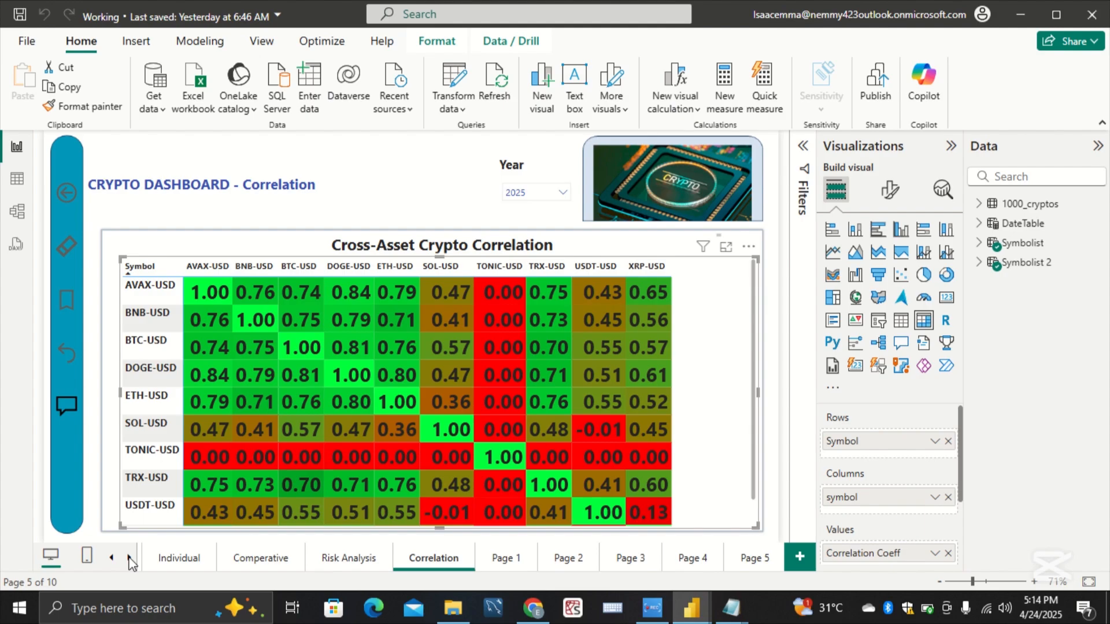
# Step: Review the Overview page's summary cards, then use the dashboard's page navigation to view the Individual and Risk Analysis pages
pyautogui.click(110, 558)
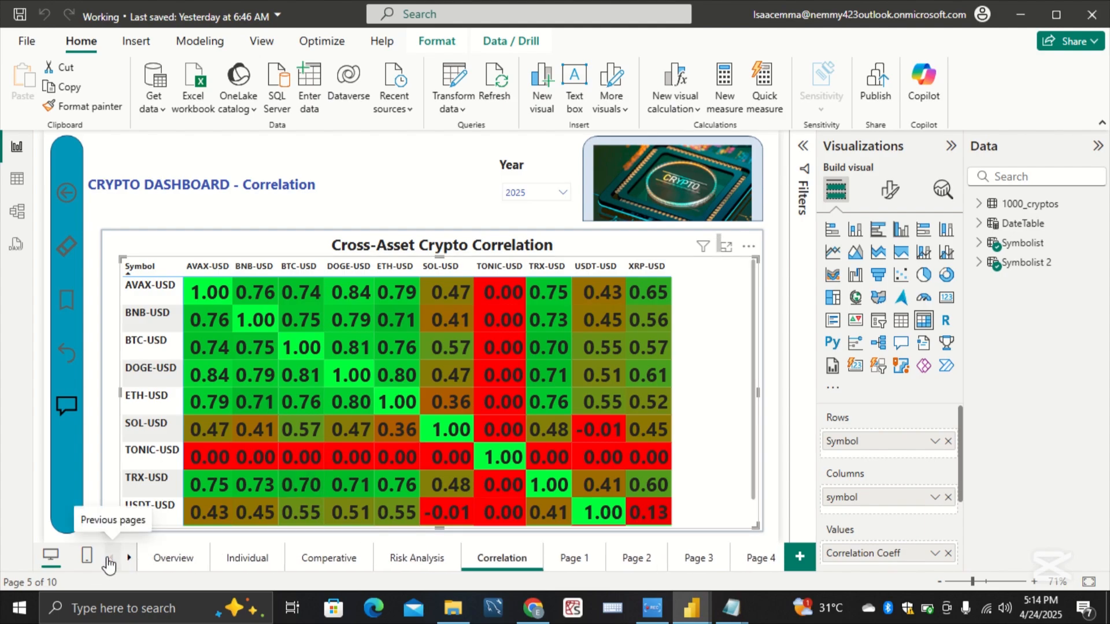
pyautogui.click(168, 560)
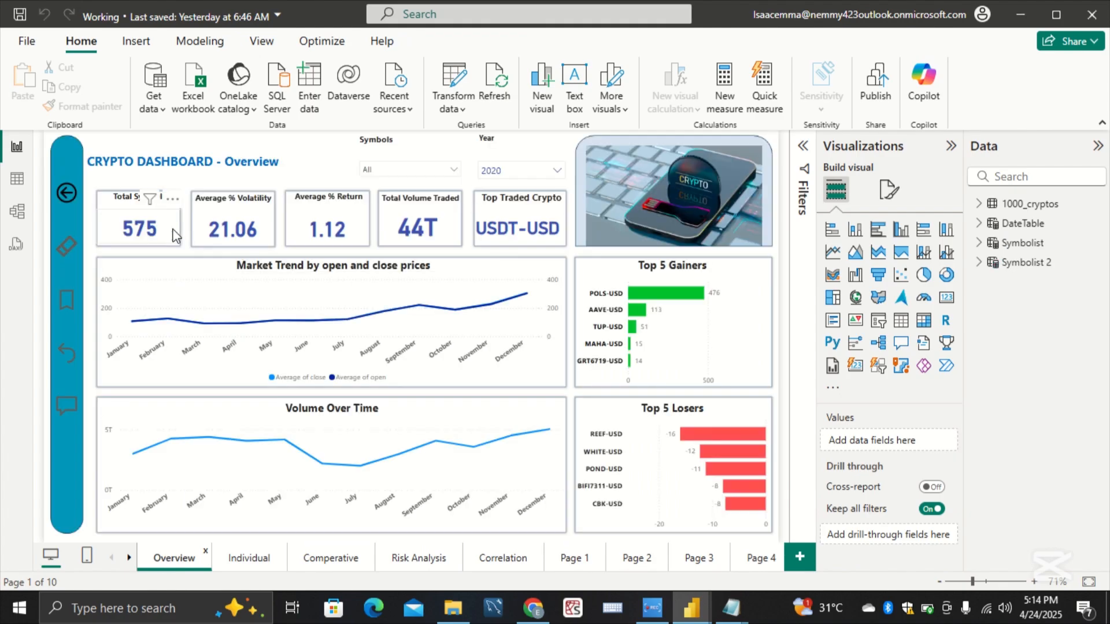
pyautogui.moveTo(157, 234)
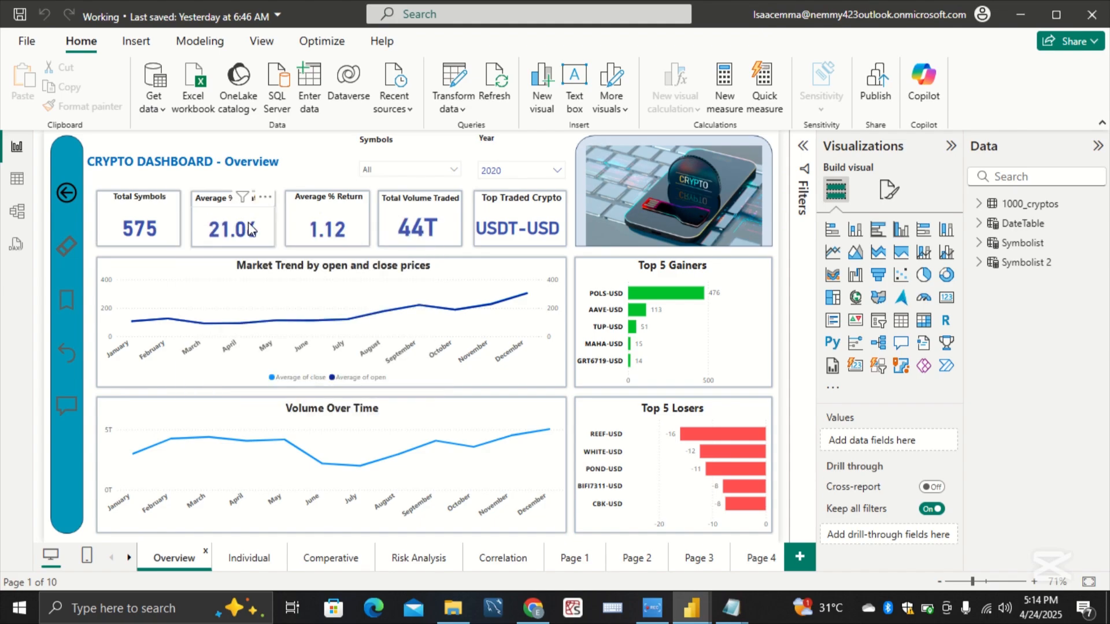
pyautogui.moveTo(250, 230)
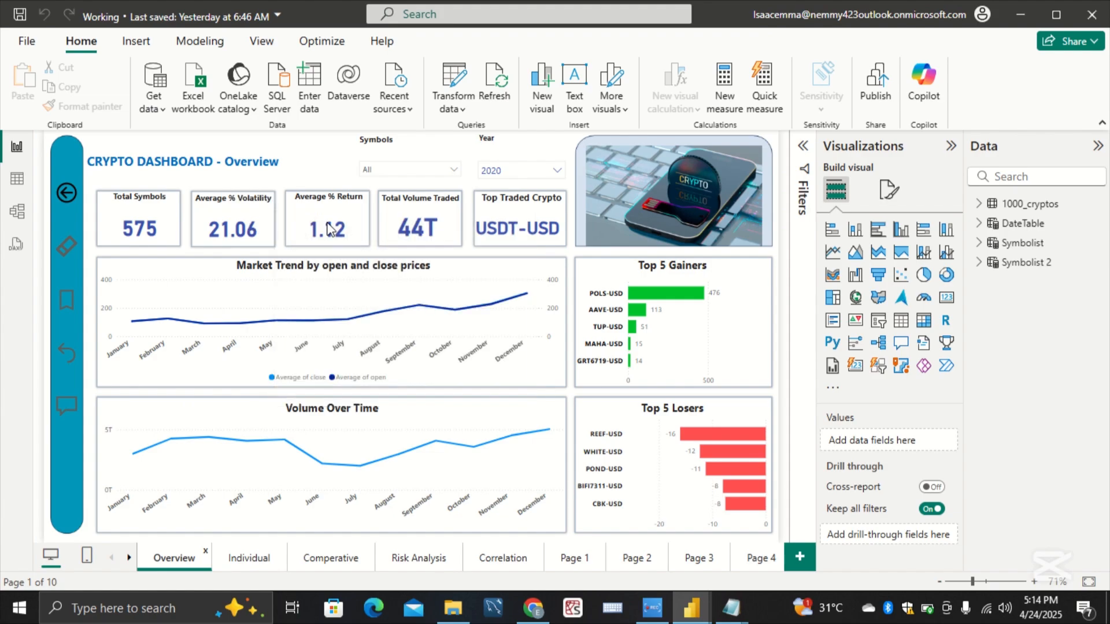
pyautogui.moveTo(348, 229)
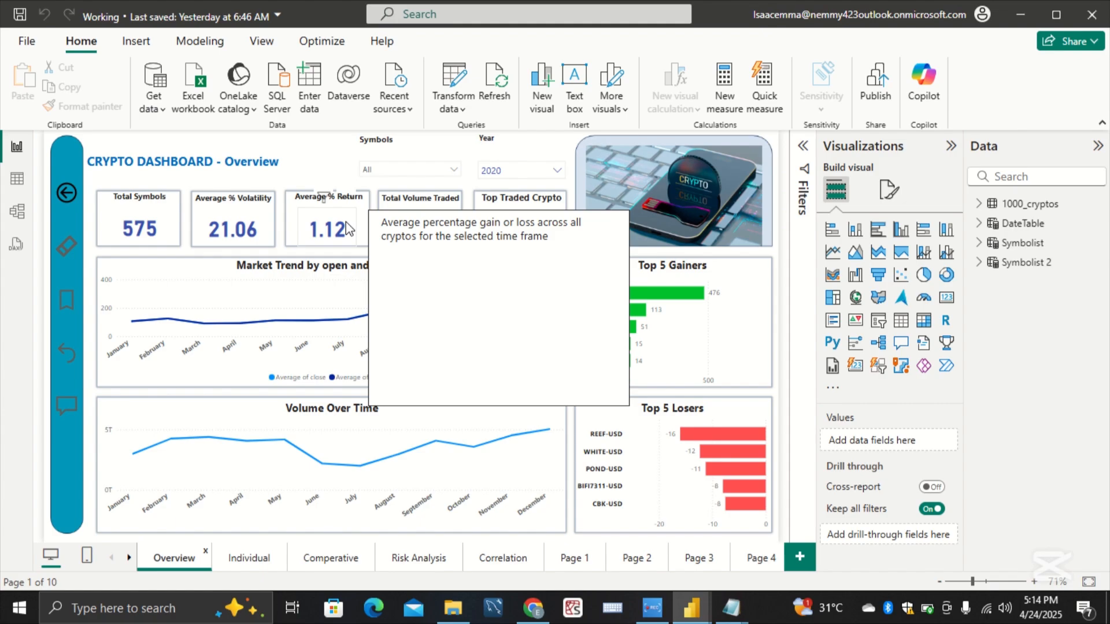
pyautogui.keyDown('ctrl'); pyautogui.click(66, 248); pyautogui.keyUp('ctrl')
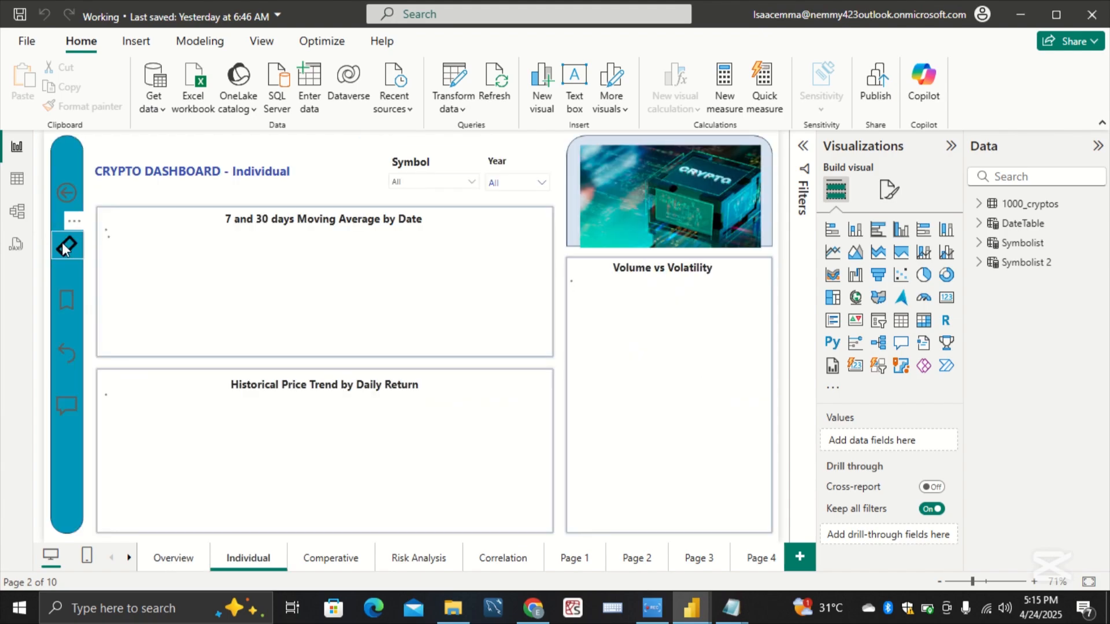
pyautogui.keyDown('ctrl'); pyautogui.click(71, 361); pyautogui.keyUp('ctrl')
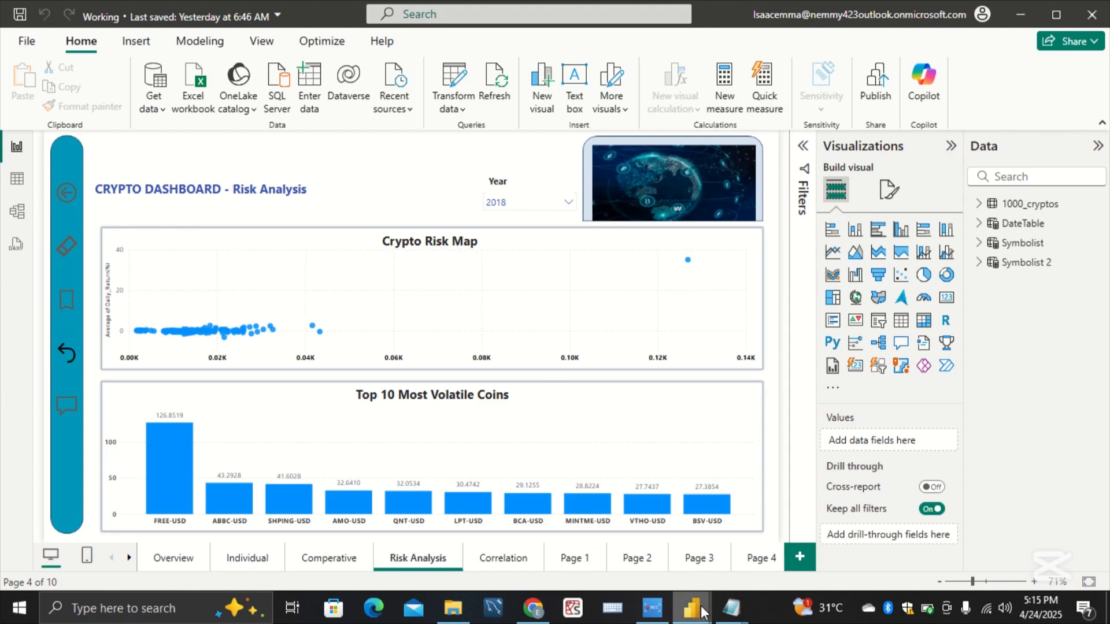
# Step: Switch to the Practice report and add a new blank page after Page 4
pyautogui.moveTo(699, 610)
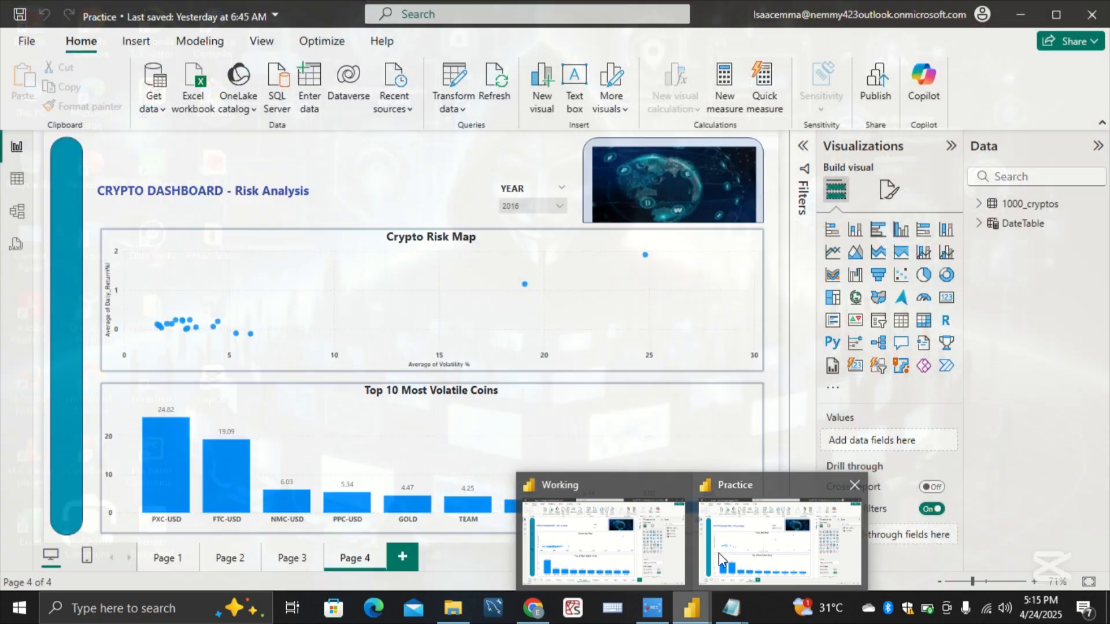
pyautogui.click(719, 553)
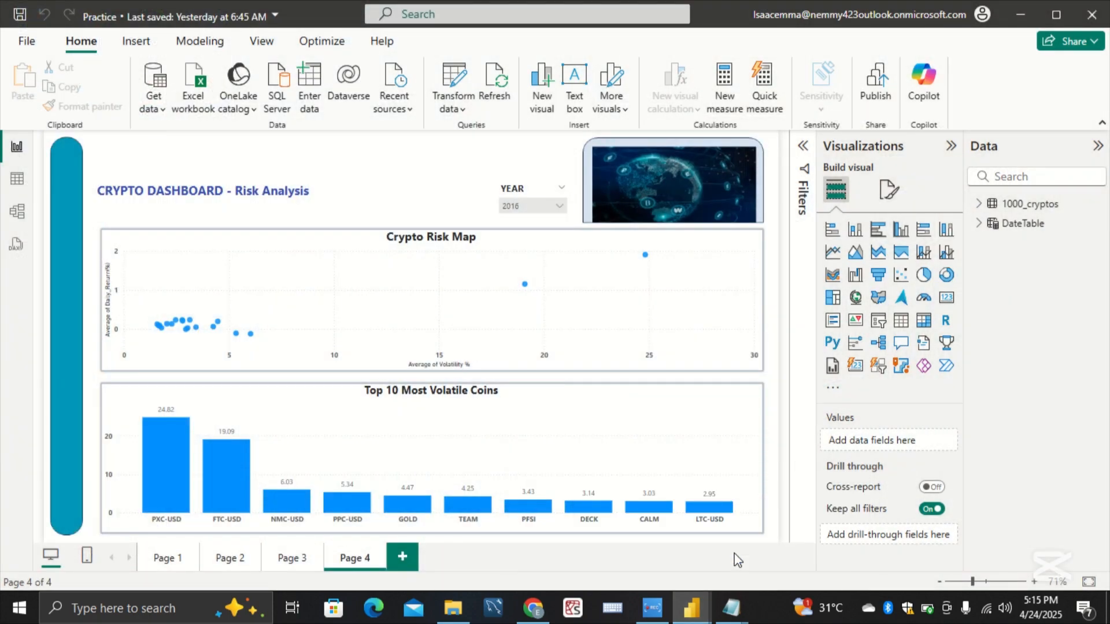
pyautogui.click(404, 556)
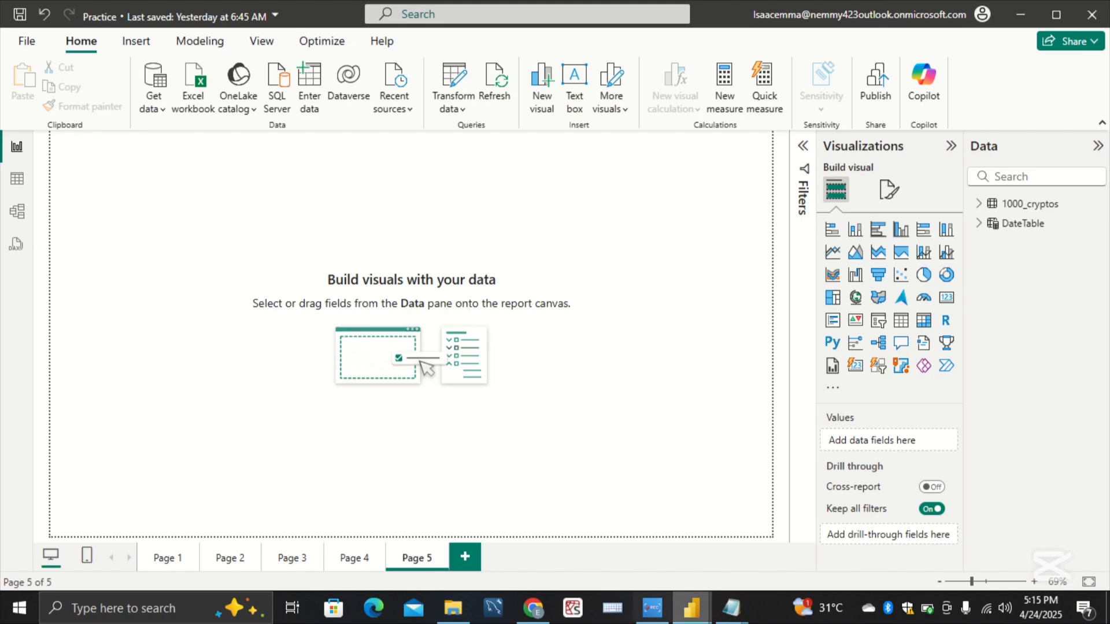
# Step: Open the Analysis notes in Notepad and review the objective under Correlations Between Cryptos
pyautogui.moveTo(750, 616)
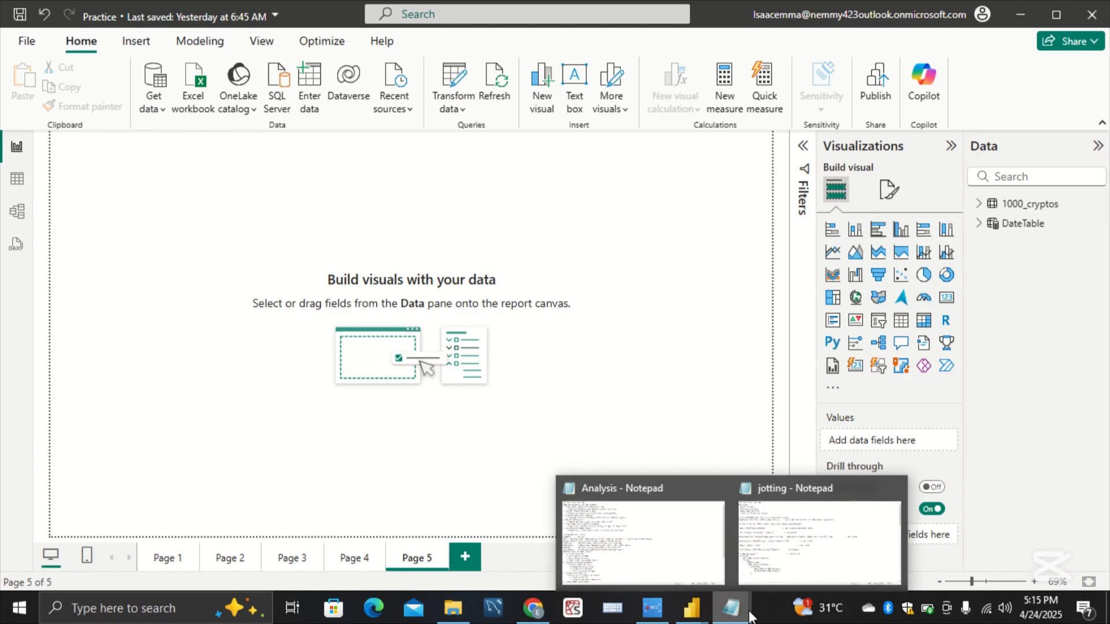
pyautogui.click(649, 551)
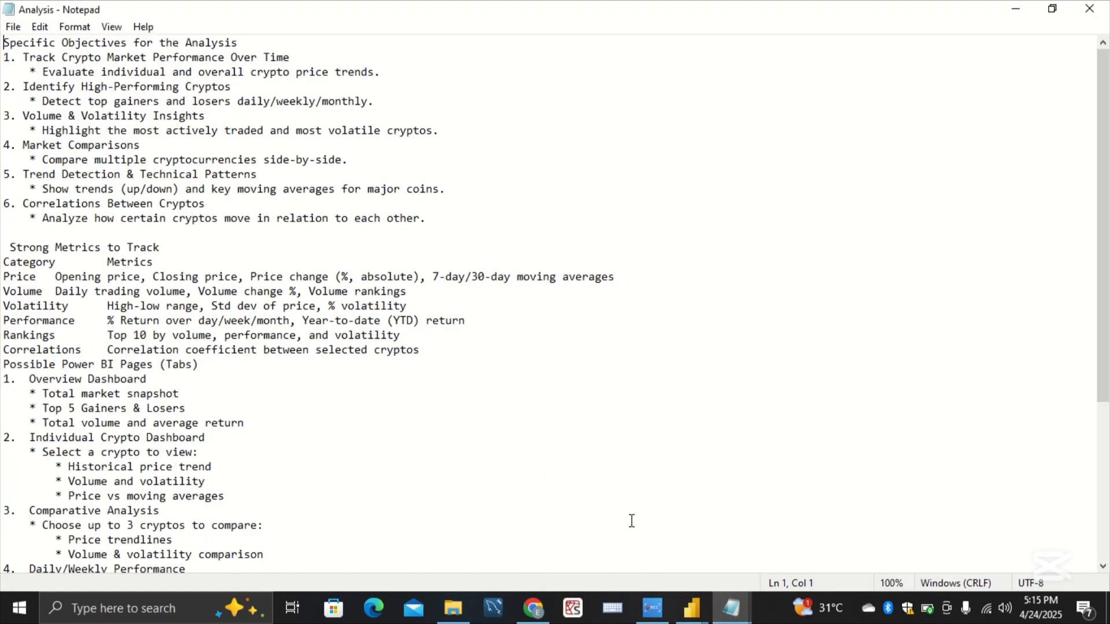
pyautogui.scroll(7, 631, 520)
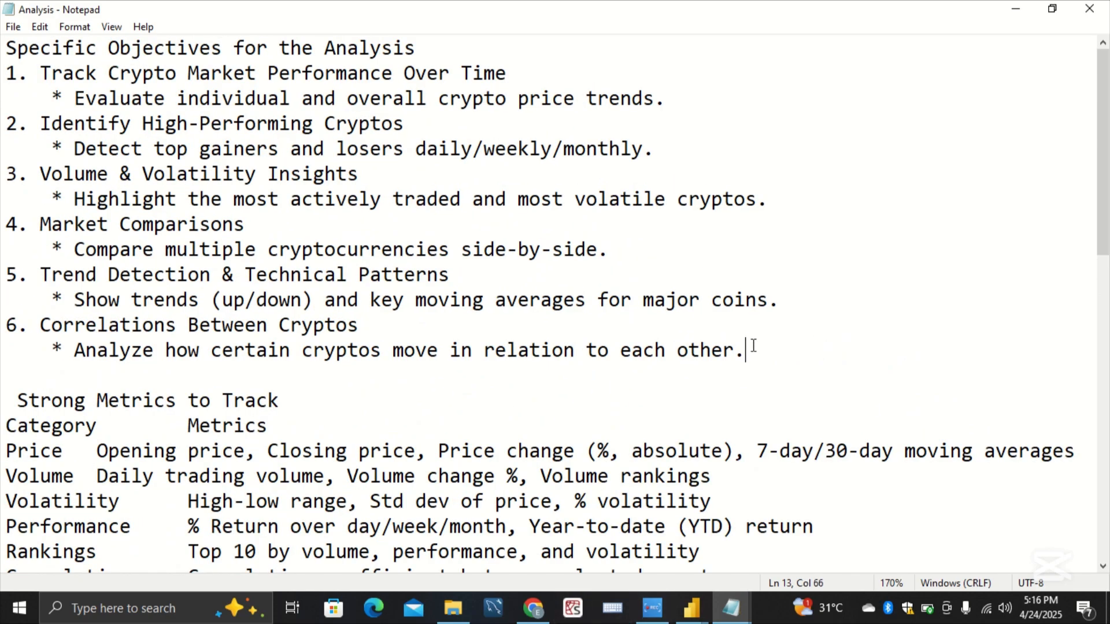
pyautogui.moveTo(747, 349); pyautogui.dragTo(44, 349)
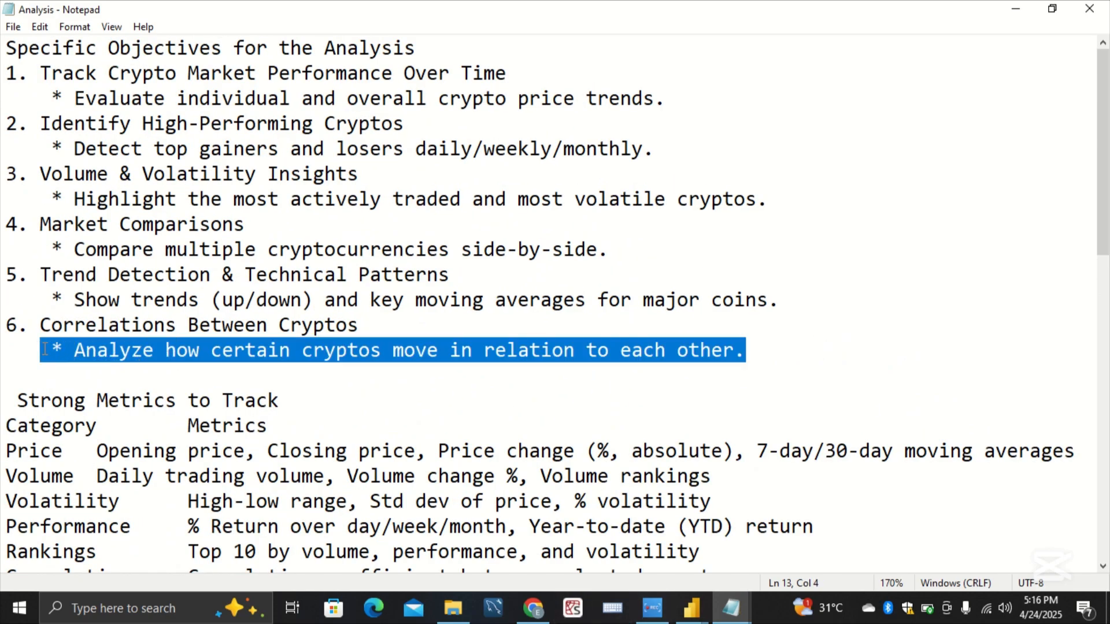
pyautogui.click(402, 373)
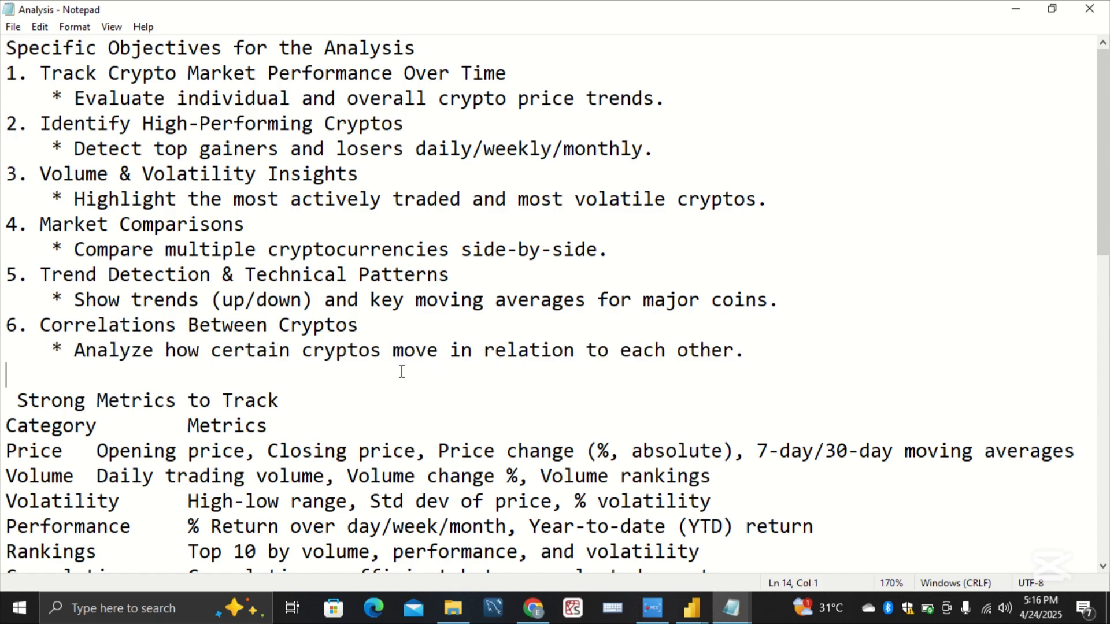
# Step: Open the jotting notes in Notepad and read the correlation formula, Symbolist table and Correlation Coeff measure definitions
pyautogui.moveTo(733, 601)
pyautogui.click(787, 558)
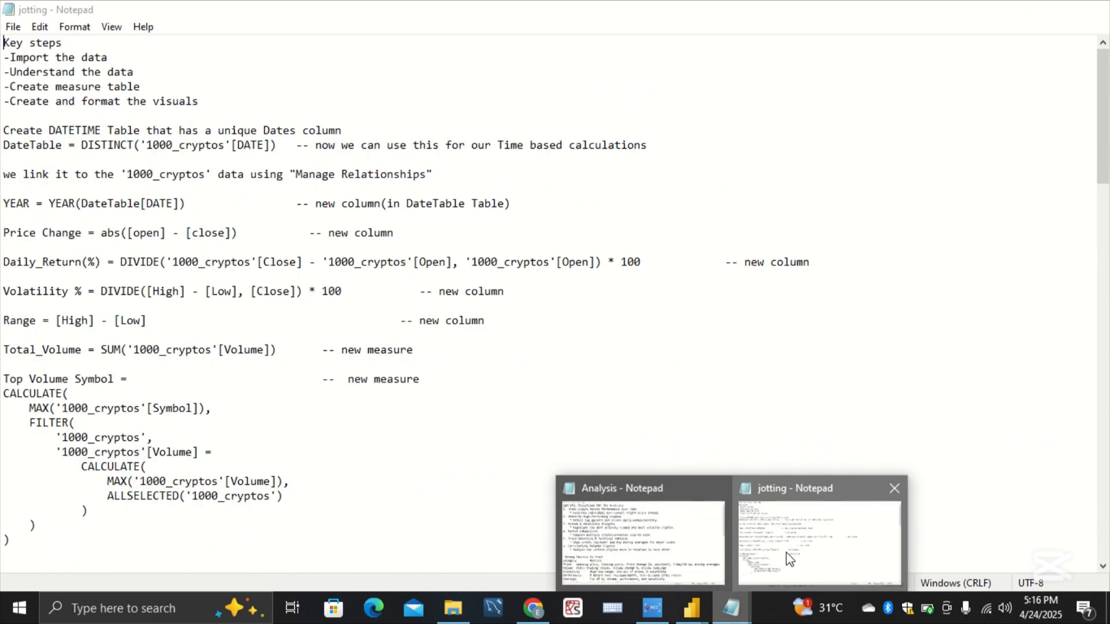
pyautogui.scroll(-3, 619, 462)
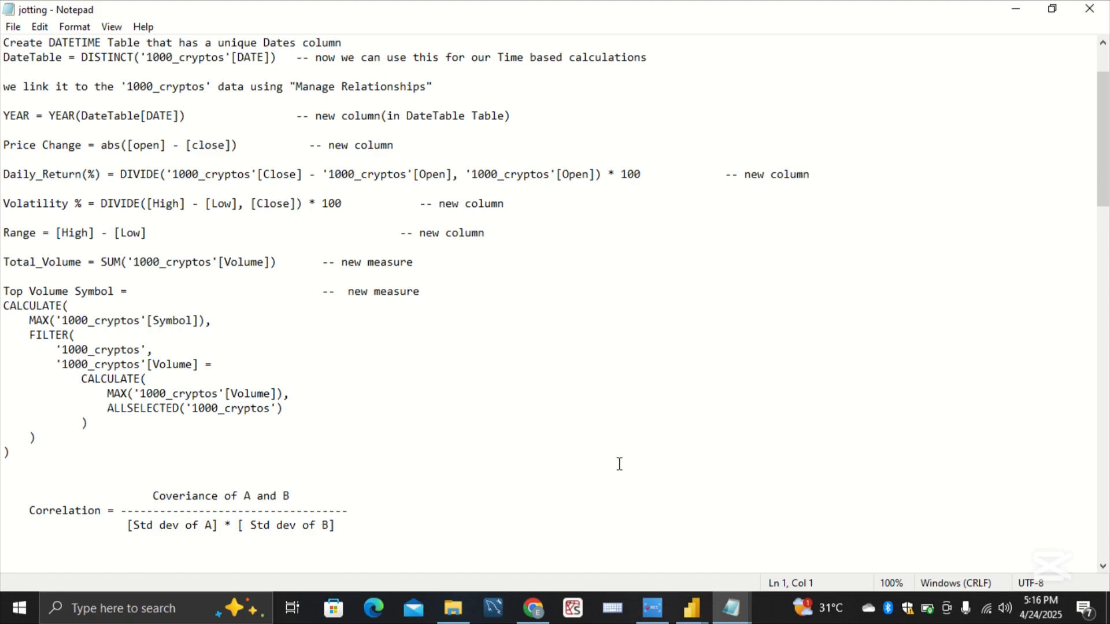
pyautogui.scroll(-5, 619, 464)
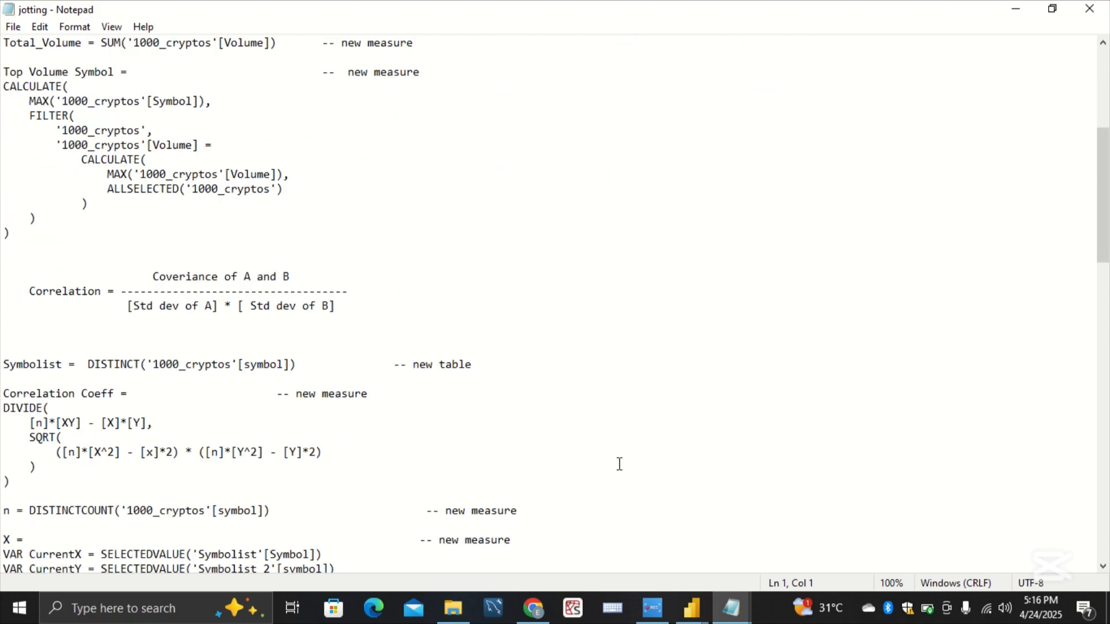
pyautogui.scroll(-1, 619, 464)
pyautogui.scroll(-2, 619, 464)
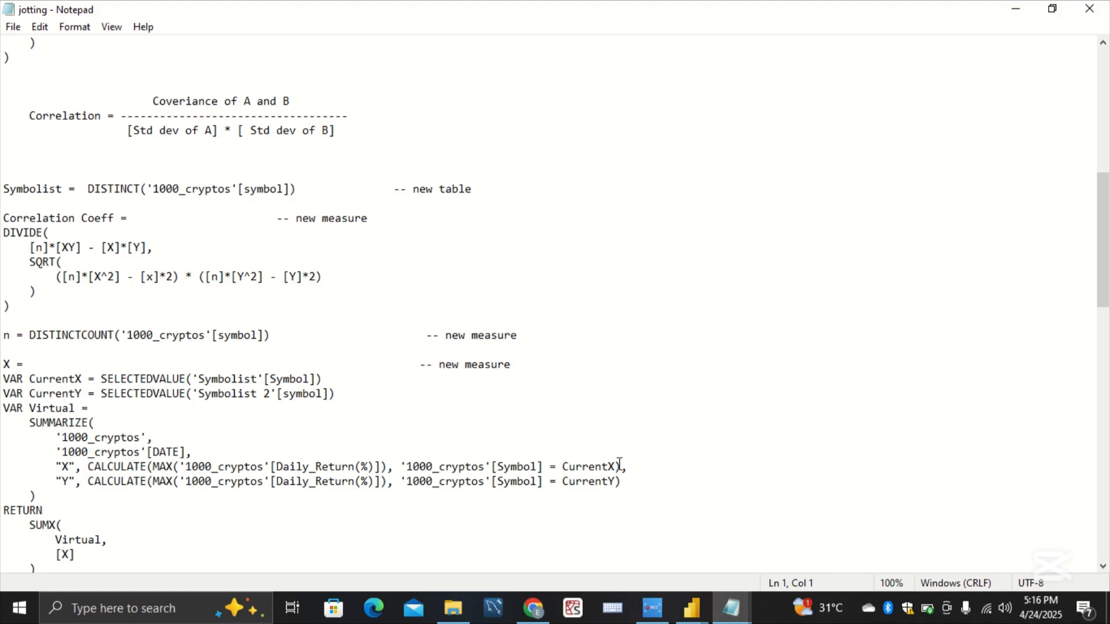
pyautogui.keyDown('ctrl'); pyautogui.scroll(5, 619, 464); pyautogui.keyUp('ctrl')
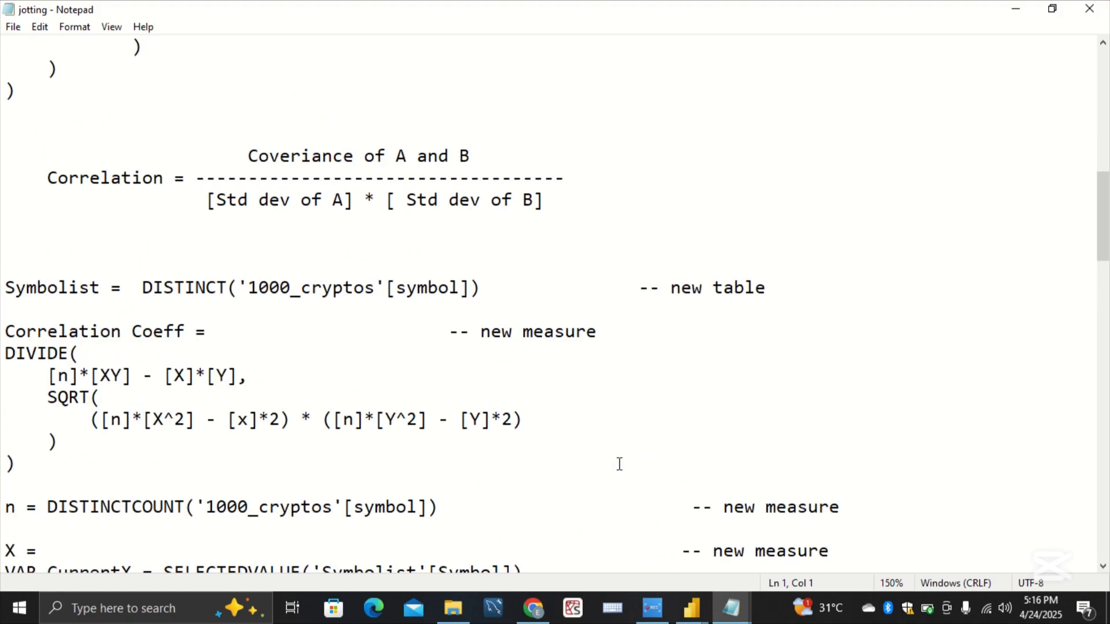
pyautogui.keyDown('ctrl'); pyautogui.scroll(2, 619, 465); pyautogui.keyUp('ctrl')
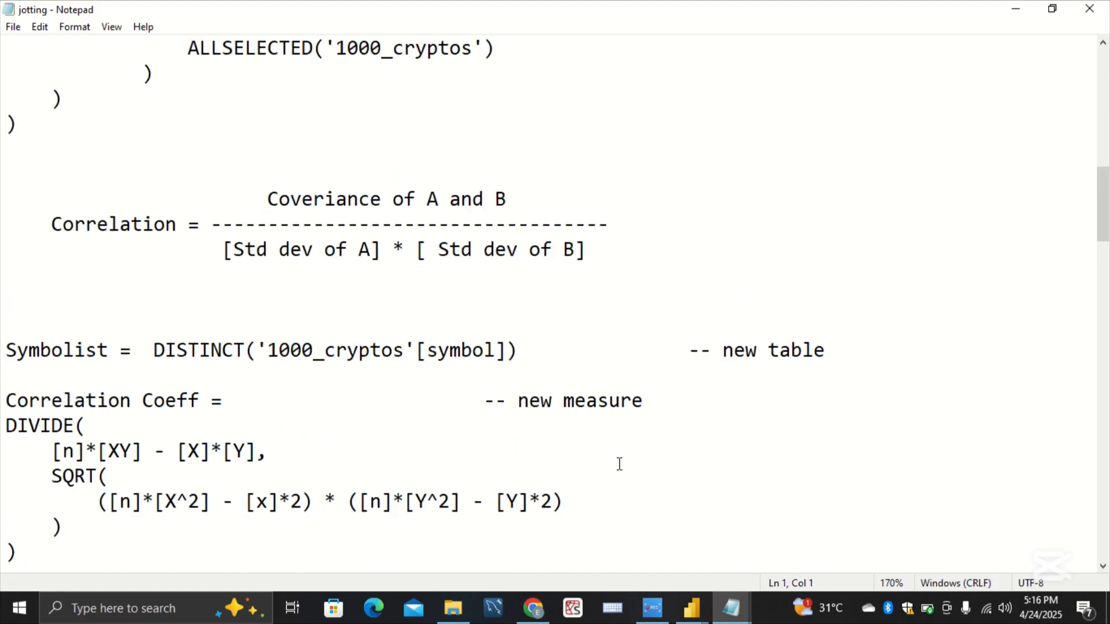
pyautogui.scroll(-1, 615, 425)
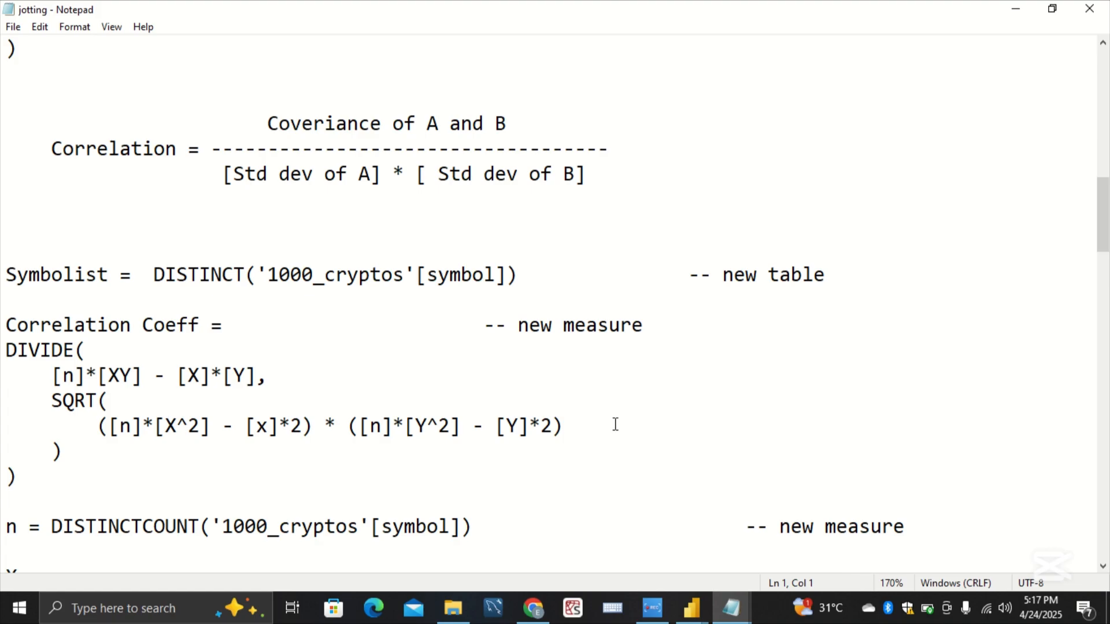
pyautogui.scroll(-1, 615, 425)
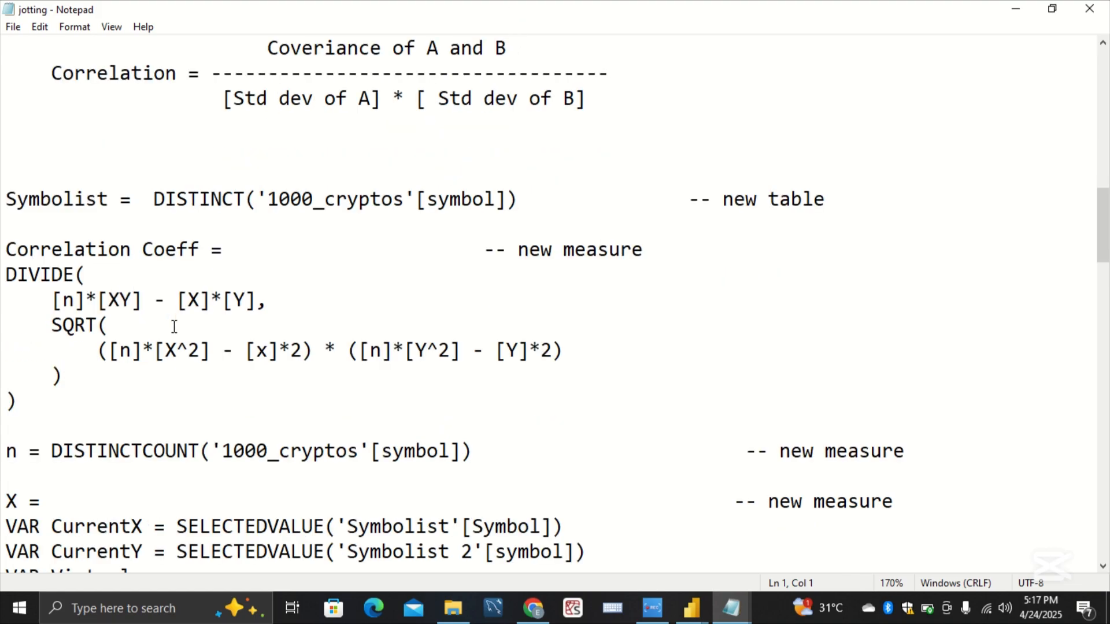
# Step: Examine the numerator and both square-root factors of the Correlation Coeff measure, plus the n and X measure definitions
pyautogui.moveTo(7, 325); pyautogui.dragTo(88, 325)
pyautogui.moveTo(267, 300); pyautogui.dragTo(45, 302)
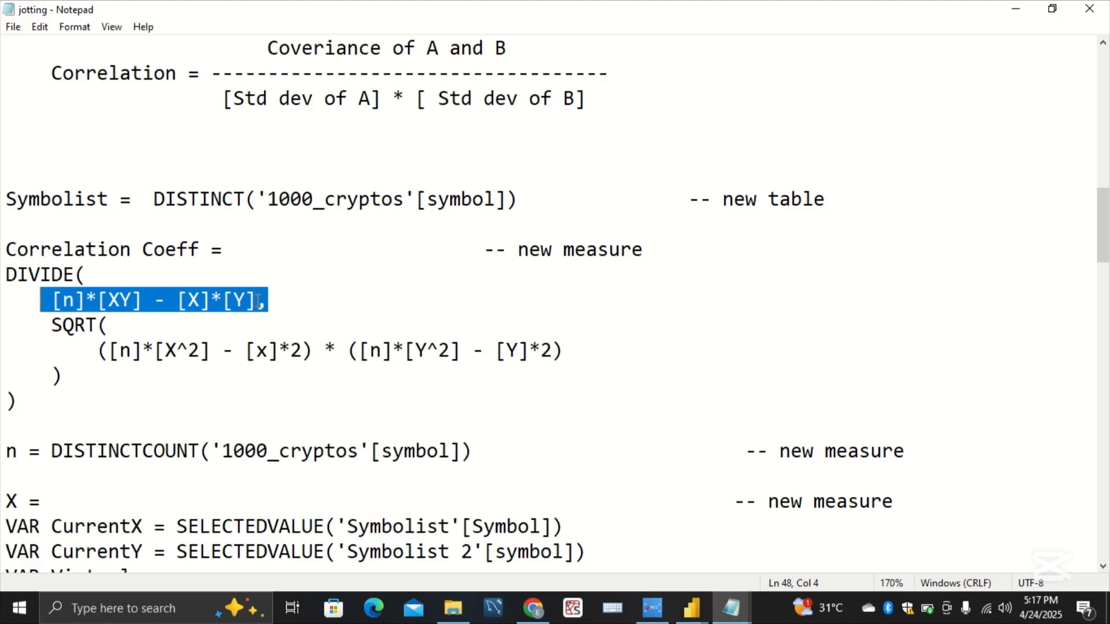
pyautogui.moveTo(257, 296); pyautogui.dragTo(60, 305)
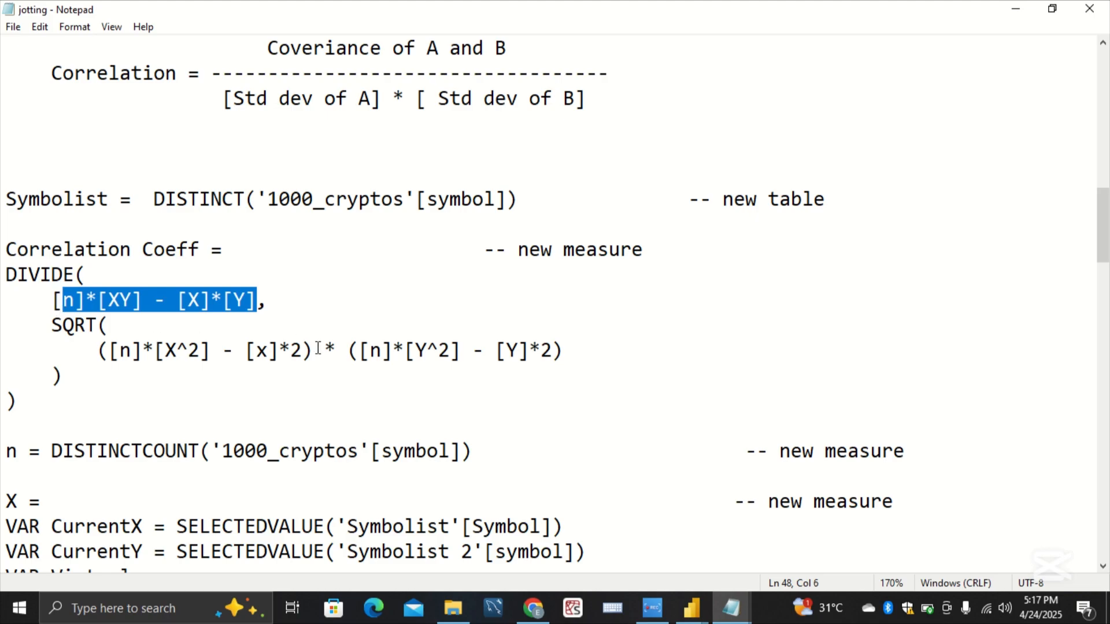
pyautogui.moveTo(313, 350); pyautogui.dragTo(95, 359)
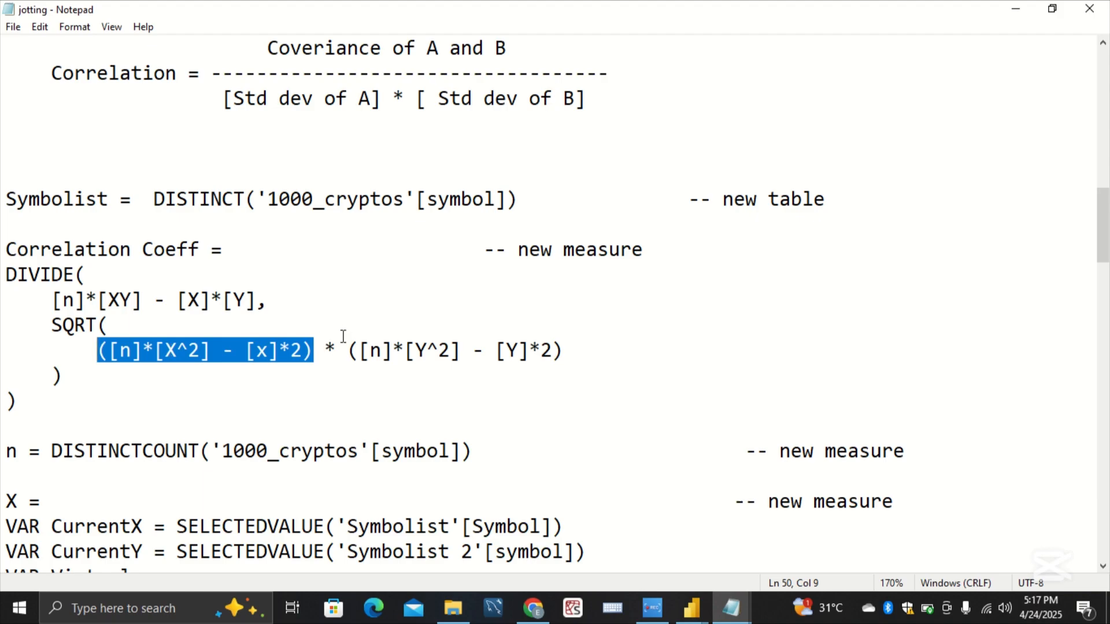
pyautogui.moveTo(348, 347); pyautogui.dragTo(580, 349)
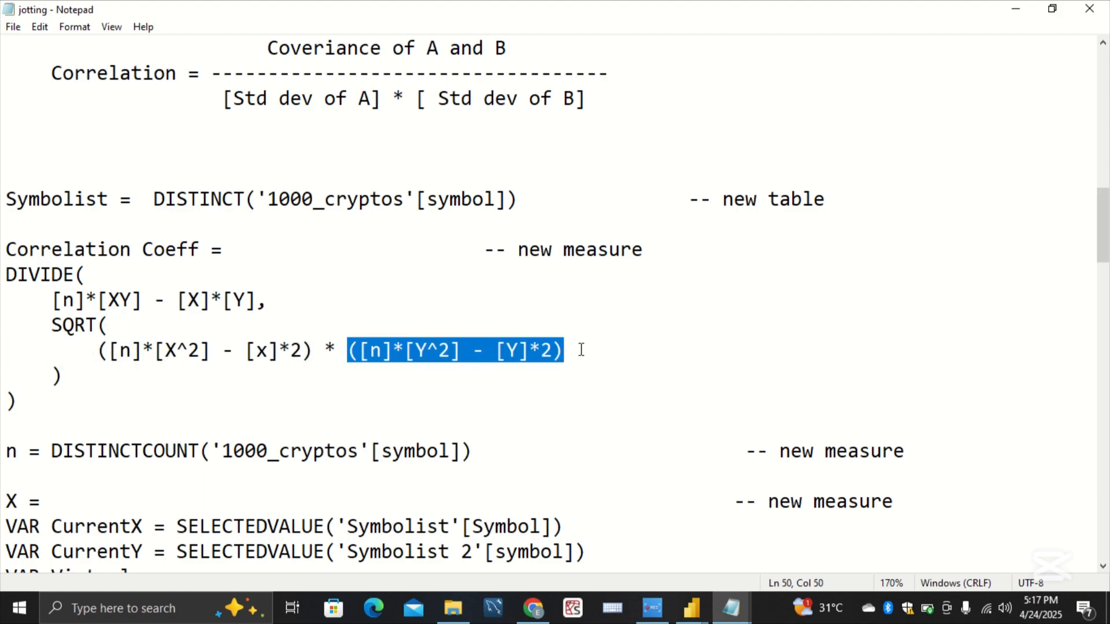
pyautogui.click(581, 350)
pyautogui.scroll(-3, 581, 350)
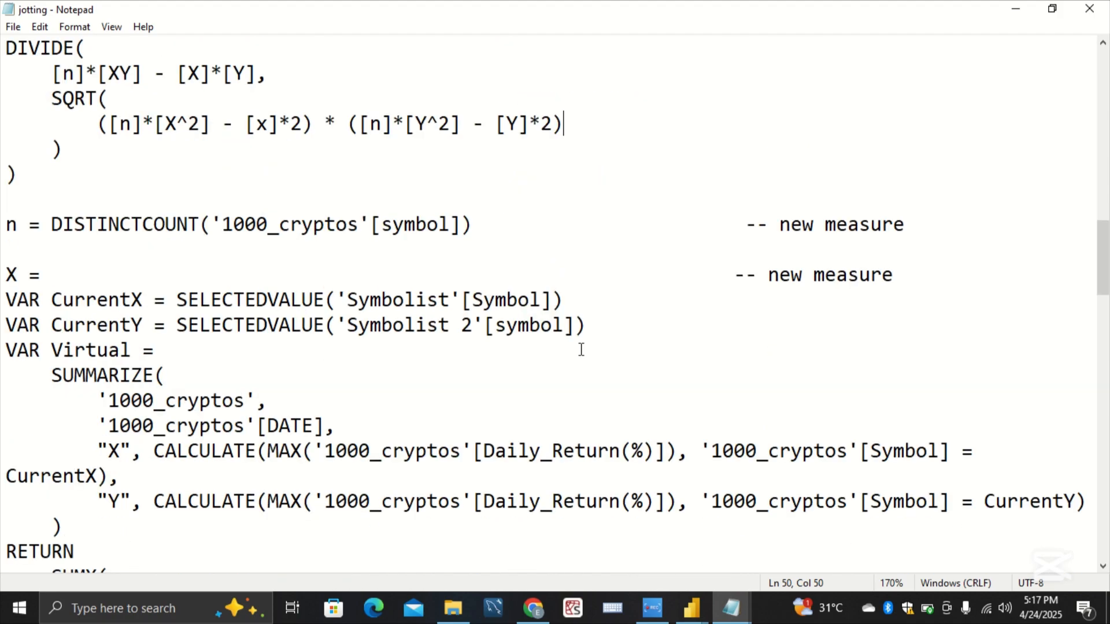
pyautogui.scroll(-1, 581, 350)
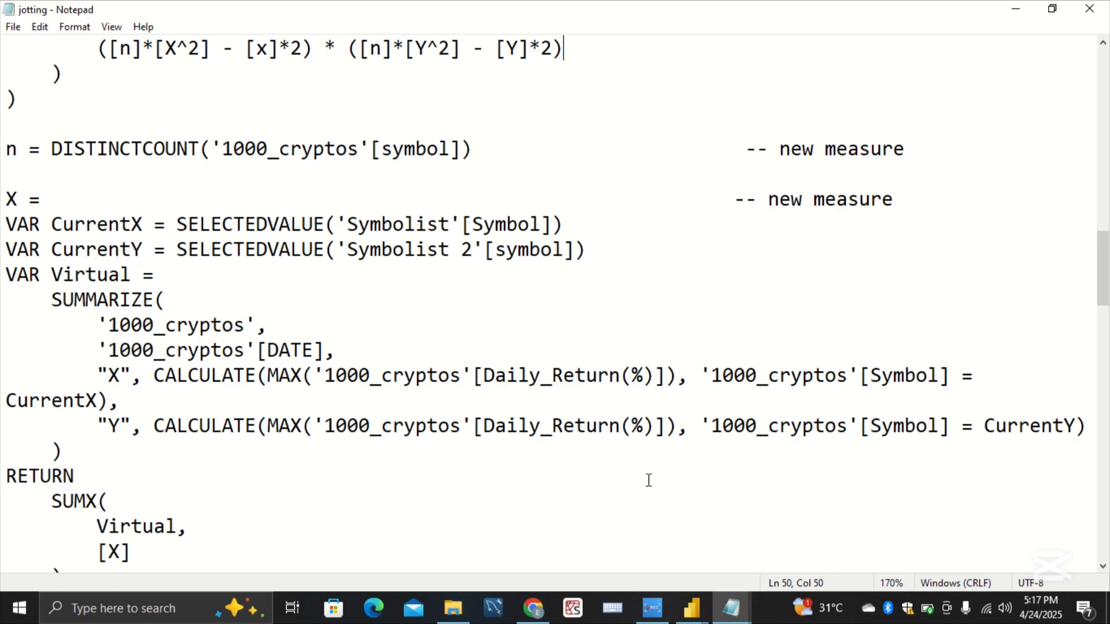
# Step: Switch to the Practice report in Power BI, show its data tables and start a new calculated table
pyautogui.moveTo(730, 615)
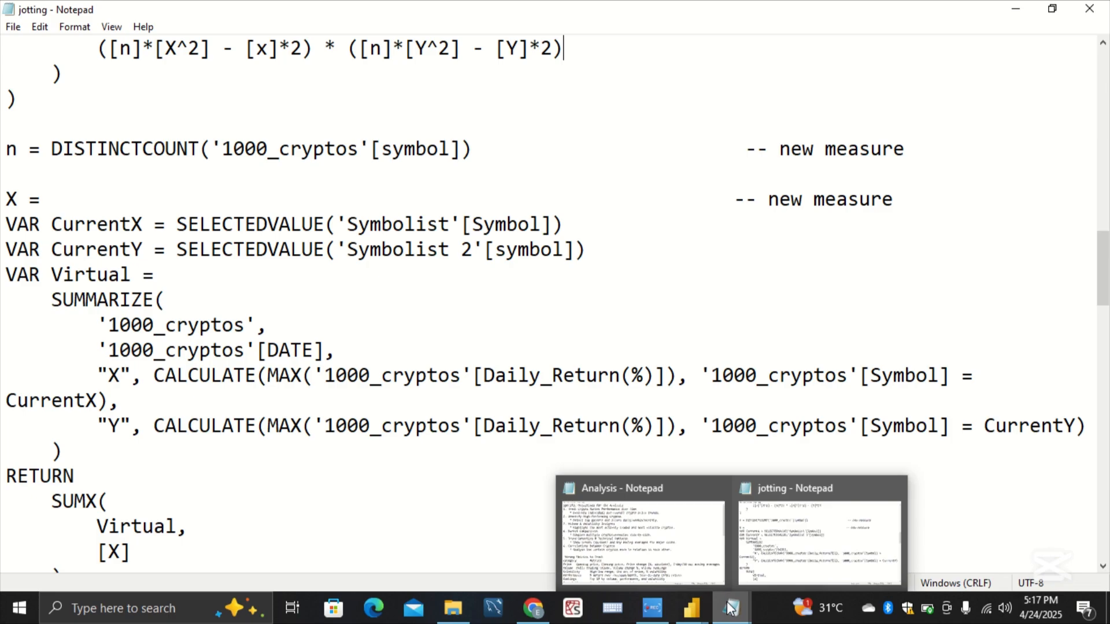
pyautogui.moveTo(697, 617)
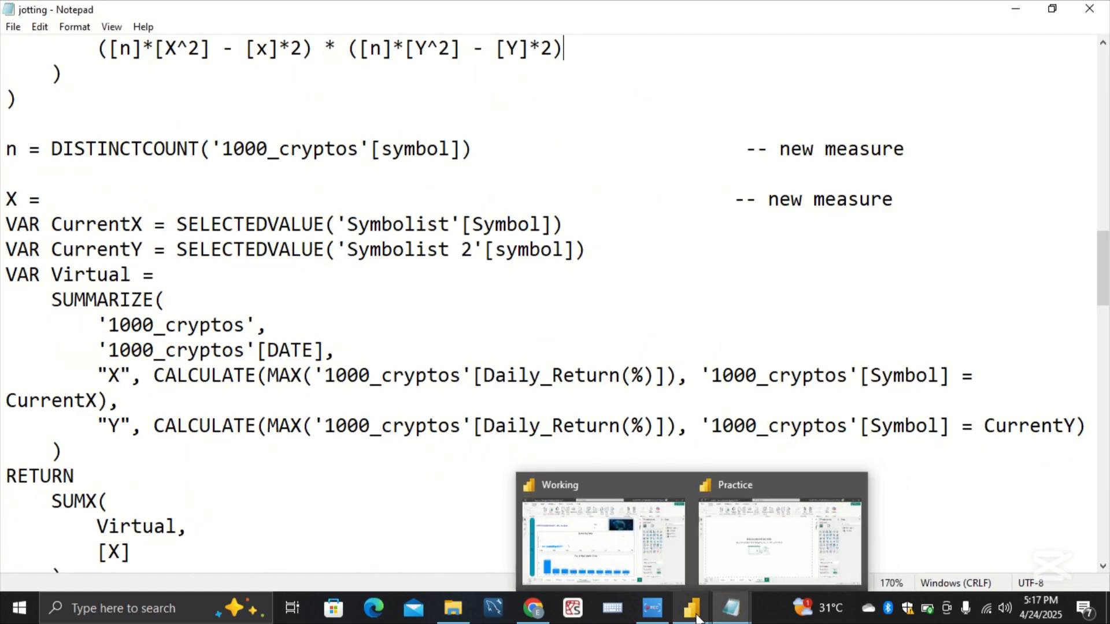
pyautogui.click(761, 567)
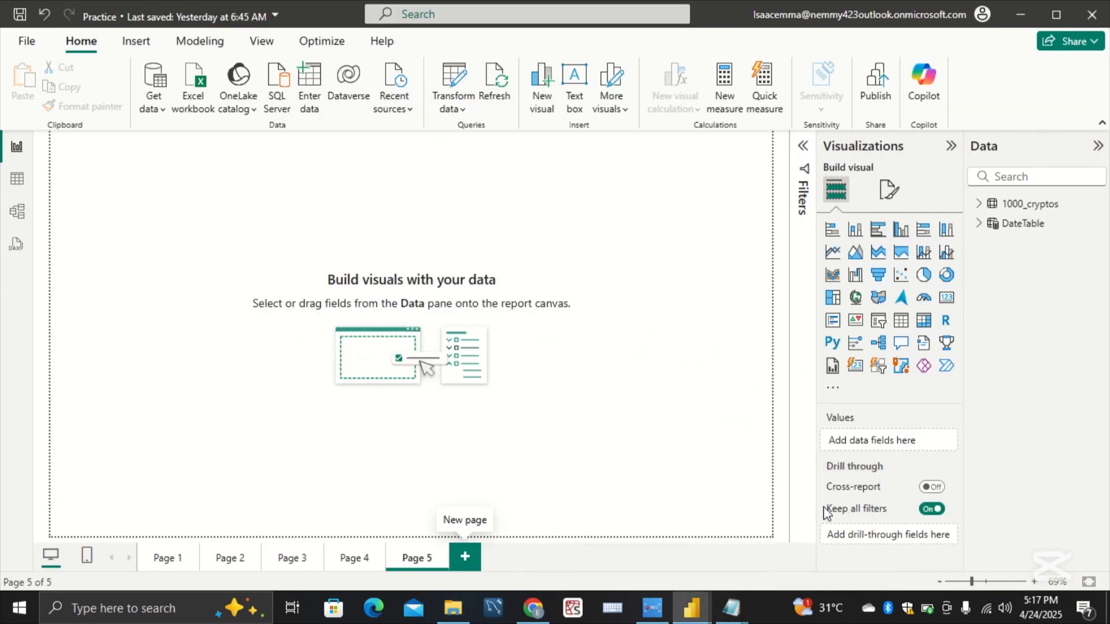
pyautogui.click(17, 184)
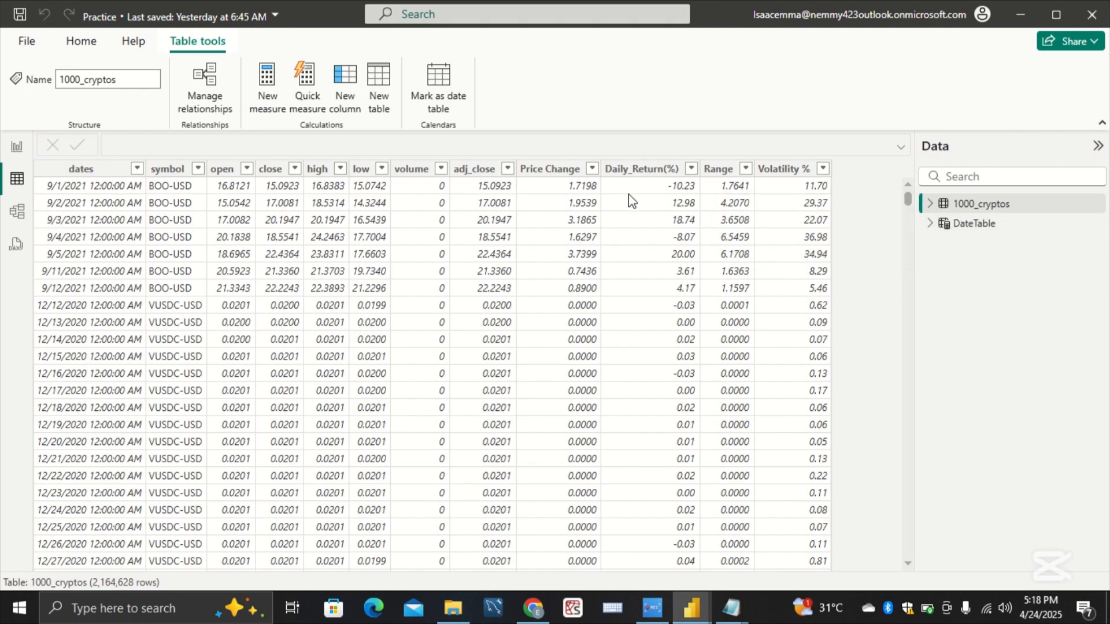
pyautogui.click(377, 92)
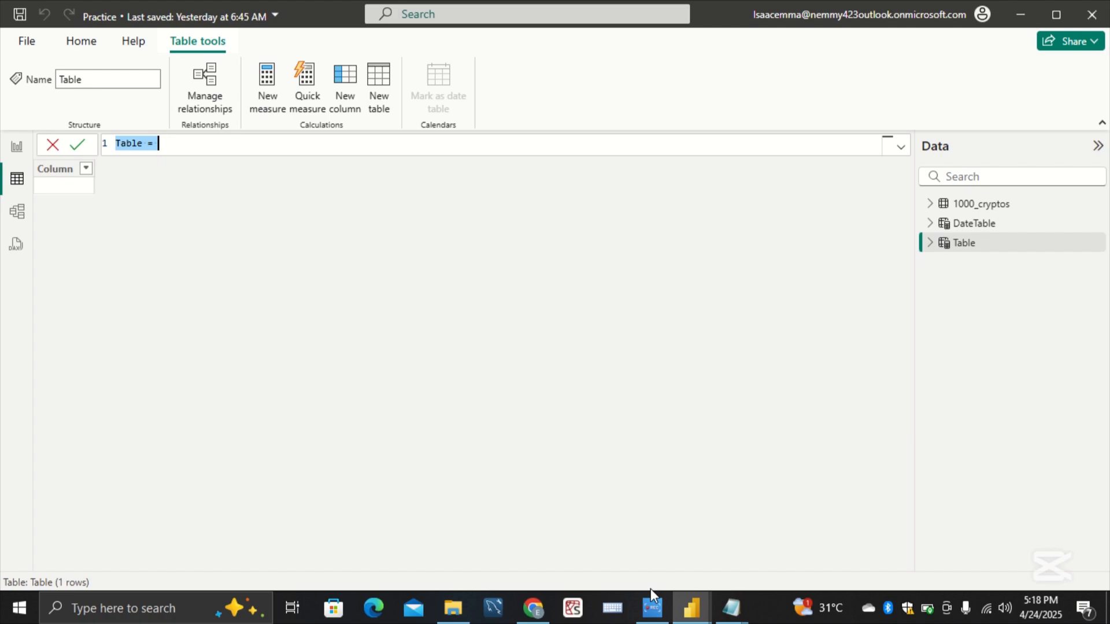
# Step: Switch to the Working report's Correlation page and examine the AVAX-USD, BNB-USD/BTC-USD and TONIC-USD cells of the Cross-Asset Crypto Correlation matrix
pyautogui.moveTo(689, 613)
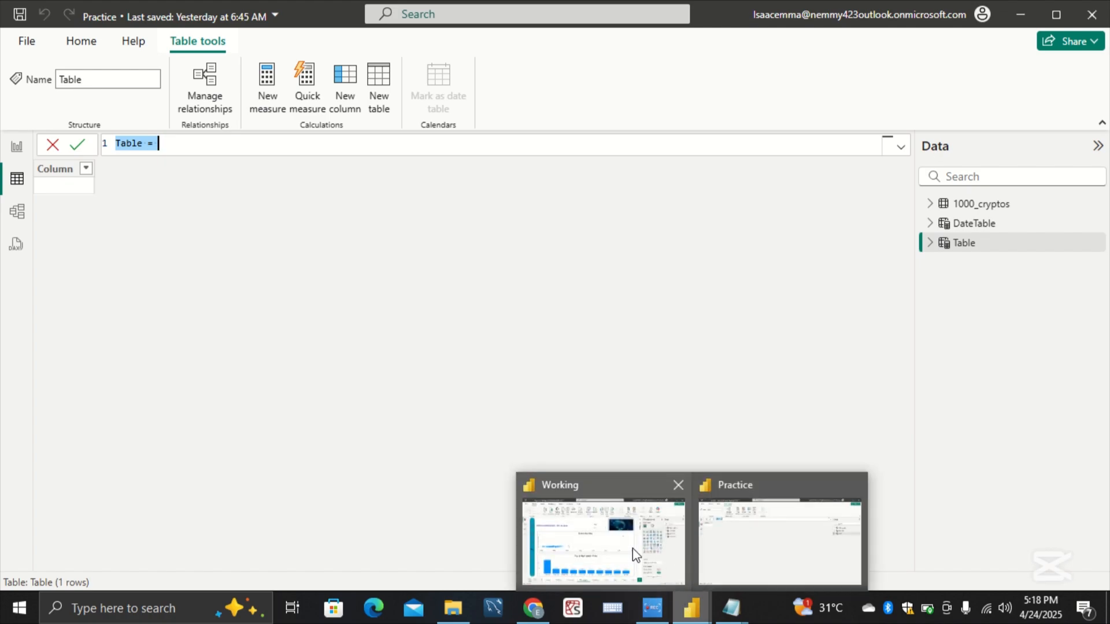
pyautogui.click(634, 555)
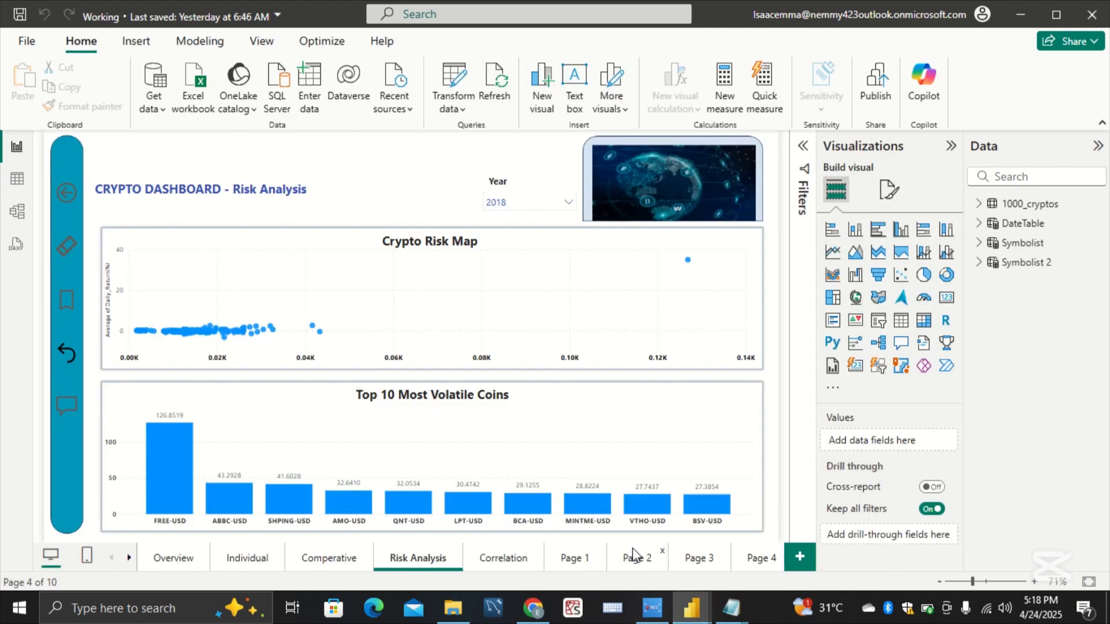
pyautogui.click(501, 569)
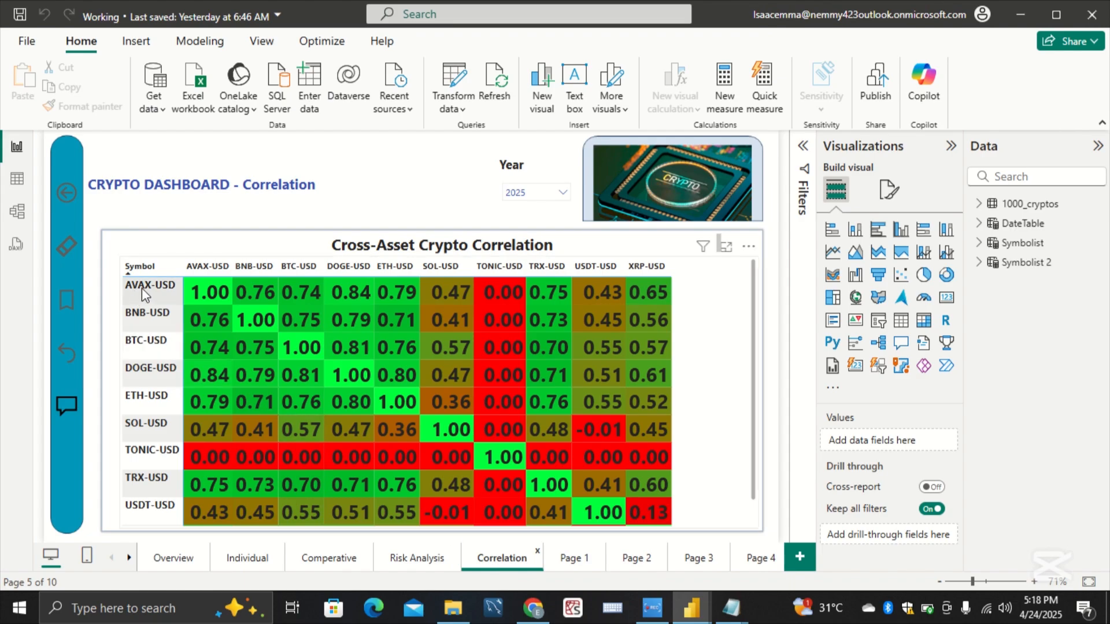
pyautogui.click(213, 295)
pyautogui.click(213, 294)
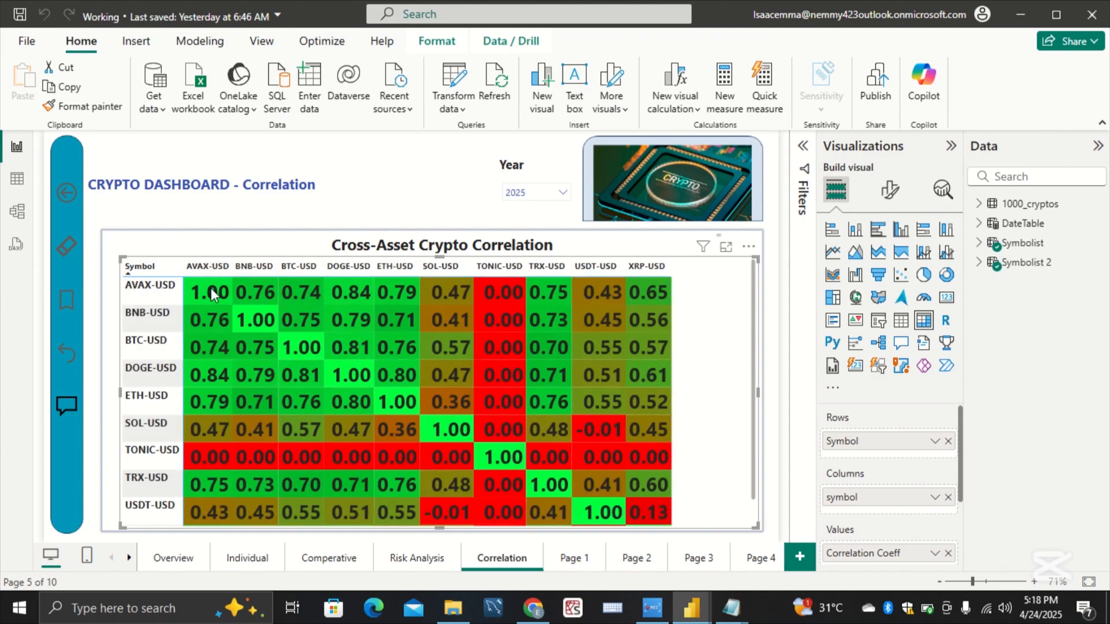
pyautogui.click(212, 294)
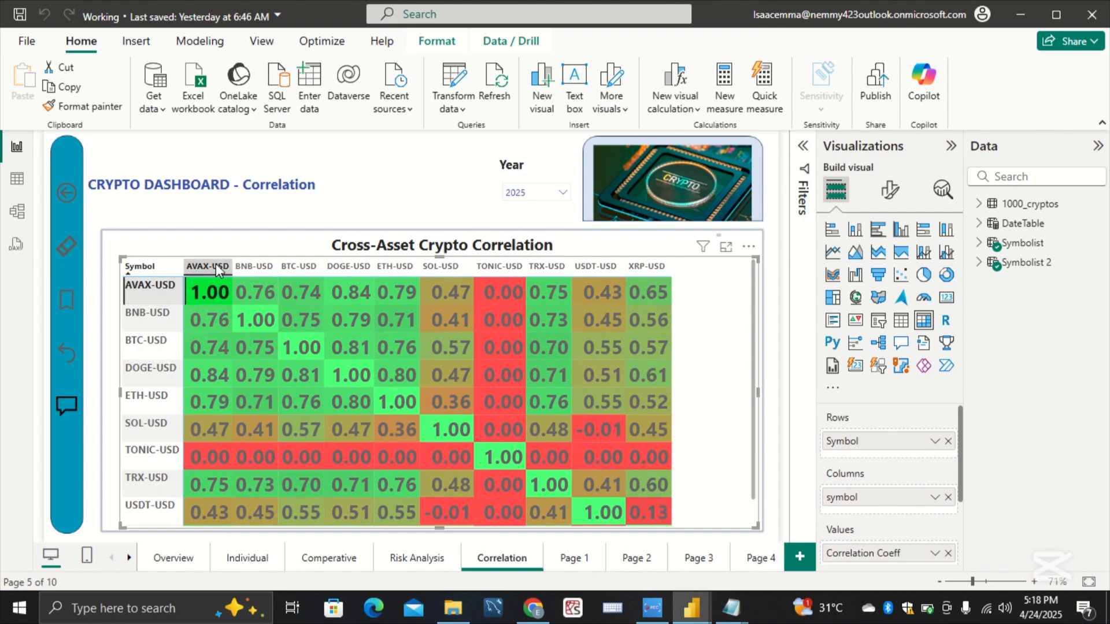
pyautogui.click(307, 320)
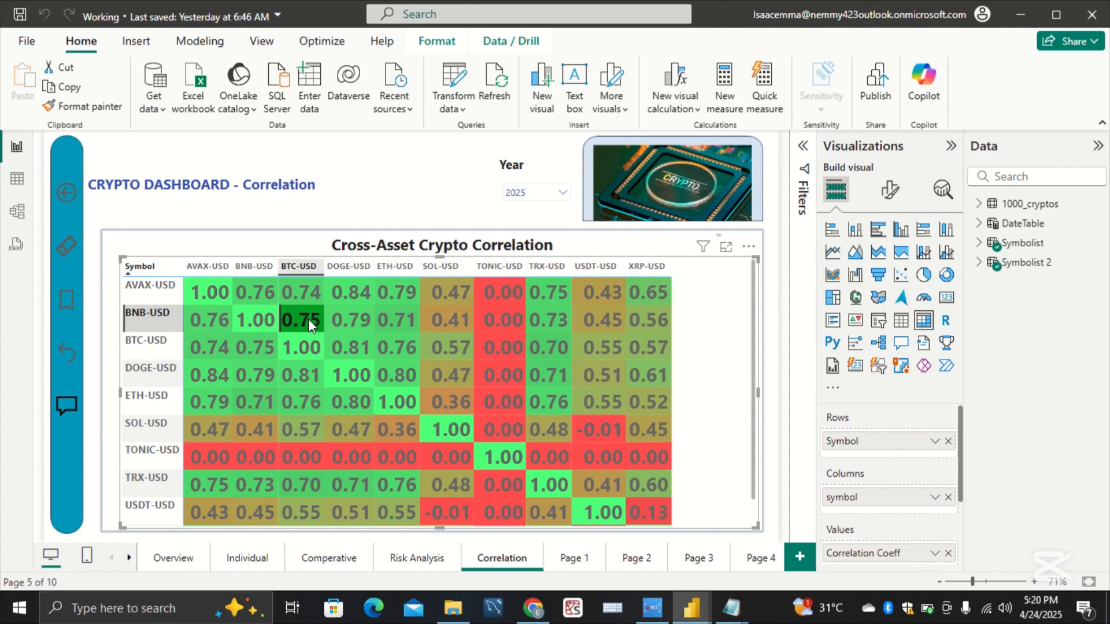
pyautogui.click(254, 450)
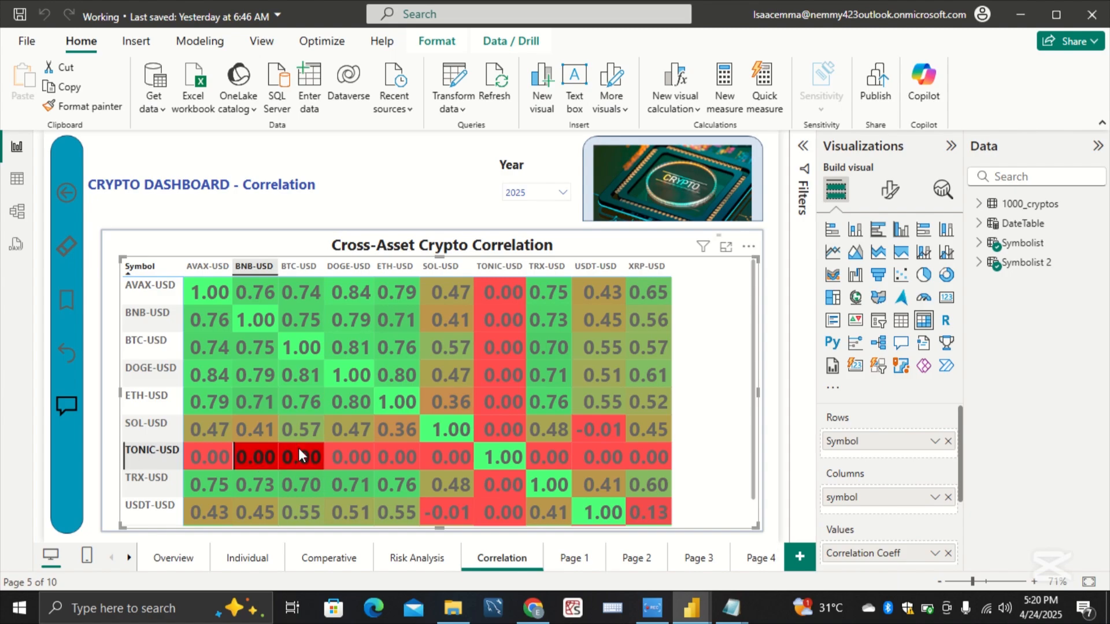
pyautogui.click(498, 446)
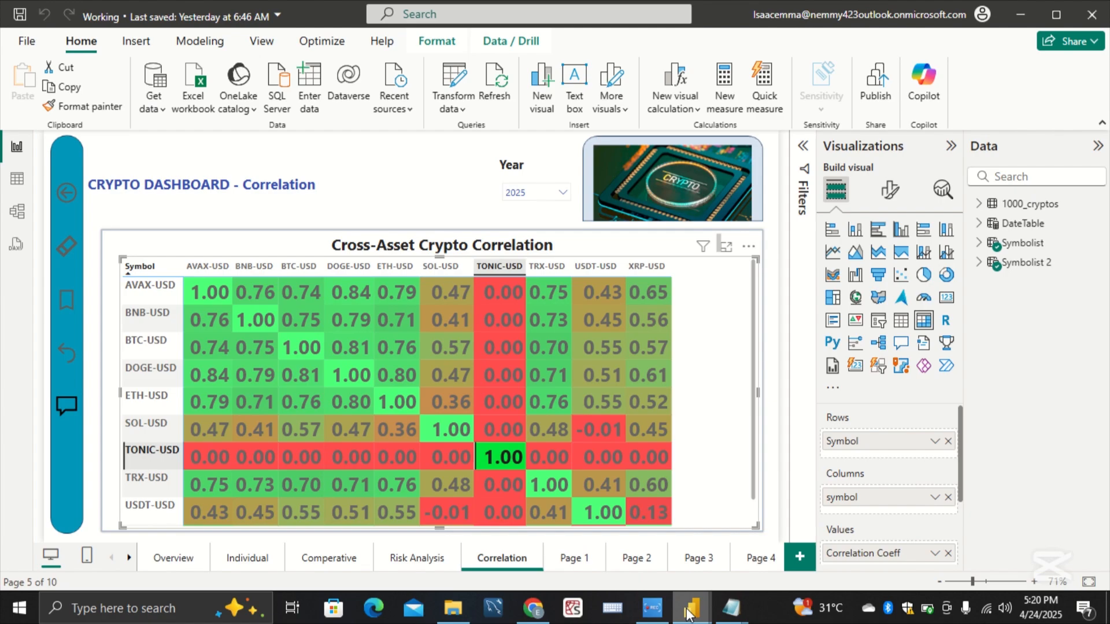
# Step: Return to the Practice report, clear the new table's default formula and copy the Symbolist definition from the jotting notes
pyautogui.moveTo(689, 613)
pyautogui.click(742, 549)
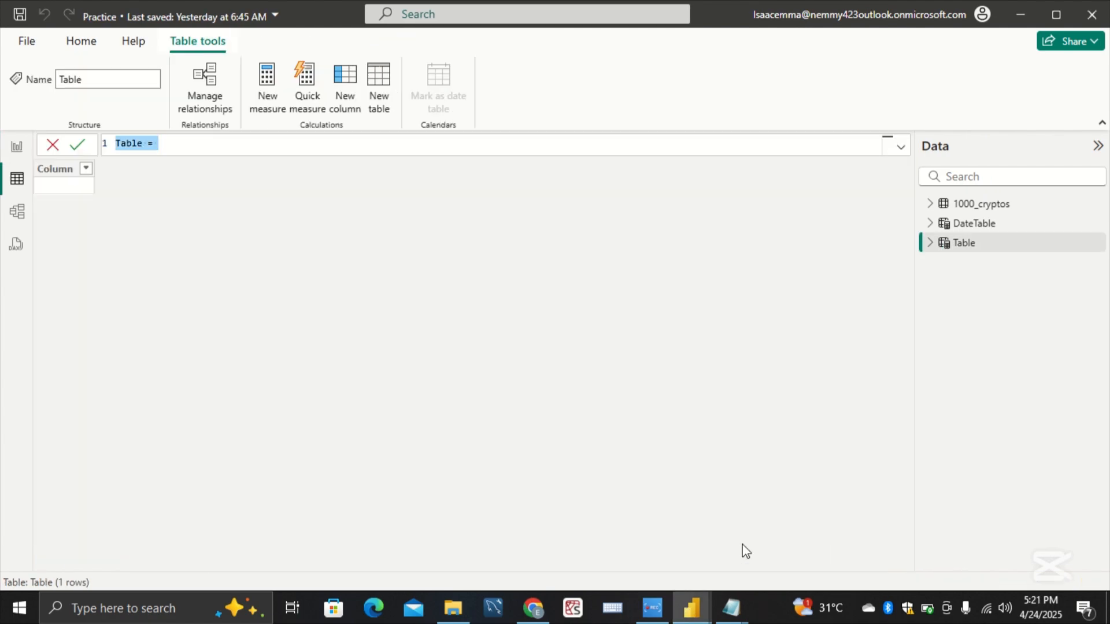
pyautogui.press('BackSpace')
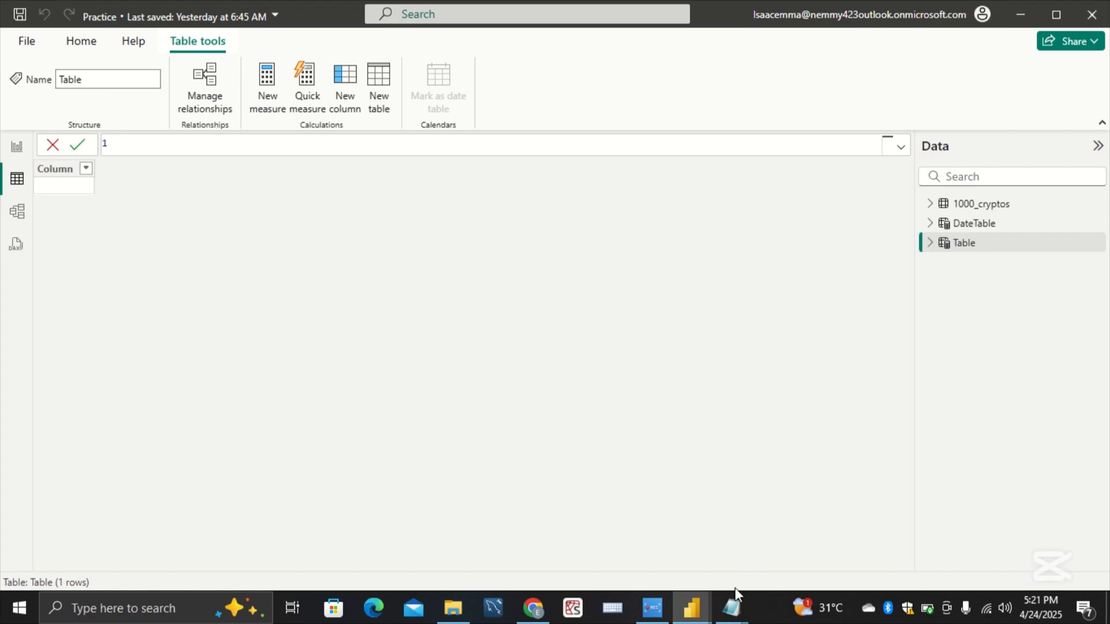
pyautogui.moveTo(732, 609)
pyautogui.click(761, 569)
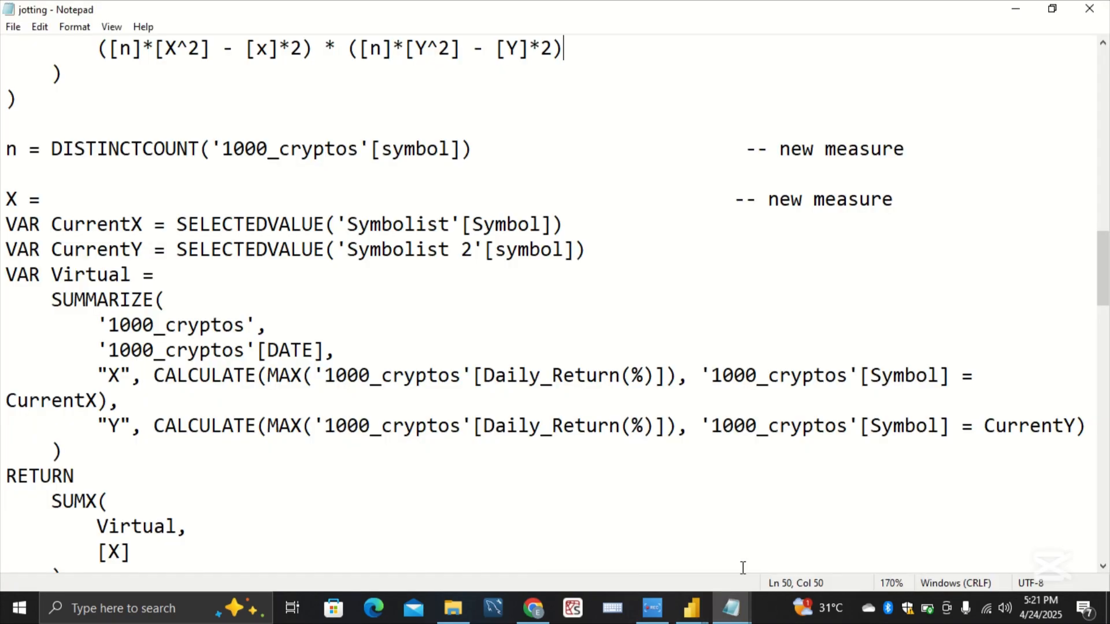
pyautogui.scroll(-1, 636, 519)
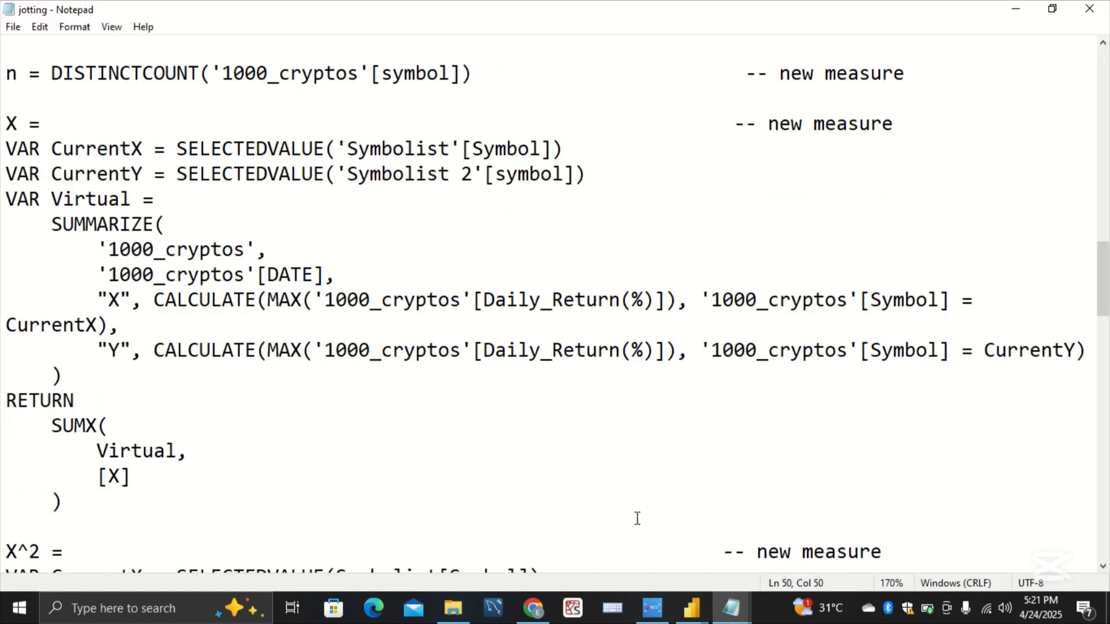
pyautogui.scroll(4, 637, 518)
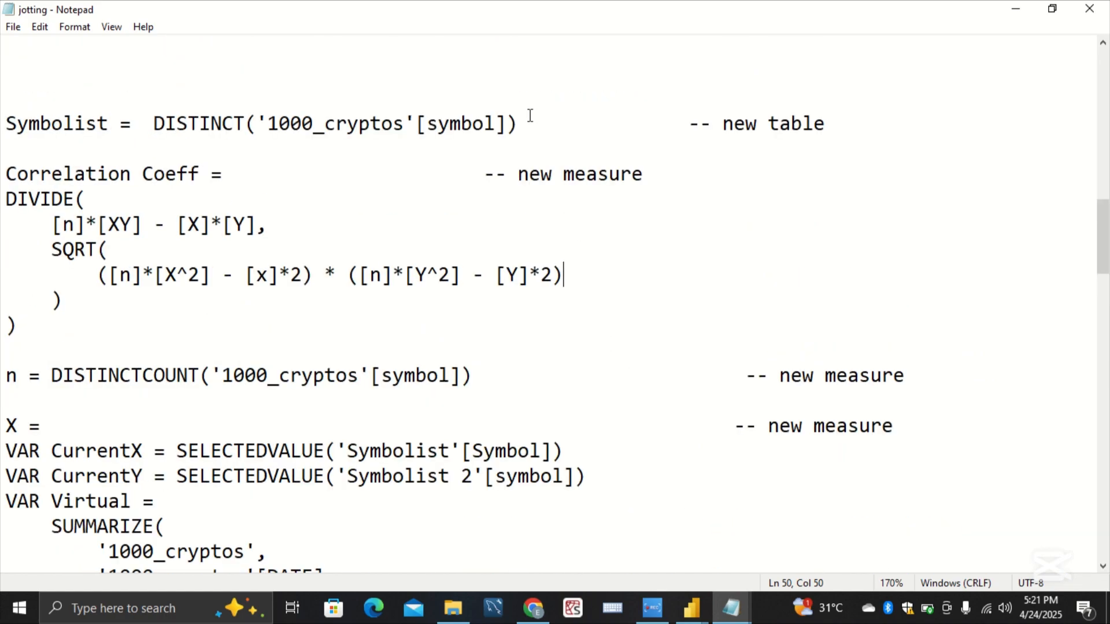
pyautogui.moveTo(529, 118); pyautogui.dragTo(3, 111)
pyautogui.hotkey('ctrl', 'c')
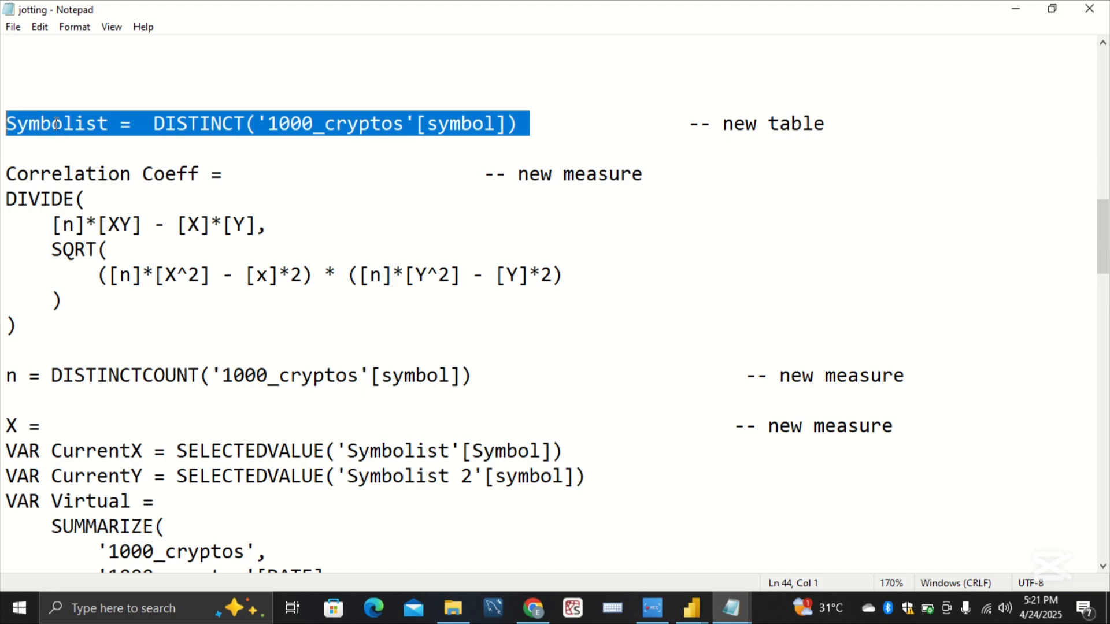
# Step: Create the calculated table in the Practice report with Symbolist = DISTINCT('1000_cryptos'[symbol])
pyautogui.click(707, 609)
pyautogui.click(726, 549)
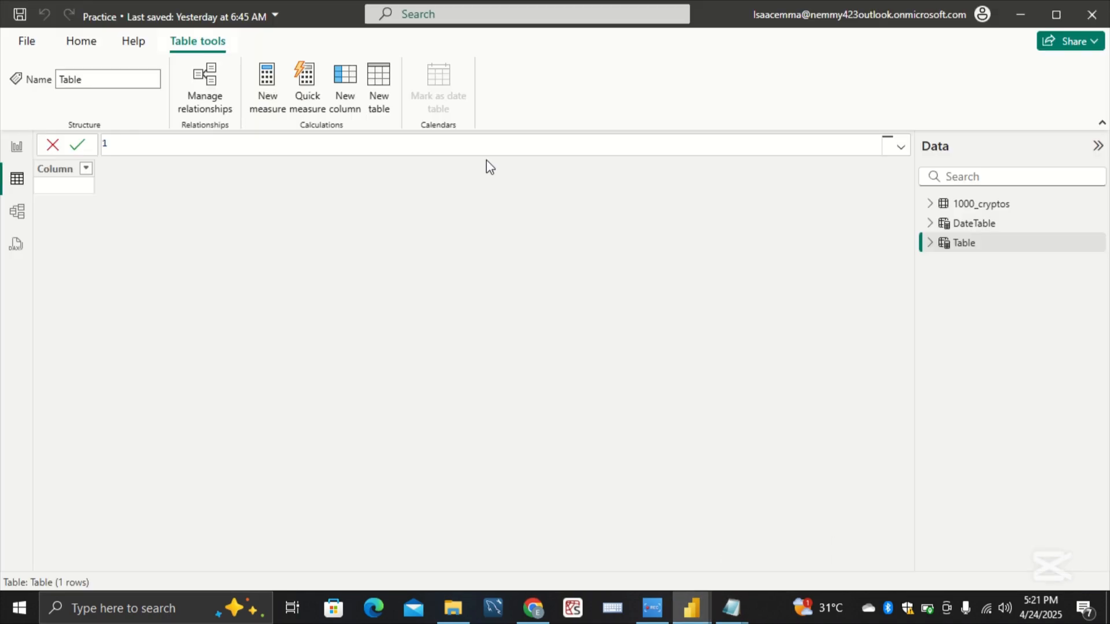
pyautogui.hotkey('ctrl', 'v')
pyautogui.press('Return')
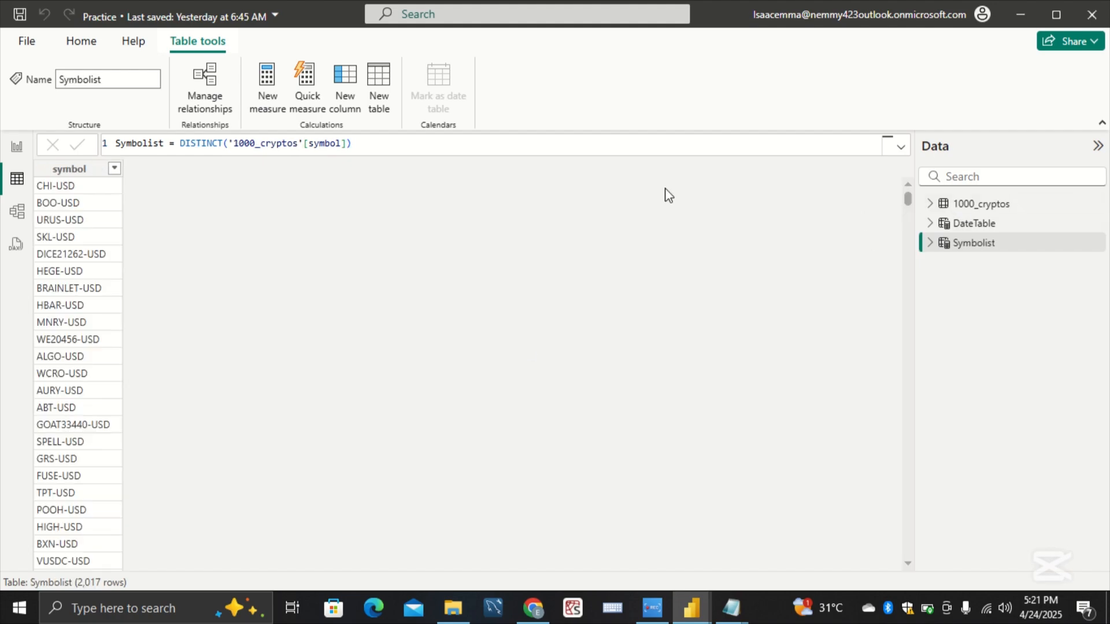
# Step: Start another calculated table and copy the Symbolist 2 definition from the end of the jotting notes
pyautogui.click(380, 78)
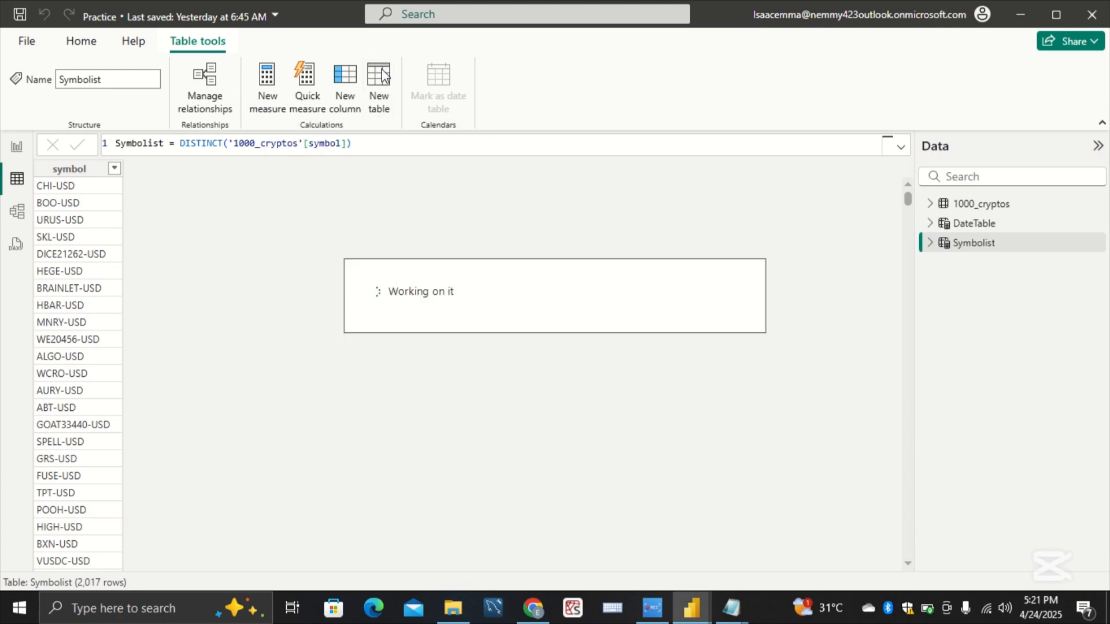
pyautogui.moveTo(689, 611)
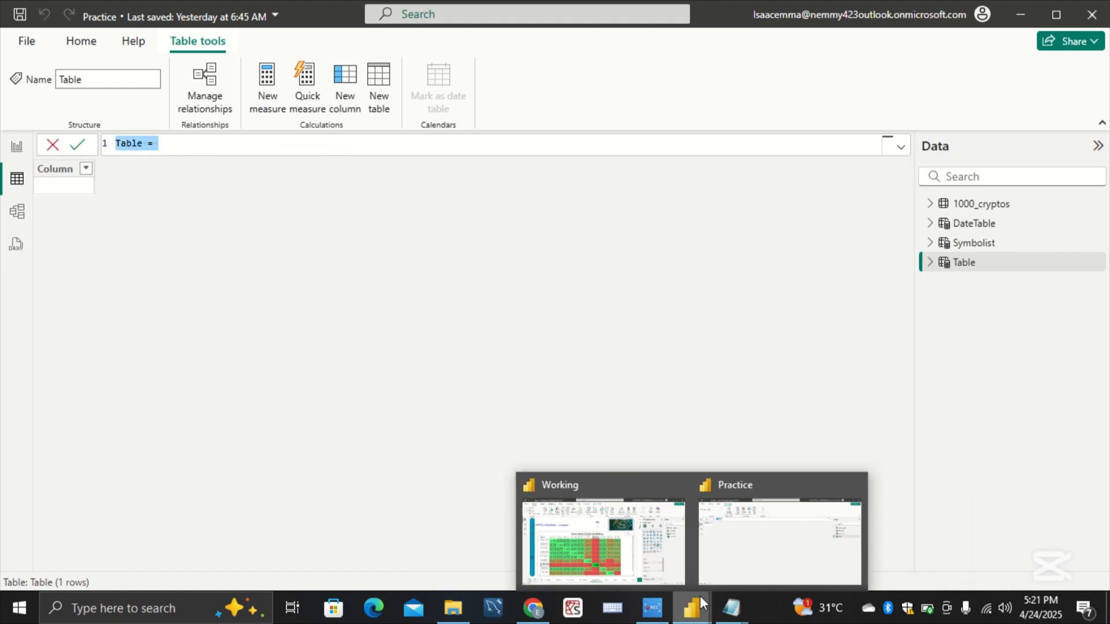
pyautogui.moveTo(722, 604)
pyautogui.click(776, 555)
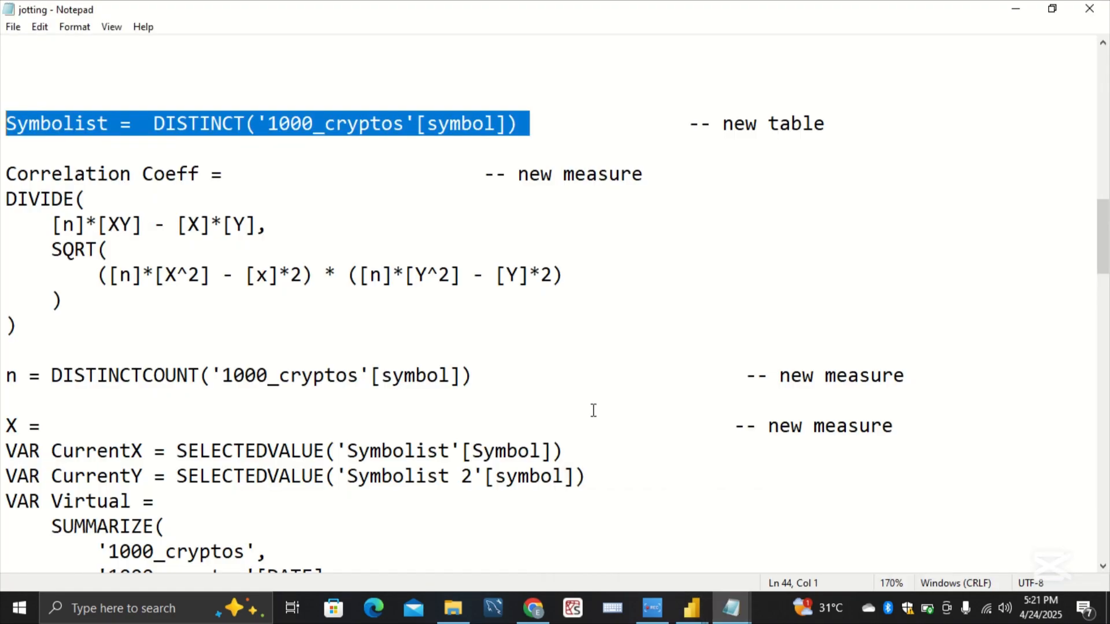
pyautogui.scroll(-3, 585, 396)
pyautogui.scroll(-16, 585, 396)
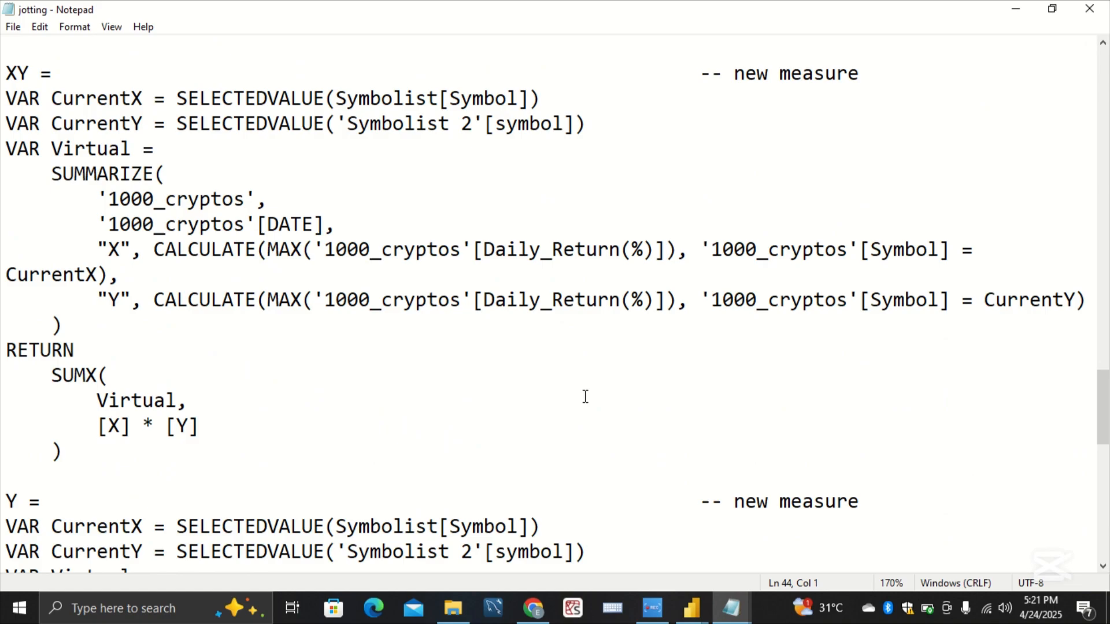
pyautogui.scroll(-8, 585, 396)
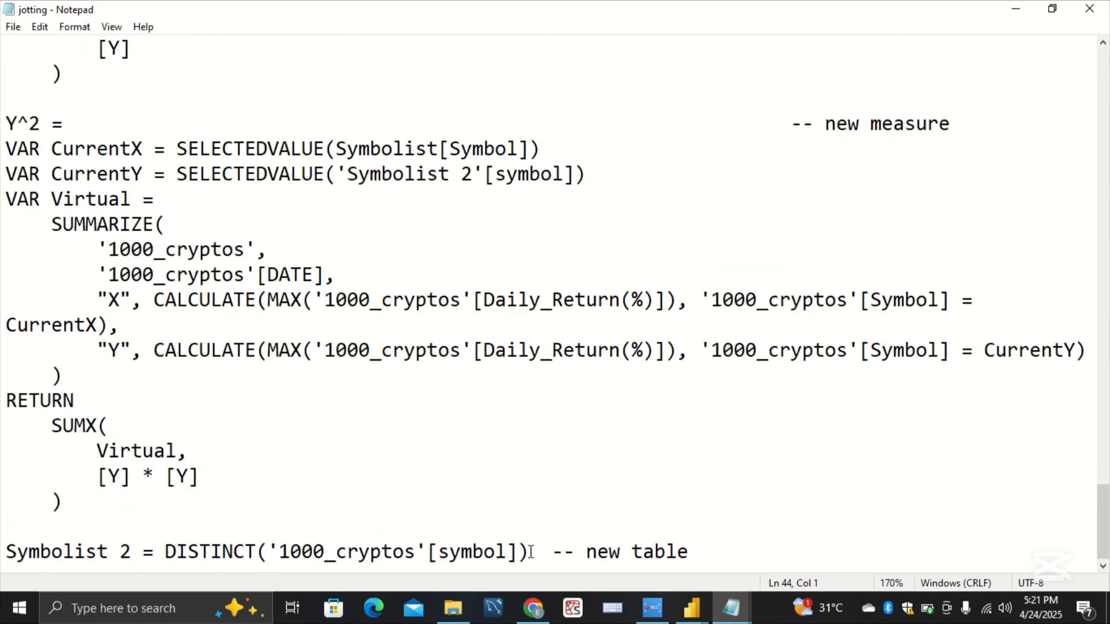
pyautogui.moveTo(531, 552); pyautogui.dragTo(206, 526)
pyautogui.hotkey('ctrl', 'c')
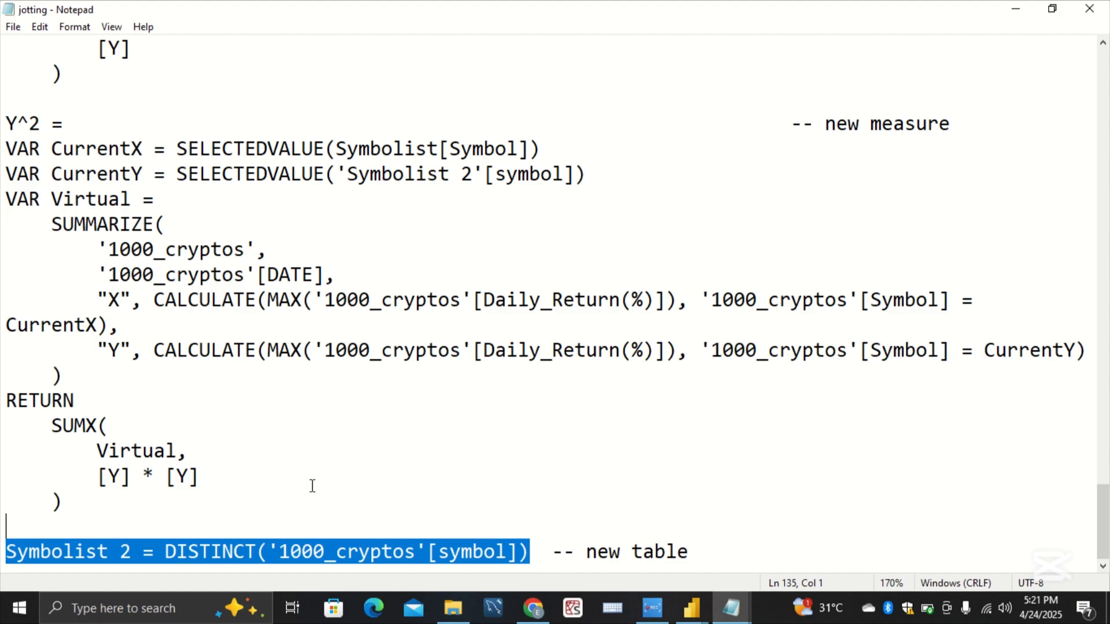
pyautogui.click(365, 486)
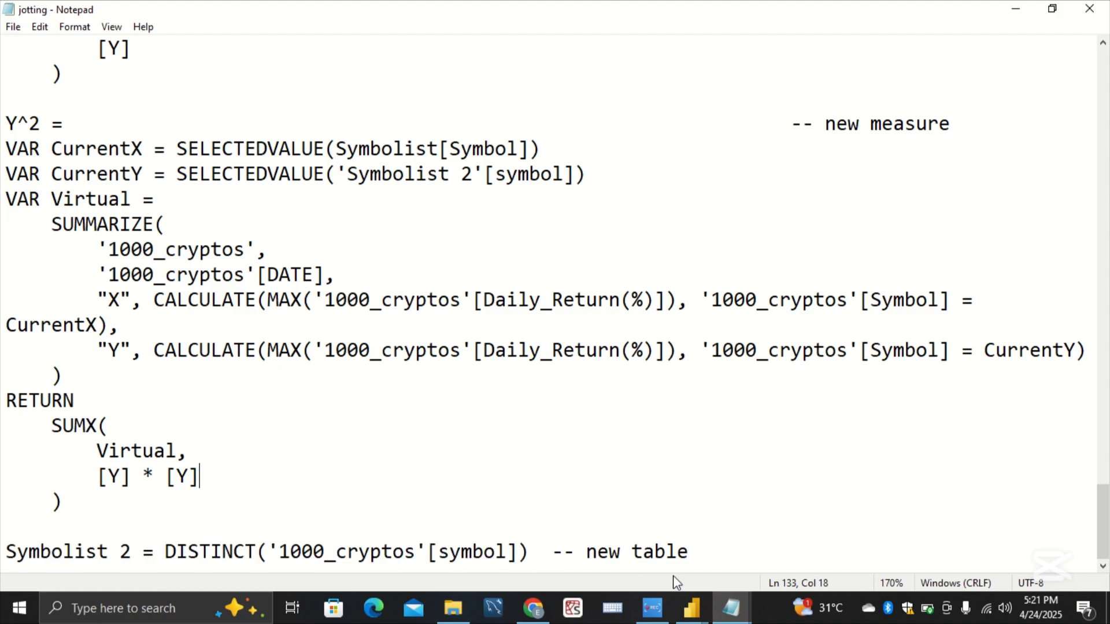
# Step: Replace the new Practice table's default formula with Symbolist 2 = DISTINCT('1000_cryptos'[symbol]) and commit it
pyautogui.moveTo(692, 607)
pyautogui.click(752, 563)
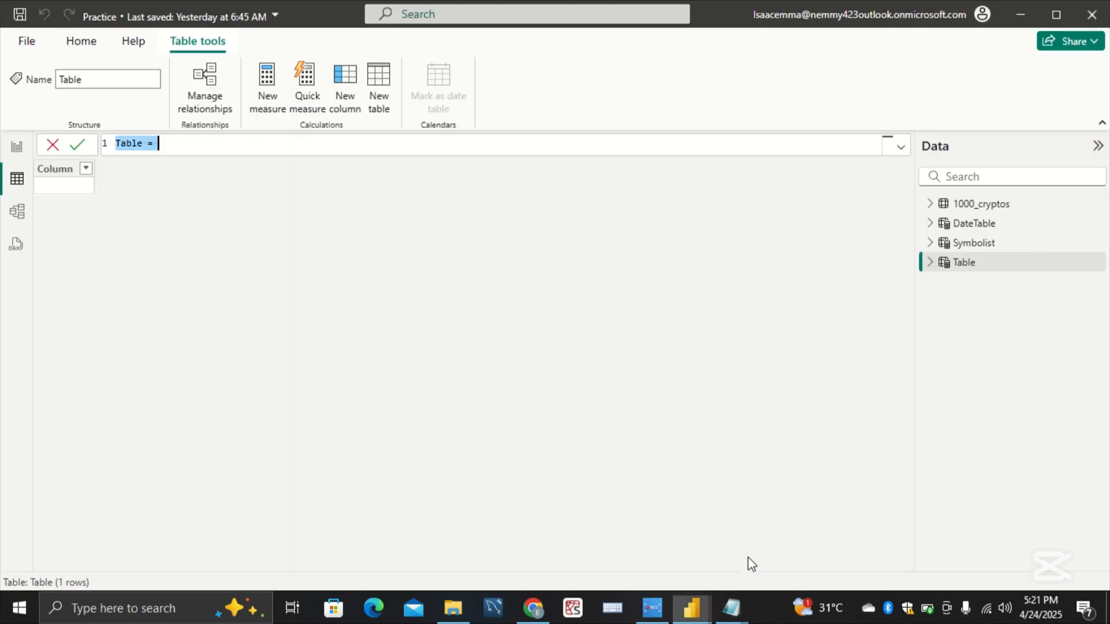
pyautogui.press('BackSpace')
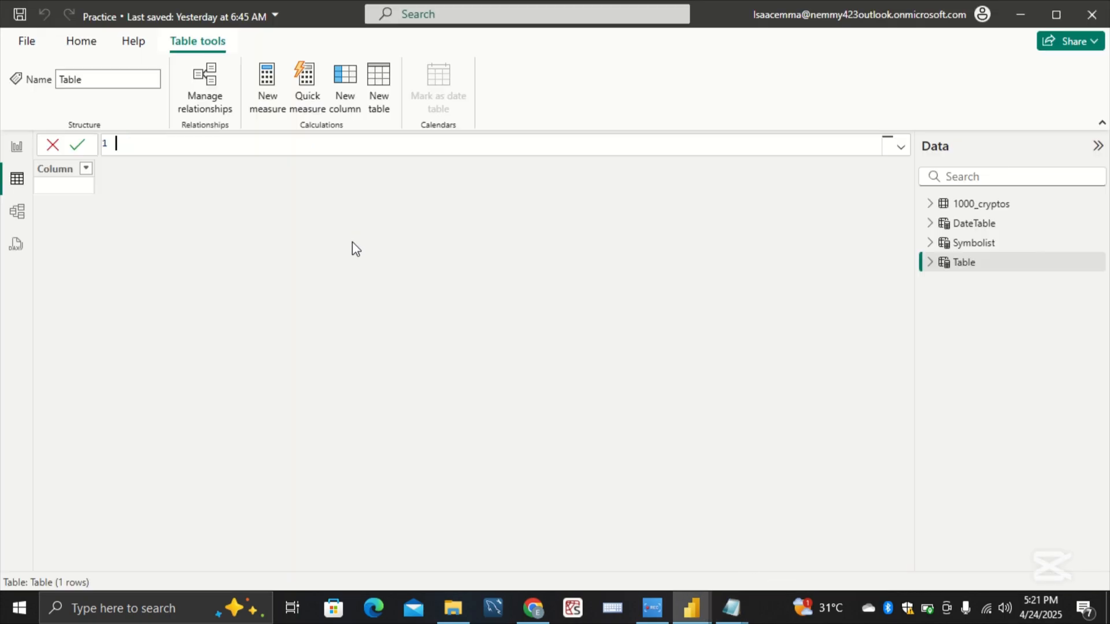
pyautogui.hotkey('ctrl', 'v')
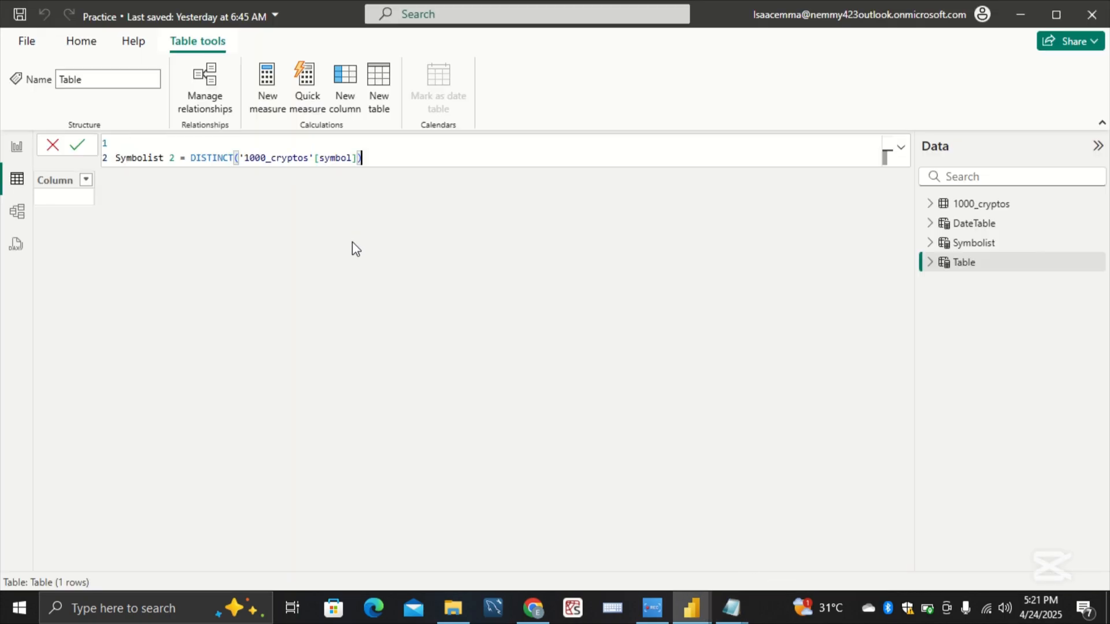
pyautogui.press('Return')
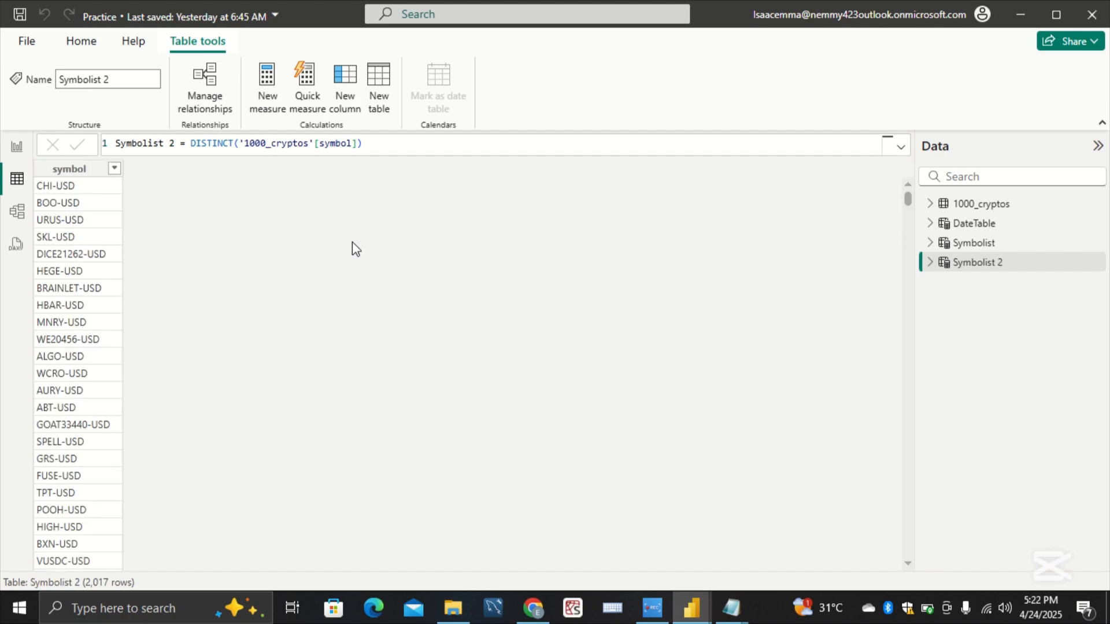
# Step: Check the Symbolist table's field list and view its rows and defining formula
pyautogui.click(931, 243)
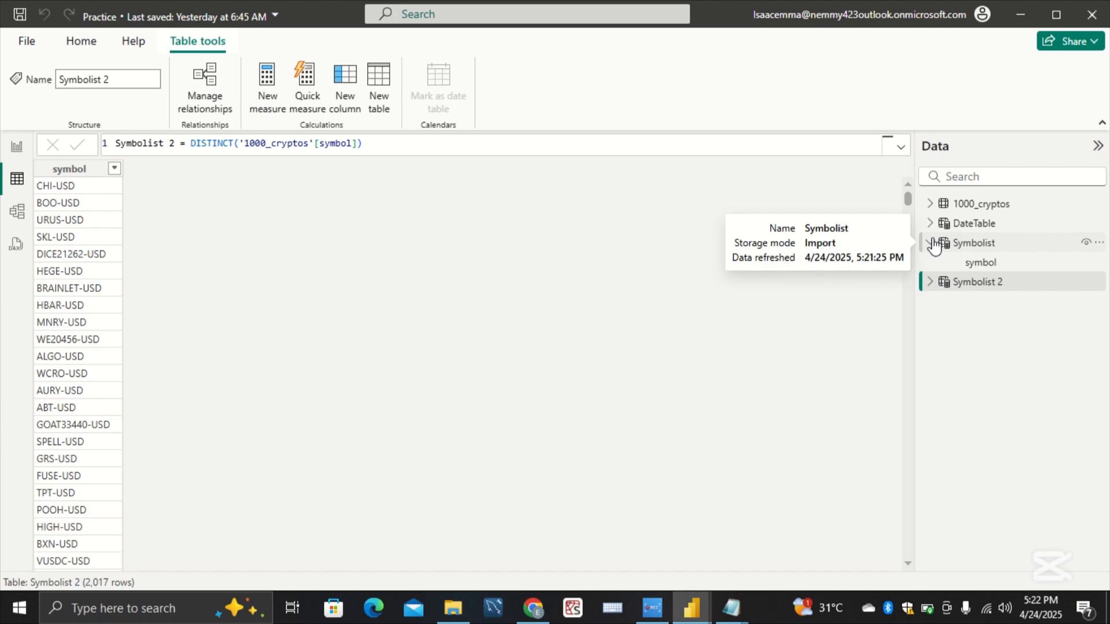
pyautogui.click(931, 243)
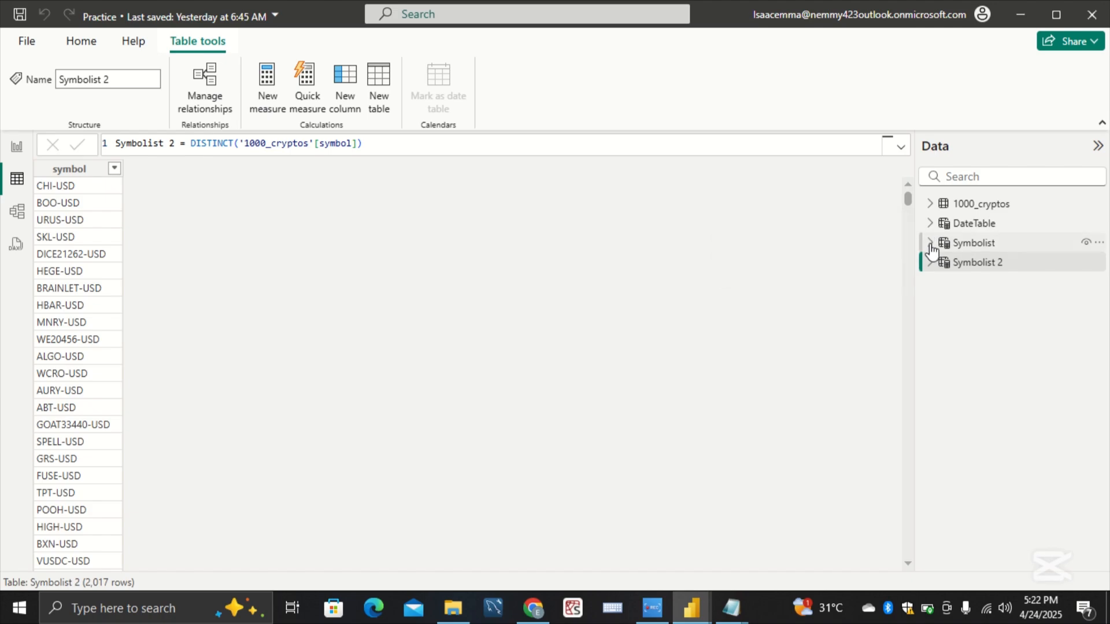
pyautogui.click(962, 244)
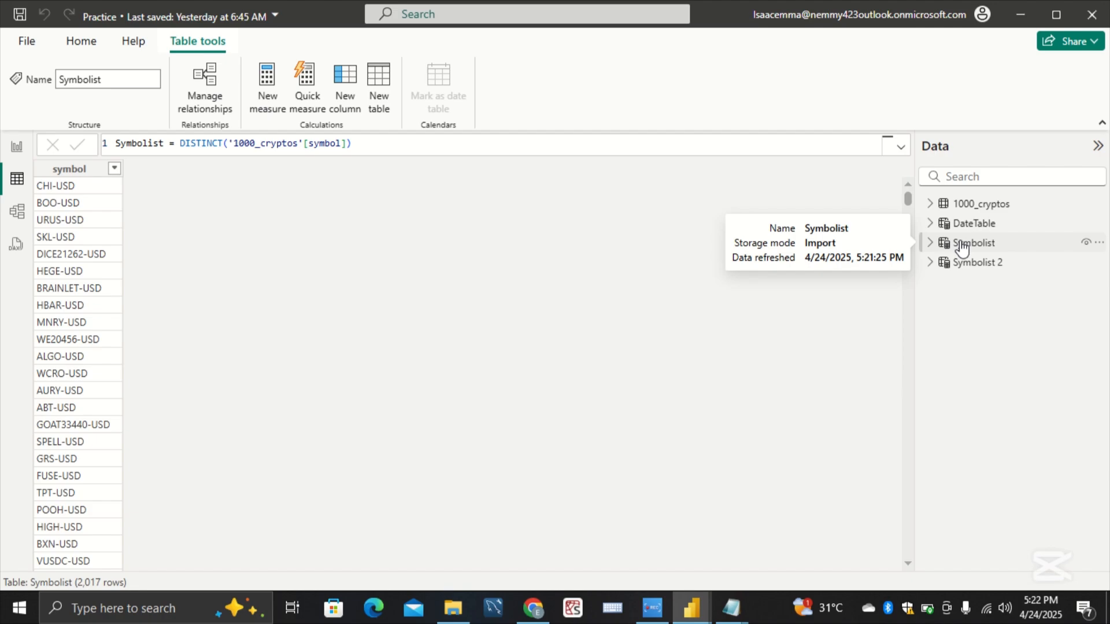
# Step: Start a new measure in the Symbolist table and copy the n measure's definition from the jotting notes
pyautogui.rightClick(961, 248)
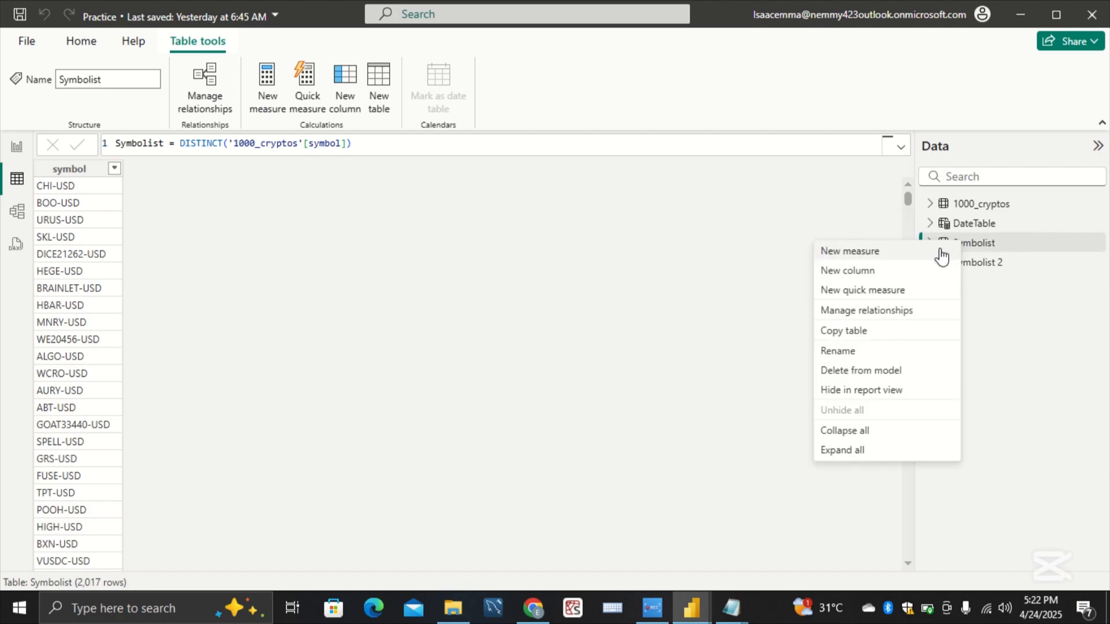
pyautogui.click(940, 250)
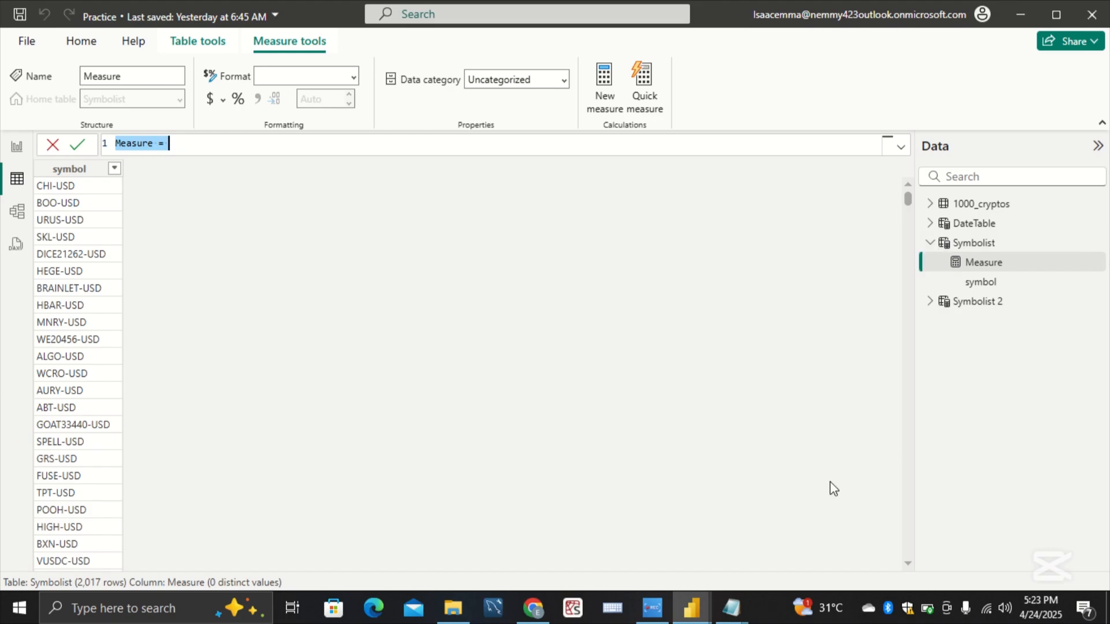
pyautogui.moveTo(731, 607)
pyautogui.click(775, 572)
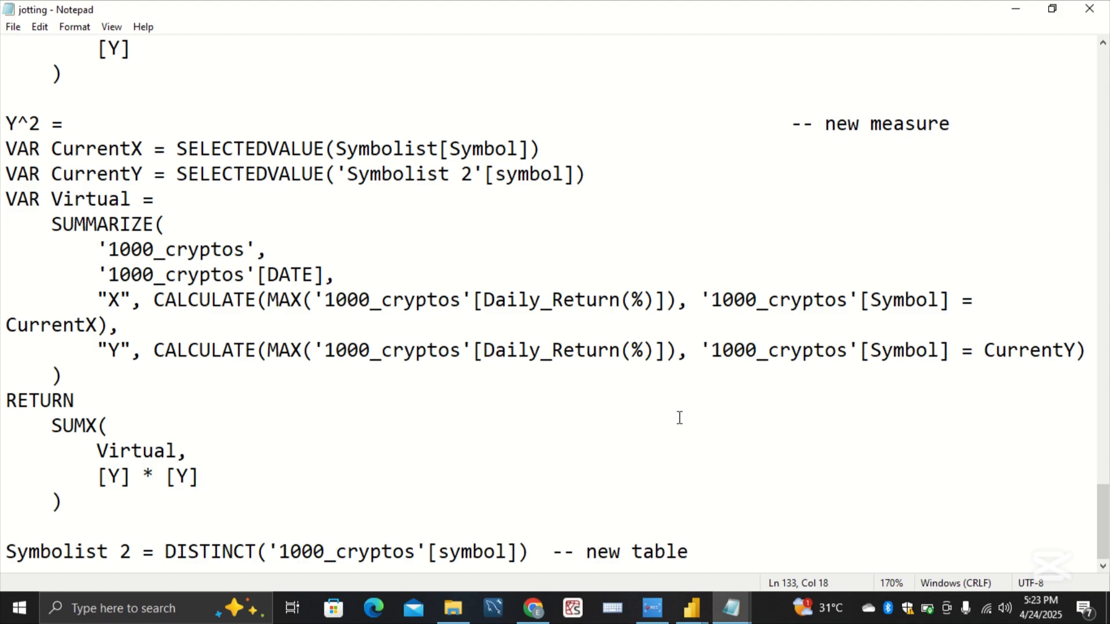
pyautogui.scroll(2, 679, 417)
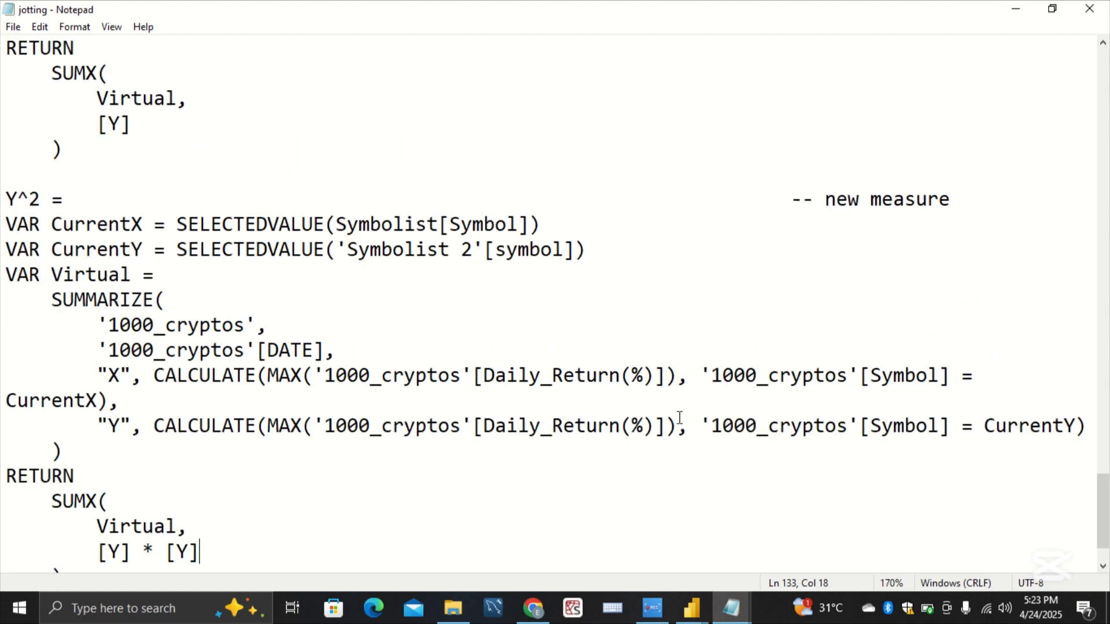
pyautogui.moveTo(1086, 463); pyautogui.dragTo(1101, 259)
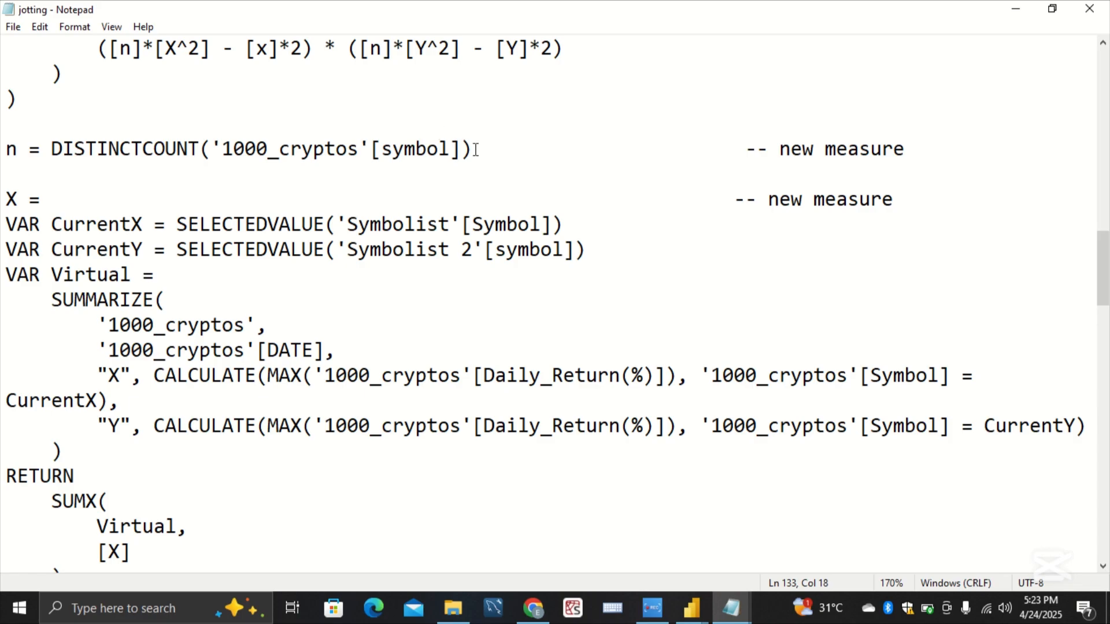
pyautogui.moveTo(473, 149); pyautogui.dragTo(8, 149)
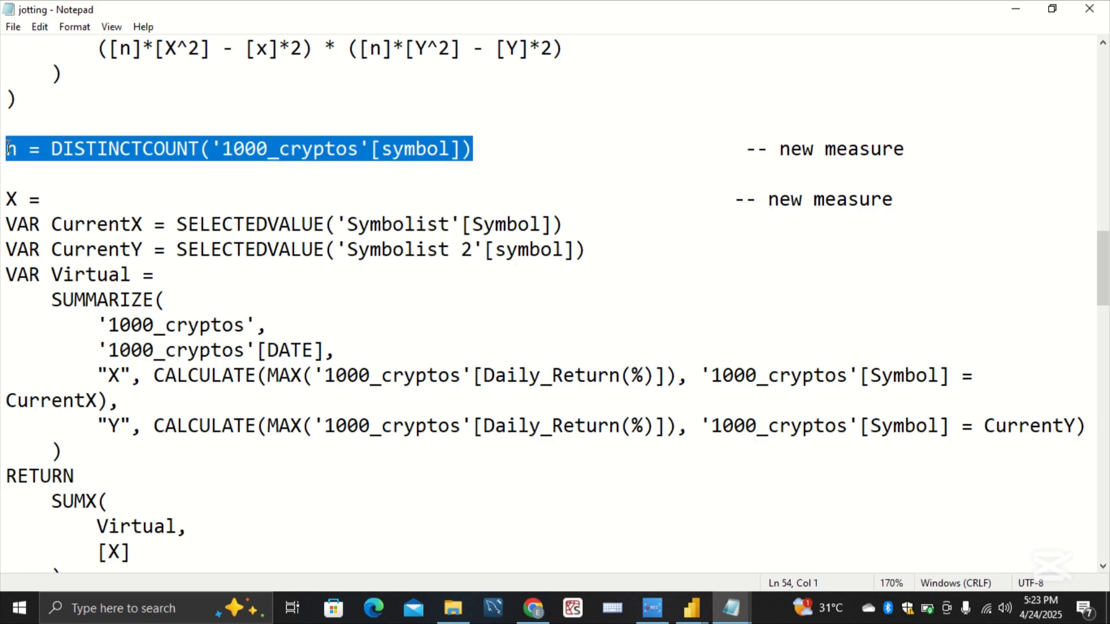
pyautogui.click(200, 224)
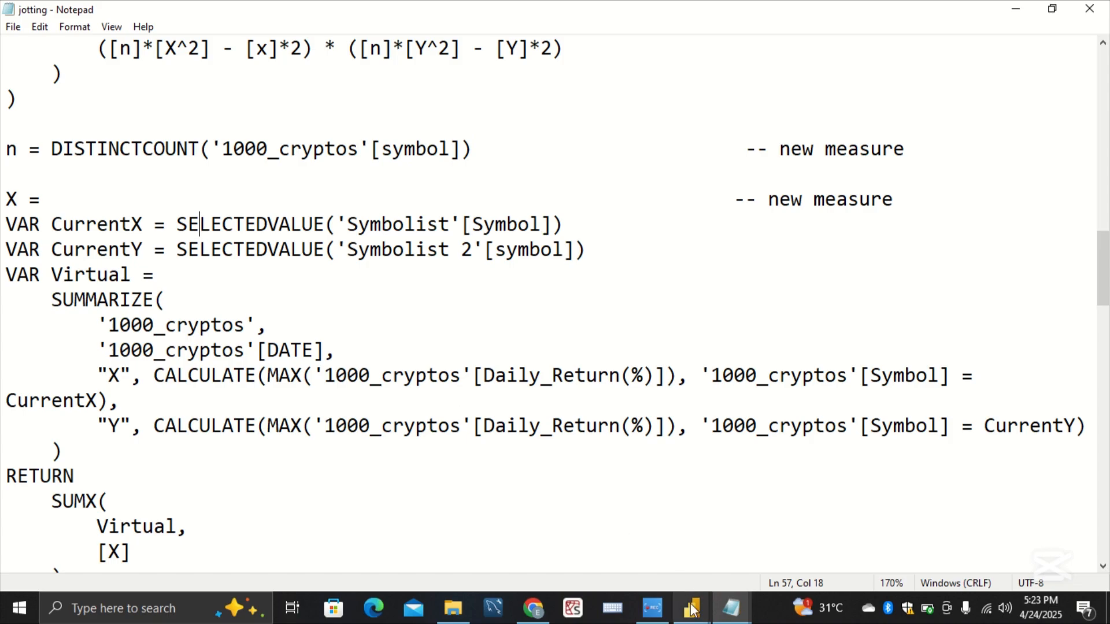
# Step: Replace the new Practice measure's default formula with n = DISTINCTCOUNT('1000_cryptos'[symbol]) and commit it
pyautogui.moveTo(692, 610)
pyautogui.click(775, 537)
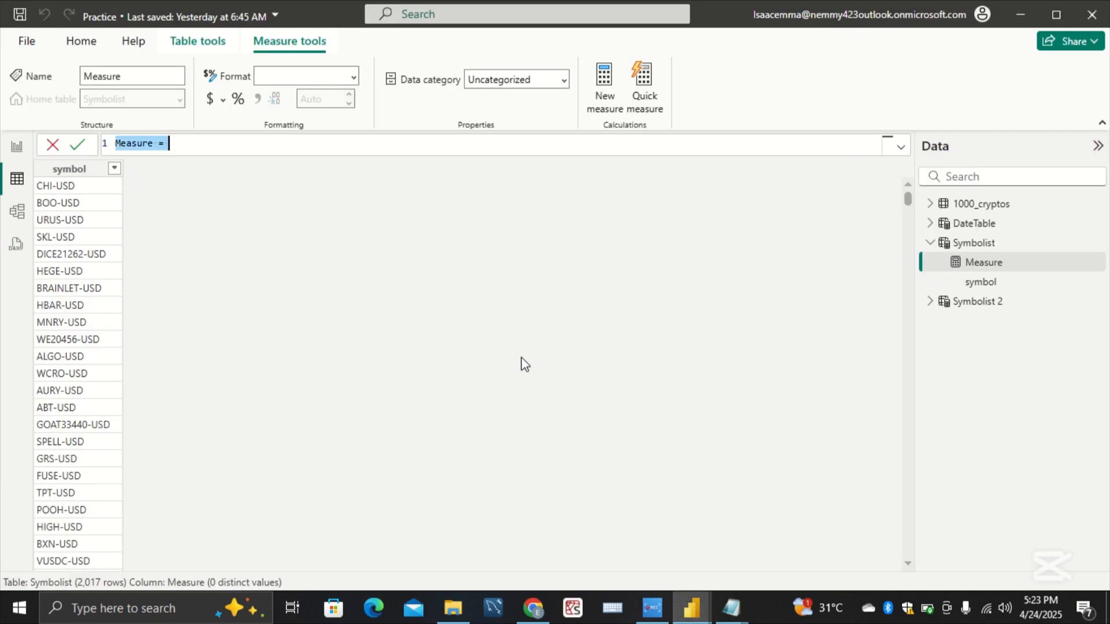
pyautogui.press('BackSpace')
pyautogui.write("n = DISTINCTCOUNT('1000_cryptos'[symbol])")
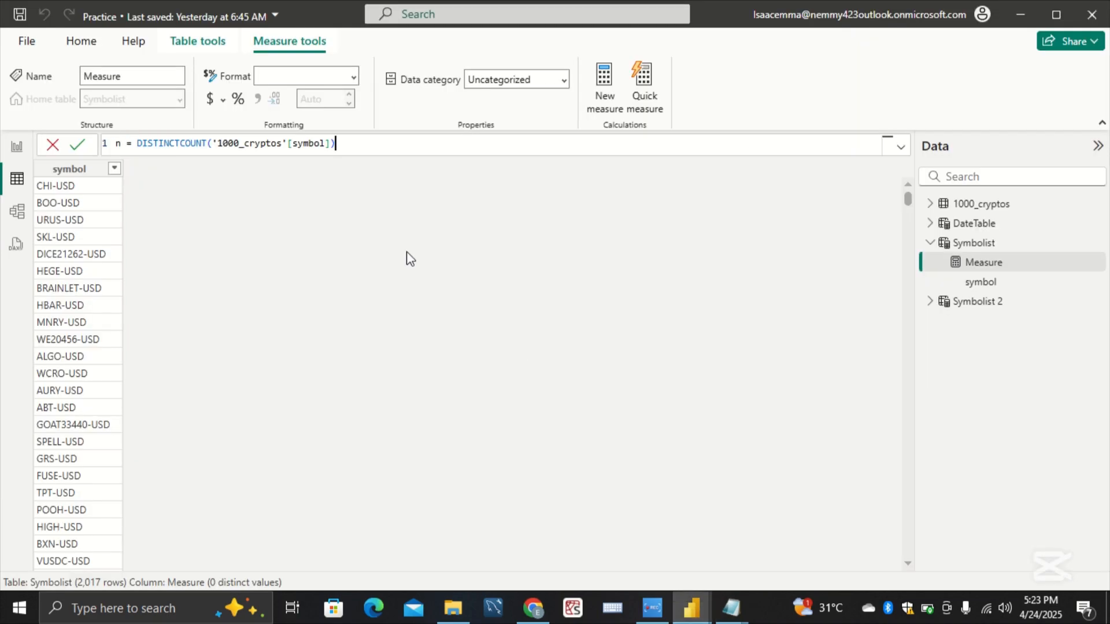
pyautogui.press('Return')
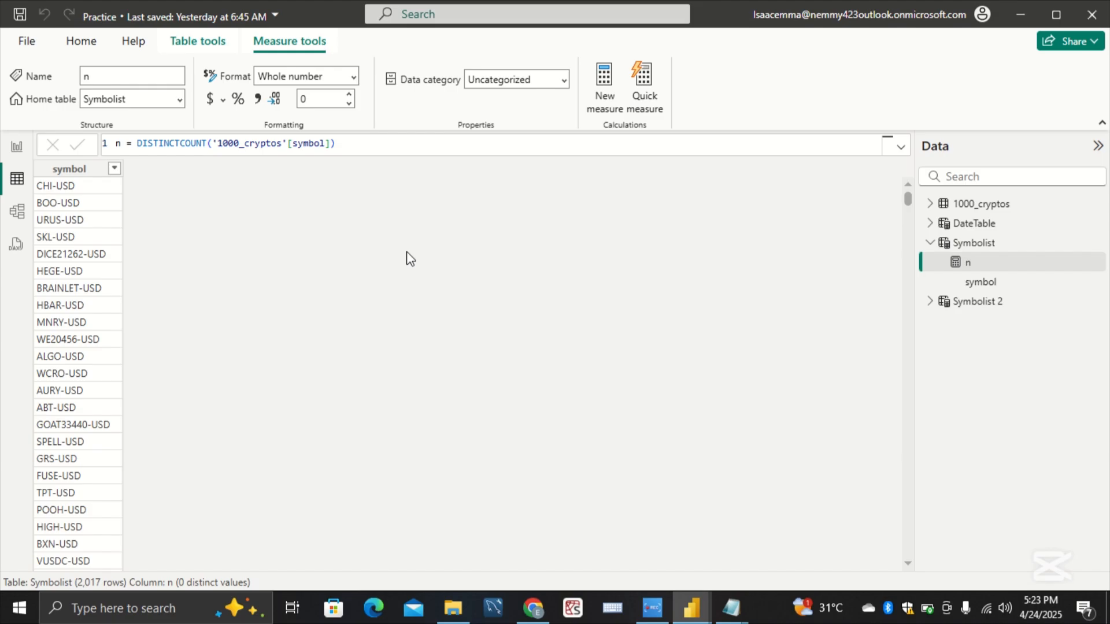
# Step: Copy the whole X measure definition, from its name line through the closing SUMX parenthesis, from the jotting notes
pyautogui.moveTo(729, 605)
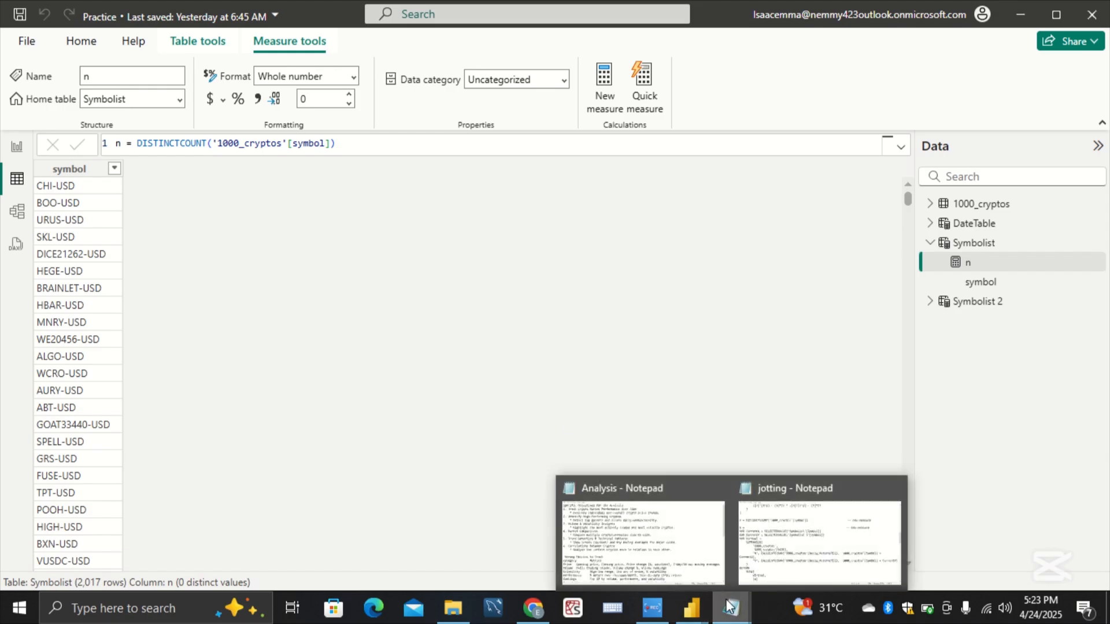
pyautogui.click(748, 572)
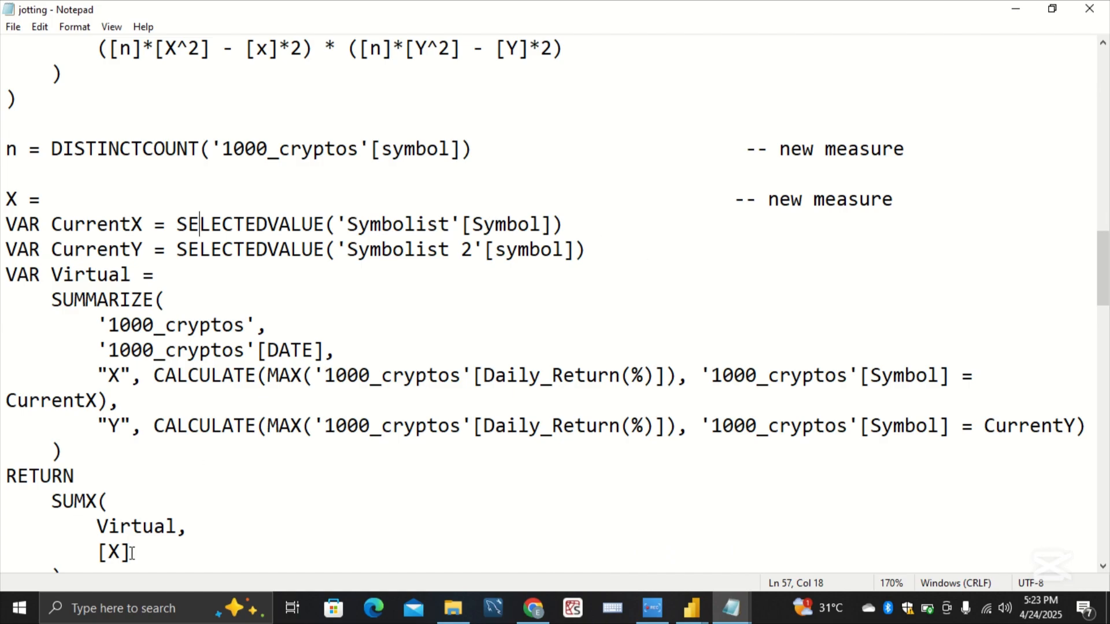
pyautogui.scroll(-1, 149, 520)
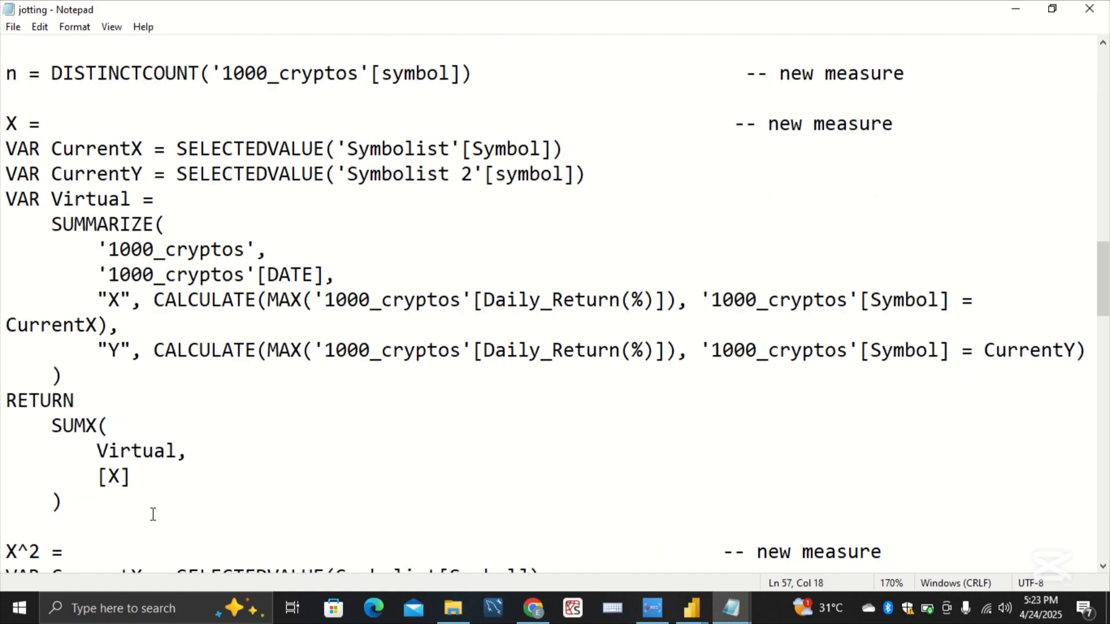
pyautogui.moveTo(61, 529); pyautogui.dragTo(4, 132)
pyautogui.hotkey('ctrl', 'c')
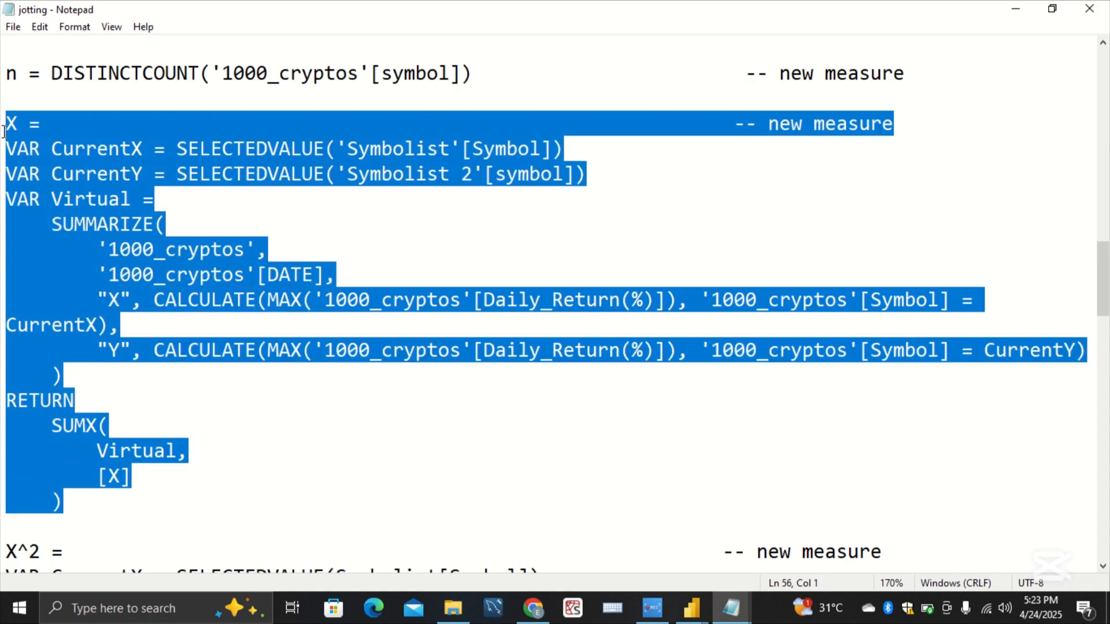
pyautogui.click(167, 178)
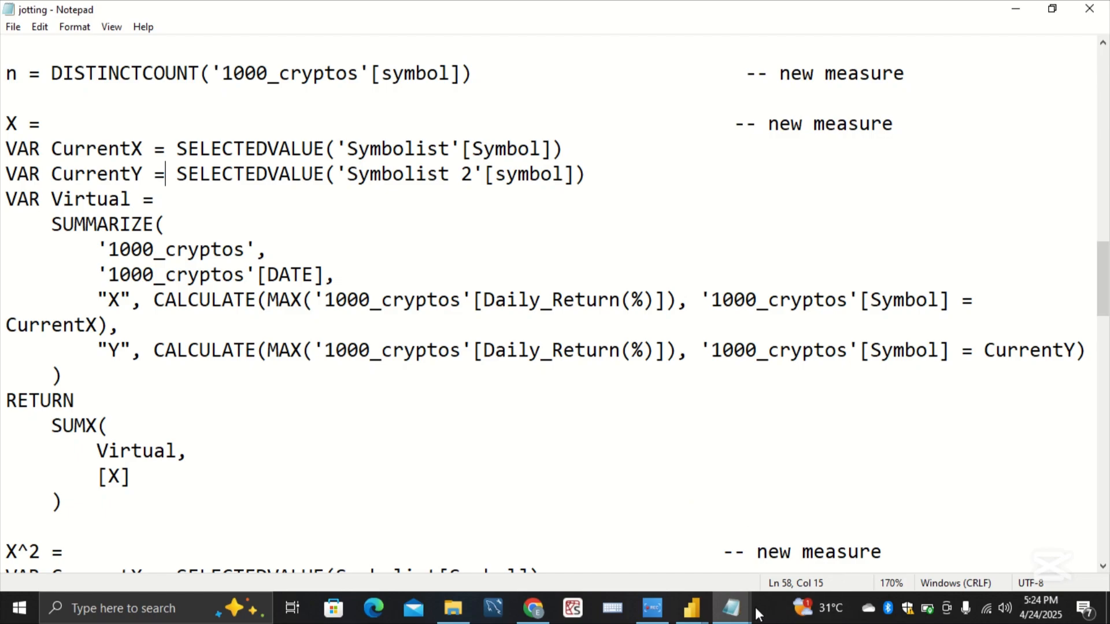
# Step: Add another measure to Practice's Symbolist table using the copied X definition, which sums [X] over the Virtual table, and commit it
pyautogui.moveTo(702, 612)
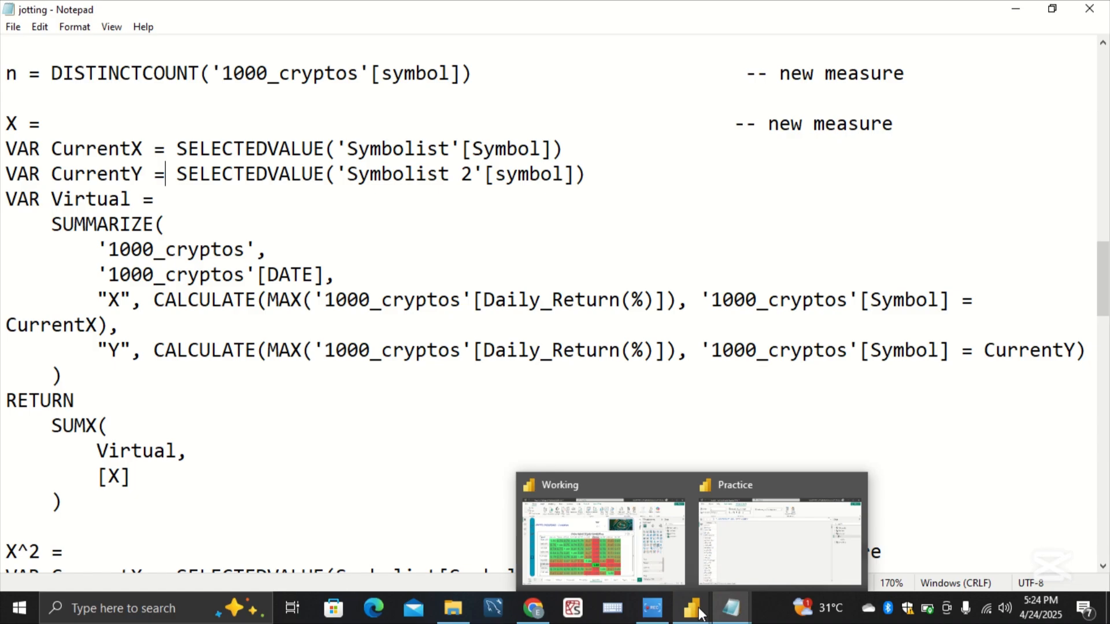
pyautogui.click(739, 545)
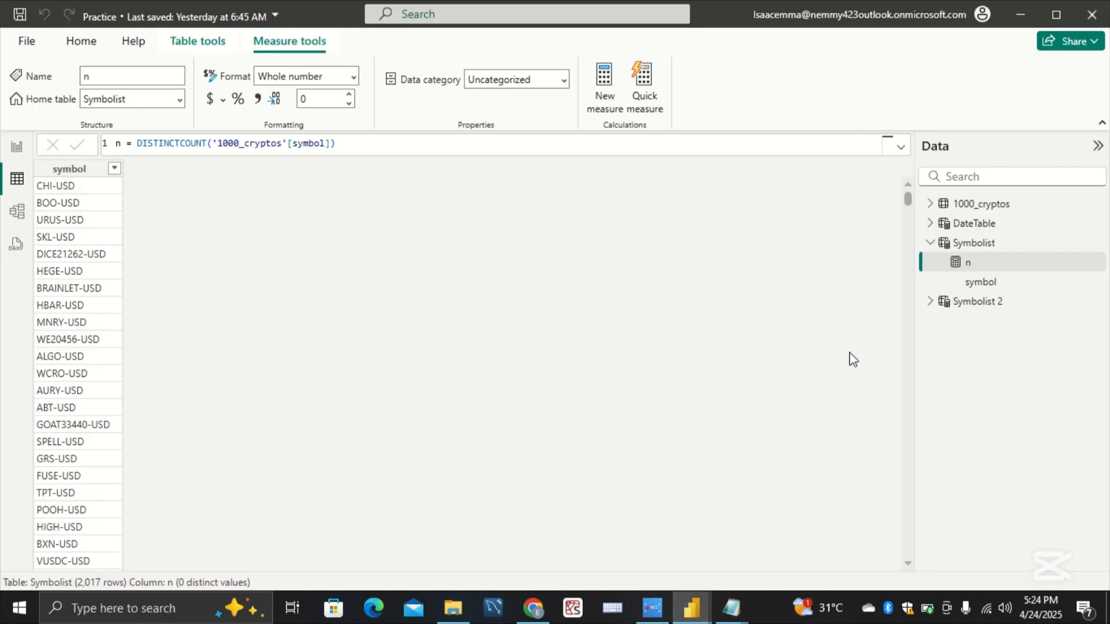
pyautogui.click(971, 245)
pyautogui.rightClick(973, 249)
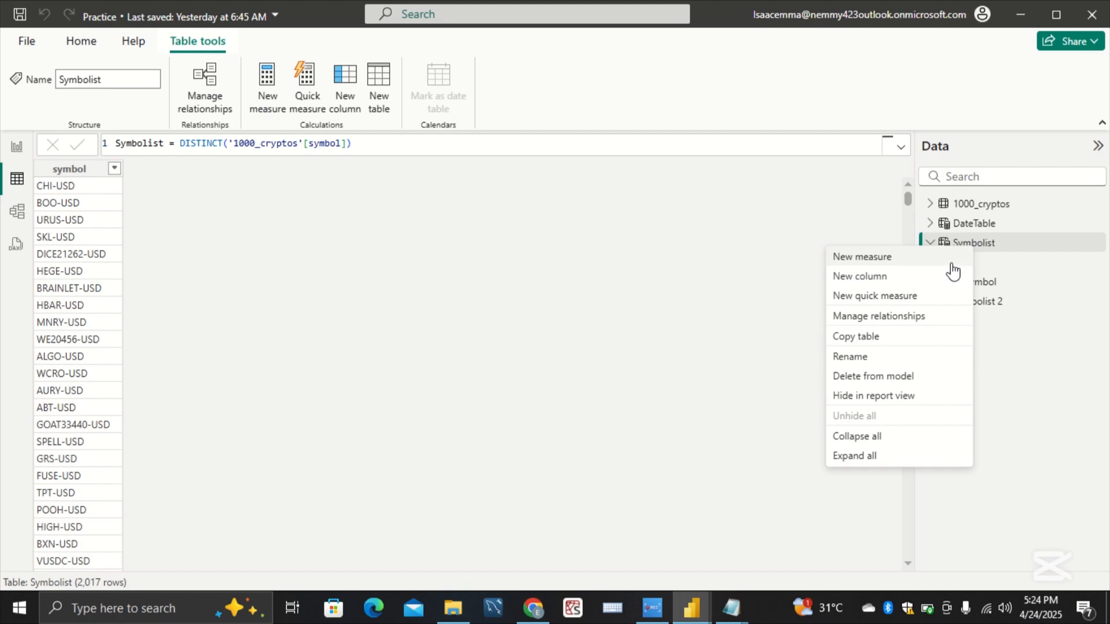
pyautogui.click(952, 258)
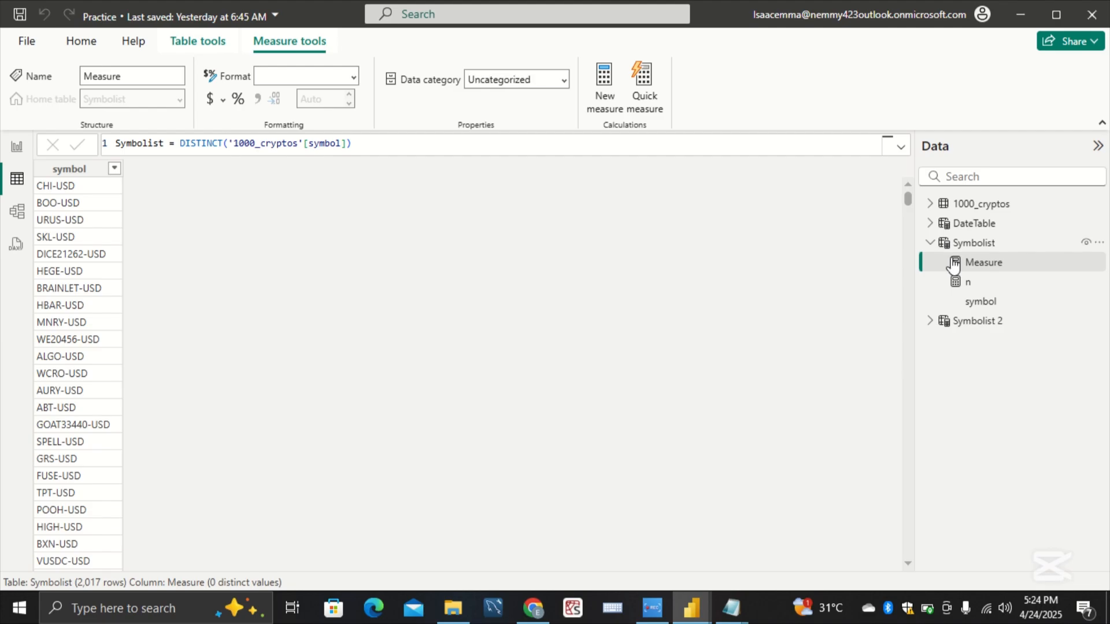
pyautogui.press('BackSpace')
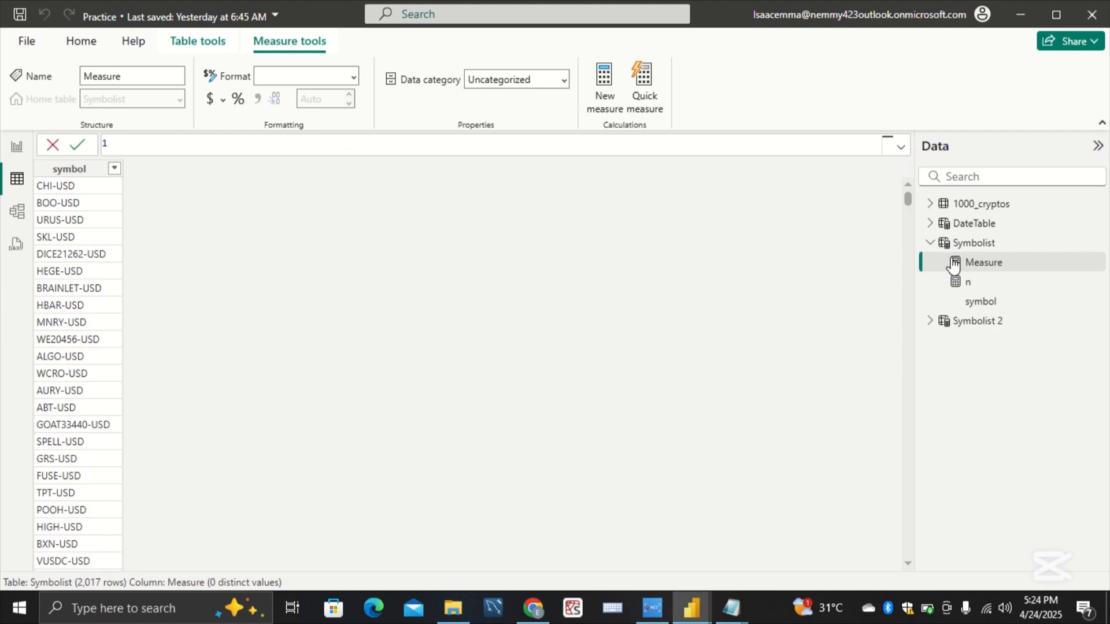
pyautogui.hotkey('ctrl', 'v')
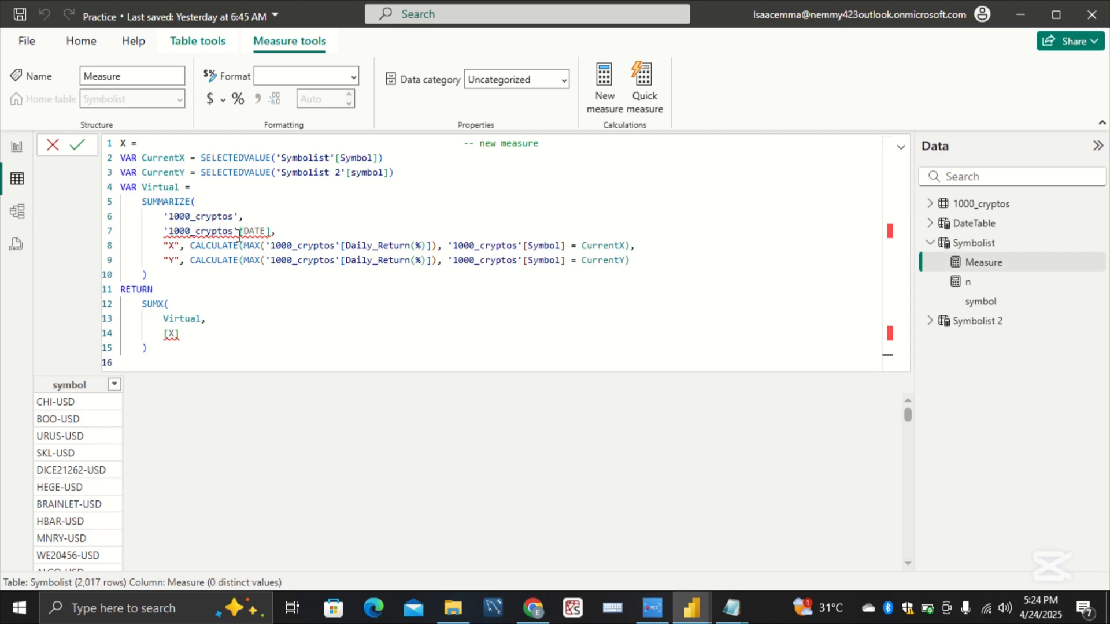
pyautogui.moveTo(256, 228)
pyautogui.press('Return')
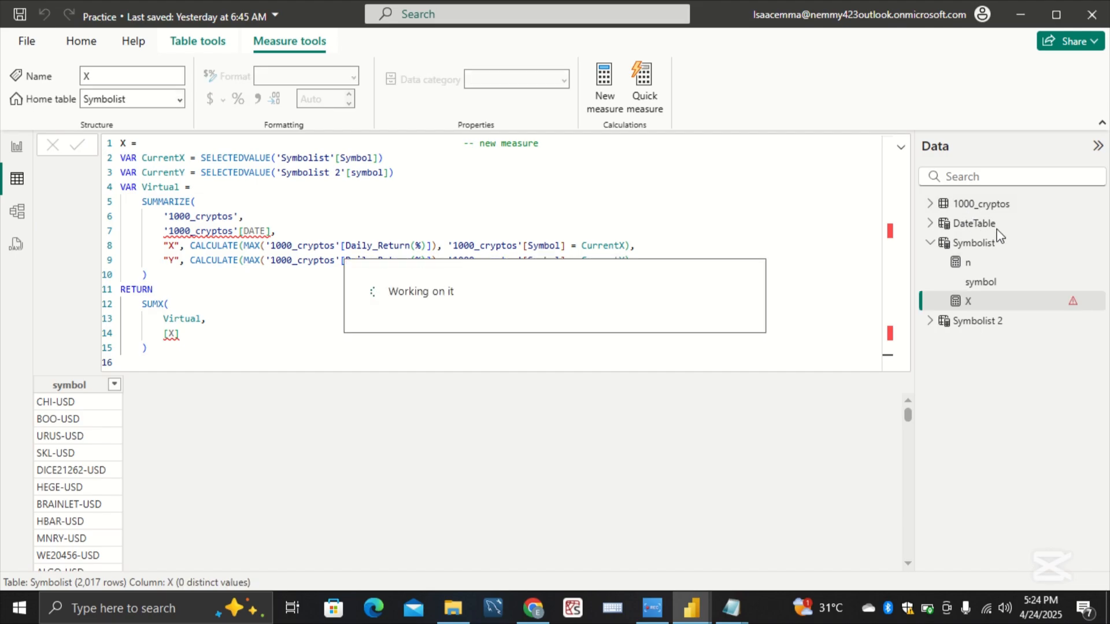
# Step: Rename the dates column of the 1000_cryptos table to DATE
pyautogui.click(996, 211)
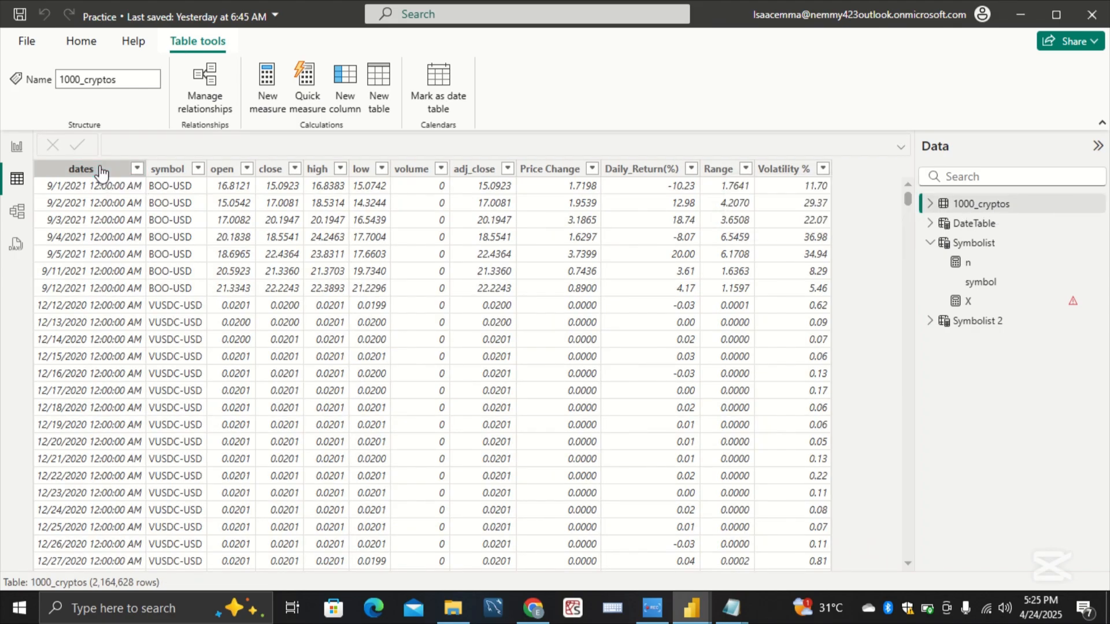
pyautogui.click(81, 169)
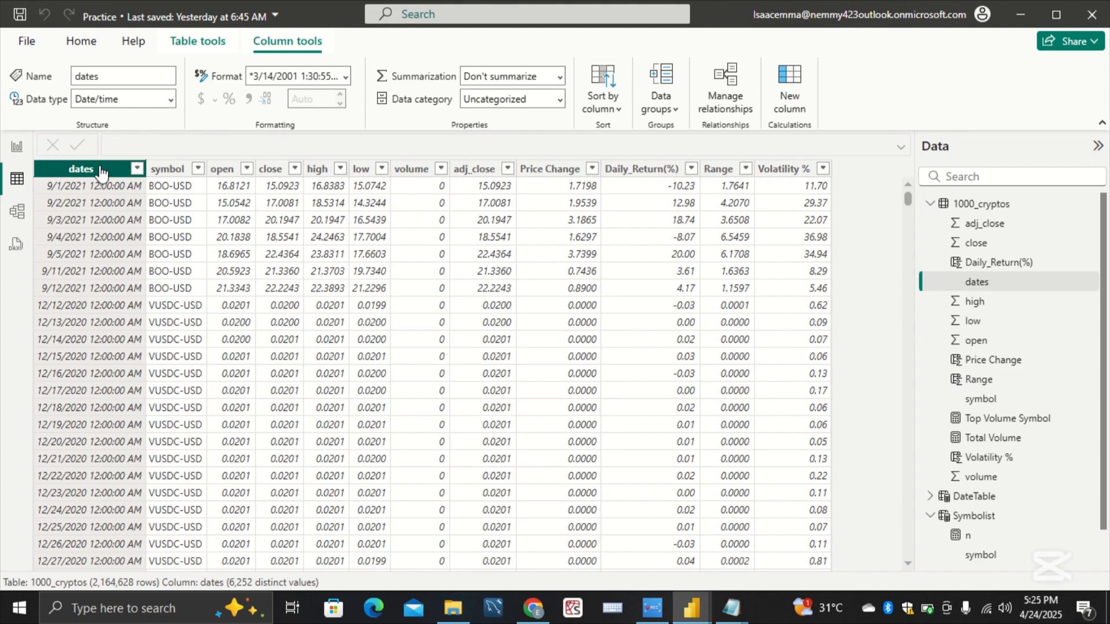
pyautogui.click(111, 78)
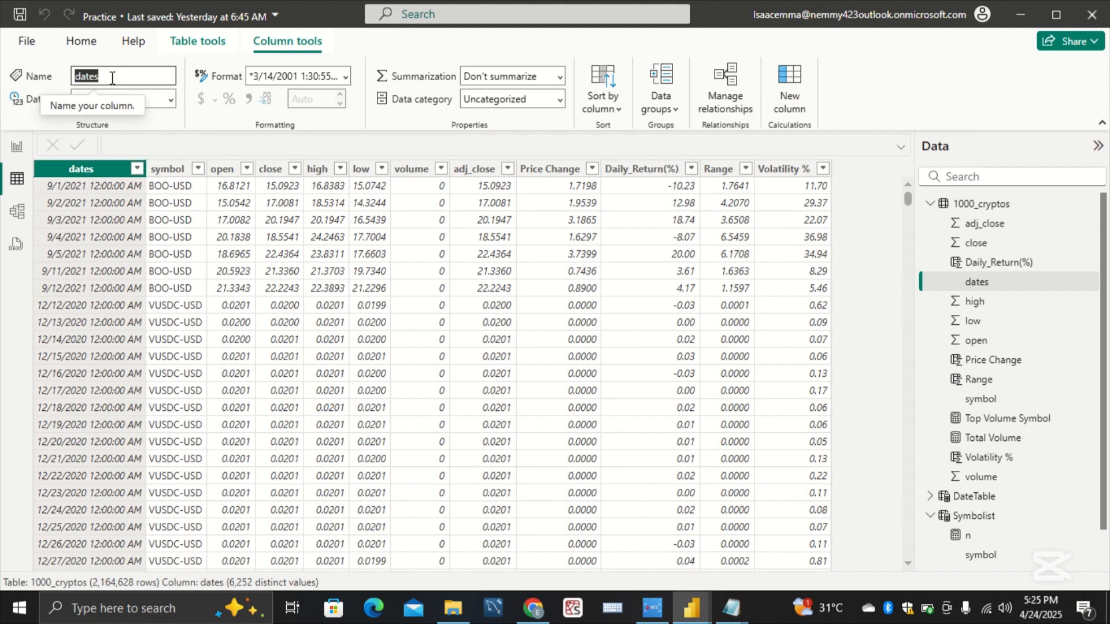
pyautogui.press('BackSpace')
pyautogui.write('DATE')
pyautogui.click(112, 77)
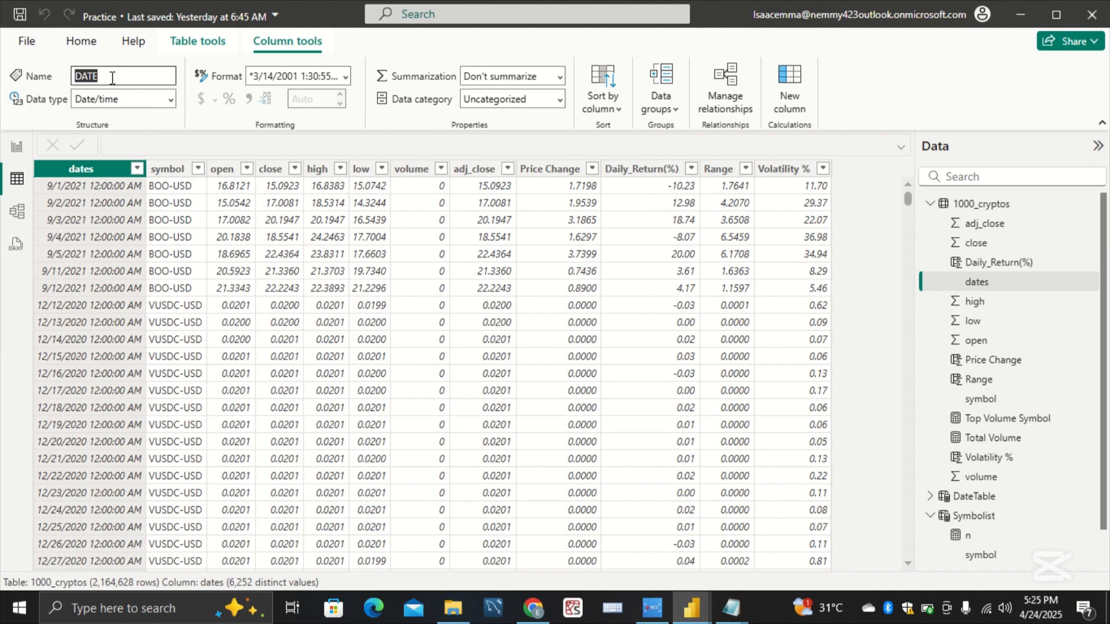
pyautogui.press('Return')
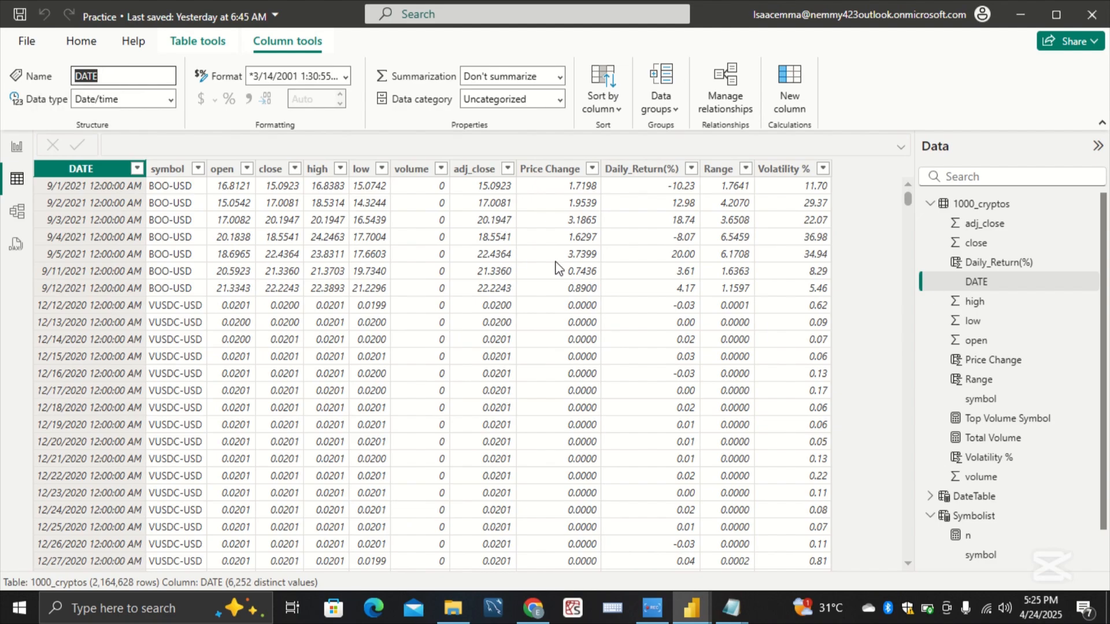
# Step: Open the X measure in the Symbolist table and commit its formula again
pyautogui.scroll(-1, 975, 335)
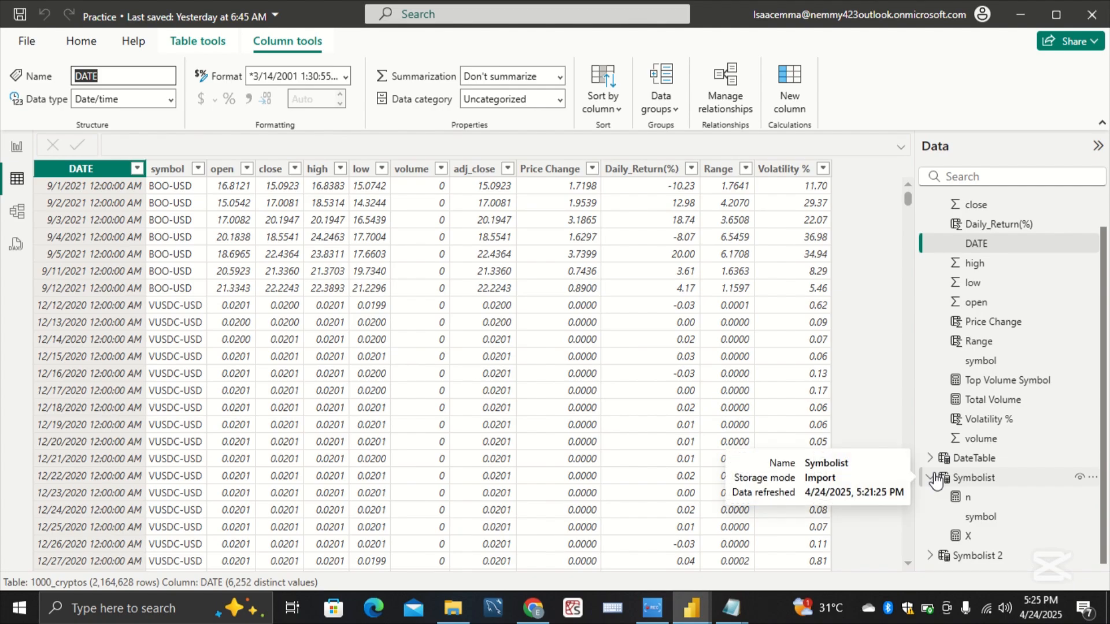
pyautogui.click(1019, 537)
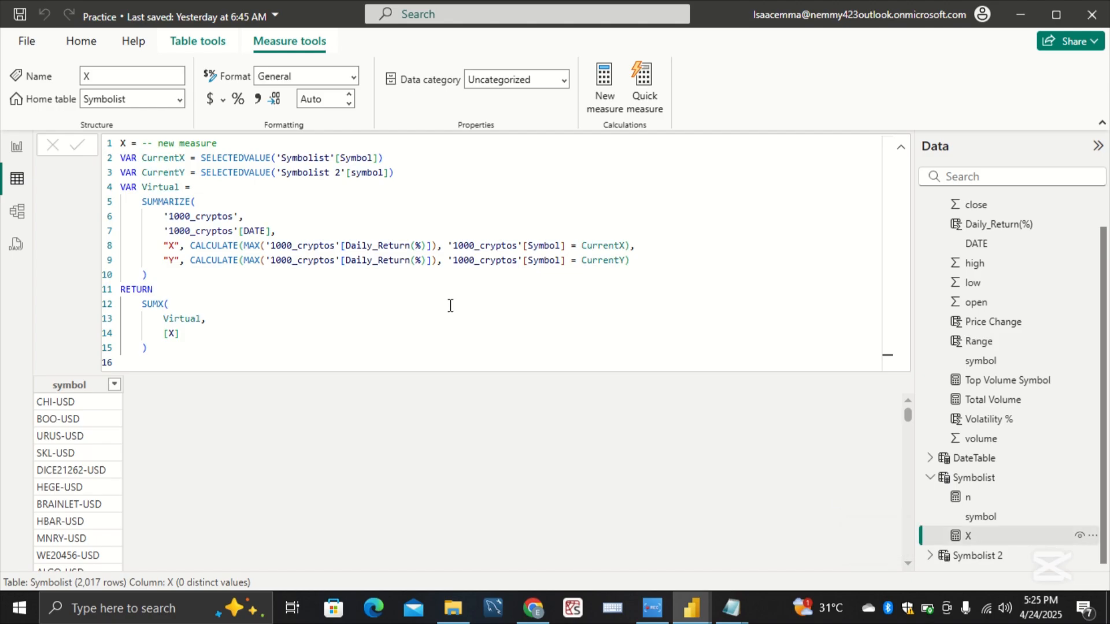
pyautogui.click(224, 339)
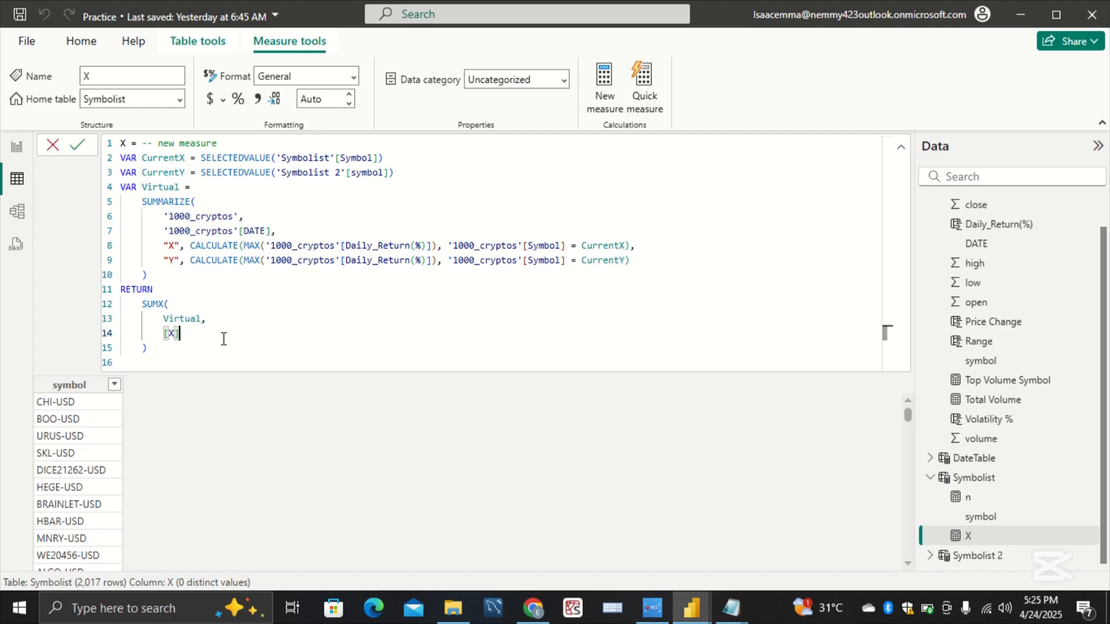
pyautogui.press('Return')
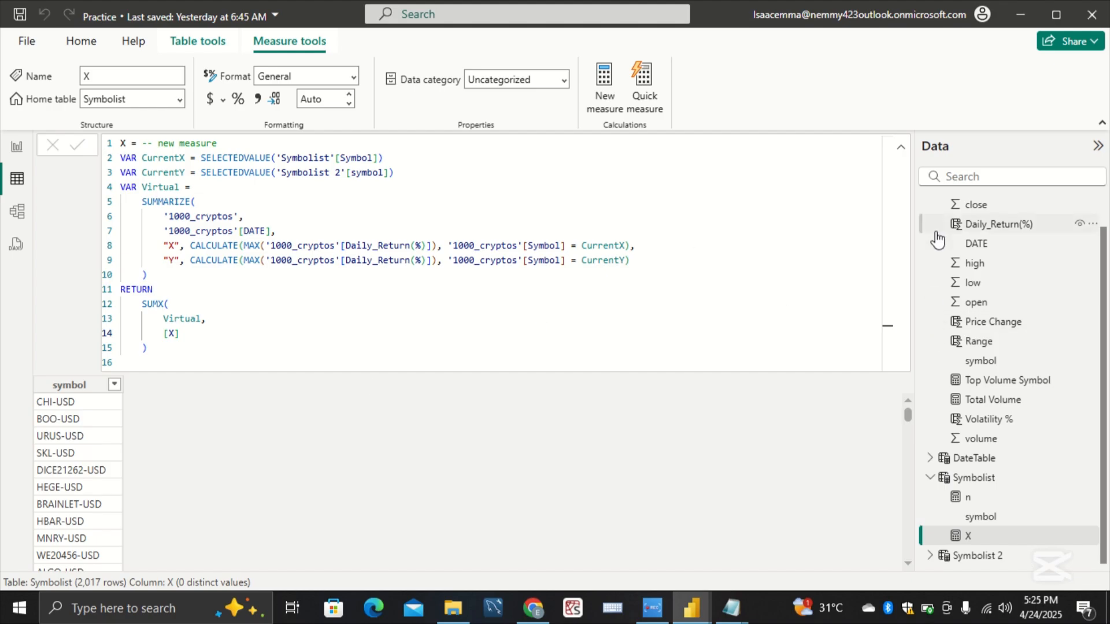
# Step: Start a new measure in the Symbolist table
pyautogui.click(1004, 480)
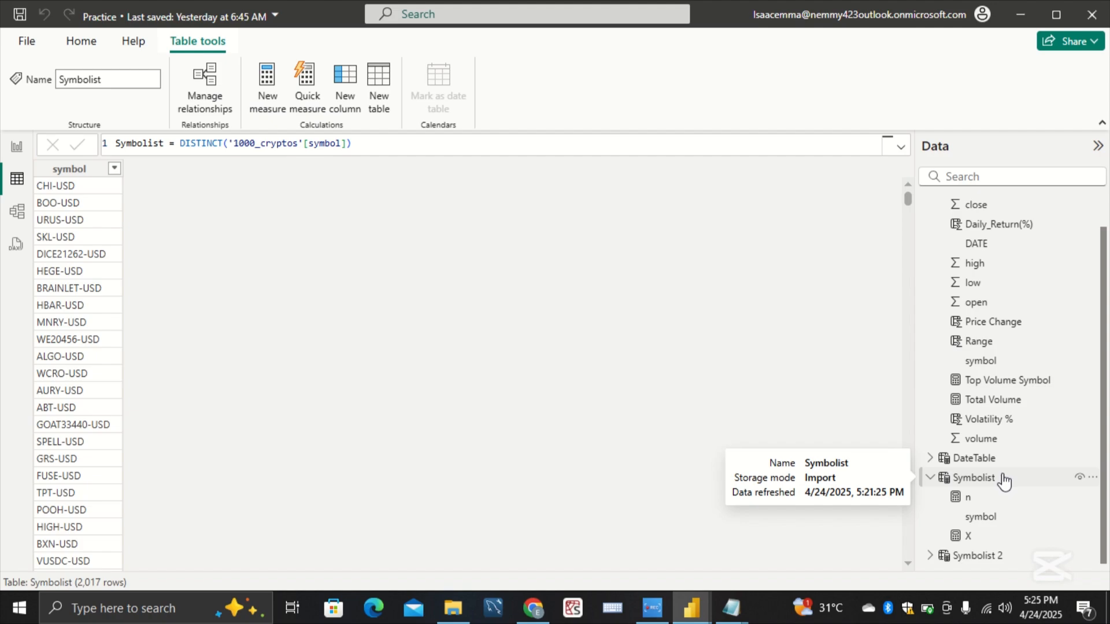
pyautogui.rightClick(1004, 480)
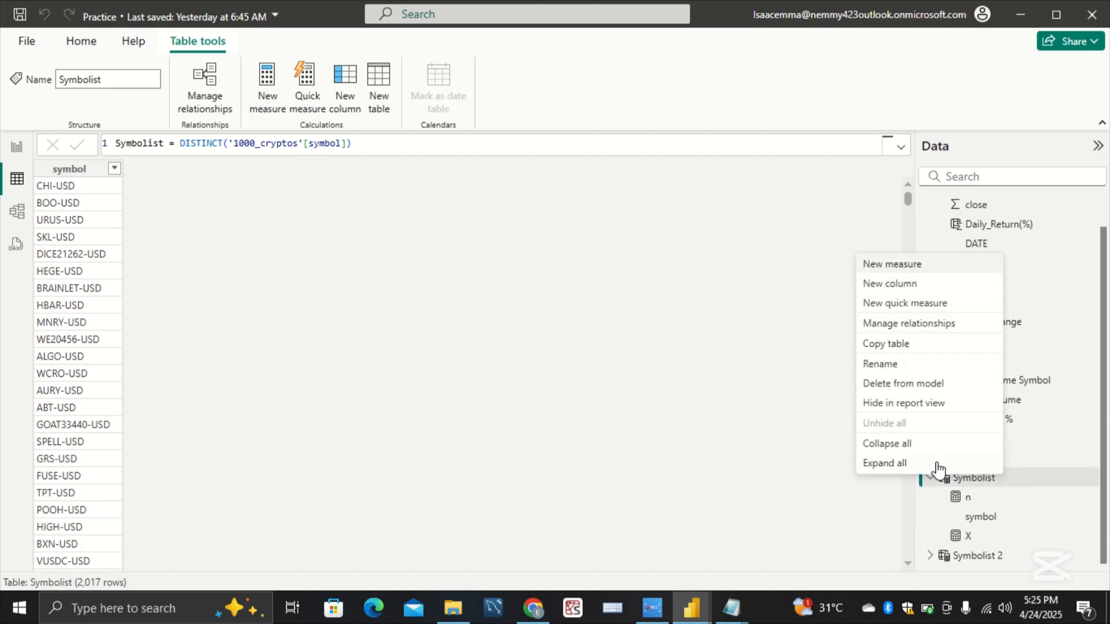
pyautogui.click(955, 265)
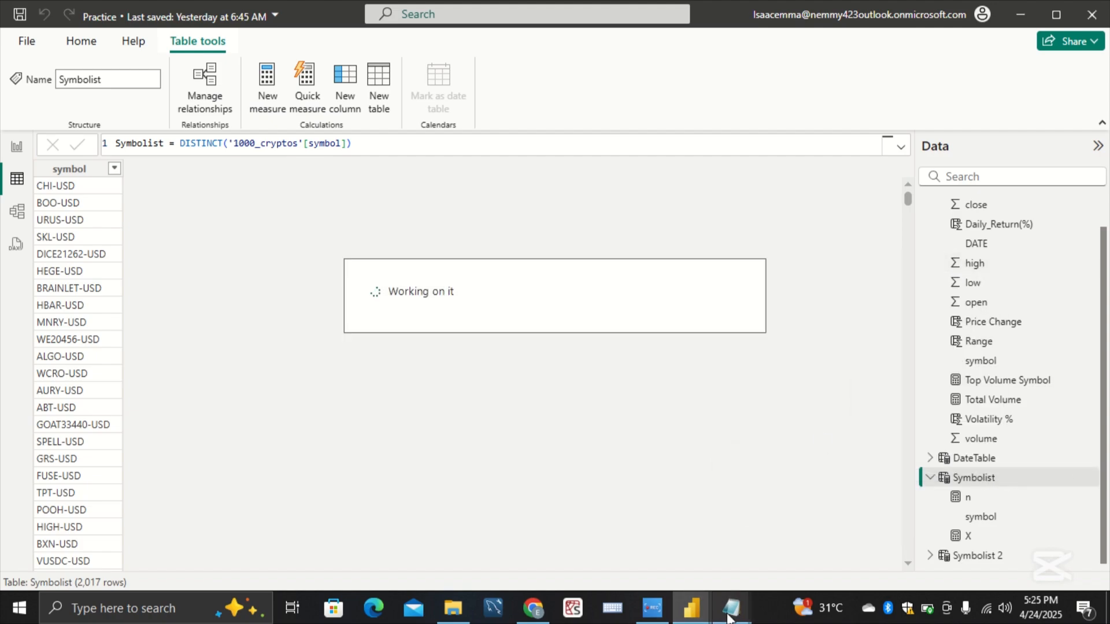
# Step: Copy the whole X^2 measure definition, from its name line through the closing SUMX parenthesis, from the jotting notes in Notepad
pyautogui.moveTo(729, 616)
pyautogui.click(761, 581)
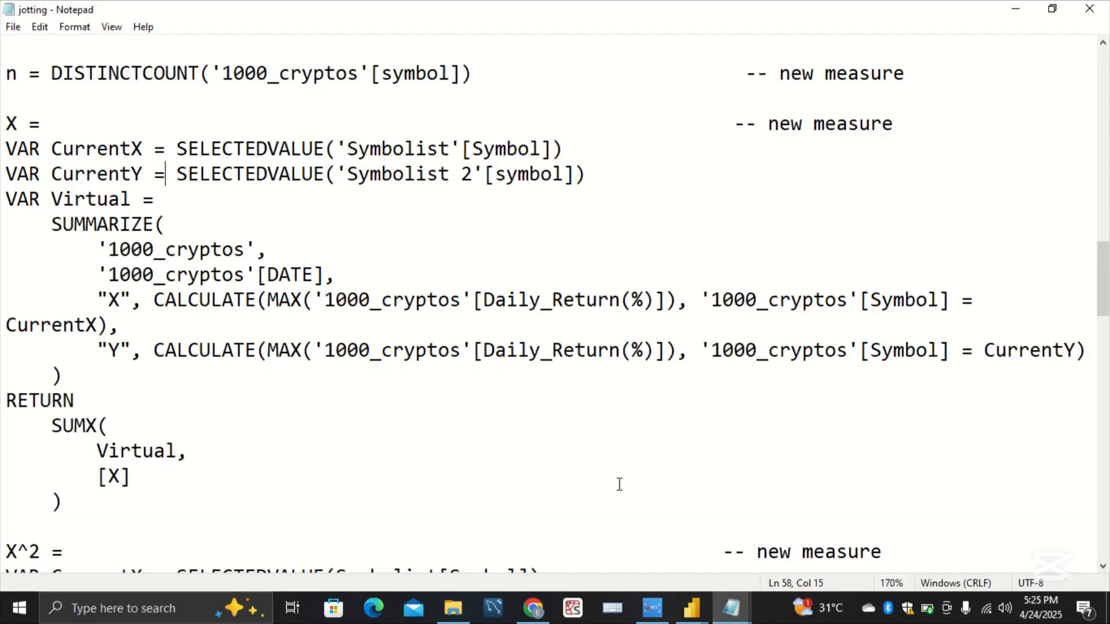
pyautogui.scroll(-7, 276, 383)
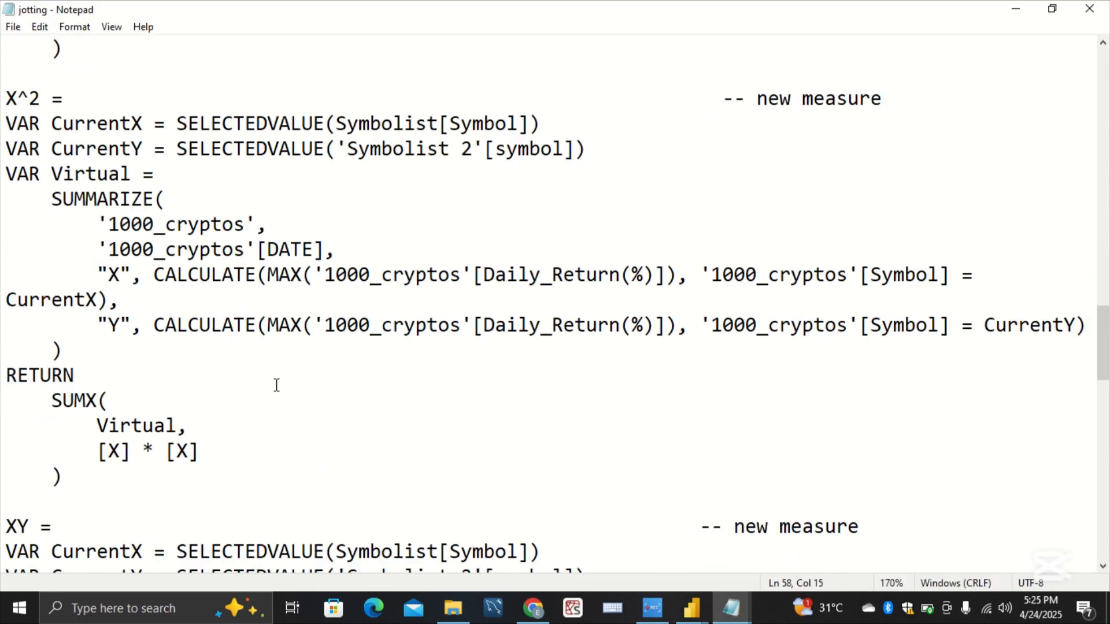
pyautogui.scroll(1, 237, 400)
pyautogui.moveTo(85, 504); pyautogui.dragTo(18, 122)
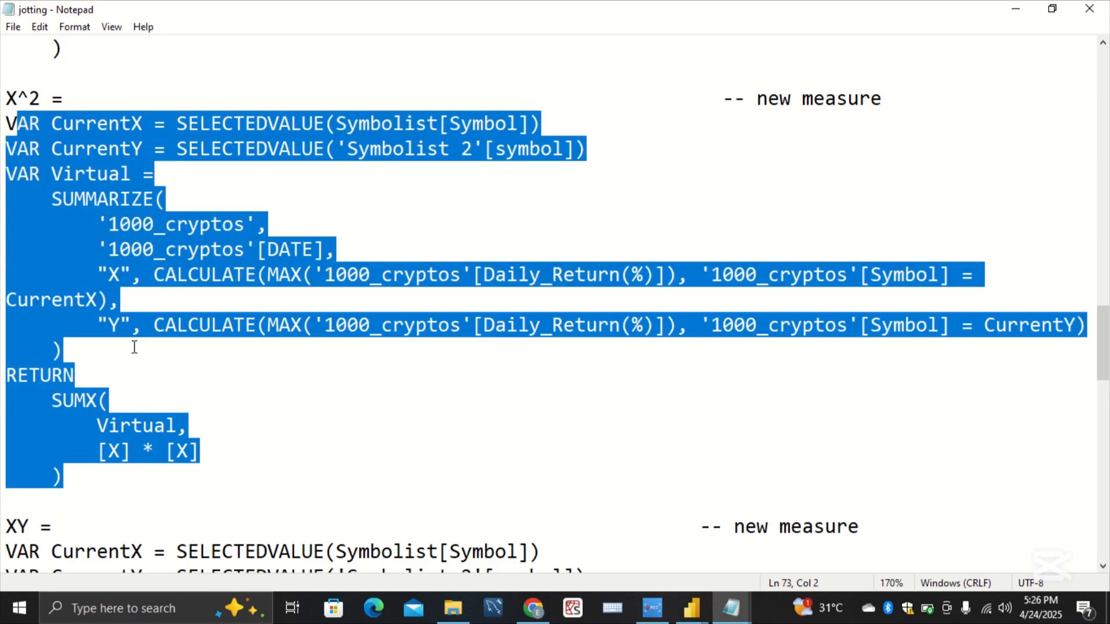
pyautogui.click(155, 456)
pyautogui.moveTo(123, 515); pyautogui.dragTo(5, 363)
pyautogui.click(45, 477)
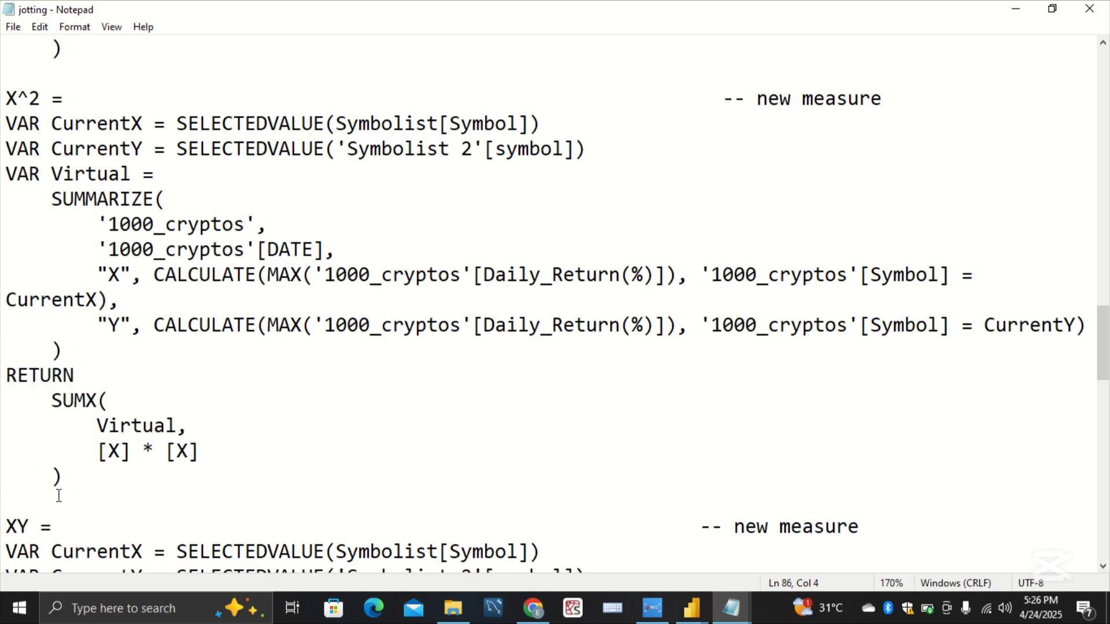
pyautogui.moveTo(54, 492); pyautogui.dragTo(5, 107)
pyautogui.hotkey('ctrl', 'c')
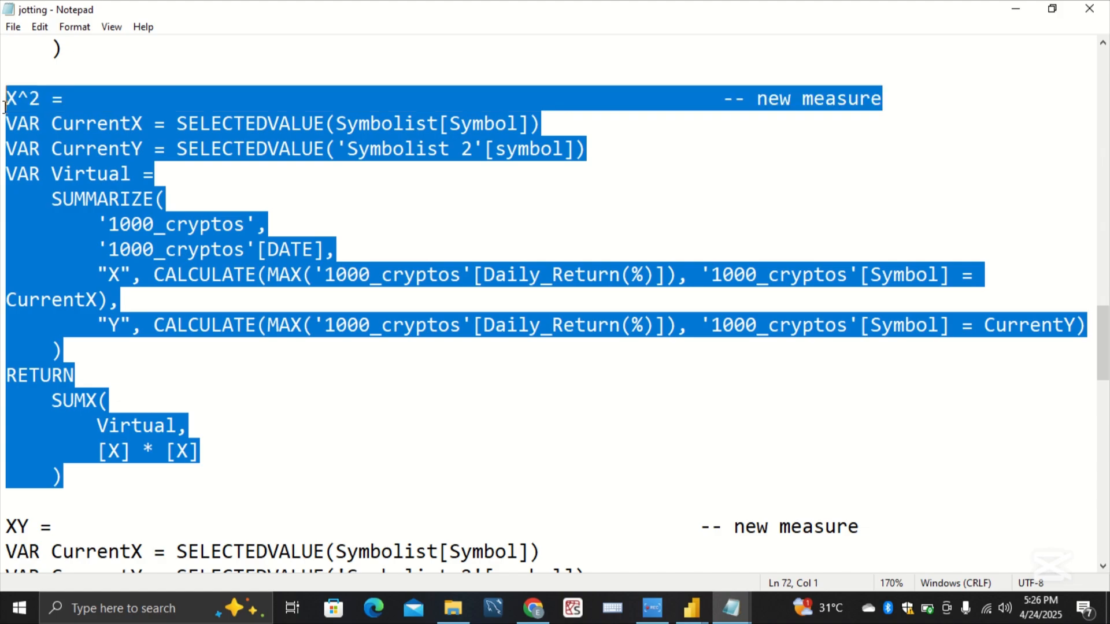
pyautogui.click(323, 249)
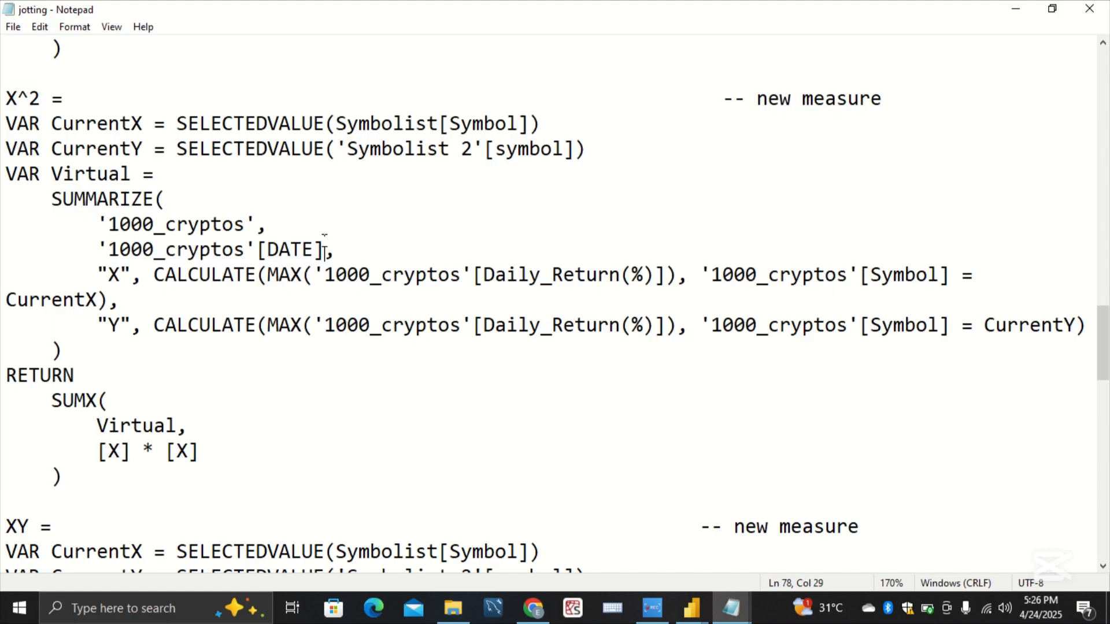
# Step: Return to the Practice report, replace the new measure's placeholder formula with the copied X^2 definition, and commit it
pyautogui.moveTo(703, 596)
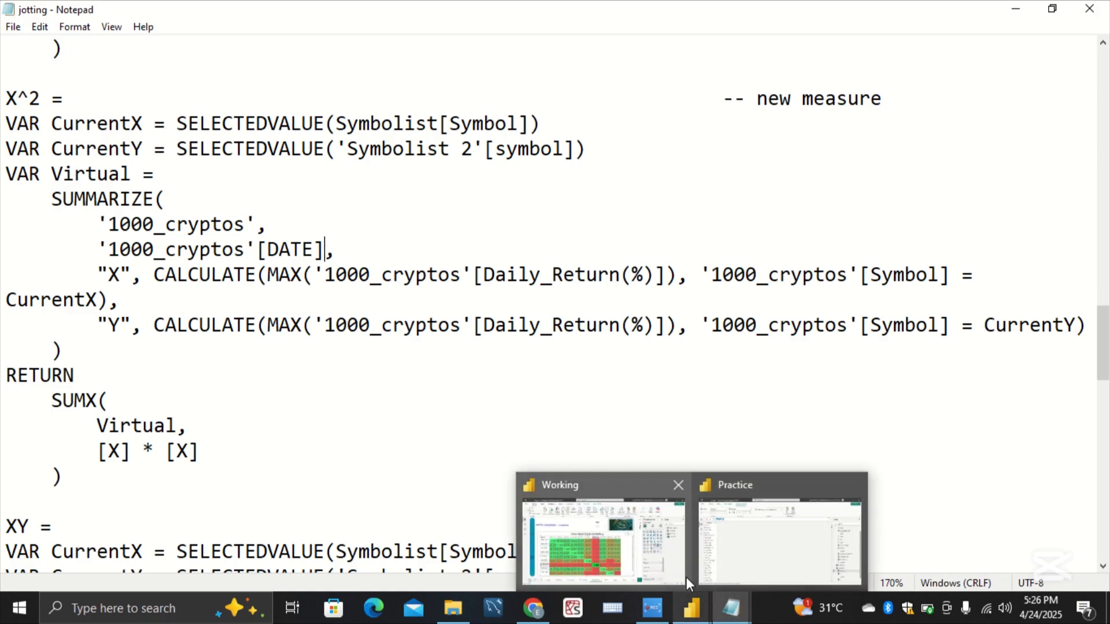
pyautogui.click(755, 565)
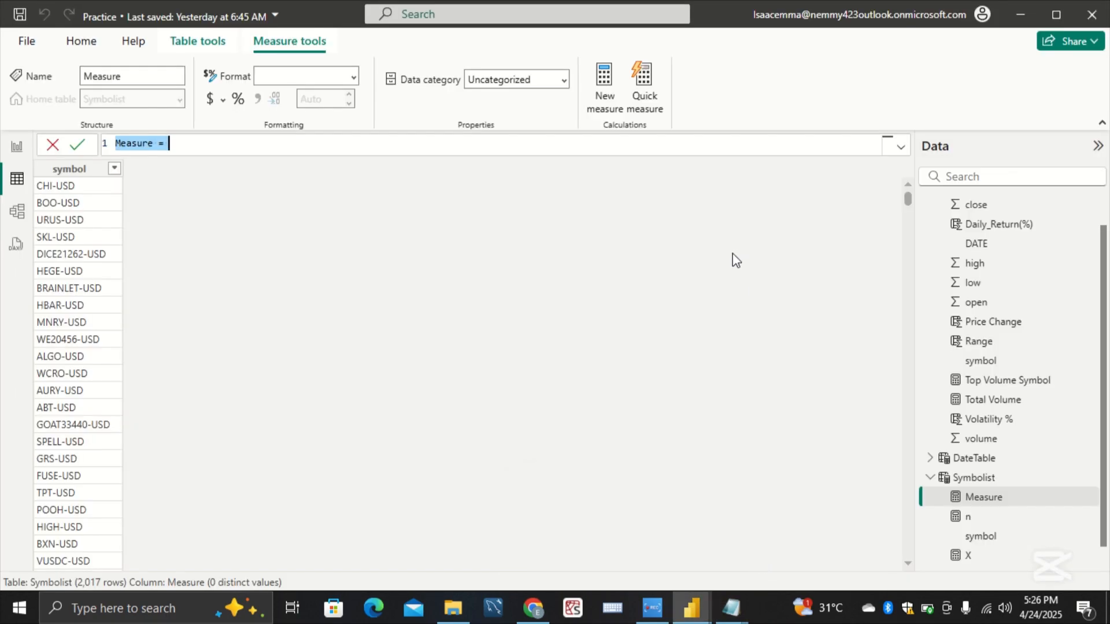
pyautogui.press('BackSpace')
pyautogui.hotkey('ctrl', 'v')
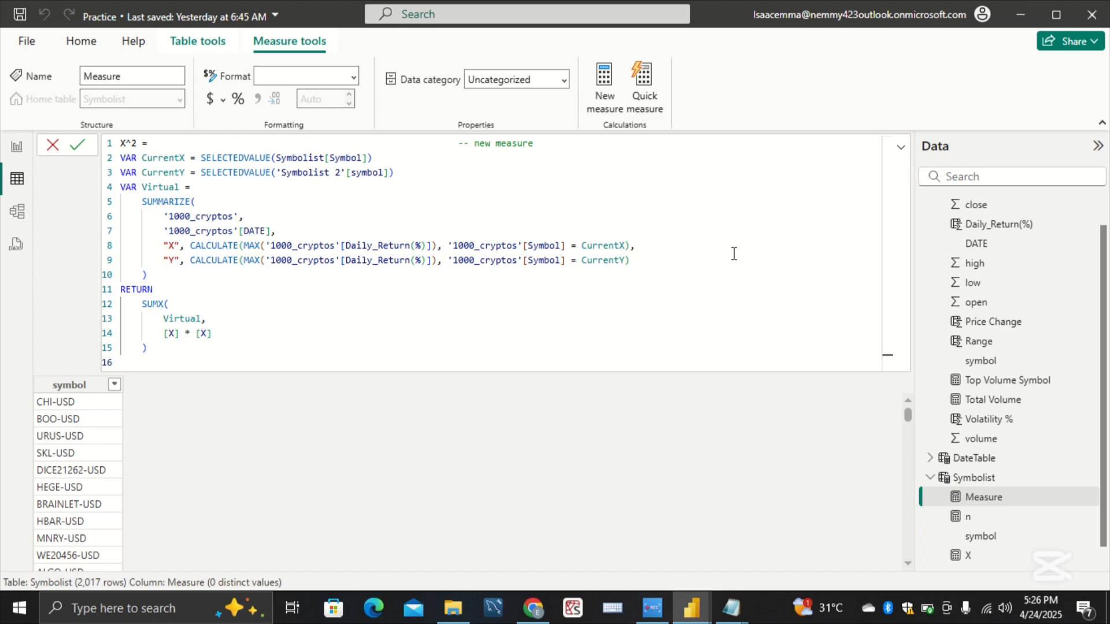
pyautogui.press('Return')
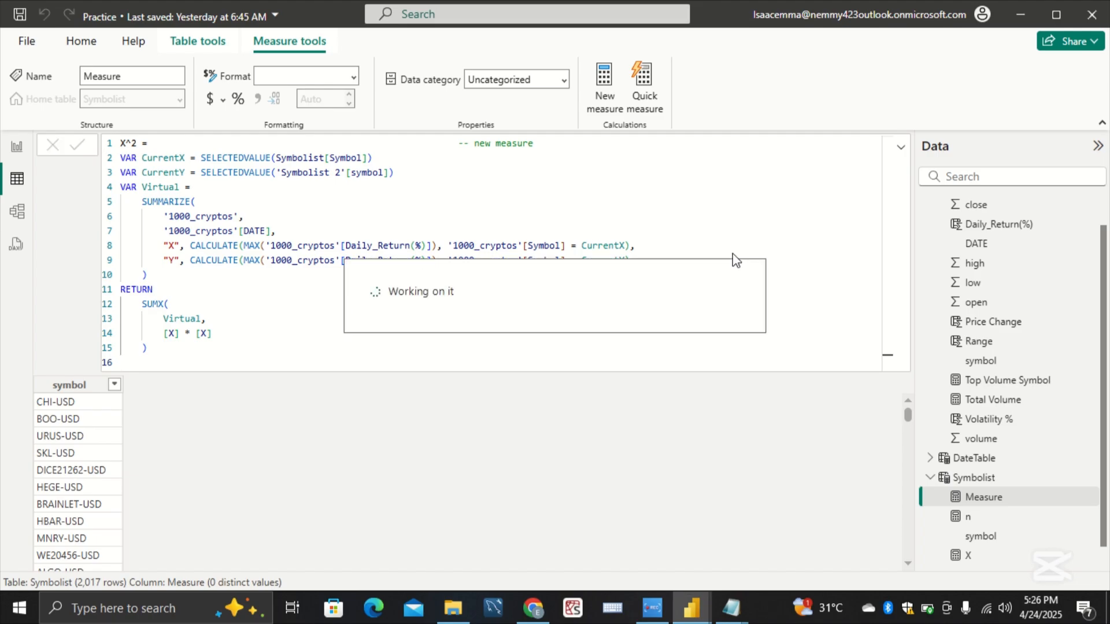
# Step: Start another new measure in the Symbolist table for the XY definition
pyautogui.click(973, 477)
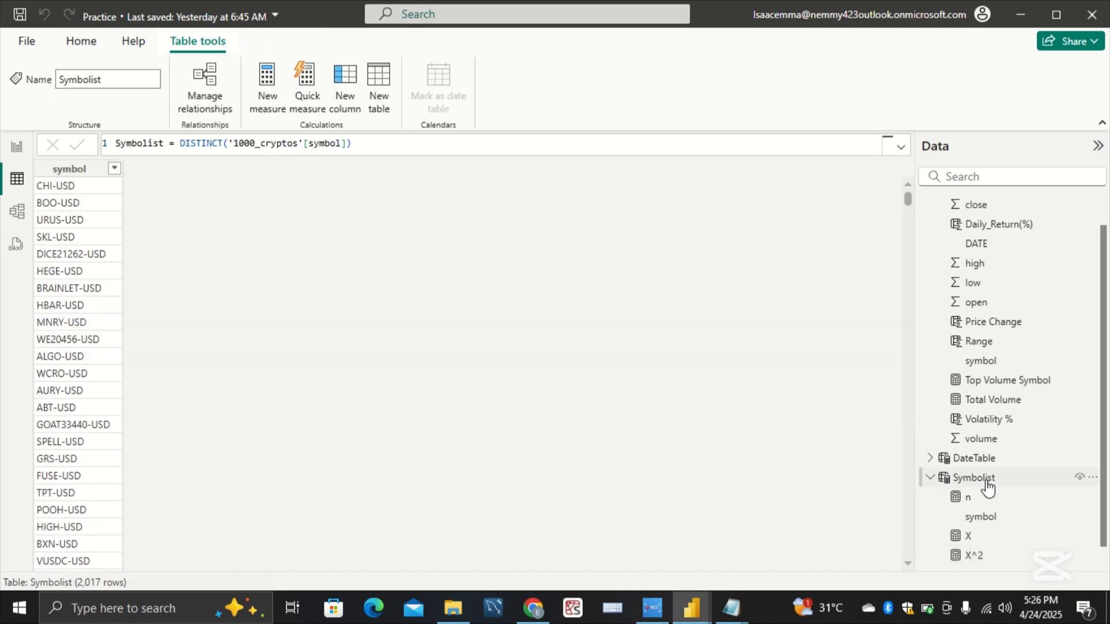
pyautogui.rightClick(987, 488)
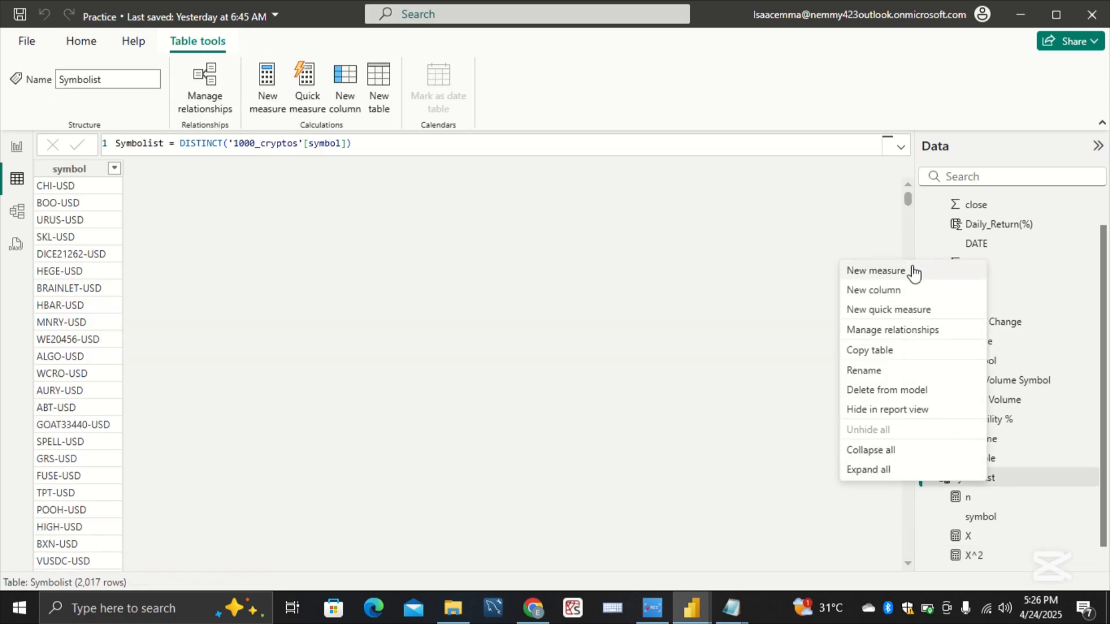
pyautogui.click(915, 271)
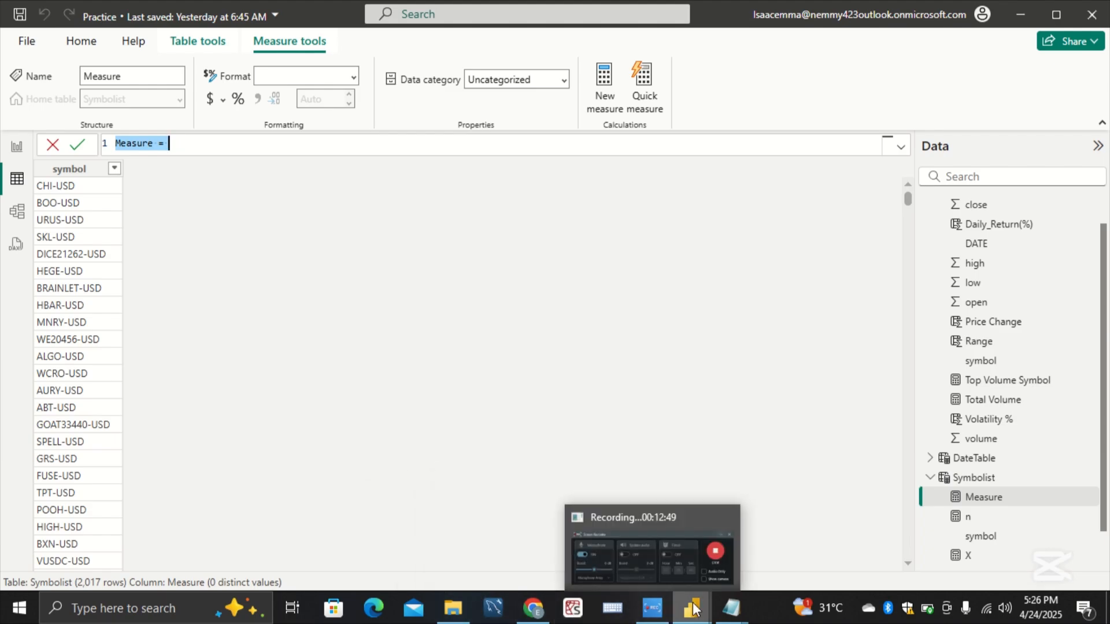
# Step: Copy the whole XY measure definition, which sums [X] * [Y] over the Virtual table, from the jotting notes in Notepad
pyautogui.moveTo(726, 610)
pyautogui.click(819, 540)
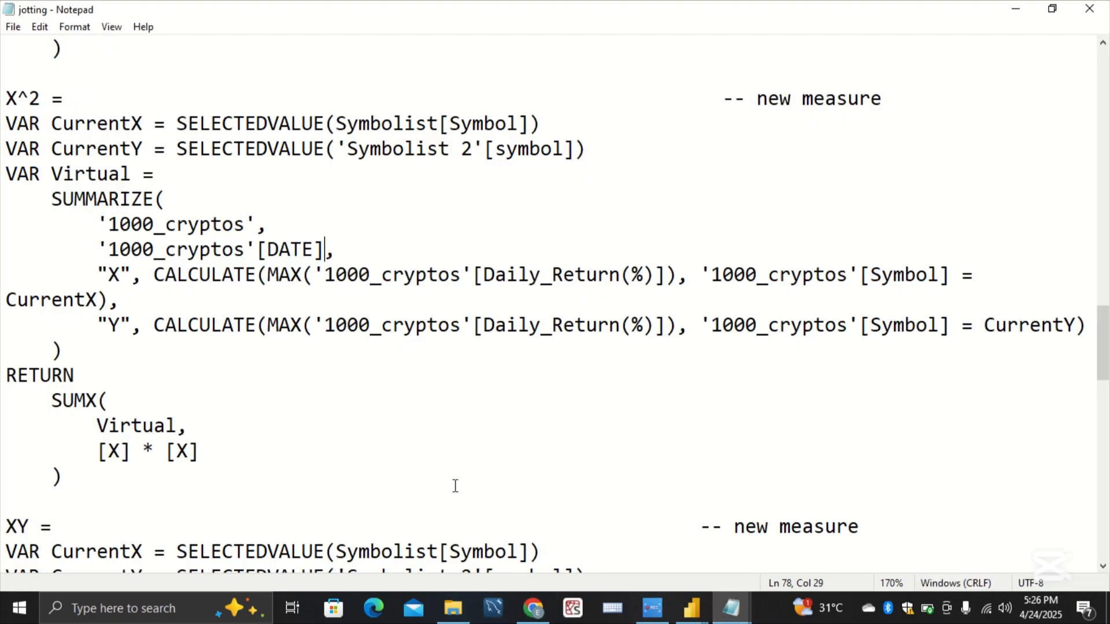
pyautogui.scroll(-1, 451, 410)
pyautogui.scroll(-5, 450, 409)
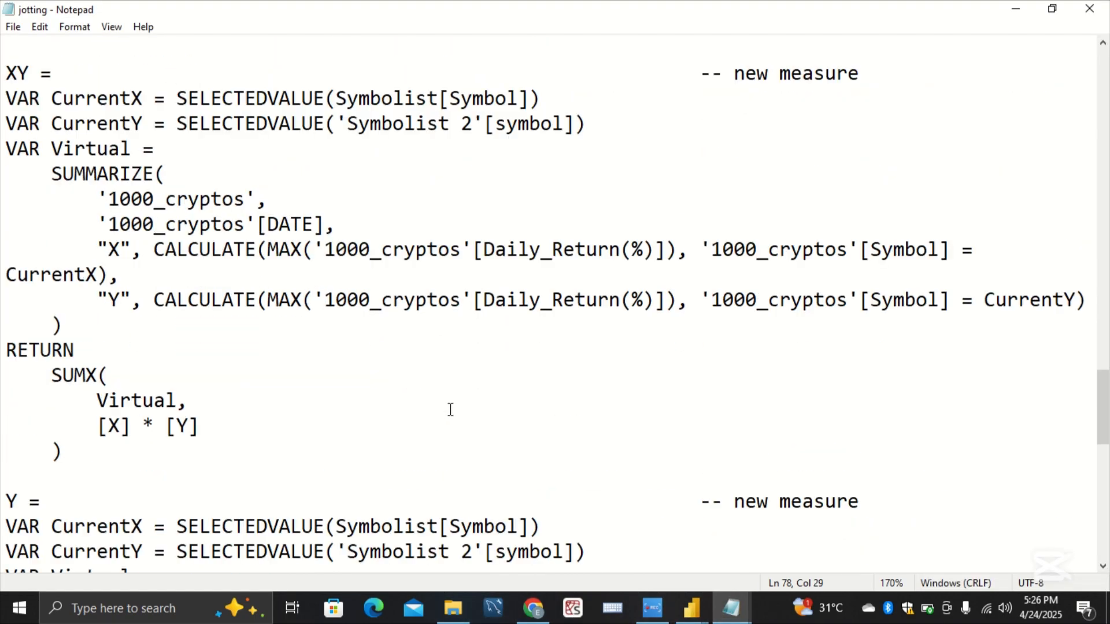
pyautogui.moveTo(88, 484); pyautogui.dragTo(3, 516)
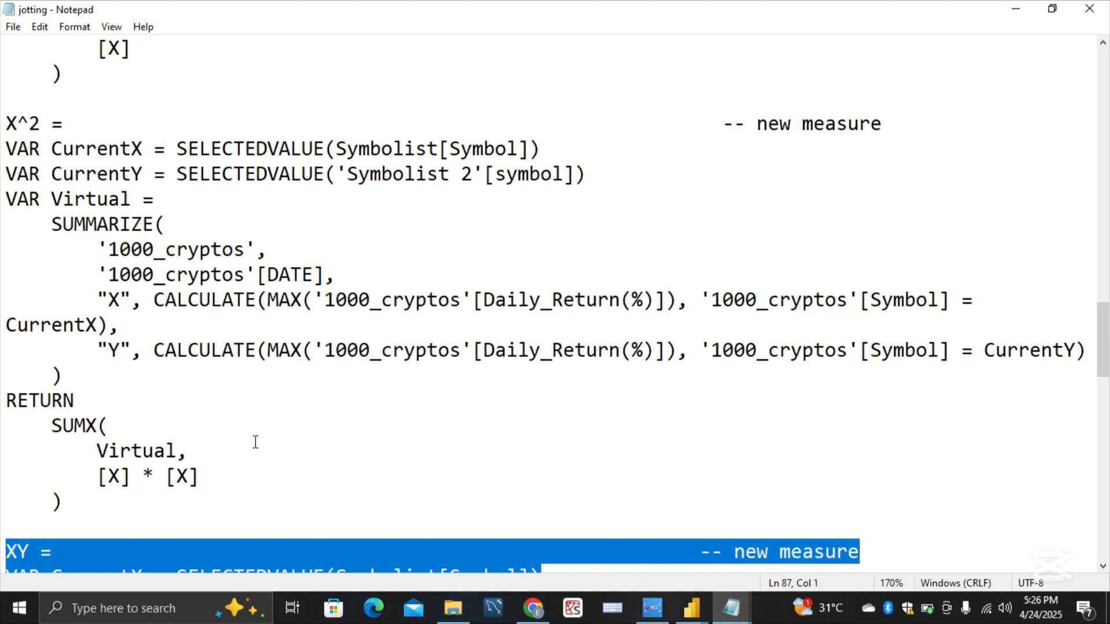
pyautogui.click(424, 435)
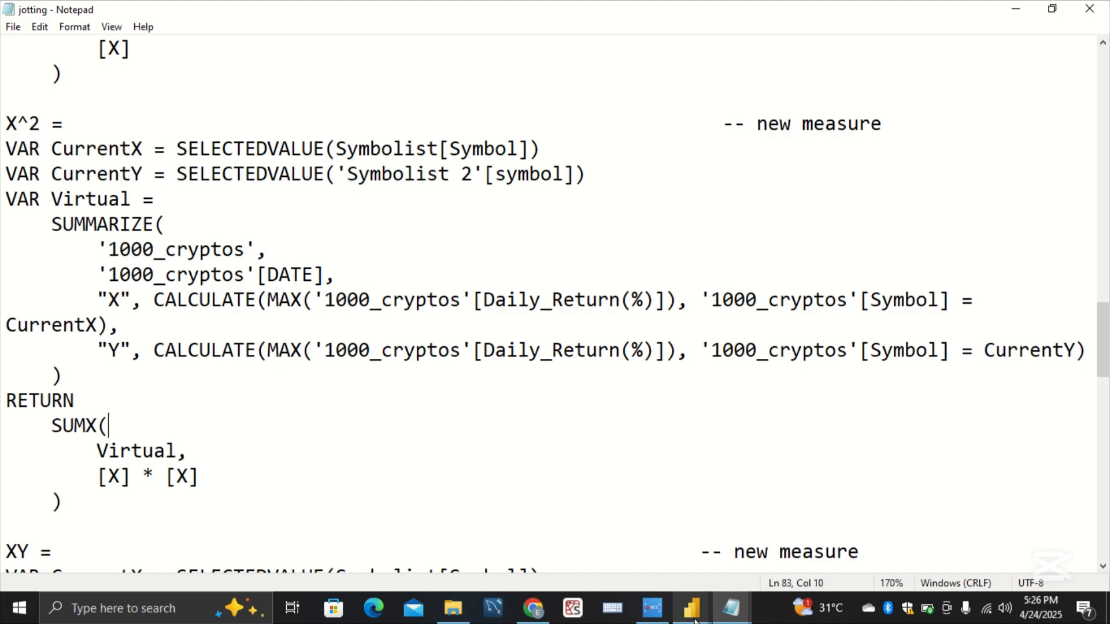
# Step: Return to the Practice report, replace the blank measure's placeholder formula with the copied XY definition, and commit it
pyautogui.moveTo(694, 620)
pyautogui.click(772, 534)
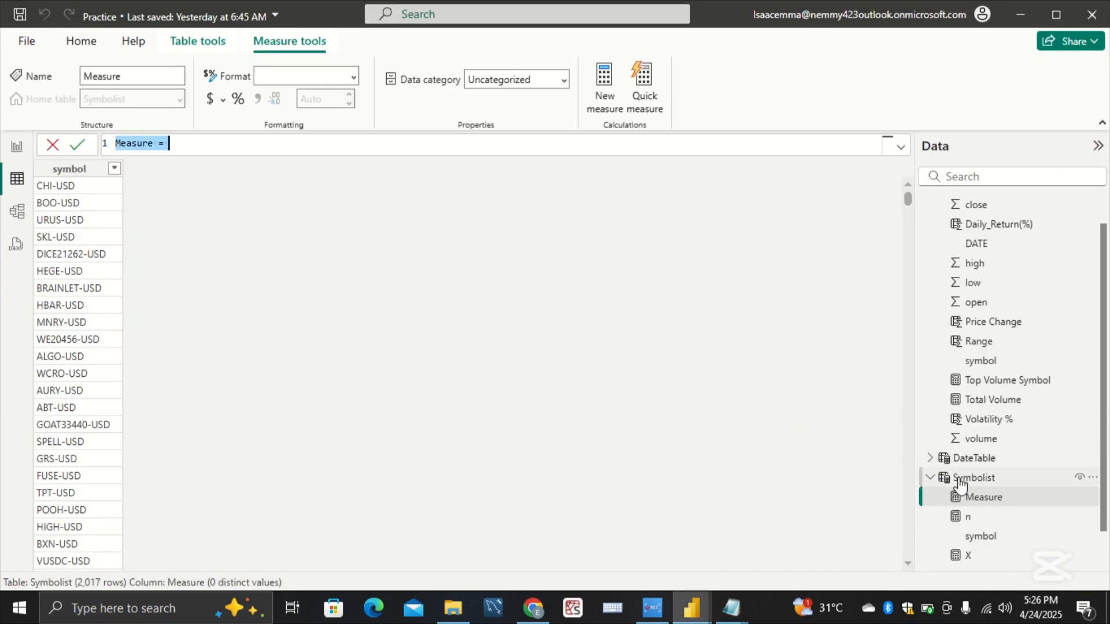
pyautogui.press('BackSpace')
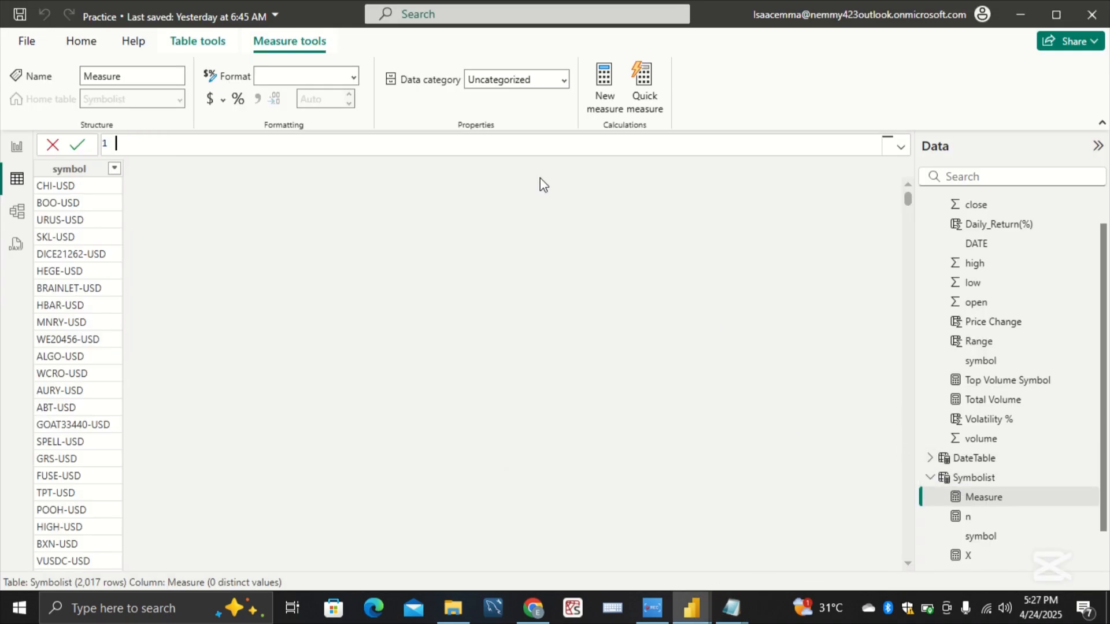
pyautogui.write('XY =                                                         -- new measure VAR CurrentX = SELECTEDVALUE(Symbolist[Symbol]) VAR CurrentY = SELECTEDVALUE(\'Symbolist 2\'[symbol]) VAR Virtual =     SUMMARIZE(         \'1000_cryptos\',         \'1000_cryptos\'[DATE],         "X", CALCULATE(MAX(\'1000_cryptos\'[Daily_Return(%)]), \'1000_cryptos\'[Symbol] = CurrentX),         "Y", CALCULATE(MAX(\'1000_cryptos\'[Daily_Return(%)]), \'1000_cryptos\'[Symbol] = CurrentY)     ) RETURN     SUMX(         Virtual,         [X] * [Y]     )')
pyautogui.press('Return')
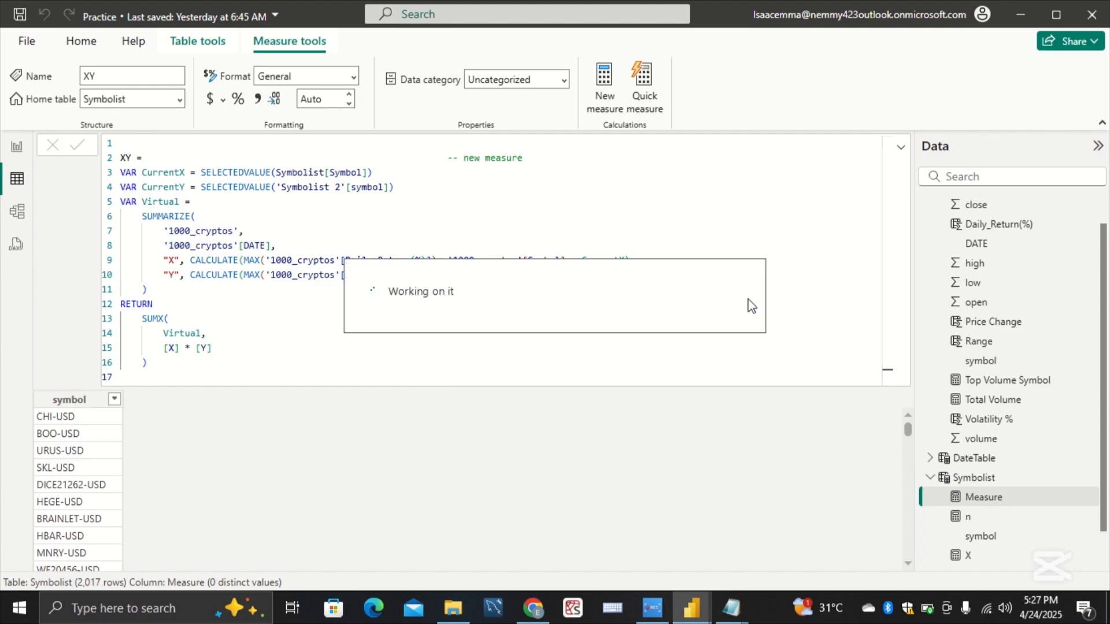
# Step: Start one more new measure in the Symbolist table for the Y definition
pyautogui.click(962, 485)
pyautogui.rightClick(962, 484)
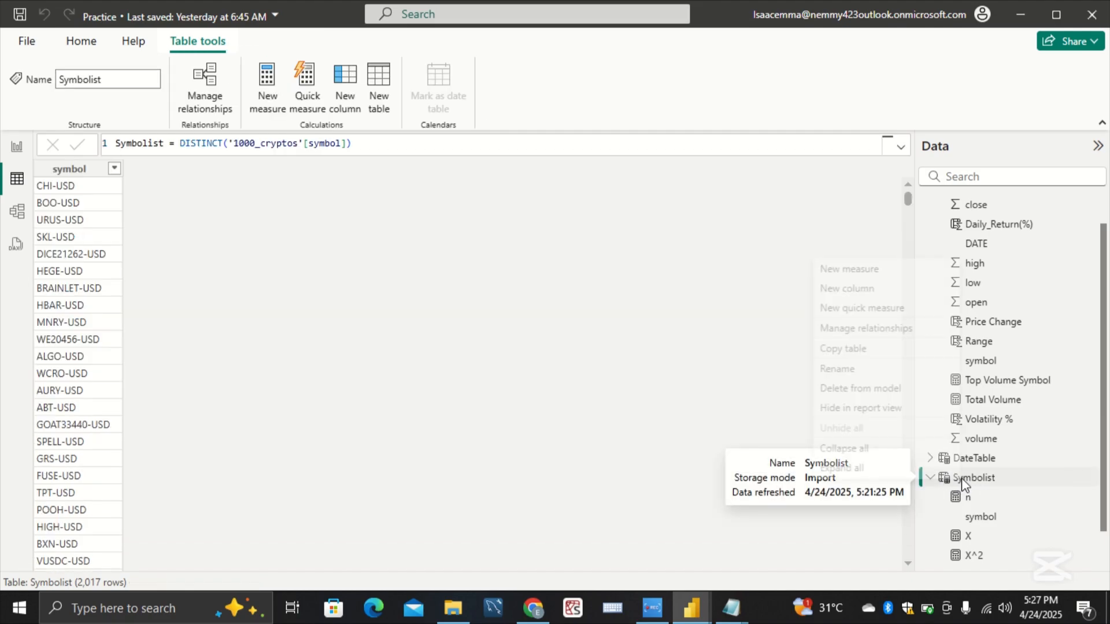
pyautogui.click(916, 276)
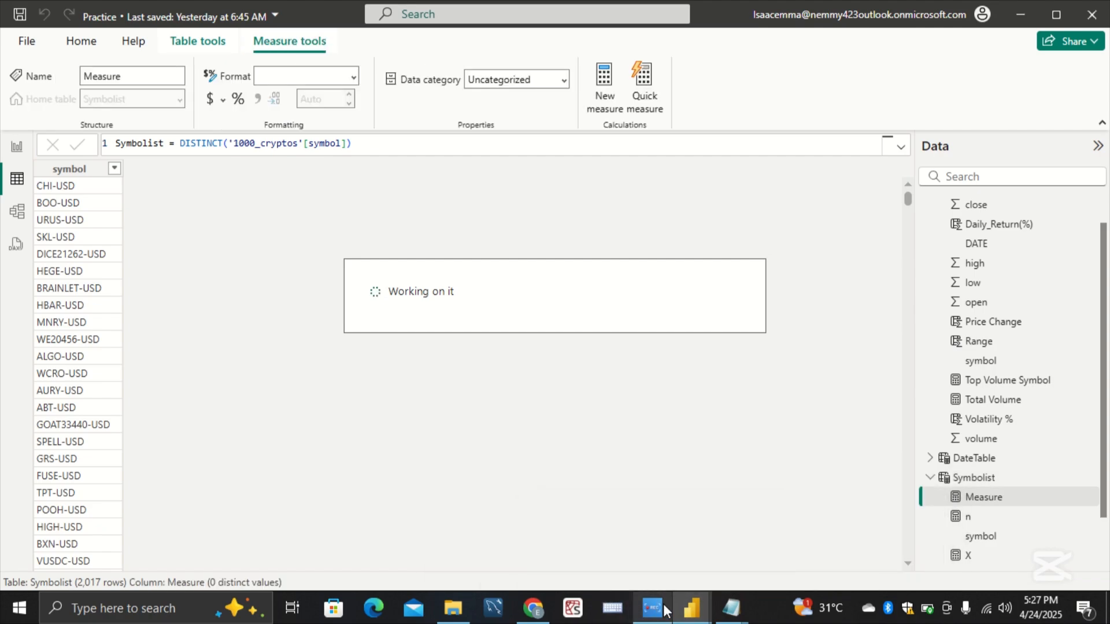
pyautogui.moveTo(691, 607)
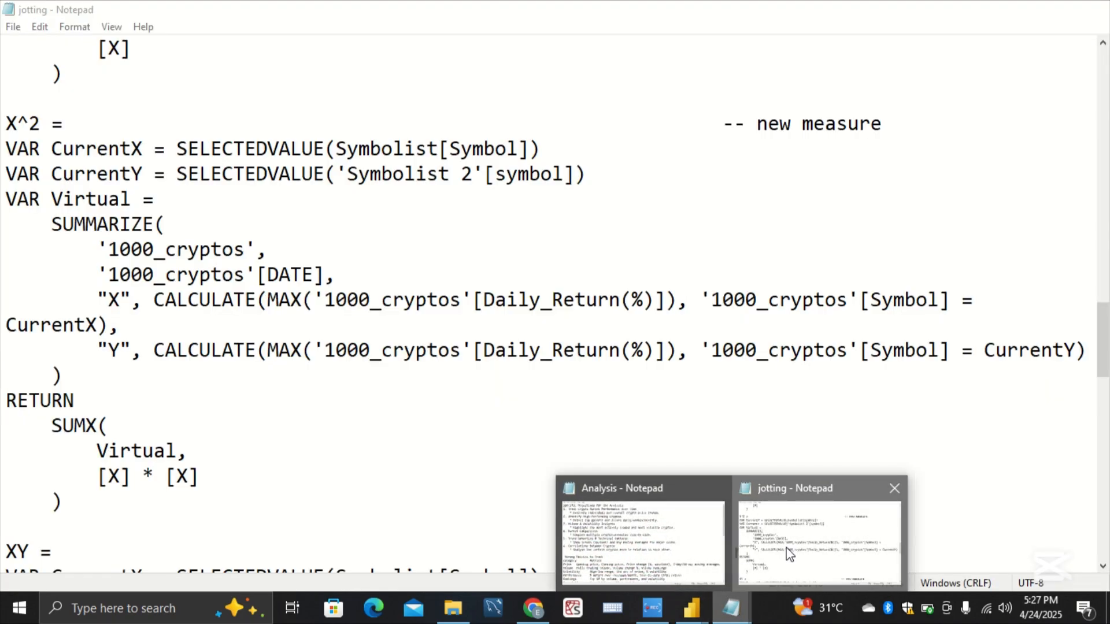
pyautogui.click(789, 554)
pyautogui.scroll(-4, 632, 499)
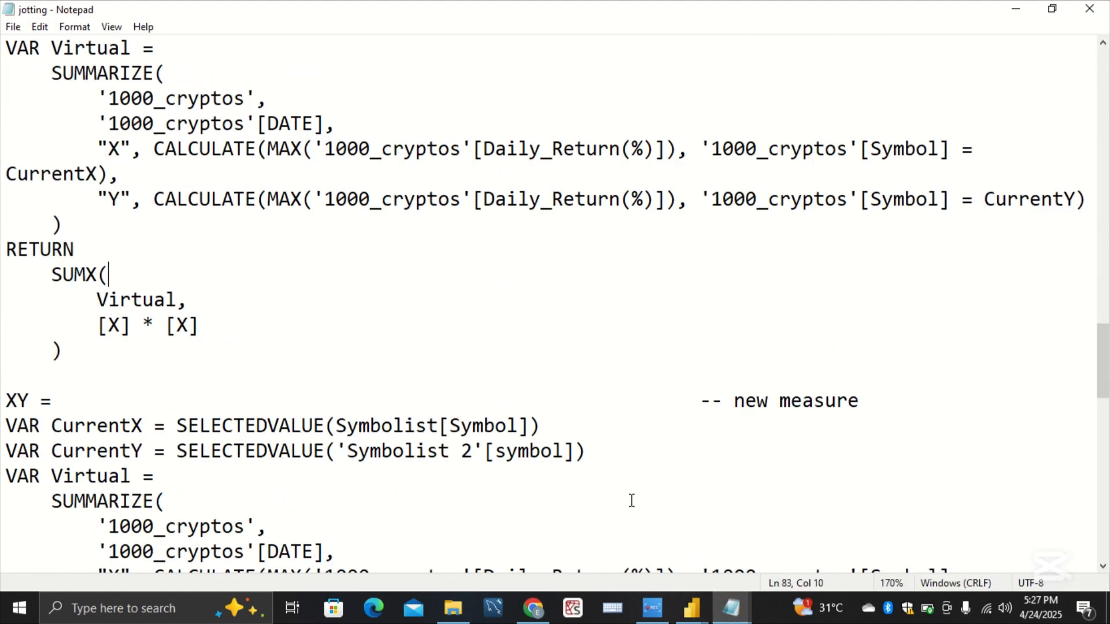
pyautogui.scroll(-2, 632, 500)
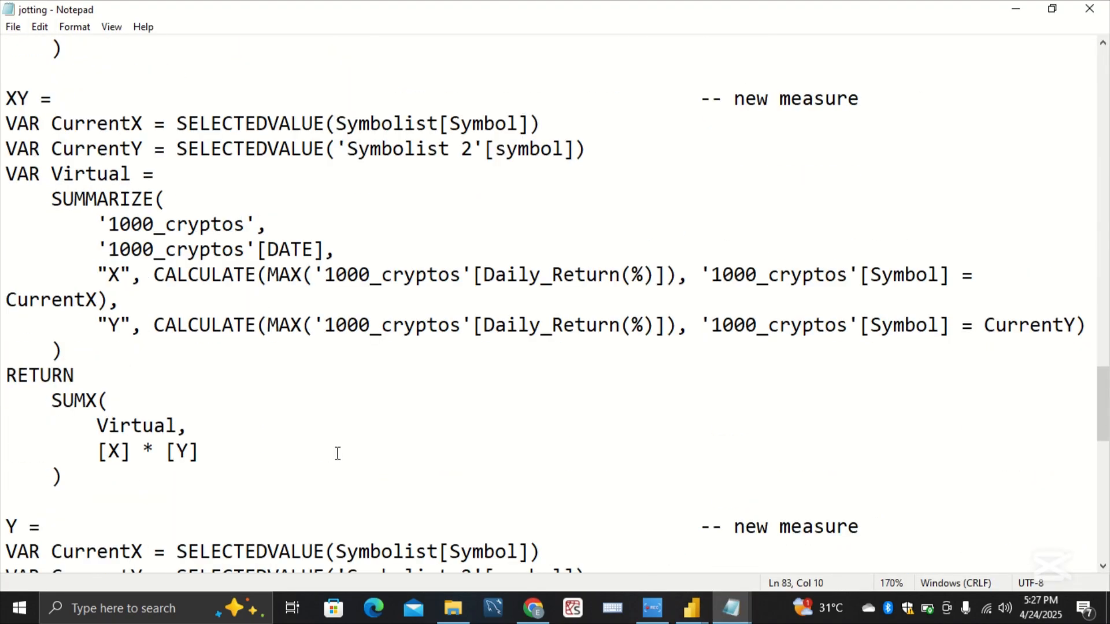
pyautogui.moveTo(22, 498); pyautogui.dragTo(2, 121)
pyautogui.moveTo(3, 113); pyautogui.dragTo(3, 108)
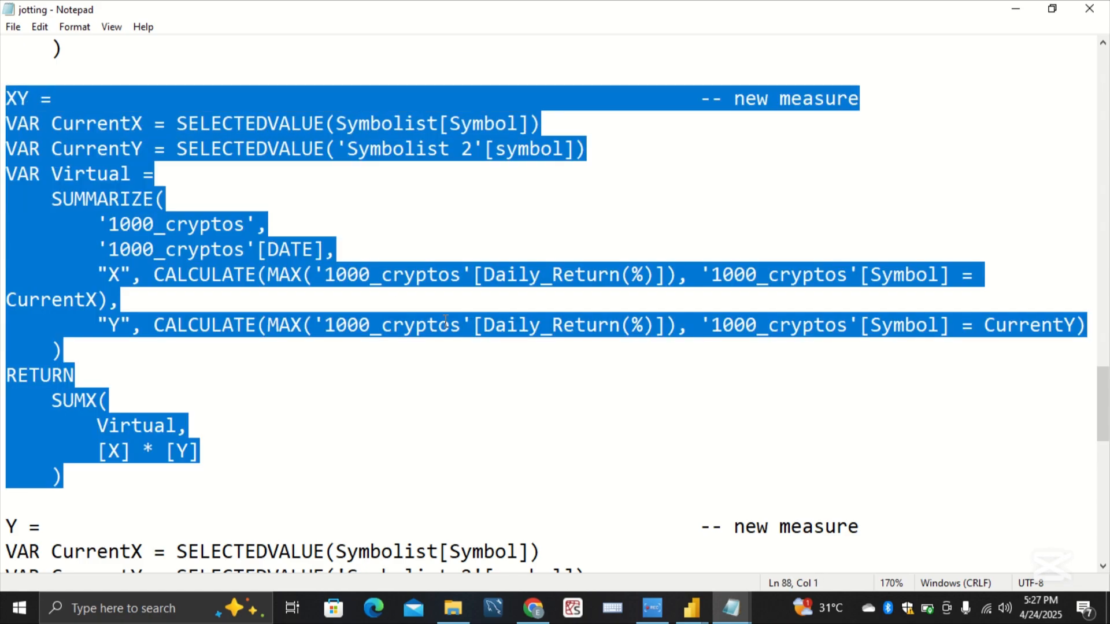
pyautogui.moveTo(692, 607)
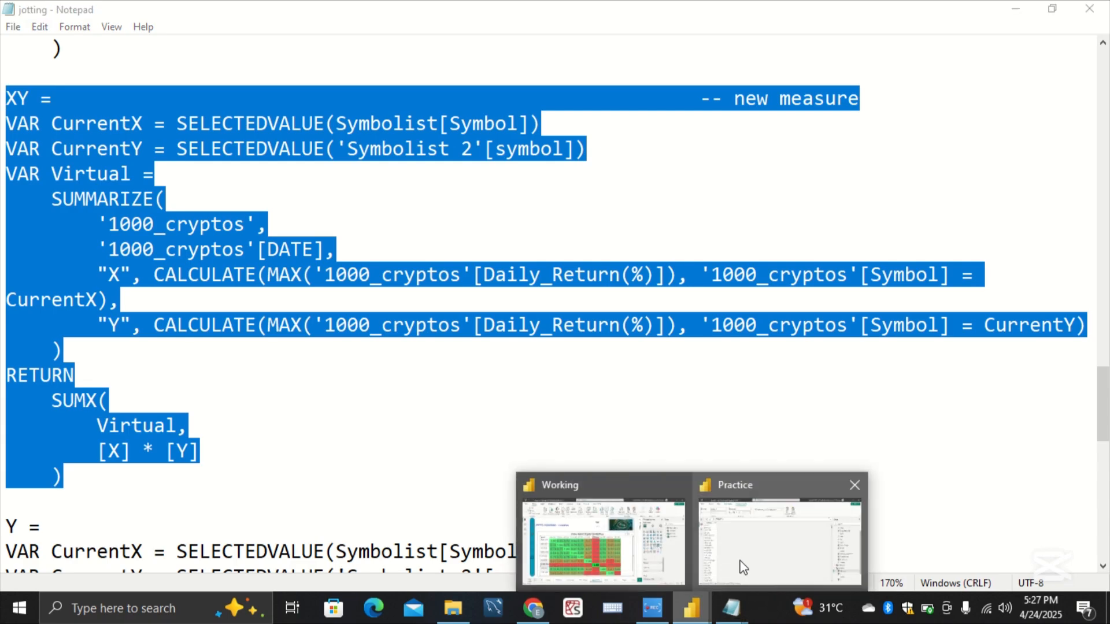
pyautogui.click(744, 557)
pyautogui.scroll(-1, 1015, 528)
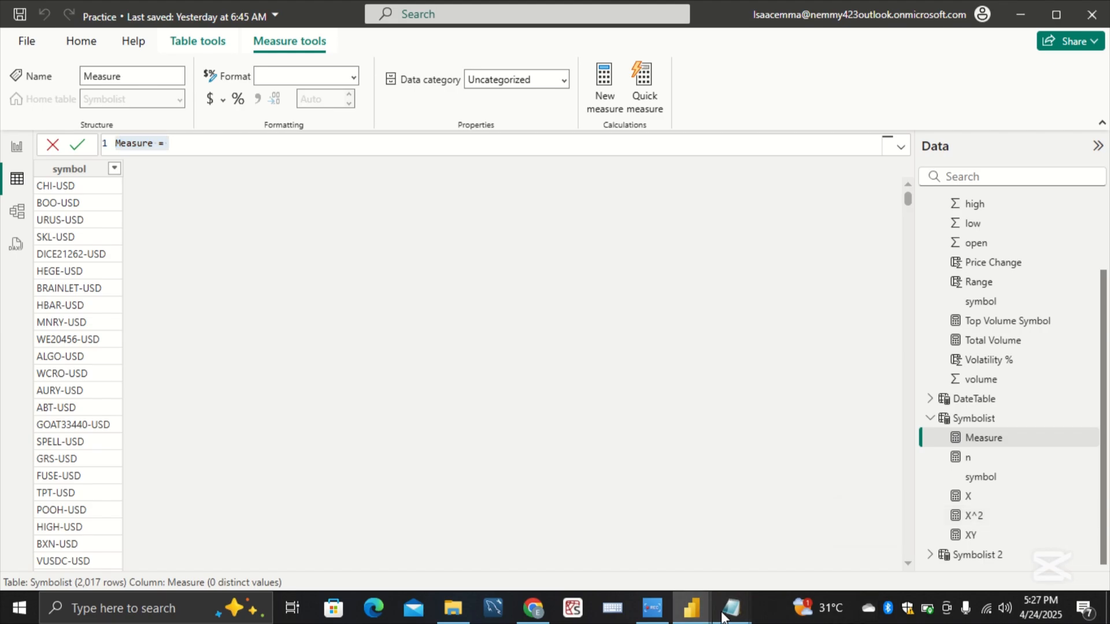
# Step: Copy the whole Y measure definition, from its name line through the closing SUMX parenthesis, from the jotting notes in Notepad
pyautogui.moveTo(722, 617)
pyautogui.click(640, 563)
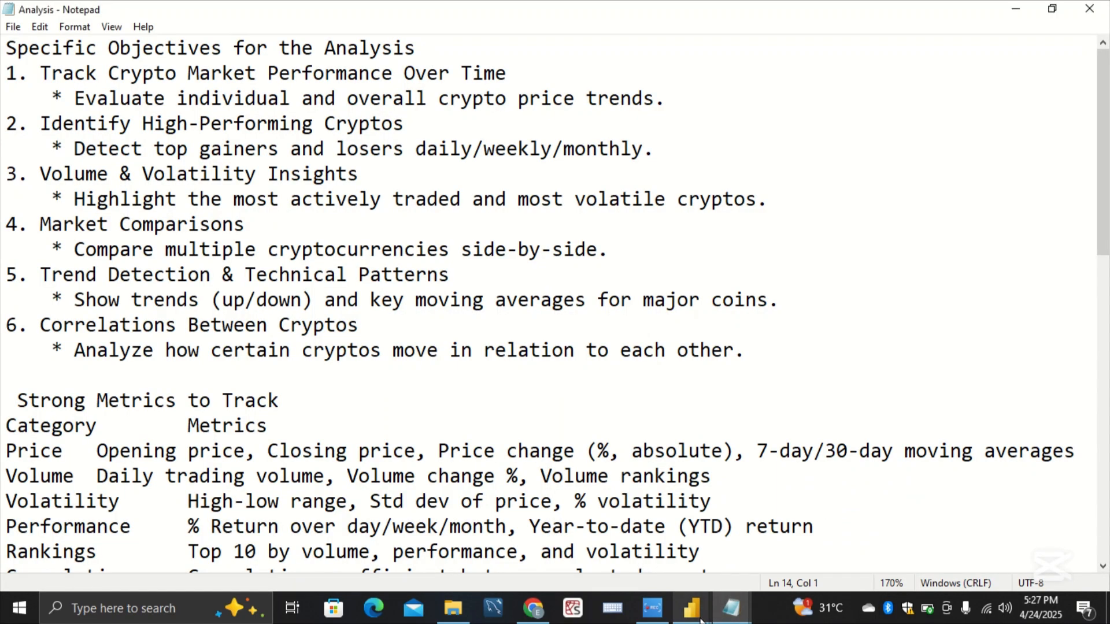
pyautogui.click(772, 574)
pyautogui.click(543, 471)
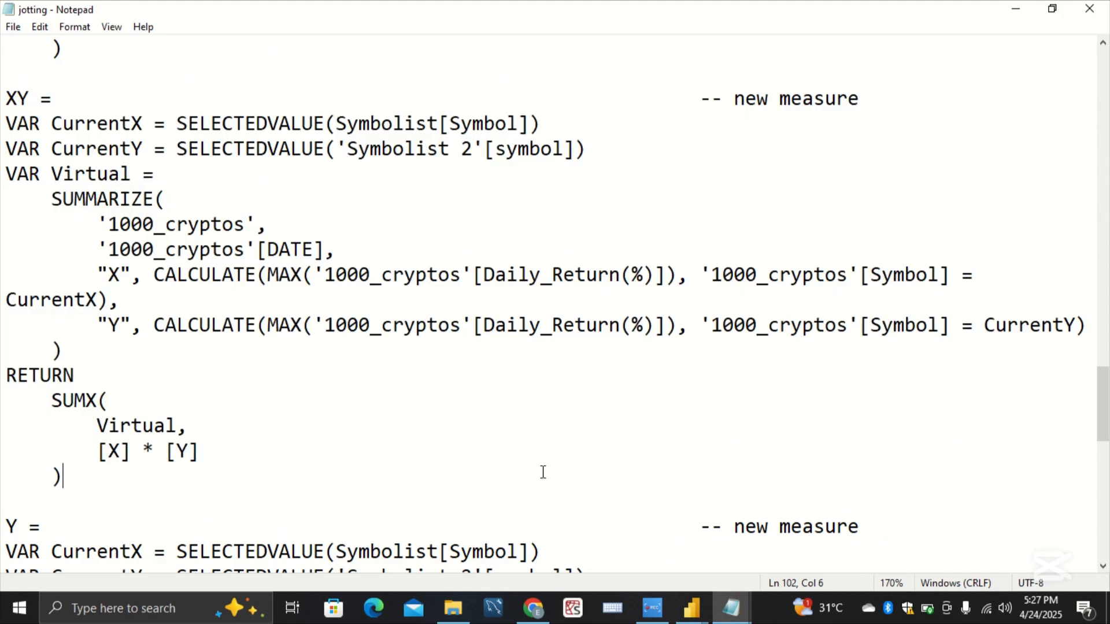
pyautogui.scroll(-2, 543, 472)
pyautogui.scroll(-4, 543, 472)
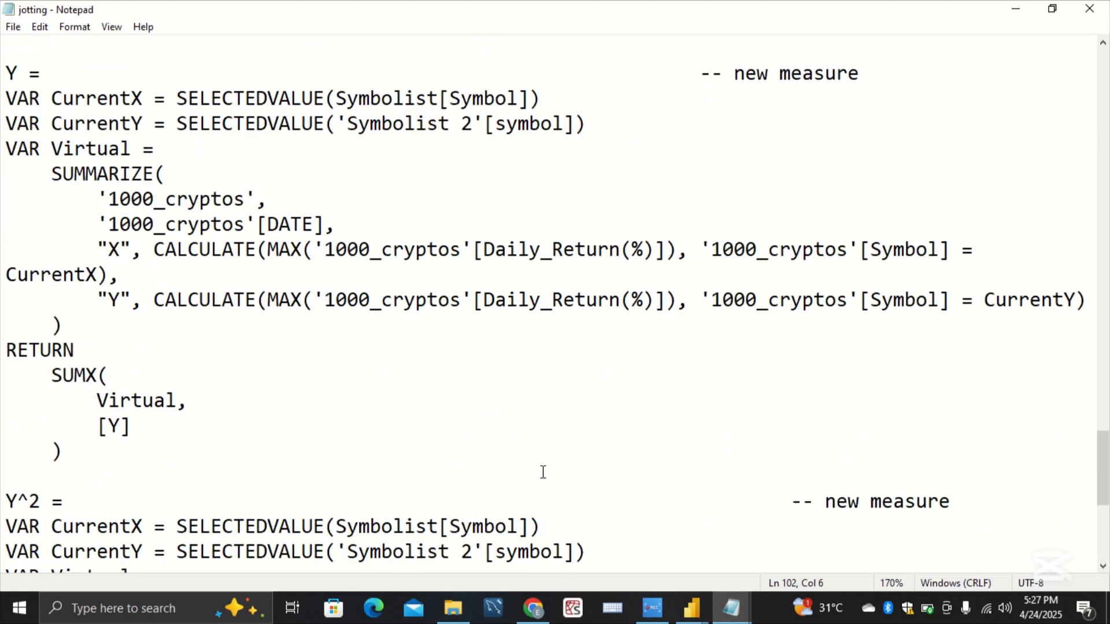
pyautogui.moveTo(11, 476); pyautogui.dragTo(3, 68)
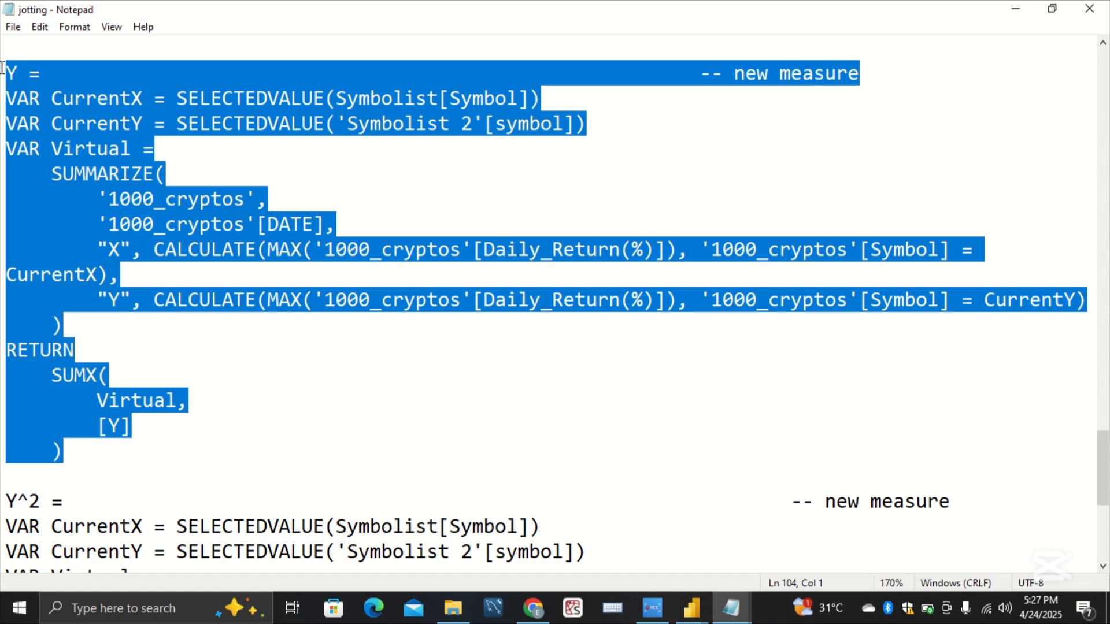
# Step: Switch back to the Practice report, replace the blank measure's placeholder formula with the copied Y definition, and commit it
pyautogui.click(450, 353)
pyautogui.click(686, 608)
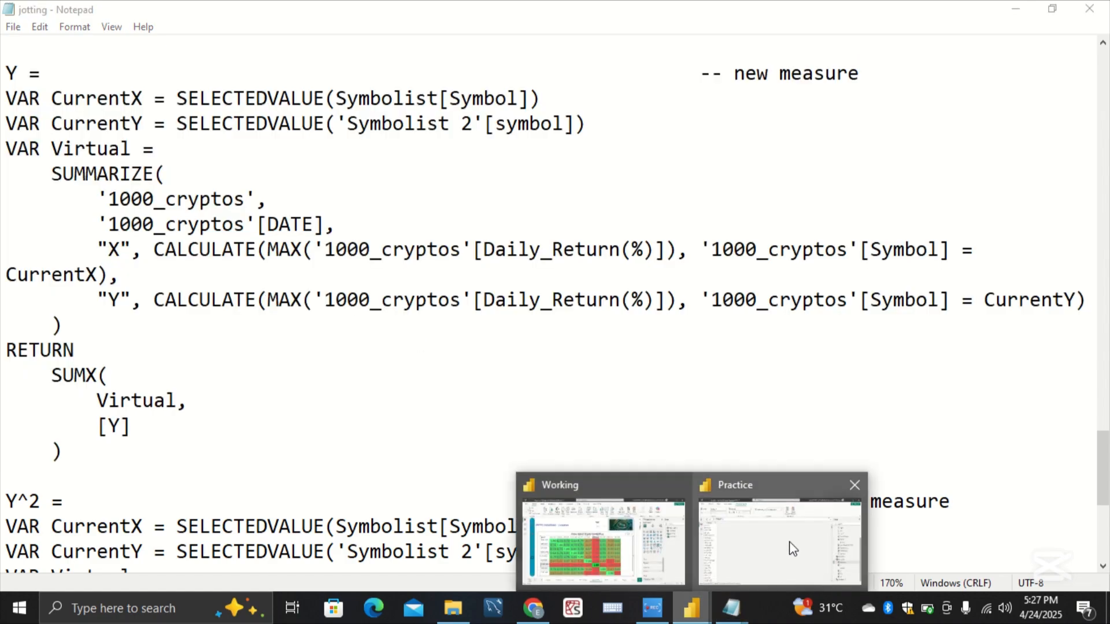
pyautogui.moveTo(793, 546)
pyautogui.click(791, 505)
pyautogui.press('BackSpace')
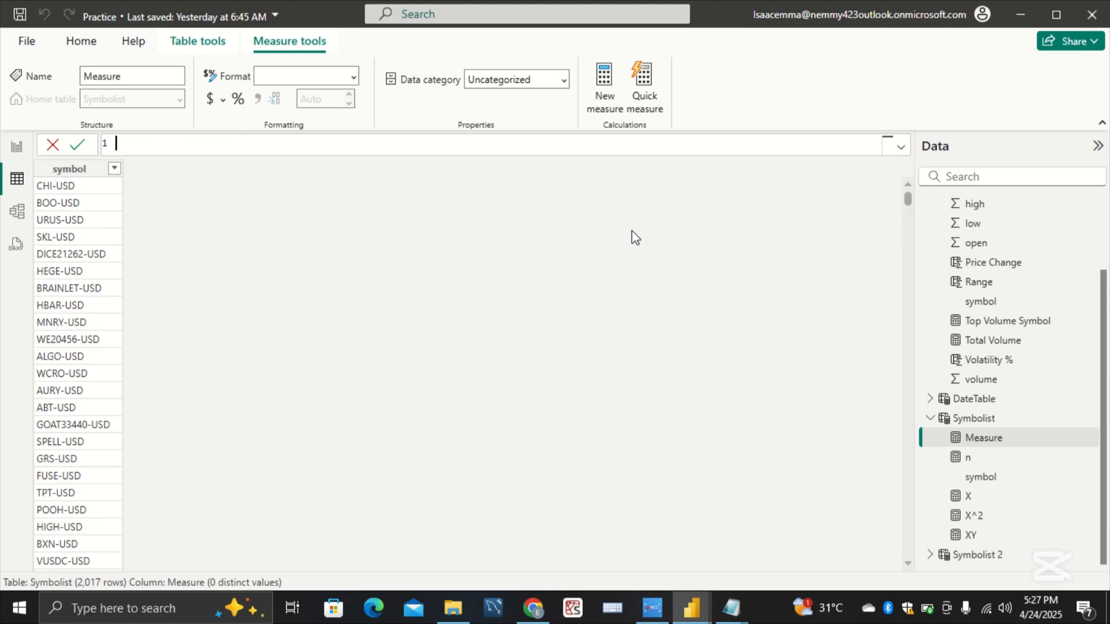
pyautogui.write('Y =                                                         -- new measure VAR CurrentX = SELECTEDVALUE(Symbolist[Symbol]) VAR CurrentY = SELECTEDVALUE(\'Symbolist 2\'[symbol]) VAR Virtual =     SUMMARIZE(         \'1000_cryptos\',         \'1000_cryptos\'[DATE],         "X", CALCULATE(MAX(\'1000_cryptos\'[Daily_Return(%)]), \'1000_cryptos\'[Symbol] = CurrentX),         "Y", CALCULATE(MAX(\'1000_cryptos\'[Daily_Return(%)]), \'1000_cryptos\'[Symbol] = CurrentY)     ) RETURN     SUMX(         Virtual,         [Y]     )')
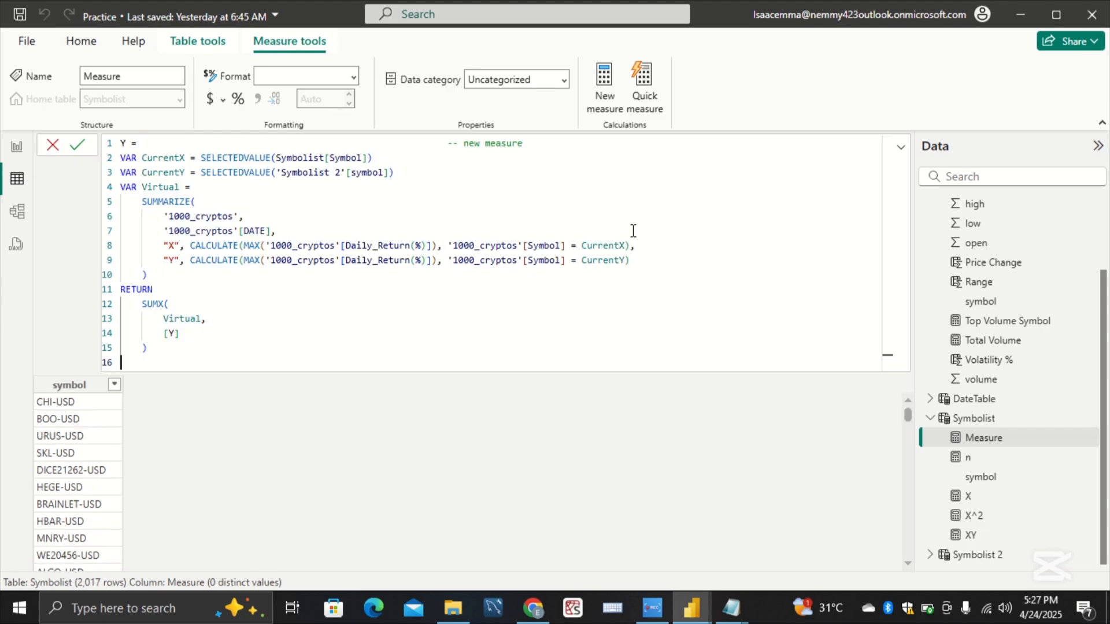
pyautogui.press('Return')
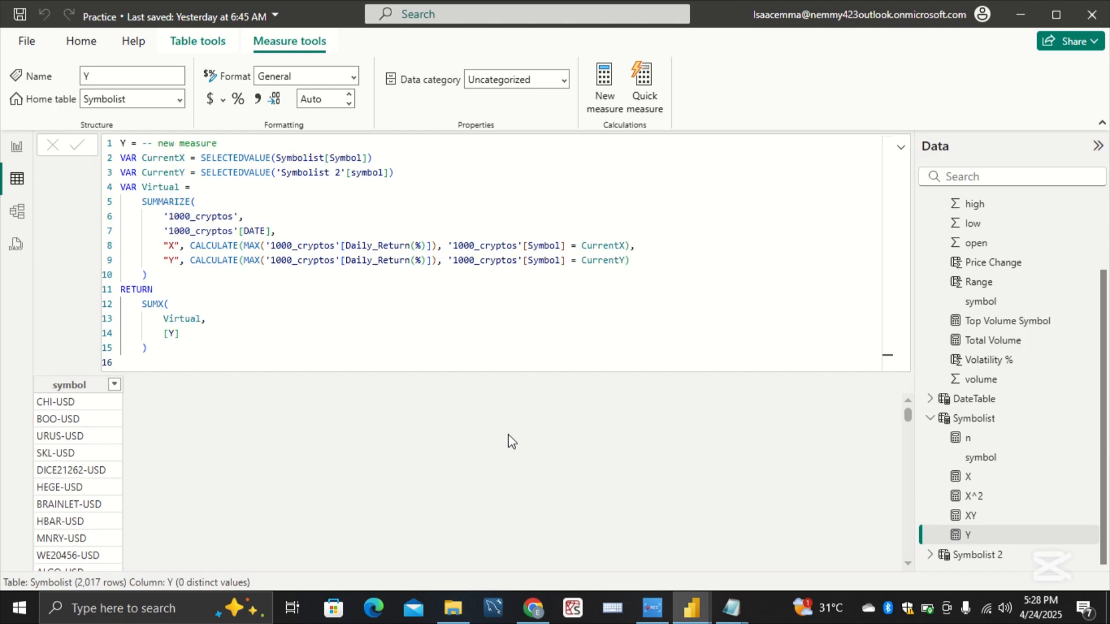
# Step: Start another new measure in the Symbolist table for the Y^2 definition
pyautogui.click(1005, 422)
pyautogui.rightClick(1004, 421)
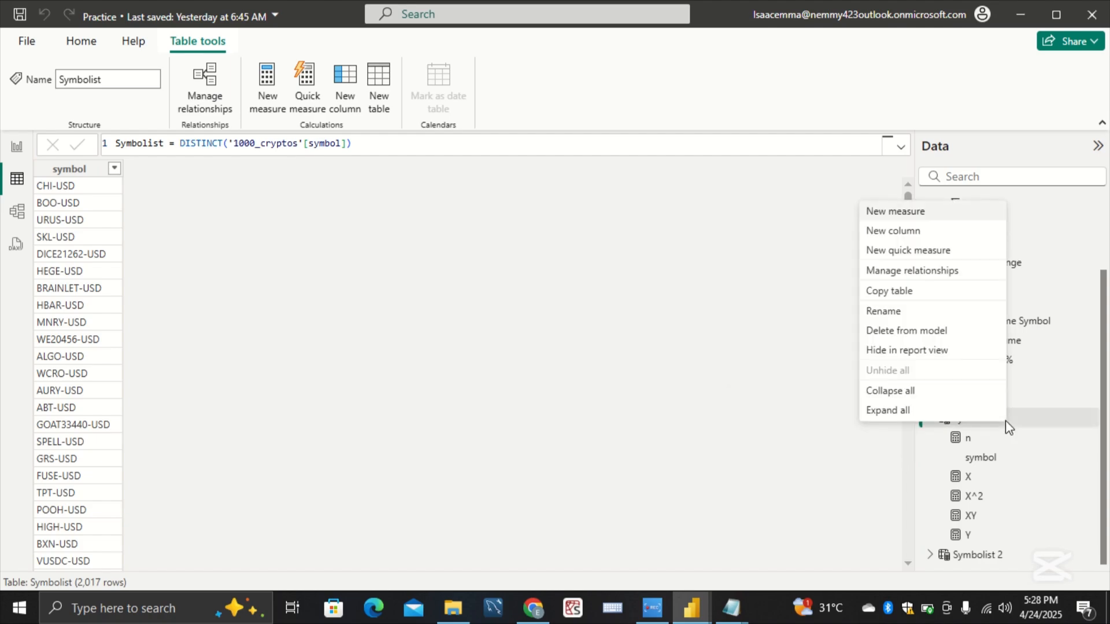
pyautogui.click(960, 220)
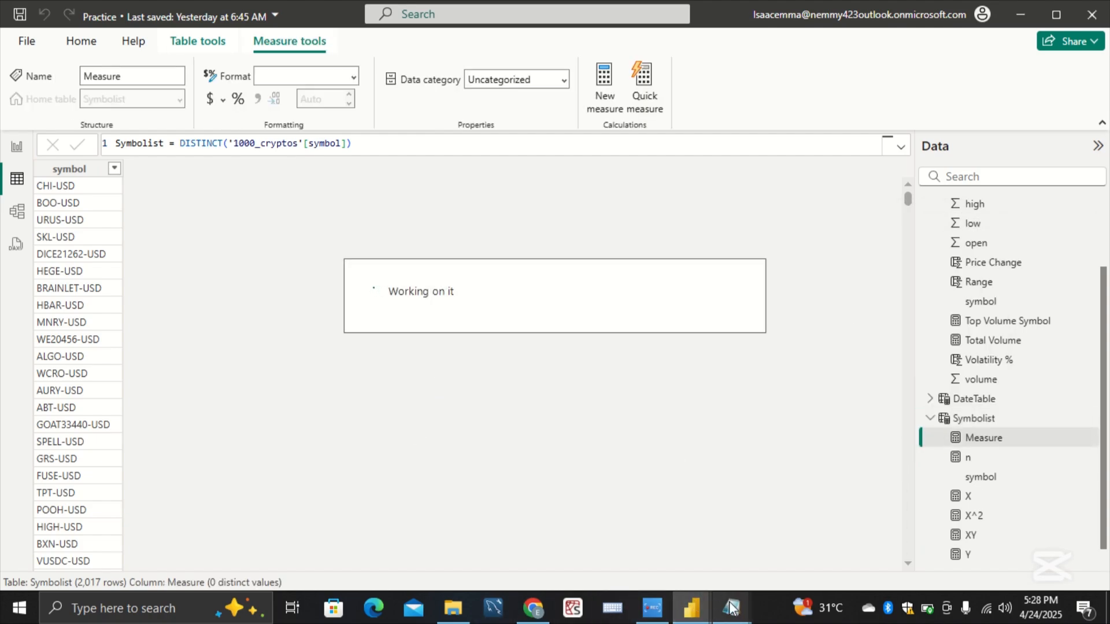
# Step: Copy the whole Y^2 measure definition, which sums [Y] * [Y] over the Virtual table, from the jotting notes in Notepad
pyautogui.moveTo(732, 610)
pyautogui.click(796, 535)
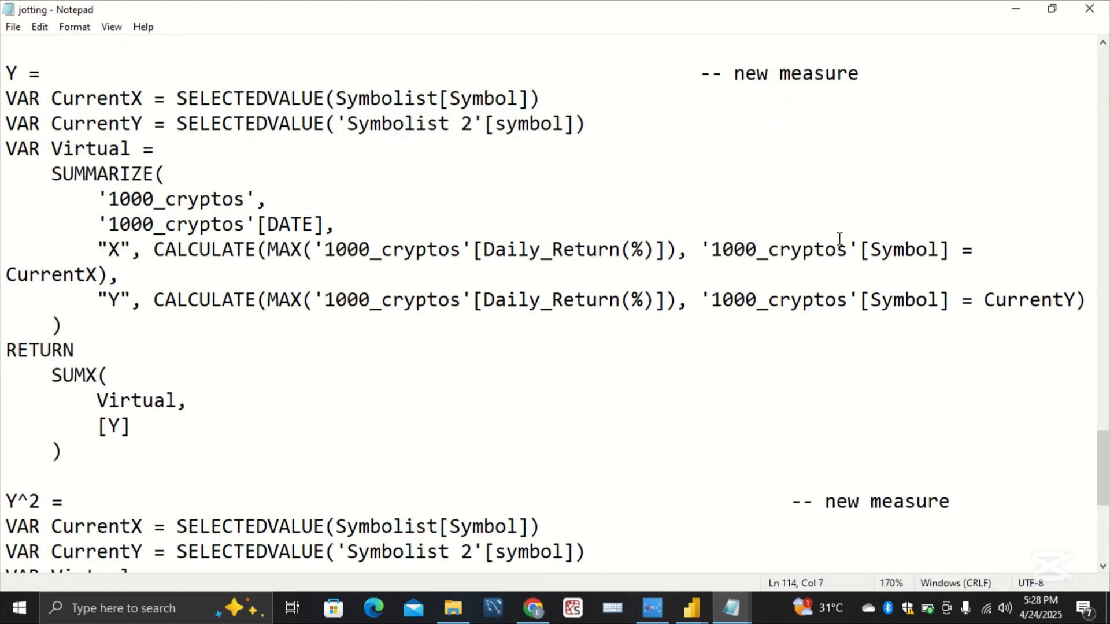
pyautogui.scroll(-4, 706, 125)
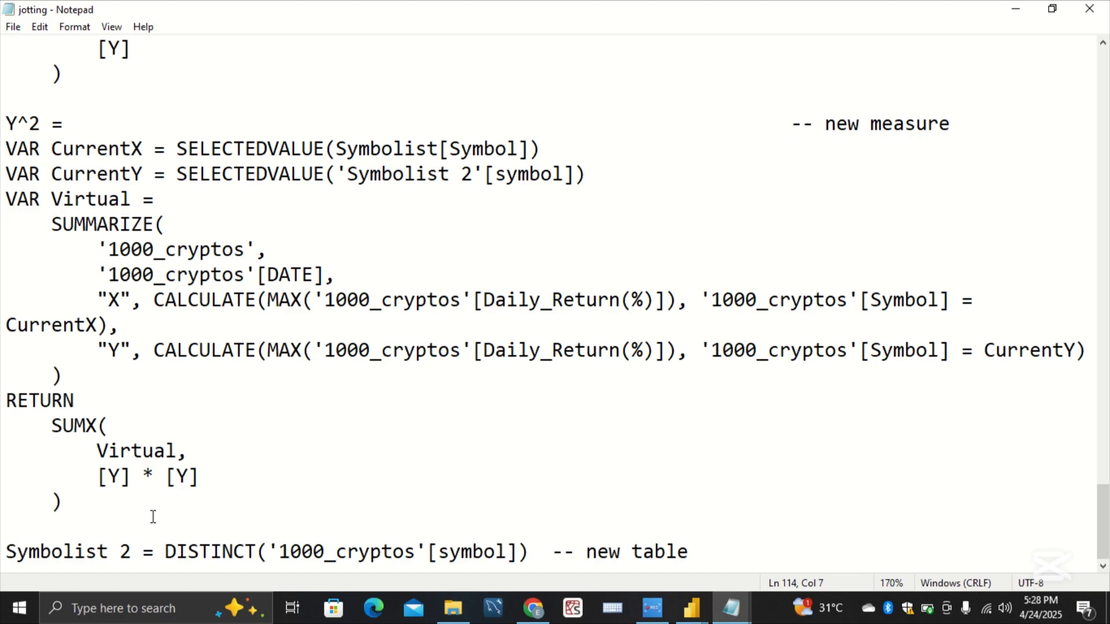
pyautogui.moveTo(104, 514); pyautogui.dragTo(6, 124)
pyautogui.hotkey('ctrl', 'c')
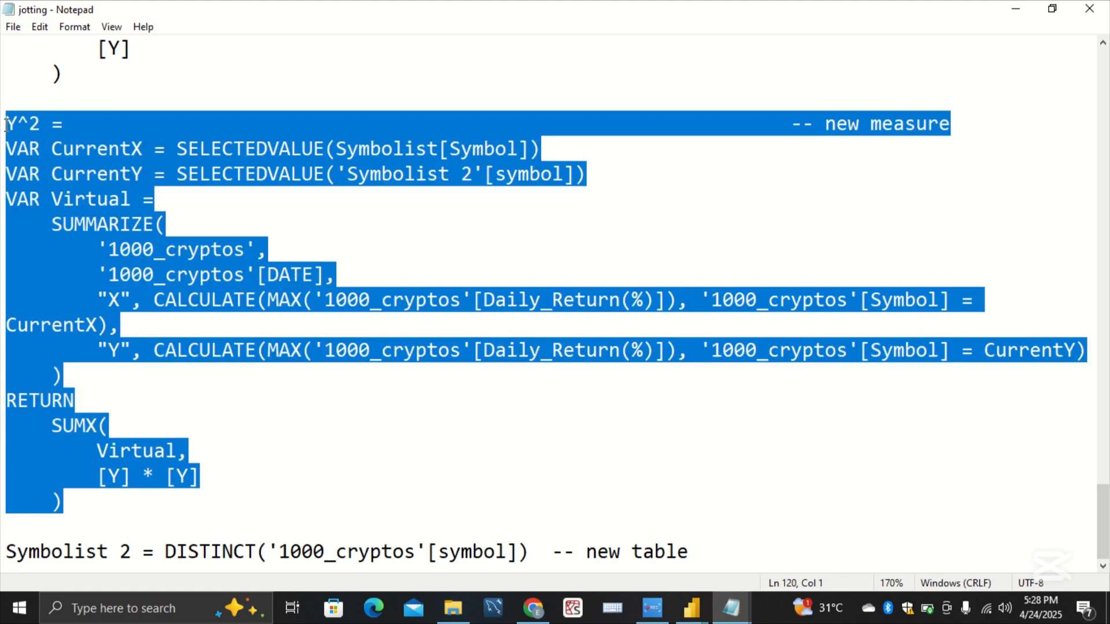
pyautogui.click(368, 192)
# Step: Return to the Practice report, replace the placeholder formula with the copied Y^2 definition, and commit the measure
pyautogui.moveTo(695, 619)
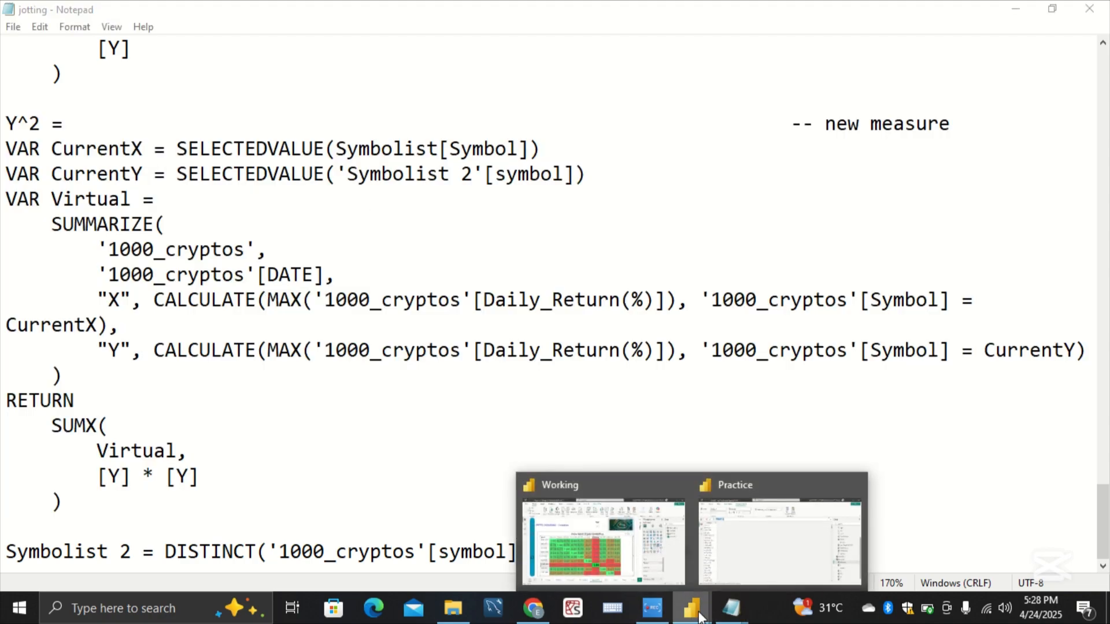
pyautogui.click(763, 559)
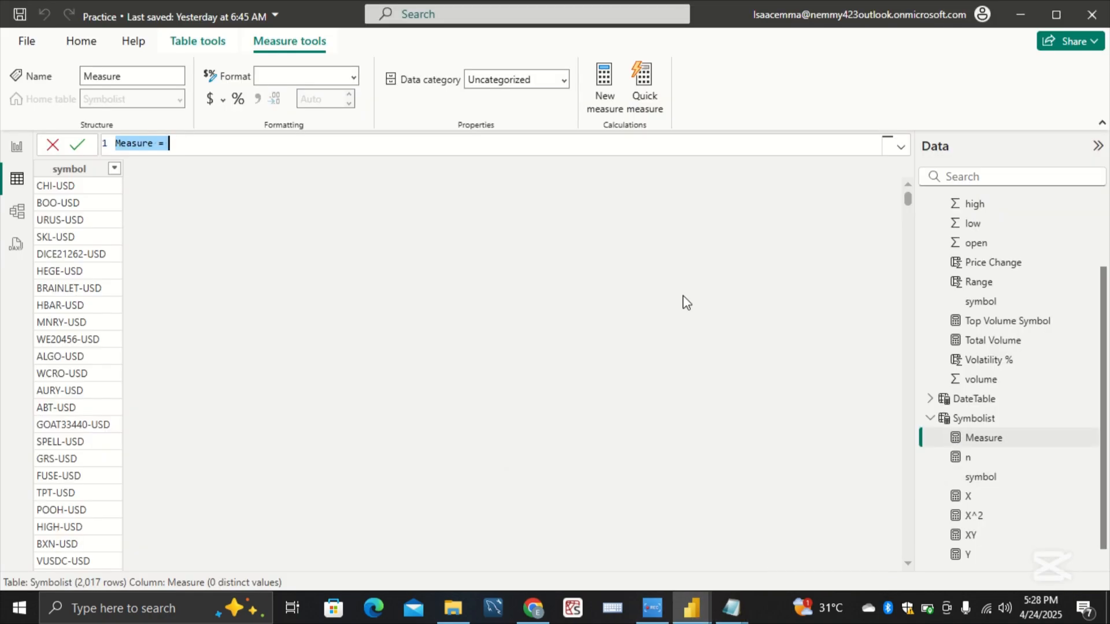
pyautogui.press('BackSpace')
pyautogui.hotkey('ctrl', 'v')
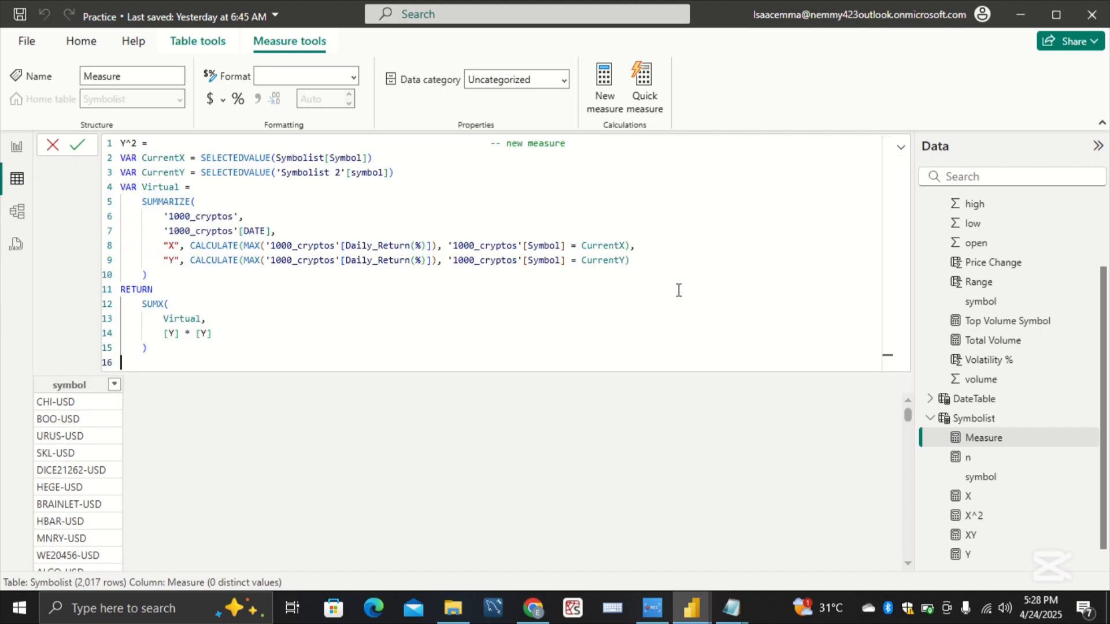
pyautogui.press('Return')
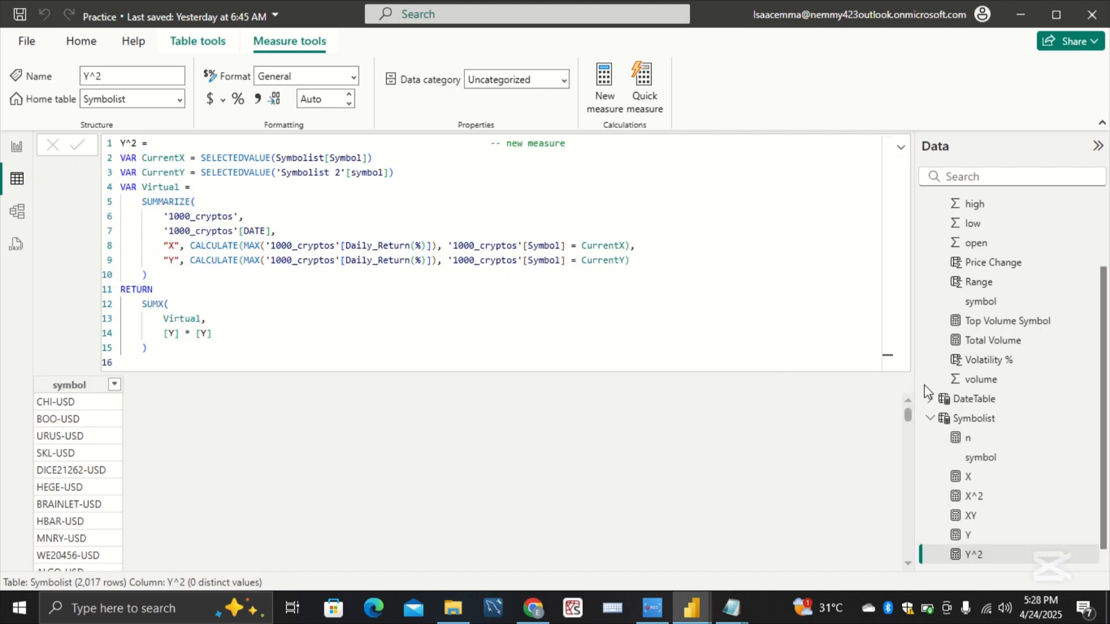
# Step: Start one more new measure in the Symbolist table for the Correlation Coeff definition
pyautogui.click(965, 426)
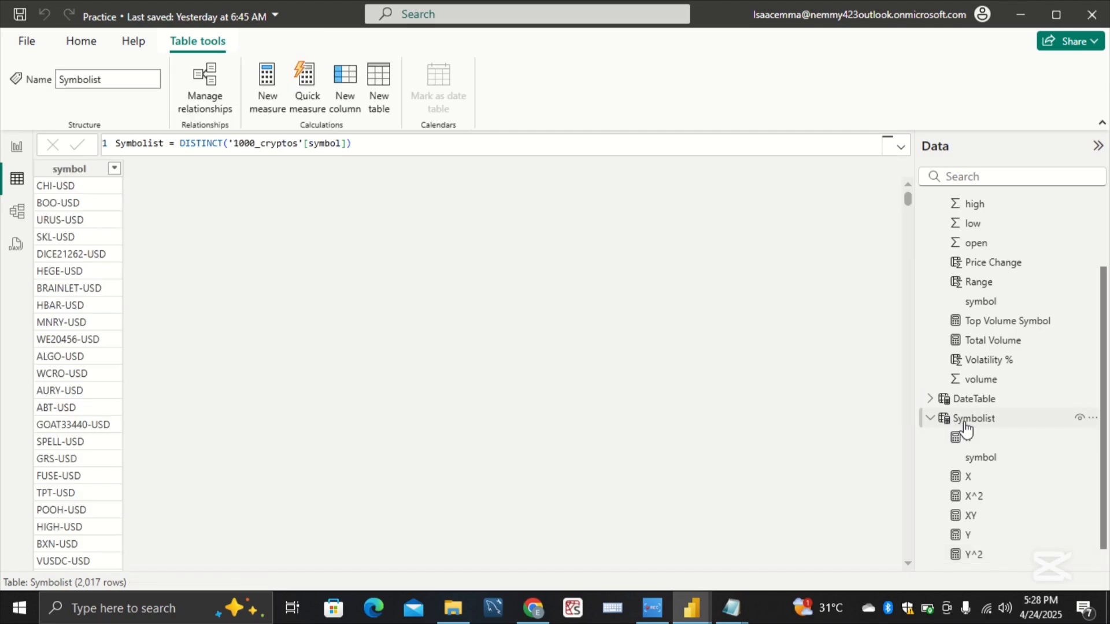
pyautogui.rightClick(965, 426)
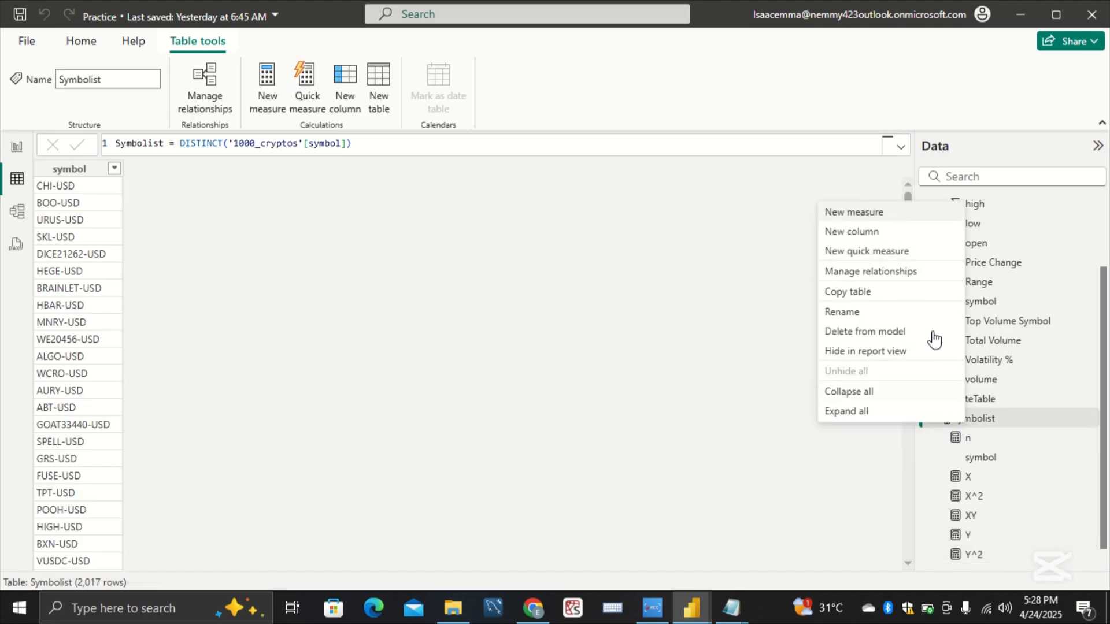
pyautogui.click(899, 217)
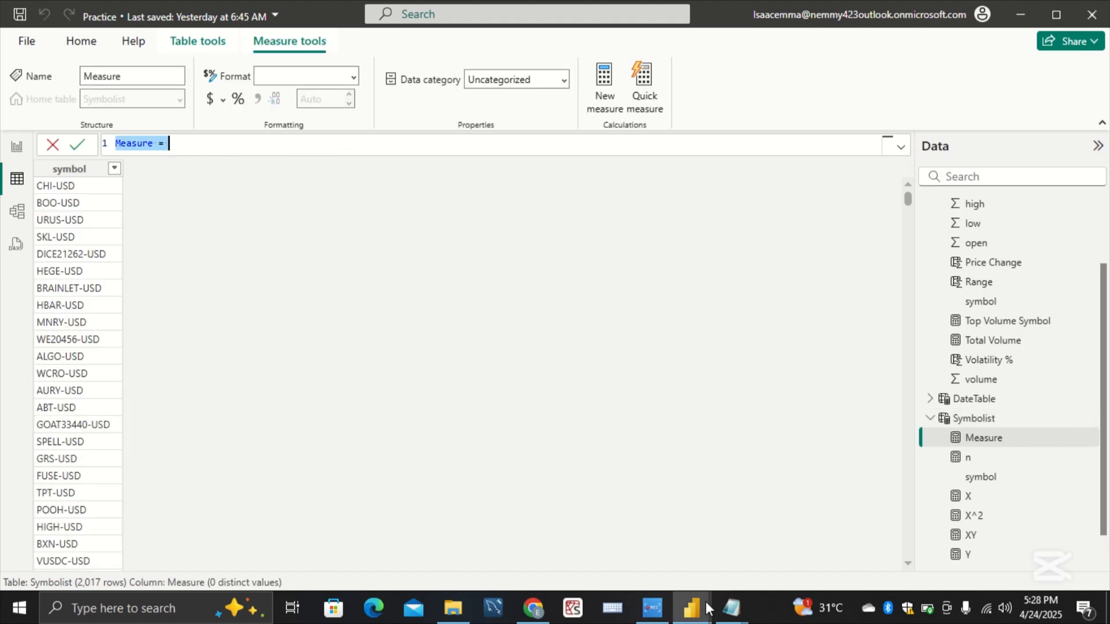
# Step: Switch to the jotting notes in Notepad and examine the Correlation Coeff numerator terms [n], [XY], [X] and [Y] alongside the covariance line
pyautogui.moveTo(729, 609)
pyautogui.click(792, 516)
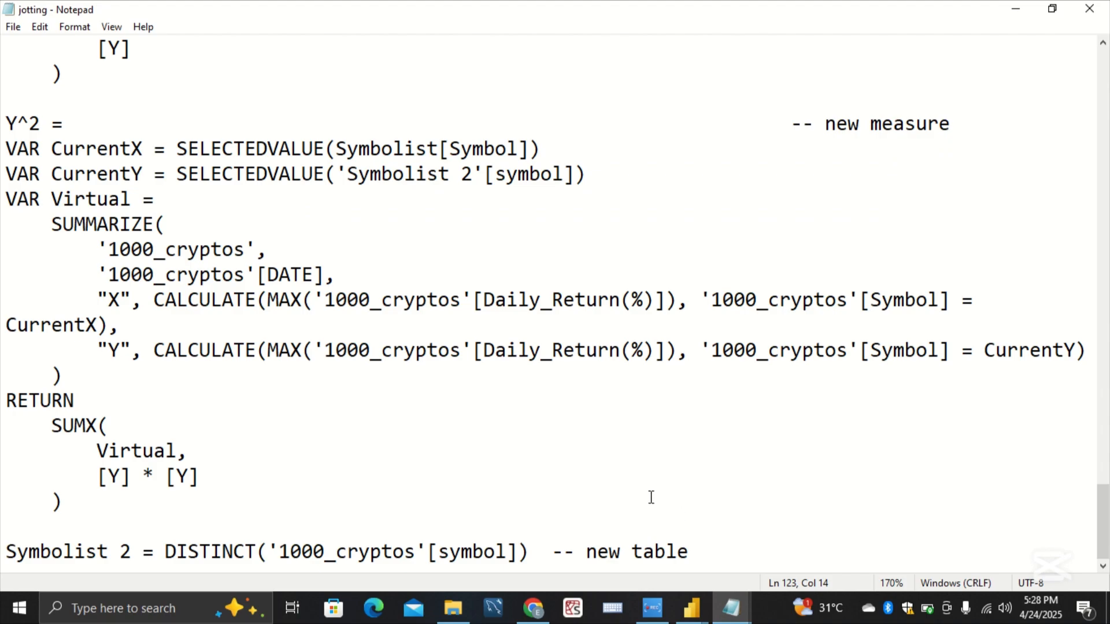
pyautogui.scroll(11, 651, 497)
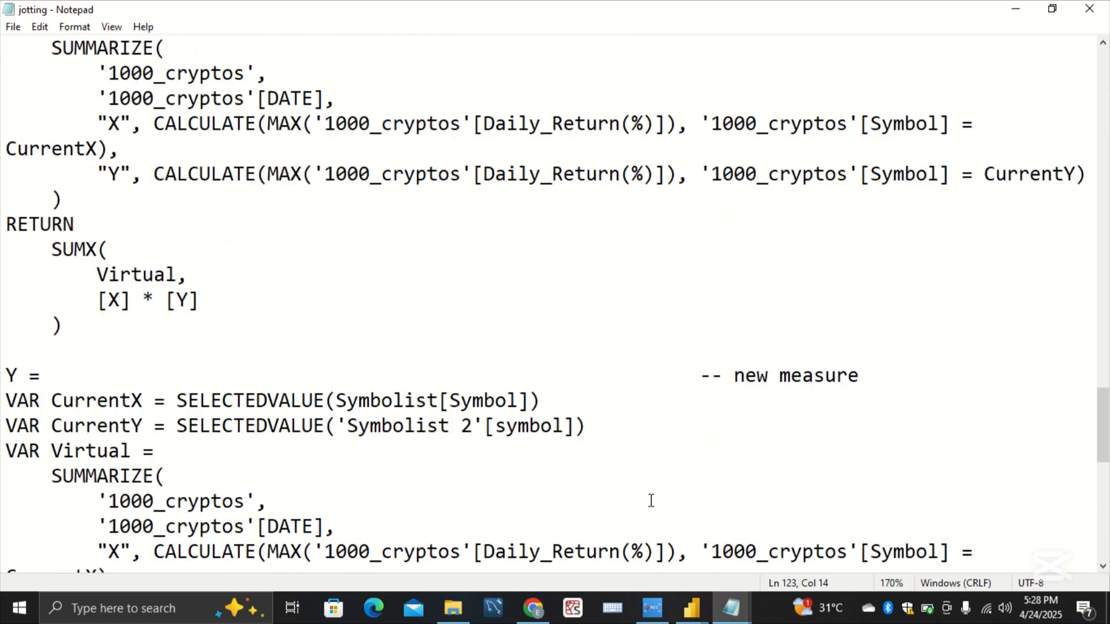
pyautogui.scroll(11, 651, 503)
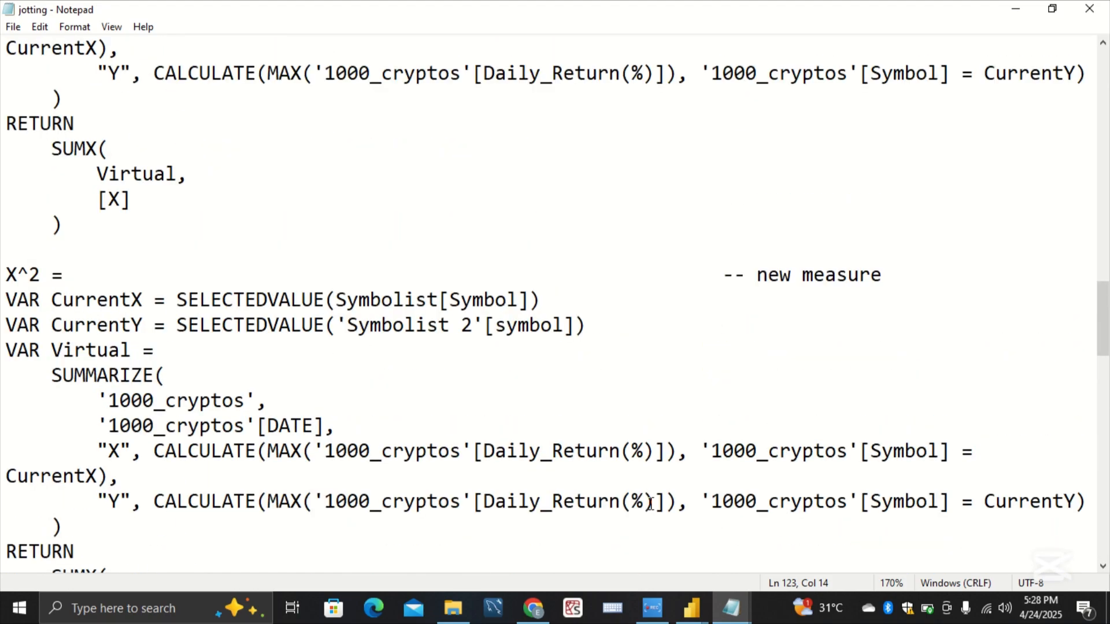
pyautogui.scroll(7, 650, 504)
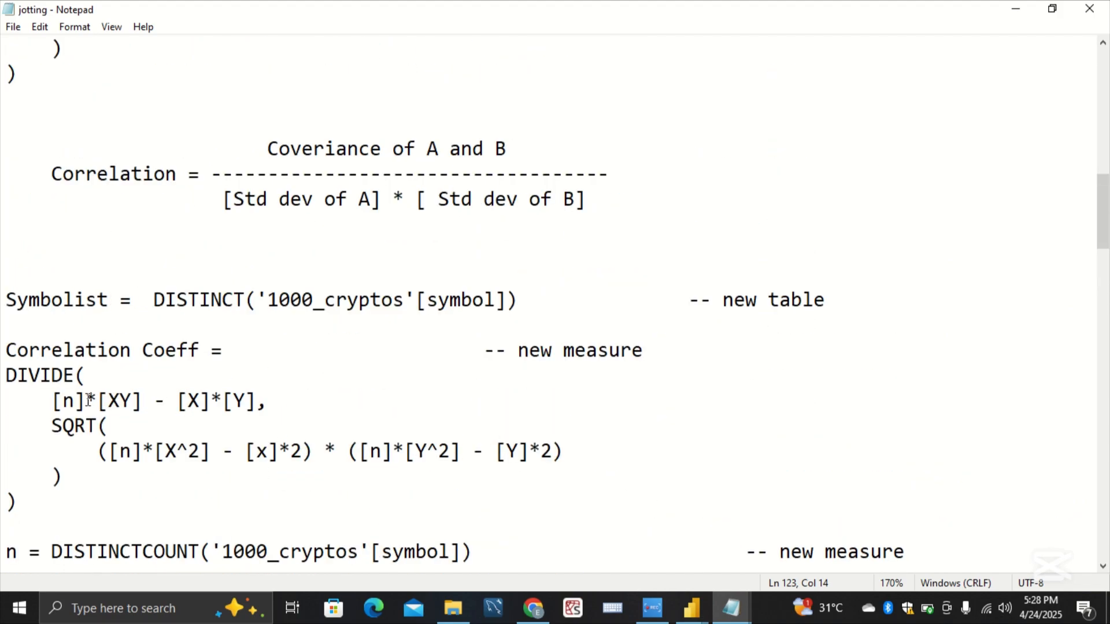
pyautogui.moveTo(90, 398); pyautogui.dragTo(51, 398)
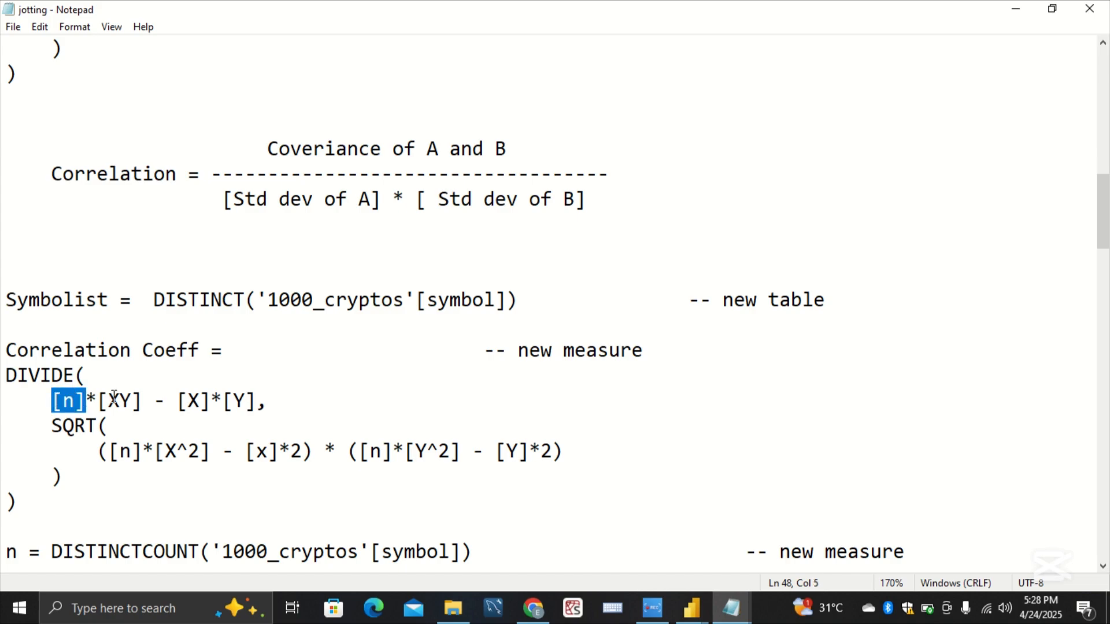
pyautogui.moveTo(144, 399); pyautogui.dragTo(101, 399)
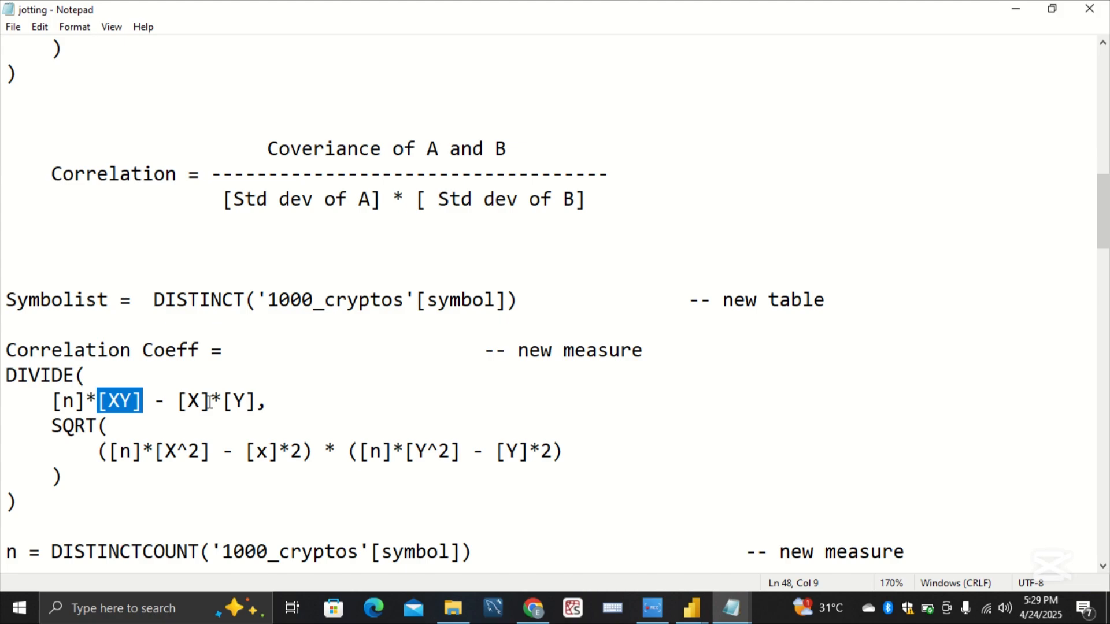
pyautogui.moveTo(211, 399); pyautogui.dragTo(153, 399)
pyautogui.moveTo(266, 401); pyautogui.dragTo(220, 399)
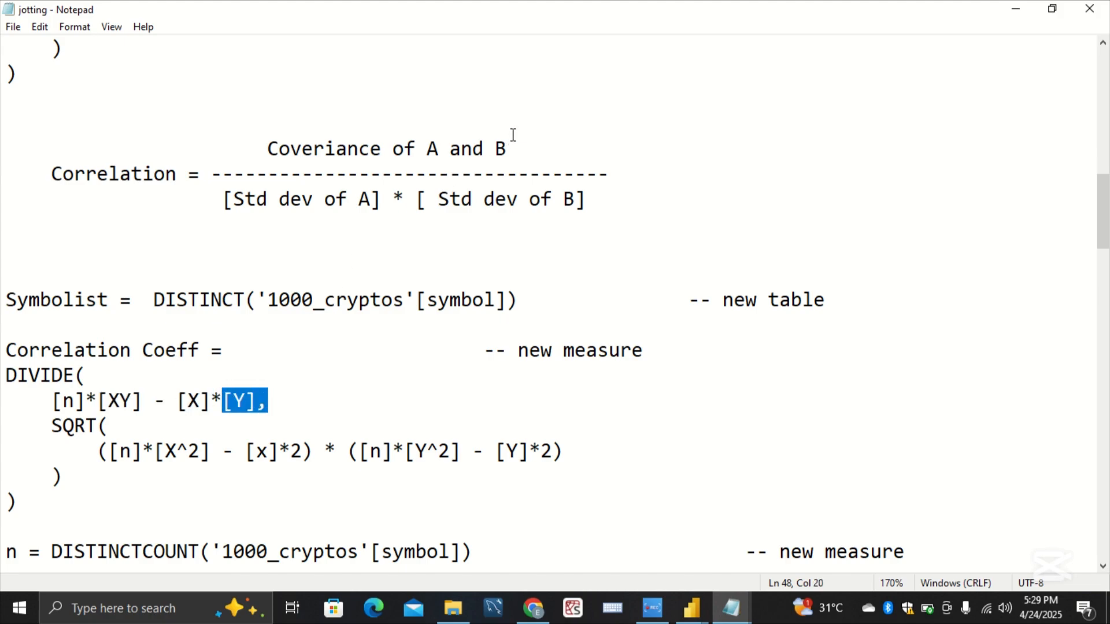
pyautogui.moveTo(6, 149); pyautogui.dragTo(584, 157)
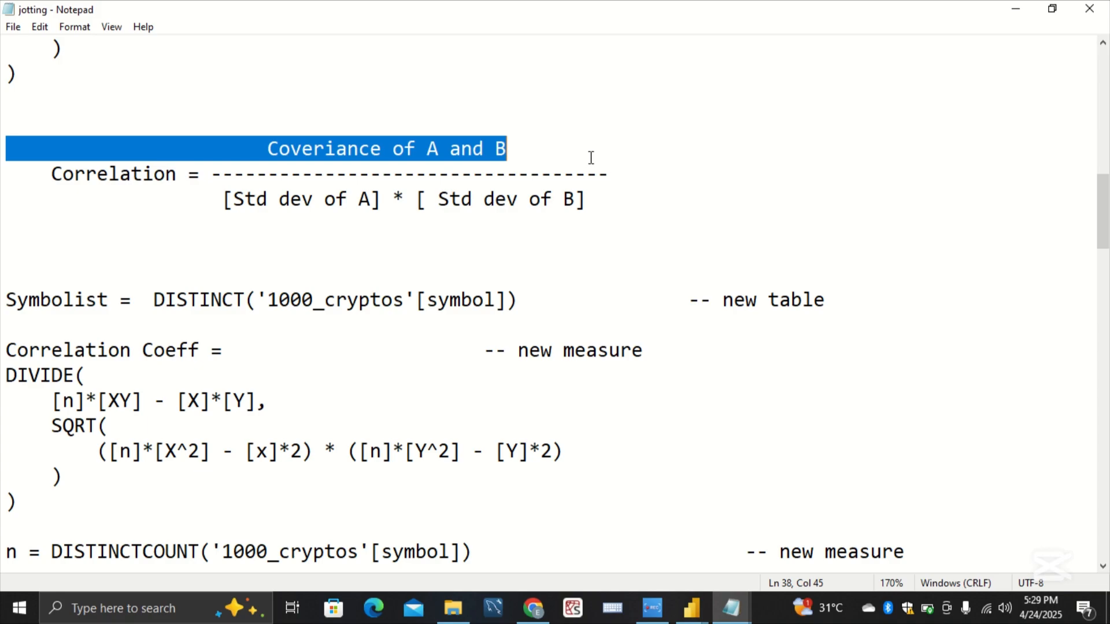
pyautogui.scroll(-1, 459, 404)
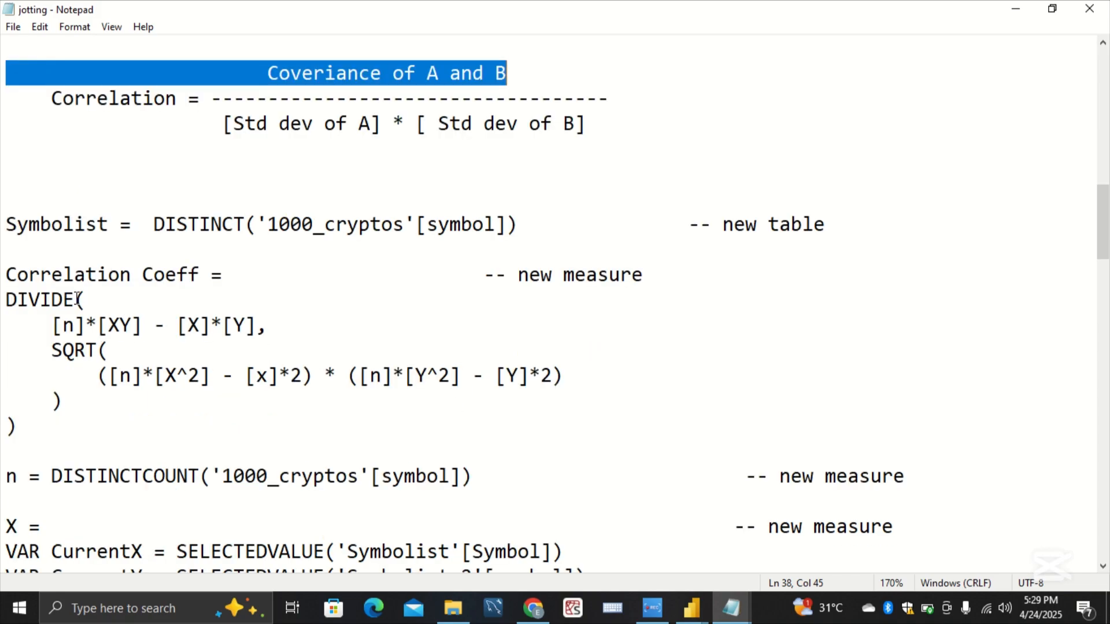
# Step: Examine how DIVIDE and its comma separate the numerator from the SQRT denominator, comparing the structure with the written correlation formula
pyautogui.moveTo(78, 298); pyautogui.dragTo(4, 298)
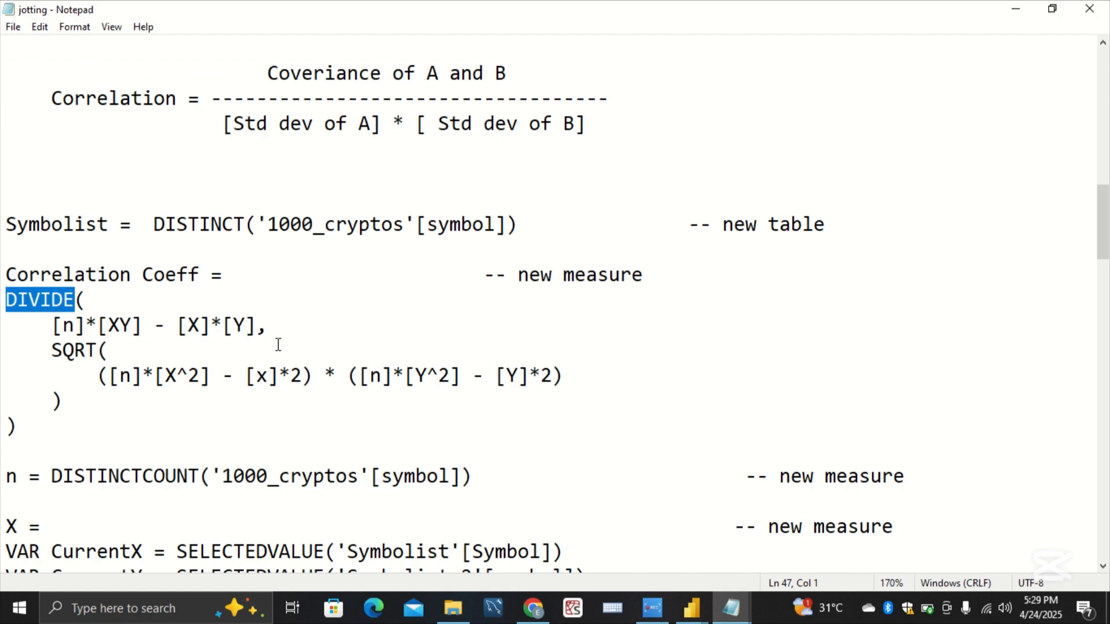
pyautogui.click(71, 298)
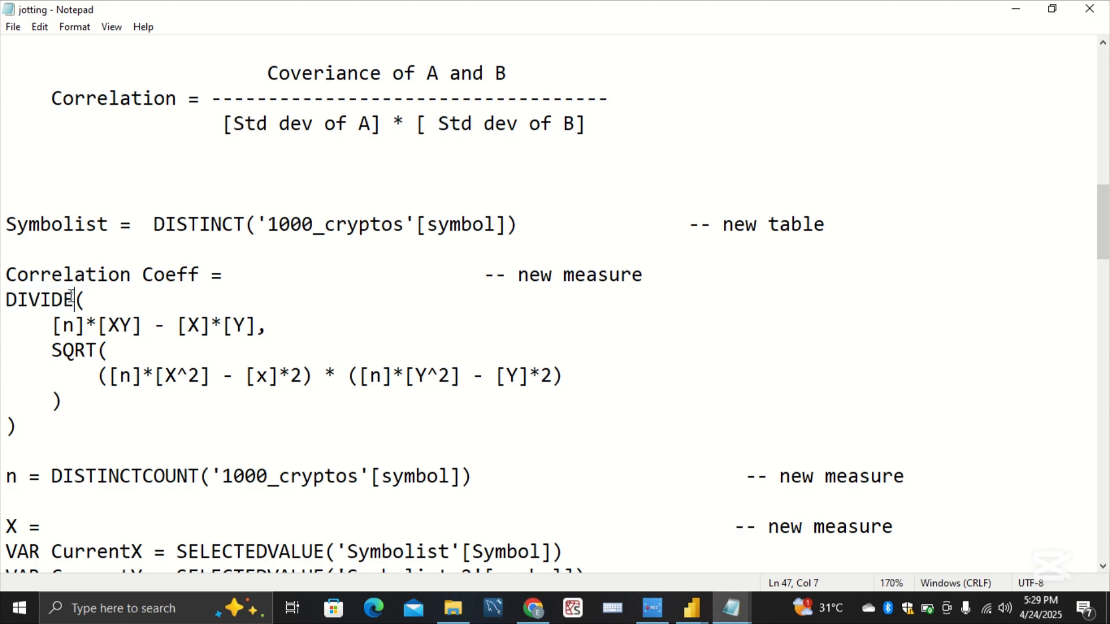
pyautogui.click(95, 298)
pyautogui.moveTo(265, 328); pyautogui.dragTo(252, 365)
pyautogui.click(249, 371)
pyautogui.moveTo(7, 401); pyautogui.dragTo(2, 359)
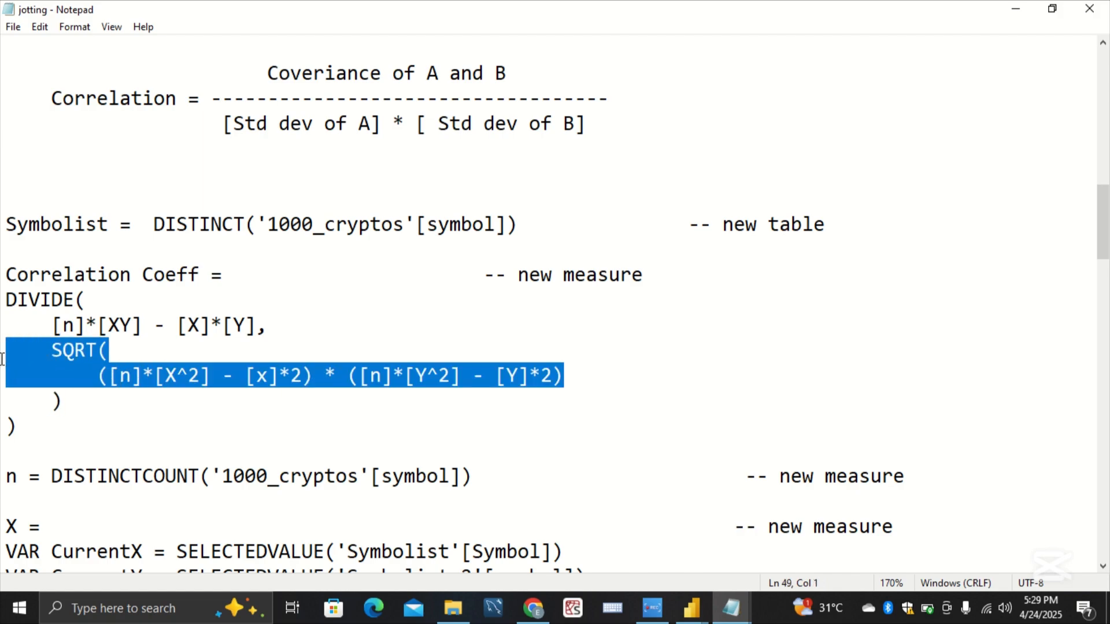
pyautogui.moveTo(256, 325); pyautogui.dragTo(272, 326)
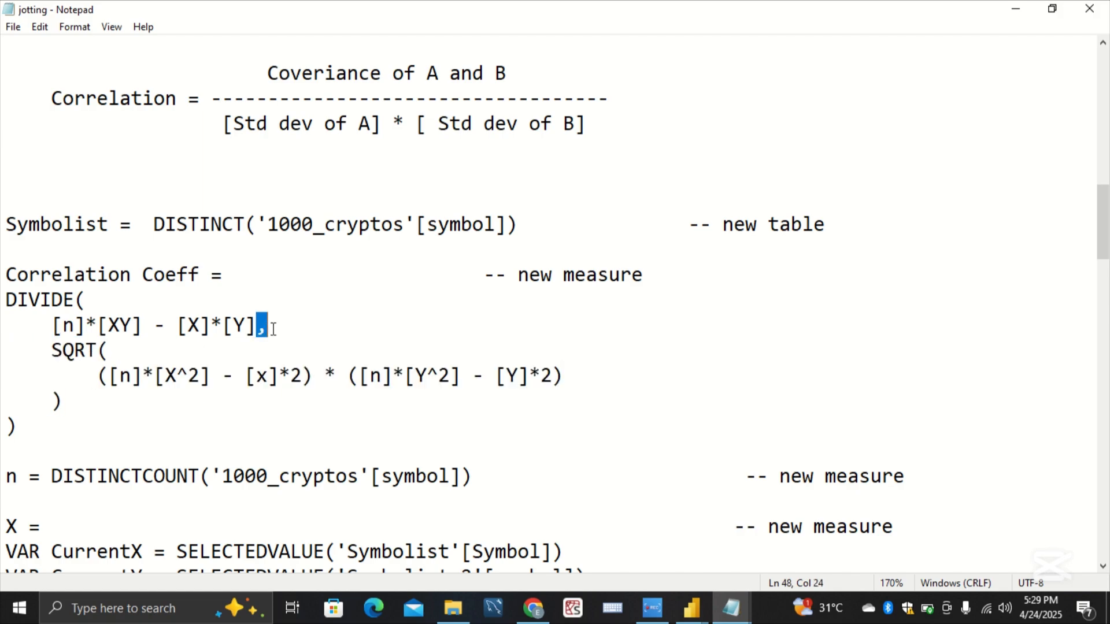
pyautogui.moveTo(69, 303); pyautogui.dragTo(3, 326)
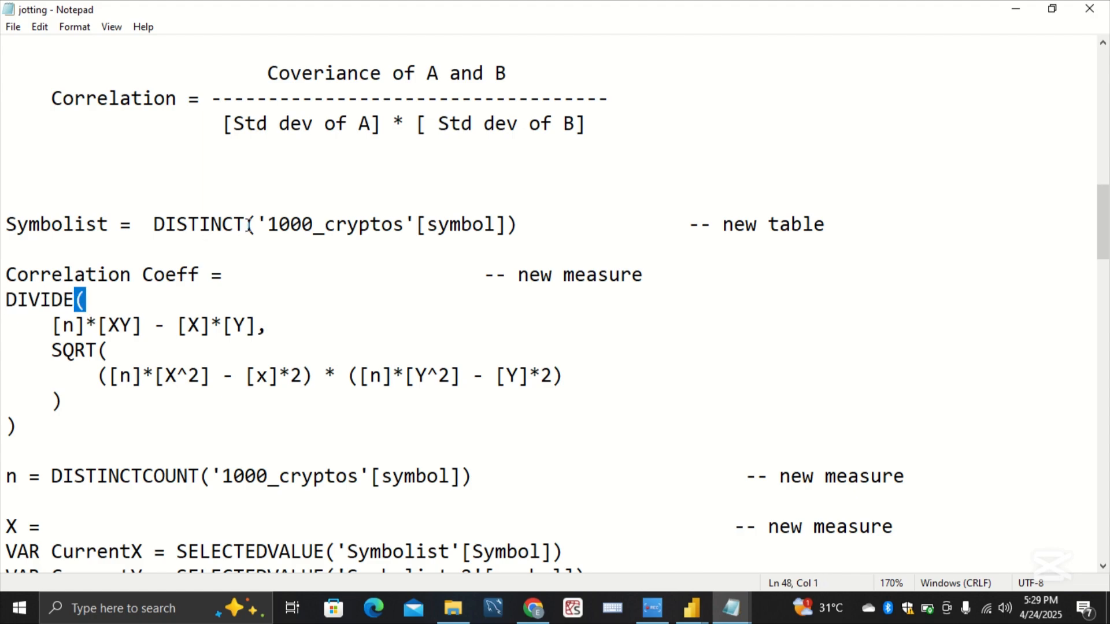
pyautogui.moveTo(208, 68); pyautogui.dragTo(505, 147)
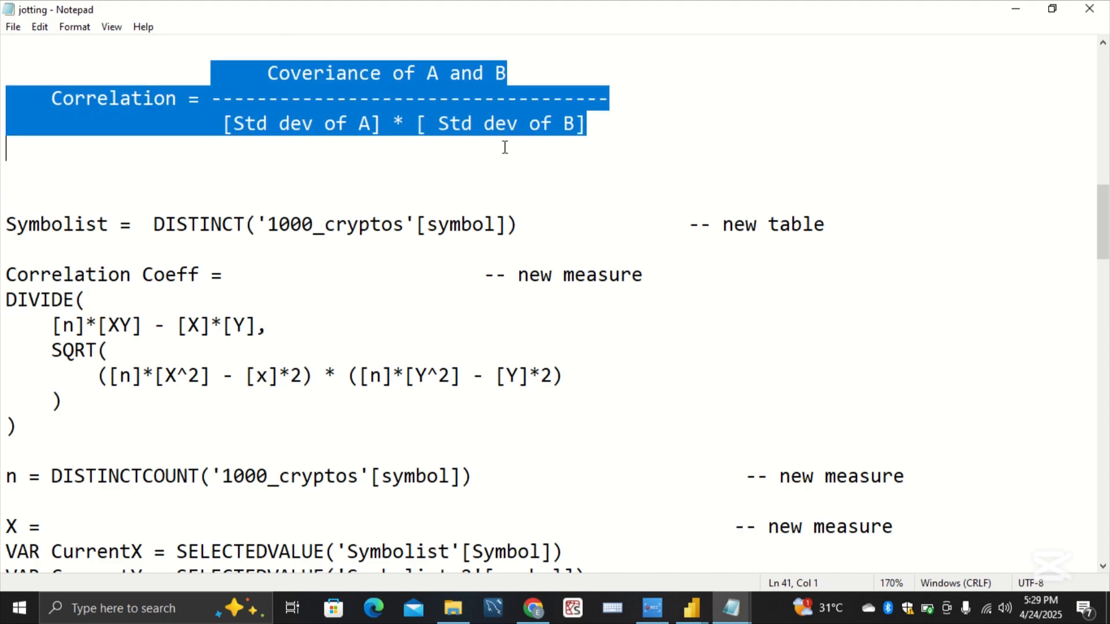
pyautogui.click(571, 245)
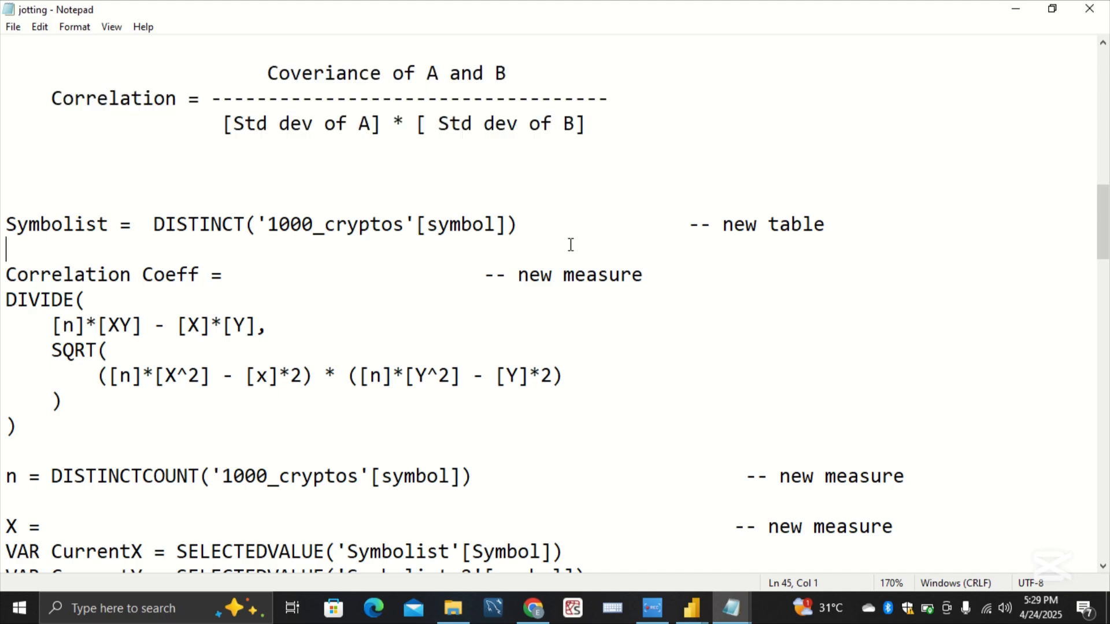
# Step: Review each term inside the SQRT denominator of Correlation Coeff, from [n]*[X^2] through [Y]*2
pyautogui.doubleClick(149, 377)
pyautogui.moveTo(200, 363); pyautogui.dragTo(161, 363)
pyautogui.moveTo(269, 375); pyautogui.dragTo(243, 379)
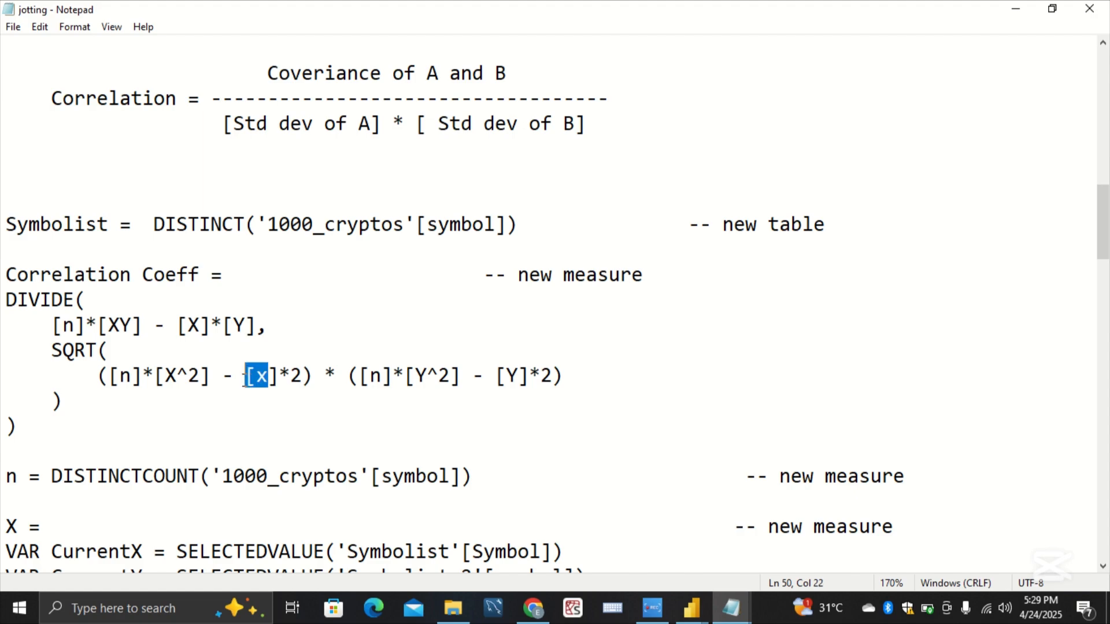
pyautogui.moveTo(394, 376); pyautogui.dragTo(346, 386)
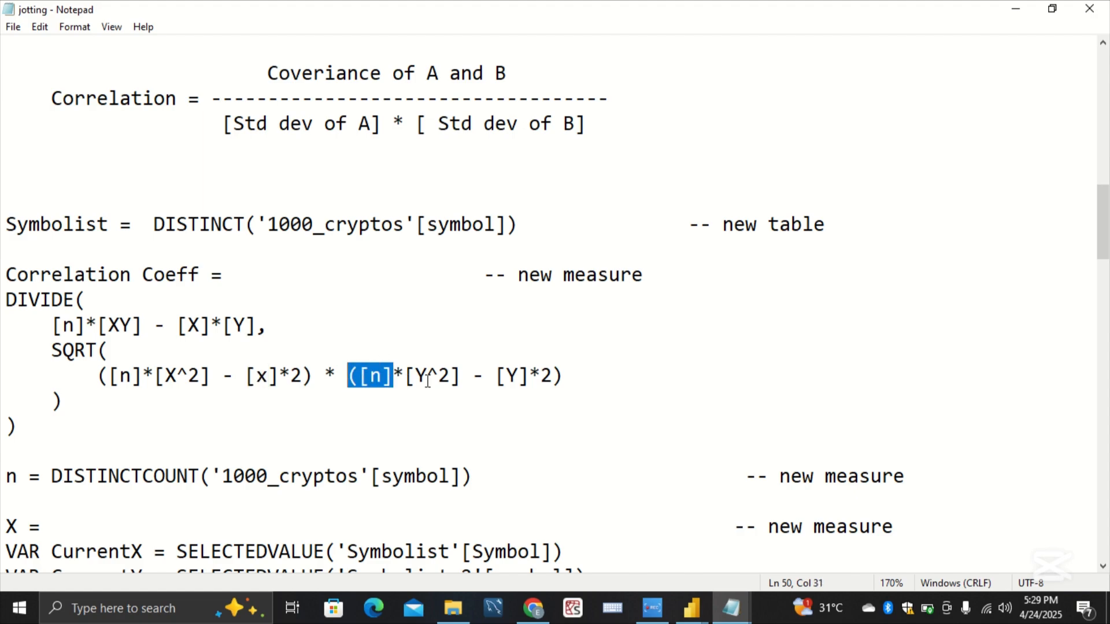
pyautogui.moveTo(416, 376); pyautogui.dragTo(536, 373)
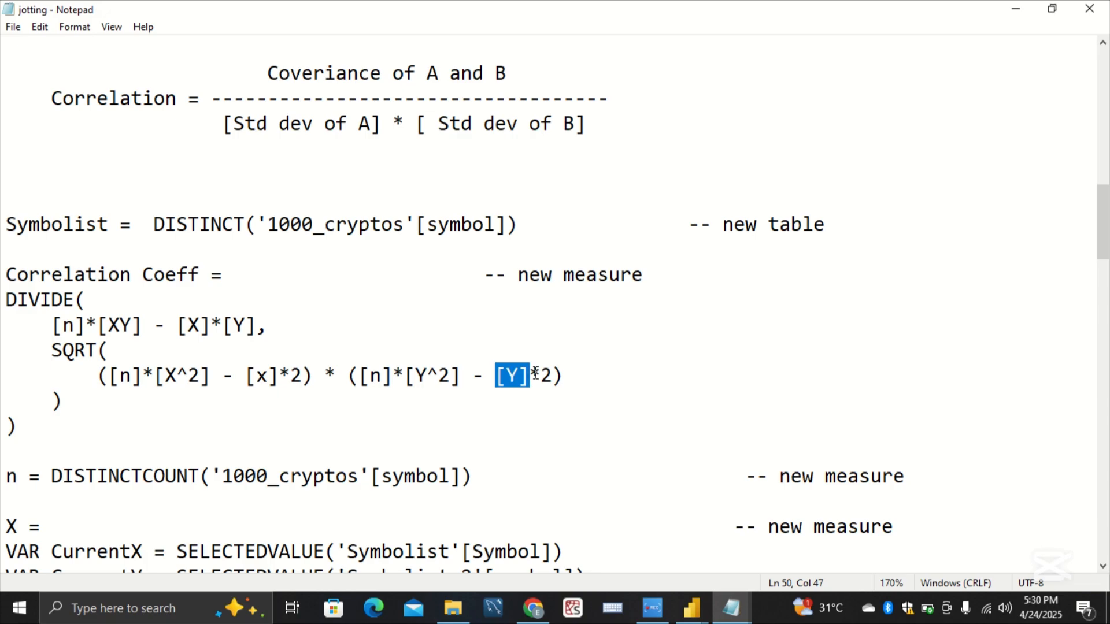
# Step: Copy the complete Correlation Coeff definition, from its name line through the final closing parenthesis, out of the jotting notes
pyautogui.click(605, 383)
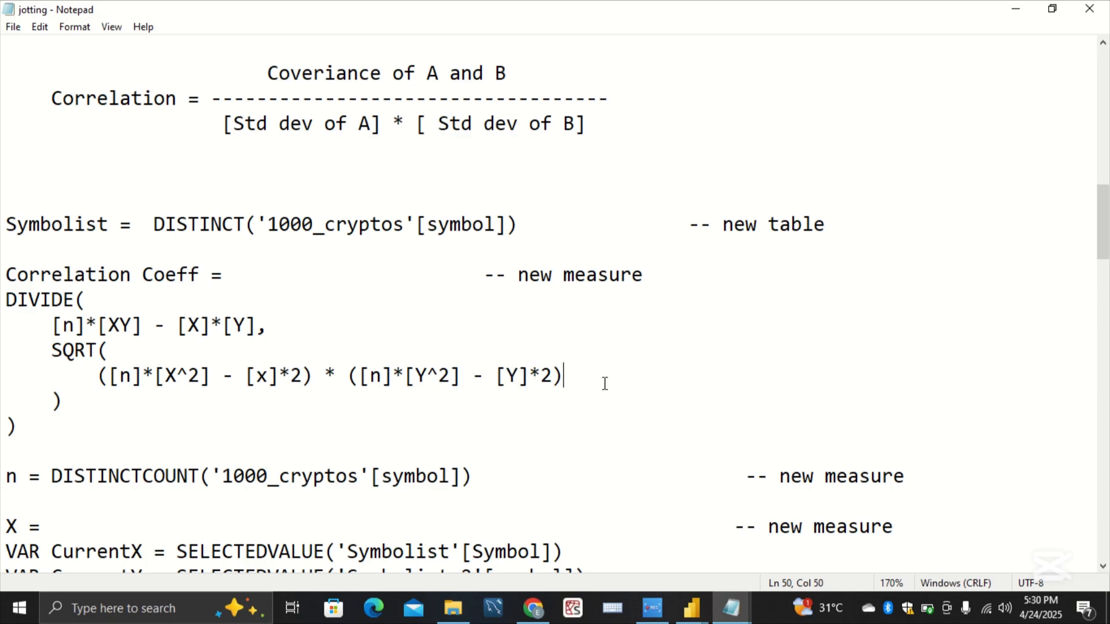
pyautogui.scroll(-2, 605, 384)
pyautogui.scroll(-1, 604, 384)
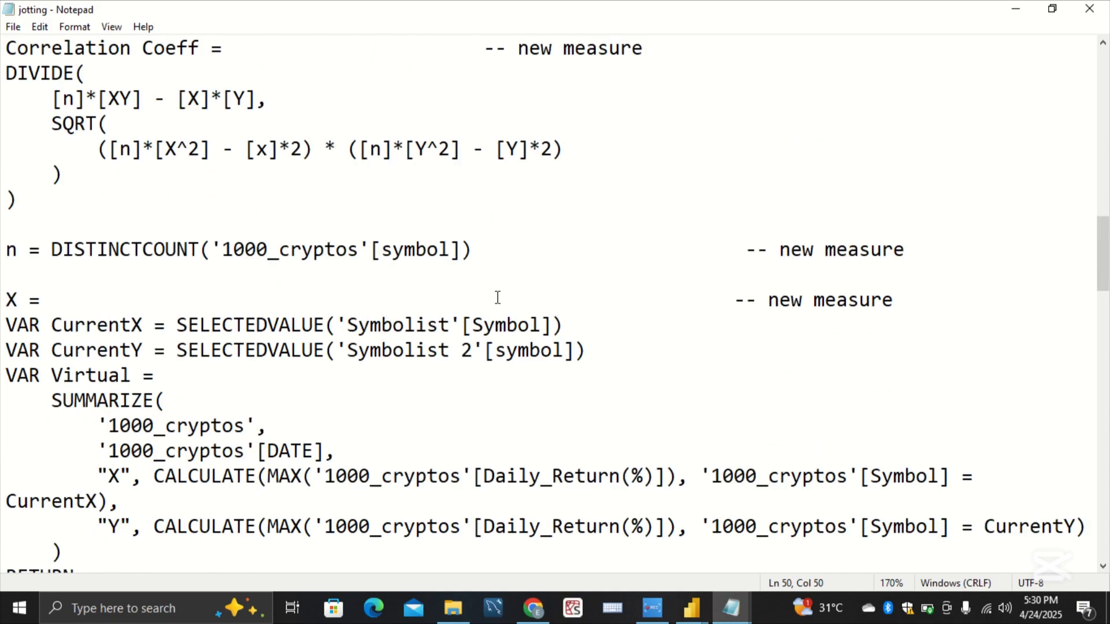
pyautogui.scroll(1, 497, 297)
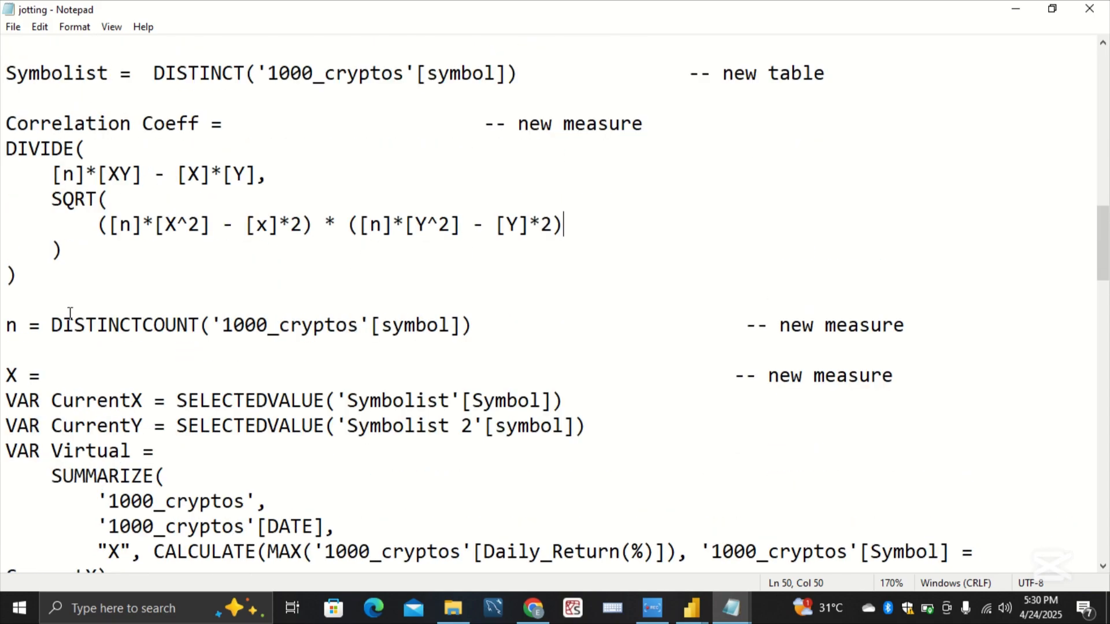
pyautogui.moveTo(58, 299); pyautogui.dragTo(3, 134)
pyautogui.hotkey('ctrl', 'c')
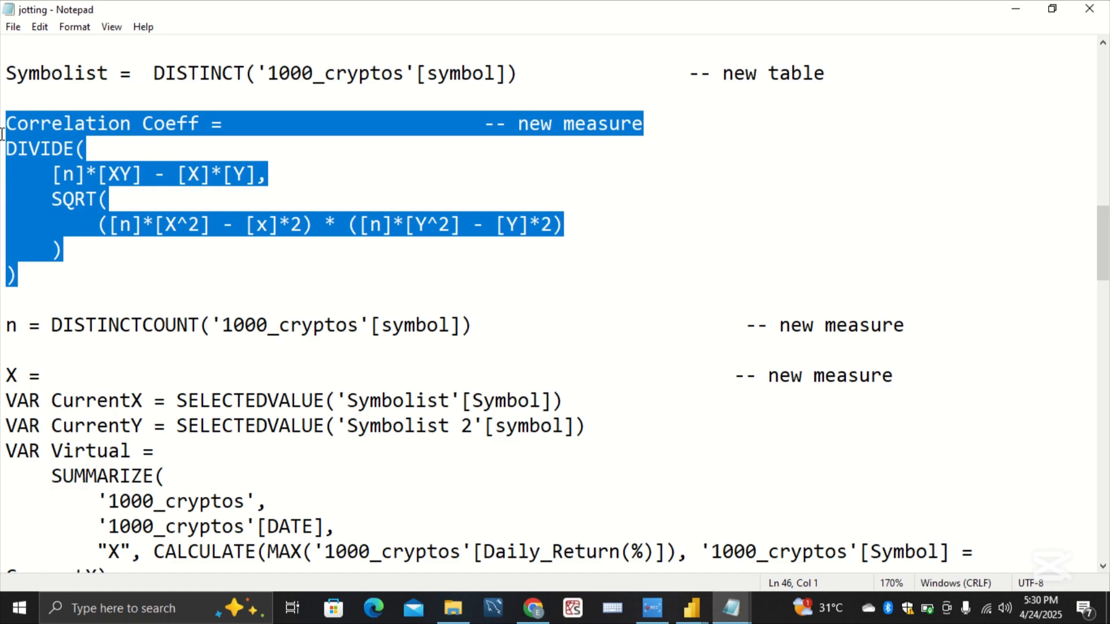
pyautogui.click(288, 241)
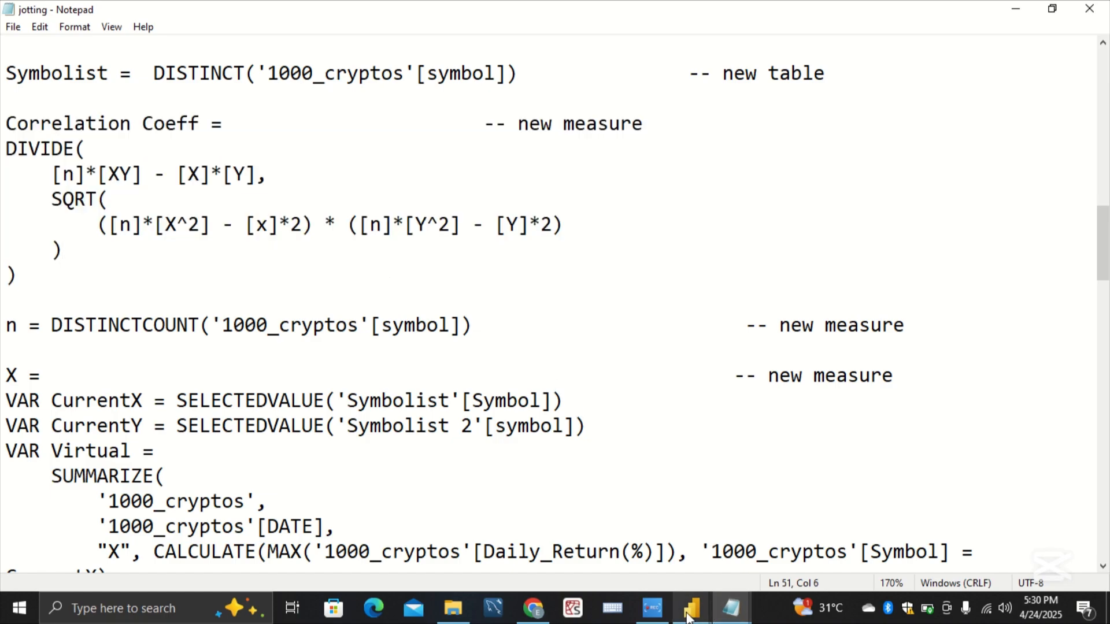
# Step: Switch to Power BI, replace the new Symbolist measure's placeholder formula with the copied Correlation Coeff definition, and commit it
pyautogui.moveTo(688, 618)
pyautogui.click(738, 561)
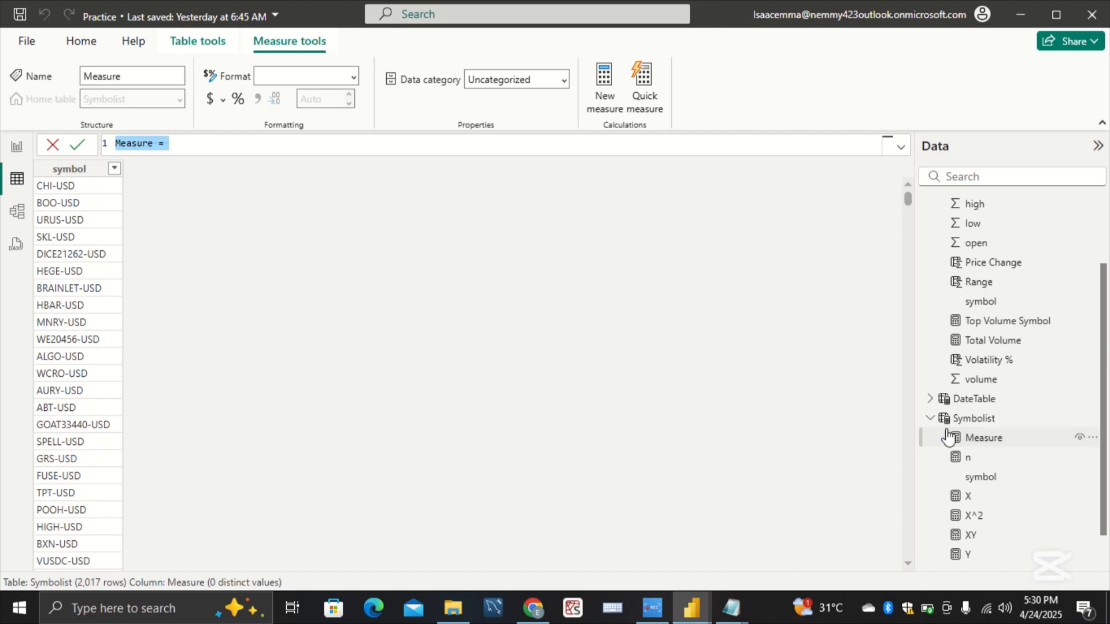
pyautogui.press('BackSpace')
pyautogui.hotkey('ctrl', 'v')
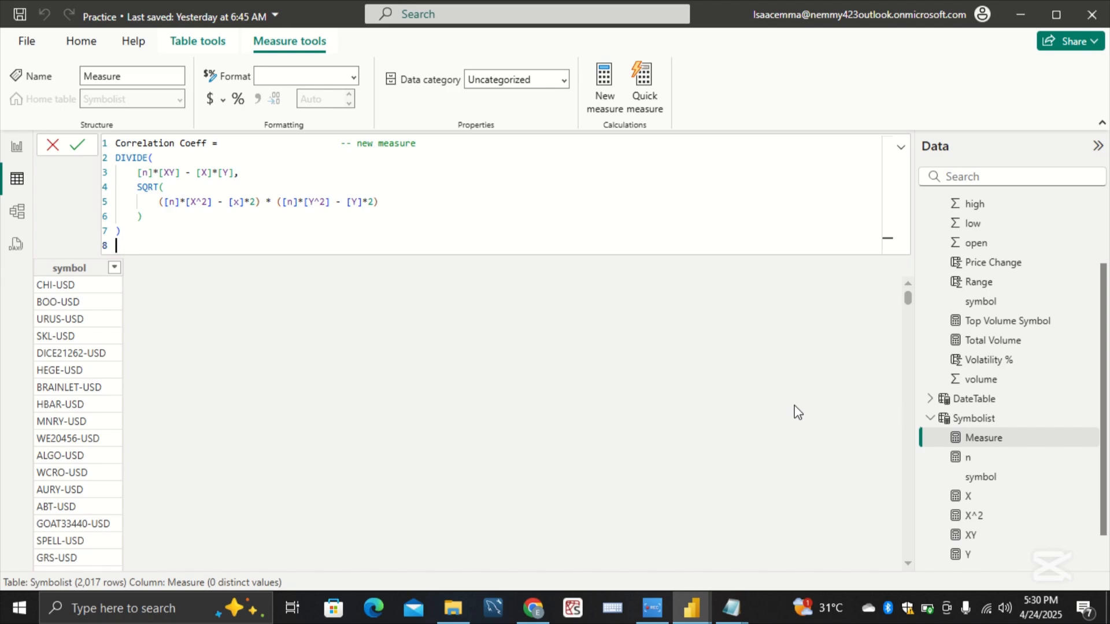
pyautogui.press('Return')
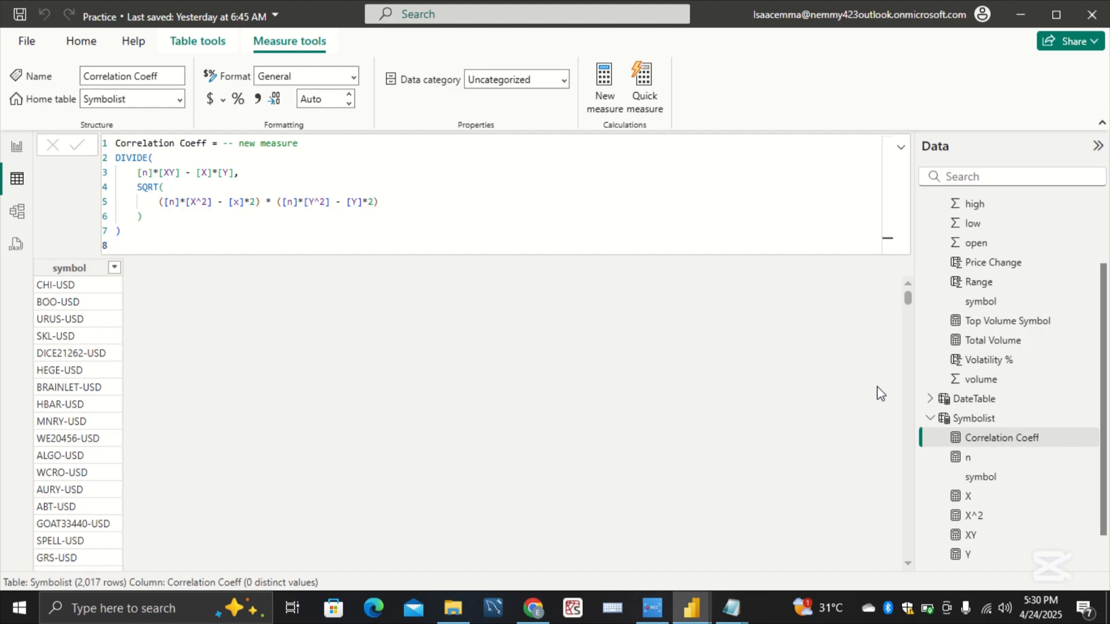
pyautogui.click(944, 420)
pyautogui.rightClick(943, 420)
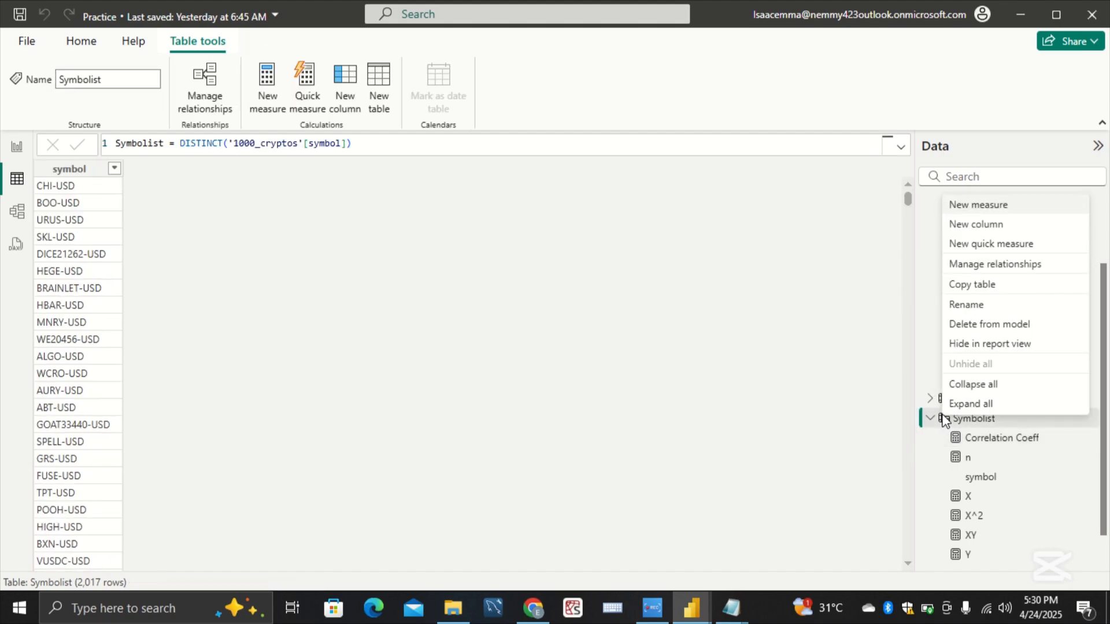
pyautogui.click(1015, 209)
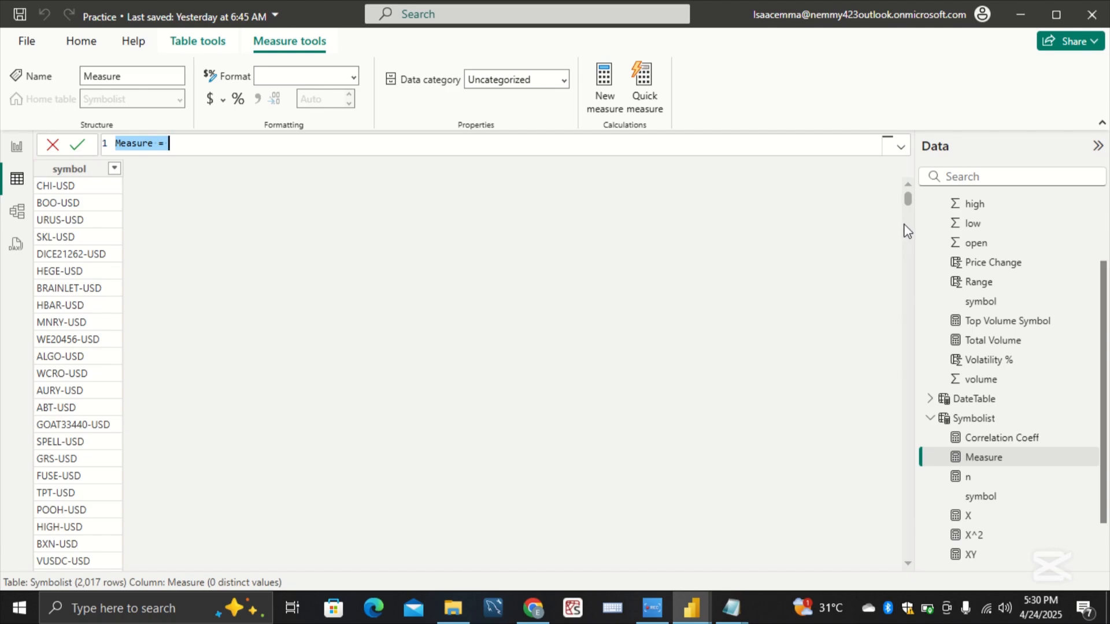
pyautogui.click(960, 460)
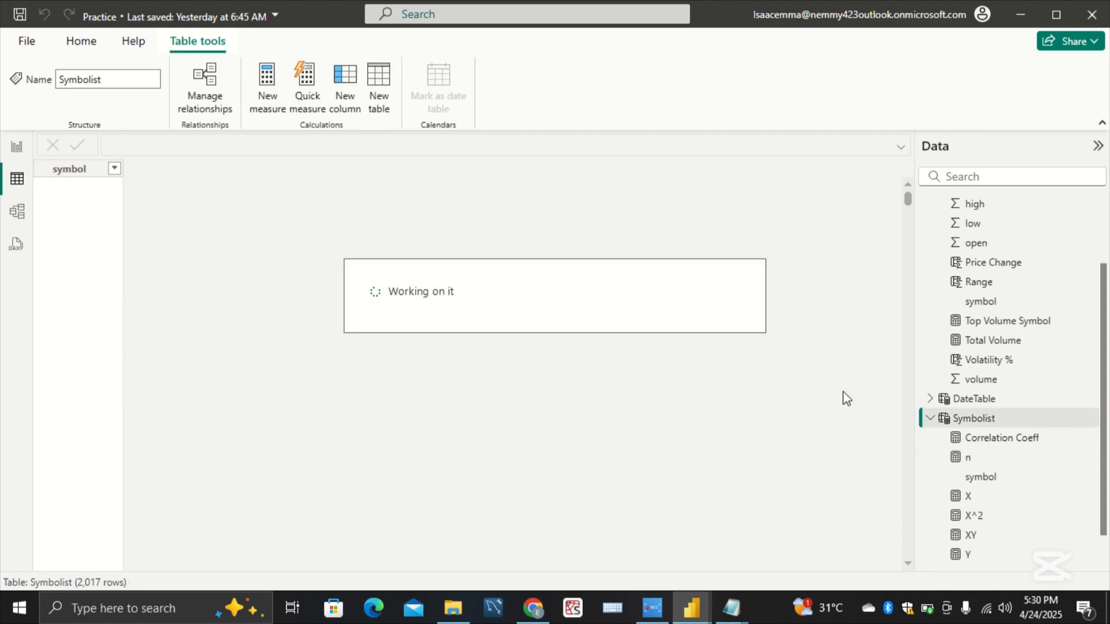
# Step: Browse the quick measure calculations for the Symbolist table down to Correlation coefficient under Mathematical operations, leaving without creating one
pyautogui.rightClick(959, 416)
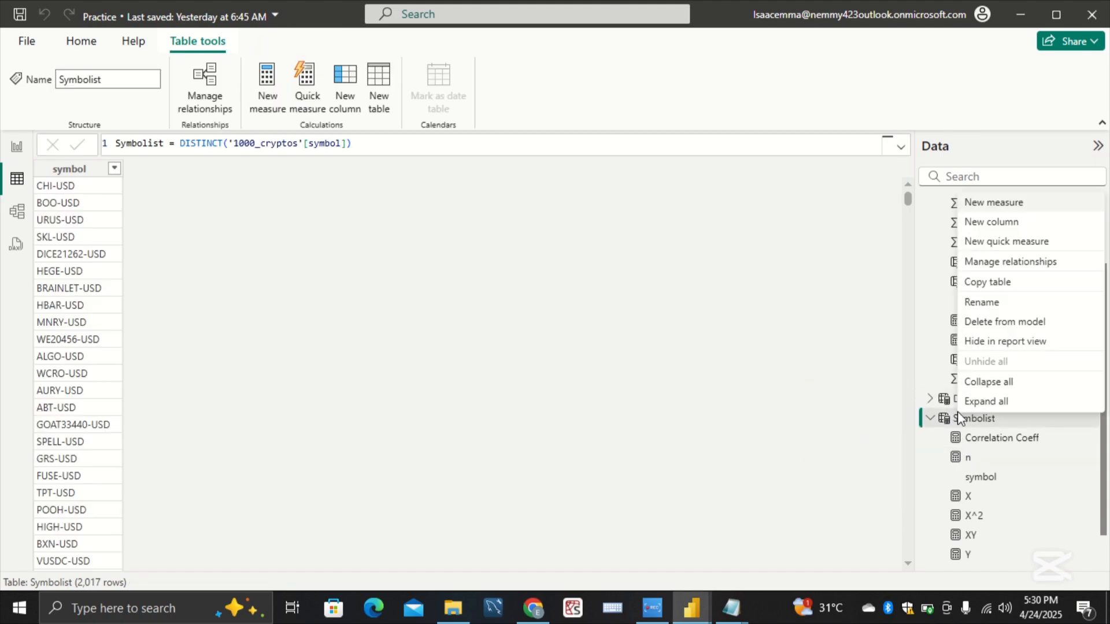
pyautogui.click(1028, 242)
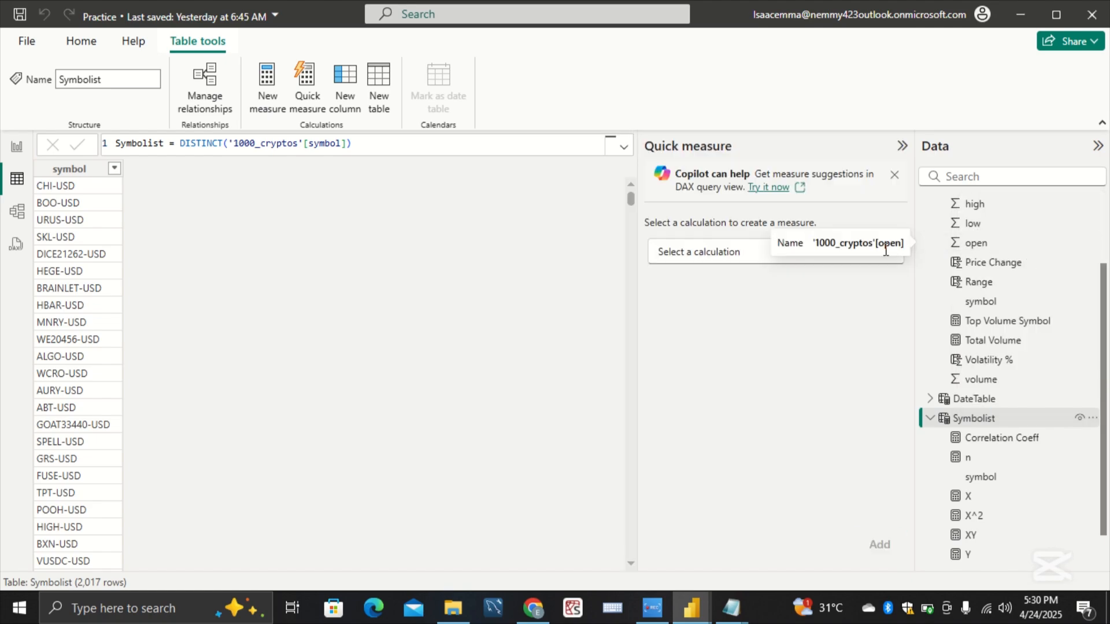
pyautogui.click(738, 254)
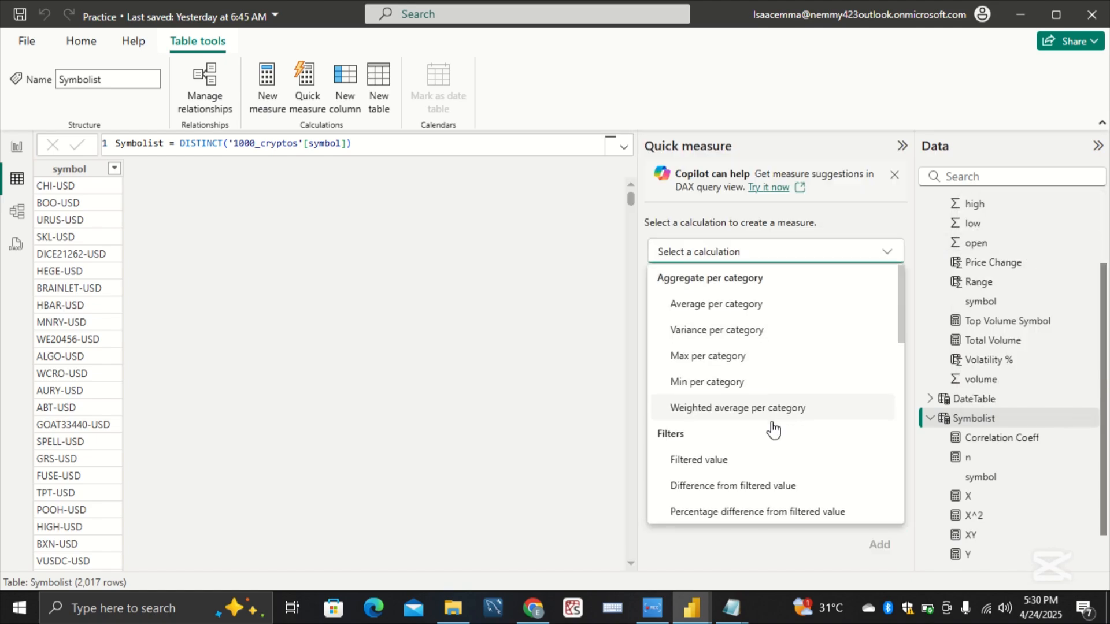
pyautogui.scroll(-10, 773, 429)
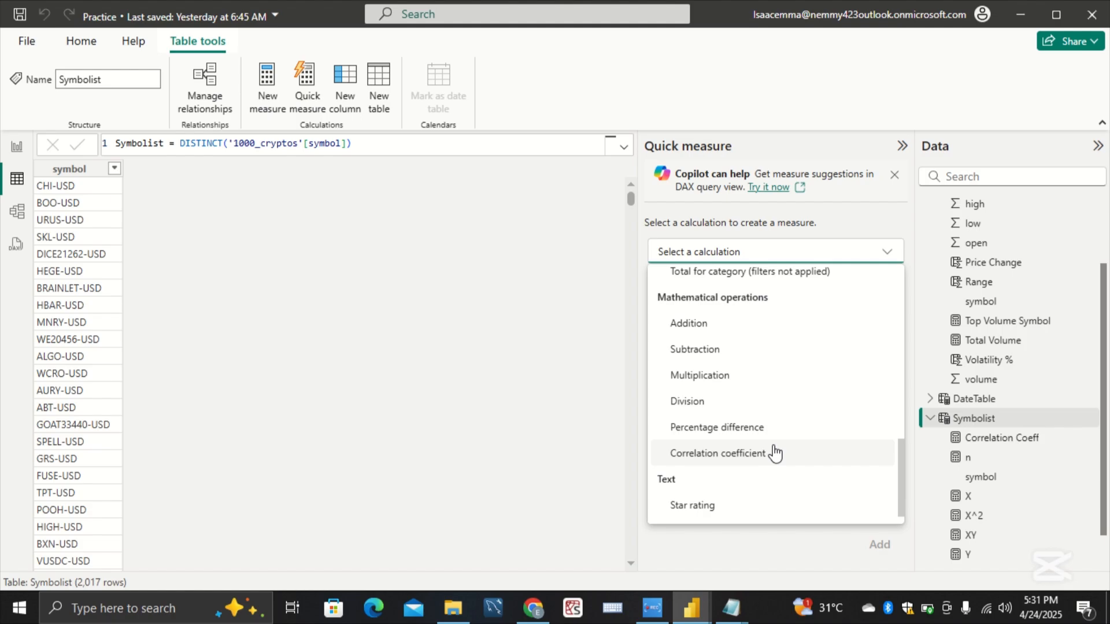
pyautogui.moveTo(683, 617)
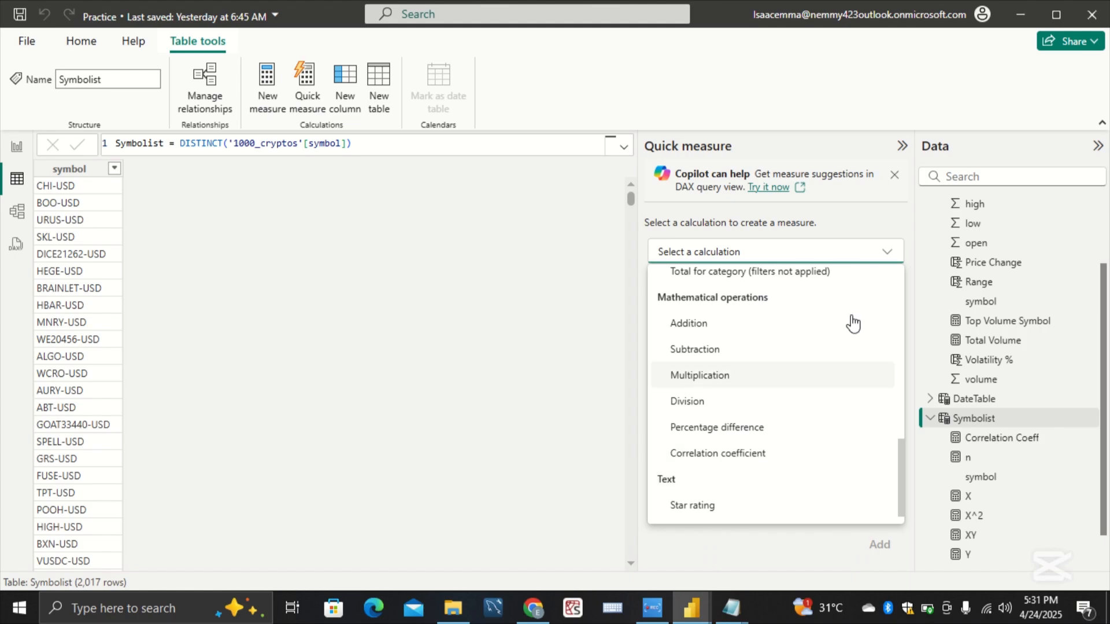
pyautogui.click(902, 153)
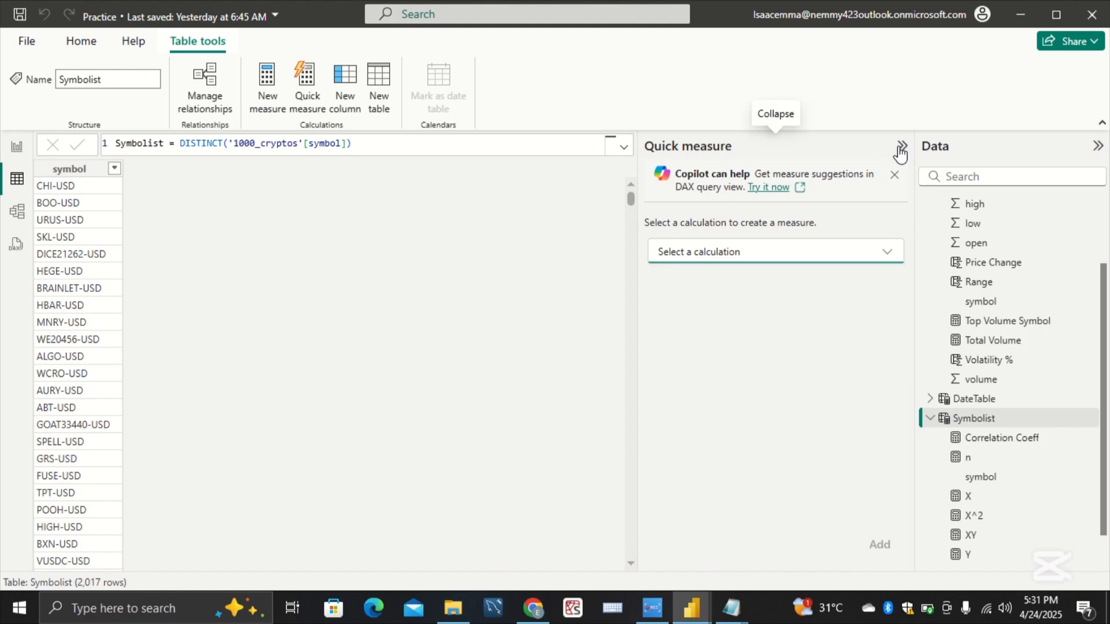
pyautogui.click(900, 149)
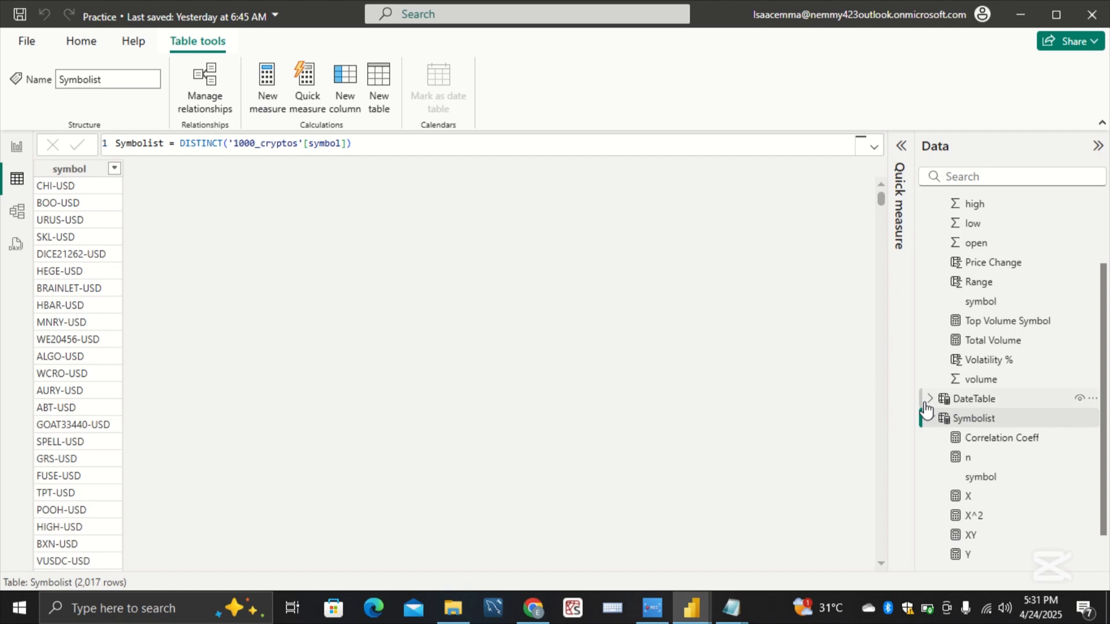
# Step: Return to the blank Page 5 in report view and load the background 5 image as its canvas background
pyautogui.scroll(-1, 928, 412)
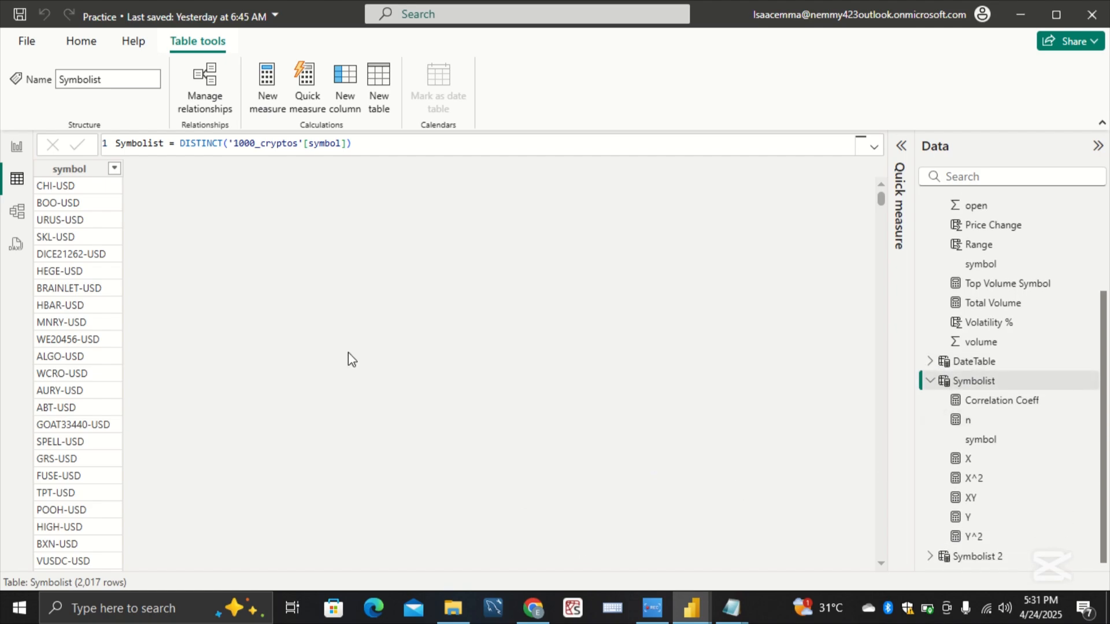
pyautogui.click(17, 148)
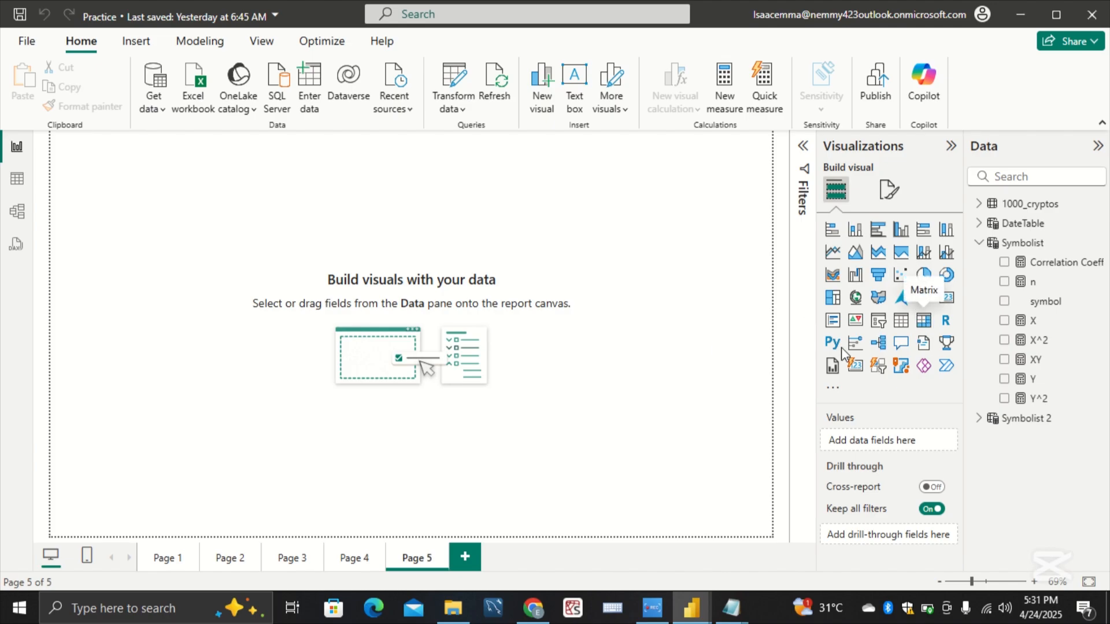
pyautogui.click(889, 191)
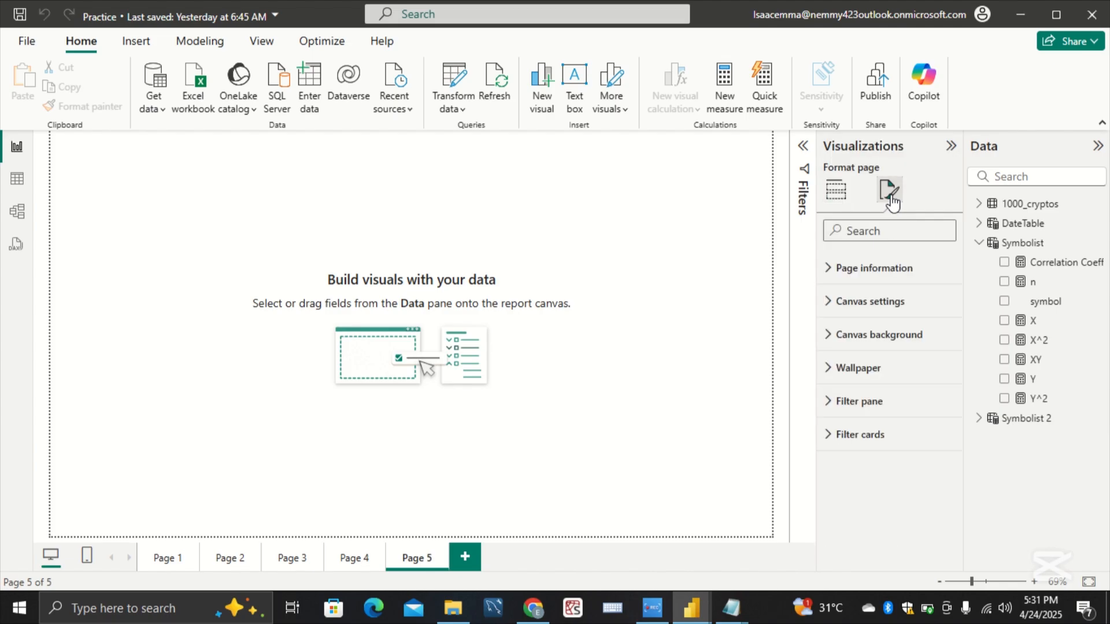
pyautogui.click(911, 338)
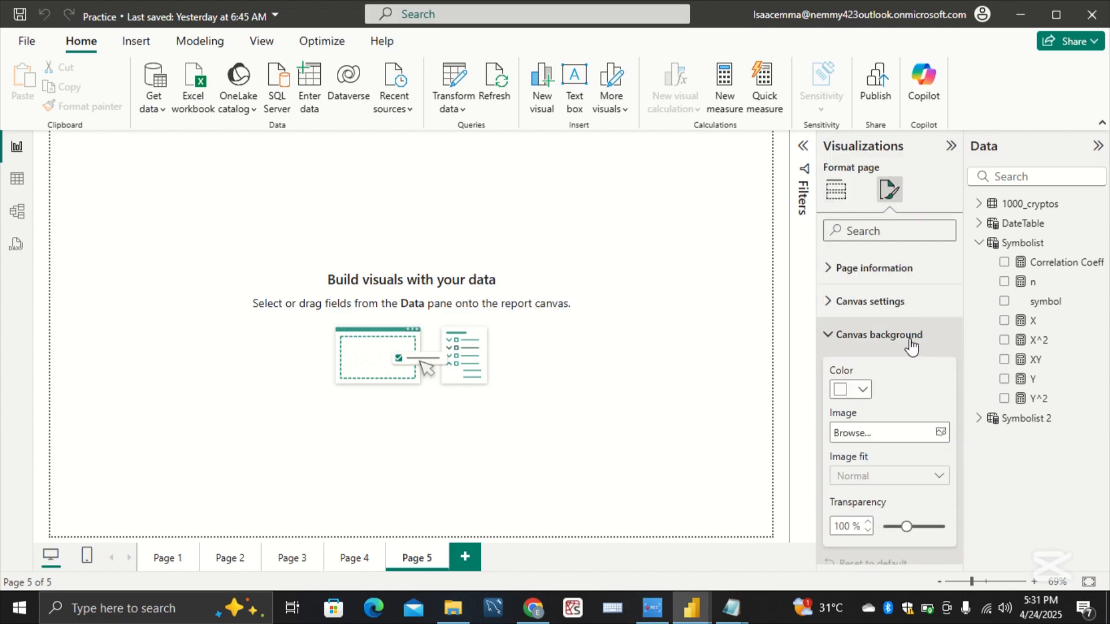
pyautogui.click(940, 432)
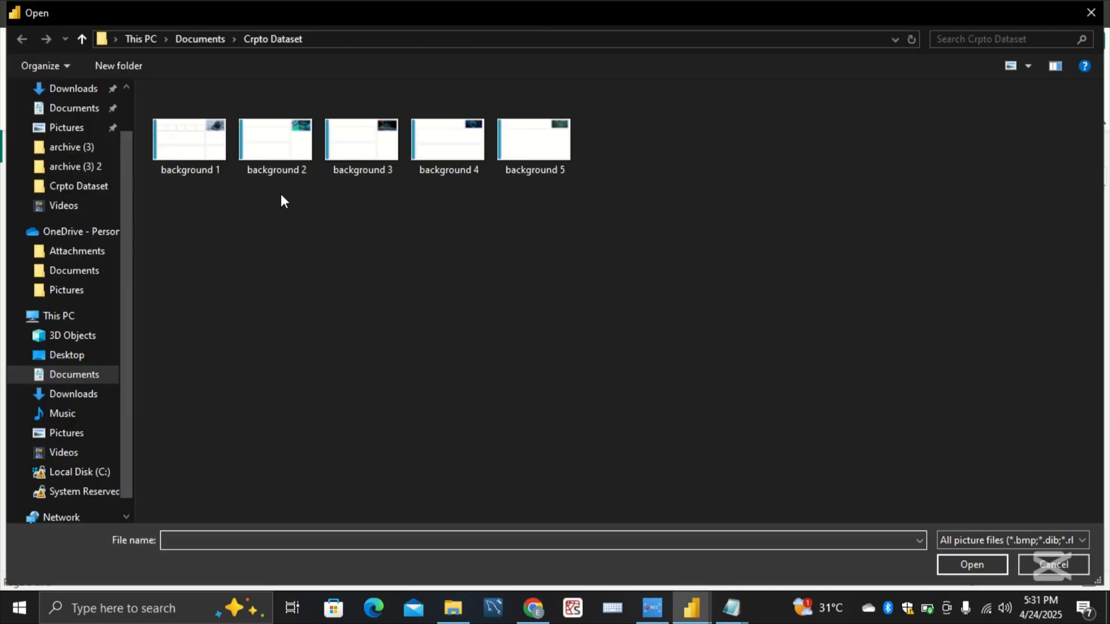
pyautogui.click(563, 154)
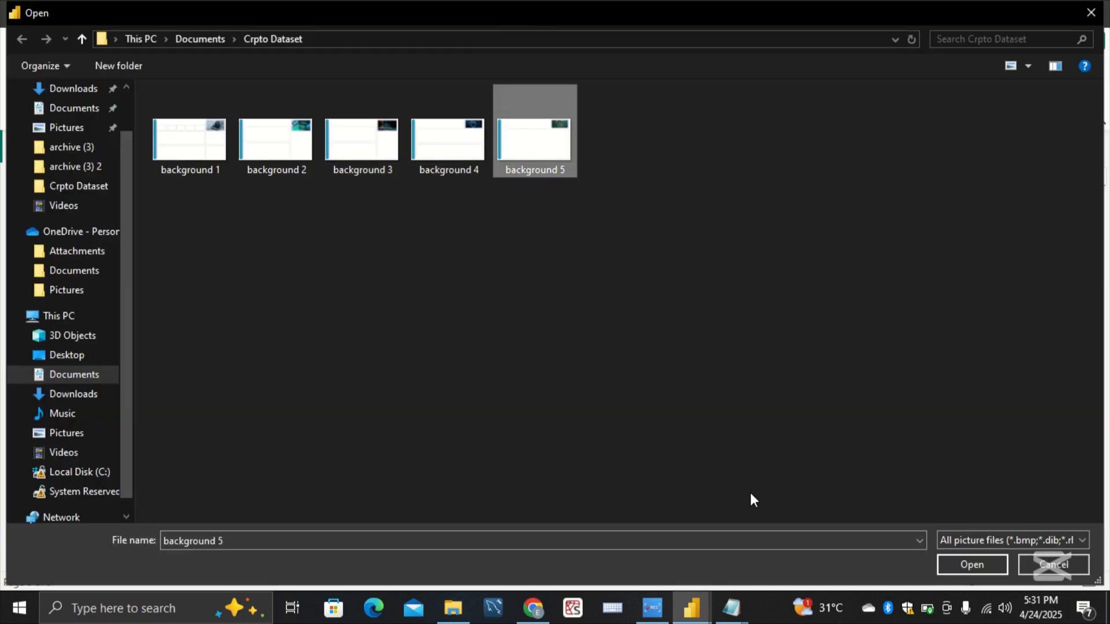
pyautogui.click(959, 560)
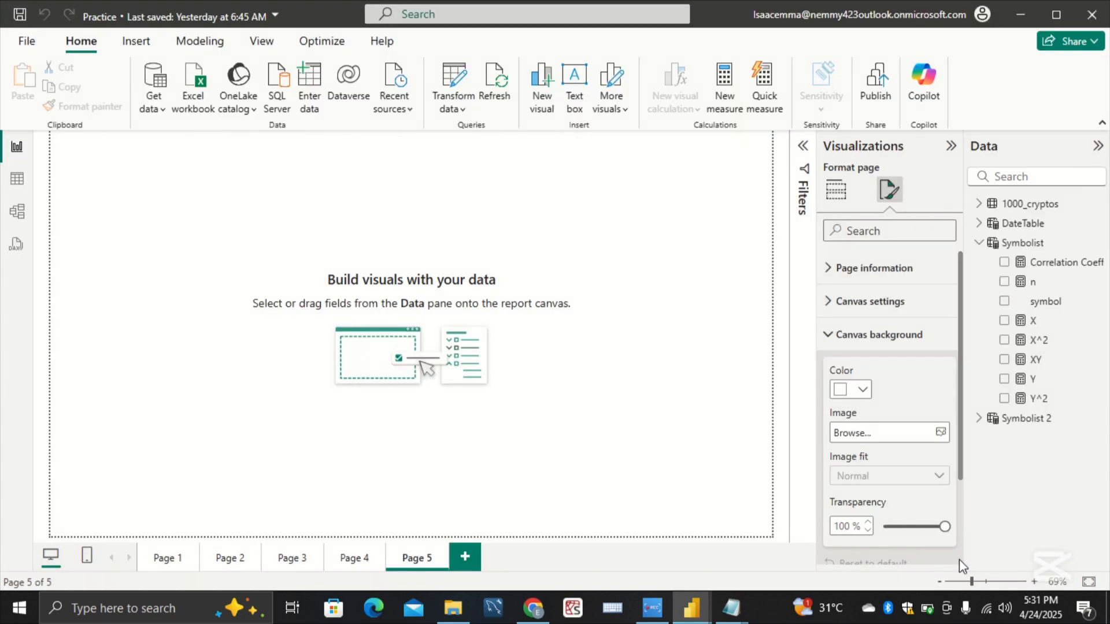
# Step: Set the canvas background's image fit to Fit and its transparency to 0%
pyautogui.click(913, 476)
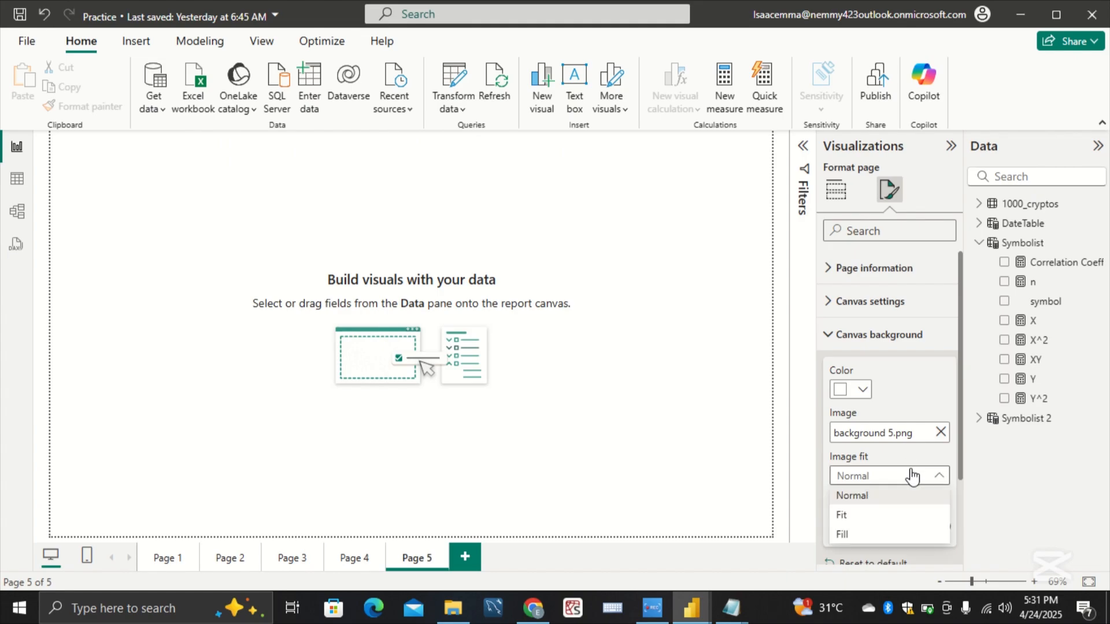
pyautogui.click(914, 515)
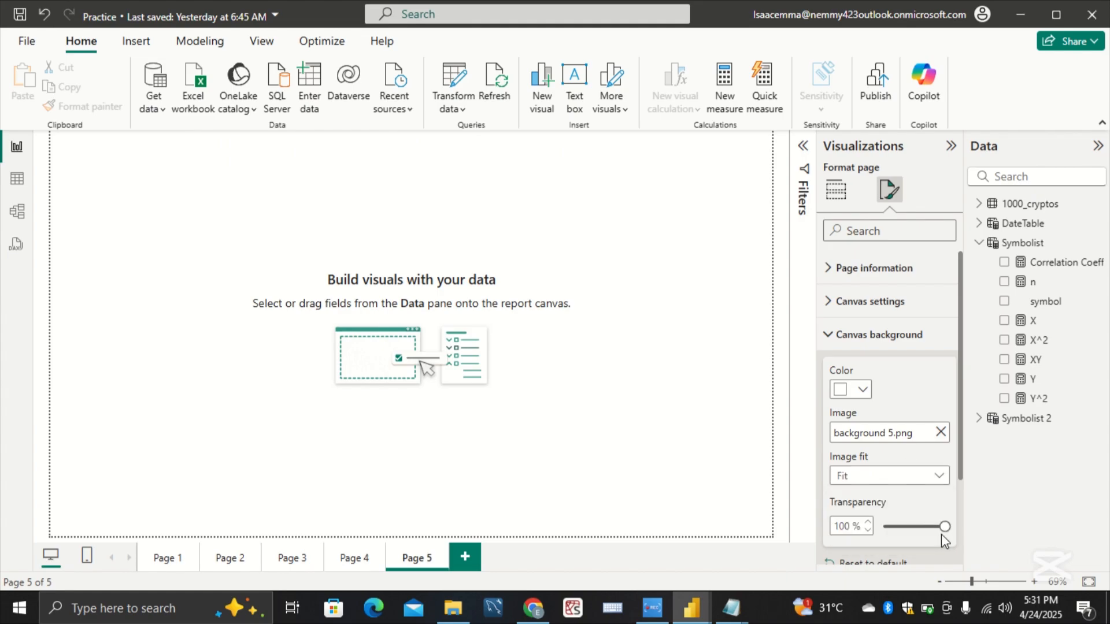
pyautogui.moveTo(943, 523); pyautogui.dragTo(868, 539)
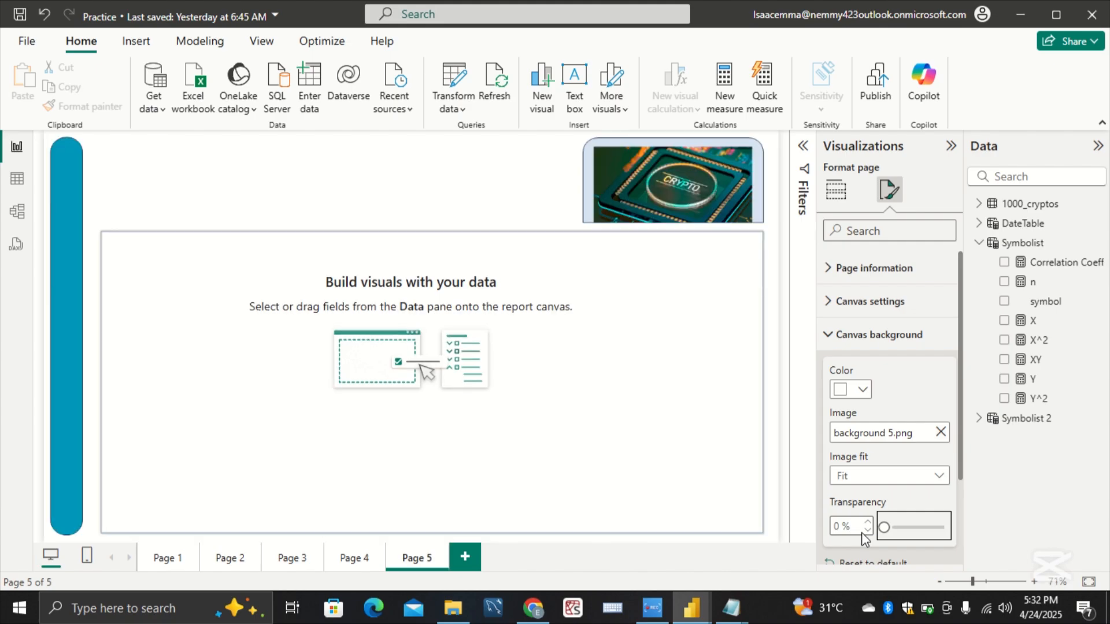
# Step: Add a Matrix visual to Page 5, sized to fill the large framed area below the crypto banner
pyautogui.click(836, 191)
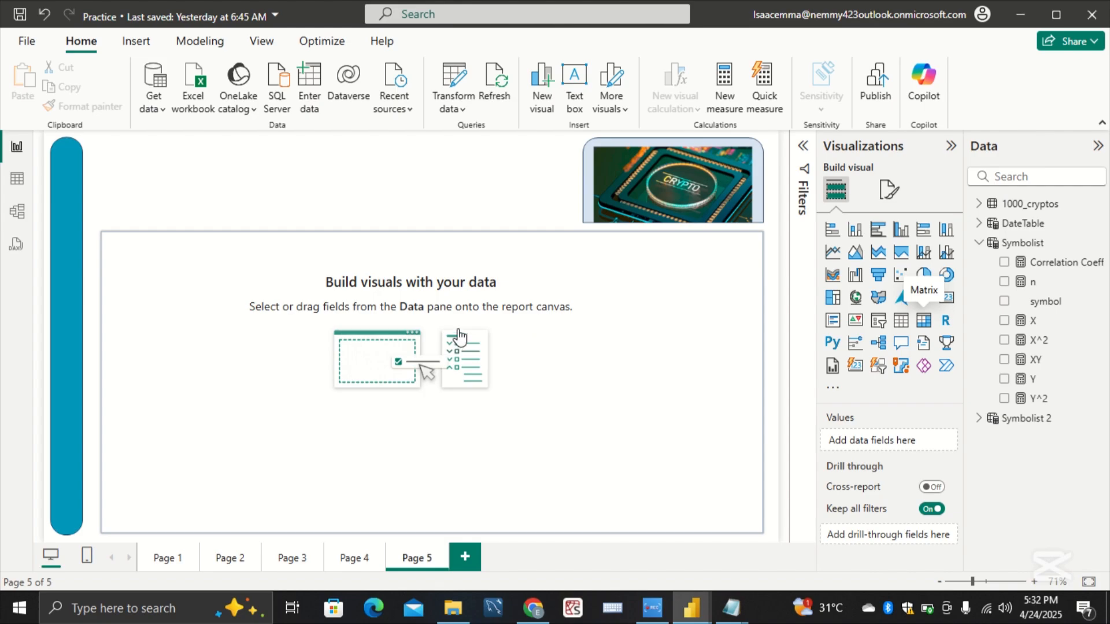
pyautogui.moveTo(184, 255); pyautogui.dragTo(744, 525)
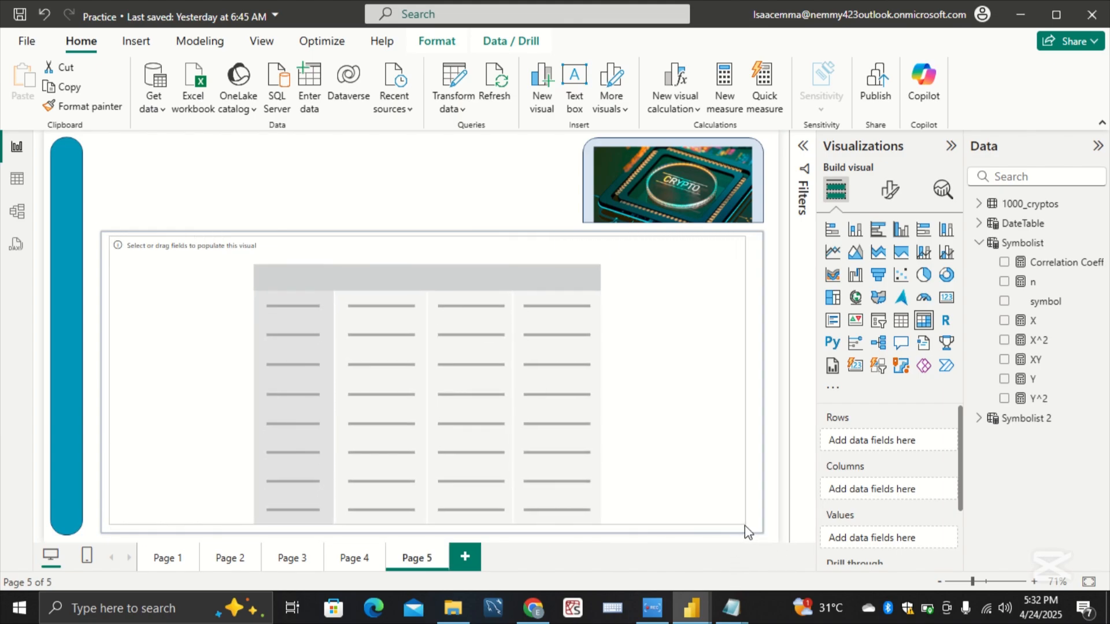
pyautogui.click(775, 352)
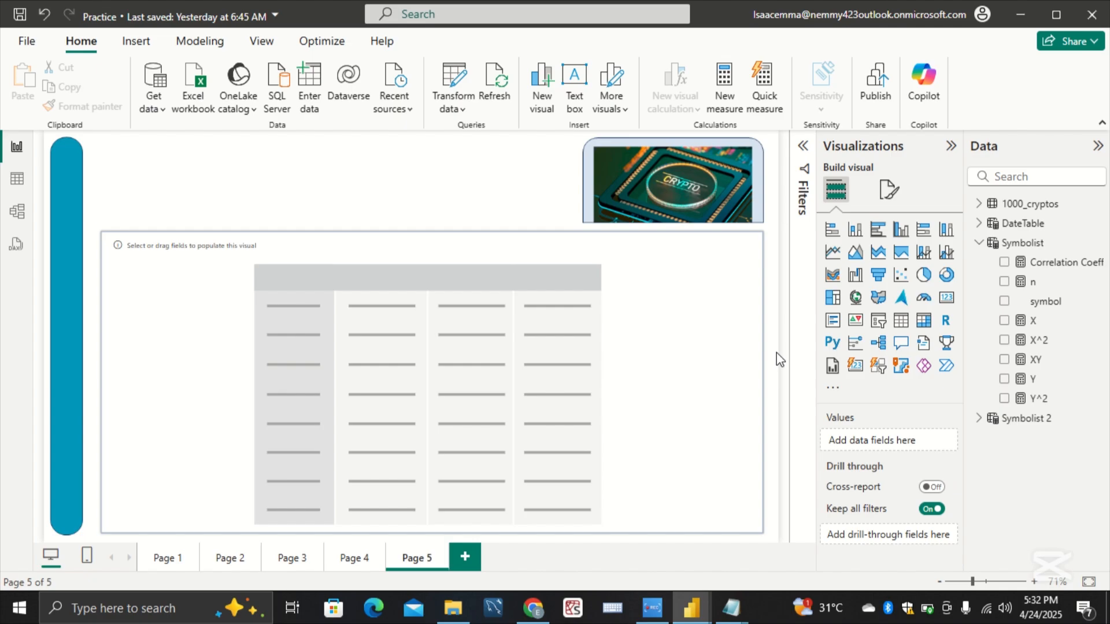
pyautogui.click(708, 382)
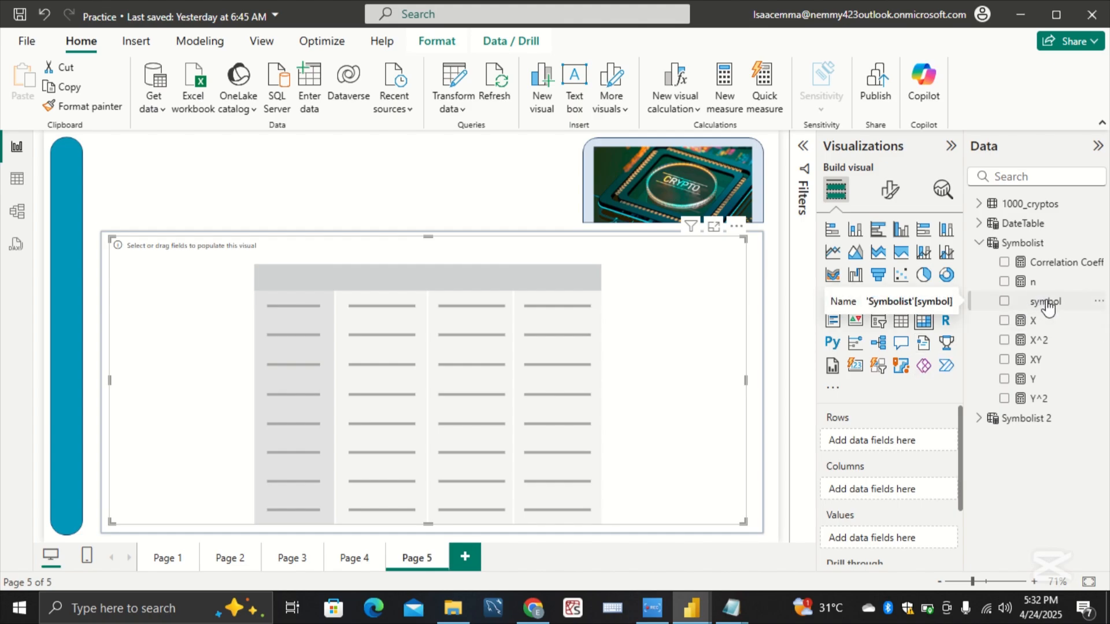
# Step: Assign the Symbolist symbol field to the matrix rows and the Symbolist 2 symbol field to its columns
pyautogui.moveTo(1048, 307); pyautogui.dragTo(896, 445)
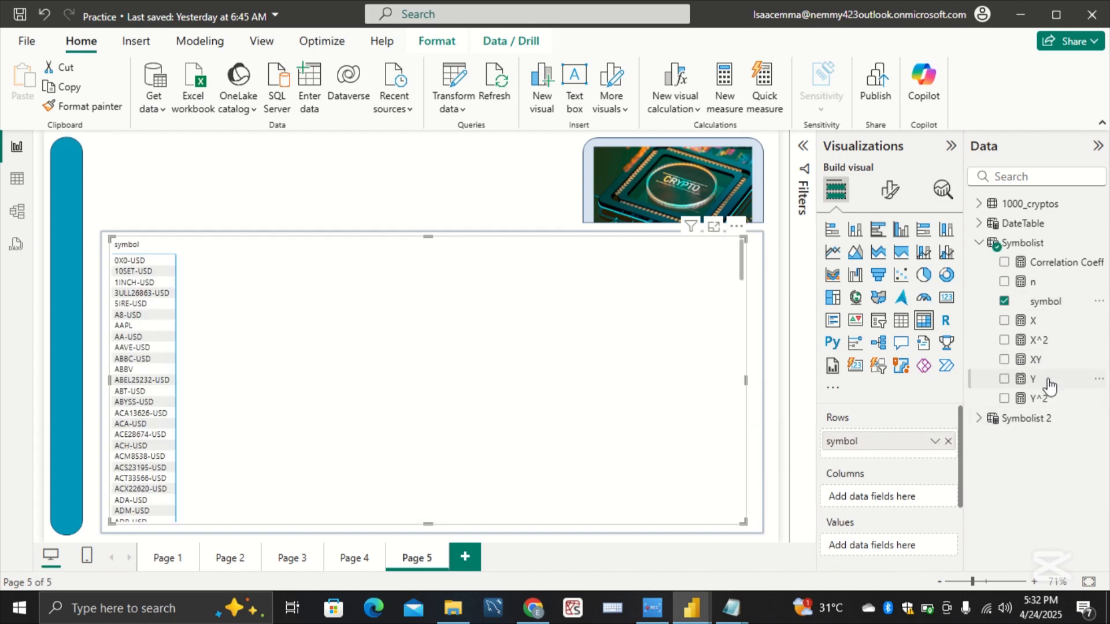
pyautogui.click(979, 422)
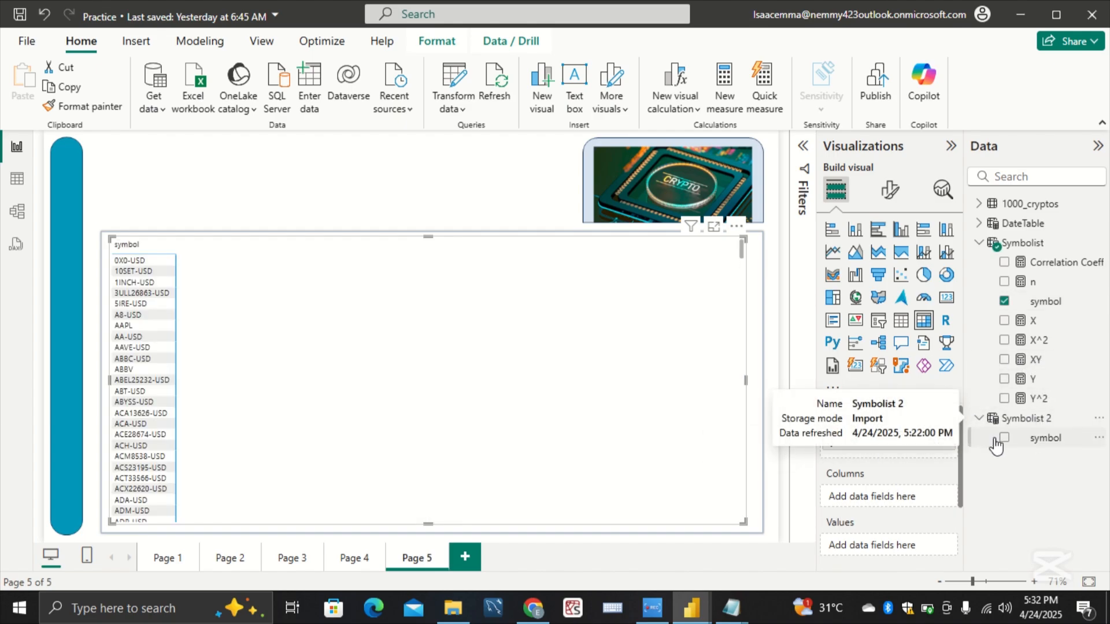
pyautogui.moveTo(1023, 443); pyautogui.dragTo(894, 496)
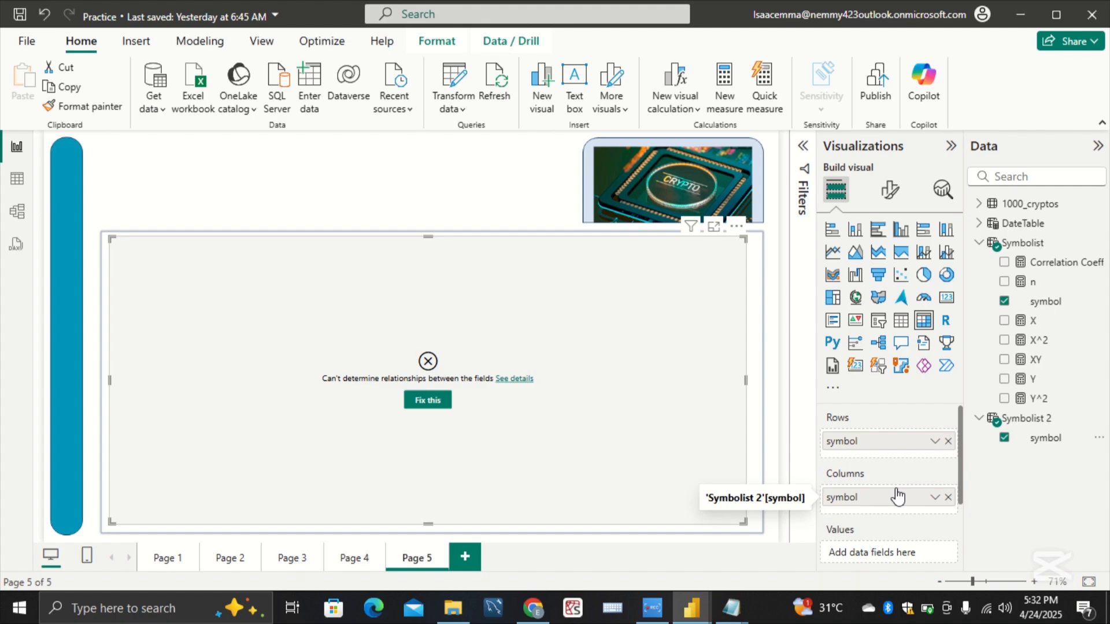
# Step: Assign the Correlation Coeff measure from Symbolist to the matrix values
pyautogui.scroll(-3, 900, 481)
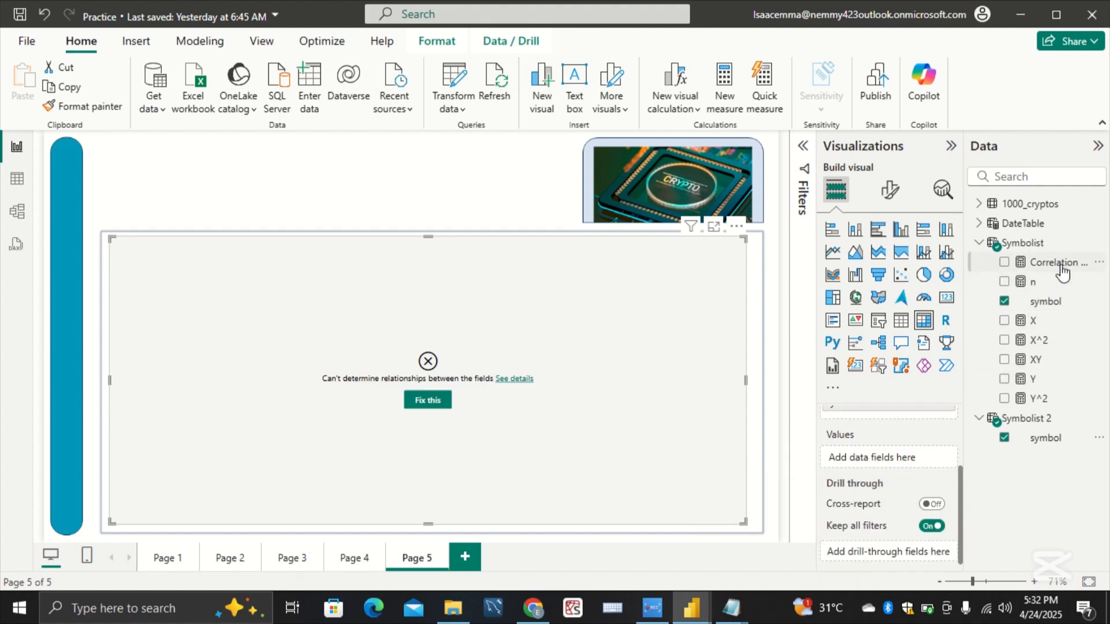
pyautogui.moveTo(1063, 272); pyautogui.dragTo(905, 462)
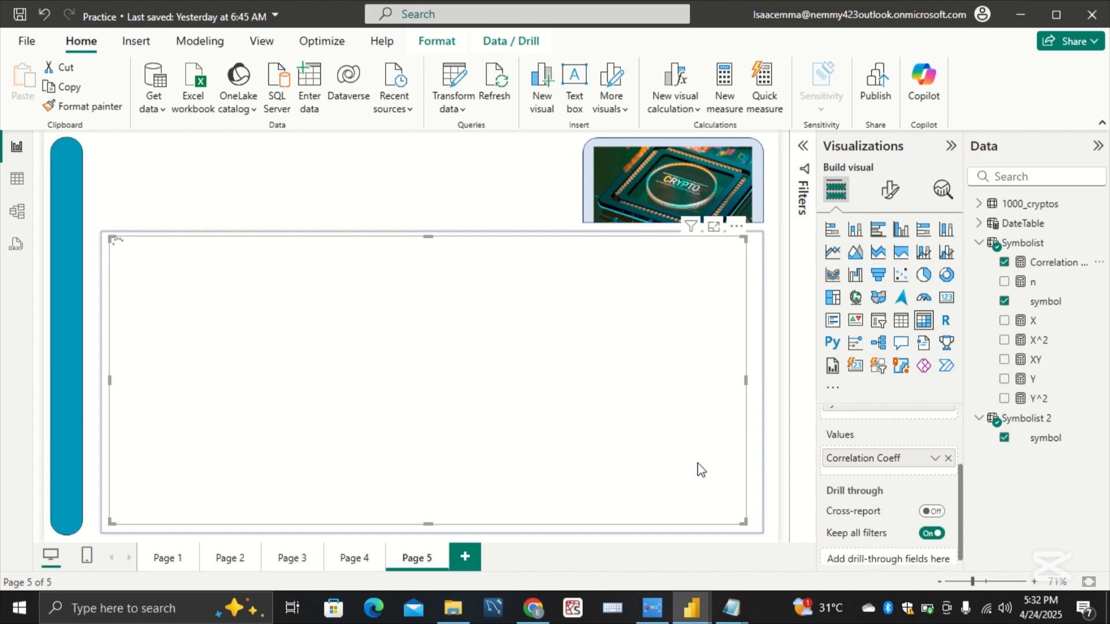
# Step: Filter the matrix's first symbol field with basic filtering to include AVAX-USD and BNB-USD
pyautogui.click(803, 152)
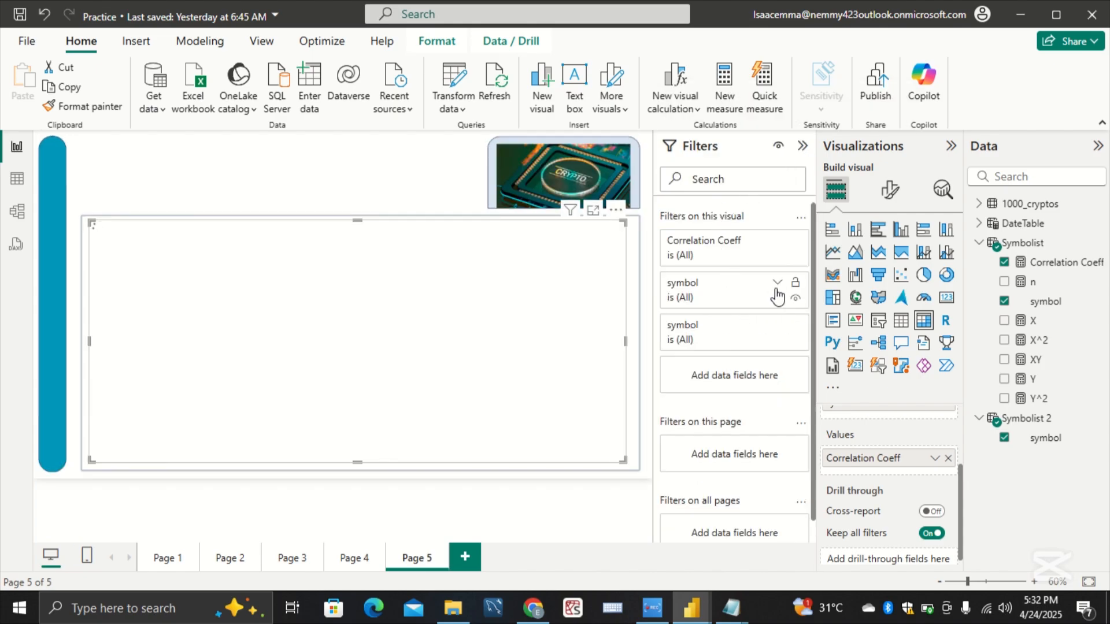
pyautogui.click(777, 288)
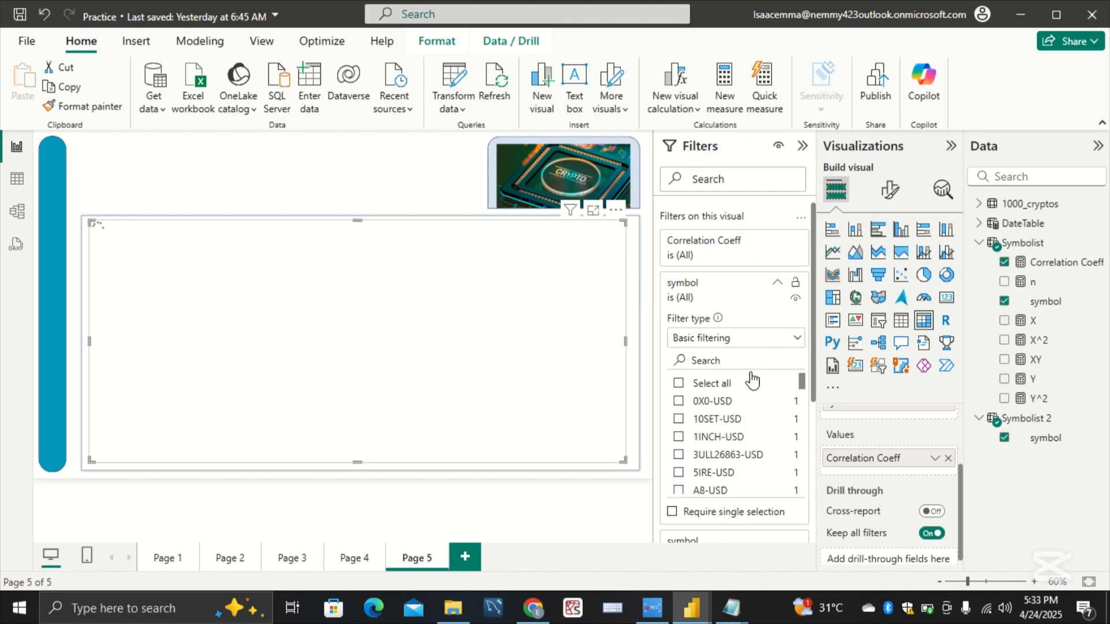
pyautogui.click(750, 360)
pyautogui.write('AVAX')
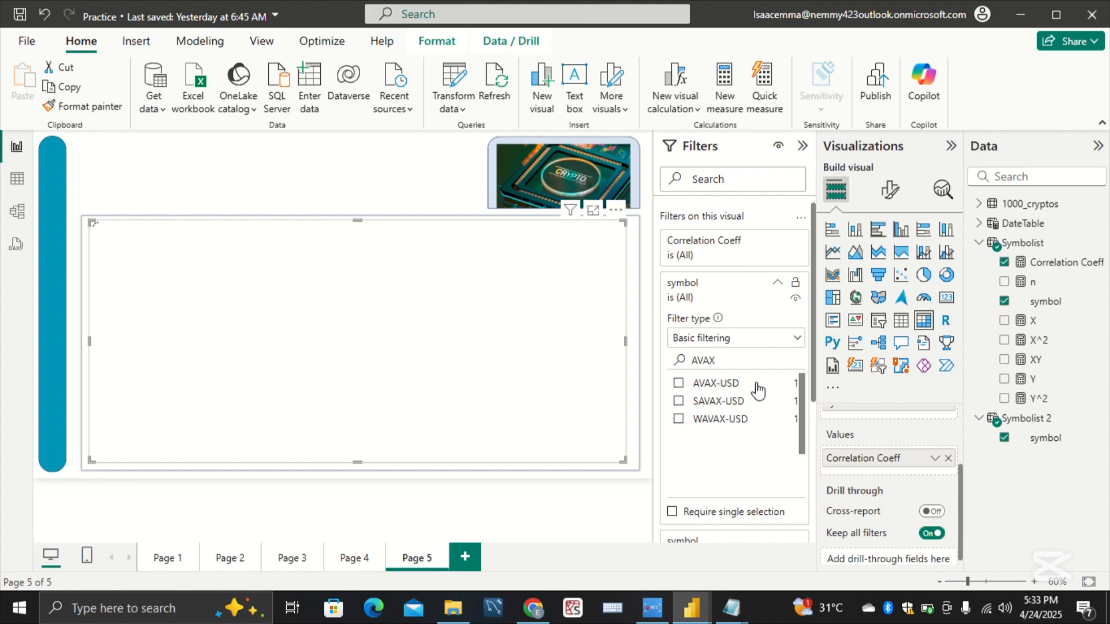
pyautogui.click(732, 384)
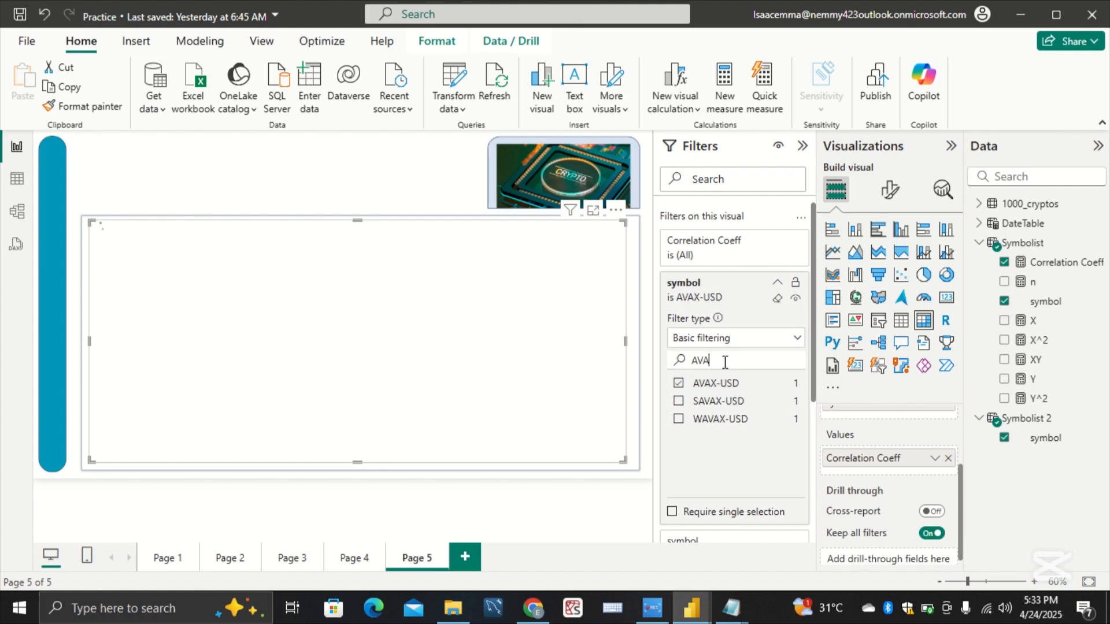
pyautogui.press('BackSpace')
pyautogui.press('BackSpace')
pyautogui.press('BackSpace')
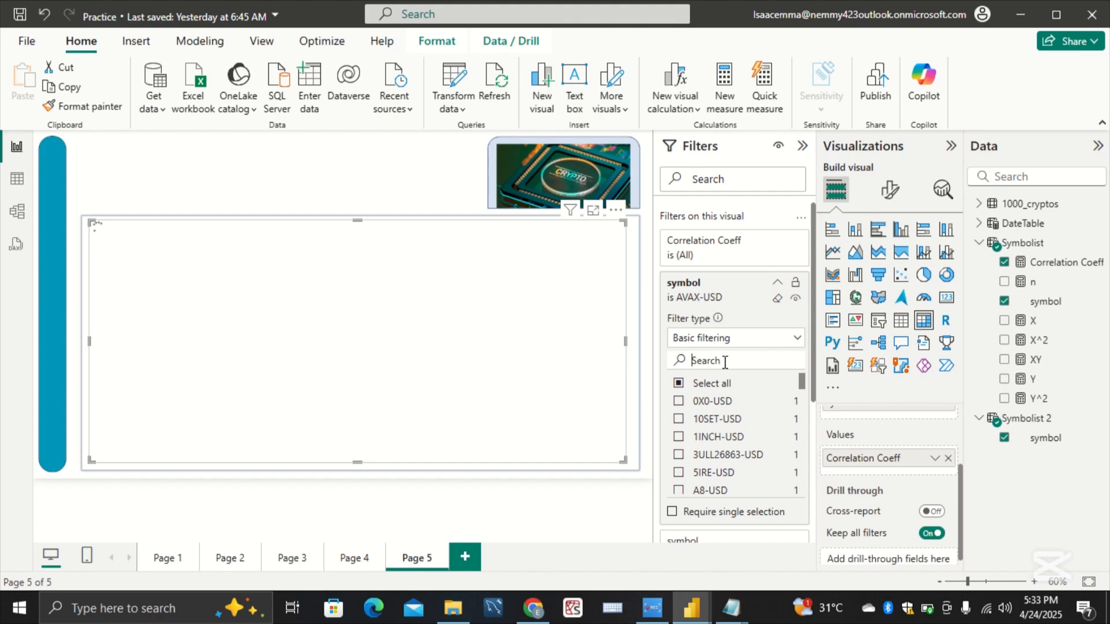
pyautogui.write('BNB')
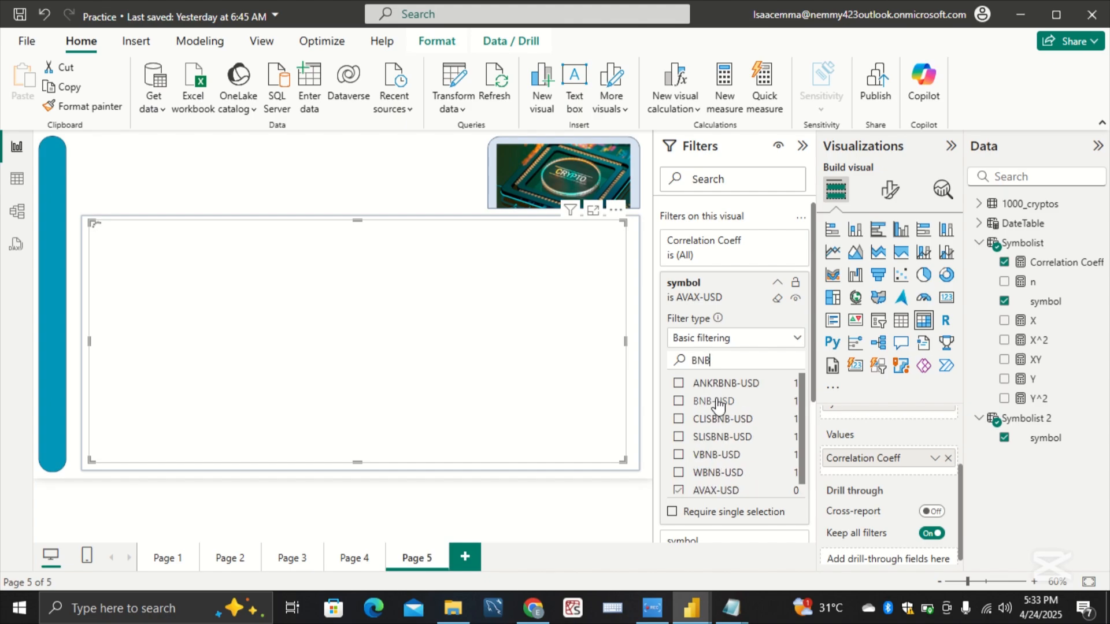
pyautogui.click(717, 402)
pyautogui.press('BackSpace')
pyautogui.press('BackSpace')
pyautogui.write('BTC')
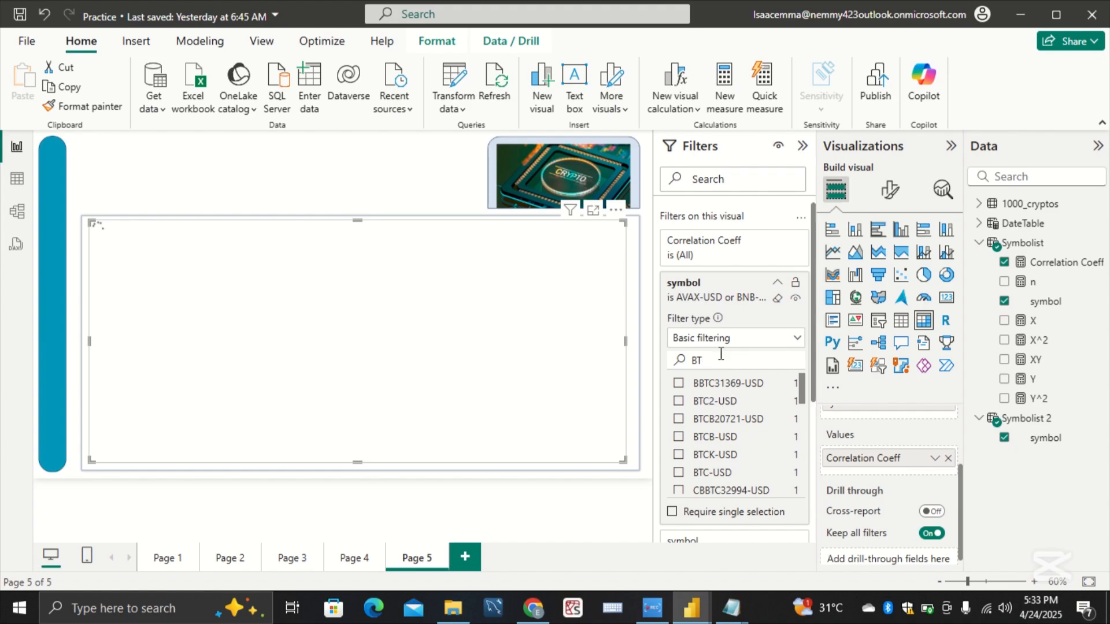
pyautogui.press('BackSpace')
pyautogui.press('BackSpace')
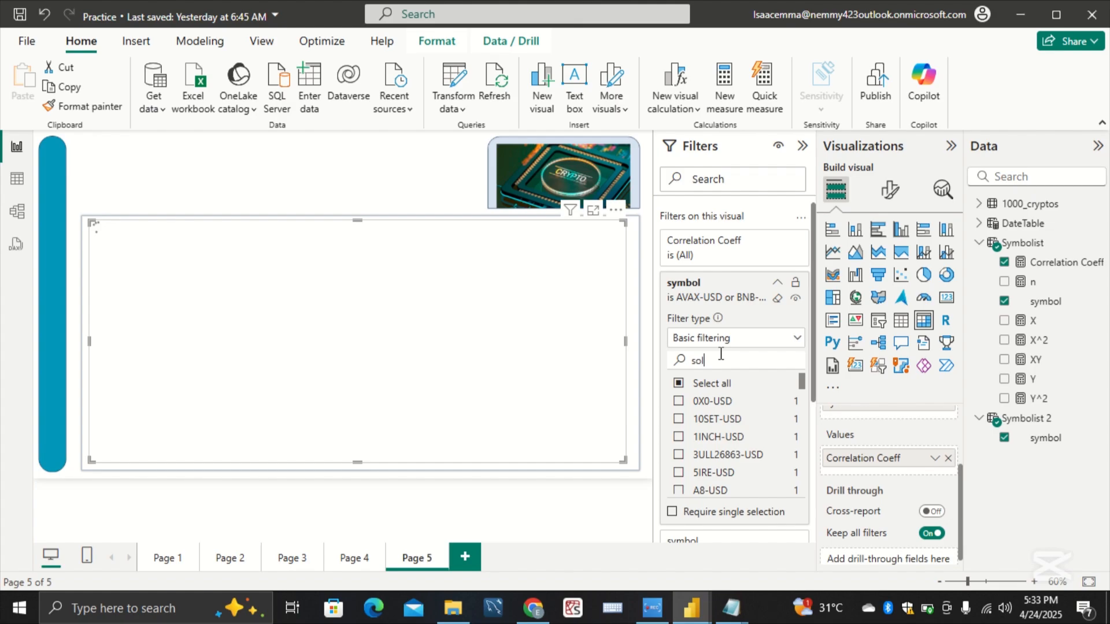
# Step: Add SOL-USD and TRX-USD to the selected values in the matrix's first symbol filter
pyautogui.write('sol')
pyautogui.scroll(-3, 729, 448)
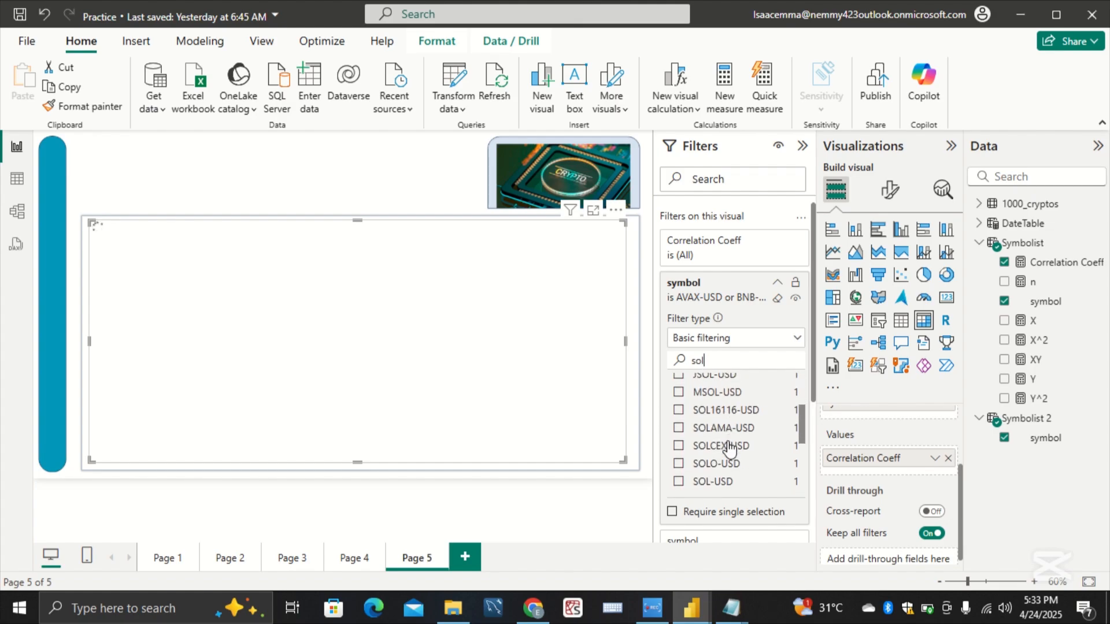
pyautogui.click(725, 480)
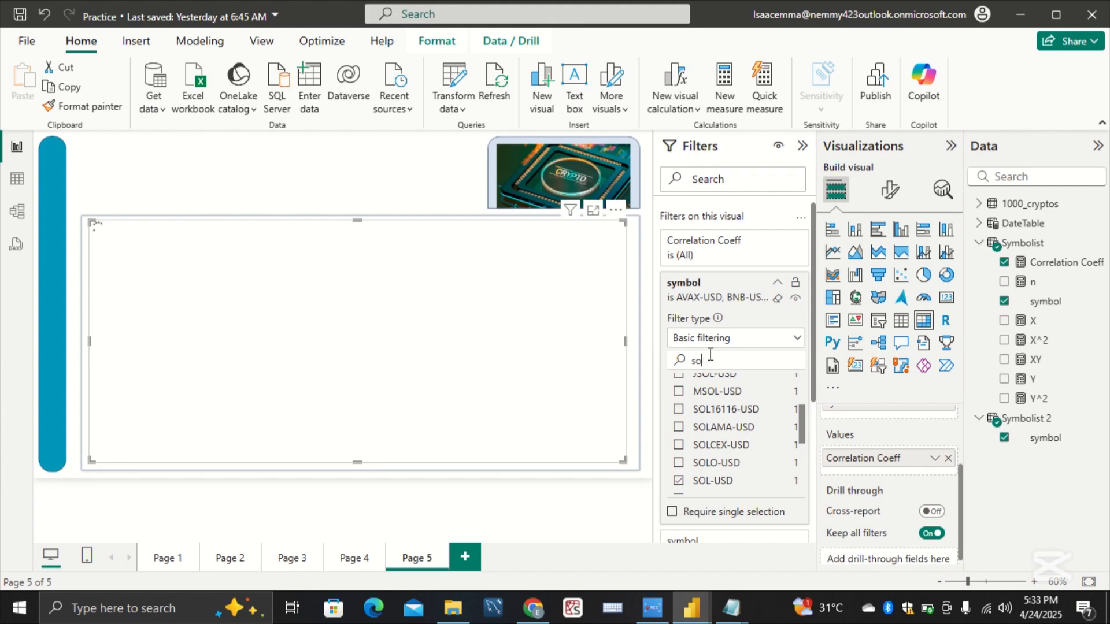
pyautogui.press('BackSpace')
pyautogui.press('BackSpace')
pyautogui.write('trx')
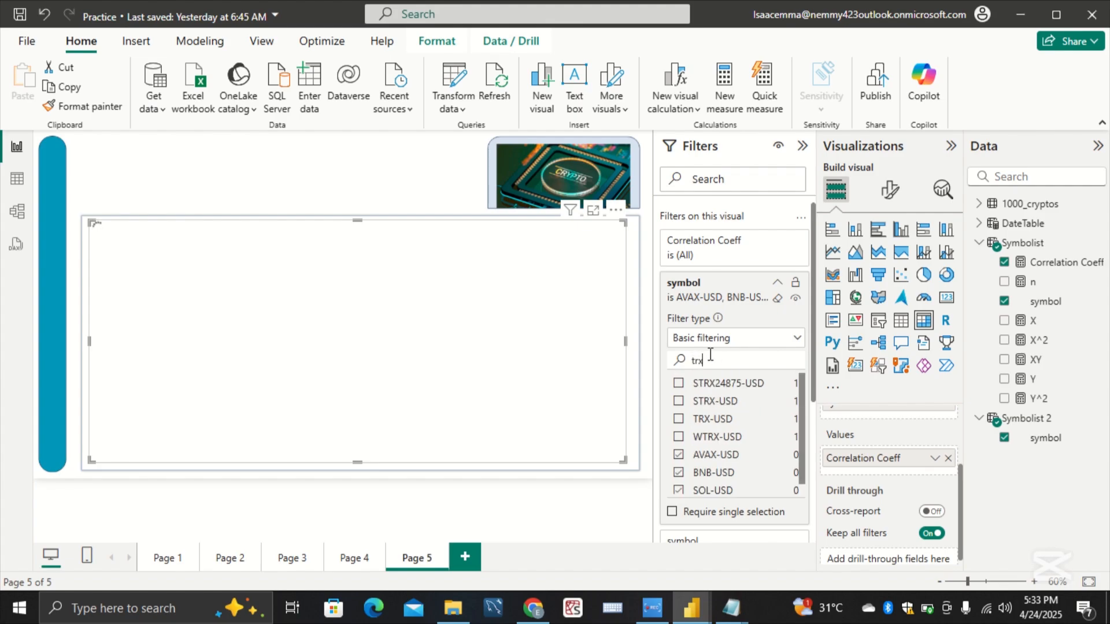
pyautogui.click(726, 420)
# Step: Include GOLD in the matrix's first symbol filter and clear the value search
pyautogui.press('BackSpace')
pyautogui.press('BackSpace')
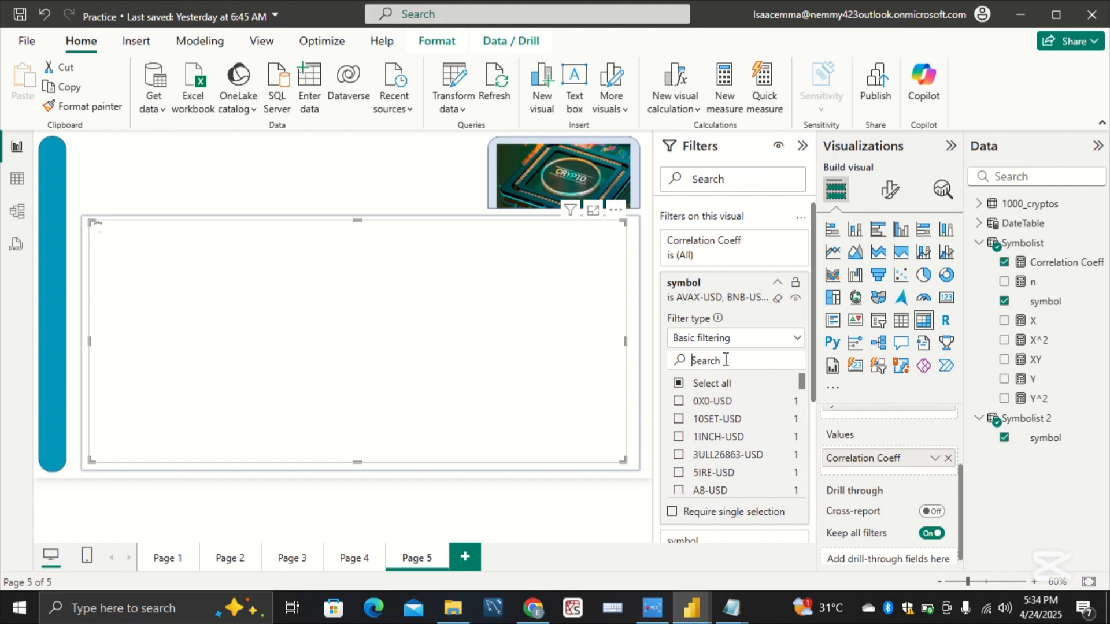
pyautogui.write('gold')
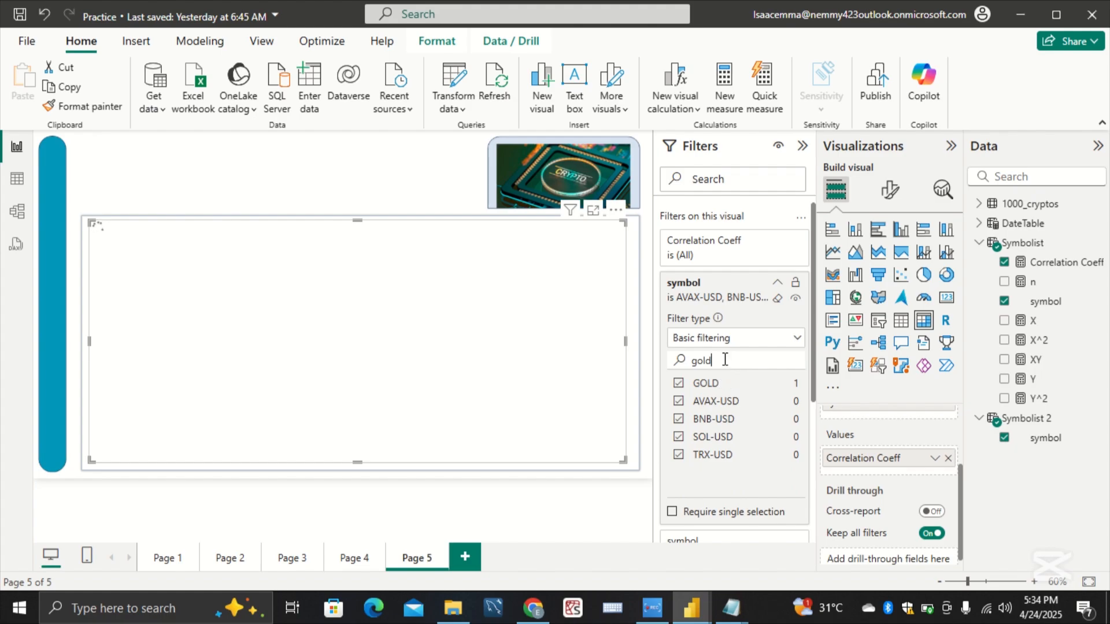
pyautogui.press('BackSpace')
pyautogui.press('BackSpace')
pyautogui.press('BackSpace')
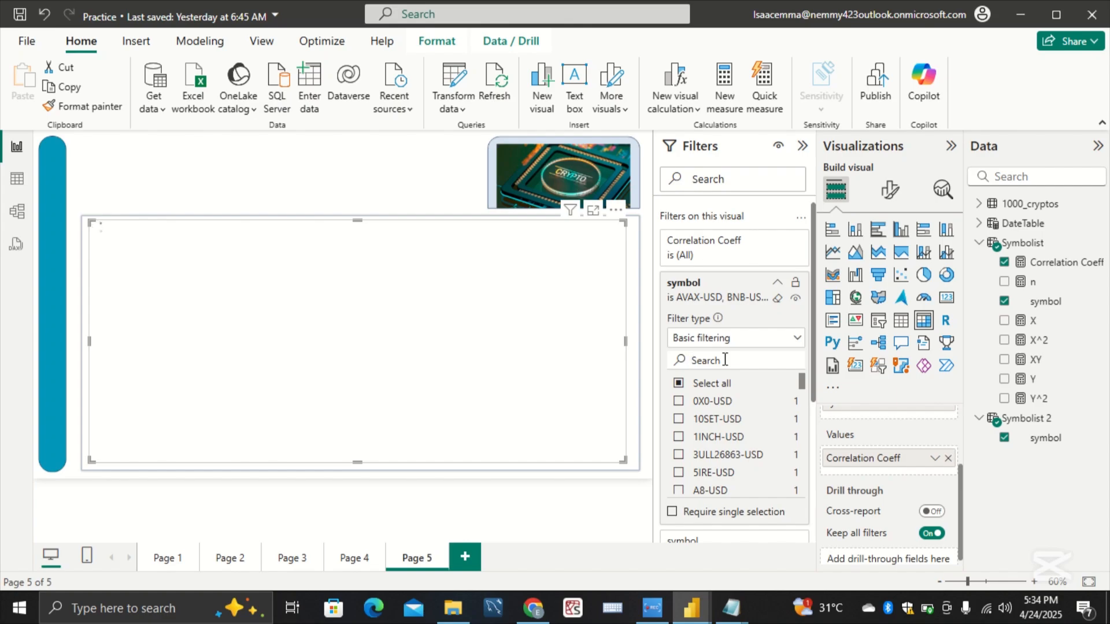
pyautogui.write('dgo')
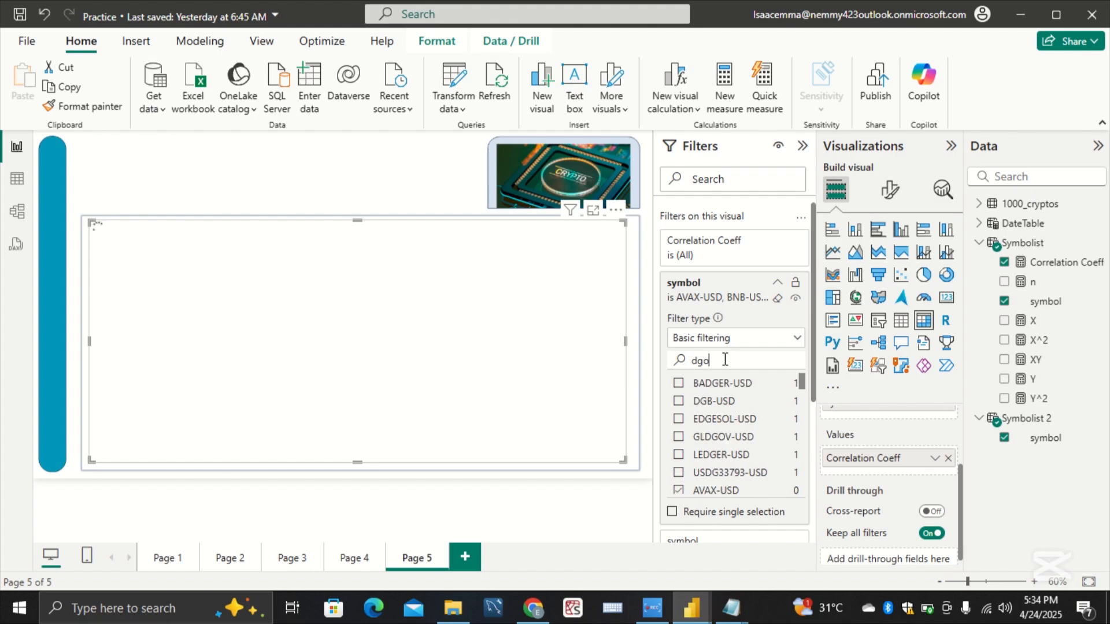
pyautogui.press('BackSpace')
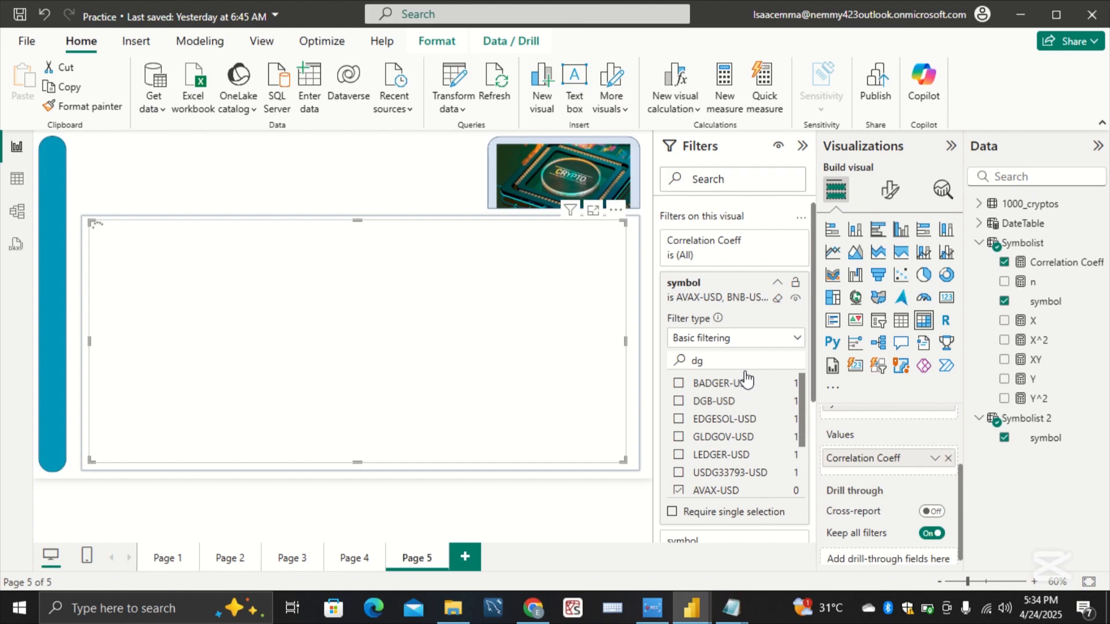
pyautogui.press('BackSpace')
pyautogui.write('or')
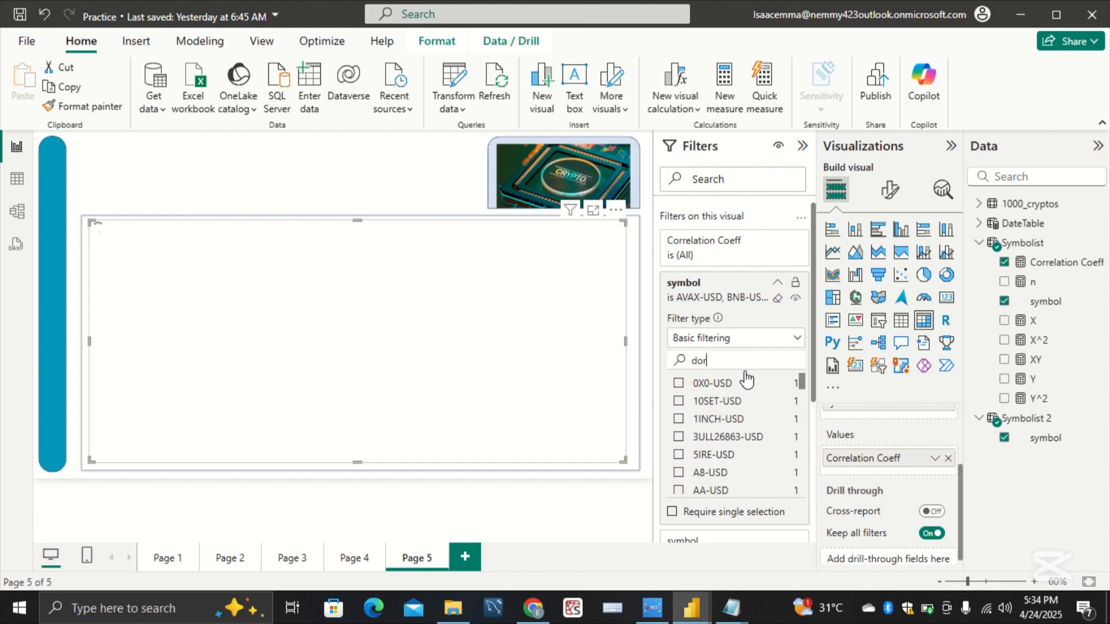
pyautogui.write('g')
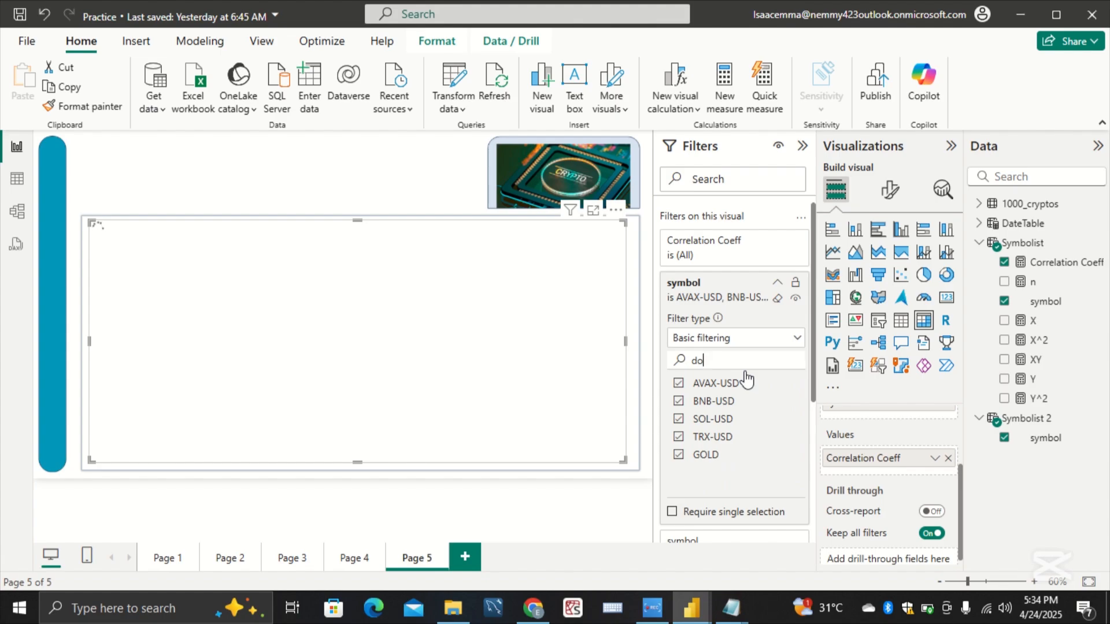
pyautogui.press('BackSpace')
pyautogui.press('BackSpace')
pyautogui.write('gor')
pyautogui.press('BackSpace')
pyautogui.press('BackSpace')
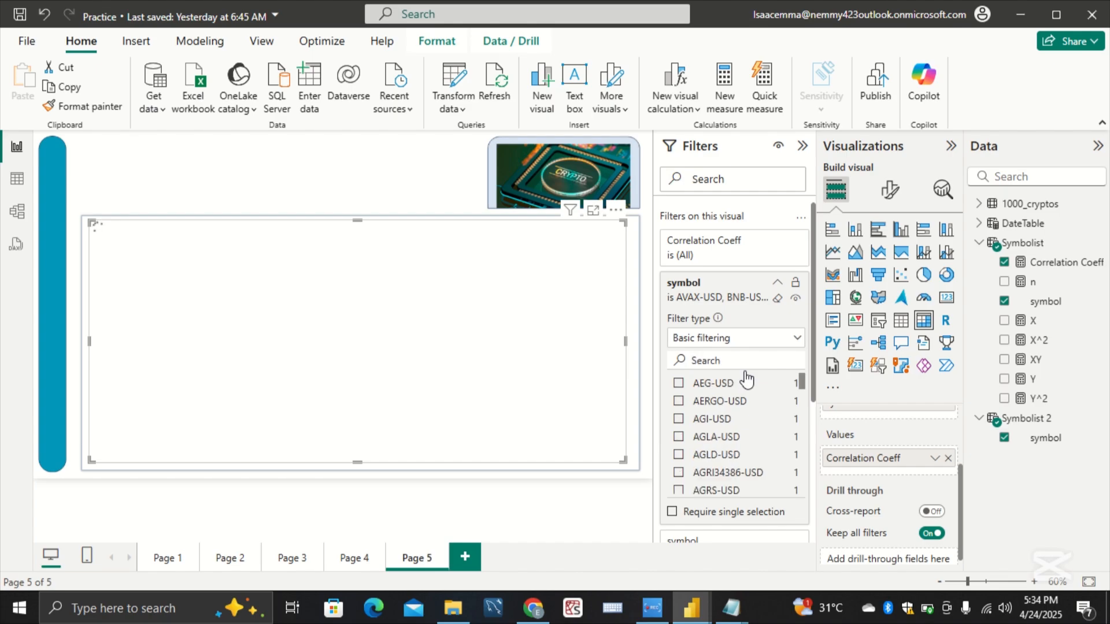
pyautogui.write('dg')
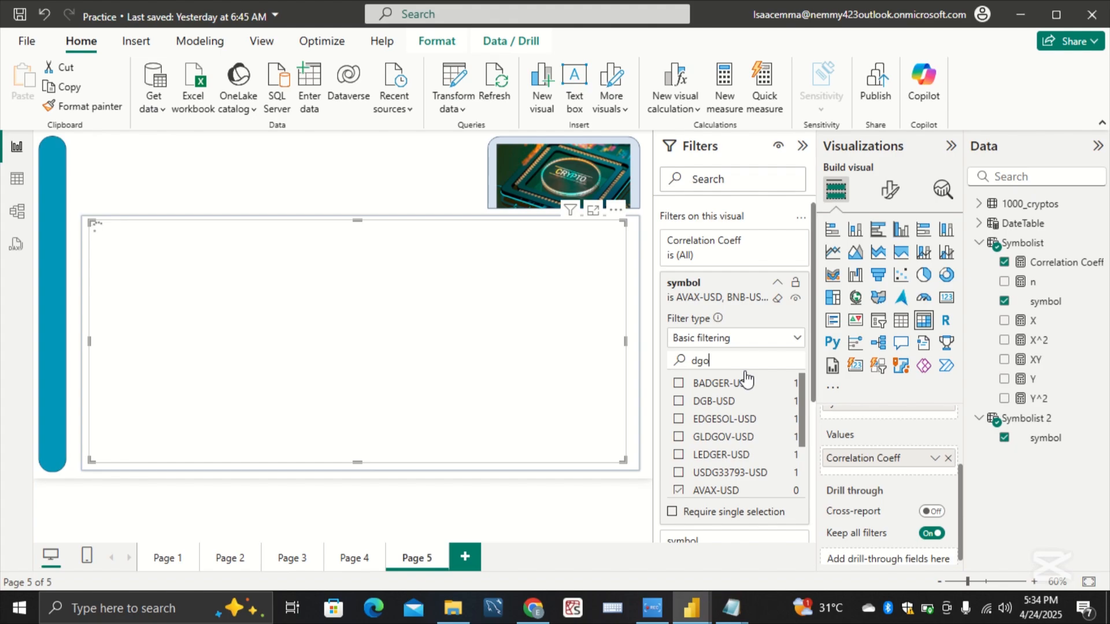
pyautogui.press('BackSpace')
pyautogui.press('BackSpace')
pyautogui.press('BackSpace')
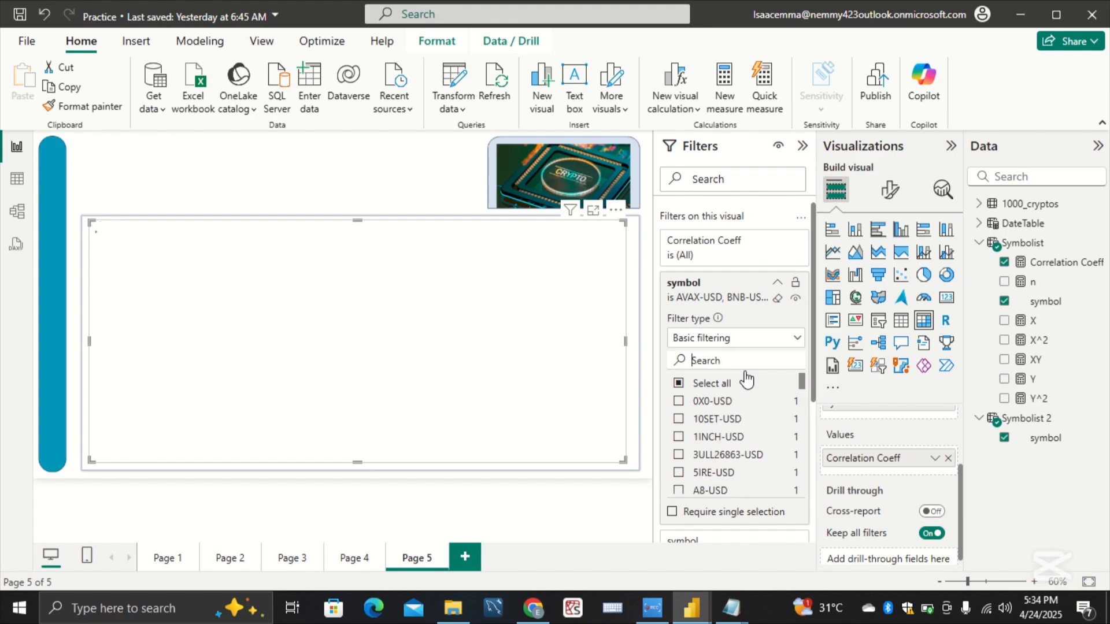
# Step: Include NVDA in the matrix's first symbol filter and clear the value search
pyautogui.write('nvda')
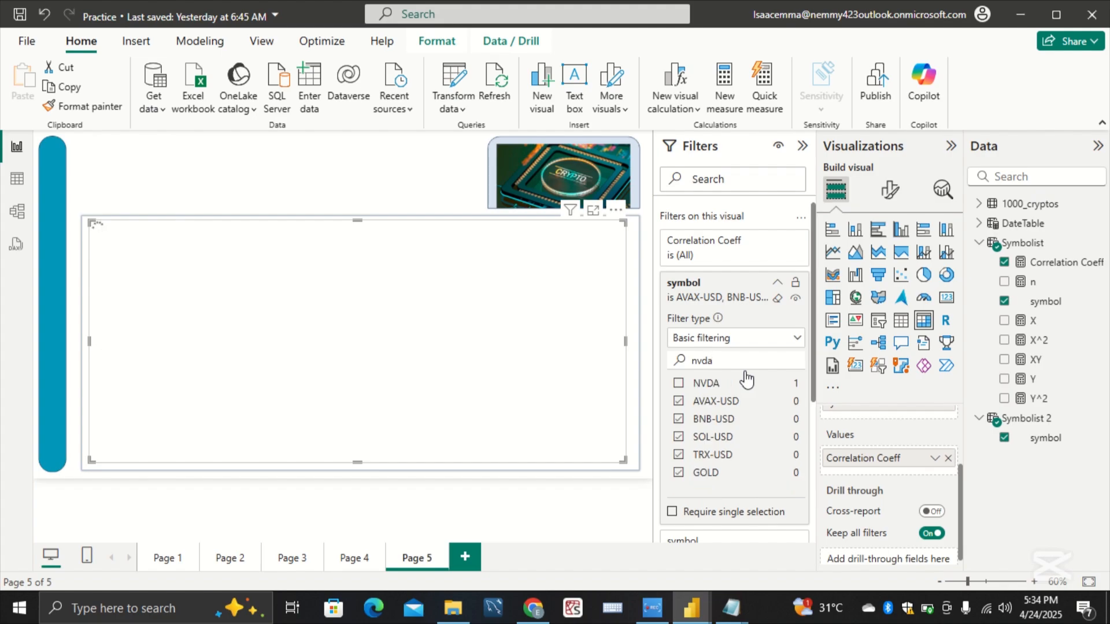
pyautogui.click(747, 384)
pyautogui.click(738, 357)
pyautogui.press('BackSpace')
pyautogui.press('BackSpace')
pyautogui.press('BackSpace')
pyautogui.press('BackSpace')
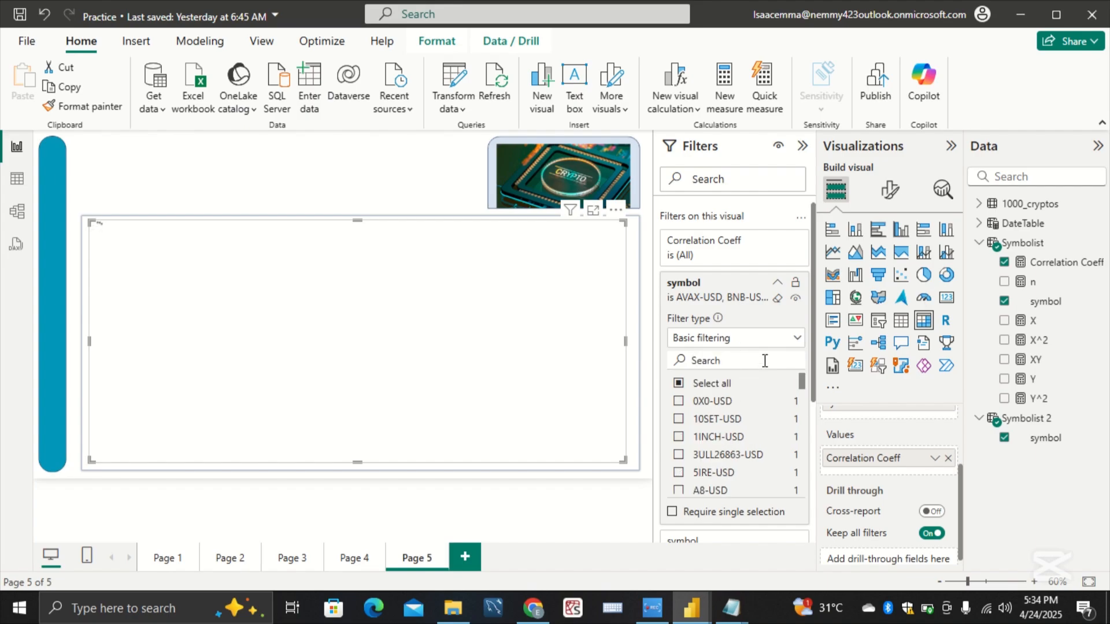
pyautogui.click(777, 284)
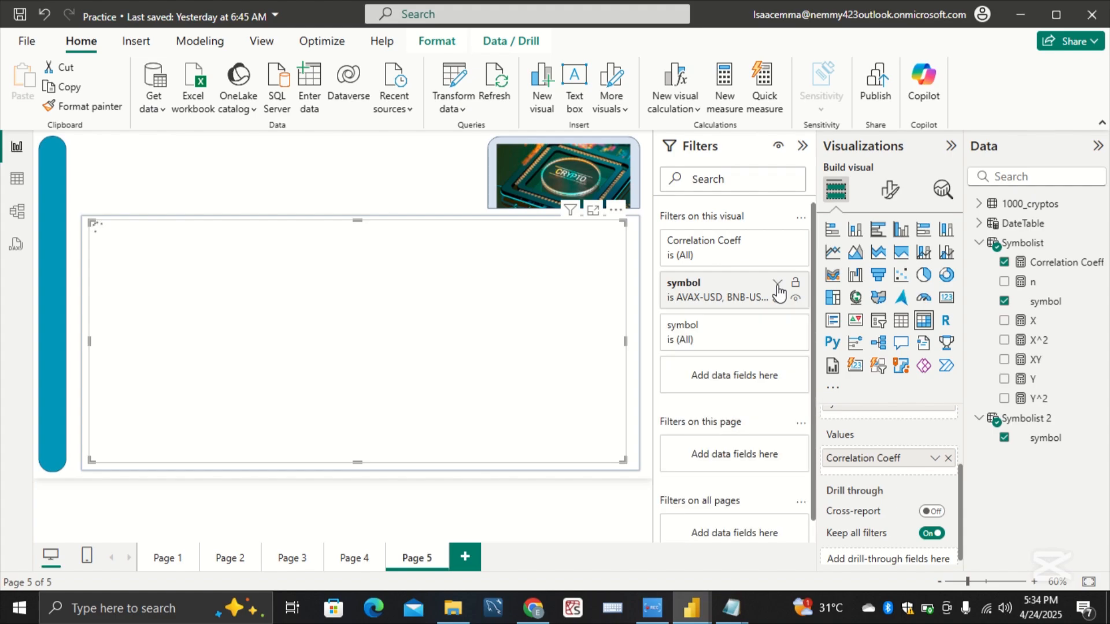
pyautogui.click(777, 284)
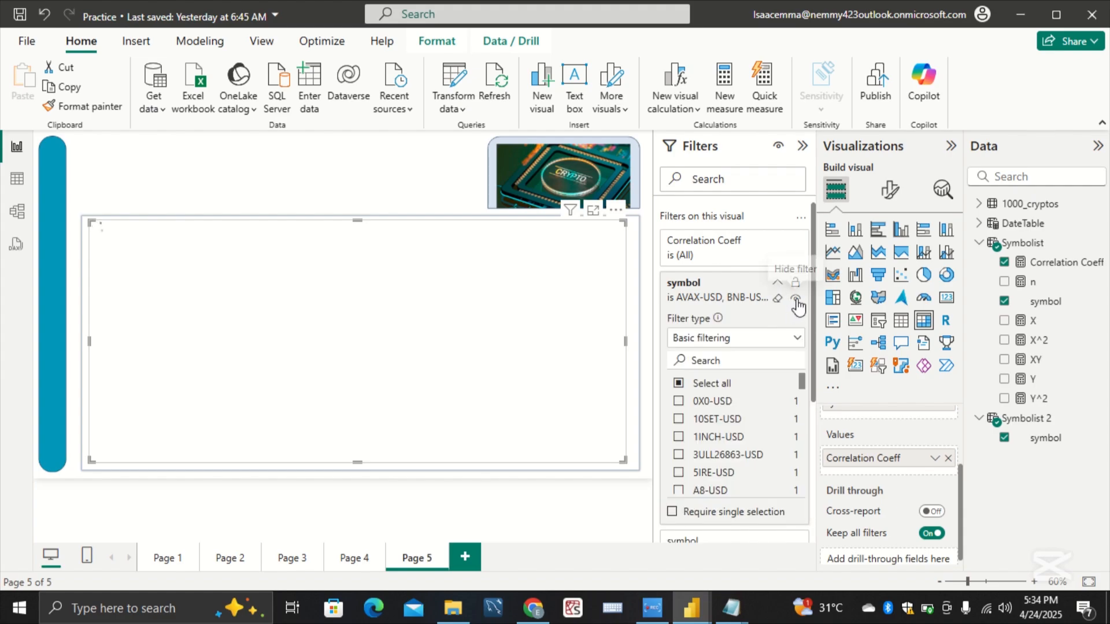
pyautogui.click(797, 301)
# Step: Search the first symbol filter for btc and include BTC-USD in its selection
pyautogui.click(741, 357)
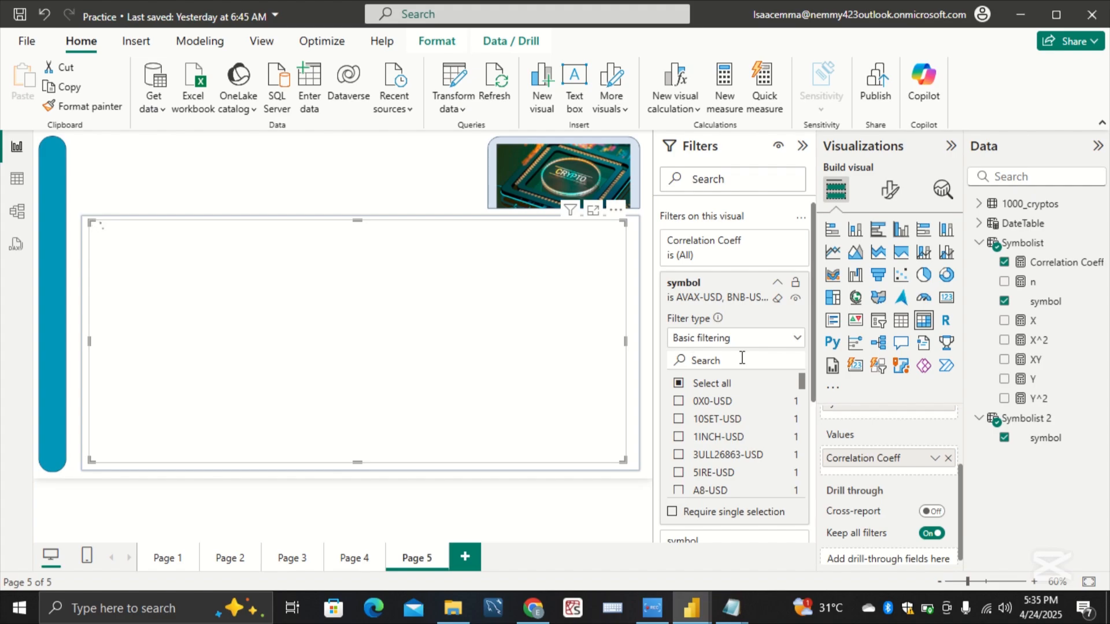
pyautogui.write('btc')
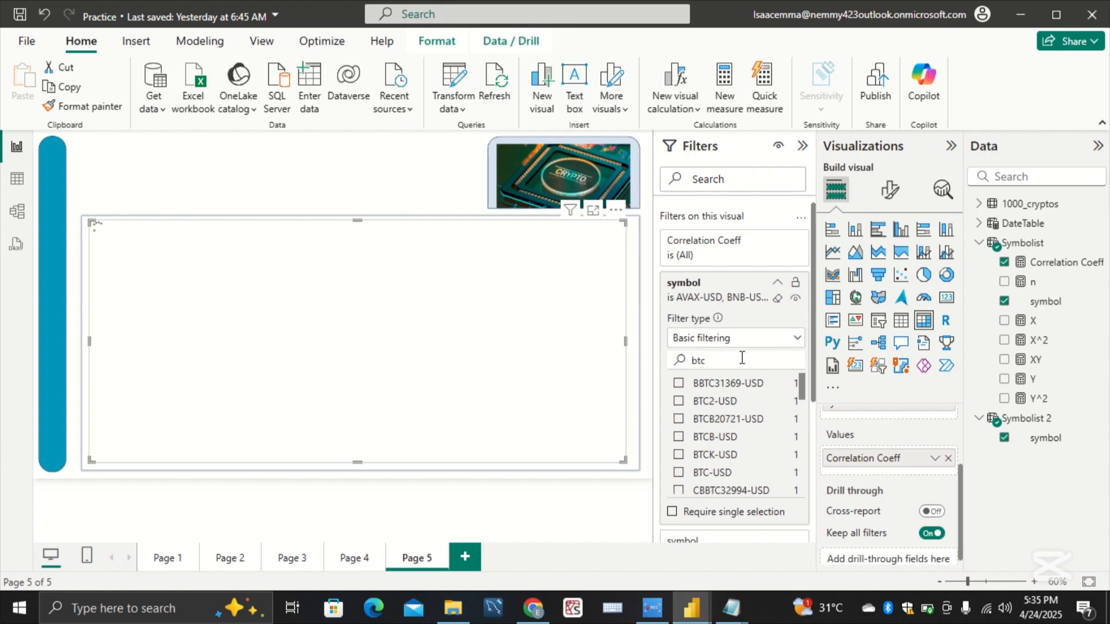
pyautogui.click(732, 475)
# Step: Expand the matrix's second symbol filter and collapse the first symbol filter
pyautogui.scroll(-1, 716, 254)
pyautogui.scroll(-1, 716, 254)
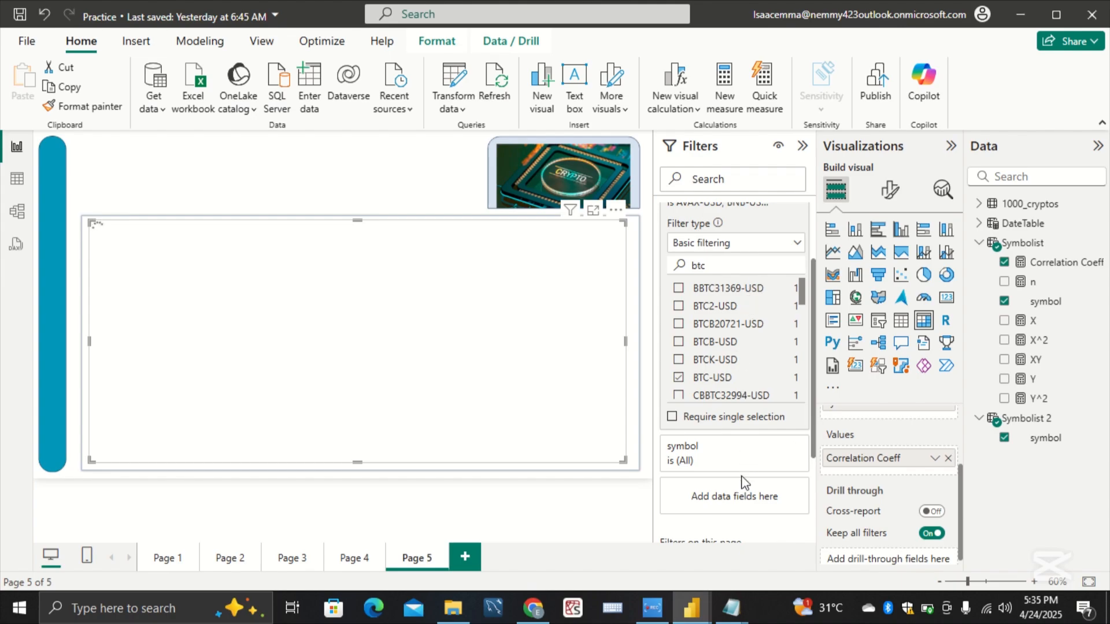
pyautogui.scroll(-2, 746, 483)
pyautogui.scroll(1, 744, 468)
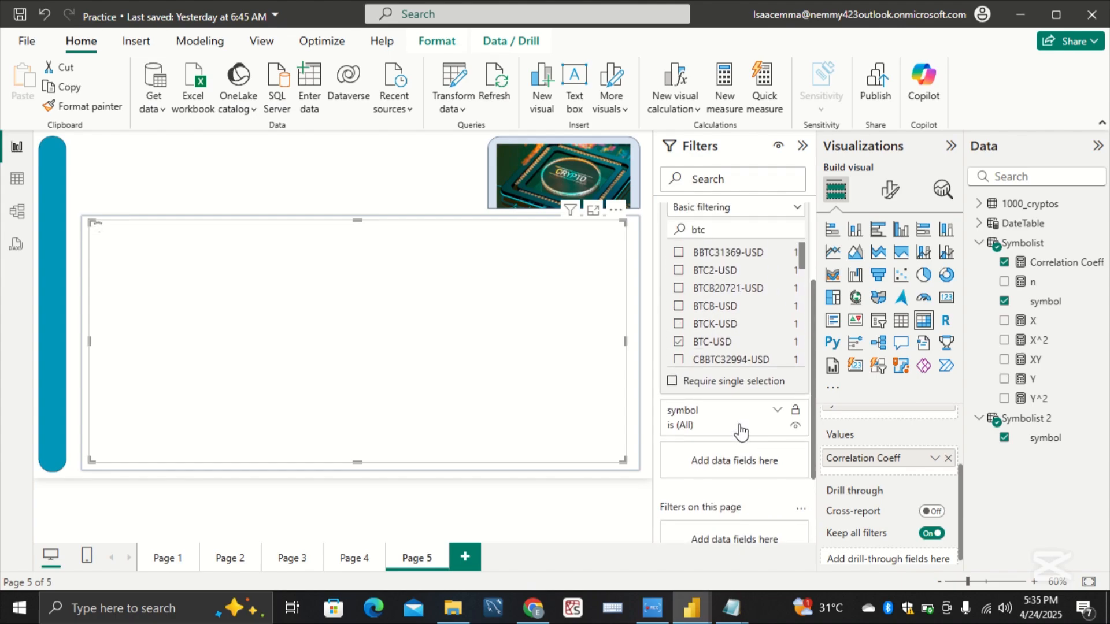
pyautogui.click(741, 430)
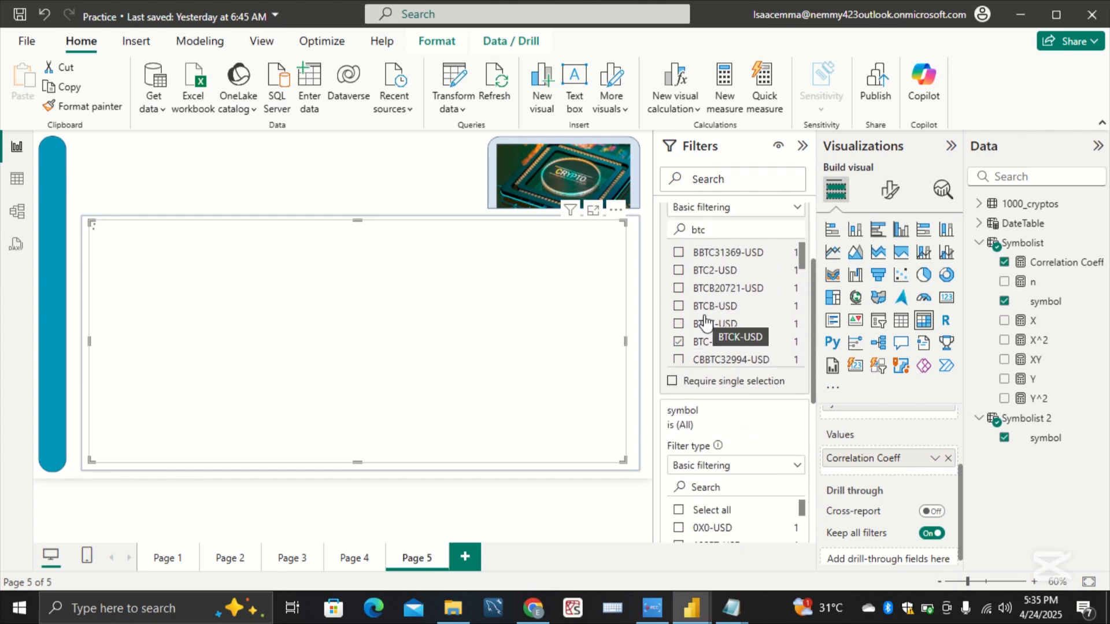
pyautogui.scroll(2, 707, 322)
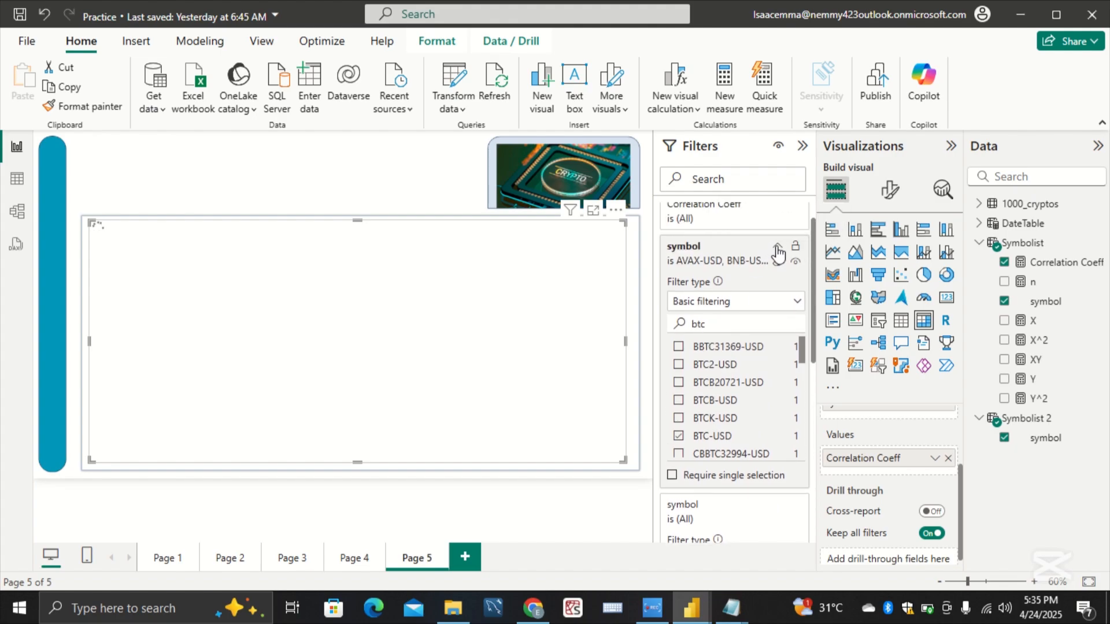
pyautogui.click(777, 249)
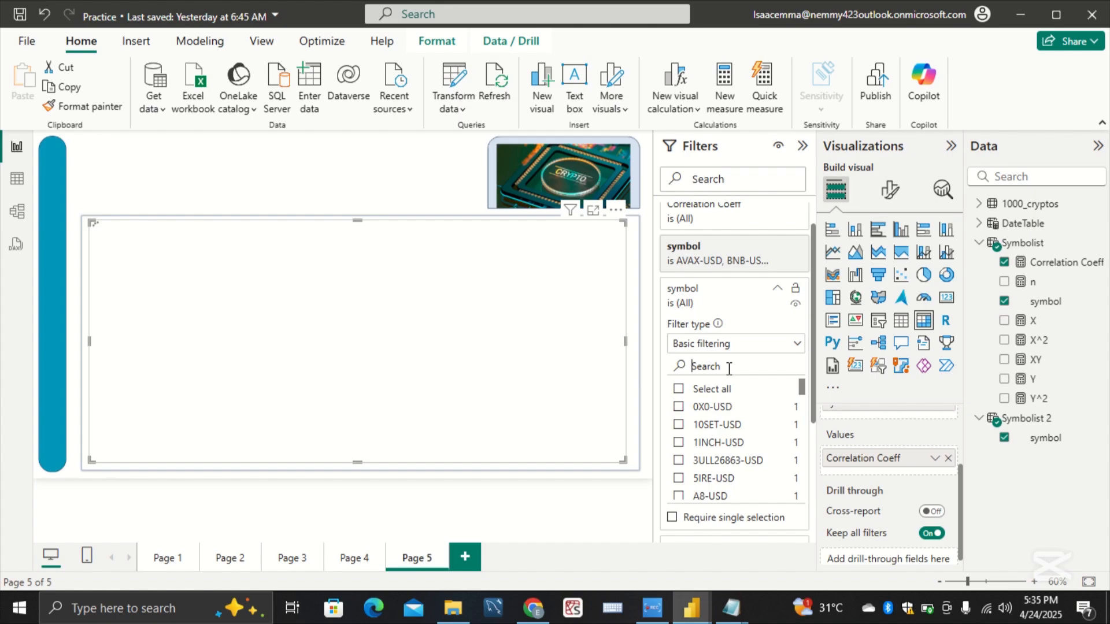
# Step: Search the second symbol filter for avax, include AVAX-USD in its selection and clear the value search
pyautogui.write('avax')
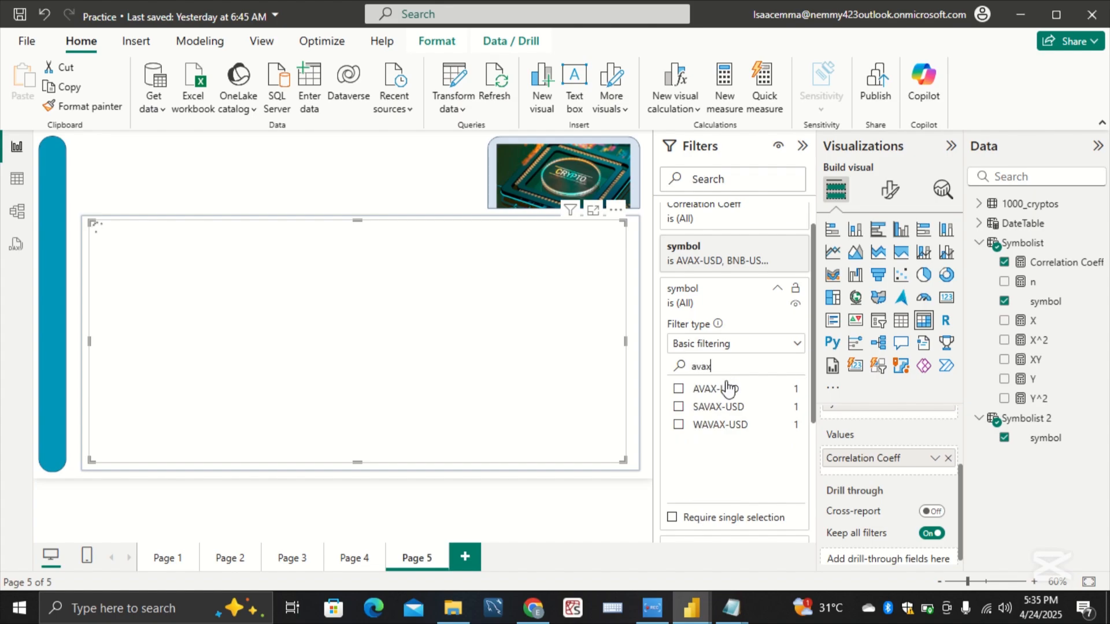
pyautogui.click(728, 388)
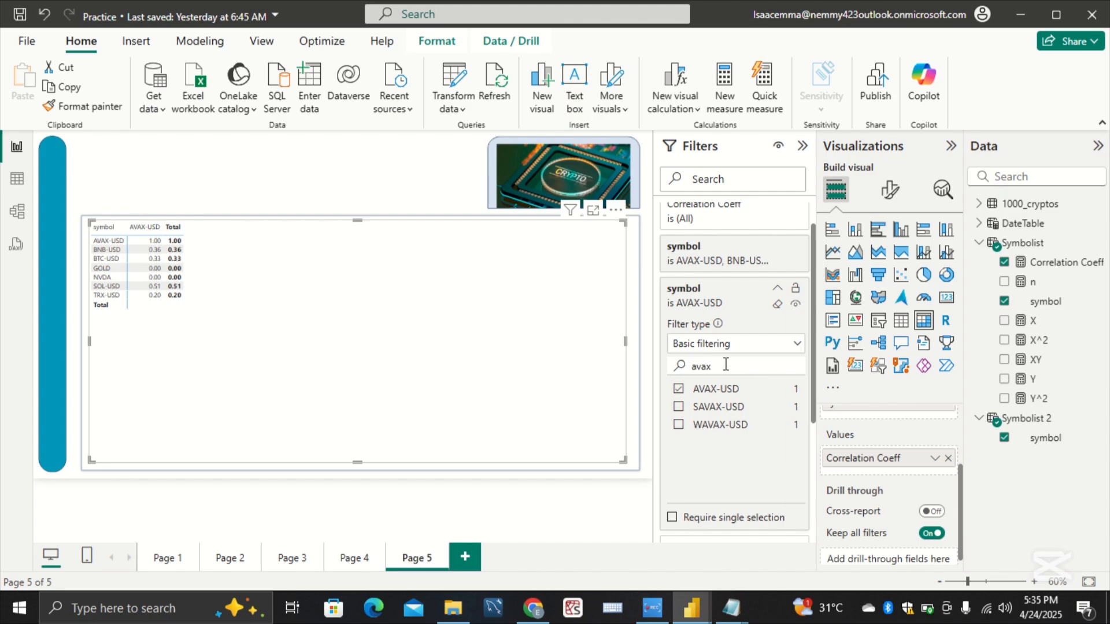
pyautogui.press('BackSpace')
pyautogui.press('BackSpace')
pyautogui.press('BackSpace')
pyautogui.press('BackSpace')
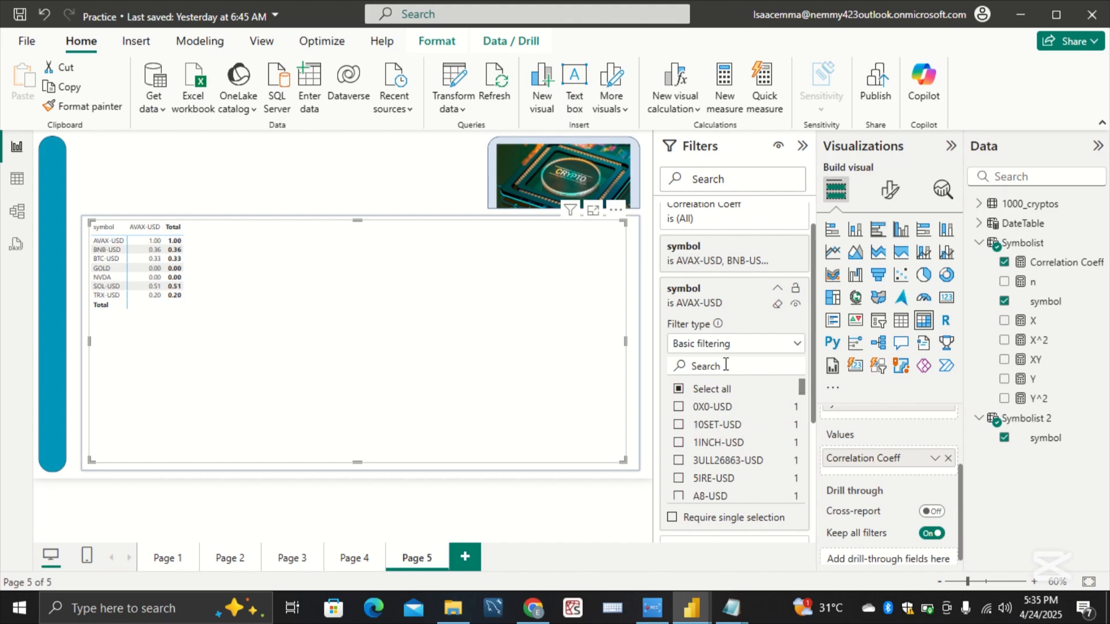
# Step: Add BTC-USD and BNB-USD to the selected values in the matrix's second symbol filter
pyautogui.write('btc')
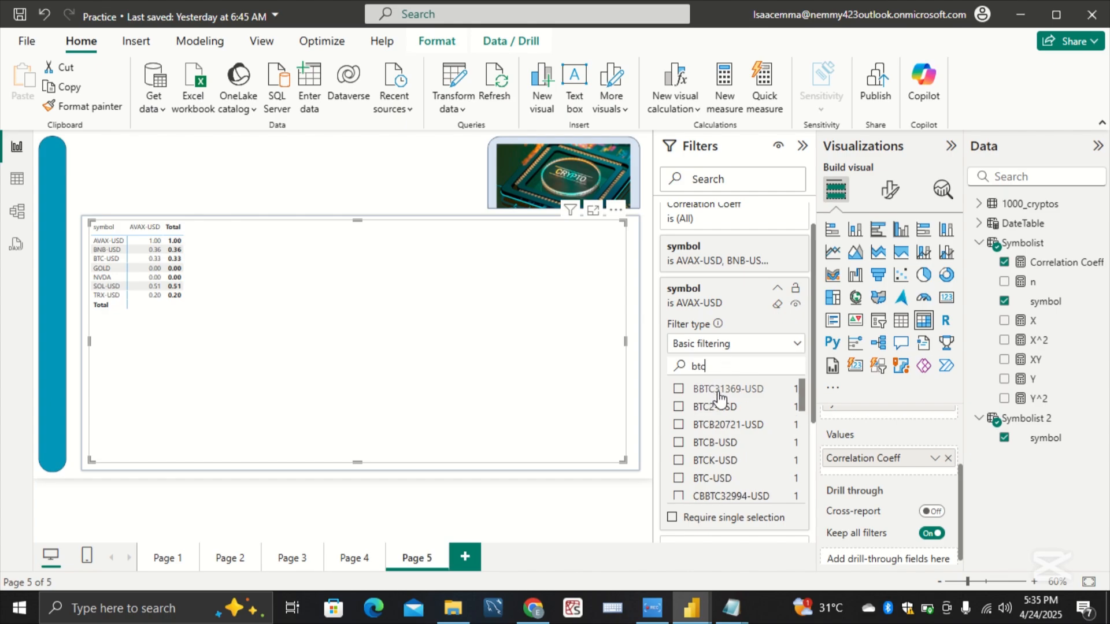
pyautogui.click(725, 479)
pyautogui.moveTo(710, 367); pyautogui.dragTo(691, 369)
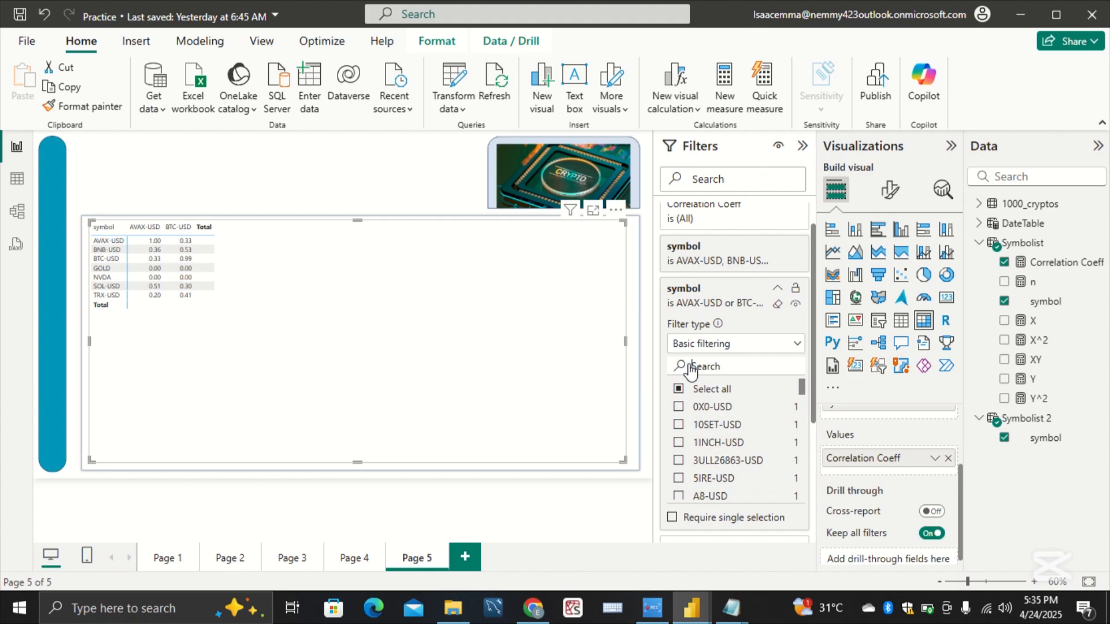
pyautogui.write('bnb')
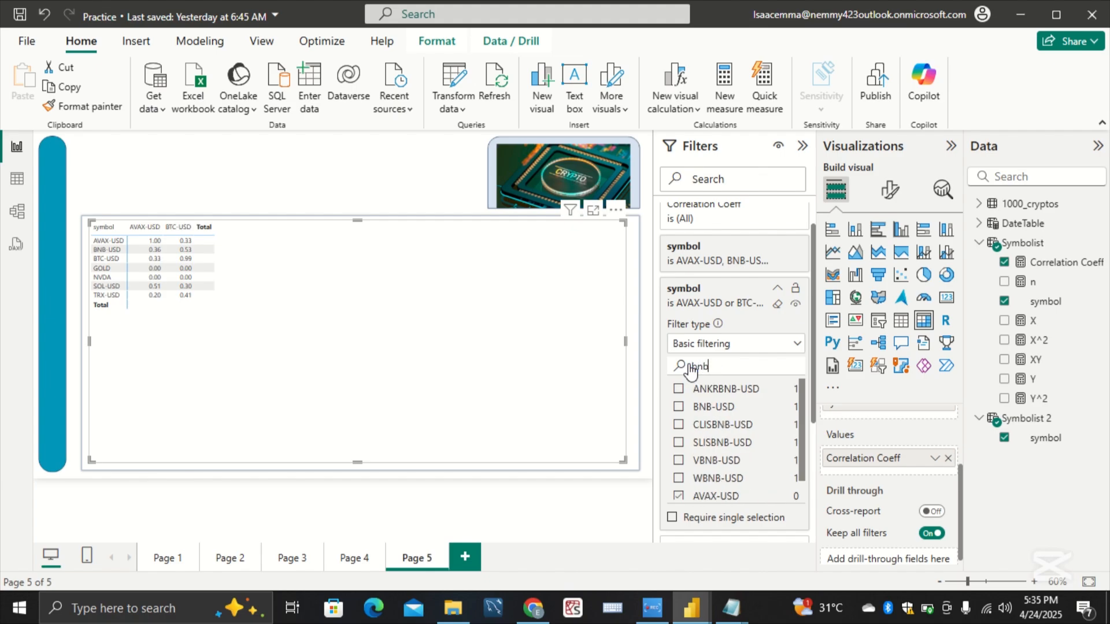
pyautogui.click(713, 407)
pyautogui.moveTo(715, 365); pyautogui.dragTo(675, 371)
pyautogui.press('BackSpace')
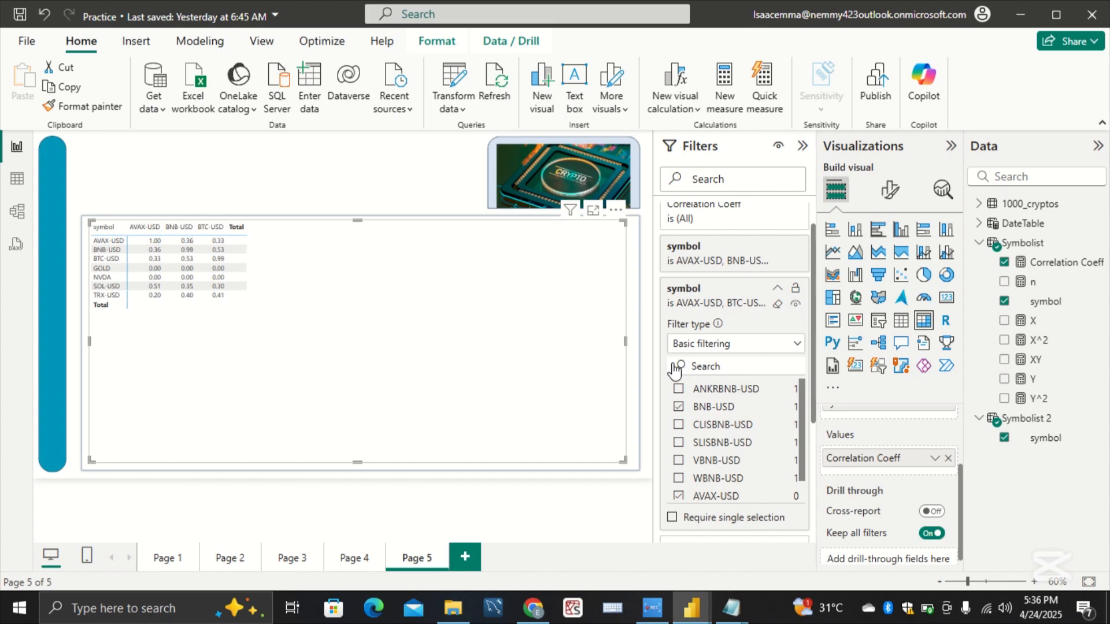
# Step: Include GOLD and NVDA in the matrix's second symbol filter and clear the value search
pyautogui.write('gold')
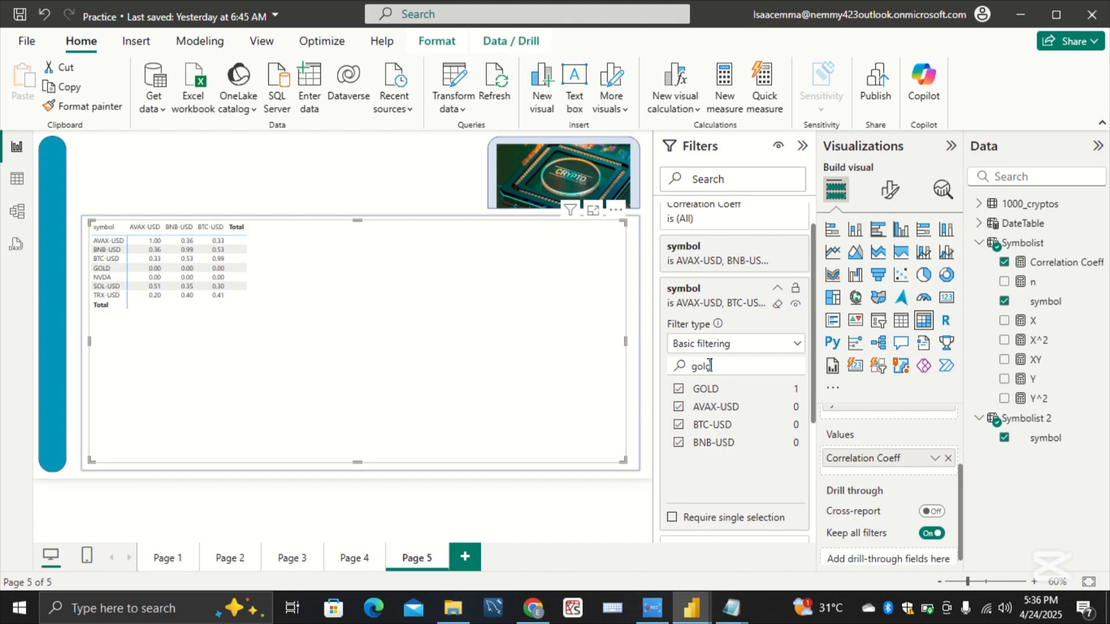
pyautogui.moveTo(718, 366); pyautogui.dragTo(673, 373)
pyautogui.press('BackSpace')
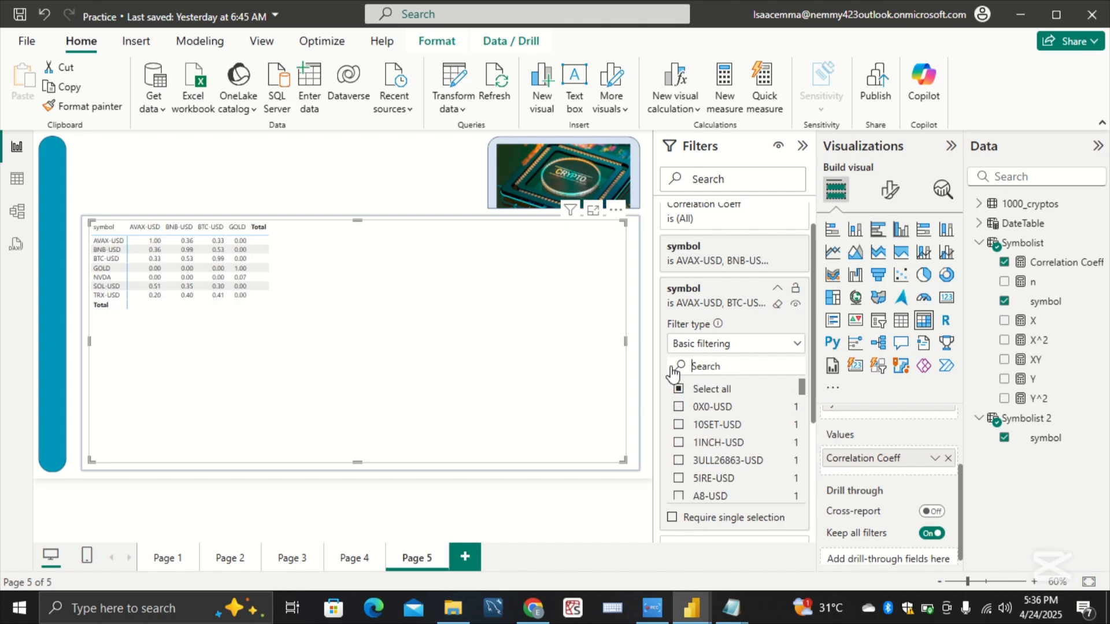
pyautogui.write('nvda')
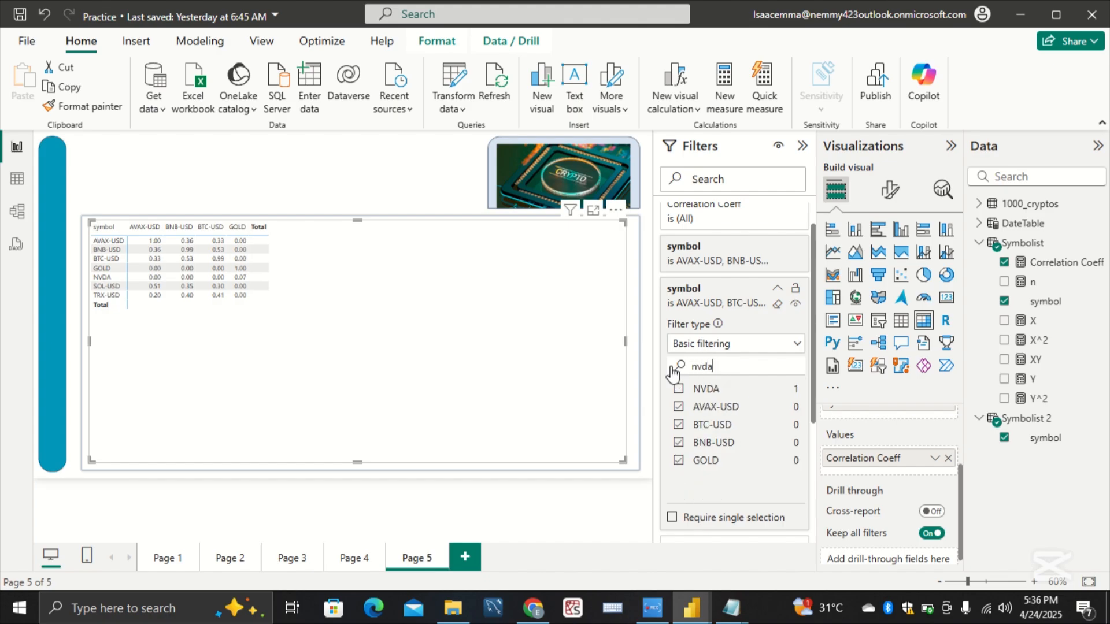
pyautogui.click(702, 392)
pyautogui.moveTo(723, 364); pyautogui.dragTo(685, 367)
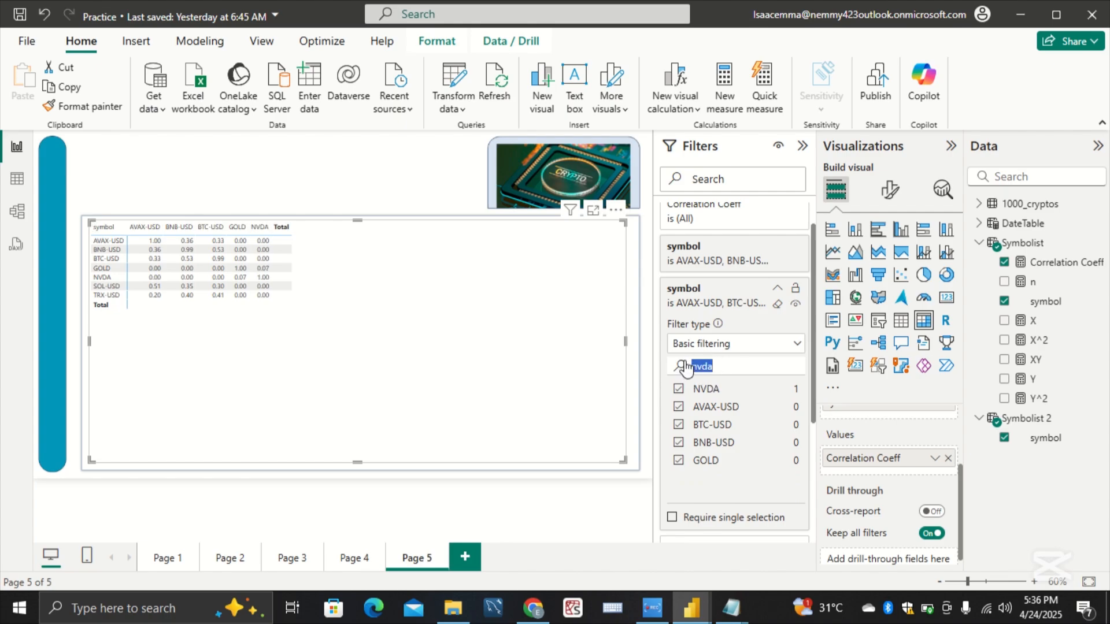
pyautogui.press('BackSpace')
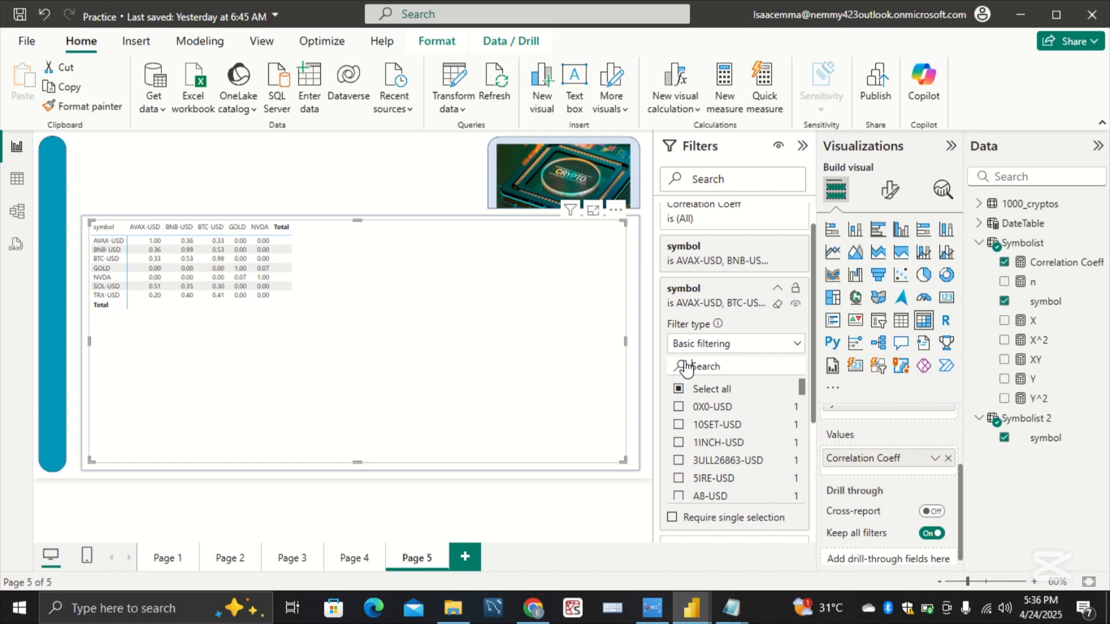
# Step: Add SOL-USD and TRX-USD to the second symbol filter's selection and clear the value search
pyautogui.click(686, 367)
pyautogui.write('sOL')
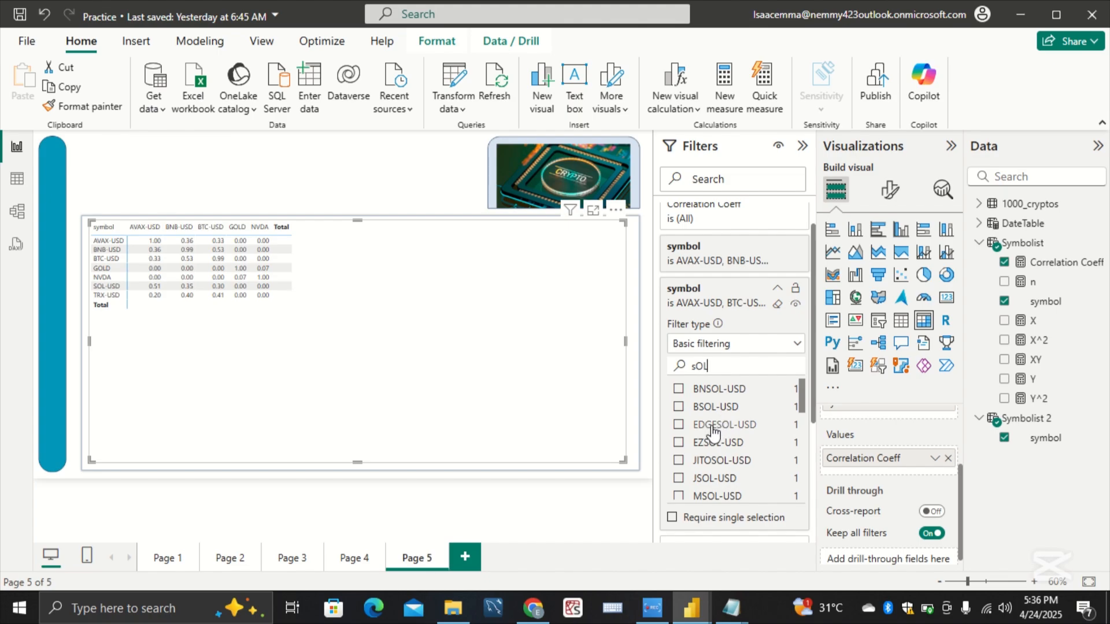
pyautogui.scroll(-3, 719, 454)
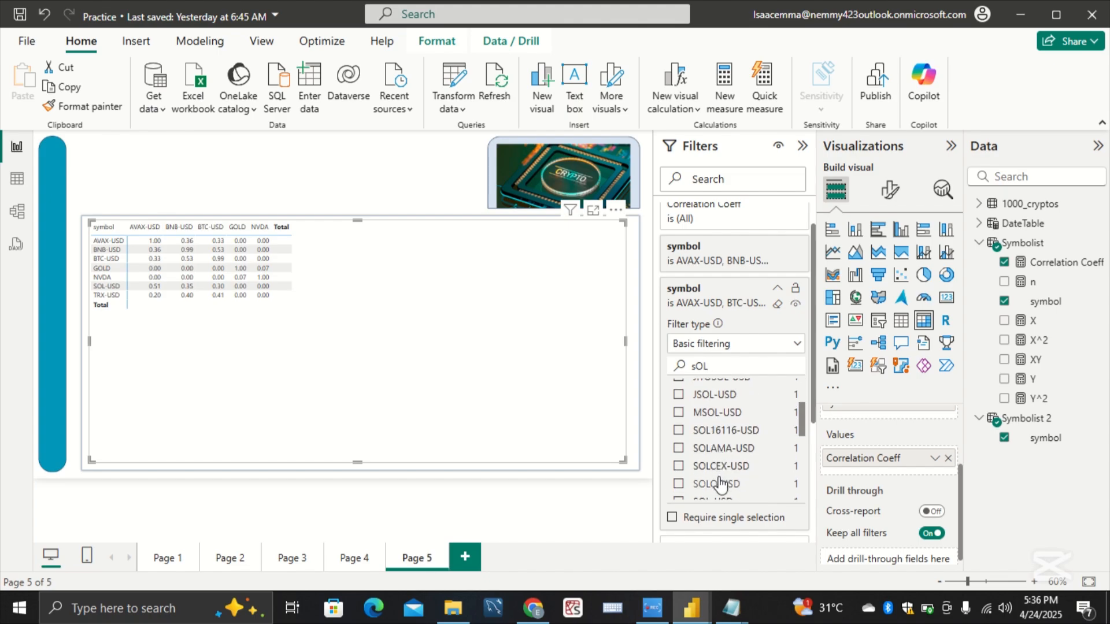
pyautogui.scroll(-2, 716, 451)
pyautogui.click(713, 442)
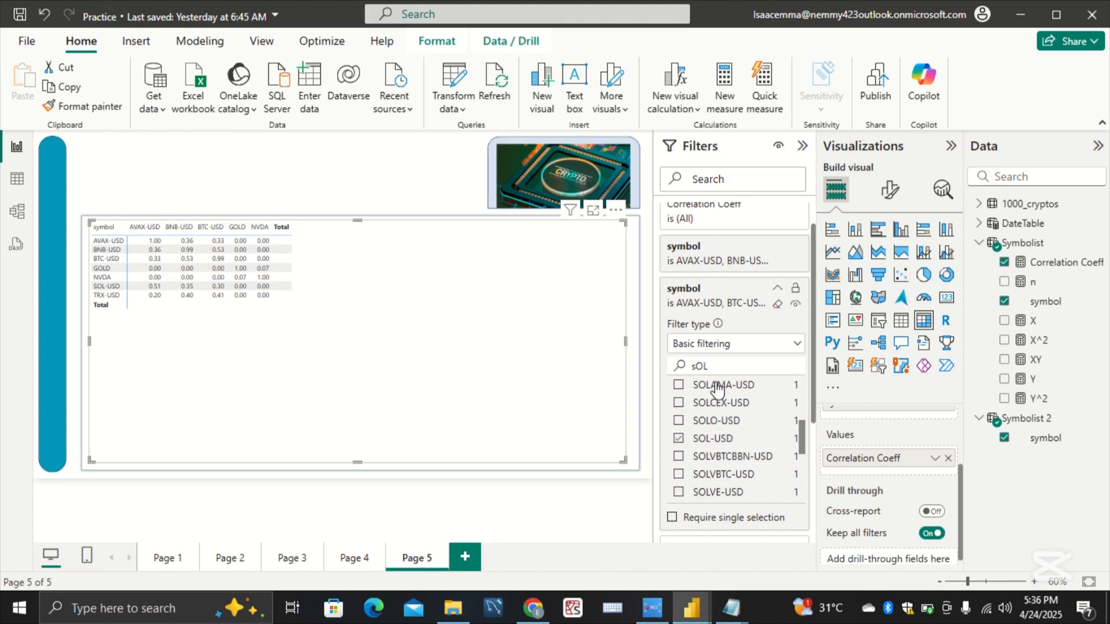
pyautogui.moveTo(712, 368); pyautogui.dragTo(662, 373)
pyautogui.write('TRX')
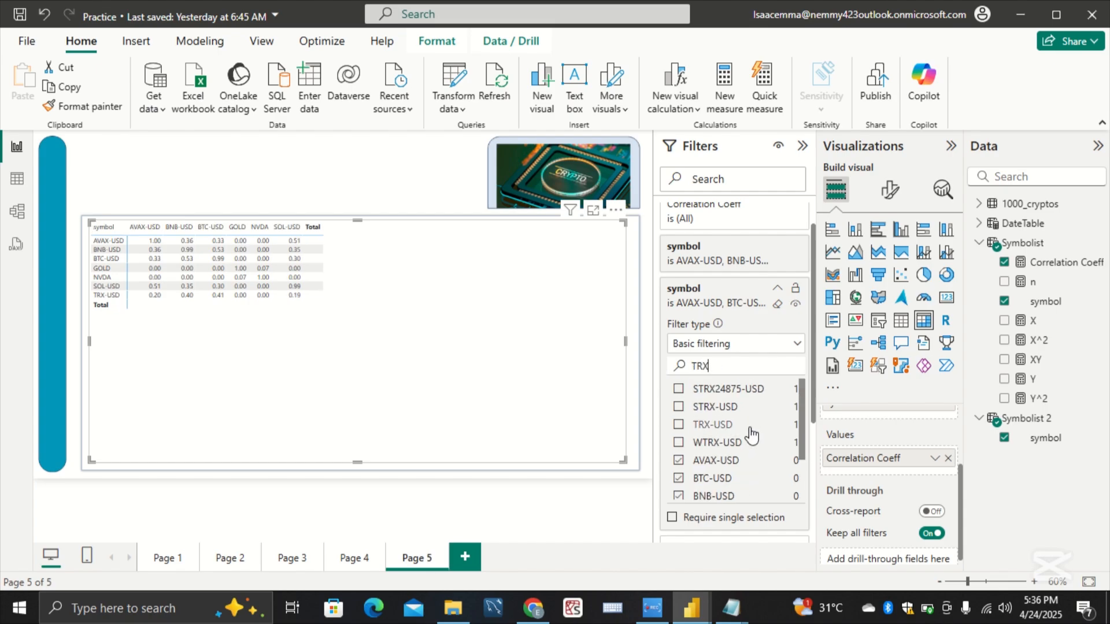
pyautogui.click(748, 426)
pyautogui.moveTo(727, 366); pyautogui.dragTo(683, 370)
pyautogui.press('BackSpace')
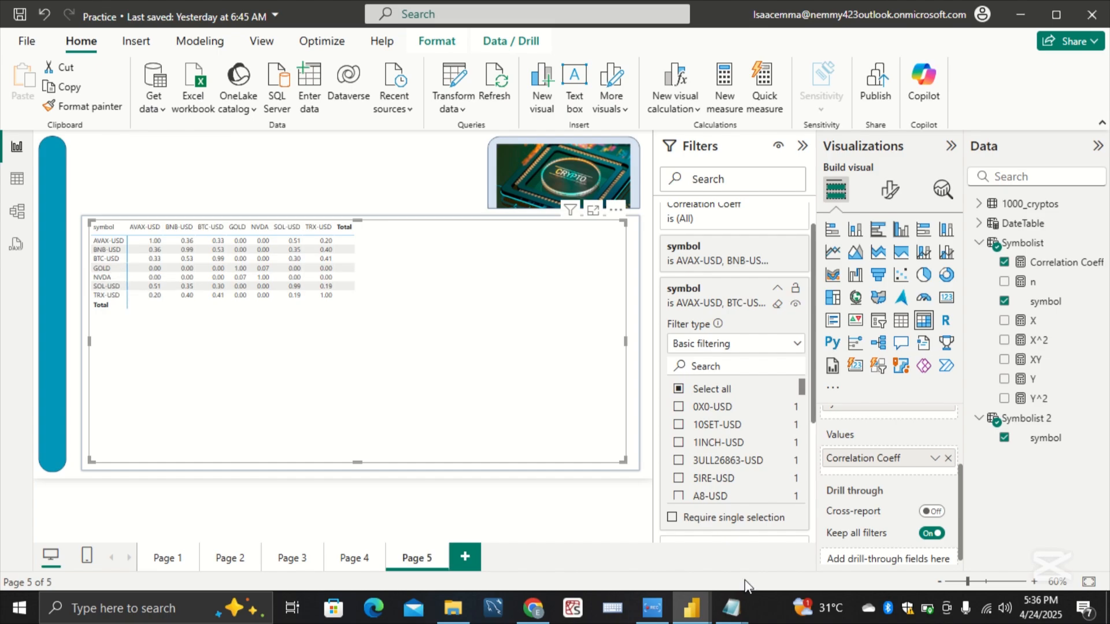
# Step: Switch to the Working report to check the symbols in its Cross-Asset Crypto Correlation matrix, and return to the Practice report
pyautogui.moveTo(700, 608)
pyautogui.click(603, 541)
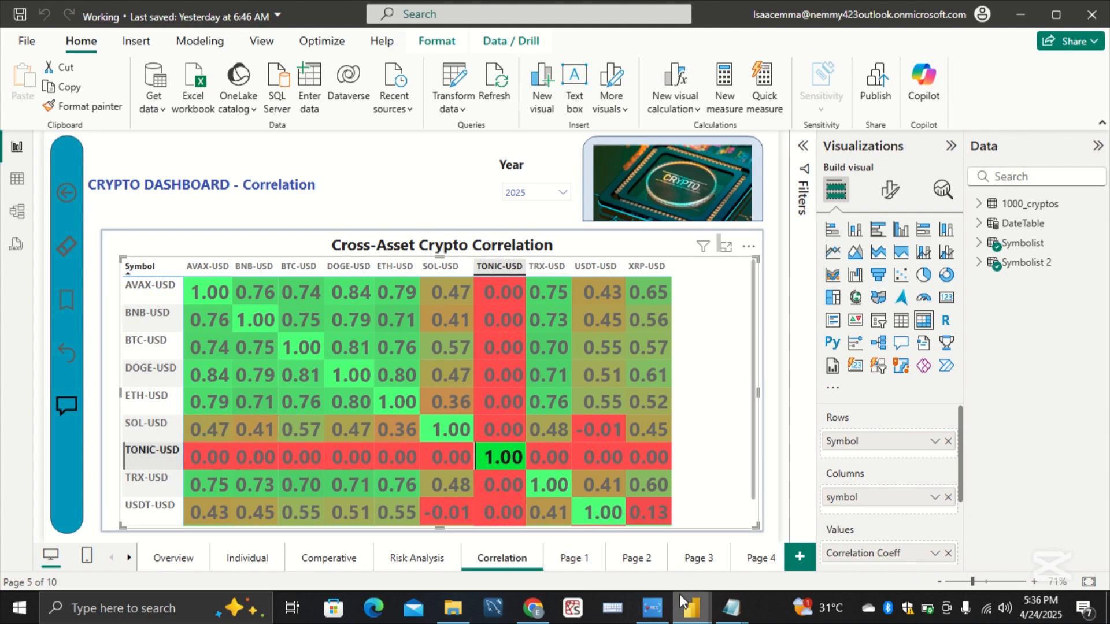
pyautogui.moveTo(694, 611)
pyautogui.click(724, 570)
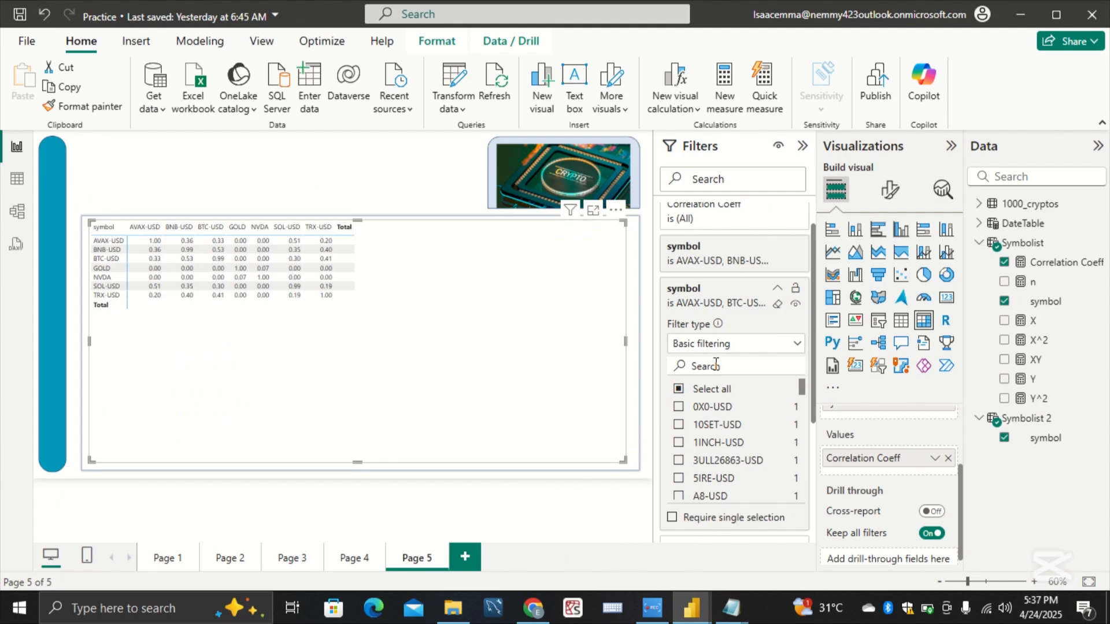
# Step: Include TONIC-USD in the matrix's second symbol filter and clear the value search
pyautogui.write('TONIC')
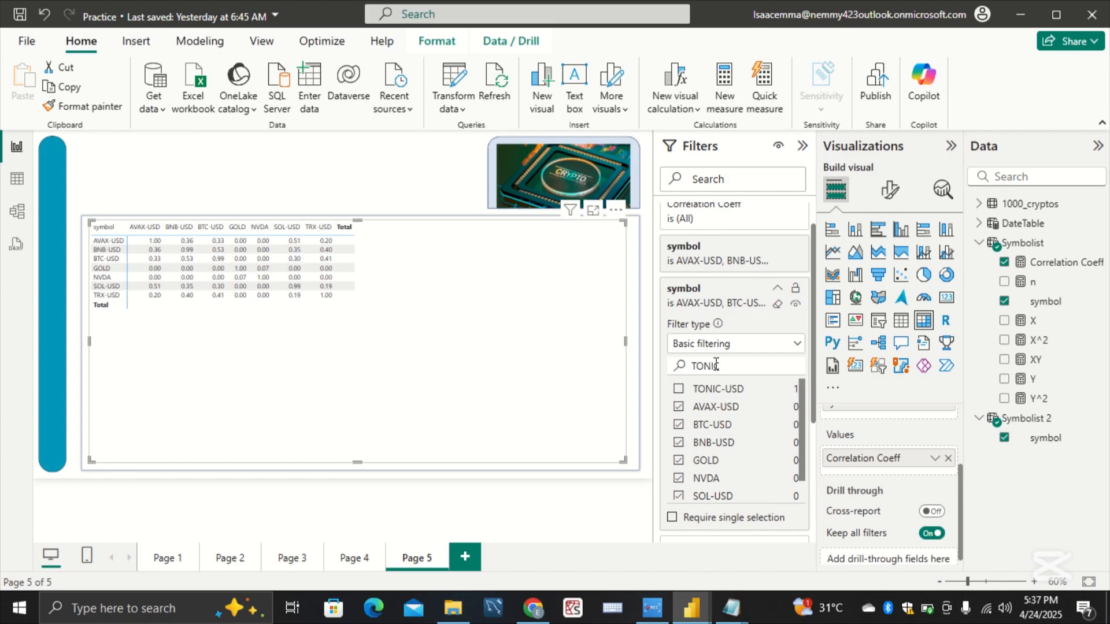
pyautogui.click(716, 393)
pyautogui.moveTo(732, 366); pyautogui.dragTo(647, 368)
pyautogui.press('BackSpace')
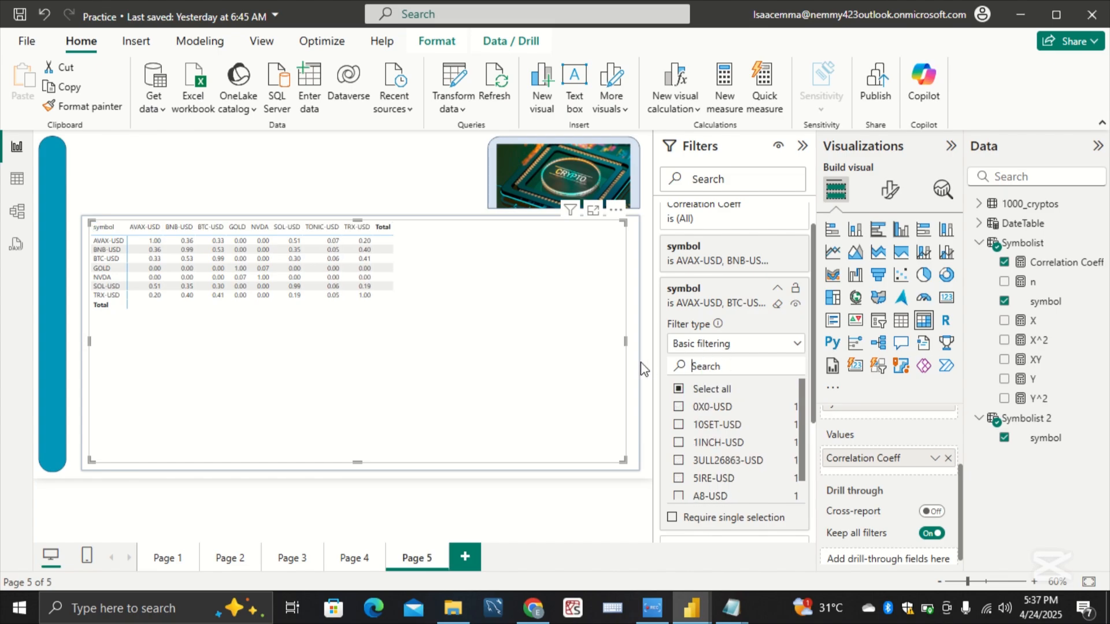
# Step: Add ETH-USD and USDT-USD to the selected values in the matrix's second symbol filter
pyautogui.write('ETH')
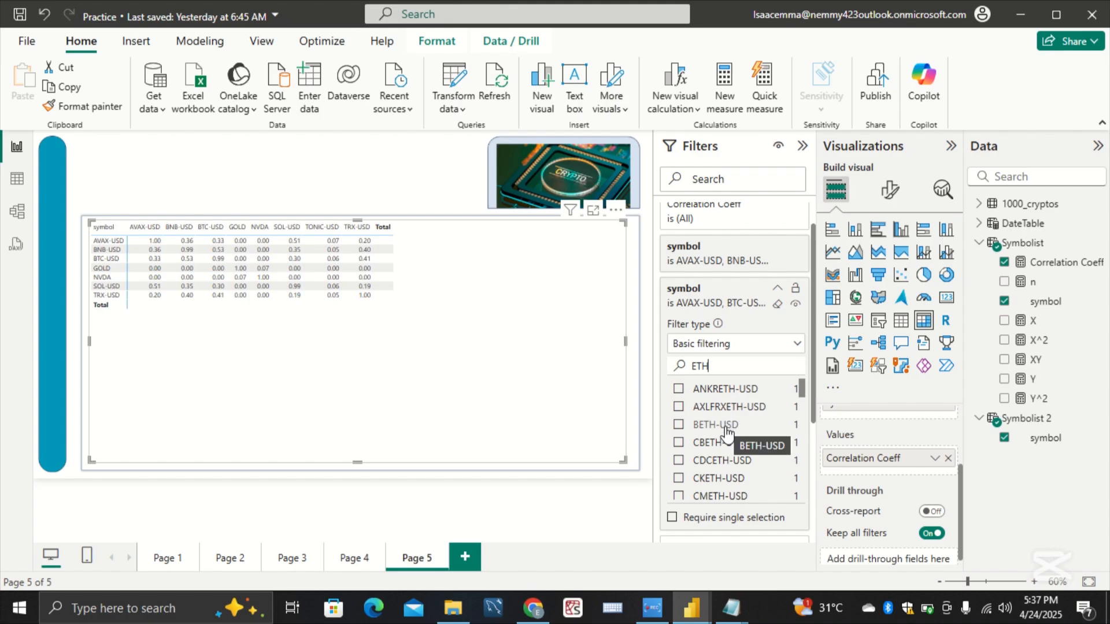
pyautogui.scroll(-1, 730, 429)
pyautogui.scroll(-1, 729, 432)
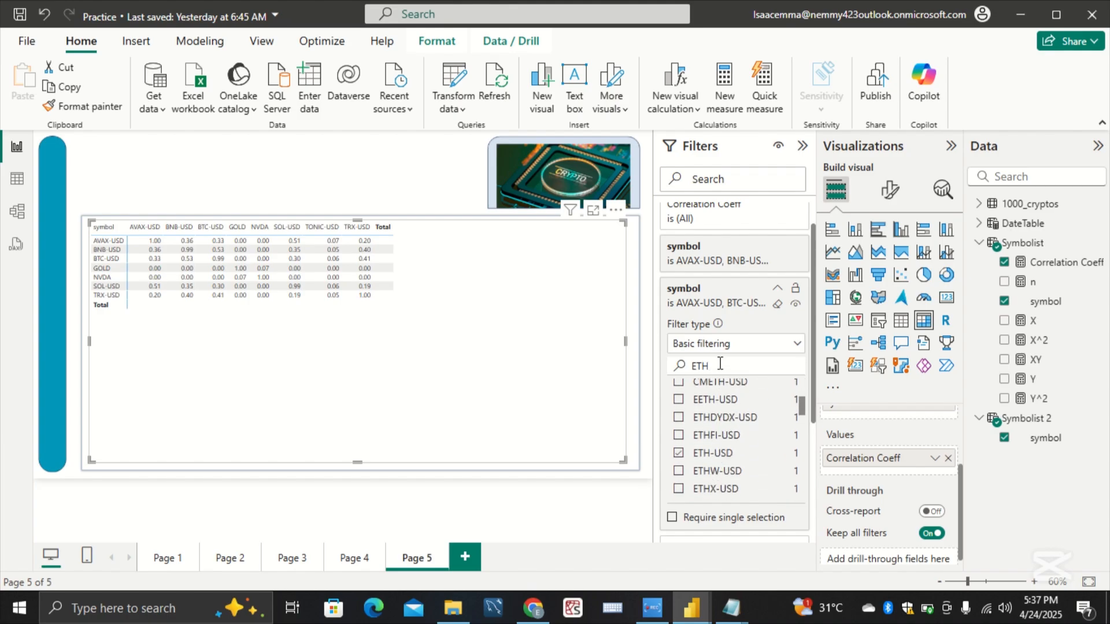
pyautogui.moveTo(720, 365); pyautogui.dragTo(684, 381)
pyautogui.press('BackSpace')
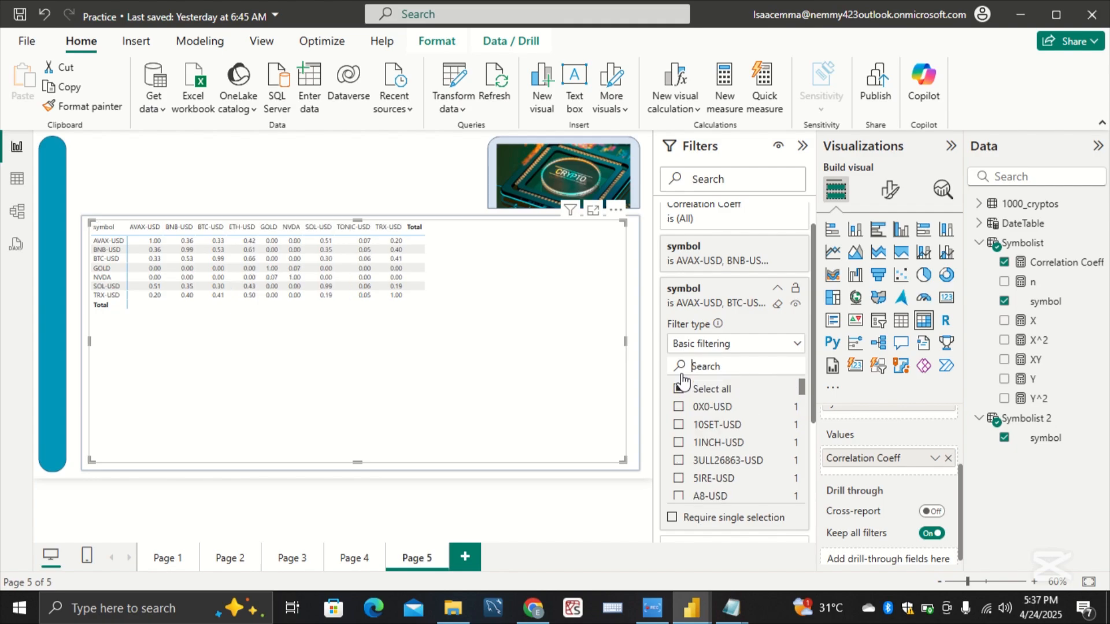
pyautogui.write('USDT')
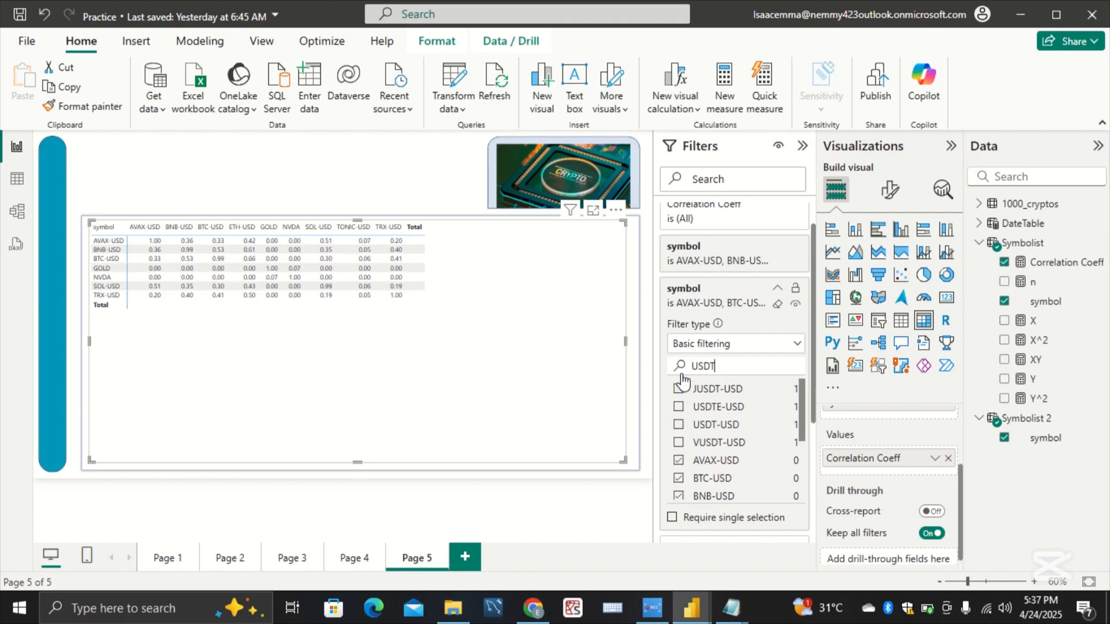
pyautogui.click(698, 425)
# Step: Reopen the matrix's first symbol filter, add USDT-USD to its selection and clear the value search
pyautogui.click(742, 268)
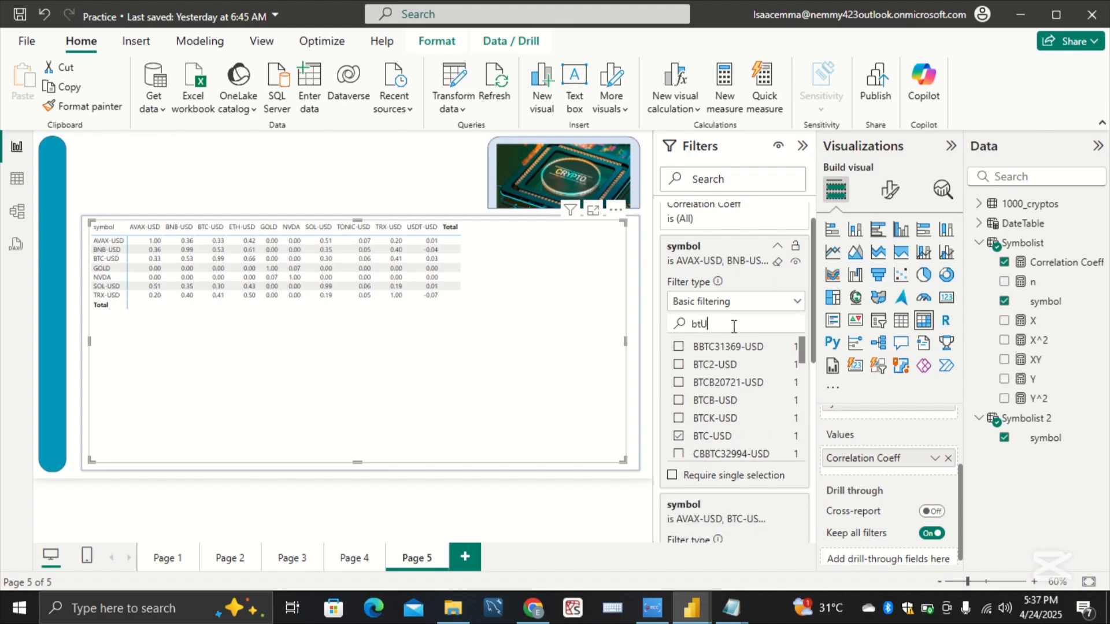
pyautogui.write('SDT')
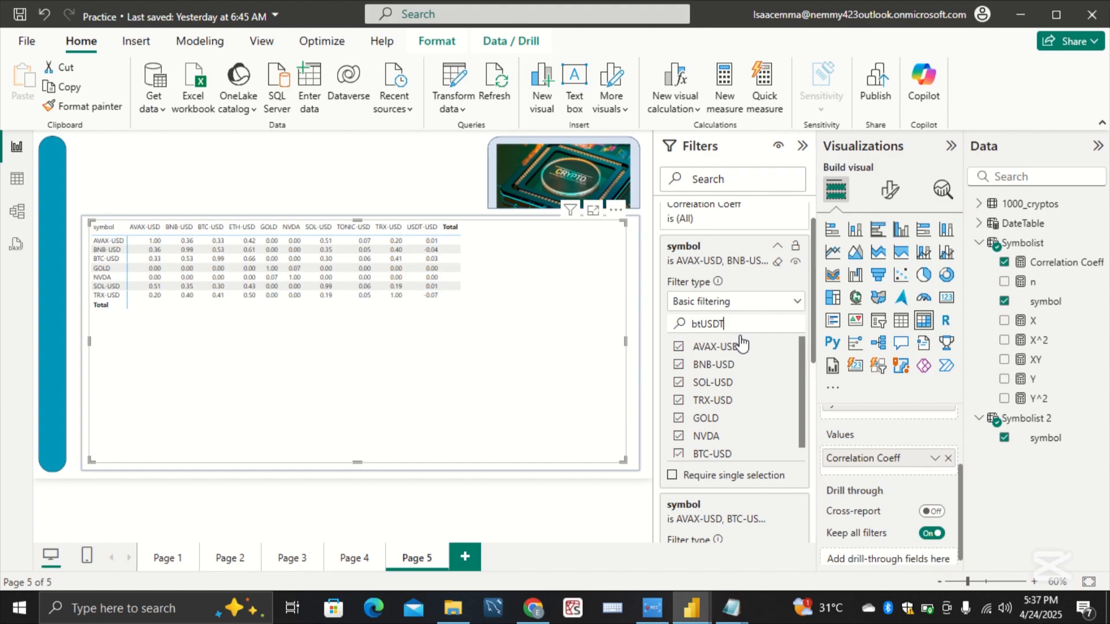
pyautogui.press('BackSpace')
pyautogui.press('BackSpace')
pyautogui.press('BackSpace')
pyautogui.press('BackSpace')
pyautogui.press('BackSpace')
pyautogui.write('UsDT')
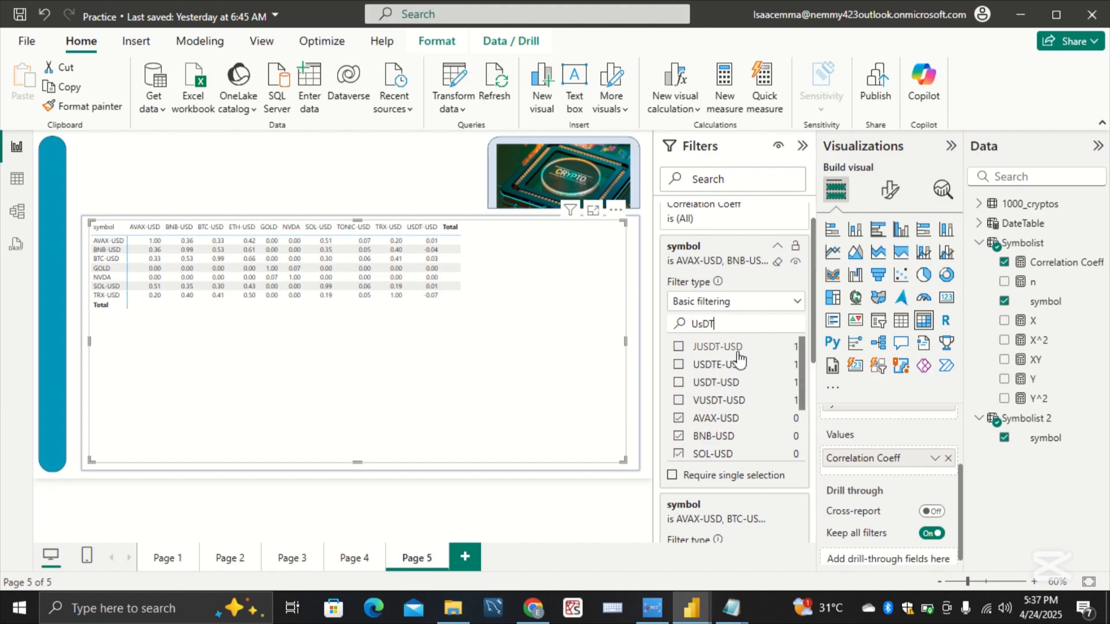
pyautogui.click(733, 383)
pyautogui.moveTo(729, 324); pyautogui.dragTo(680, 331)
pyautogui.press('BackSpace')
# Step: Include TONIC-USD in the first symbol filter's selection and clear the value search
pyautogui.write('TONIC')
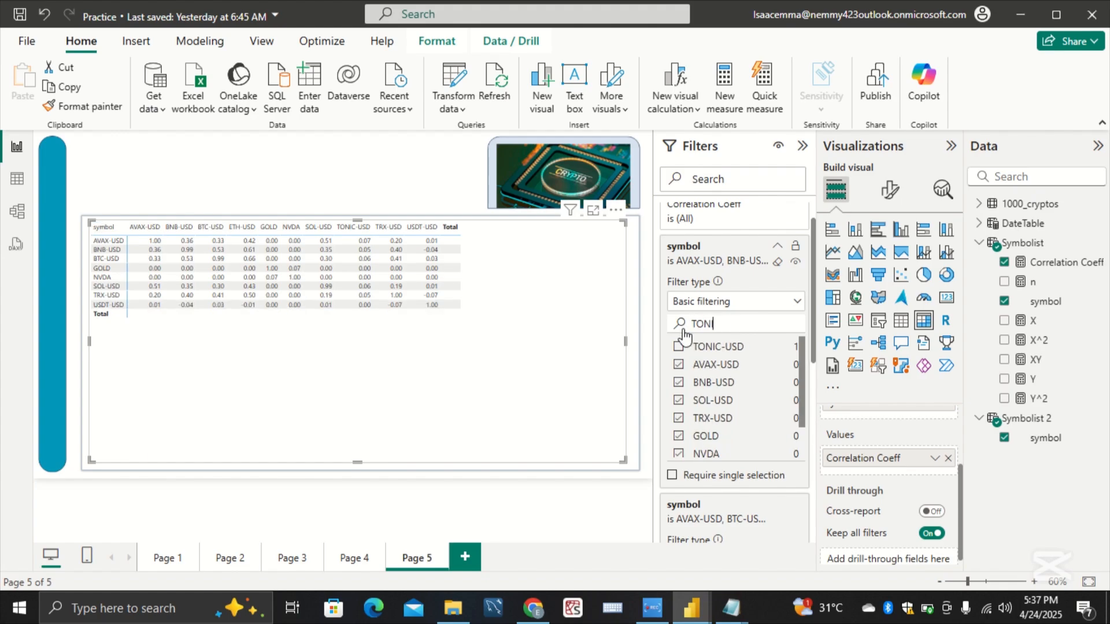
pyautogui.click(692, 349)
pyautogui.hotkey('ctrl', 'a')
pyautogui.press('BackSpace')
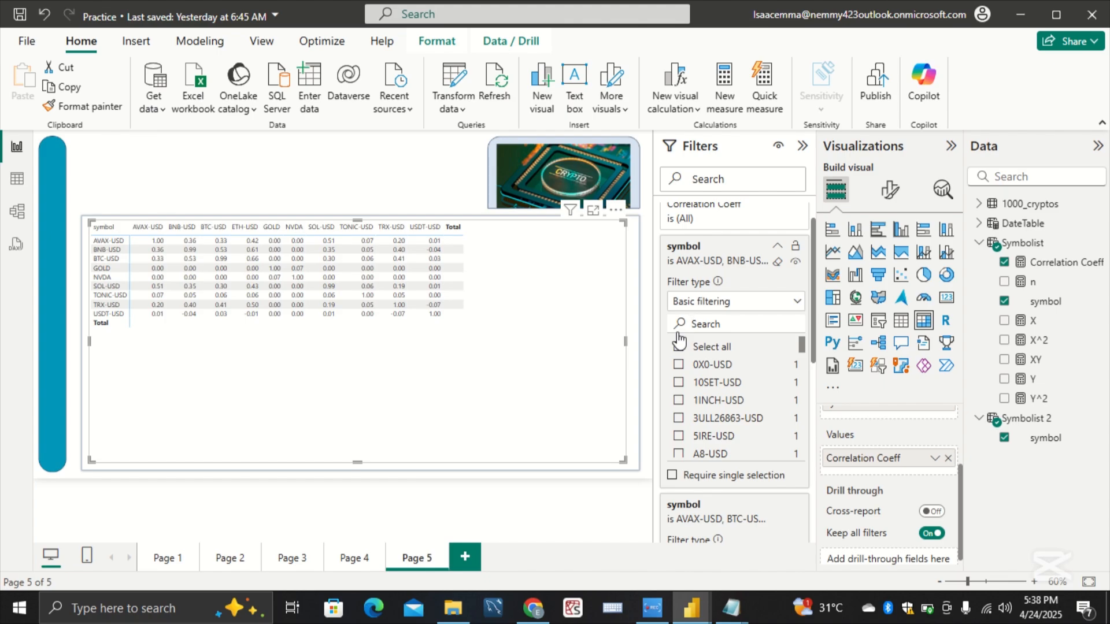
# Step: Add ETH-USD to the first symbol filter's selection, clear the value search and collapse the Filters pane
pyautogui.write('ETH')
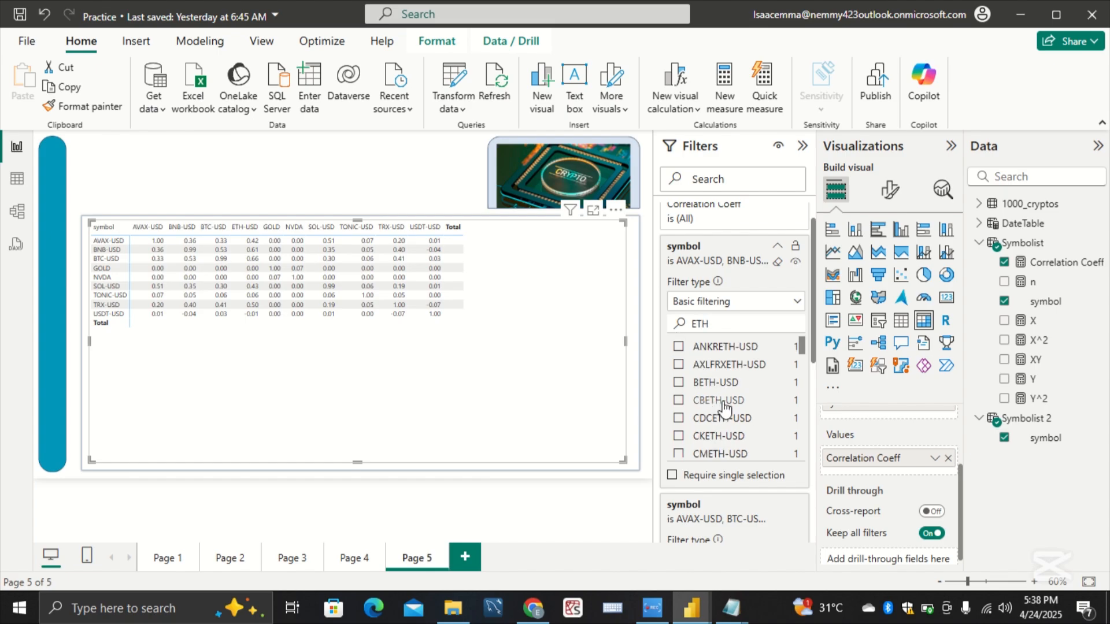
pyautogui.scroll(-5, 716, 411)
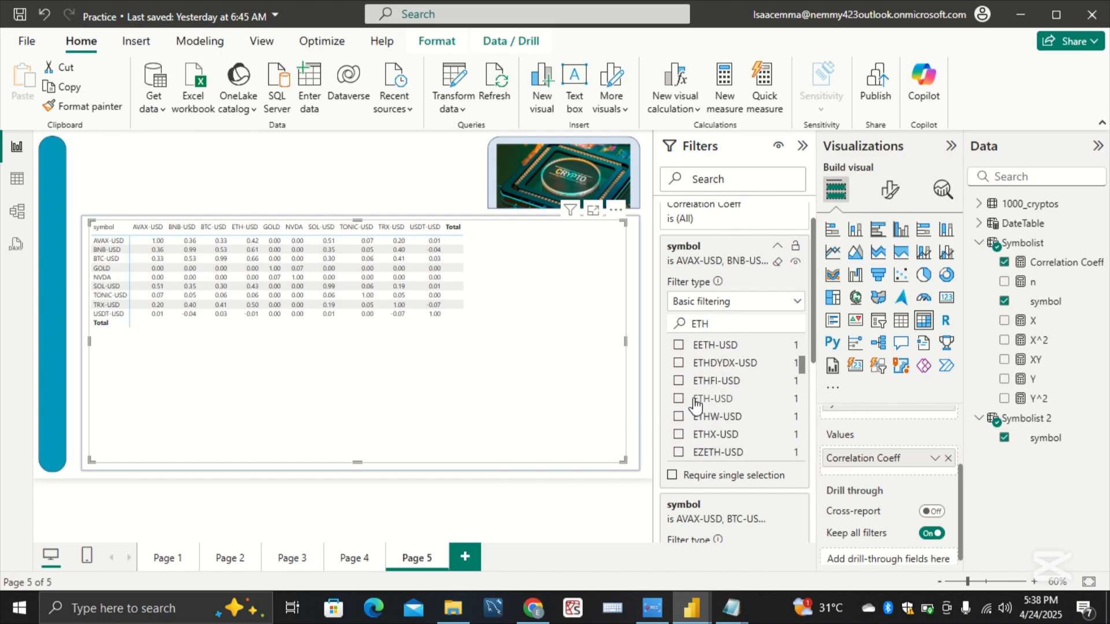
pyautogui.click(696, 404)
pyautogui.doubleClick(701, 324)
pyautogui.press('BackSpace')
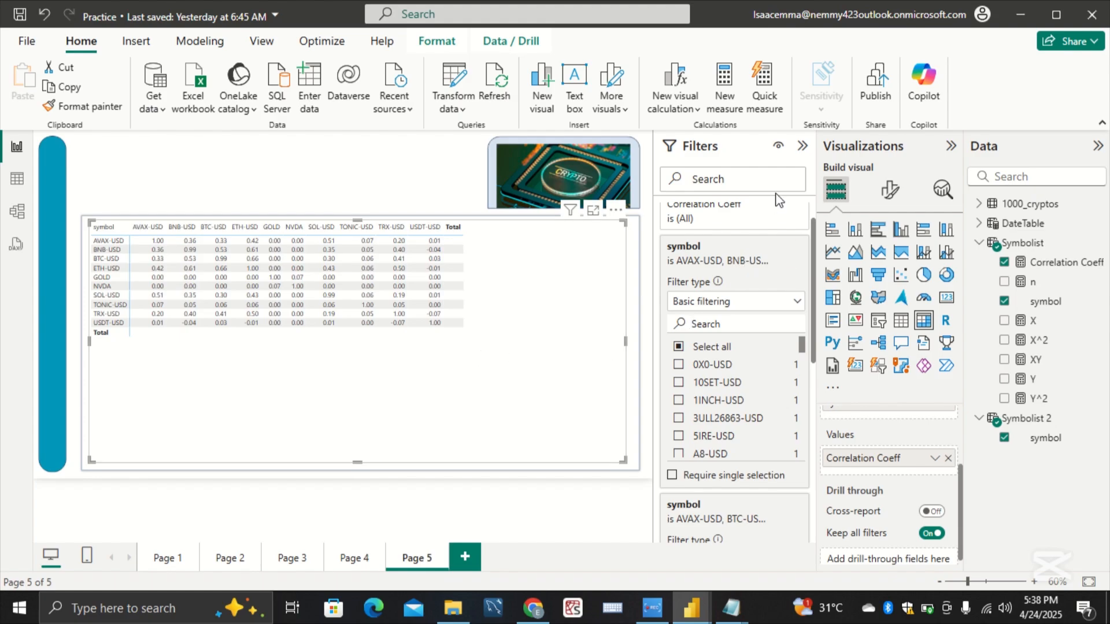
pyautogui.click(803, 144)
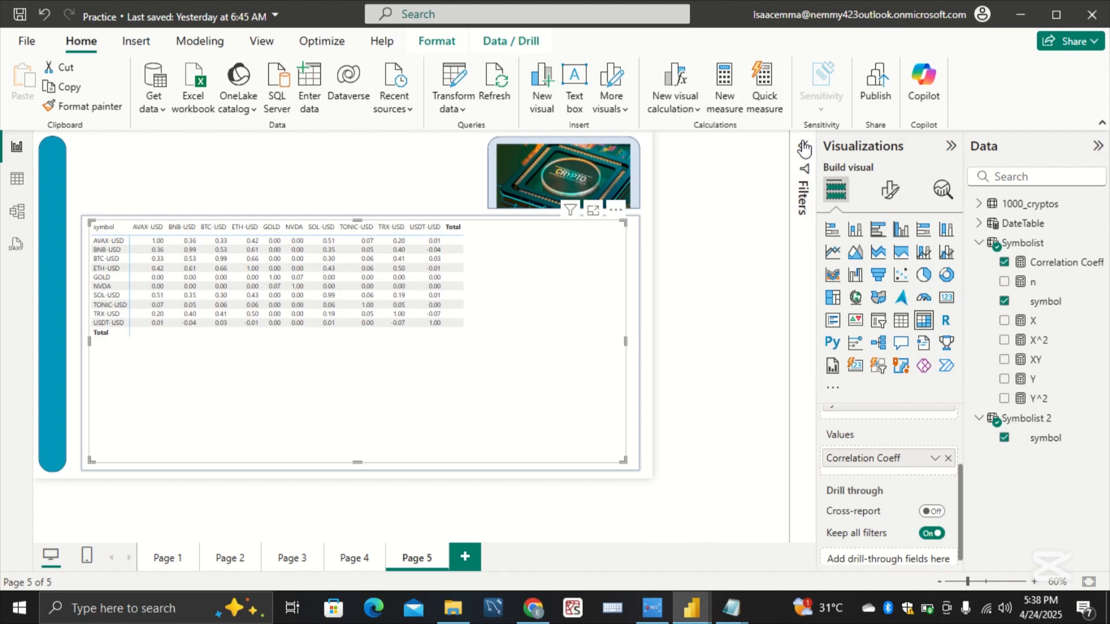
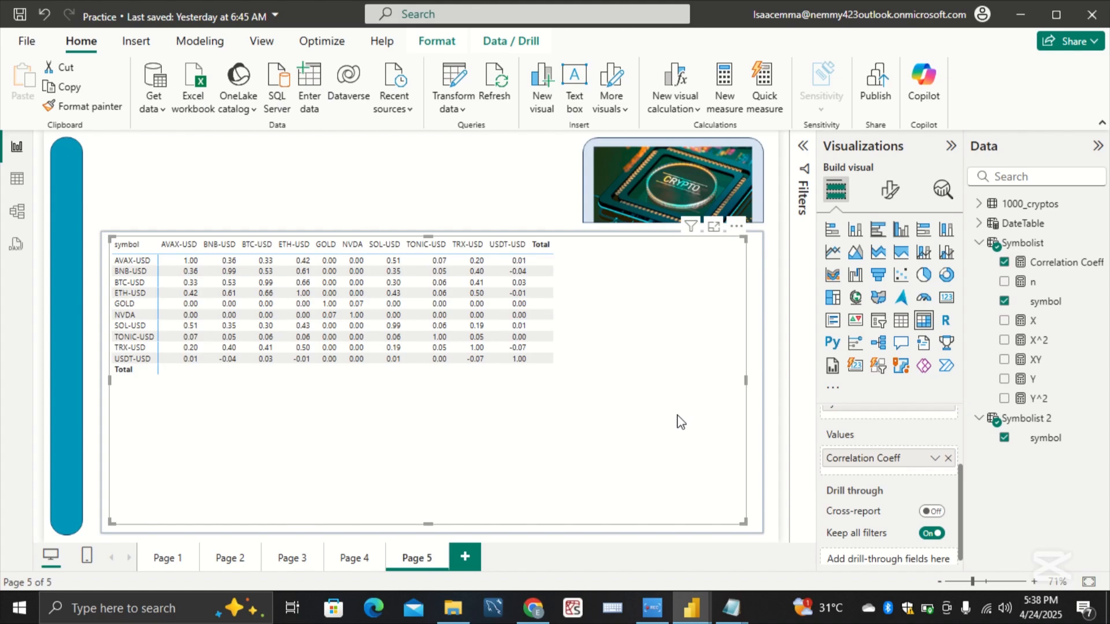
# Step: Set the font size of the matrix's values to 19
pyautogui.click(891, 190)
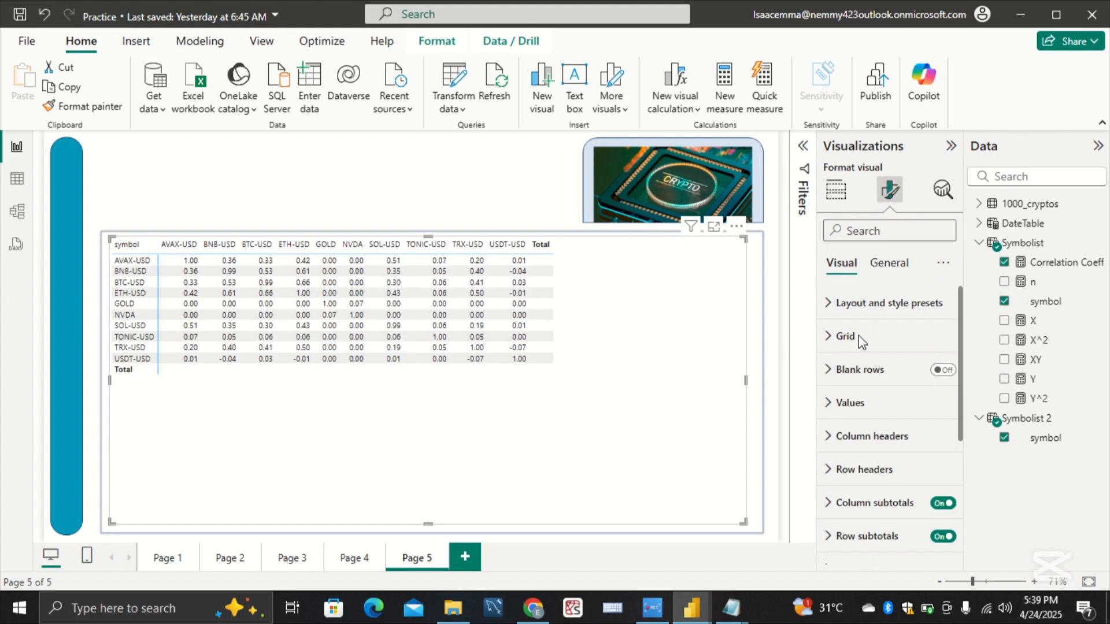
pyautogui.click(854, 401)
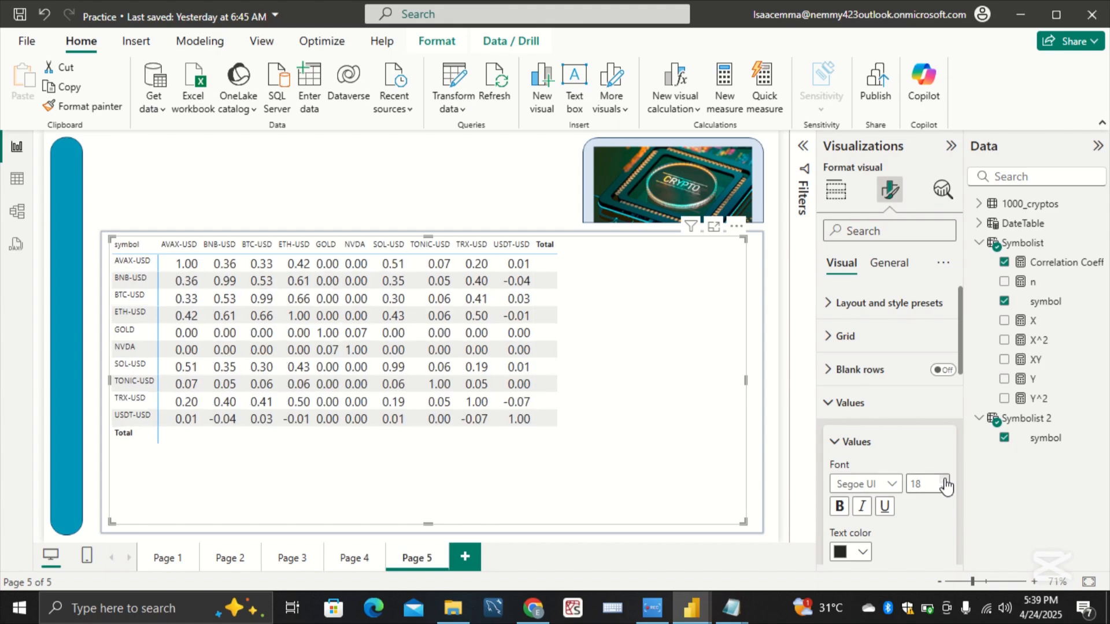
pyautogui.click(944, 481)
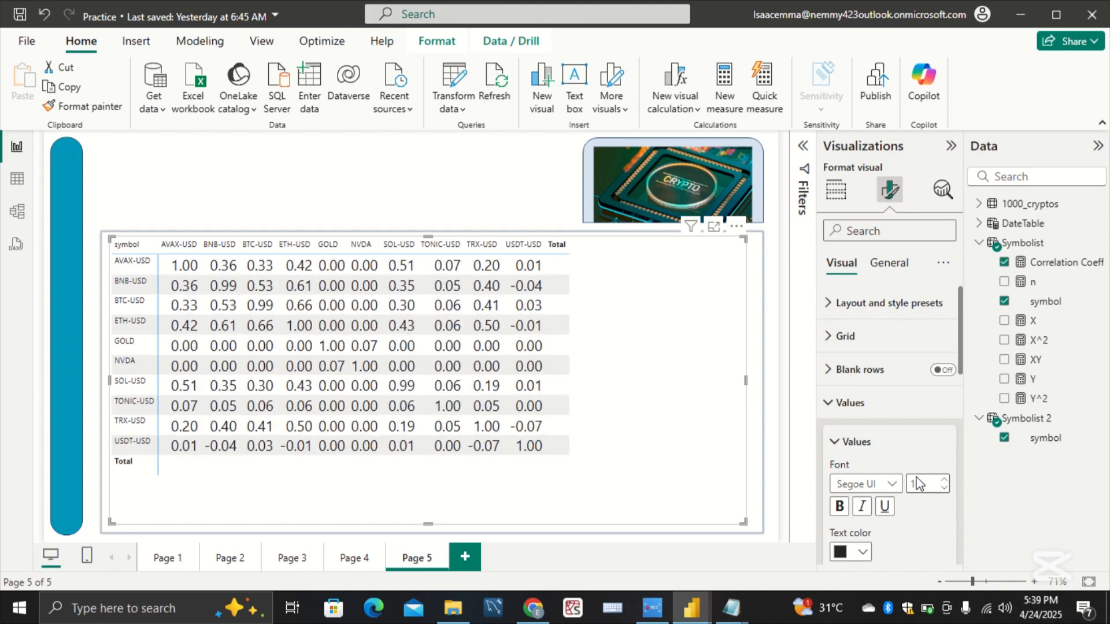
pyautogui.click(847, 421)
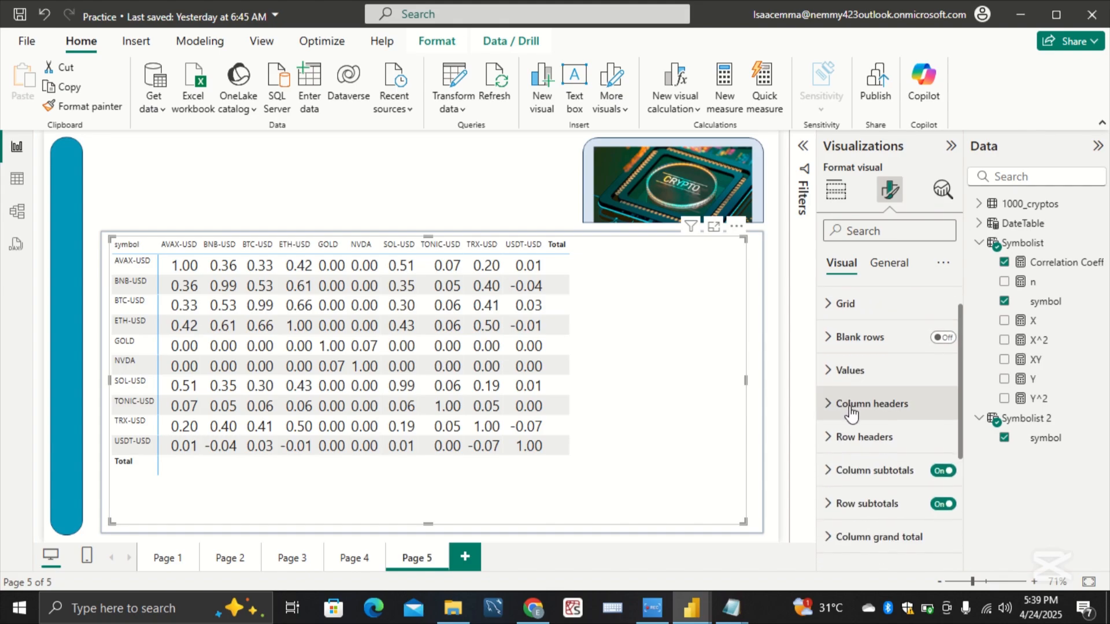
# Step: Format the matrix's row headers in bold with a font size of 20
pyautogui.click(855, 437)
pyautogui.scroll(-1, 869, 442)
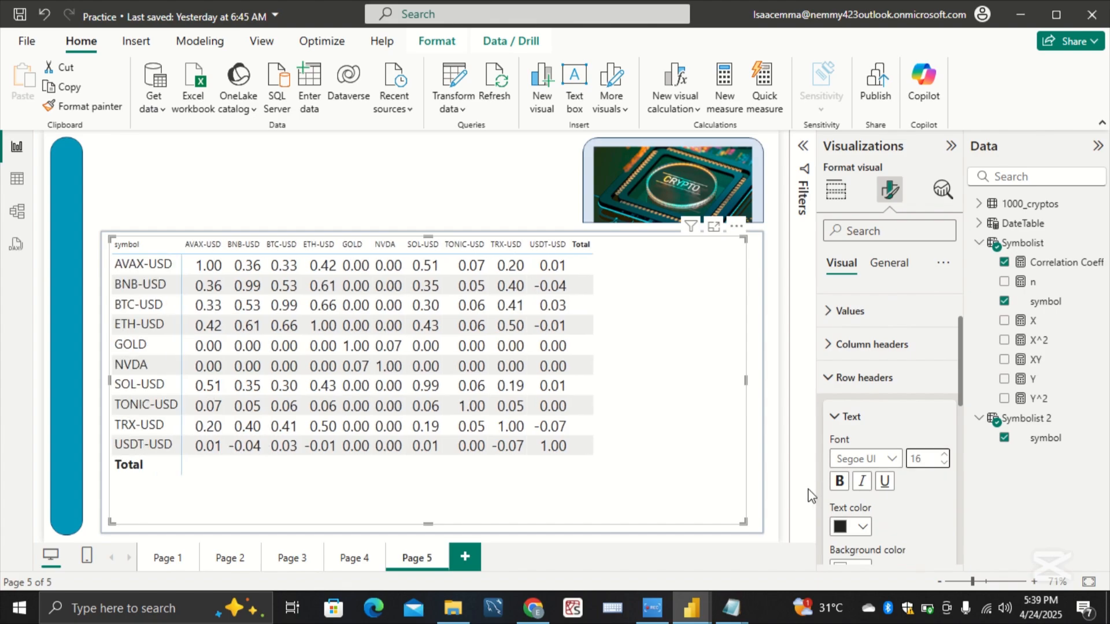
pyautogui.click(840, 482)
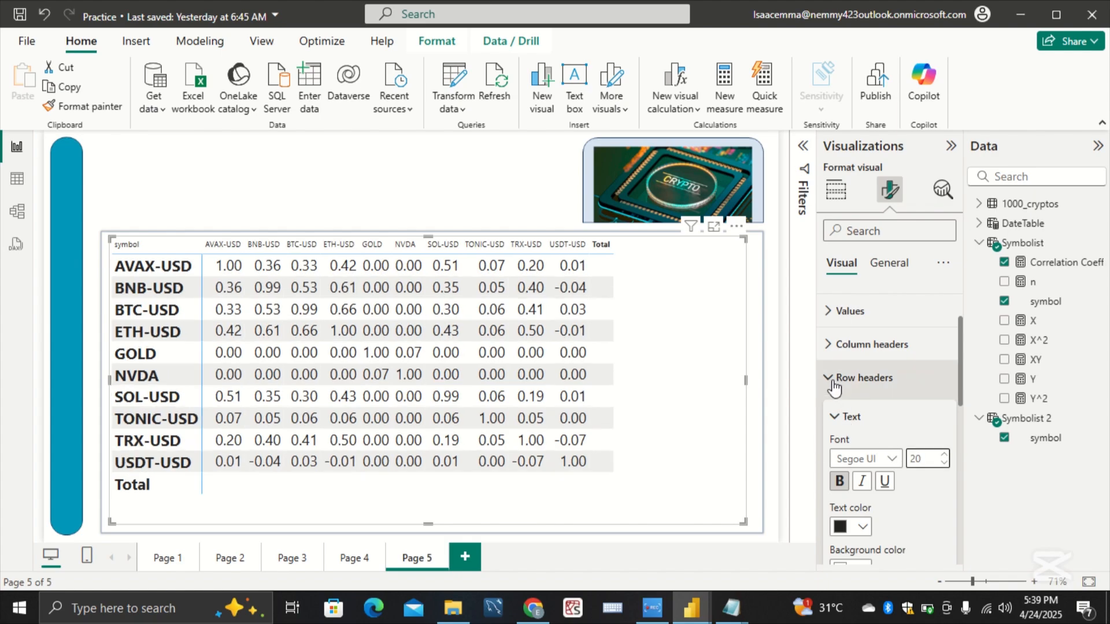
# Step: Set the font size of the matrix's column headers to 14
pyautogui.click(827, 347)
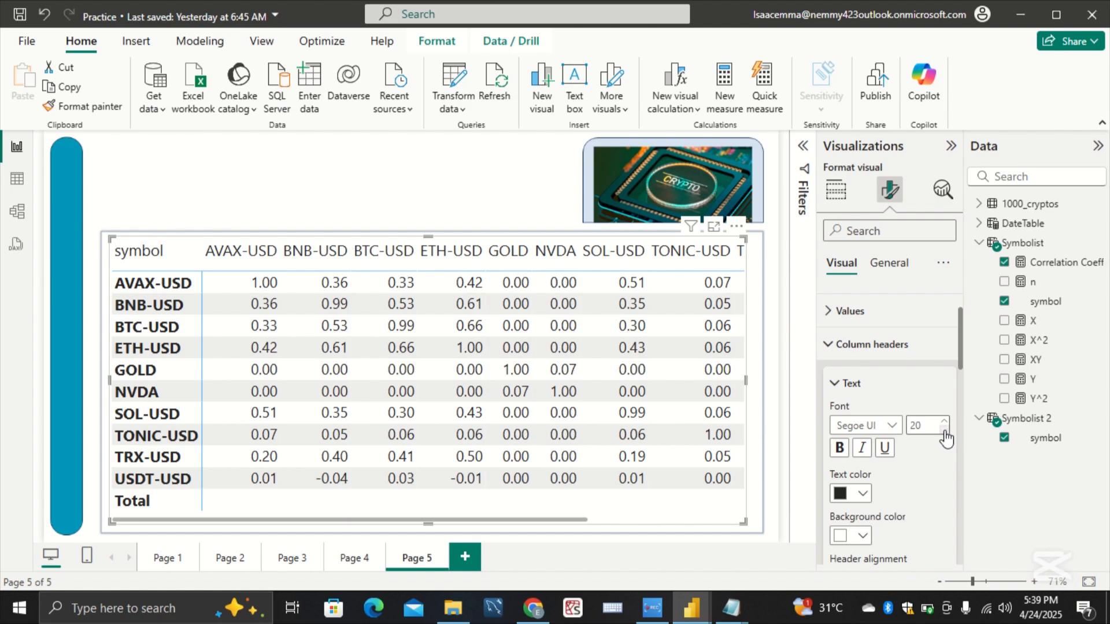
pyautogui.click(944, 431)
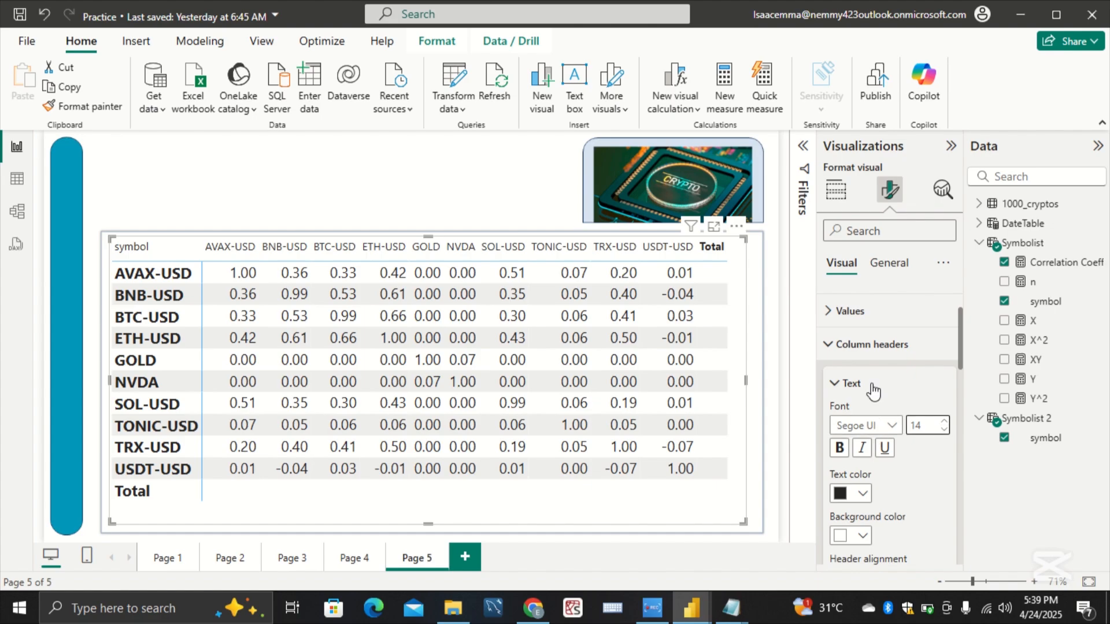
pyautogui.click(835, 347)
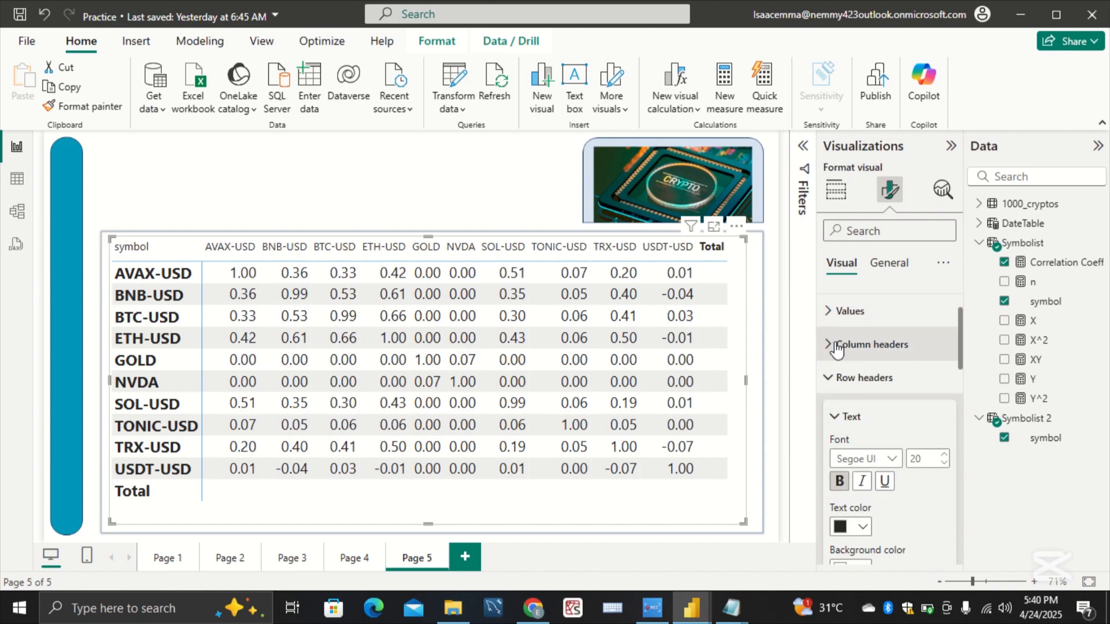
# Step: Turn off the matrix's row subtotals and column subtotals
pyautogui.scroll(-2, 840, 404)
pyautogui.scroll(-5, 840, 405)
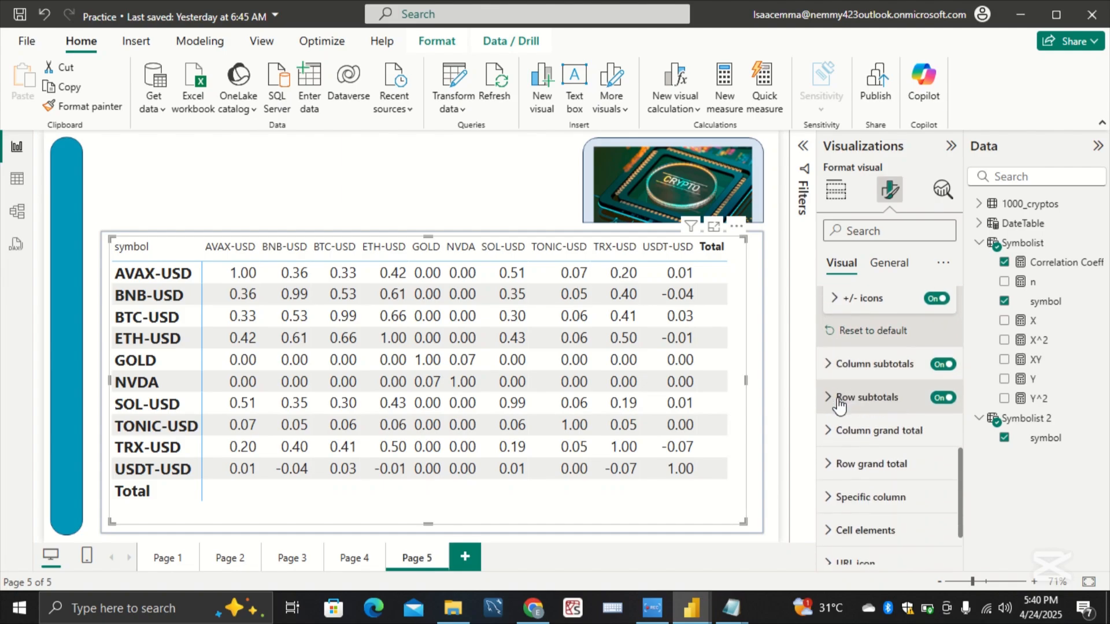
pyautogui.click(942, 398)
pyautogui.click(941, 367)
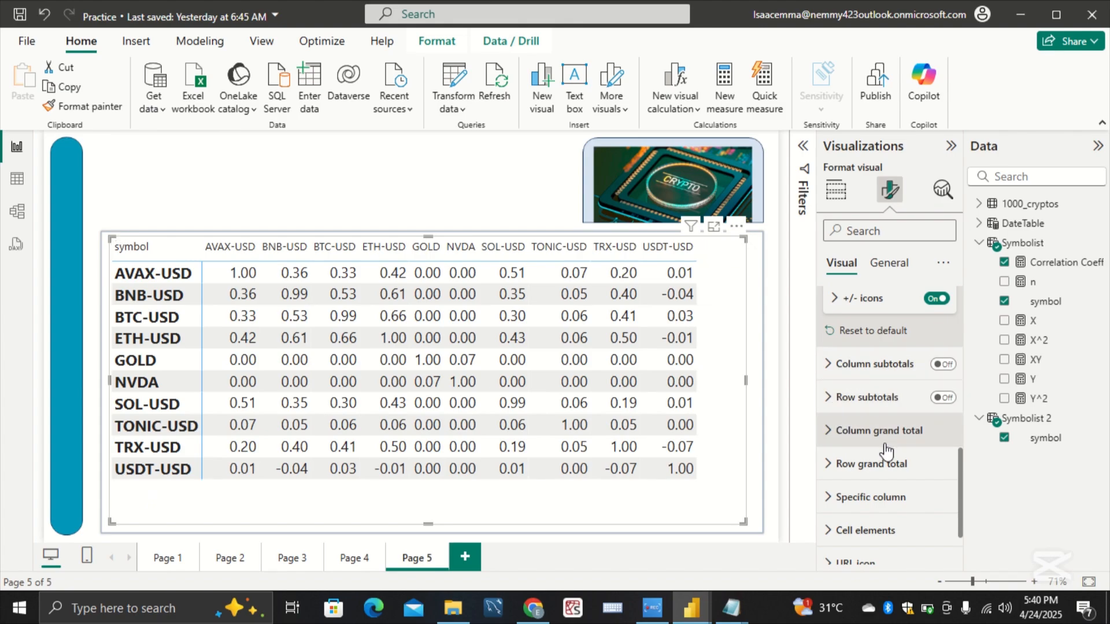
pyautogui.scroll(-2, 885, 463)
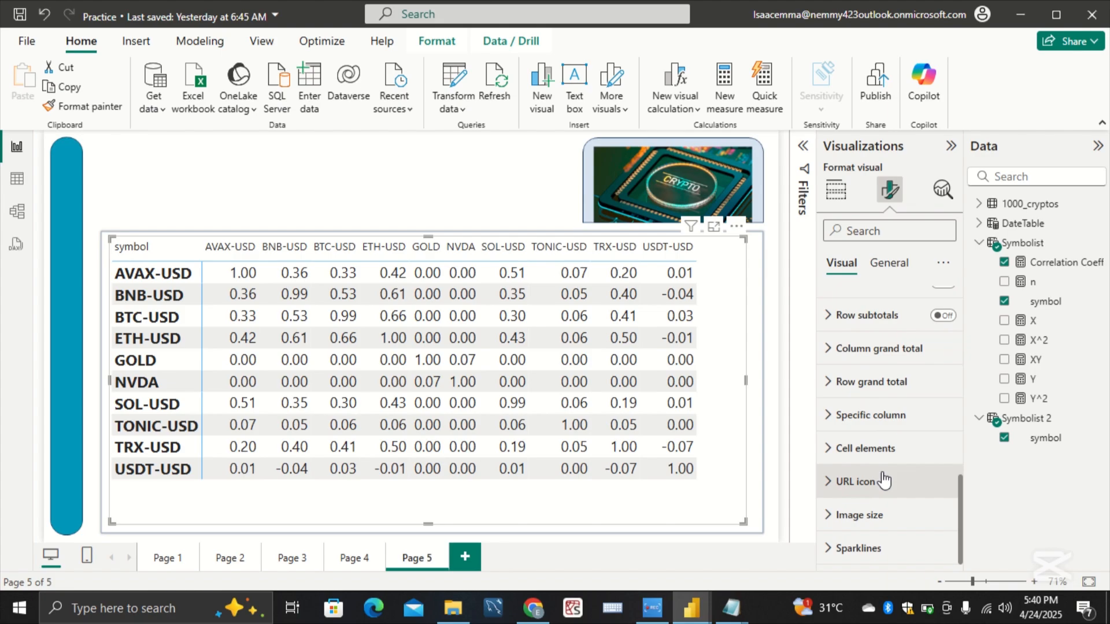
pyautogui.scroll(5, 883, 480)
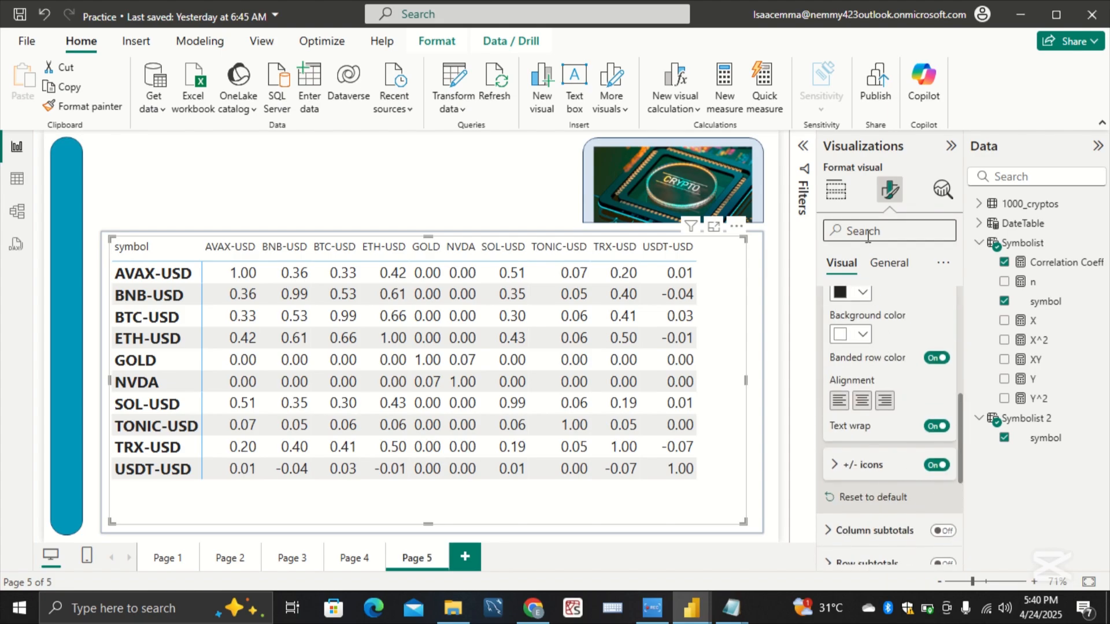
pyautogui.scroll(2, 873, 334)
pyautogui.scroll(3, 874, 334)
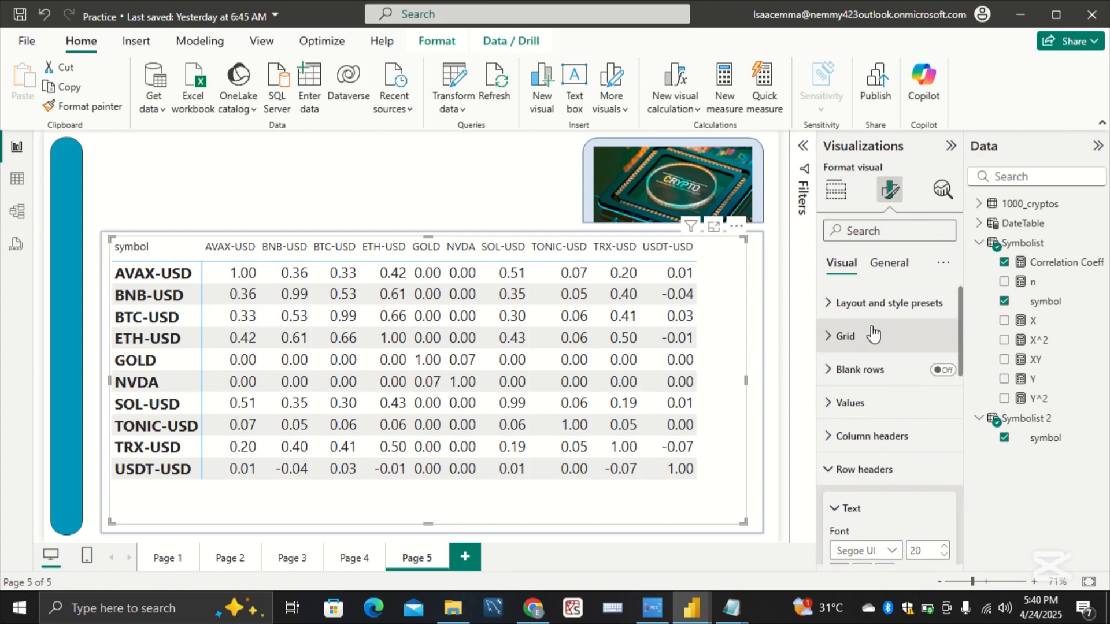
pyautogui.scroll(-4, 864, 445)
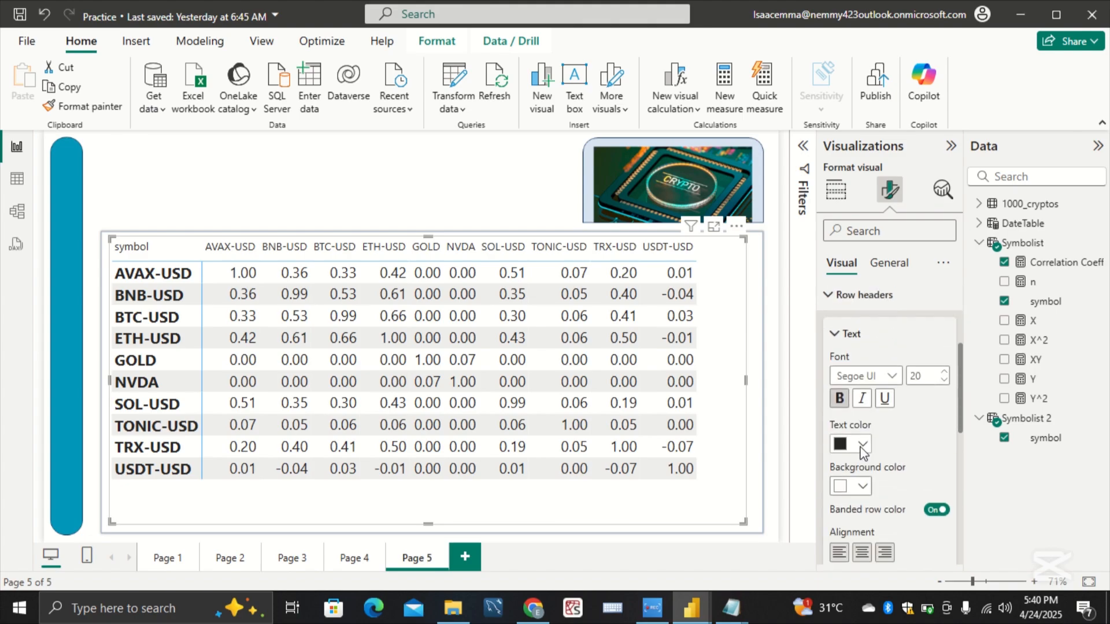
pyautogui.scroll(-1, 863, 451)
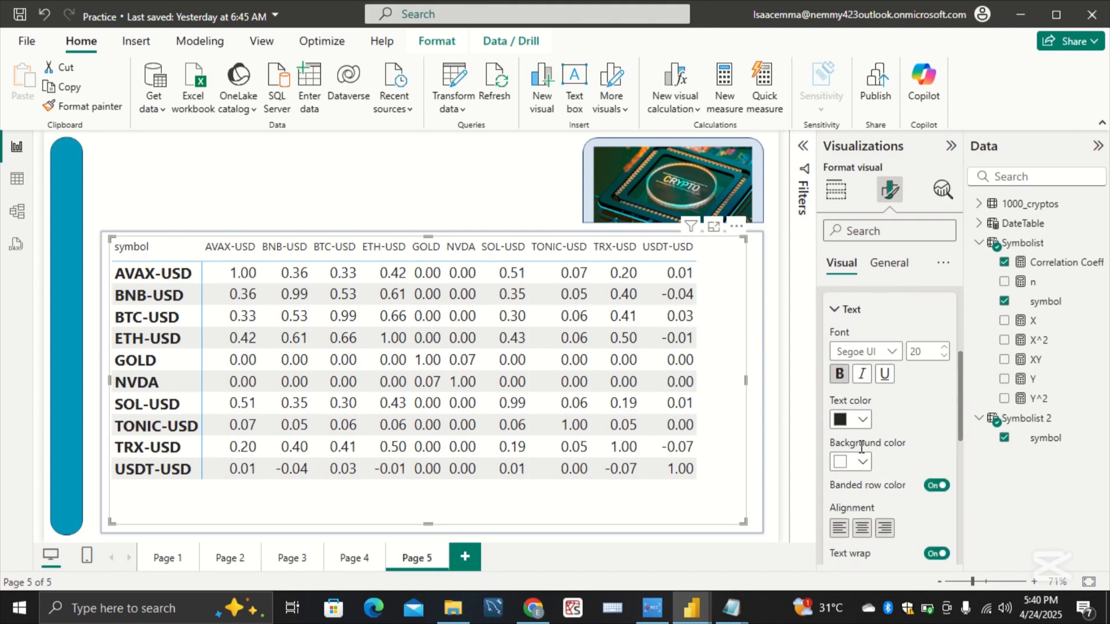
# Step: Rename the matrix's column field as Symbol for this visual only
pyautogui.click(836, 193)
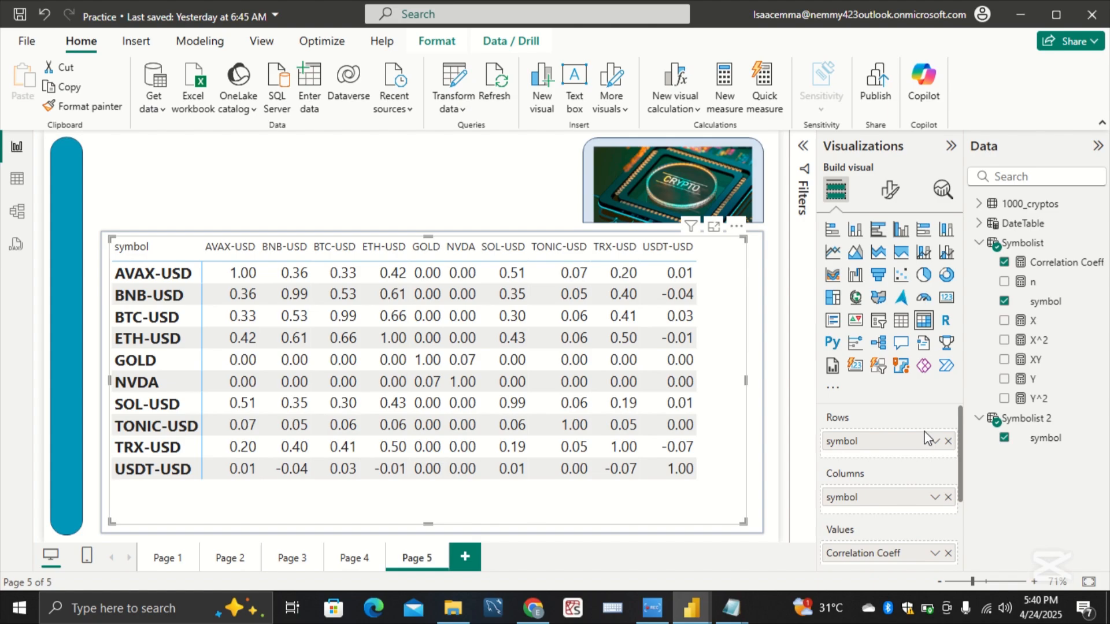
pyautogui.click(935, 500)
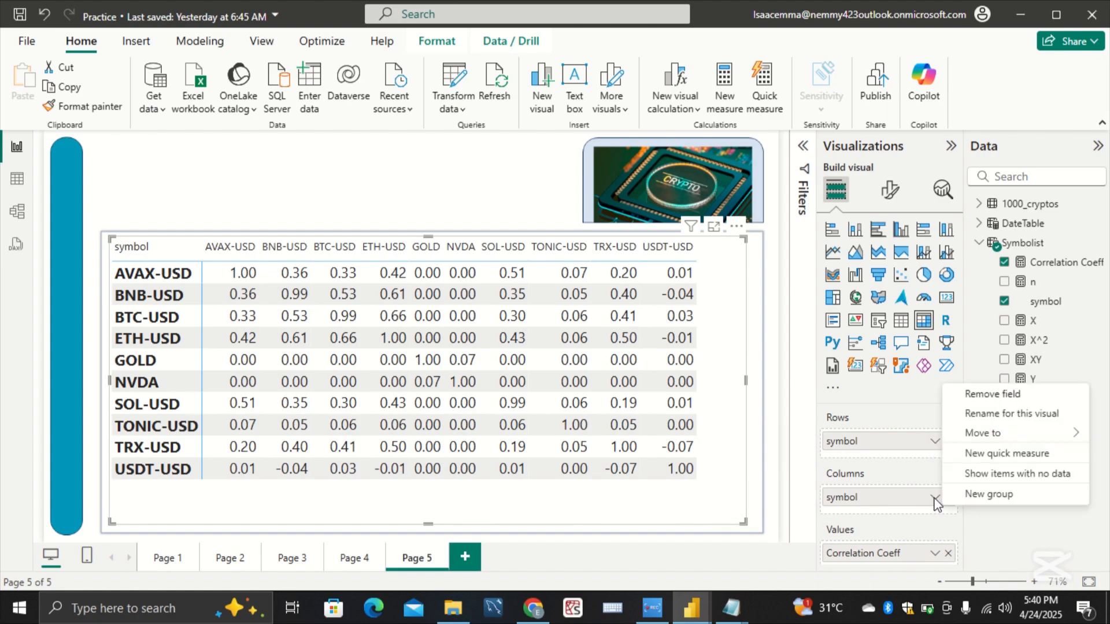
pyautogui.click(998, 415)
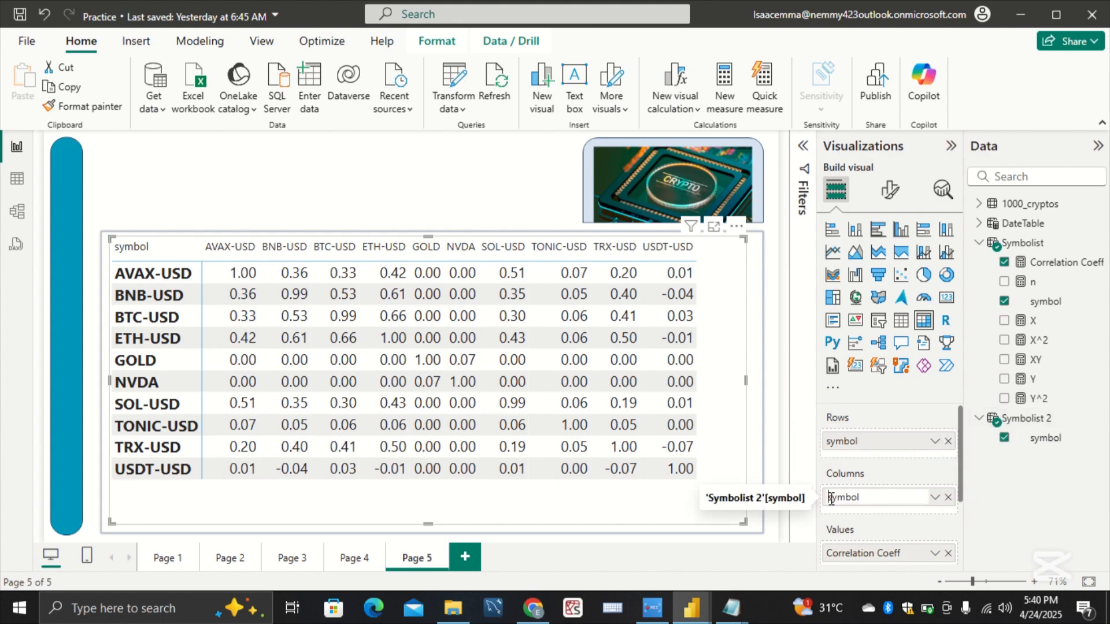
pyautogui.click(833, 498)
pyautogui.press('BackSpace')
pyautogui.write('S')
pyautogui.press('Return')
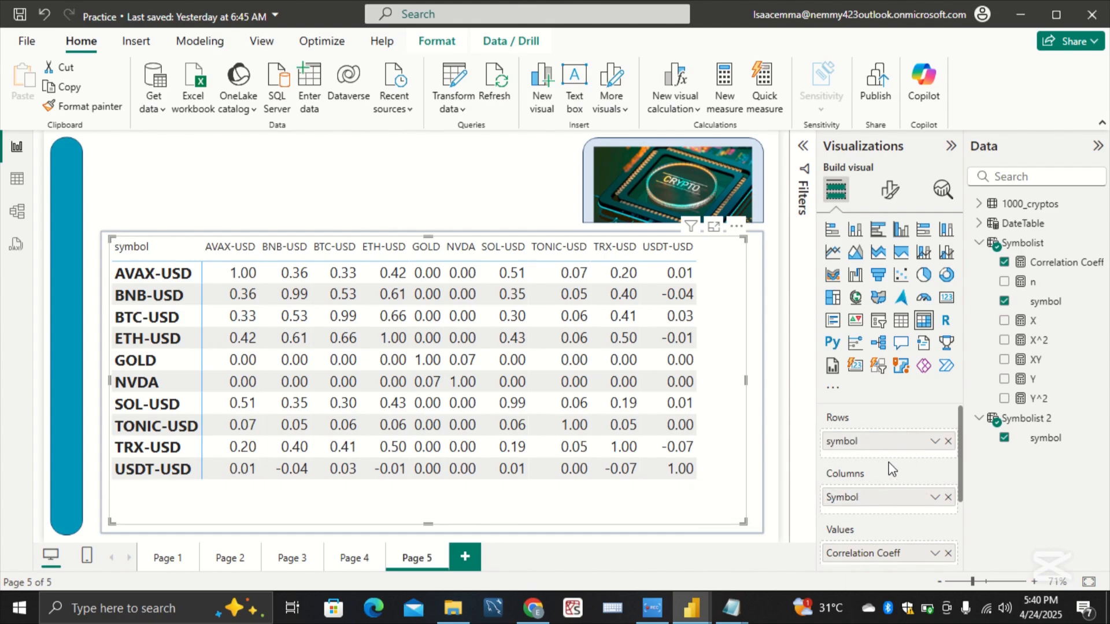
# Step: Rename the matrix's row field as Symbol for this visual only
pyautogui.click(934, 443)
pyautogui.click(959, 466)
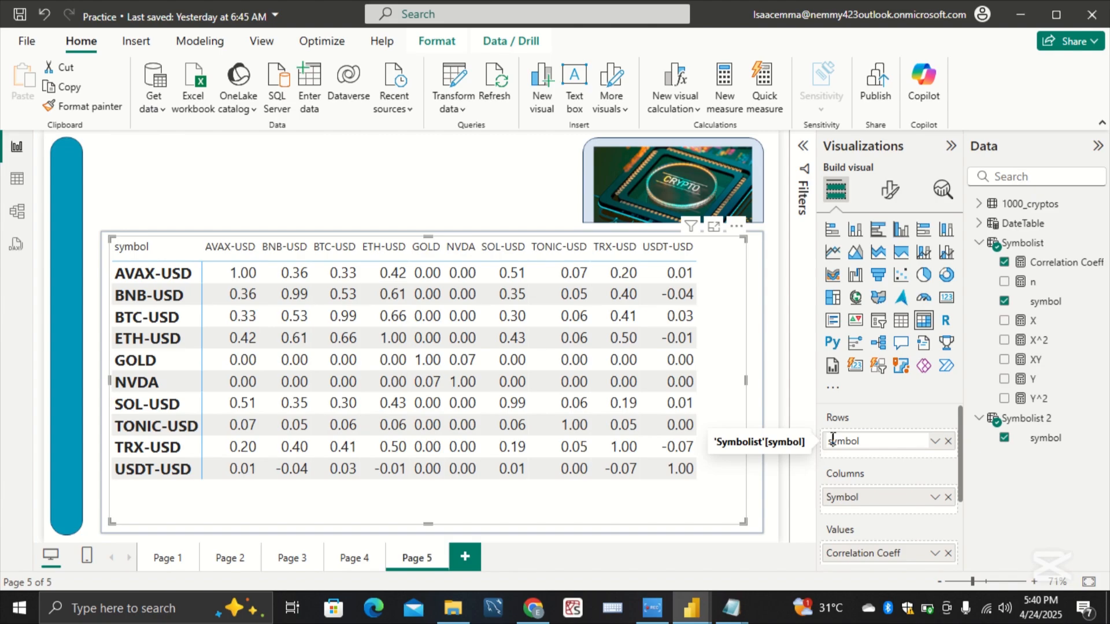
pyautogui.press('BackSpace')
pyautogui.write('S')
pyautogui.press('Return')
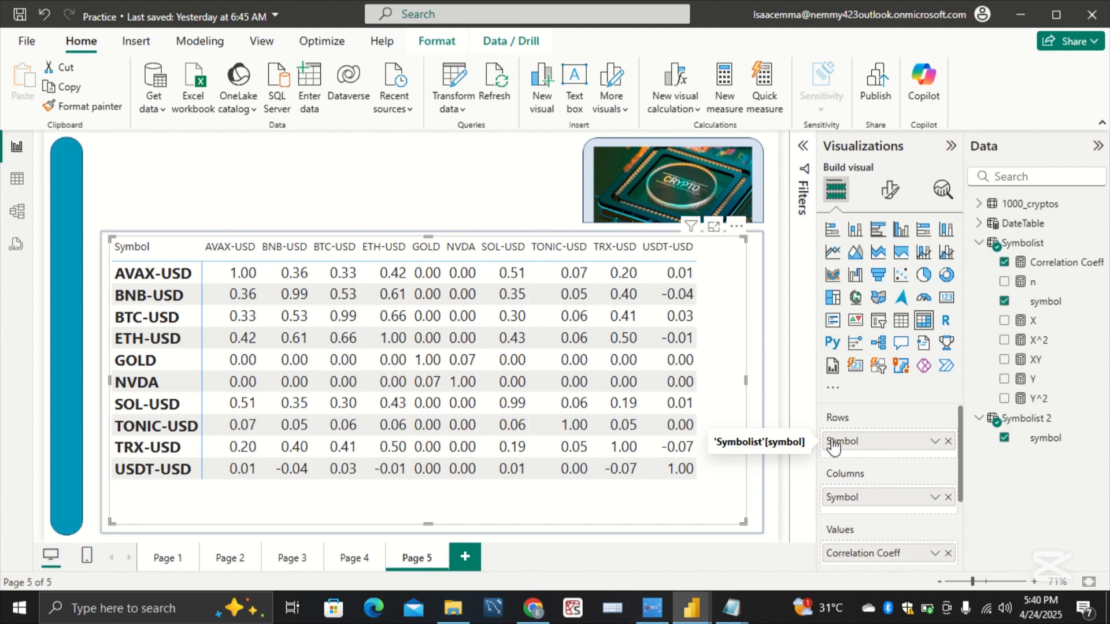
# Step: Make the matrix's column headers bold and move the matrix slightly down within its frame
pyautogui.click(890, 189)
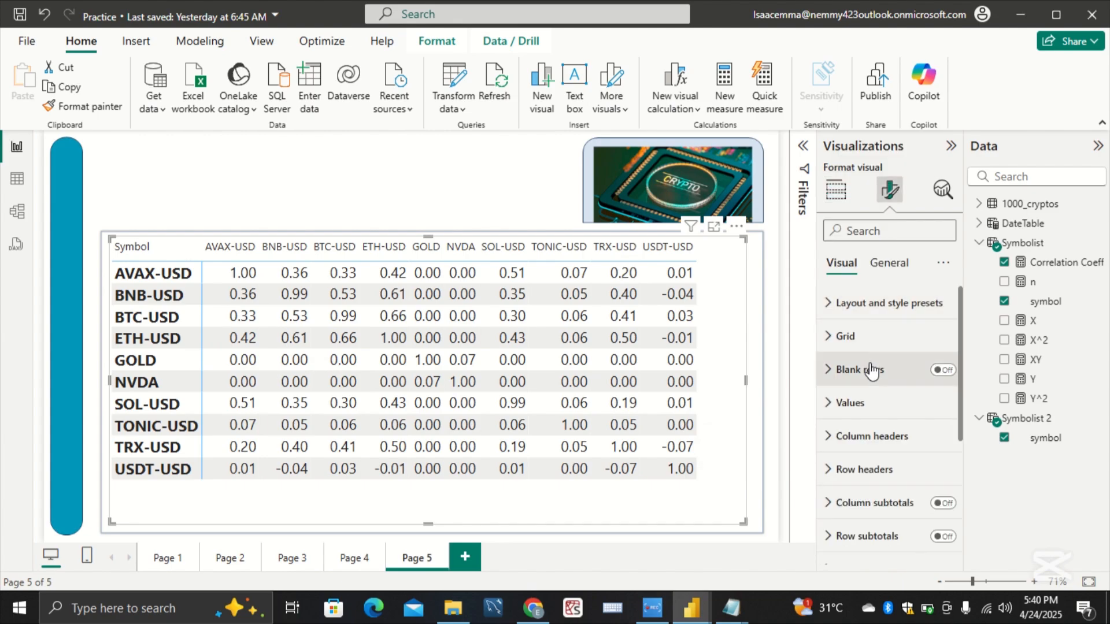
pyautogui.click(854, 437)
pyautogui.scroll(-2, 850, 434)
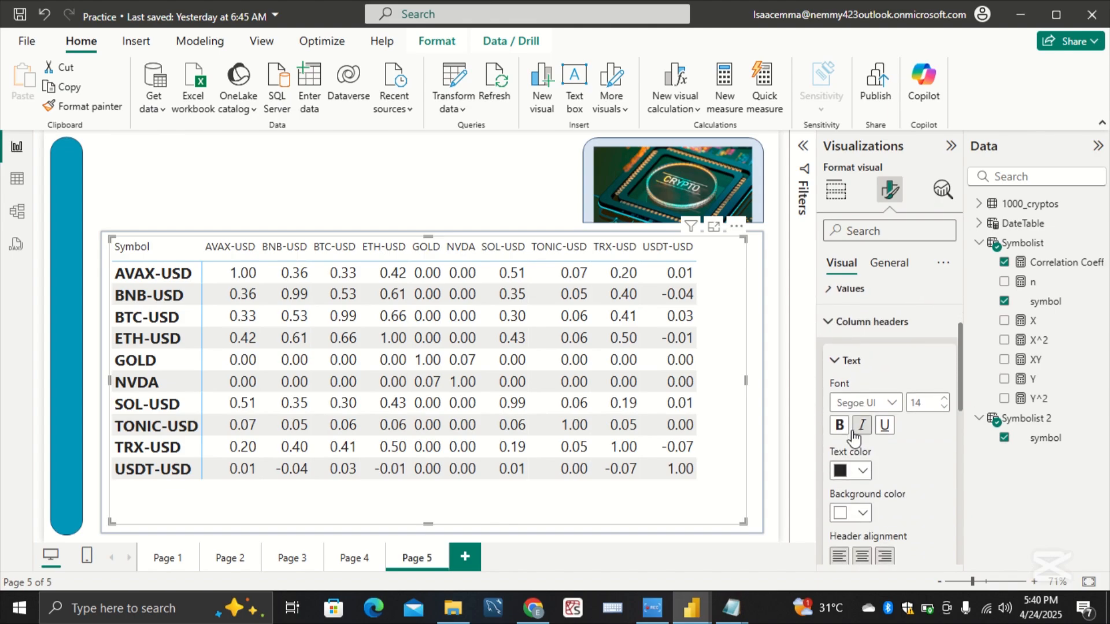
pyautogui.click(839, 426)
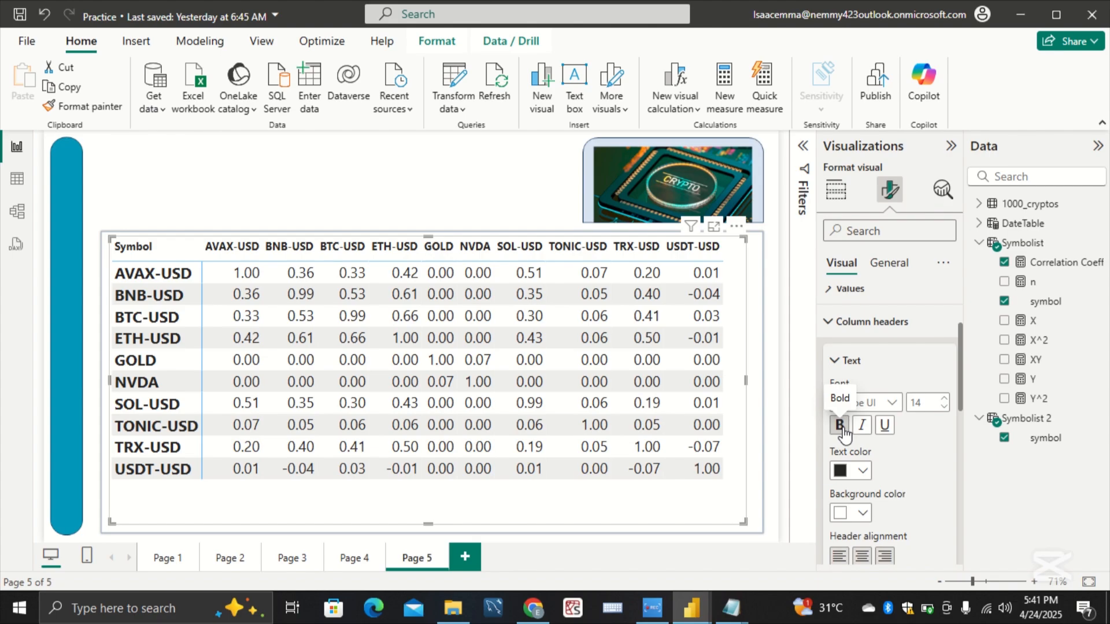
pyautogui.moveTo(611, 501)
pyautogui.mouseDown()
pyautogui.moveTo(628, 507)
pyautogui.moveTo(621, 520)
pyautogui.moveTo(612, 512)
pyautogui.mouseUp()
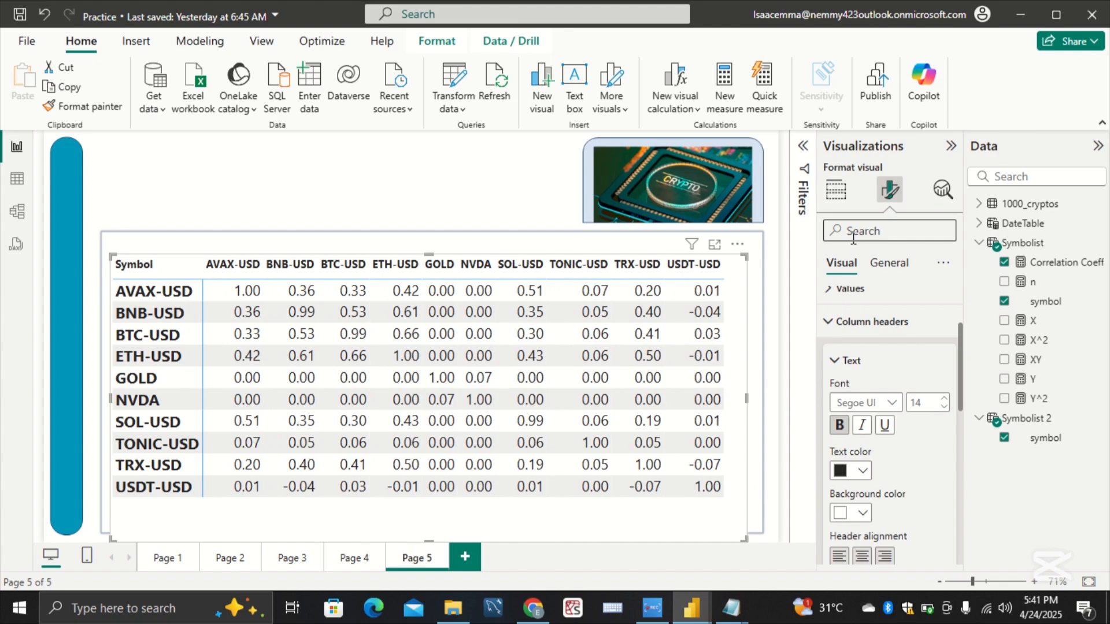
# Step: Turn on the matrix's title in its general formatting and start editing the title text
pyautogui.click(880, 264)
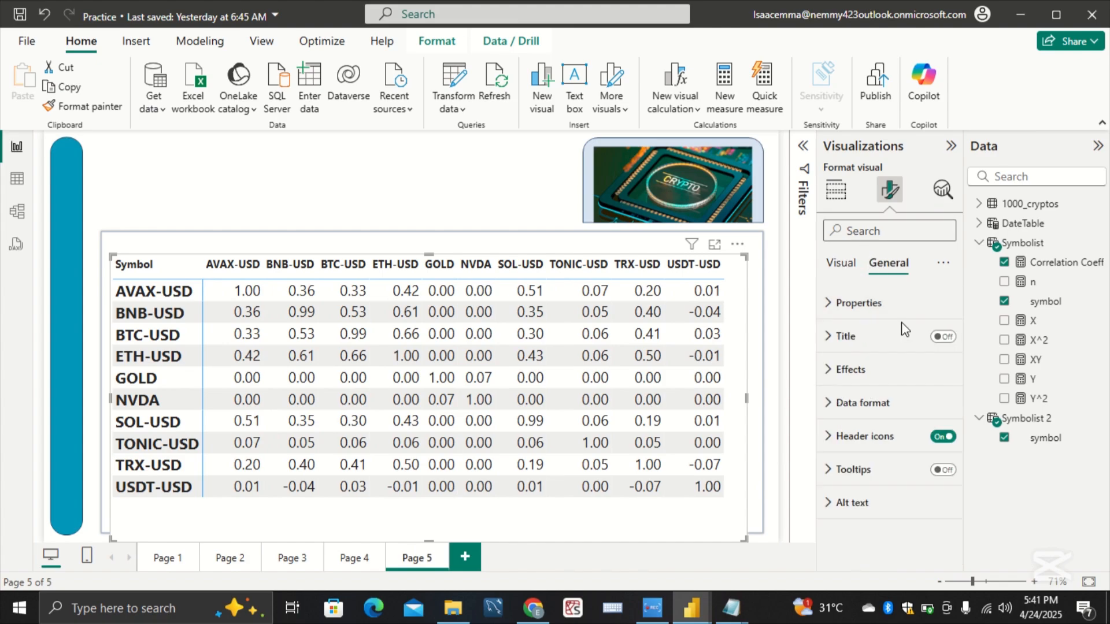
pyautogui.click(885, 386)
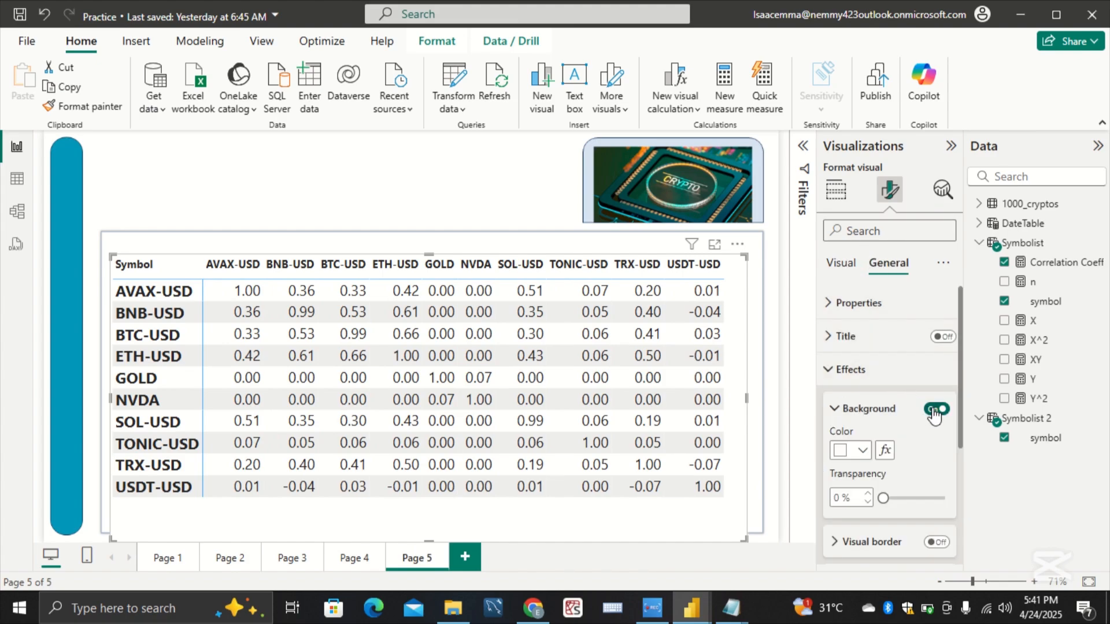
pyautogui.click(949, 350)
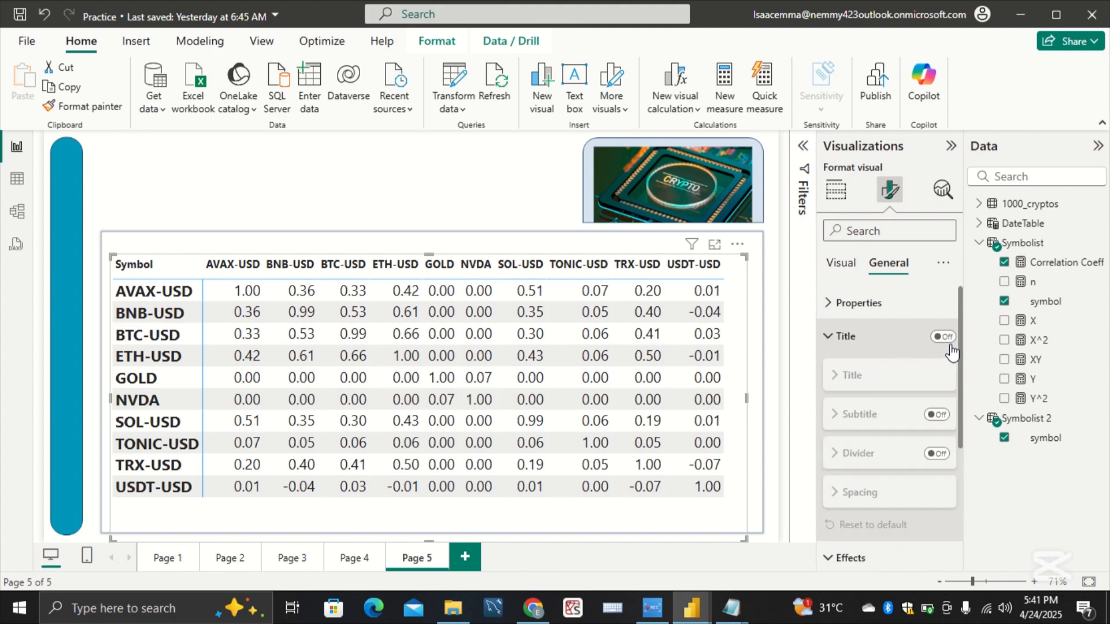
pyautogui.click(939, 338)
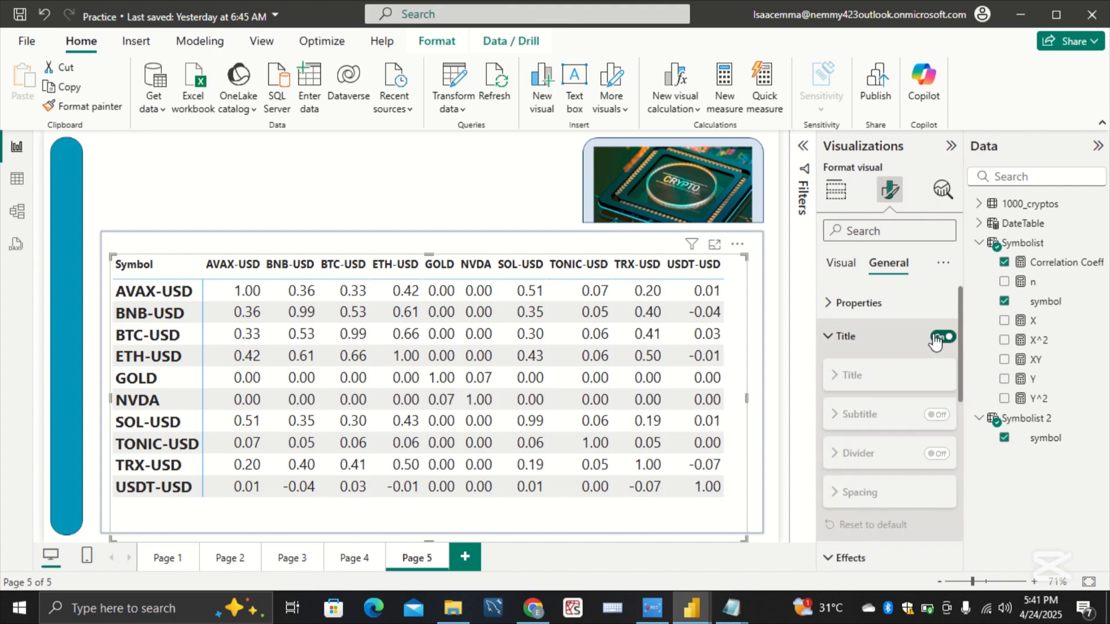
pyautogui.click(870, 419)
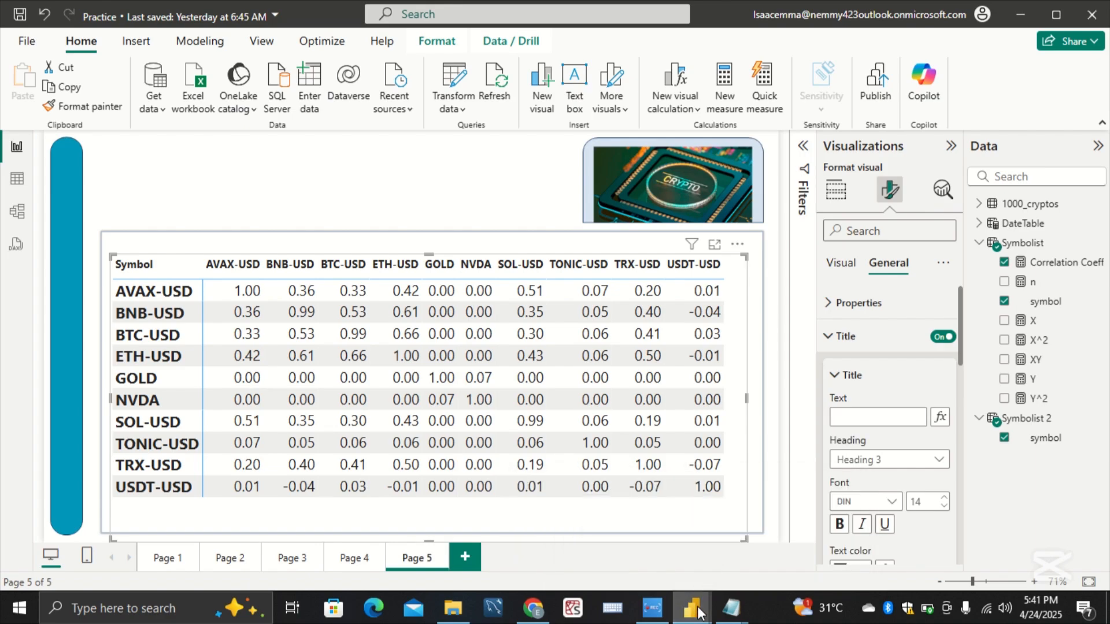
# Step: Switch to the Working report to check its correlation matrix title, and return to the Practice report
pyautogui.moveTo(692, 608)
pyautogui.click(643, 568)
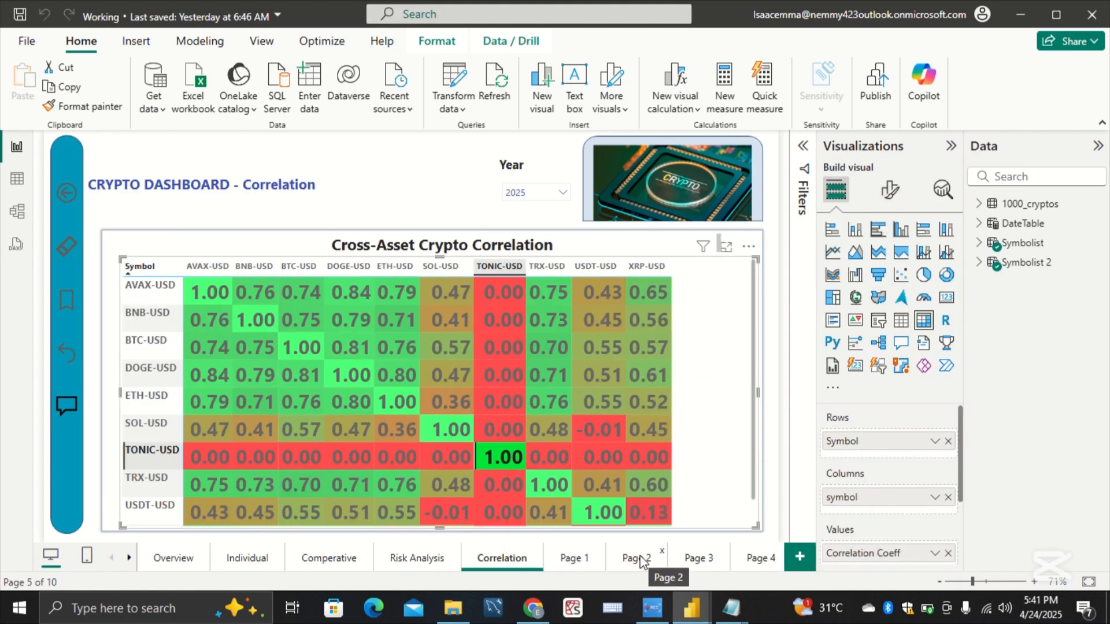
pyautogui.moveTo(692, 608)
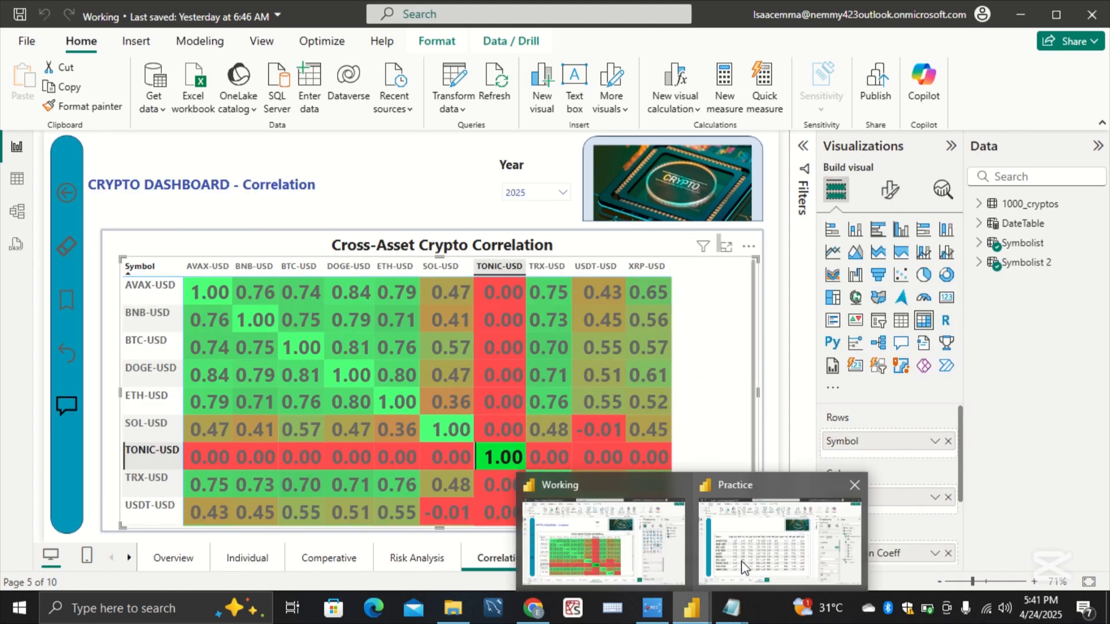
pyautogui.click(745, 568)
# Step: Enter CROSS-ASSET CRYPTO CORRELATION as the matrix's title text
pyautogui.write('Cro')
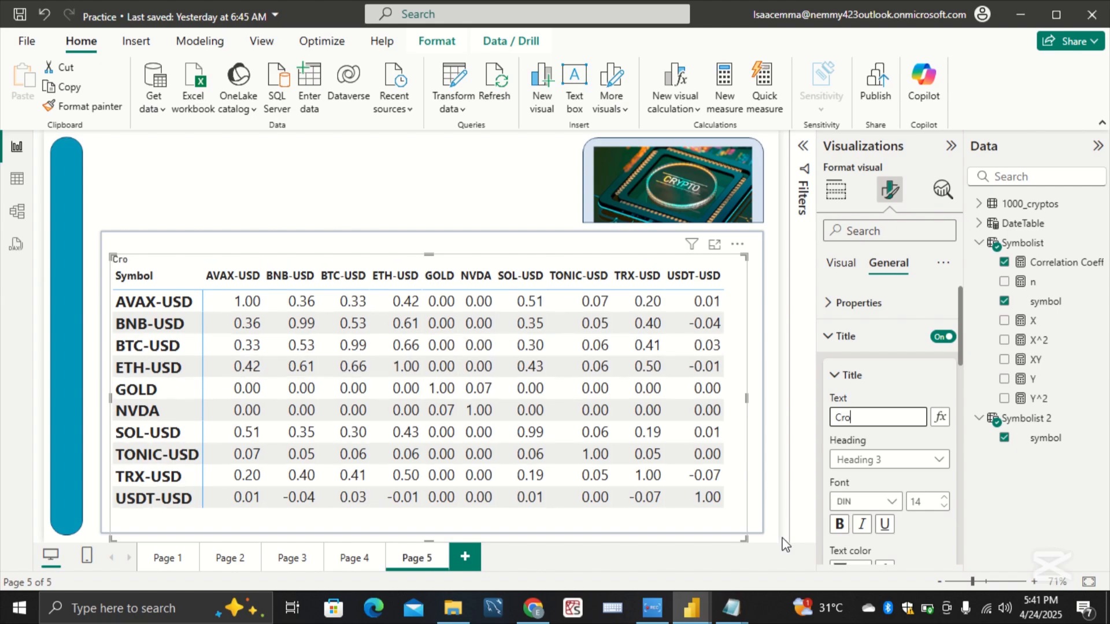
pyautogui.press('BackSpace')
pyautogui.press('BackSpace')
pyautogui.write('ROSS-ASSET')
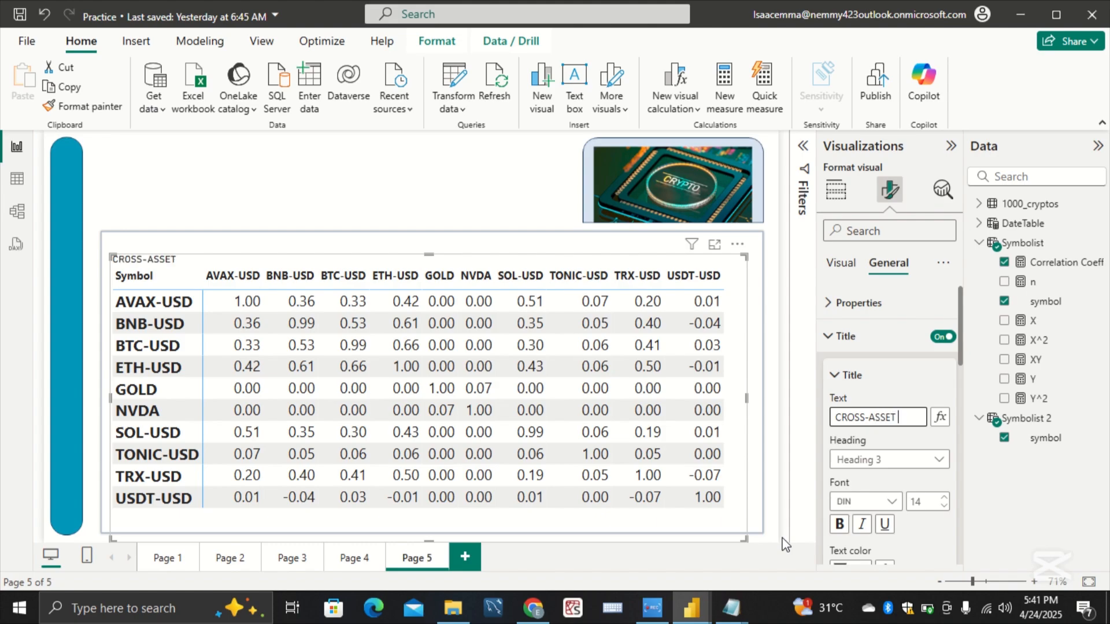
pyautogui.write(' CRYPTO C')
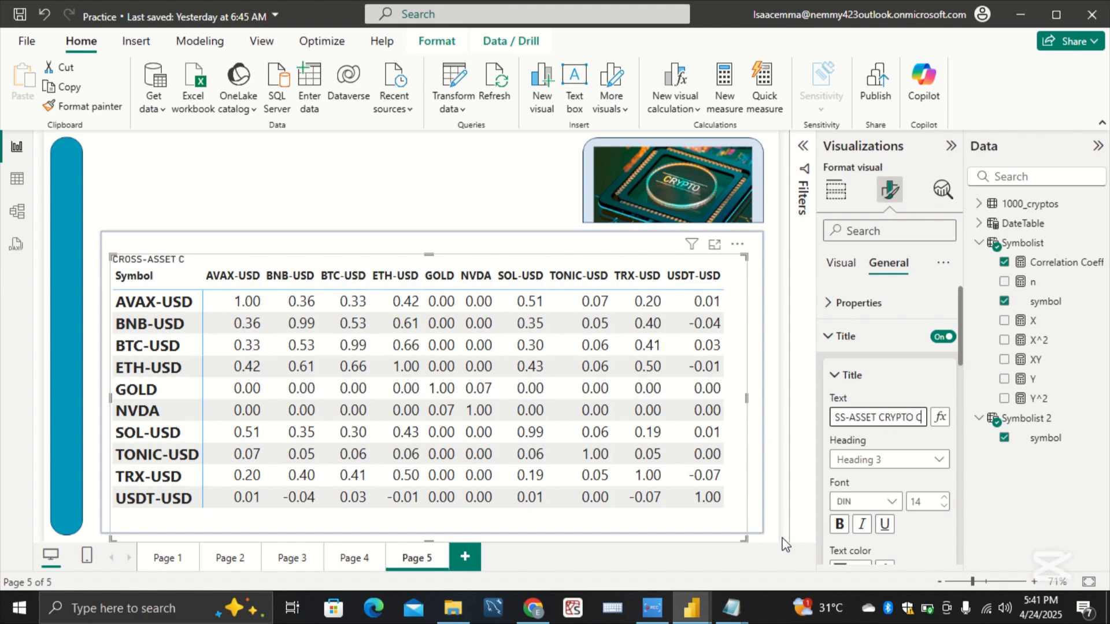
pyautogui.write('ORRELATION')
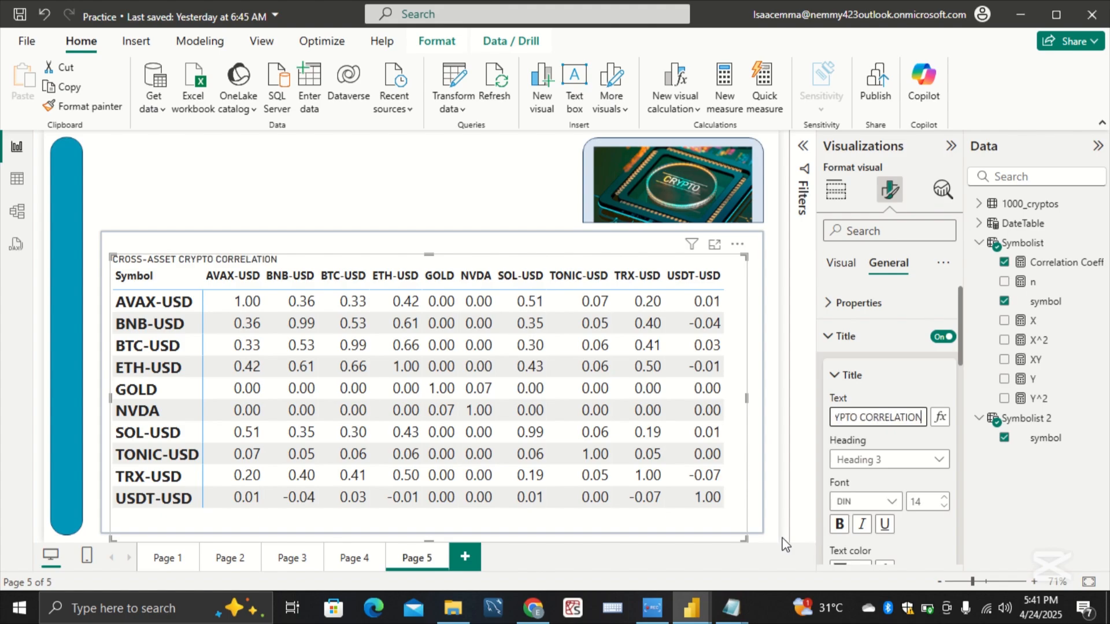
# Step: Format the matrix title in bold Segoe UI at size 20 and center it horizontally
pyautogui.click(876, 508)
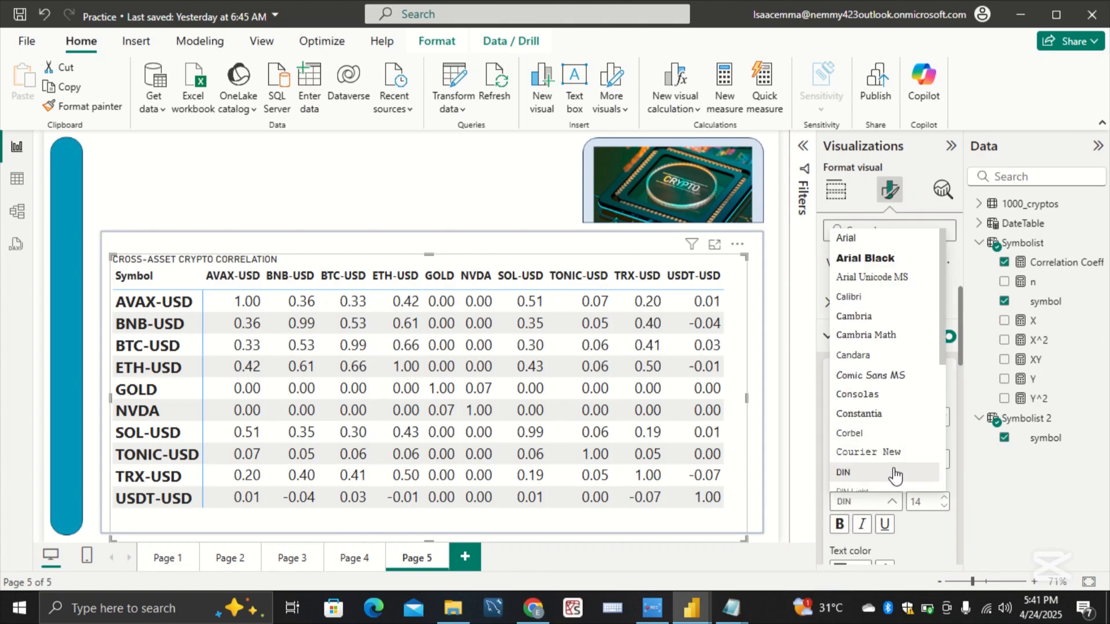
pyautogui.scroll(-3, 896, 475)
pyautogui.click(894, 462)
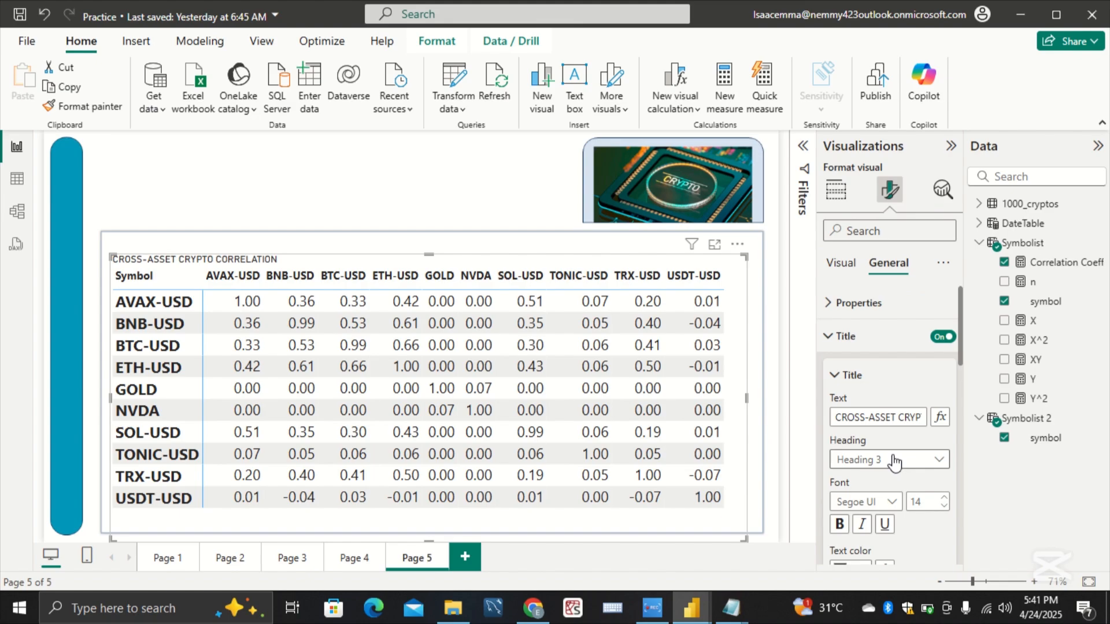
pyautogui.click(839, 524)
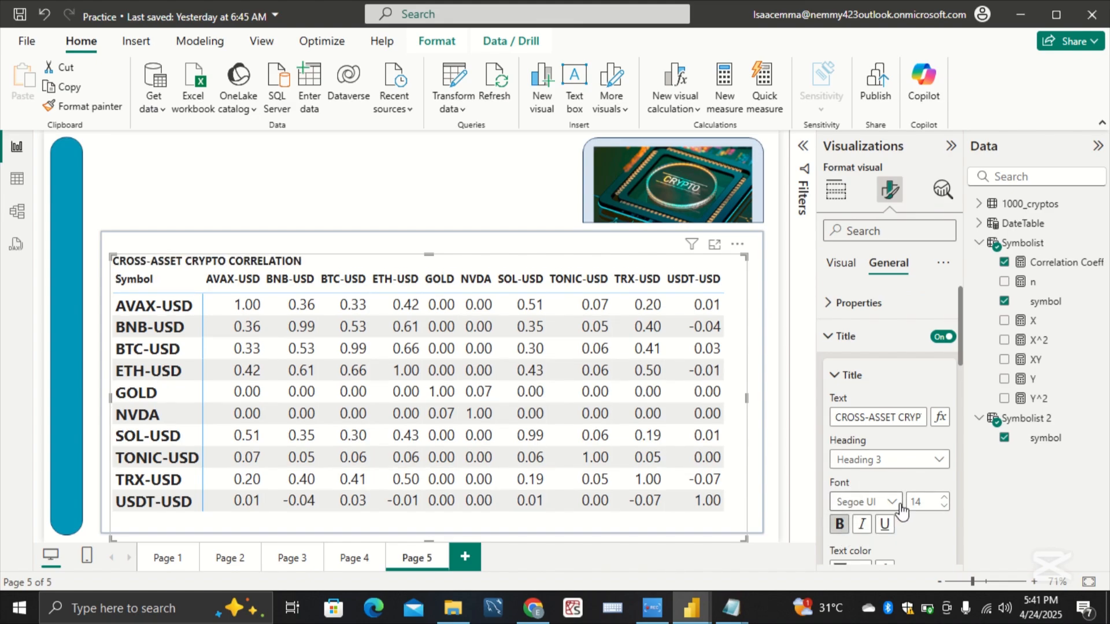
pyautogui.scroll(-4, 900, 512)
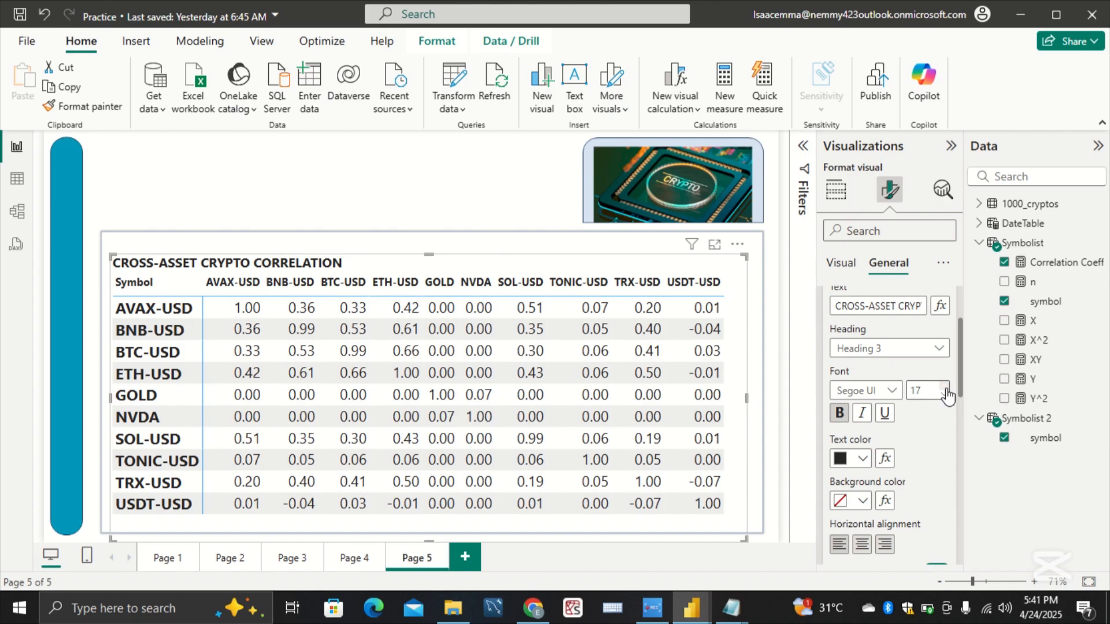
pyautogui.click(945, 388)
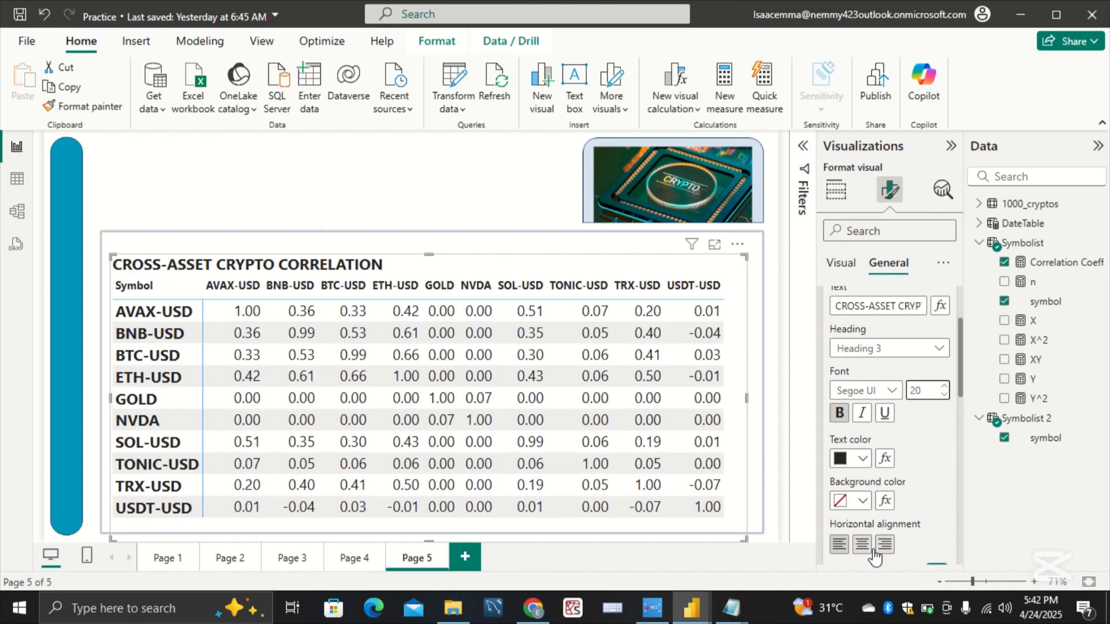
pyautogui.click(867, 546)
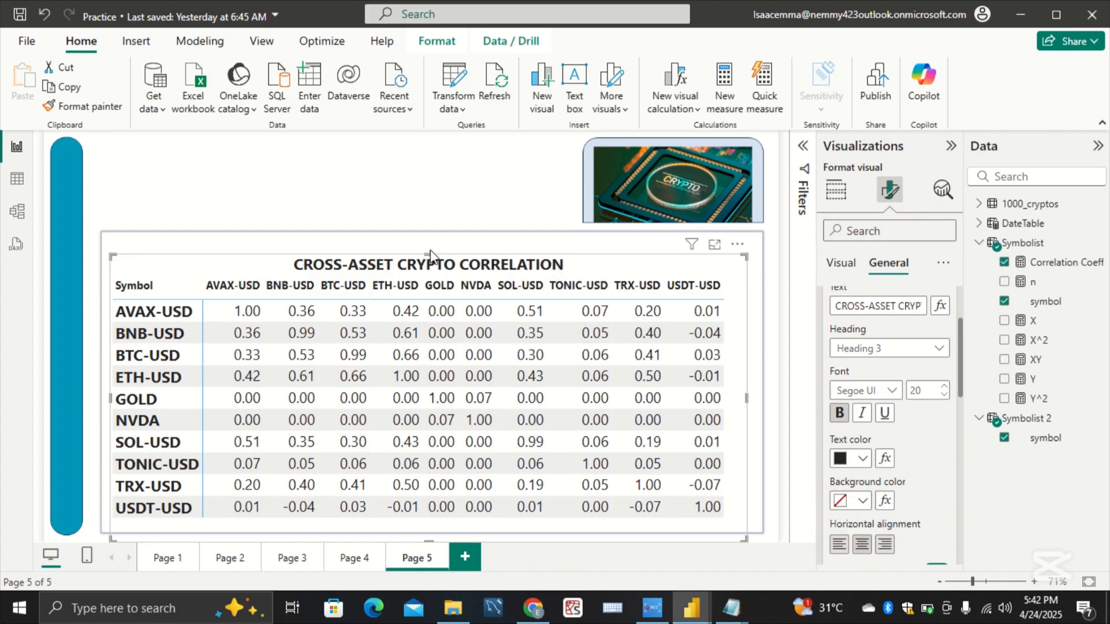
# Step: Extend the matrix's upper edge to the top of its frame and set the title's font size to 25
pyautogui.moveTo(430, 254); pyautogui.dragTo(430, 235)
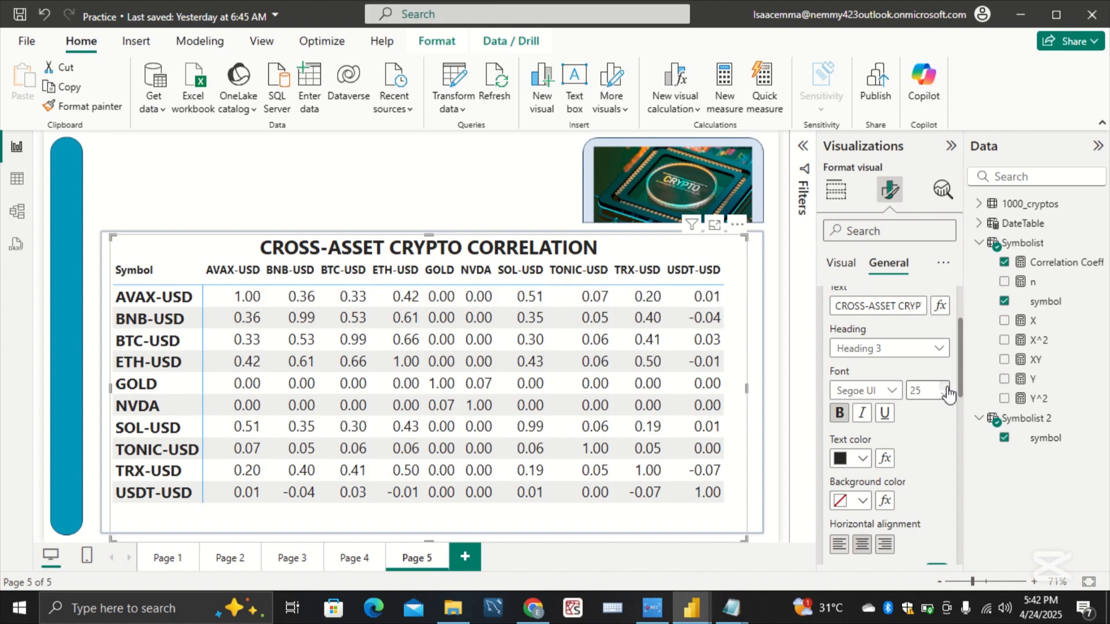
pyautogui.click(396, 191)
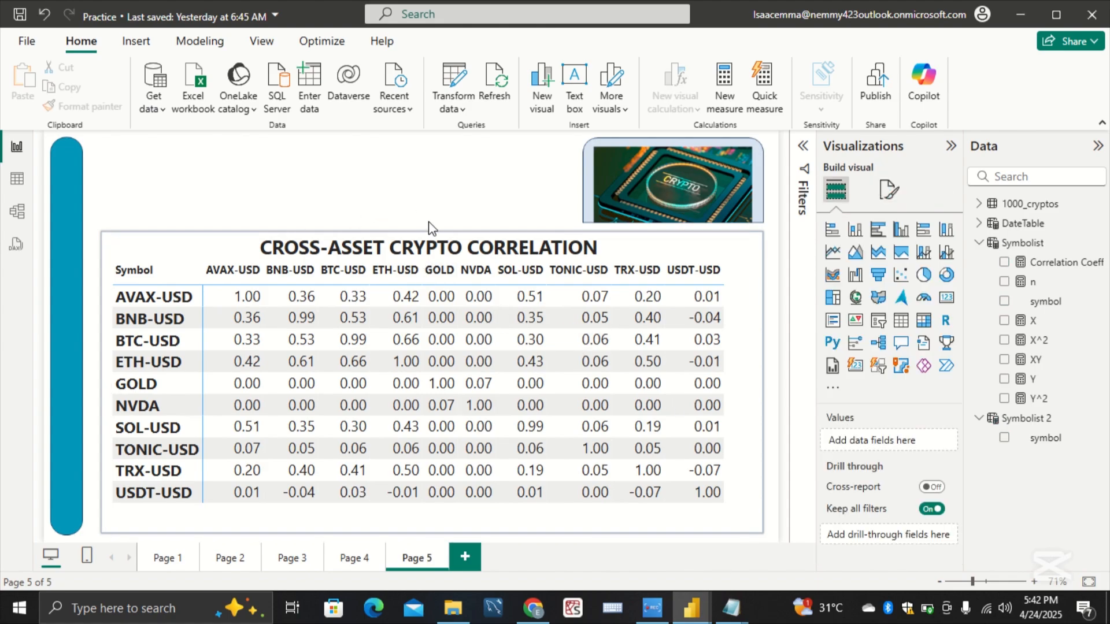
# Step: Turn on conditional background color for the matrix's Correlation Coeff values in the cell elements formatting
pyautogui.click(619, 520)
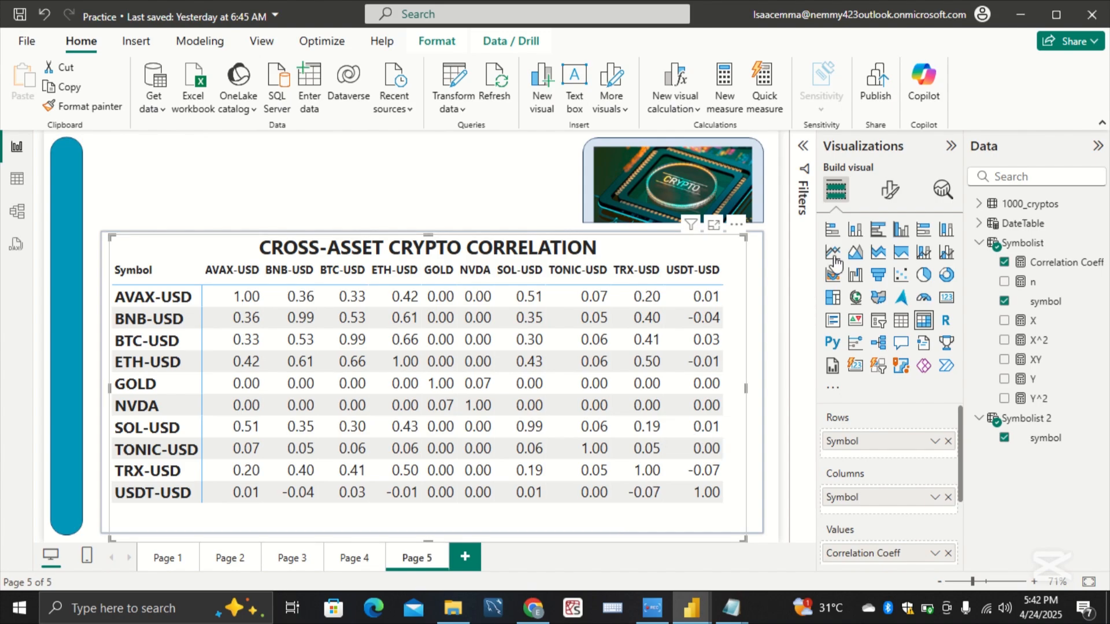
pyautogui.click(890, 193)
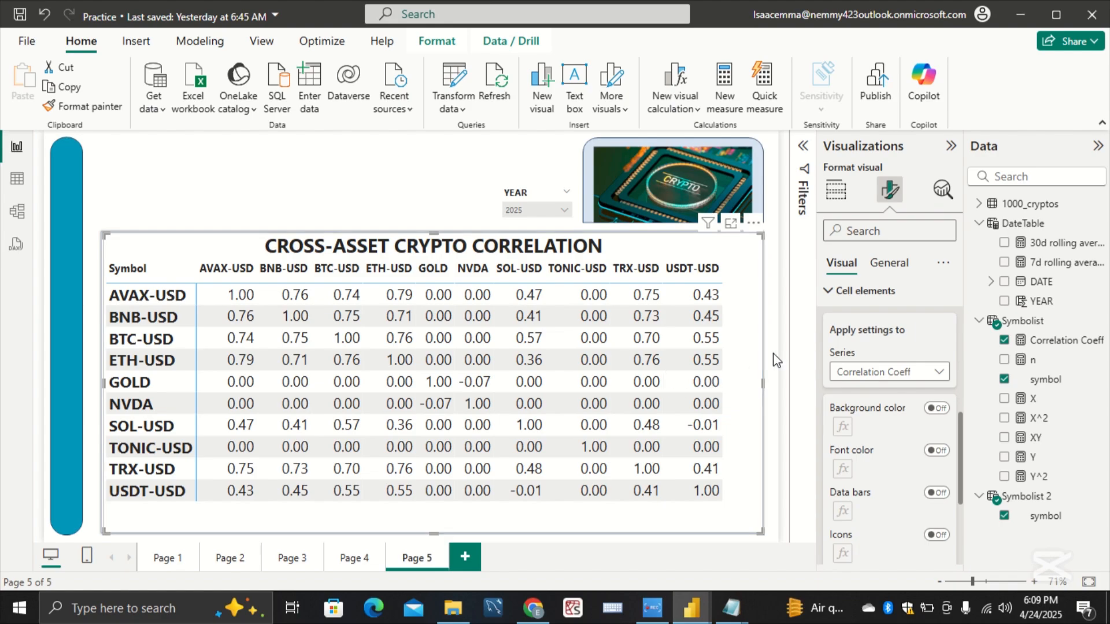
pyautogui.click(842, 295)
pyautogui.scroll(3, 867, 399)
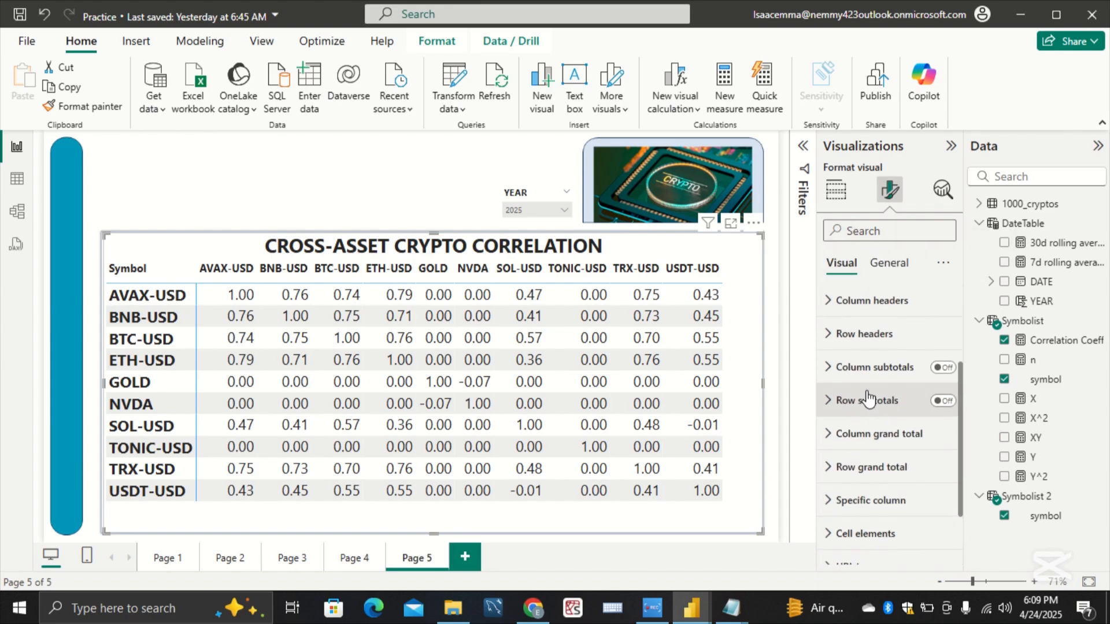
pyautogui.scroll(3, 866, 393)
pyautogui.scroll(-3, 866, 393)
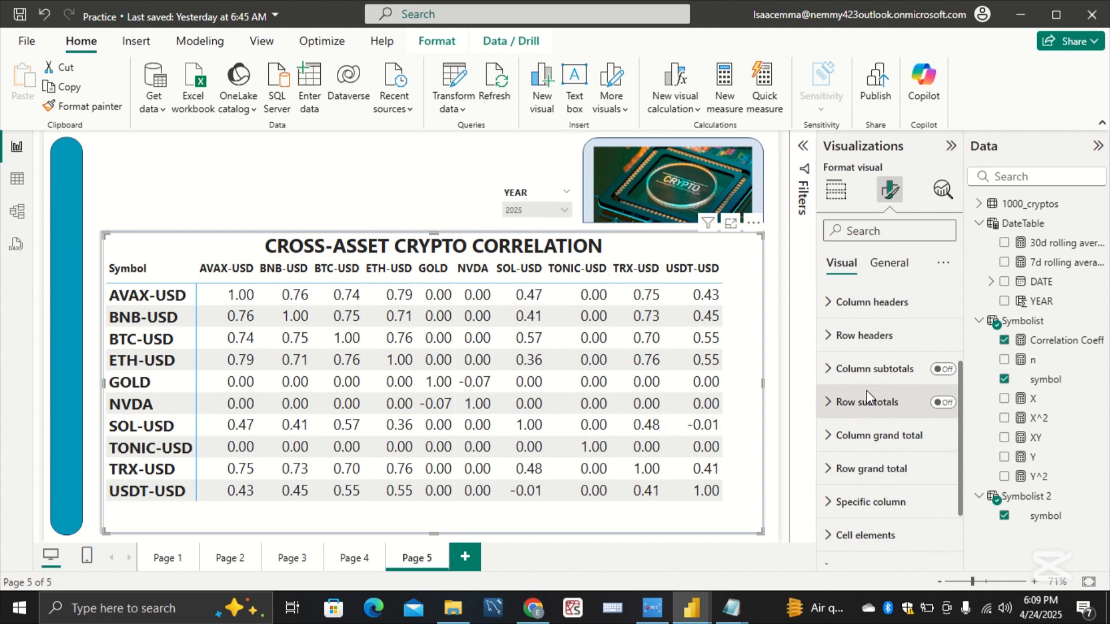
pyautogui.scroll(-3, 867, 393)
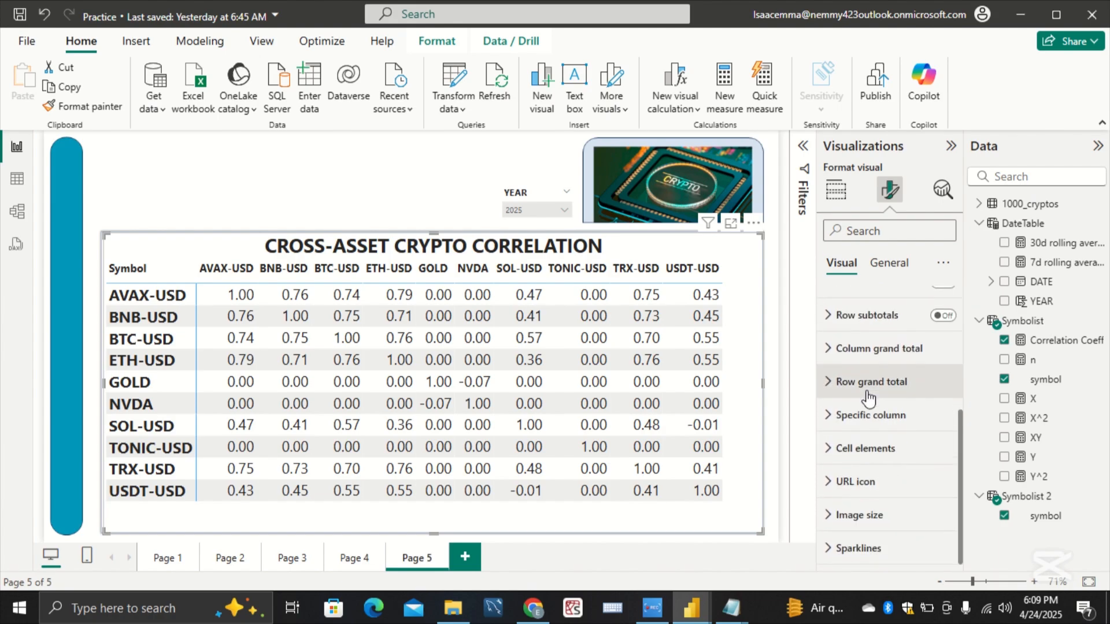
pyautogui.click(865, 450)
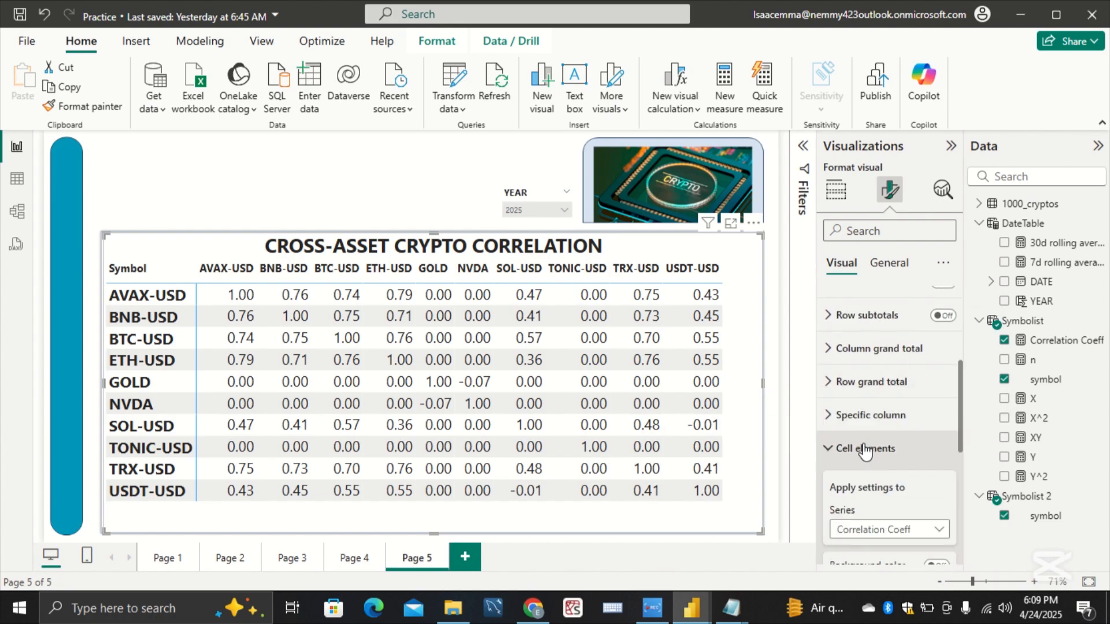
pyautogui.scroll(-5, 885, 416)
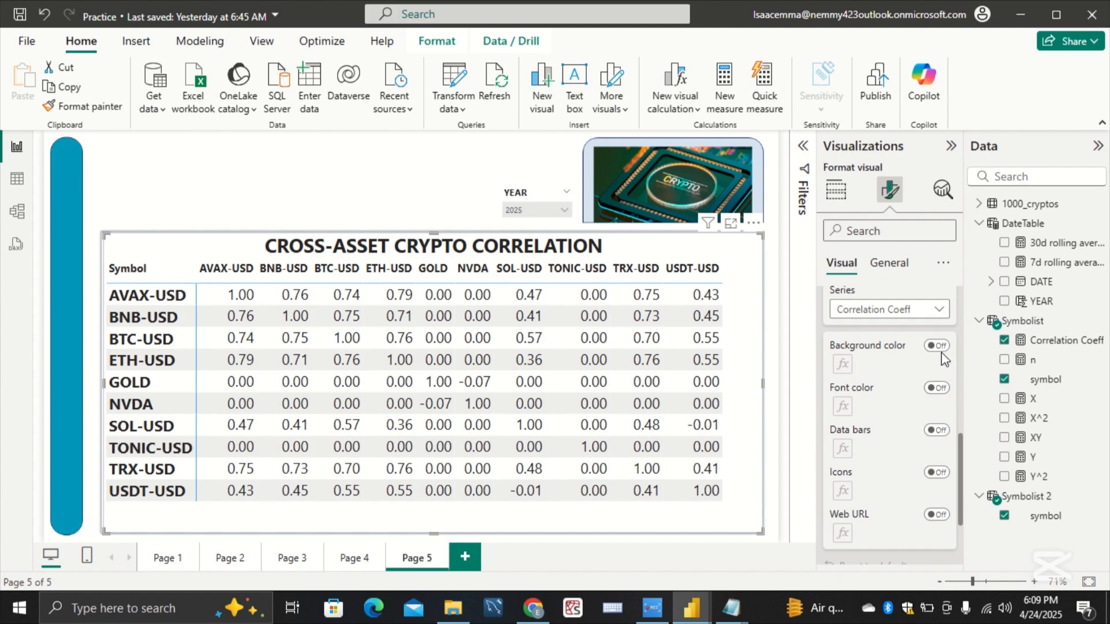
pyautogui.click(937, 345)
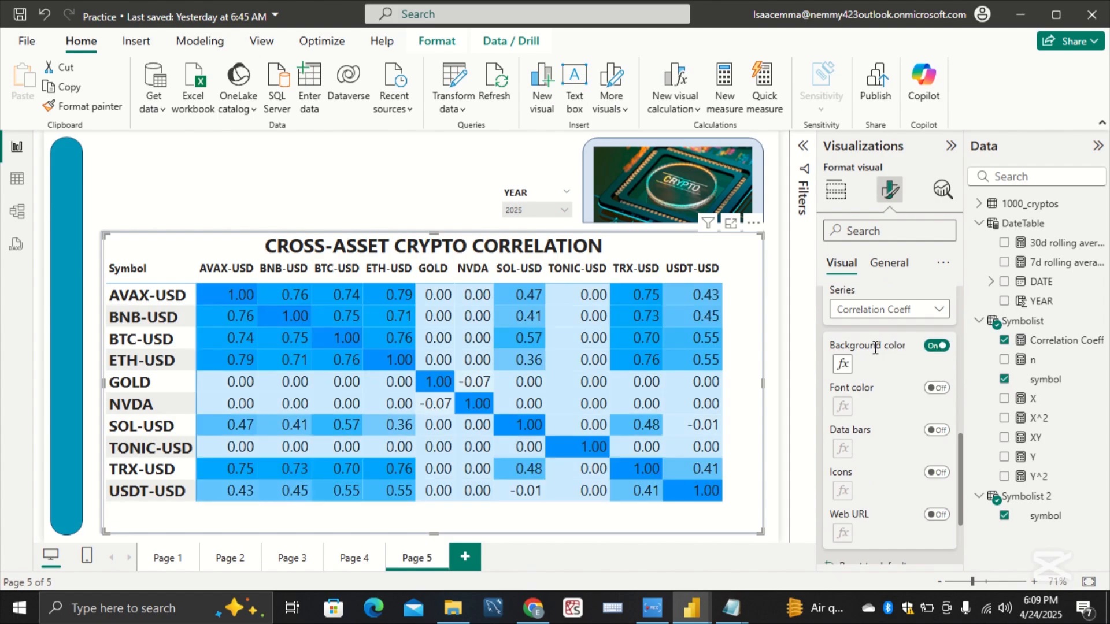
# Step: Set the background gradient's lowest-value color to a custom bright red
pyautogui.click(844, 364)
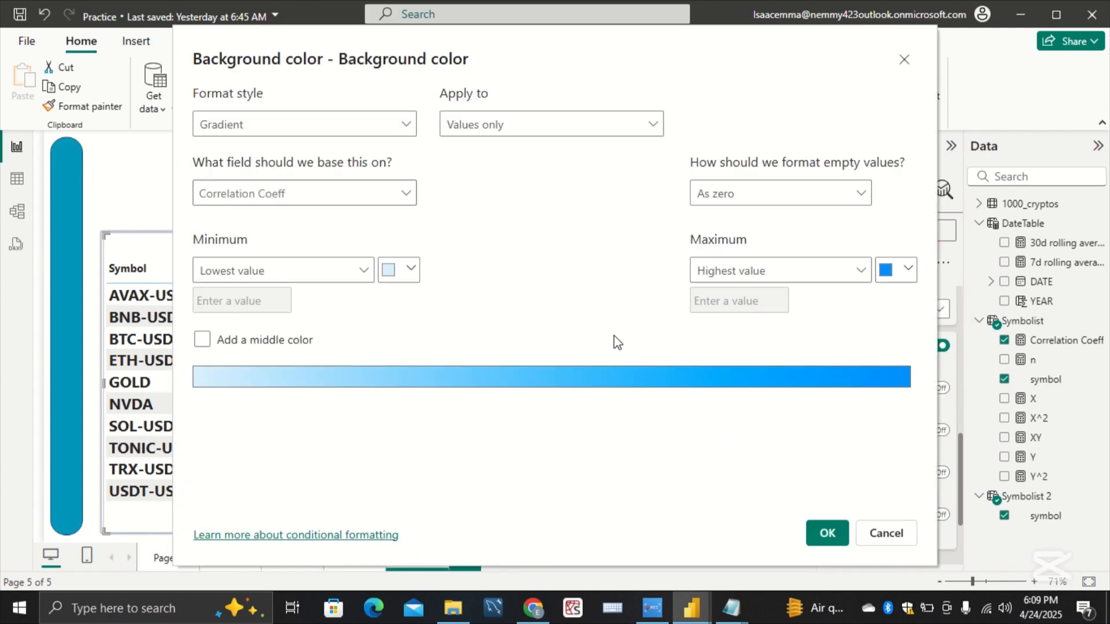
pyautogui.click(411, 270)
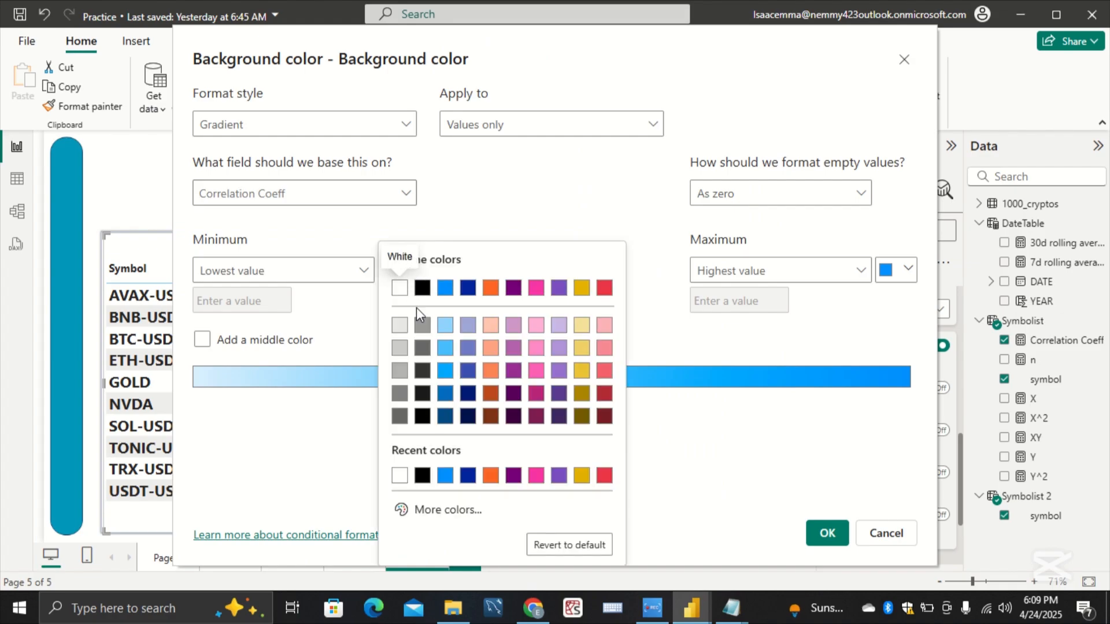
pyautogui.click(448, 510)
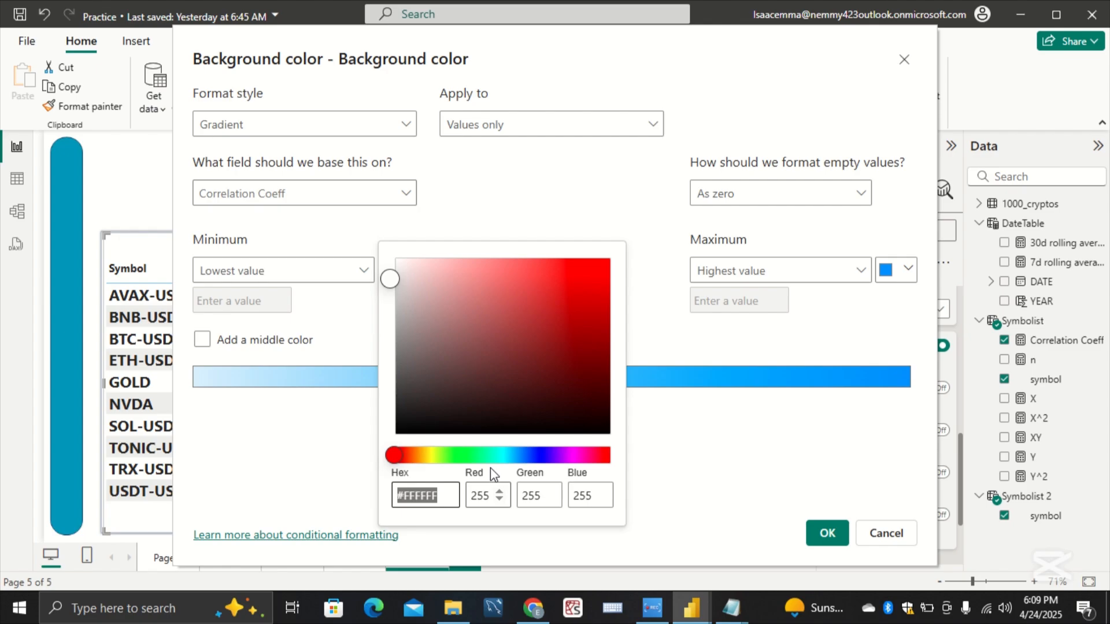
pyautogui.click(590, 266)
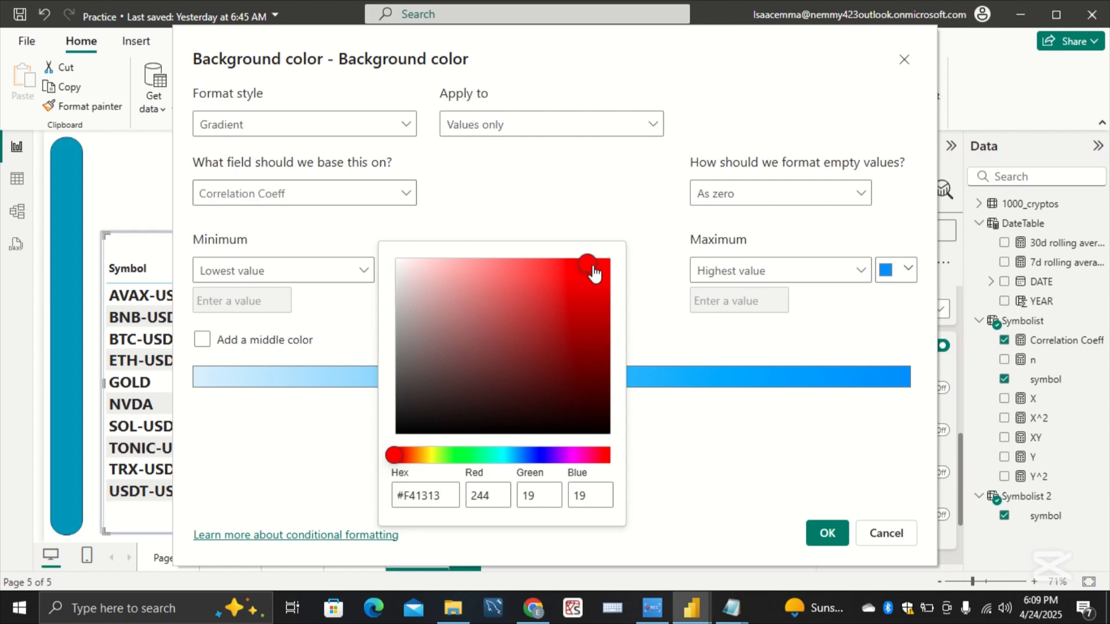
pyautogui.click(668, 496)
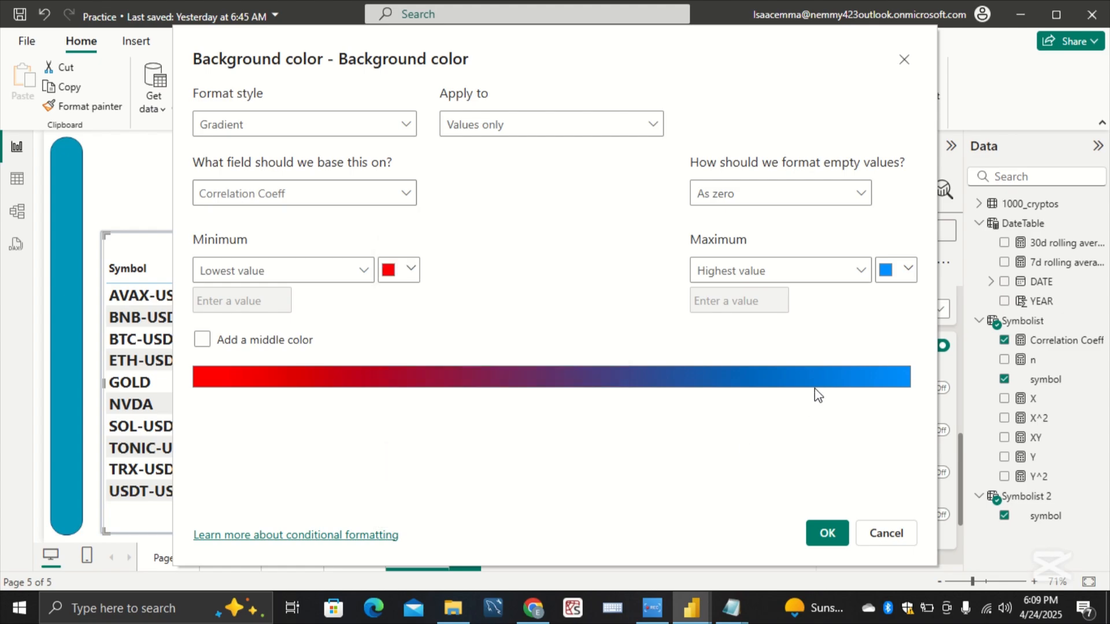
# Step: Set the background gradient's highest-value color to custom green #079D34 and apply the gradient to the matrix
pyautogui.click(886, 269)
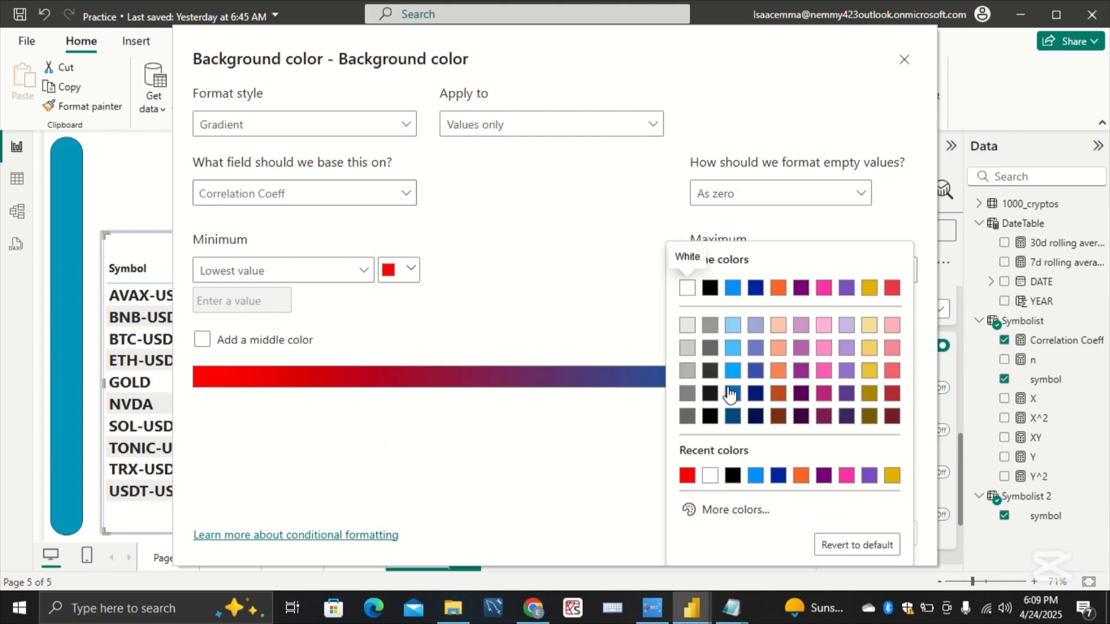
pyautogui.click(731, 511)
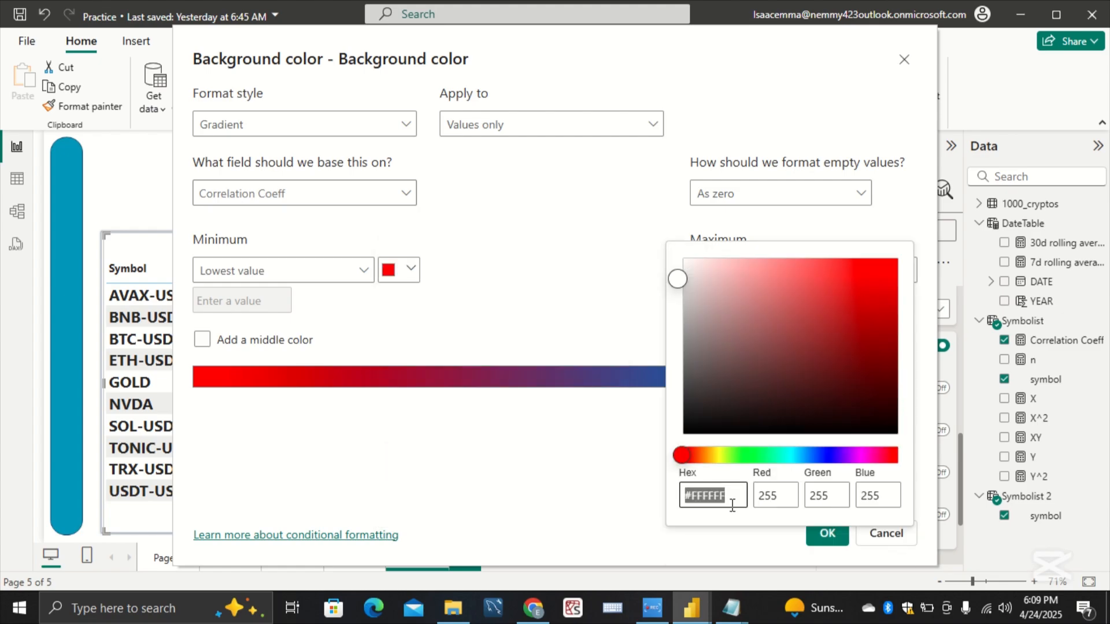
pyautogui.moveTo(686, 461); pyautogui.dragTo(763, 456)
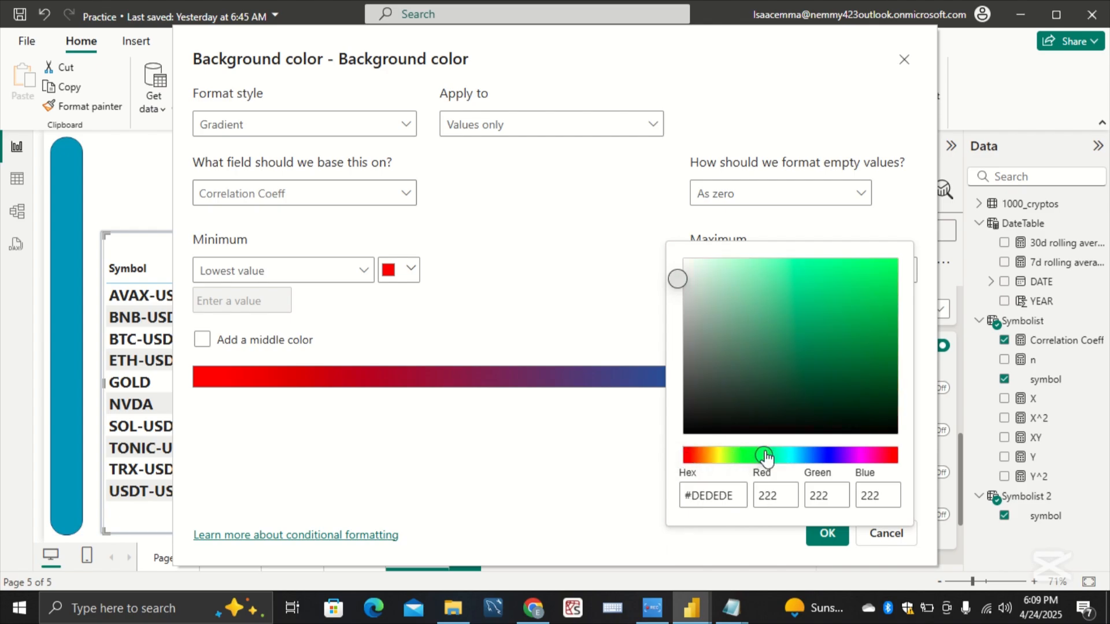
pyautogui.click(879, 337)
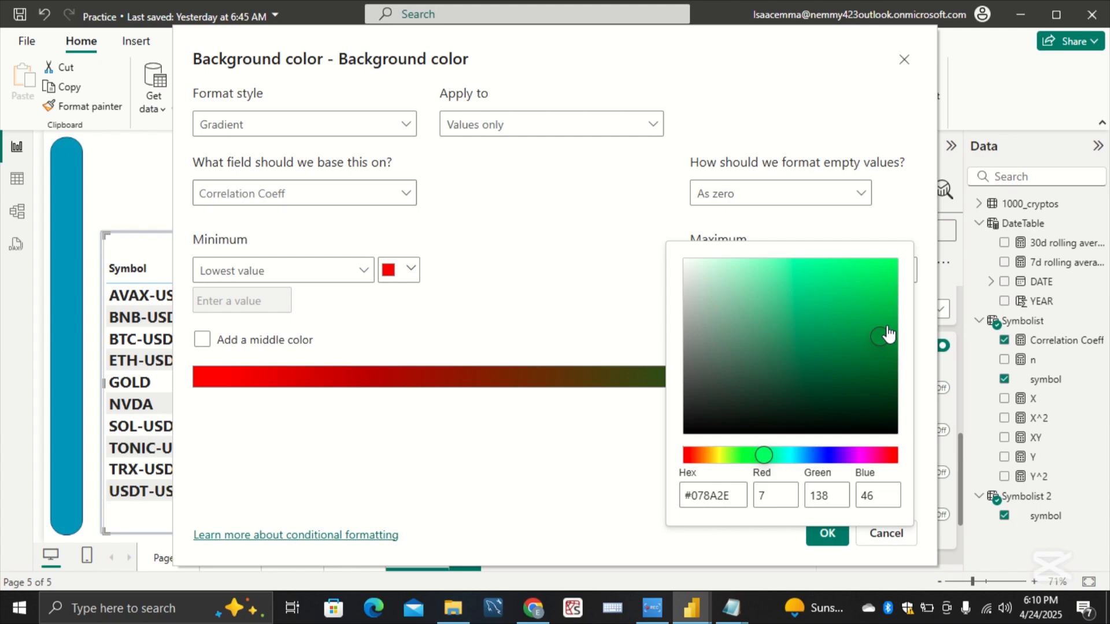
pyautogui.click(880, 324)
pyautogui.click(618, 503)
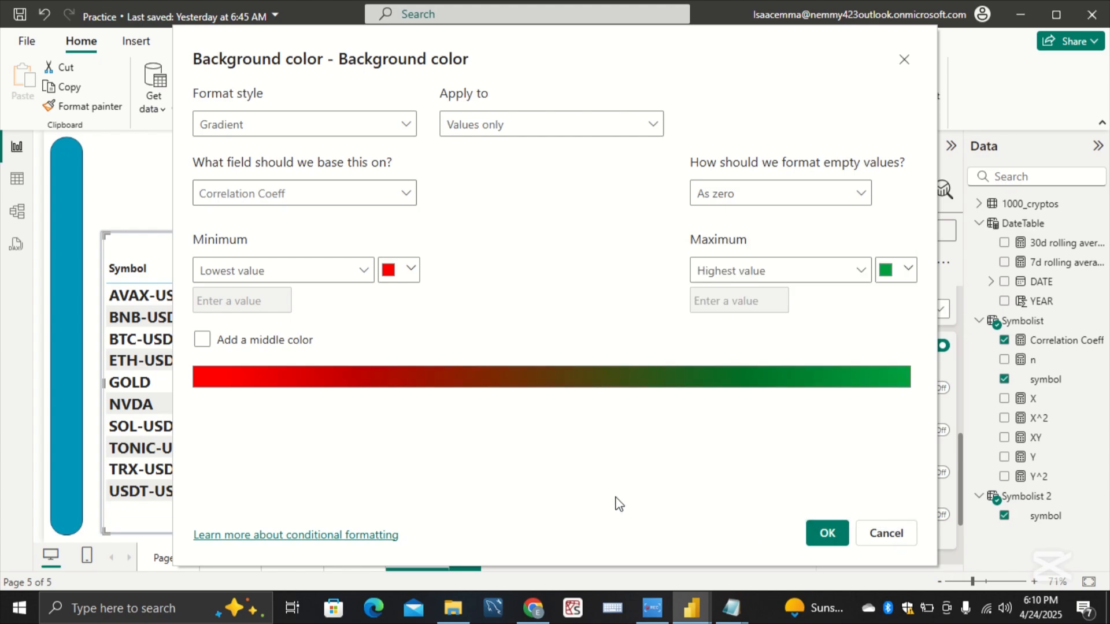
pyautogui.click(821, 538)
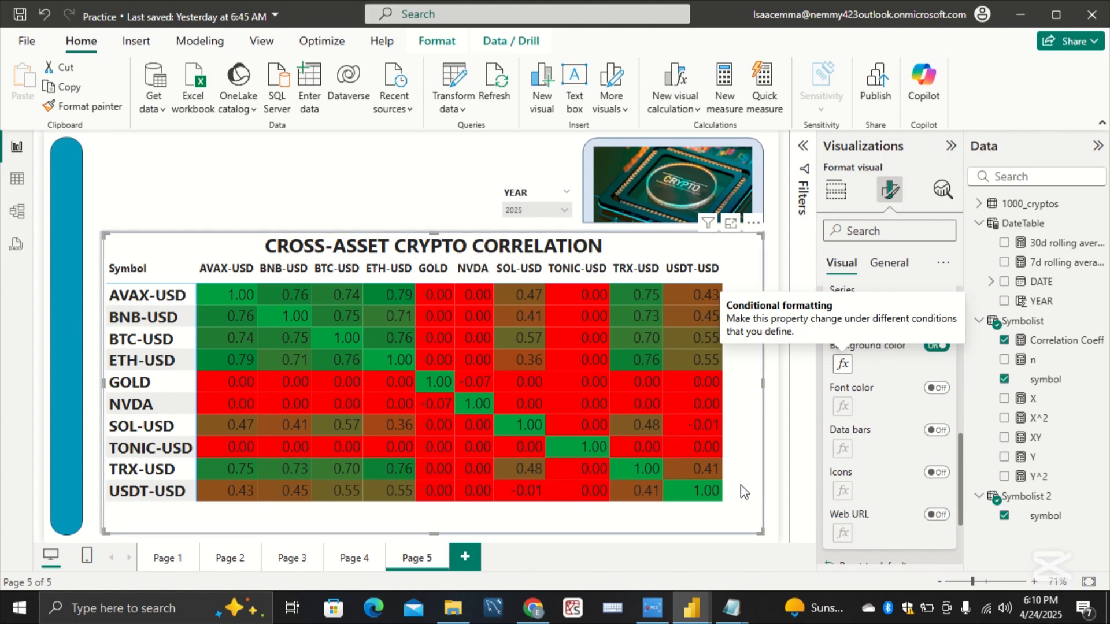
# Step: Set the background gradient's highest-value color to the brighter green #05B43A and apply it to the correlation matrix
pyautogui.click(843, 364)
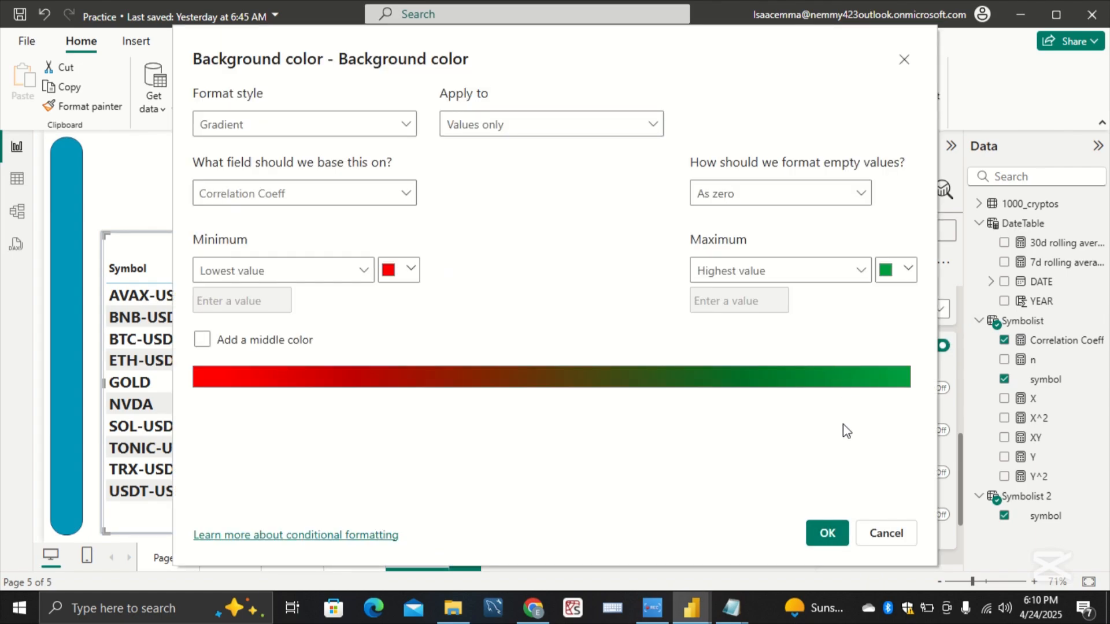
pyautogui.click(906, 272)
pyautogui.click(715, 513)
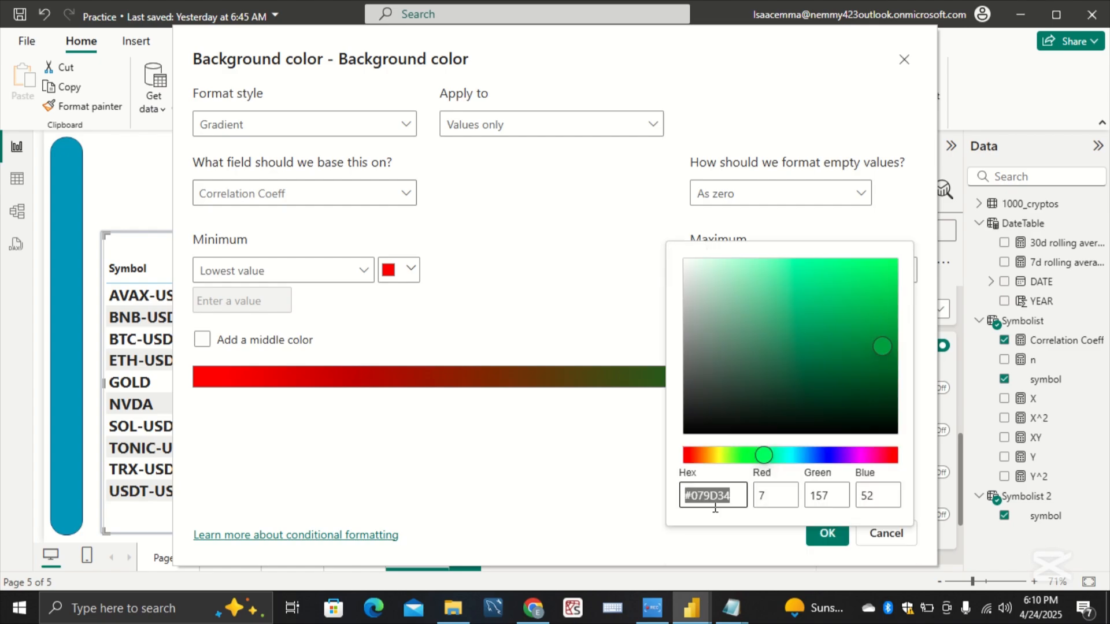
pyautogui.moveTo(890, 335)
pyautogui.mouseDown()
pyautogui.moveTo(891, 313)
pyautogui.moveTo(892, 323)
pyautogui.mouseUp()
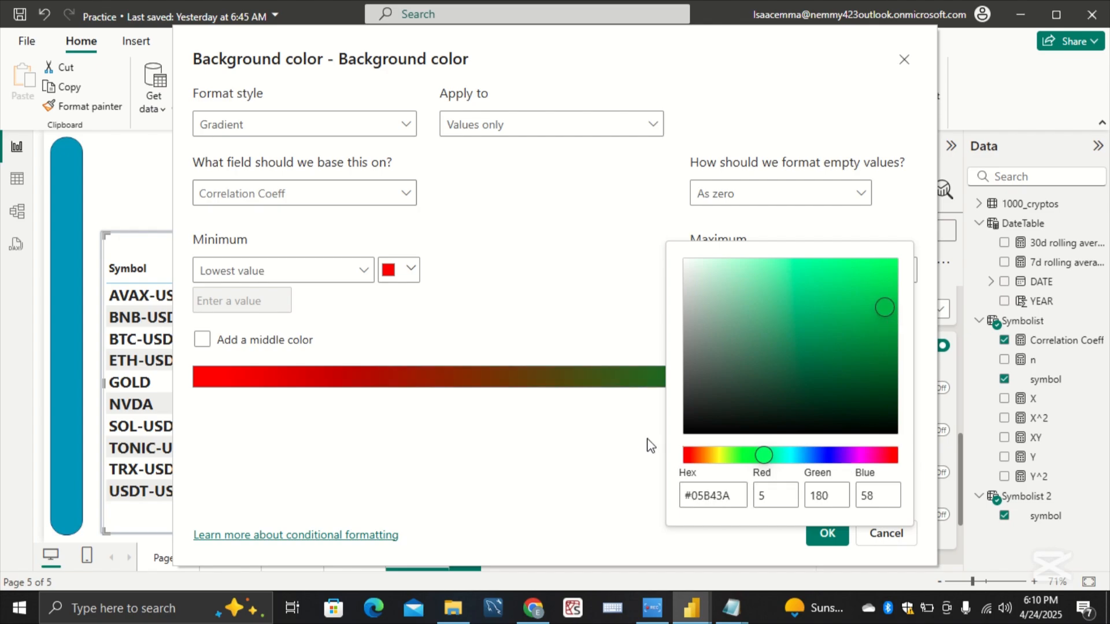
pyautogui.click(619, 446)
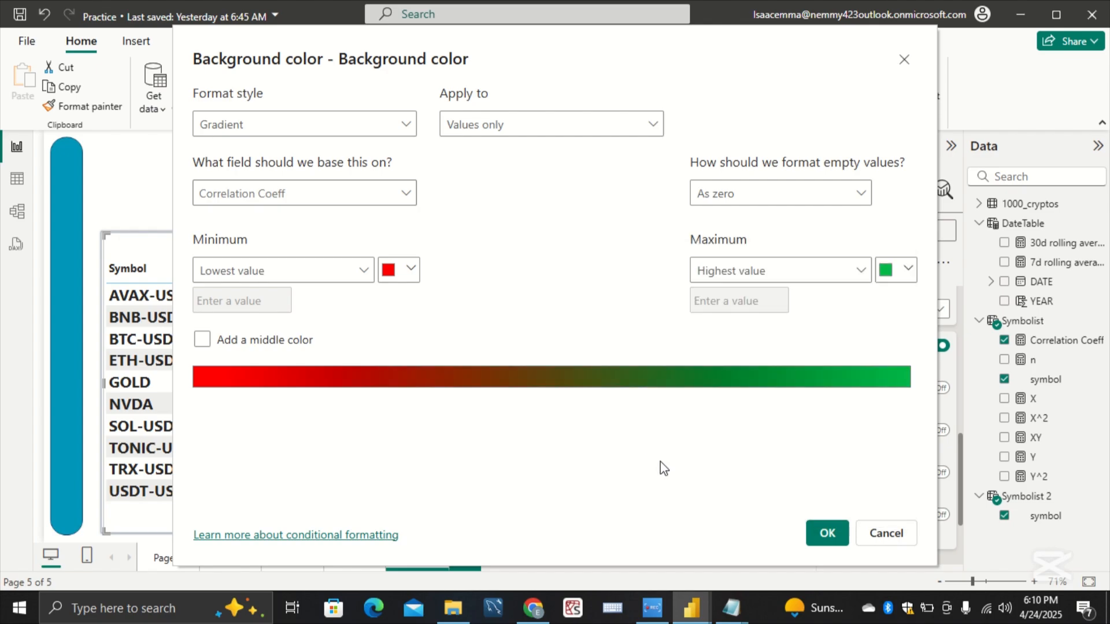
pyautogui.click(815, 538)
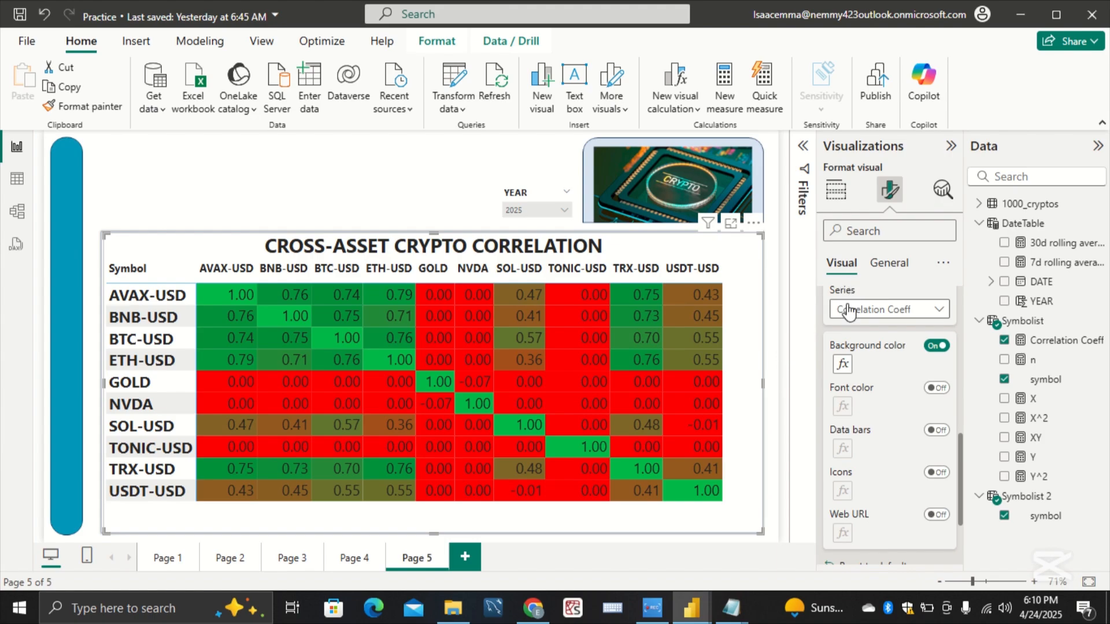
# Step: Set the font size of the correlation matrix's values to 22
pyautogui.scroll(6, 848, 324)
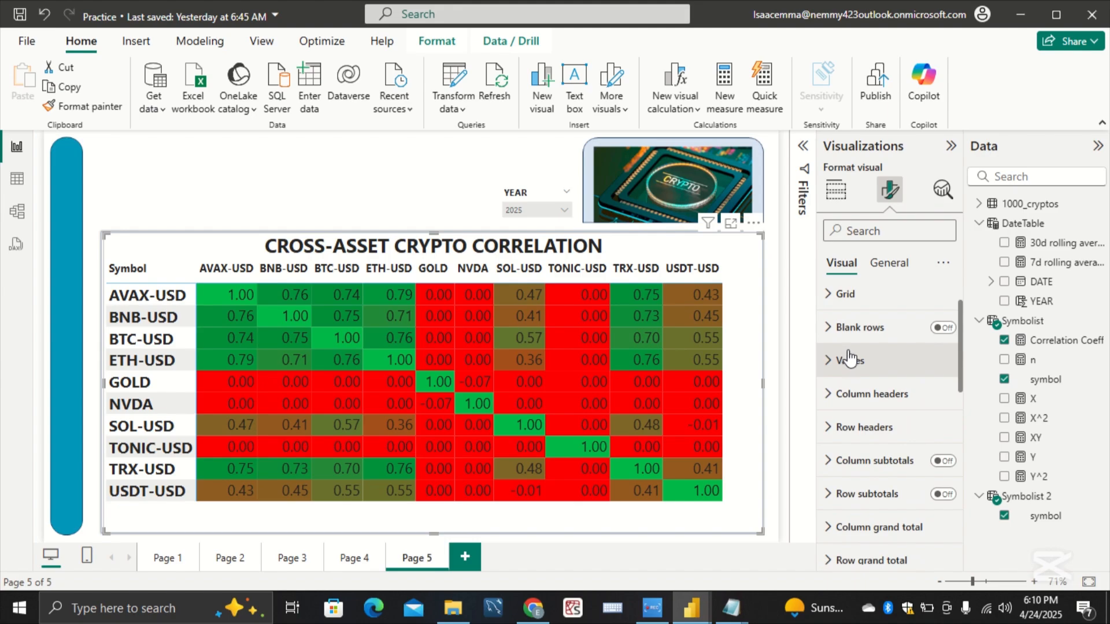
pyautogui.click(847, 359)
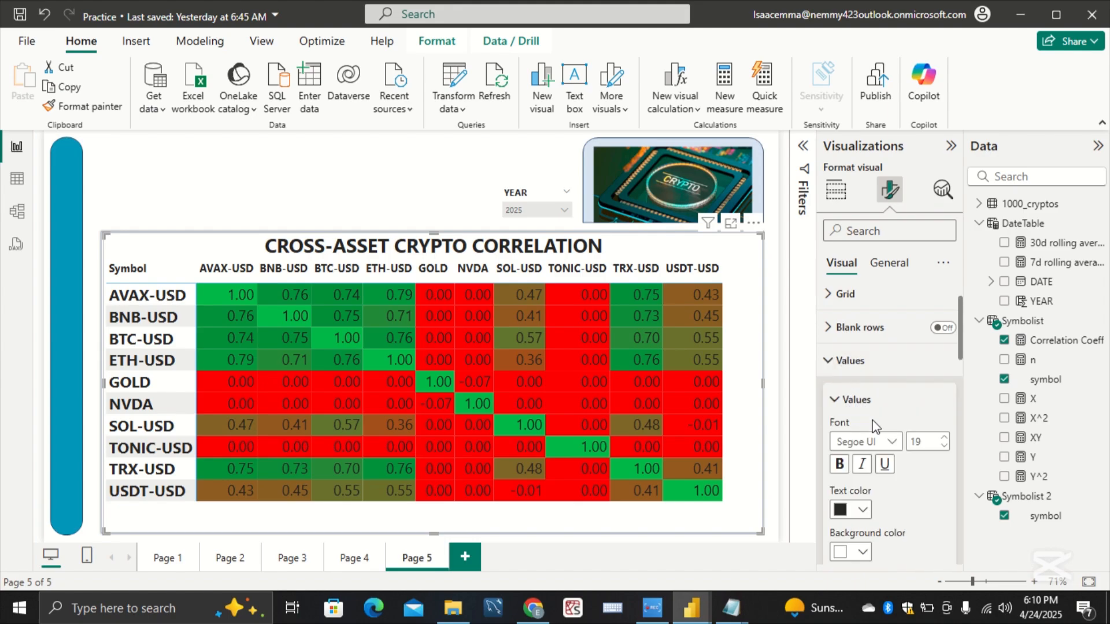
pyautogui.click(944, 438)
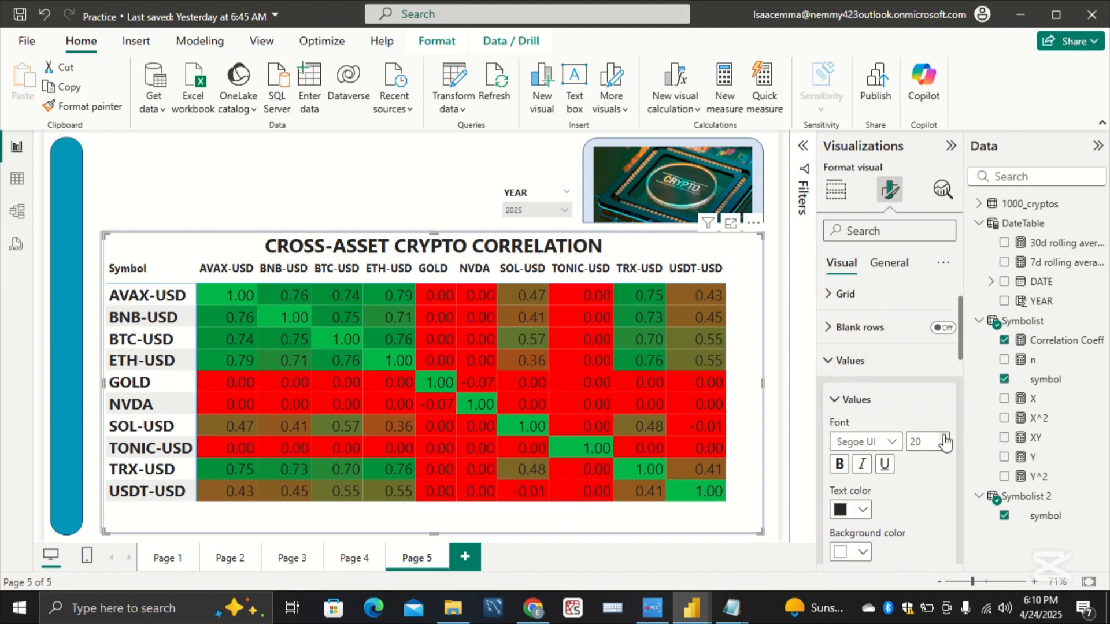
pyautogui.click(945, 438)
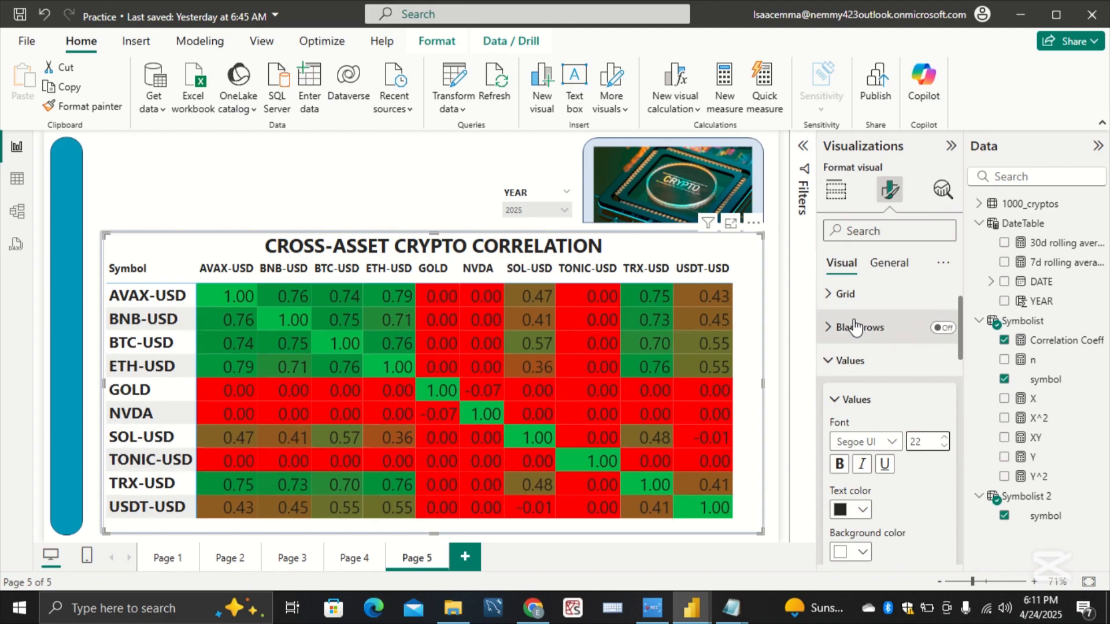
pyautogui.scroll(1, 857, 359)
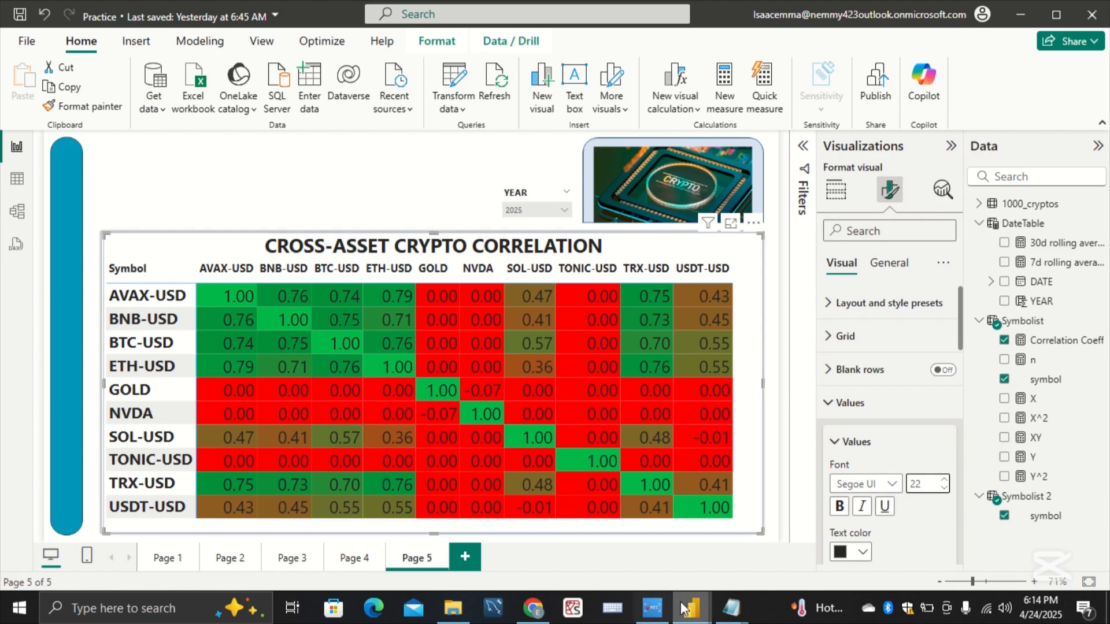
# Step: Compare the correlation matrix with the one on the Correlation page of the Working report, ending back in the Practice report
pyautogui.moveTo(684, 608)
pyautogui.click(650, 563)
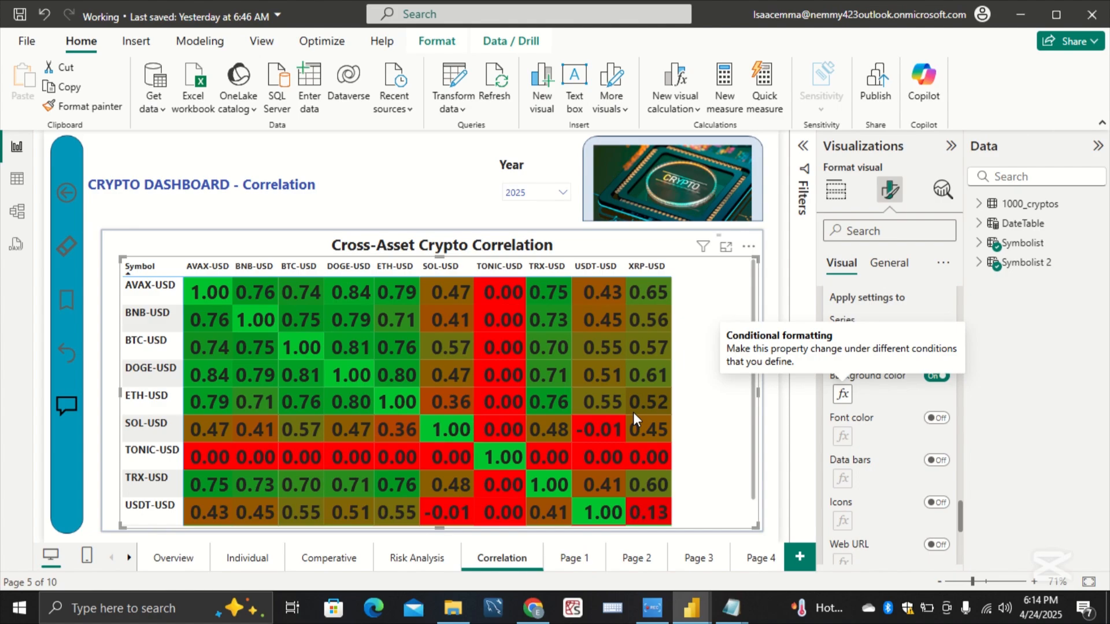
pyautogui.moveTo(692, 608)
pyautogui.click(739, 557)
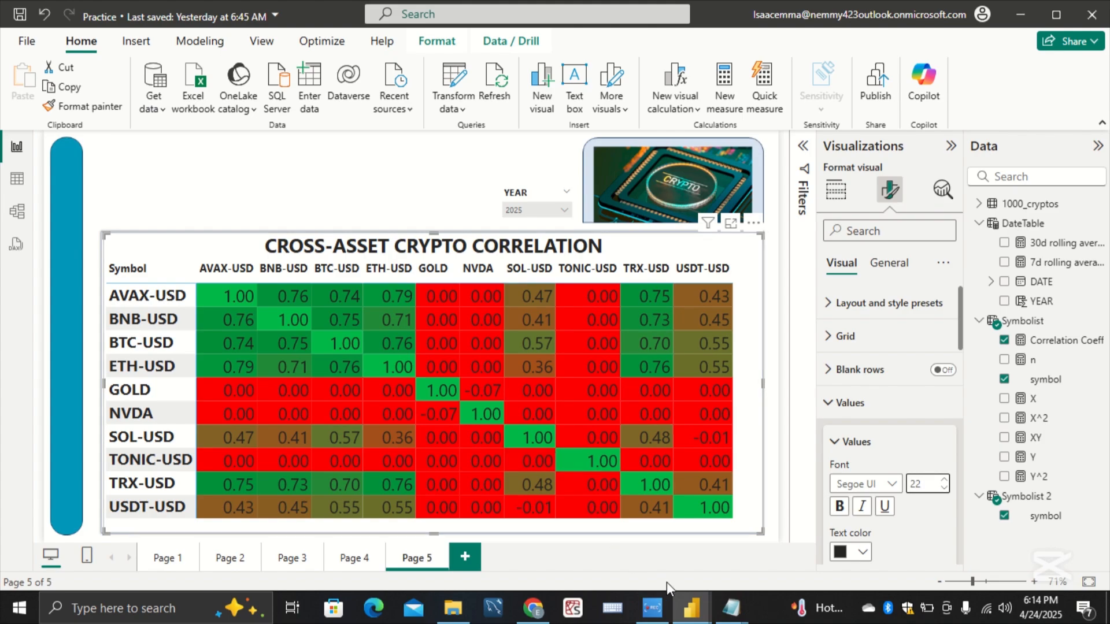
pyautogui.moveTo(692, 607)
pyautogui.click(659, 549)
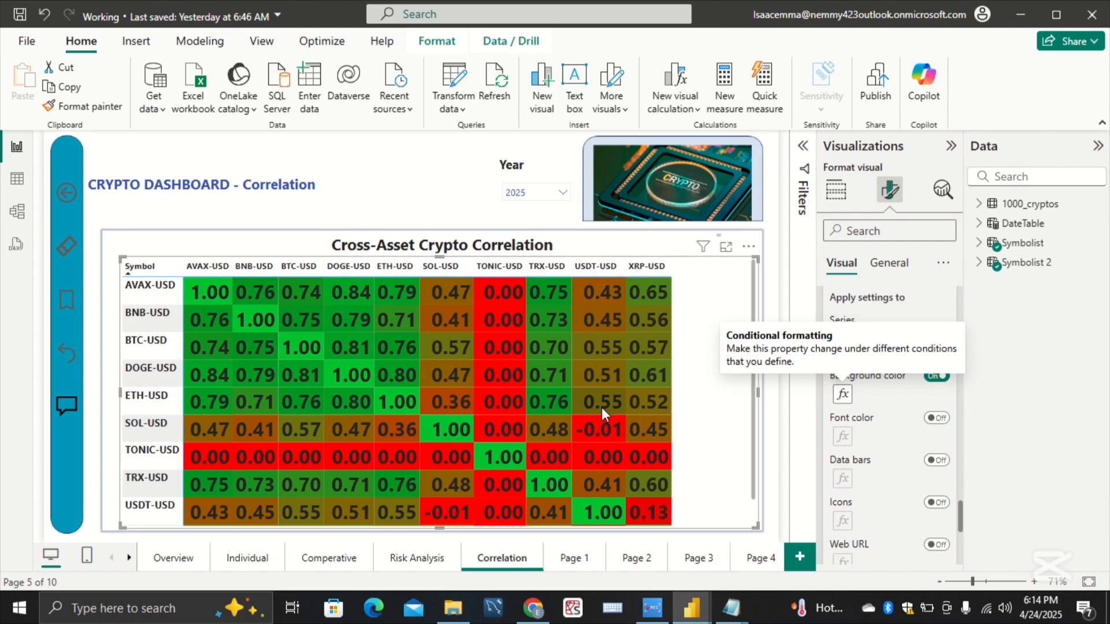
pyautogui.moveTo(689, 614)
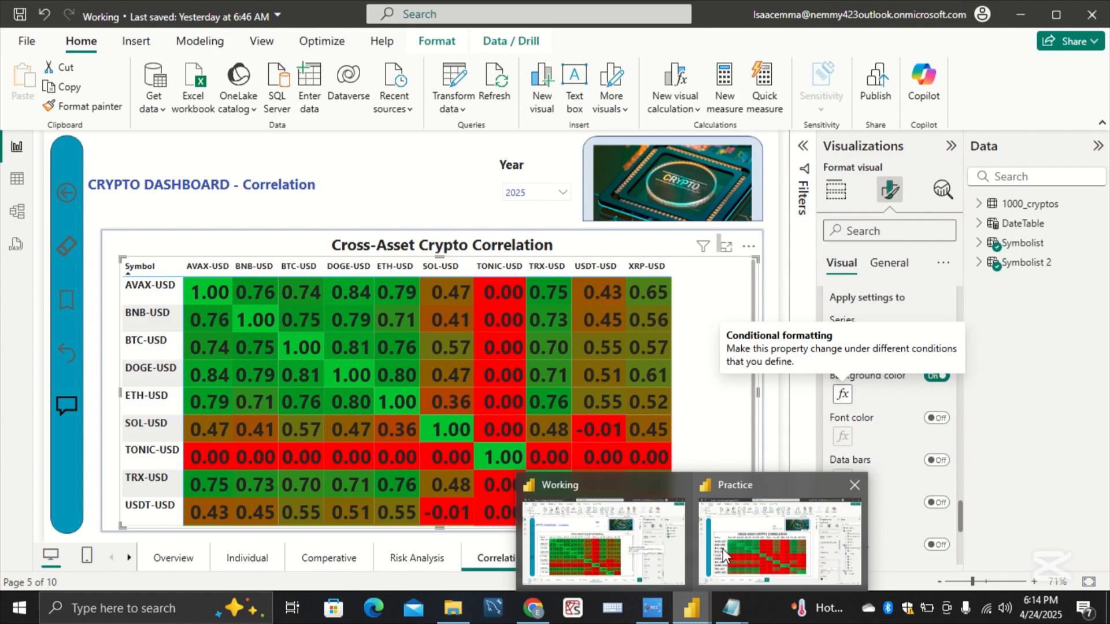
pyautogui.click(740, 543)
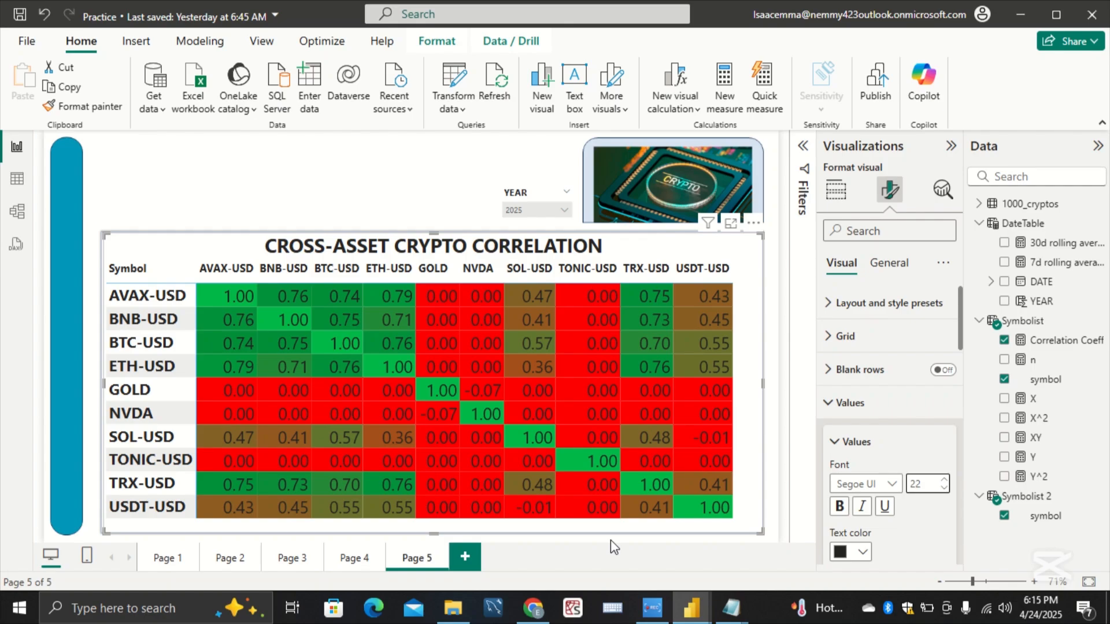
# Step: Add a new Page 6, allow its use as a tooltip, and insert a text box on it
pyautogui.click(185, 556)
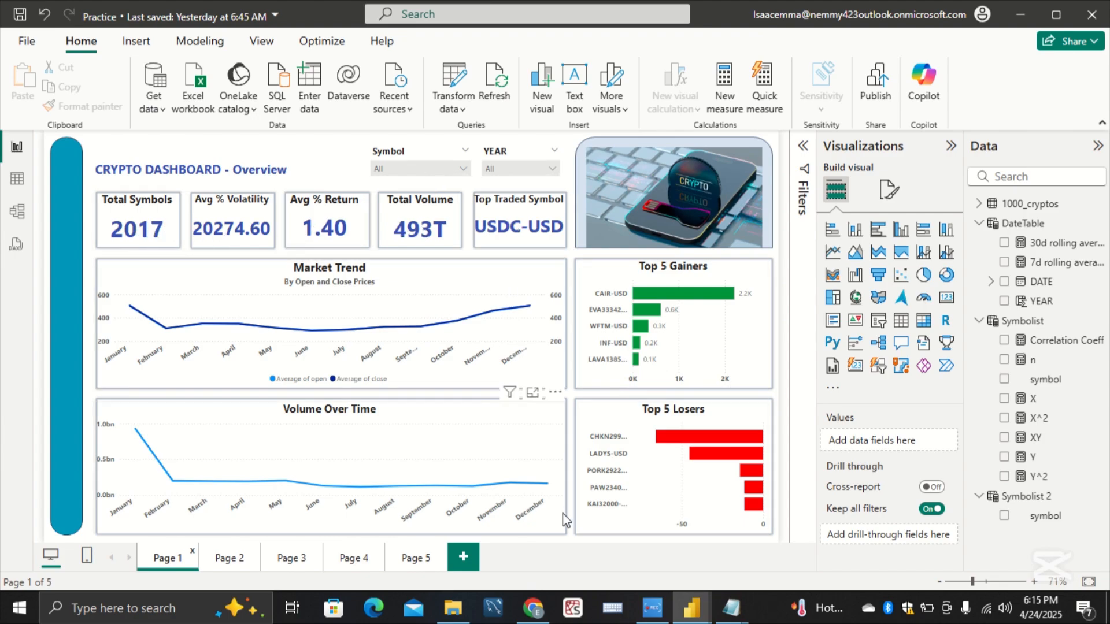
pyautogui.click(463, 557)
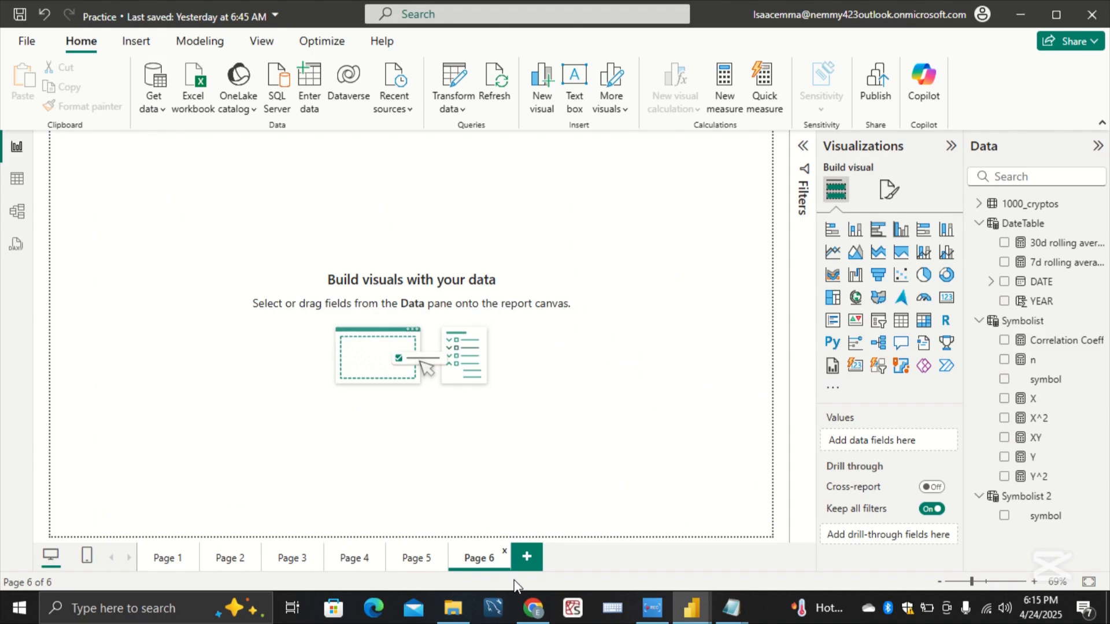
pyautogui.click(889, 190)
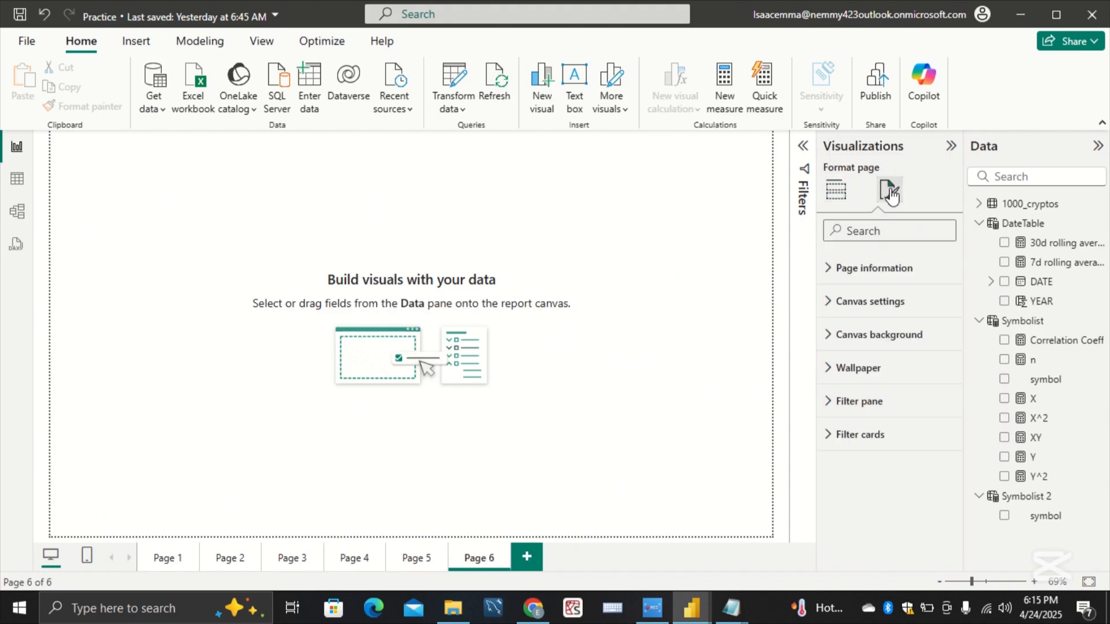
pyautogui.click(896, 267)
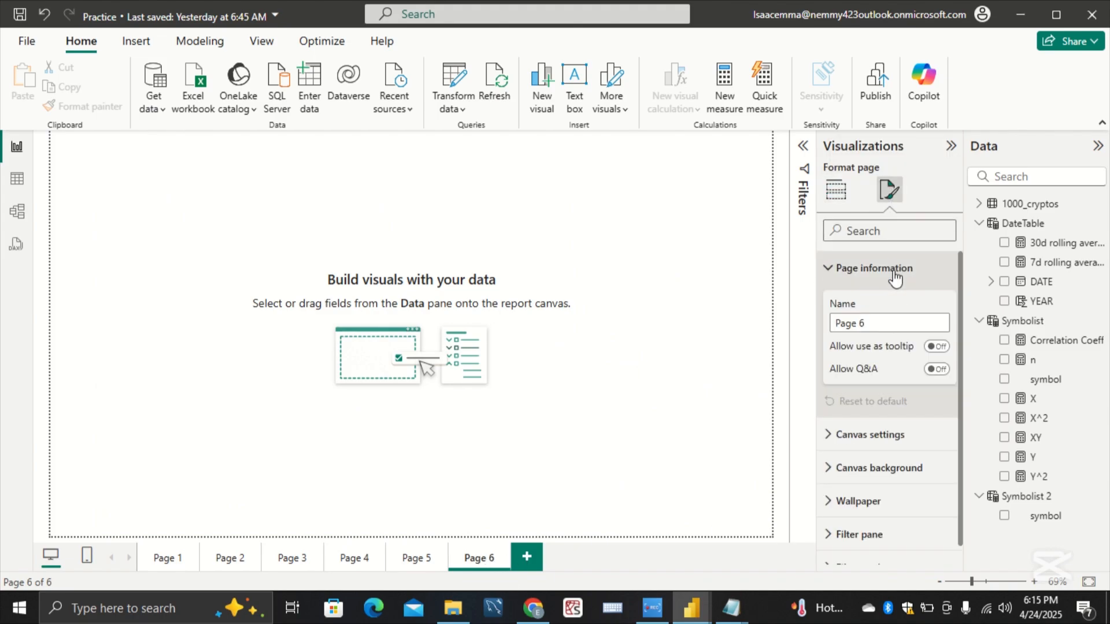
pyautogui.click(936, 347)
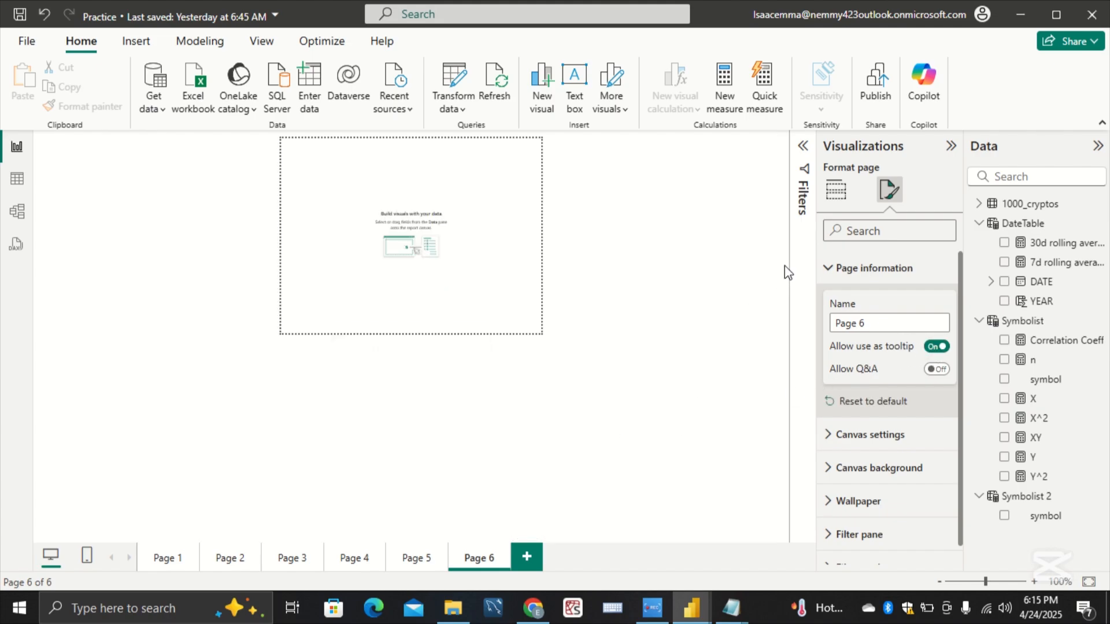
pyautogui.click(564, 105)
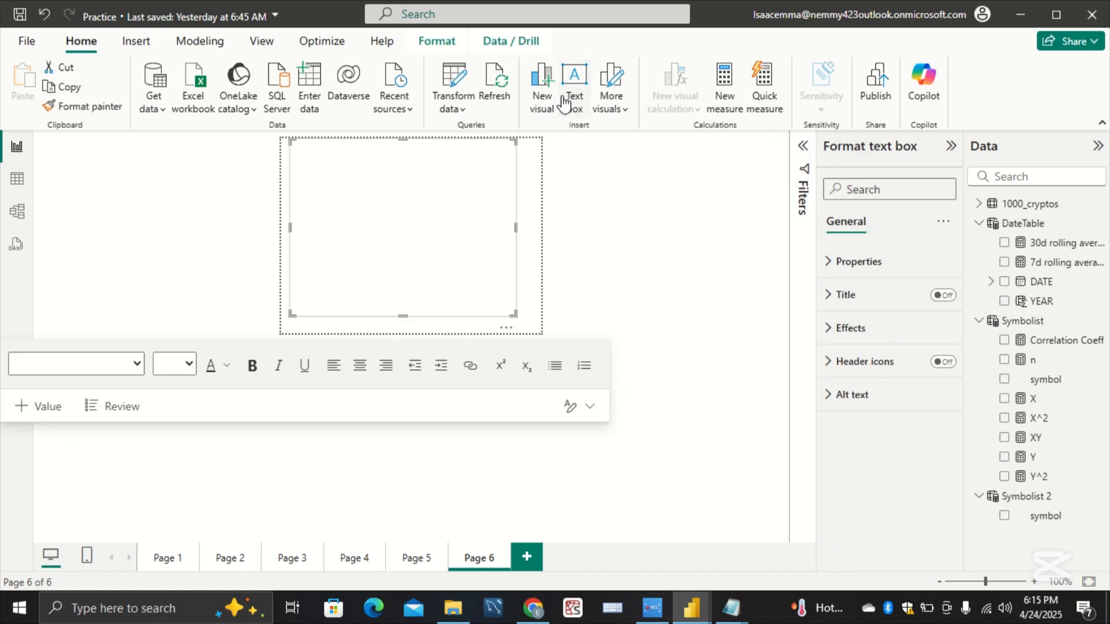
# Step: Switch to the Working report, enlarge the text box on its tooltip Page 1, and copy the full description text
pyautogui.moveTo(689, 605)
pyautogui.click(664, 575)
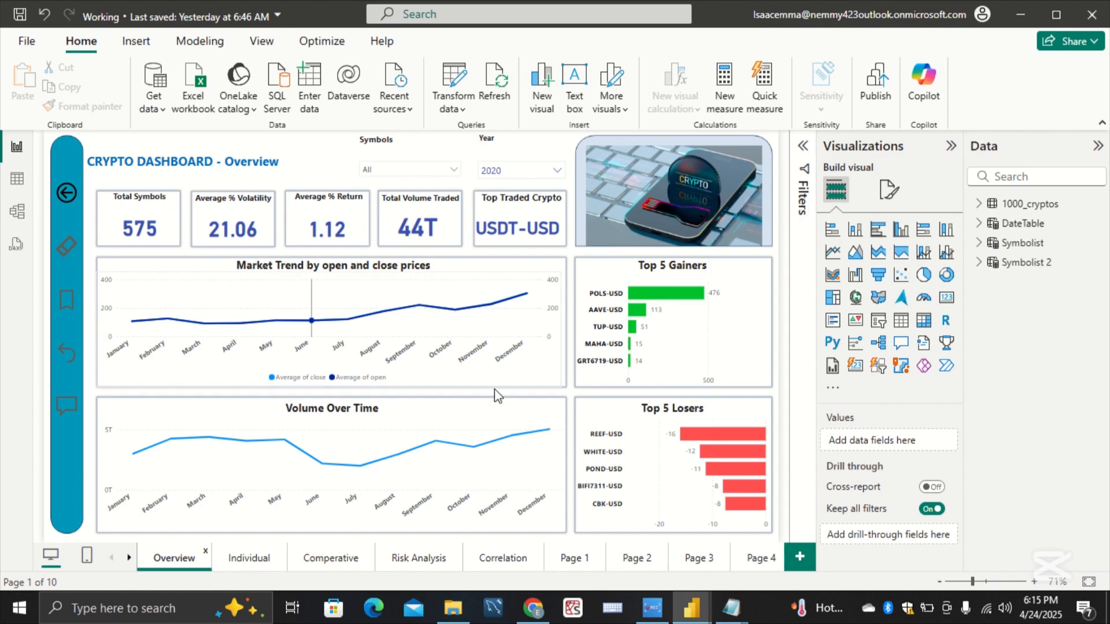
pyautogui.click(584, 570)
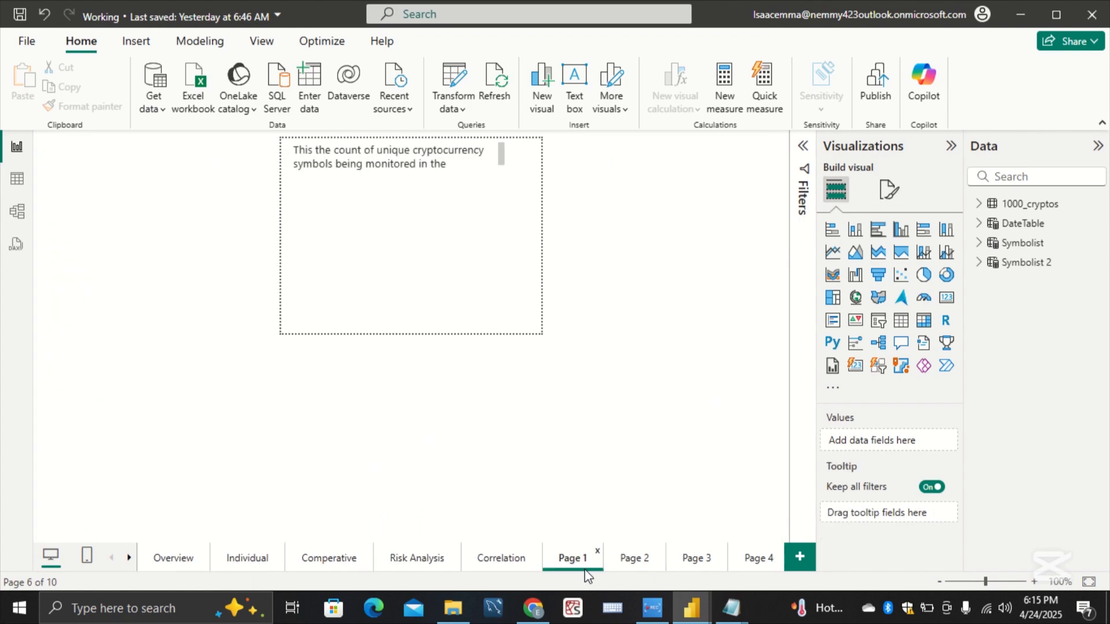
pyautogui.tripleClick(451, 162)
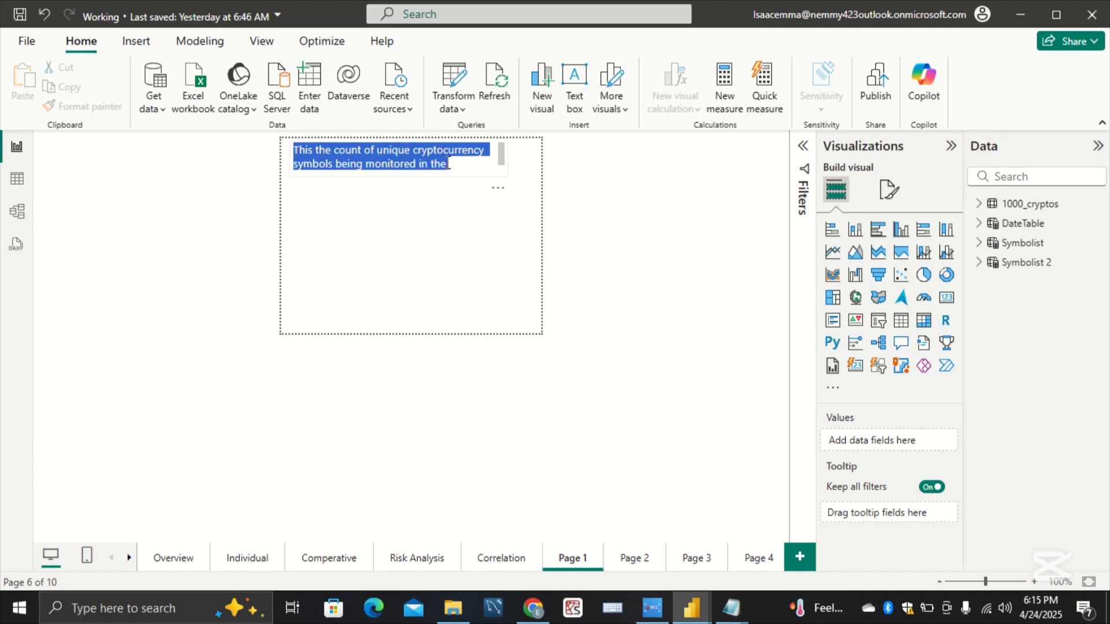
pyautogui.click(460, 174)
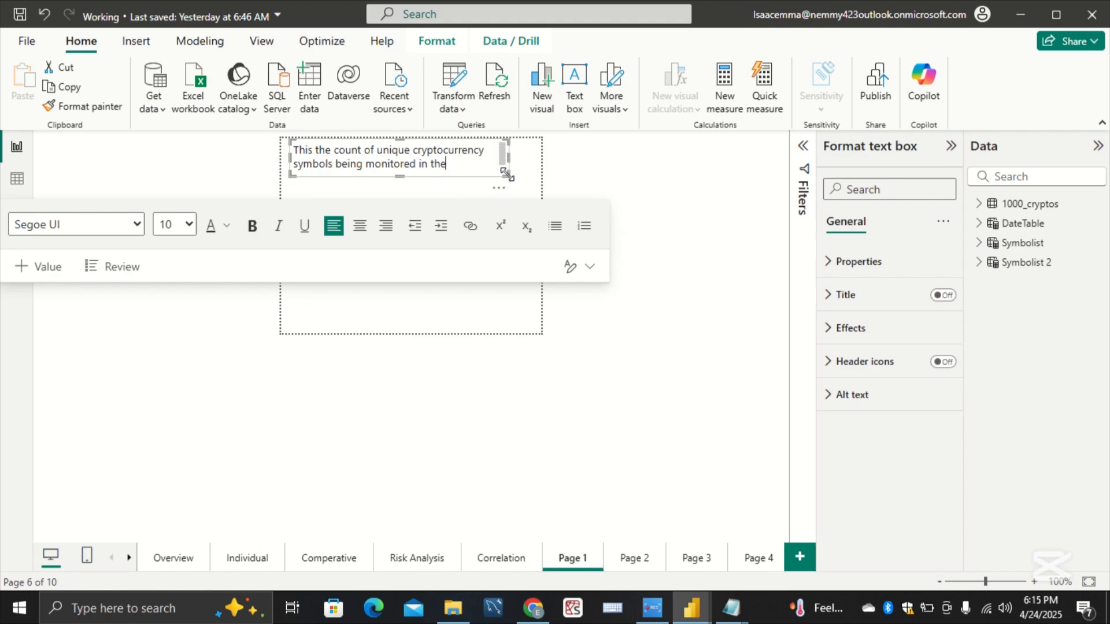
pyautogui.moveTo(506, 174); pyautogui.dragTo(296, 151)
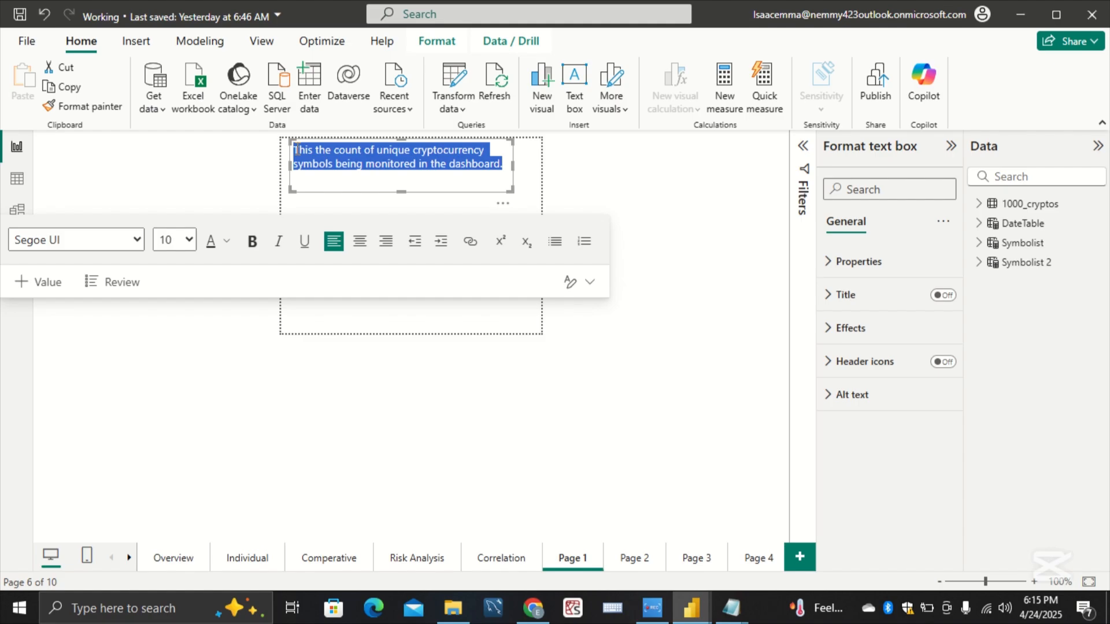
pyautogui.click(356, 167)
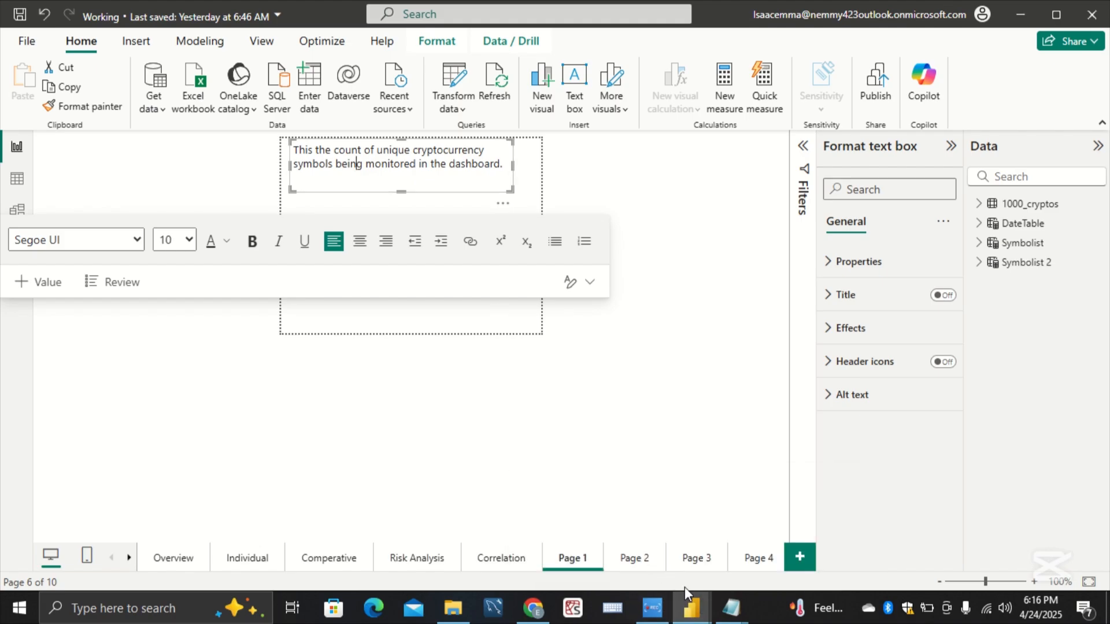
# Step: Return to the Practice report and paste "This the count of unique cryptocurrency symbols being monitored in the dashboard." into Page 6's text box
pyautogui.moveTo(693, 613)
pyautogui.click(739, 564)
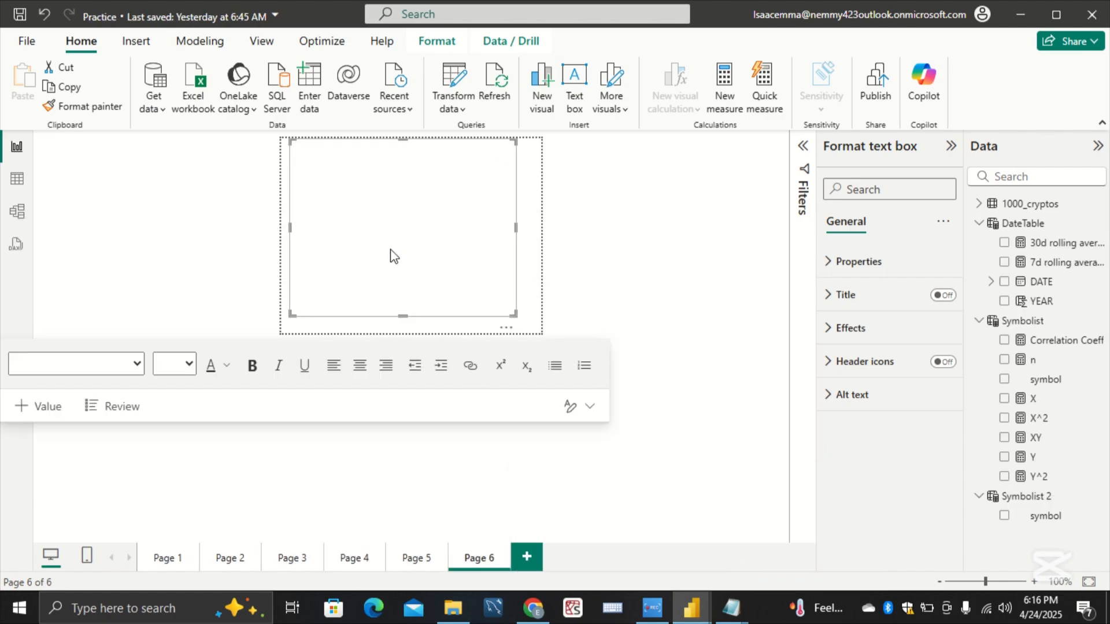
pyautogui.write('This the count of unique cryptocurrency symbols being monitored in the dashboard.')
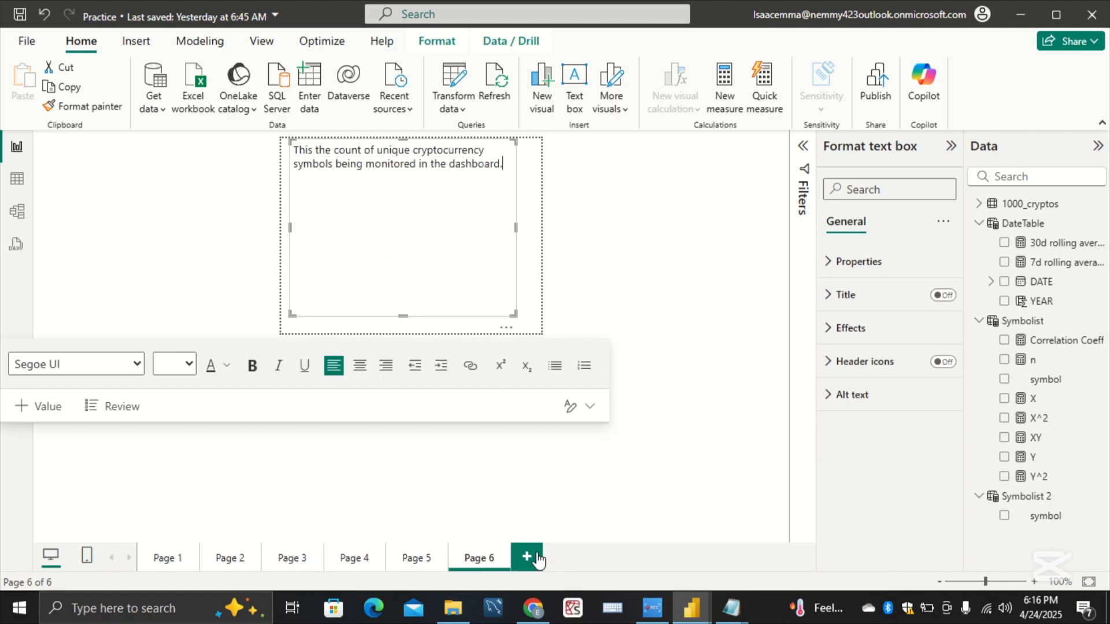
# Step: Turn on tooltips for the Total Symbols card on Page 1, using the report page type with Page 6, and preview the tooltip
pyautogui.click(176, 560)
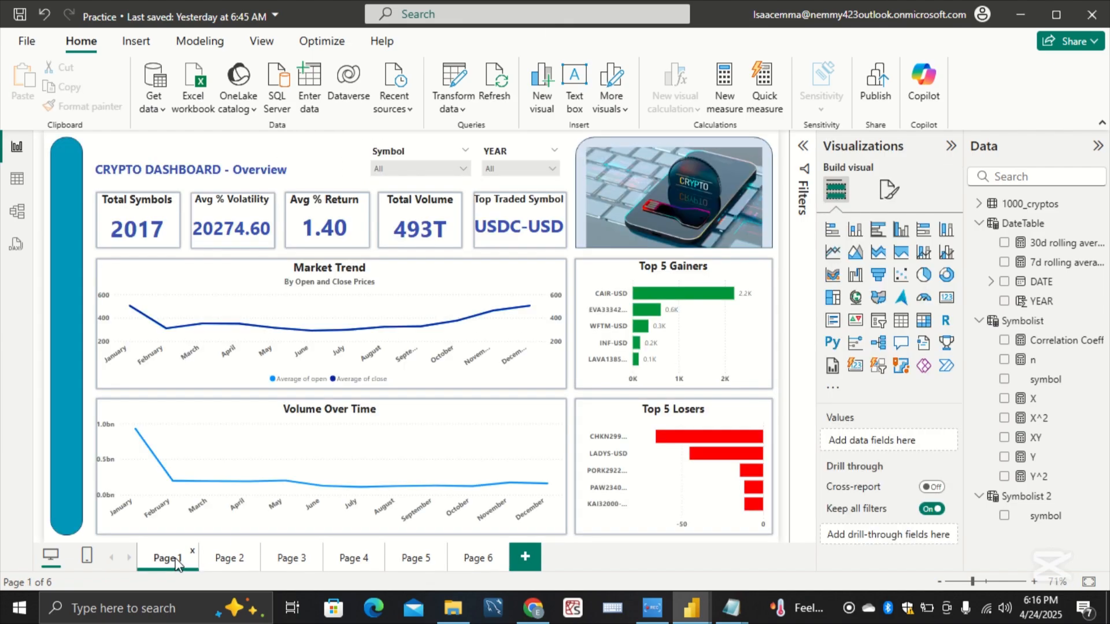
pyautogui.click(169, 229)
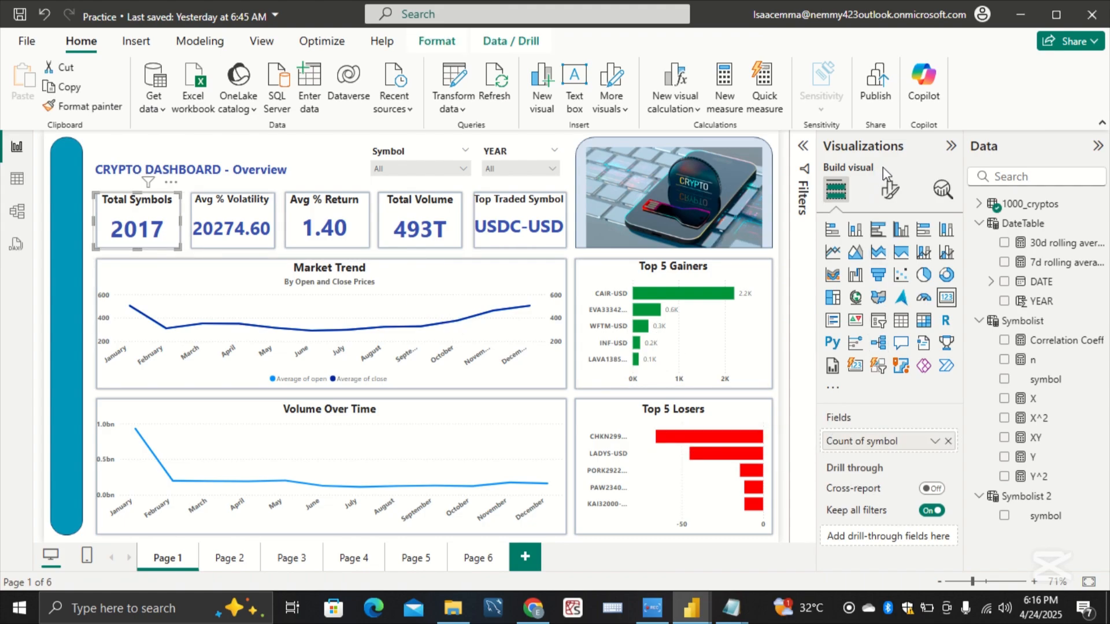
pyautogui.click(889, 189)
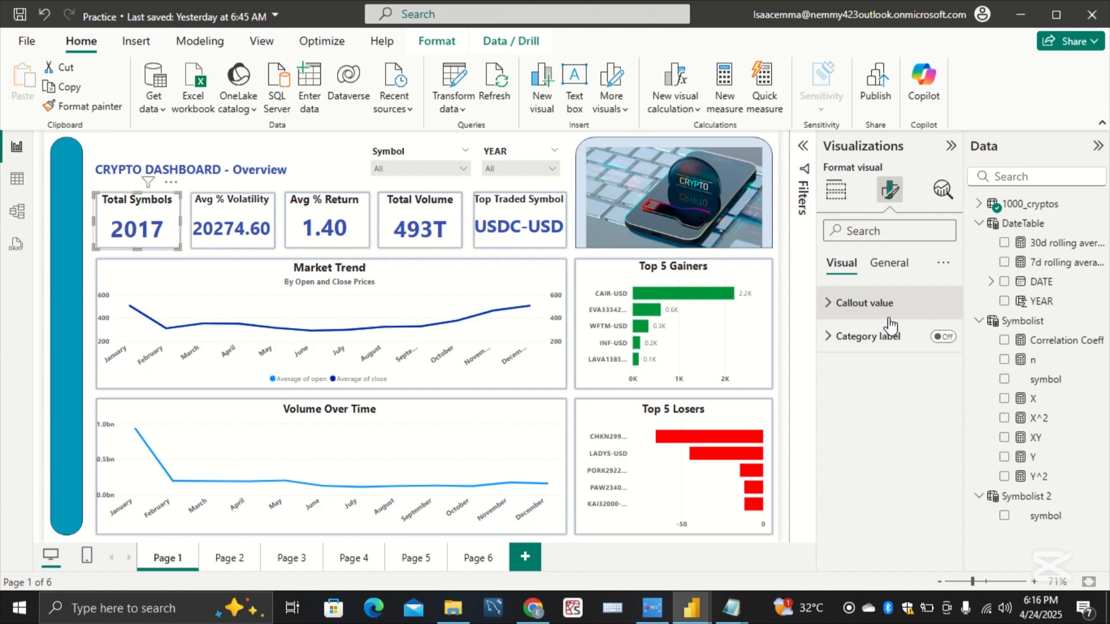
pyautogui.click(895, 266)
pyautogui.click(941, 470)
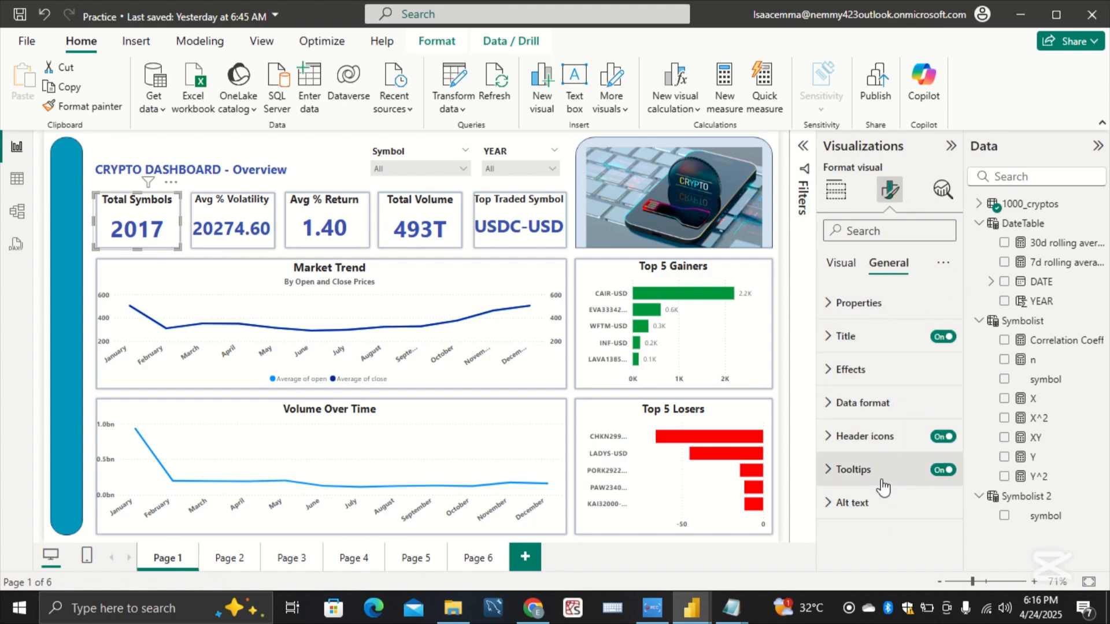
pyautogui.click(884, 477)
pyautogui.scroll(-1, 882, 488)
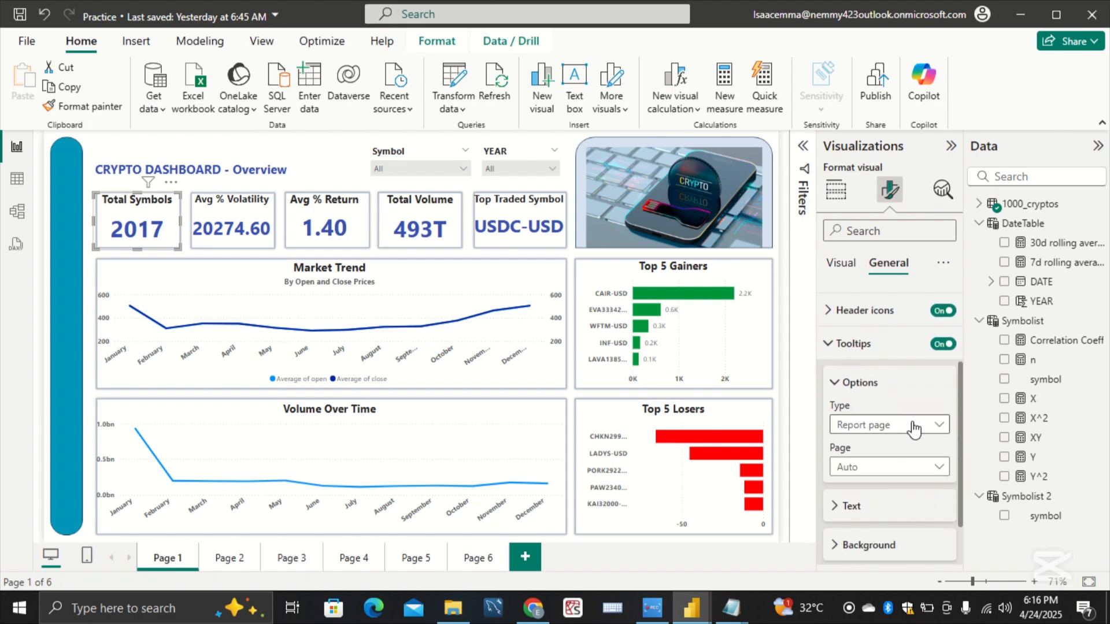
pyautogui.click(919, 437)
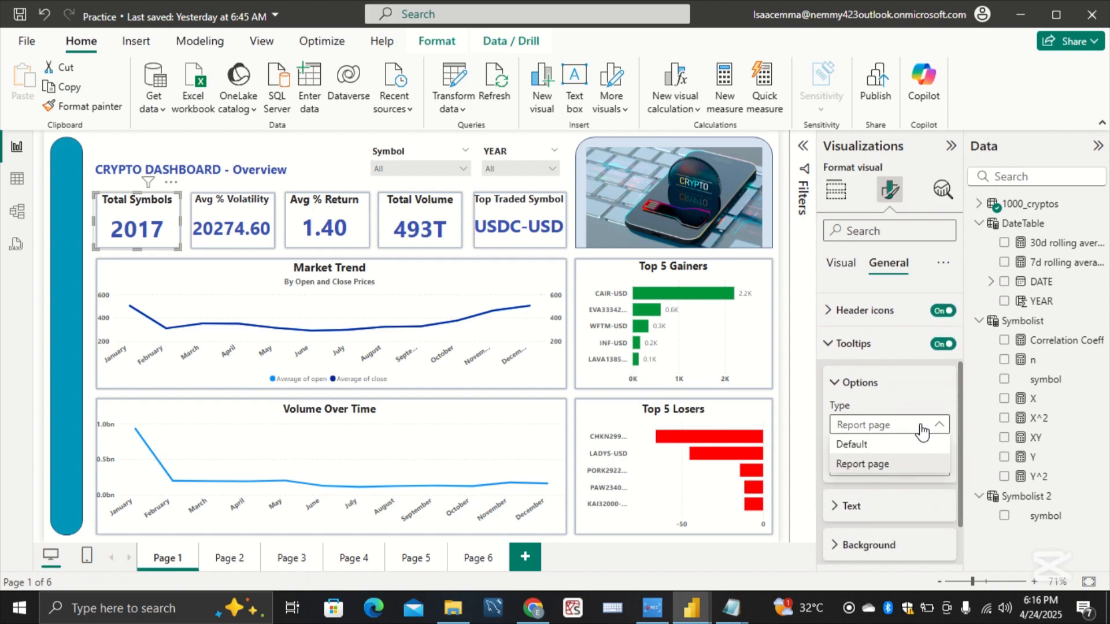
pyautogui.click(927, 460)
pyautogui.click(929, 462)
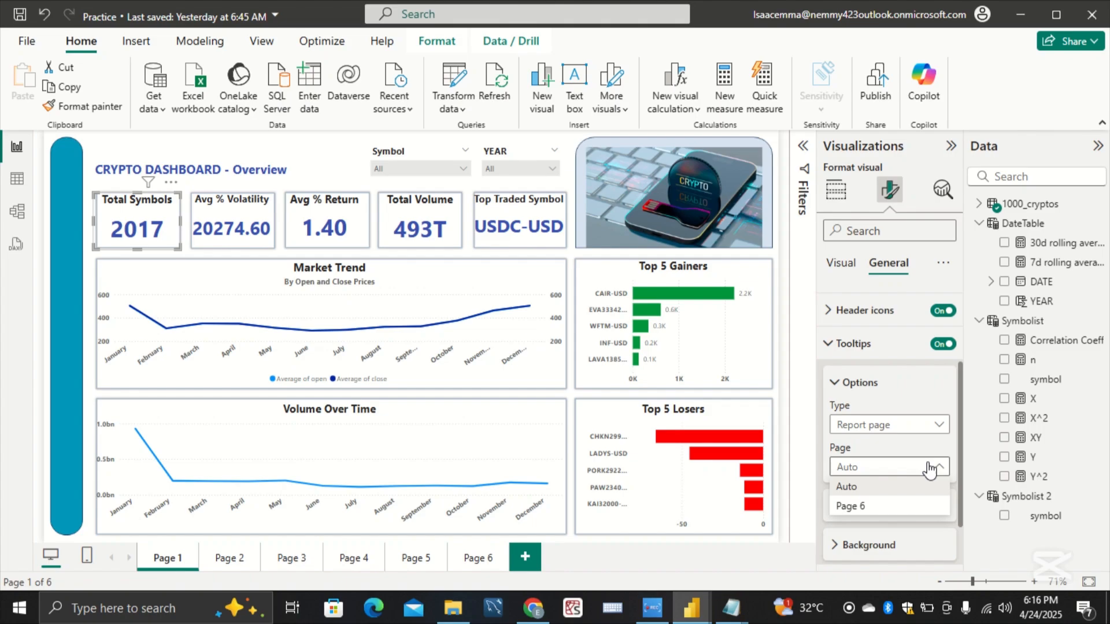
pyautogui.click(851, 506)
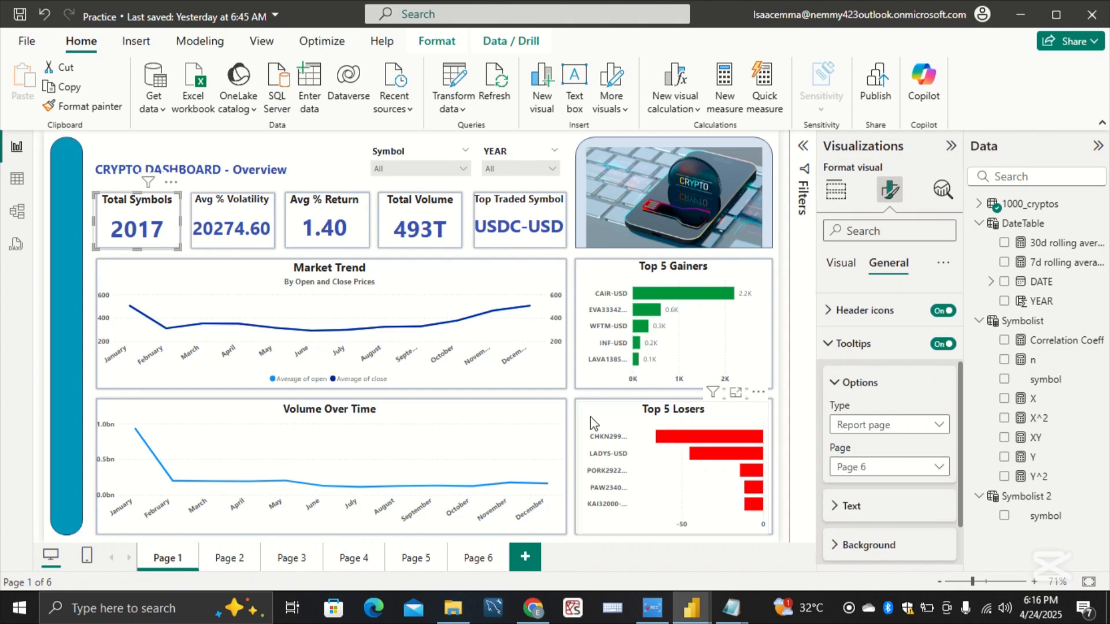
pyautogui.moveTo(160, 231)
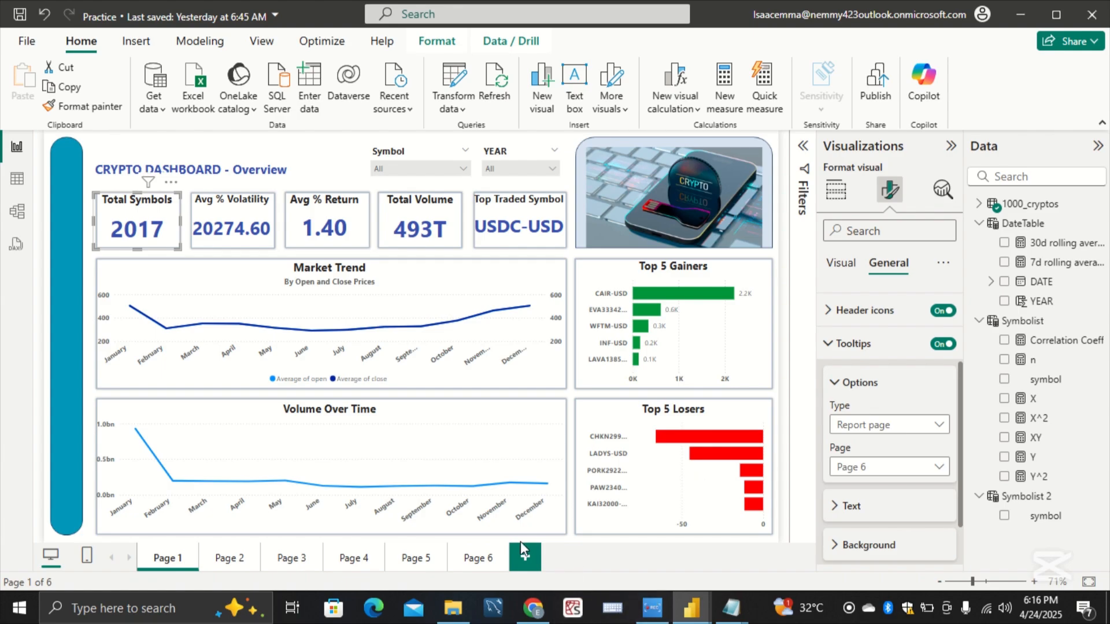
# Step: Add a new Page 7, allow its use as a tooltip, and insert a text box on it
pyautogui.click(527, 554)
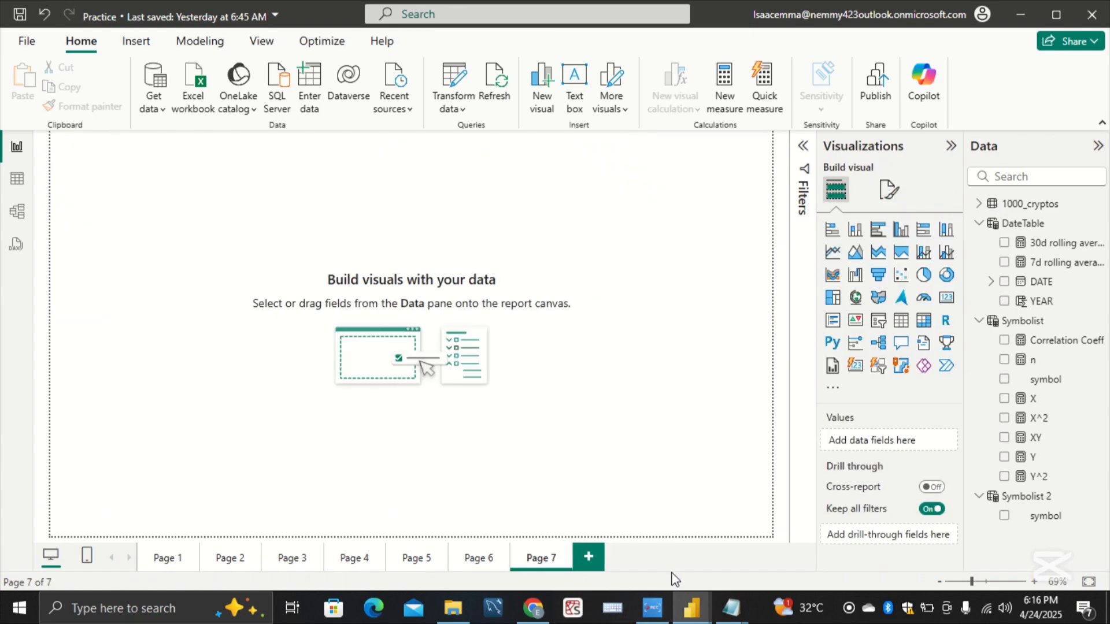
pyautogui.click(889, 188)
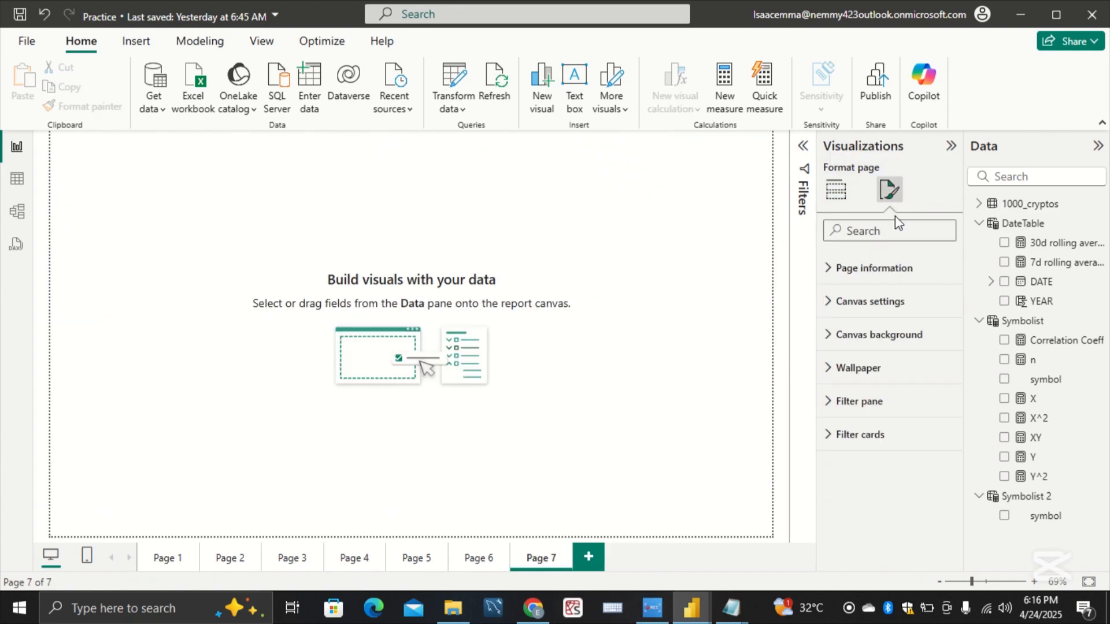
pyautogui.click(930, 269)
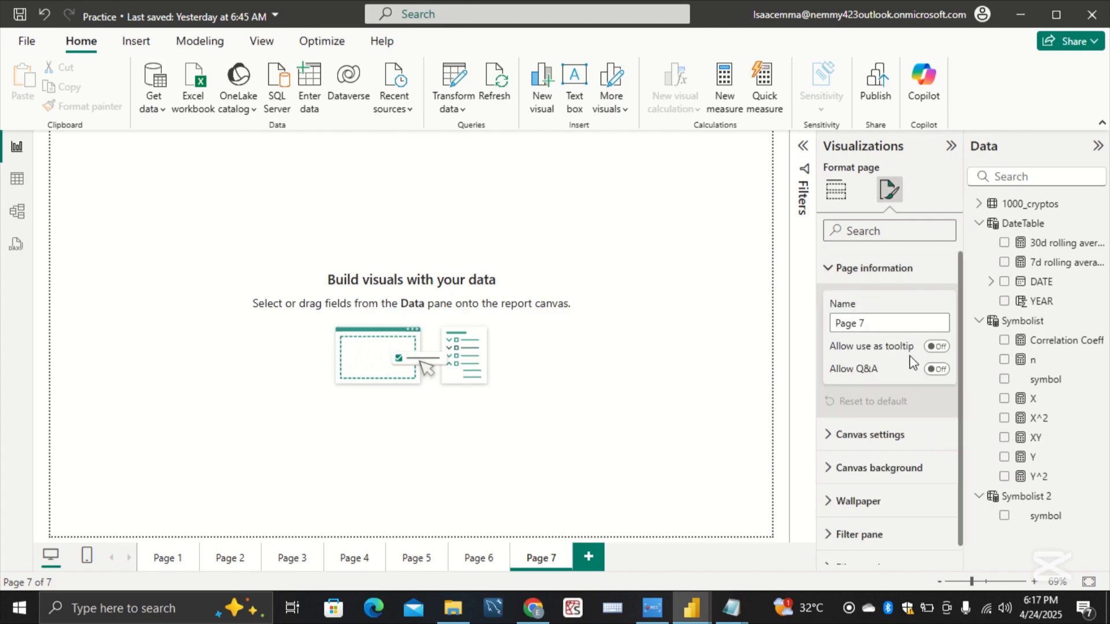
pyautogui.click(937, 348)
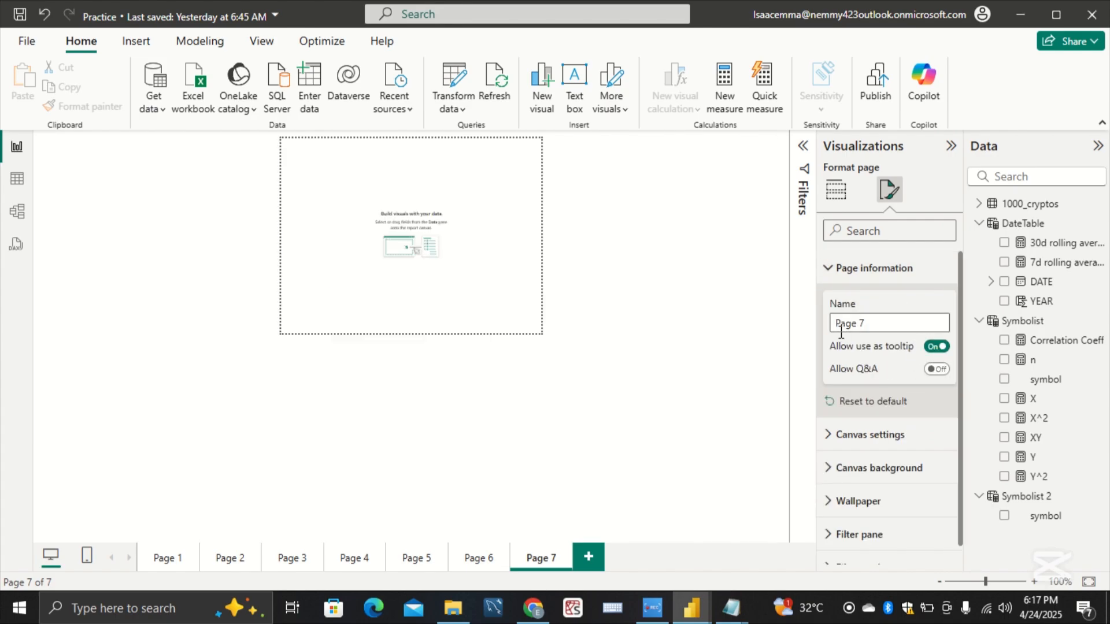
pyautogui.click(574, 87)
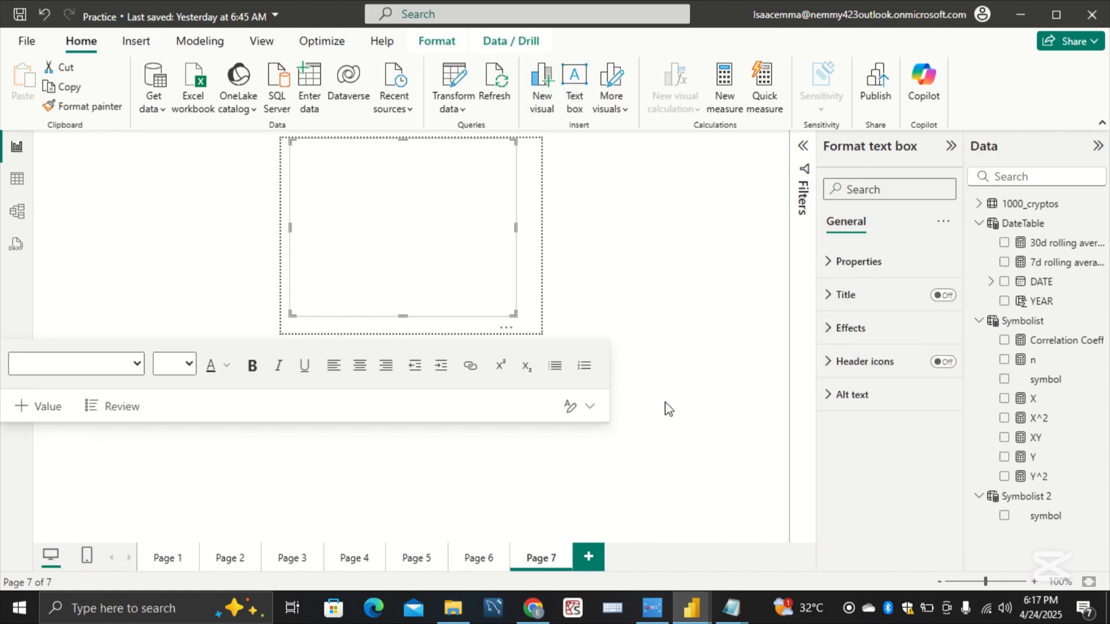
# Step: Switch to the Working report and copy the full price fluctuation description from its tooltip Page 2
pyautogui.moveTo(691, 608)
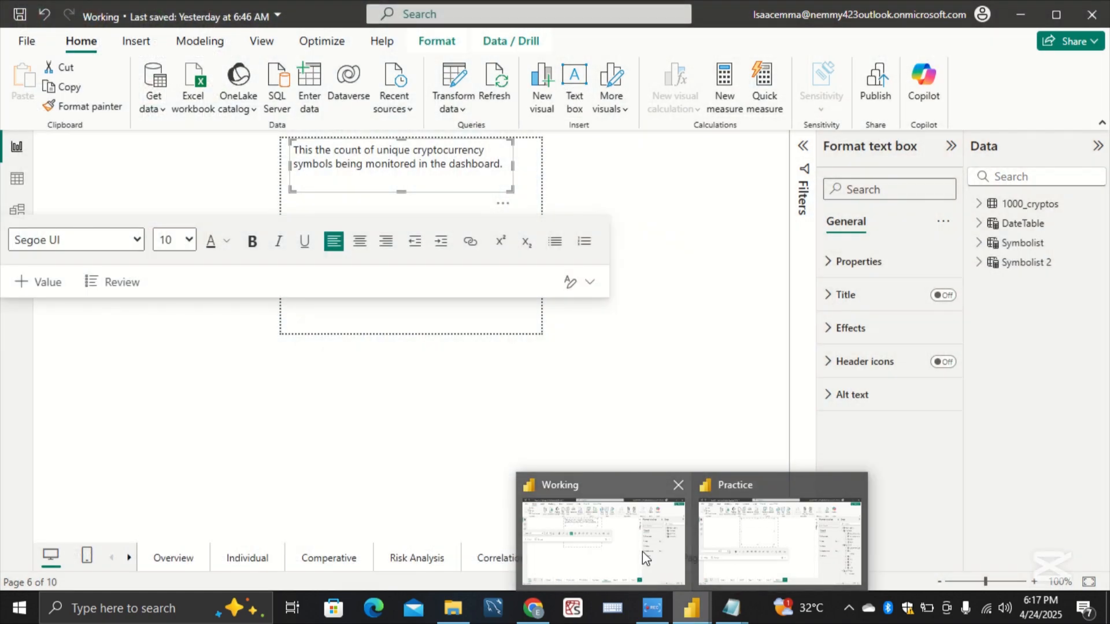
pyautogui.click(641, 551)
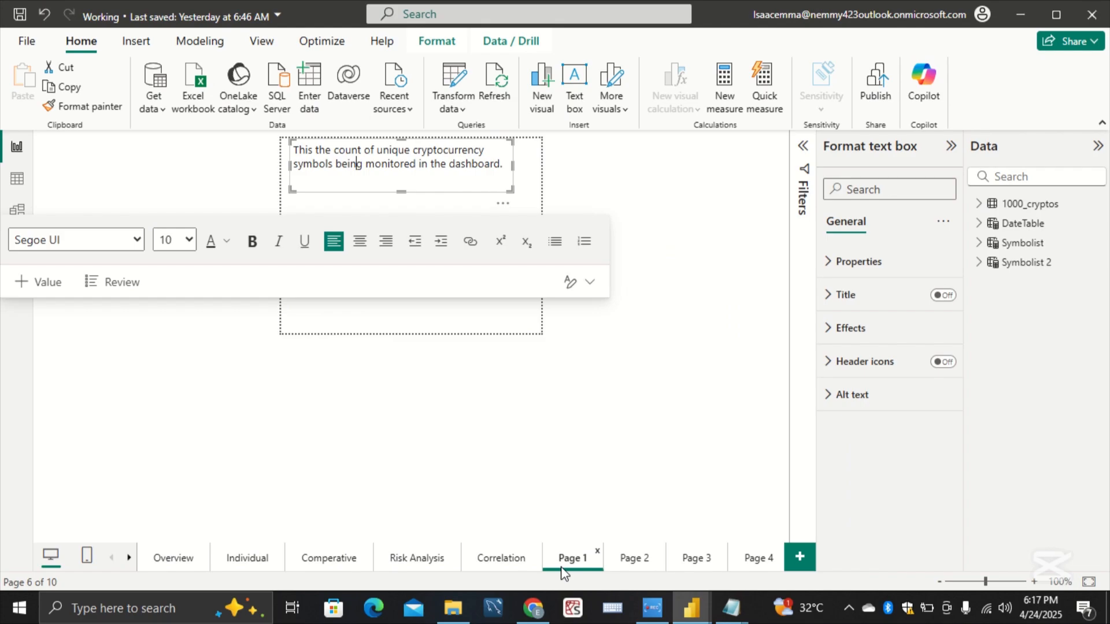
pyautogui.click(634, 558)
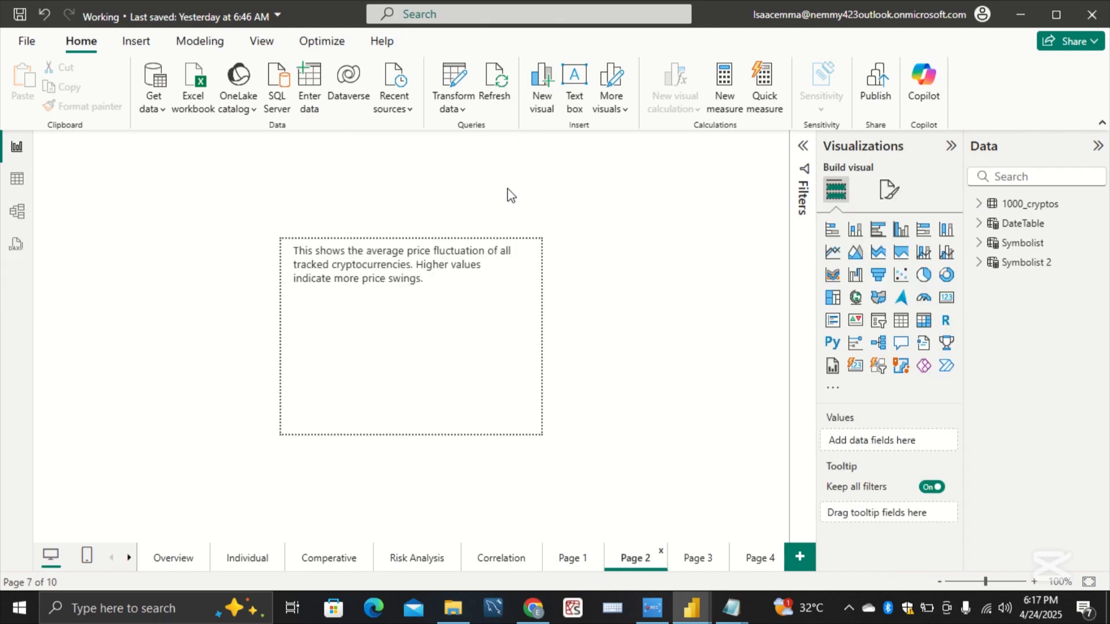
pyautogui.moveTo(442, 278); pyautogui.dragTo(279, 254)
pyautogui.hotkey('ctrl', 'c')
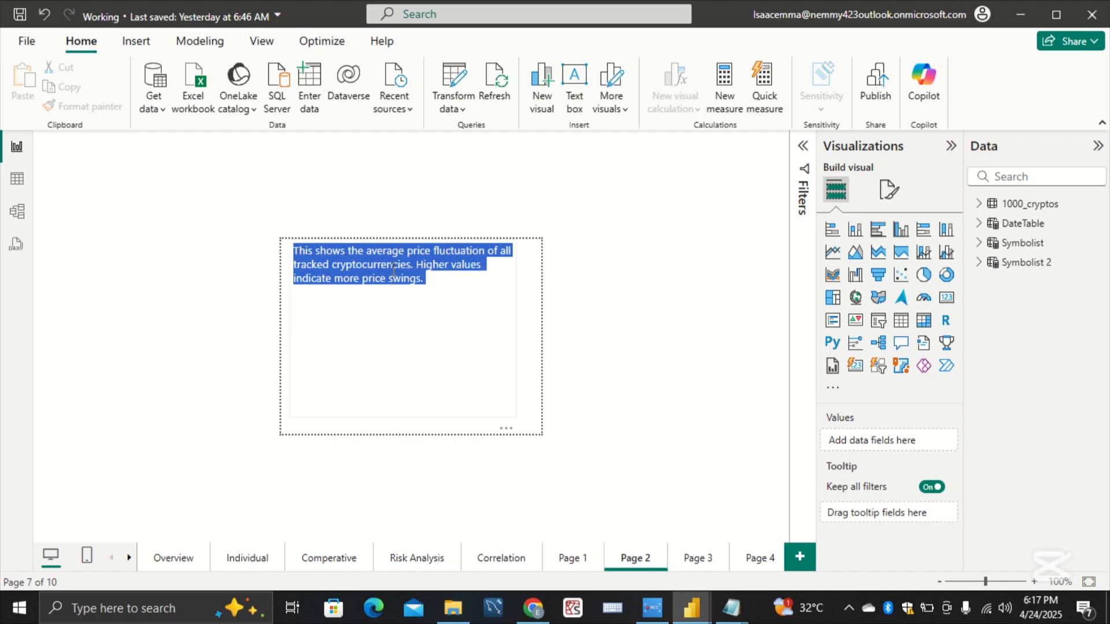
pyautogui.click(481, 431)
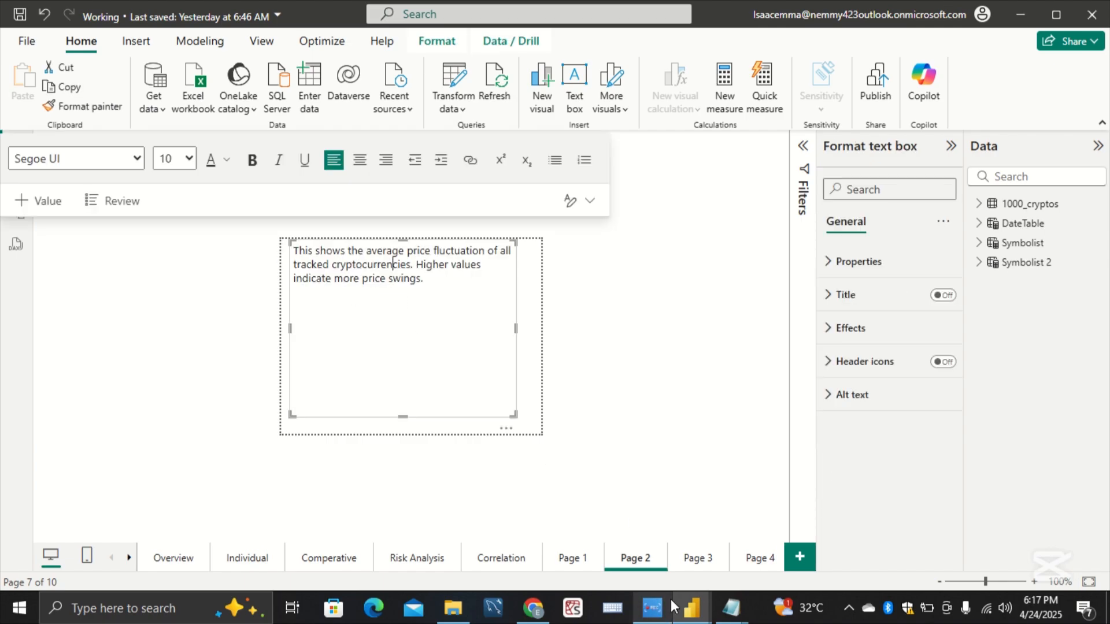
# Step: Return to the Practice report and paste the copied average price fluctuation description into Page 7's text box
pyautogui.moveTo(680, 607)
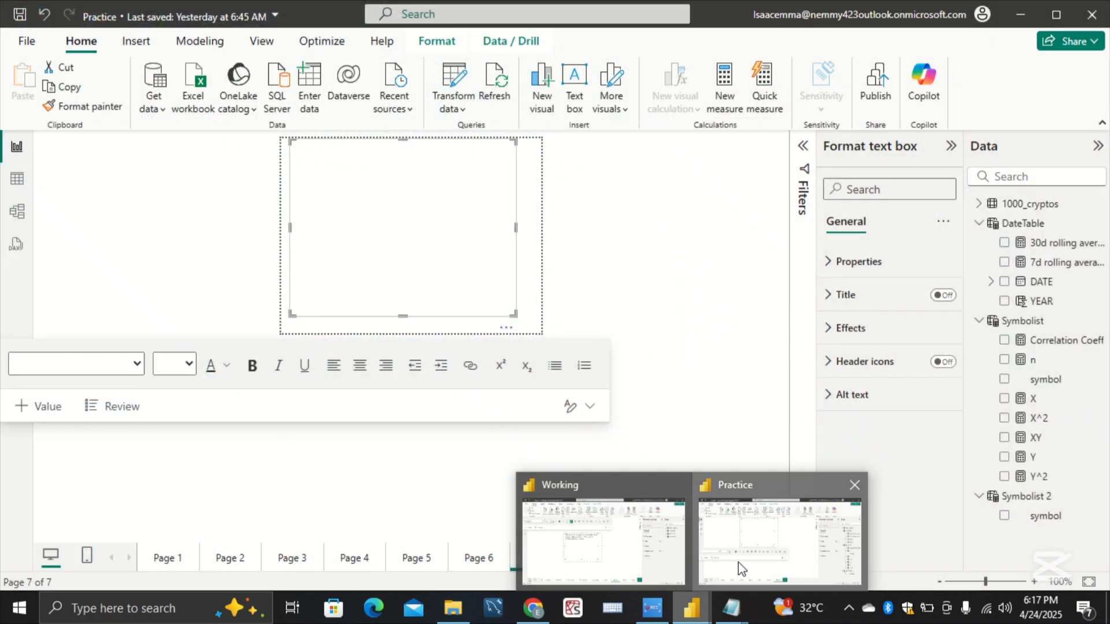
pyautogui.click(740, 570)
pyautogui.click(475, 237)
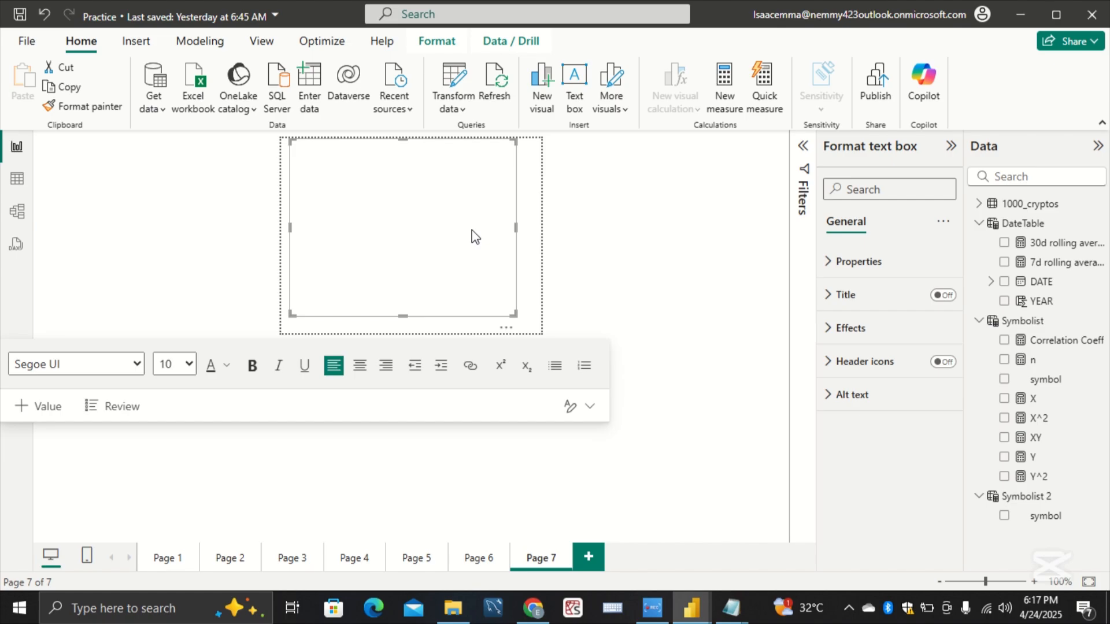
pyautogui.hotkey('ctrl', 'v')
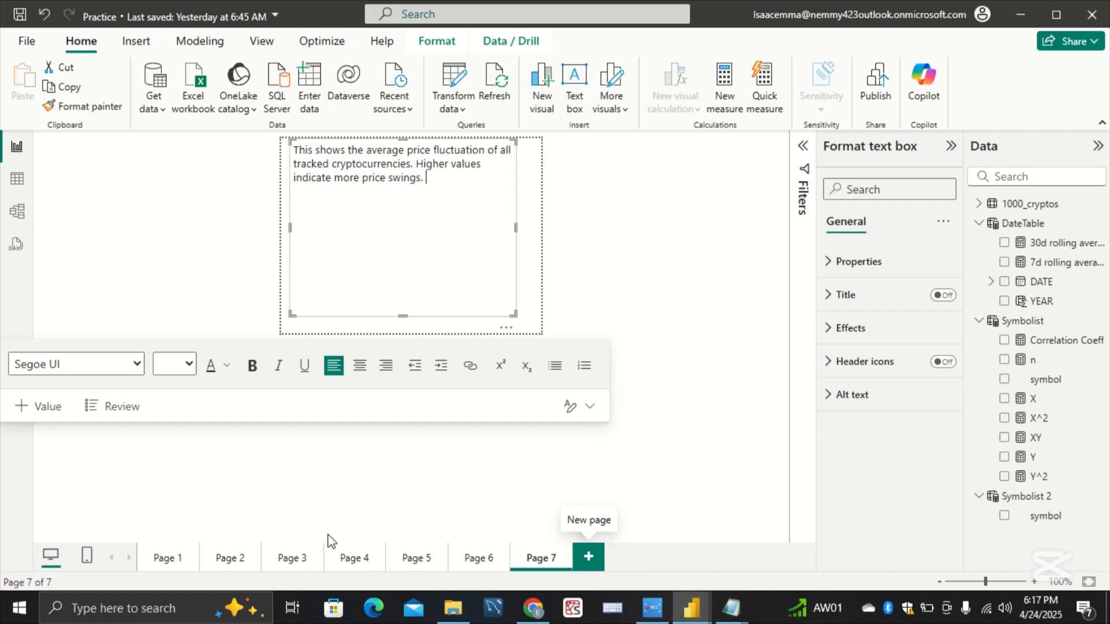
# Step: Turn on tooltips for the Avg % Volatility card on Page 1, assign Page 7 as its tooltip page, and preview it
pyautogui.click(231, 558)
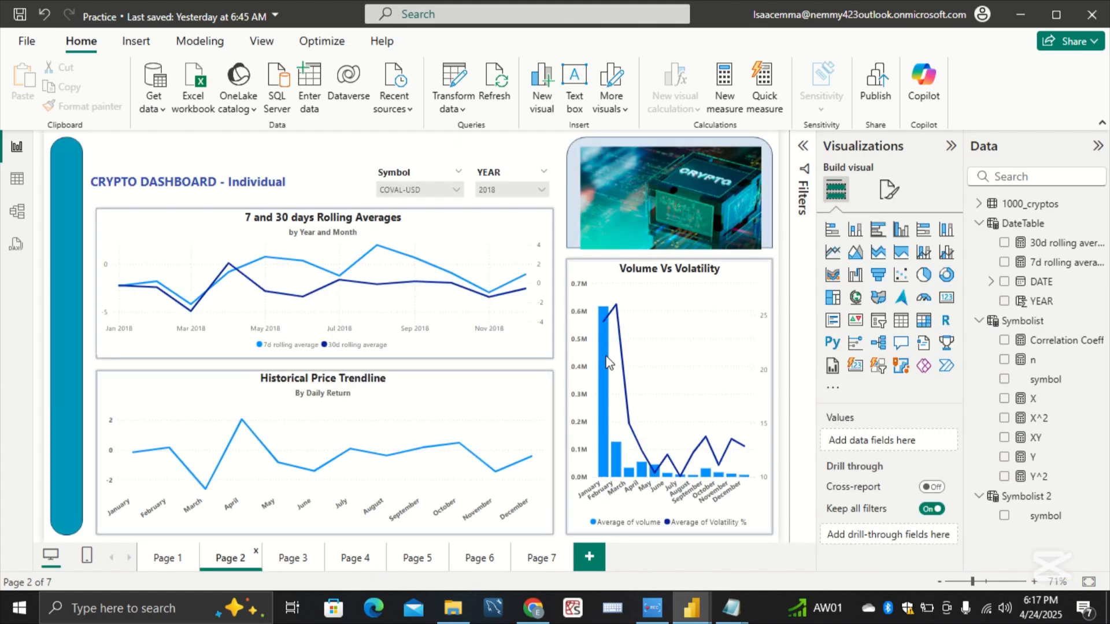
pyautogui.click(176, 560)
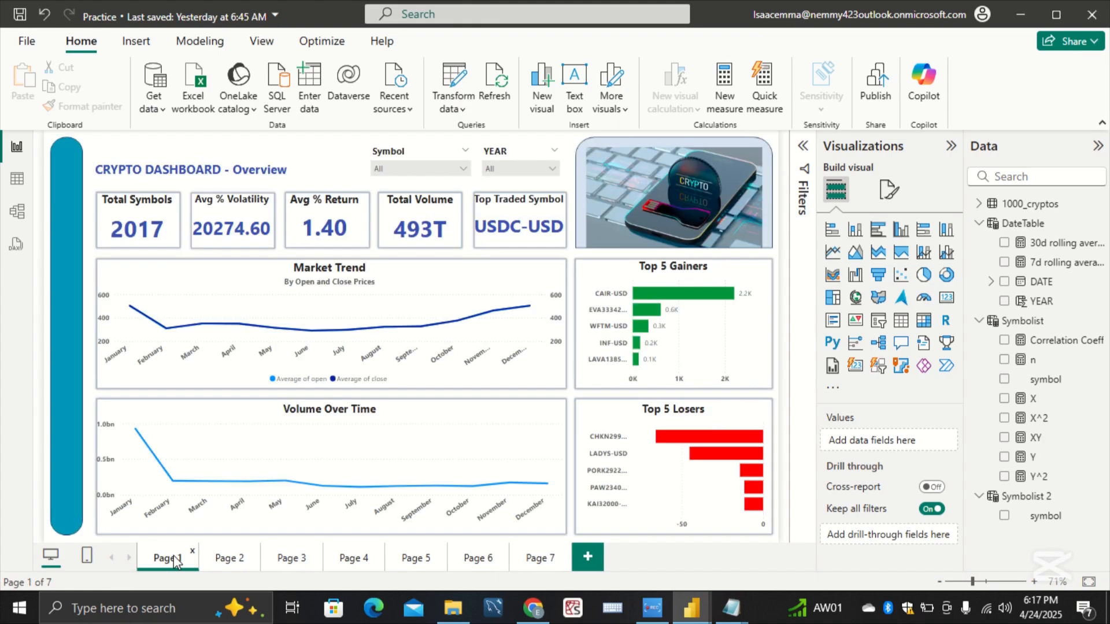
pyautogui.click(263, 245)
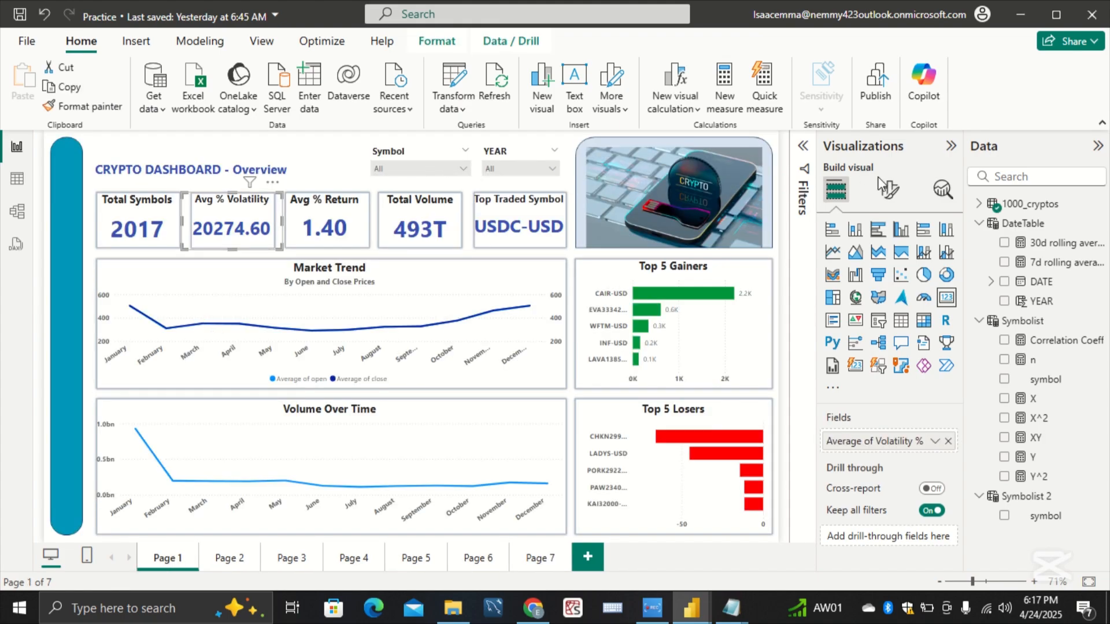
pyautogui.click(889, 191)
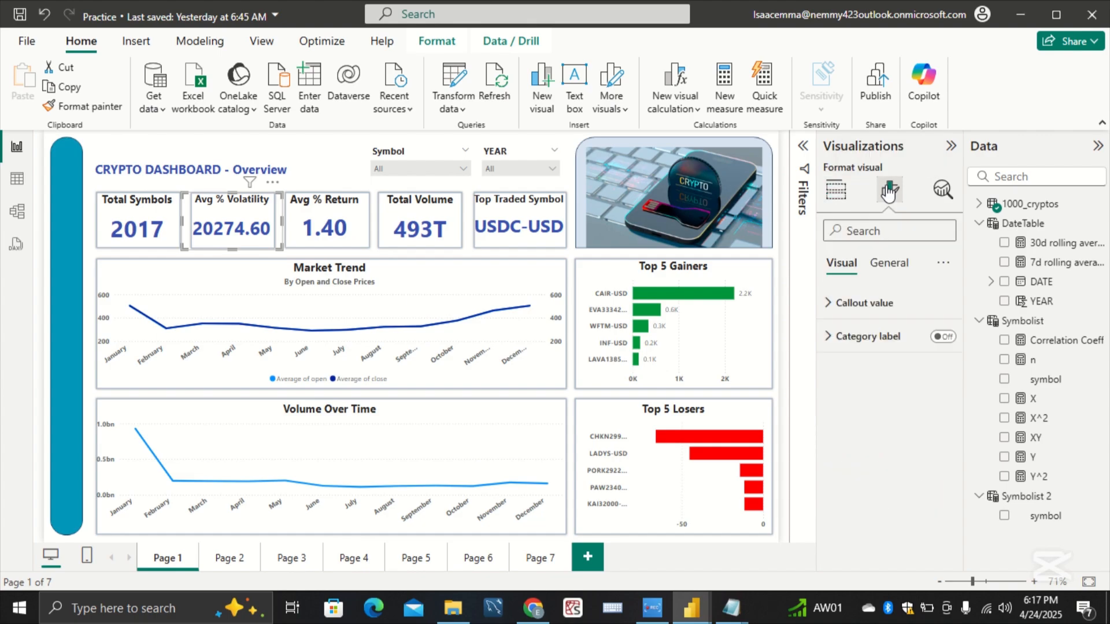
pyautogui.click(887, 264)
pyautogui.click(939, 470)
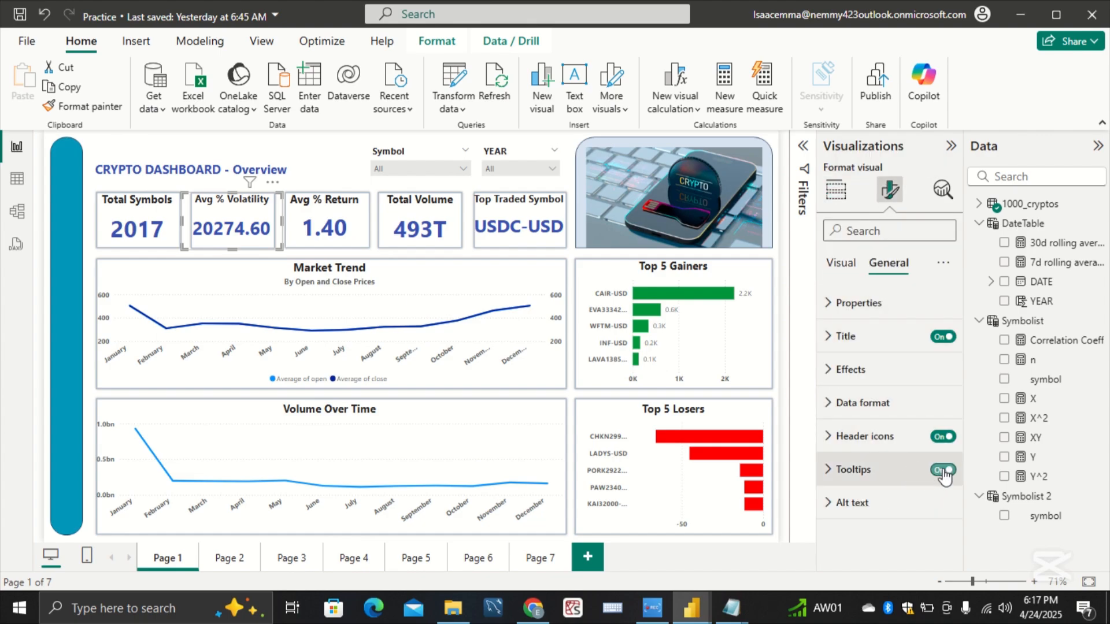
pyautogui.click(912, 476)
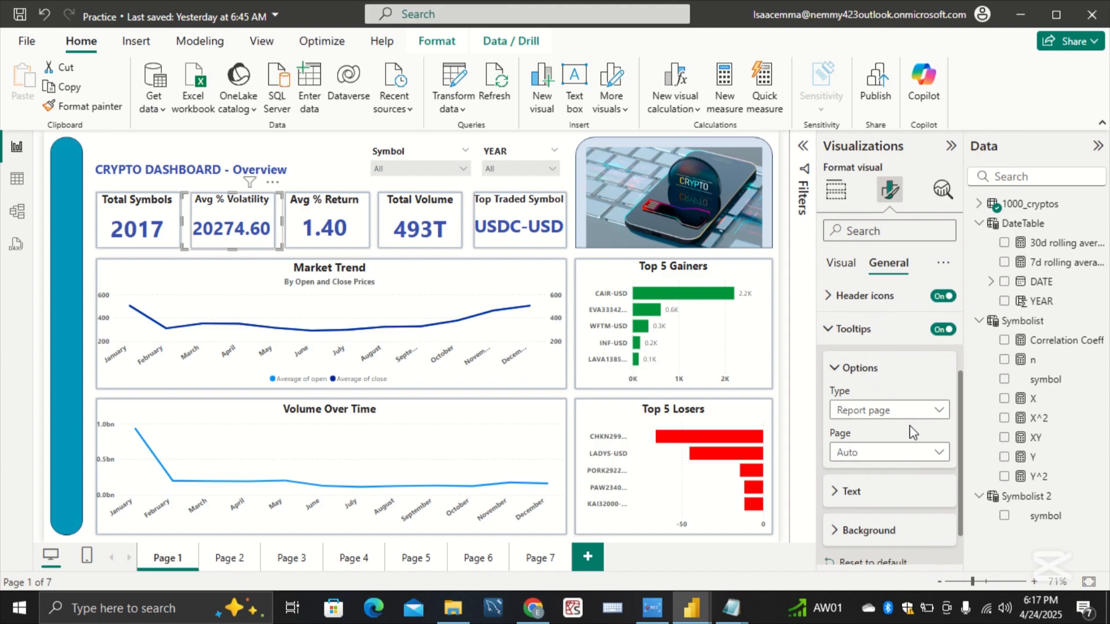
pyautogui.click(927, 457)
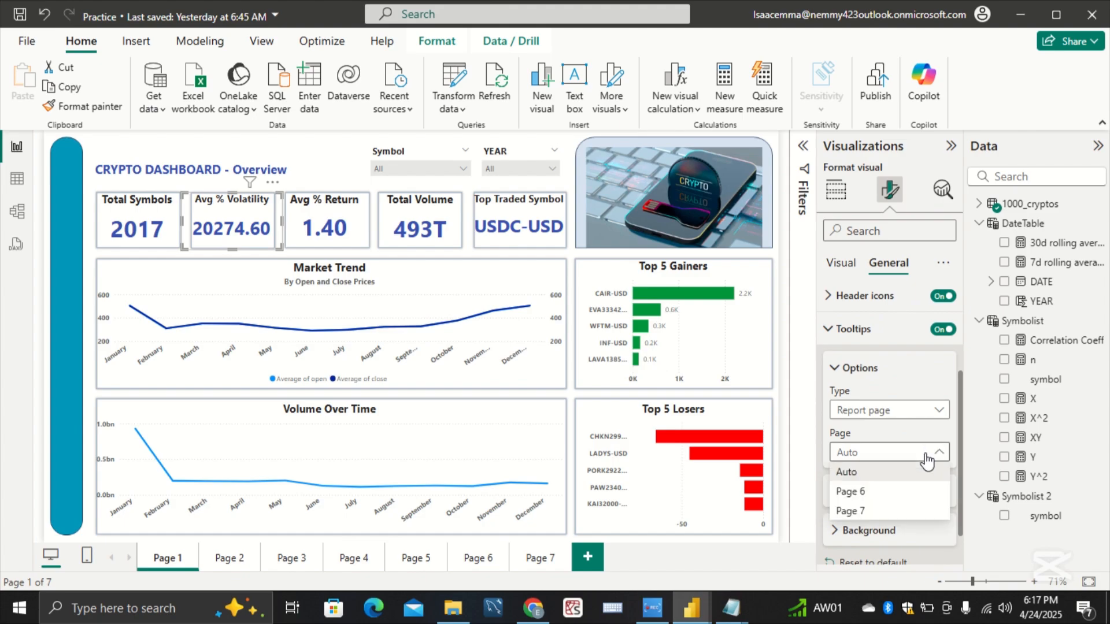
pyautogui.click(903, 511)
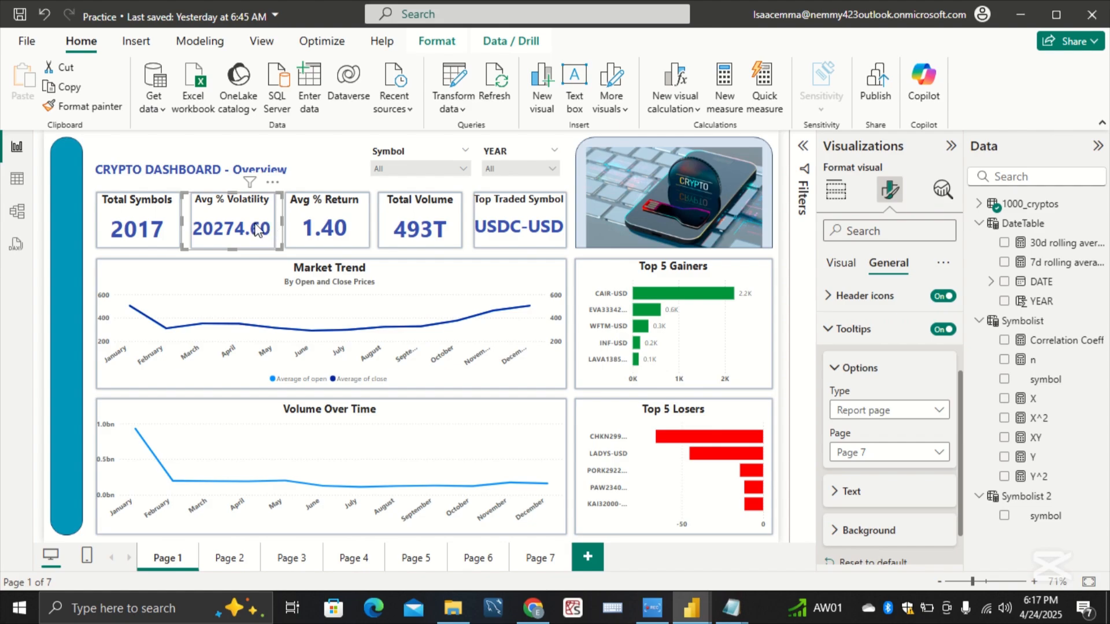
pyautogui.moveTo(257, 226)
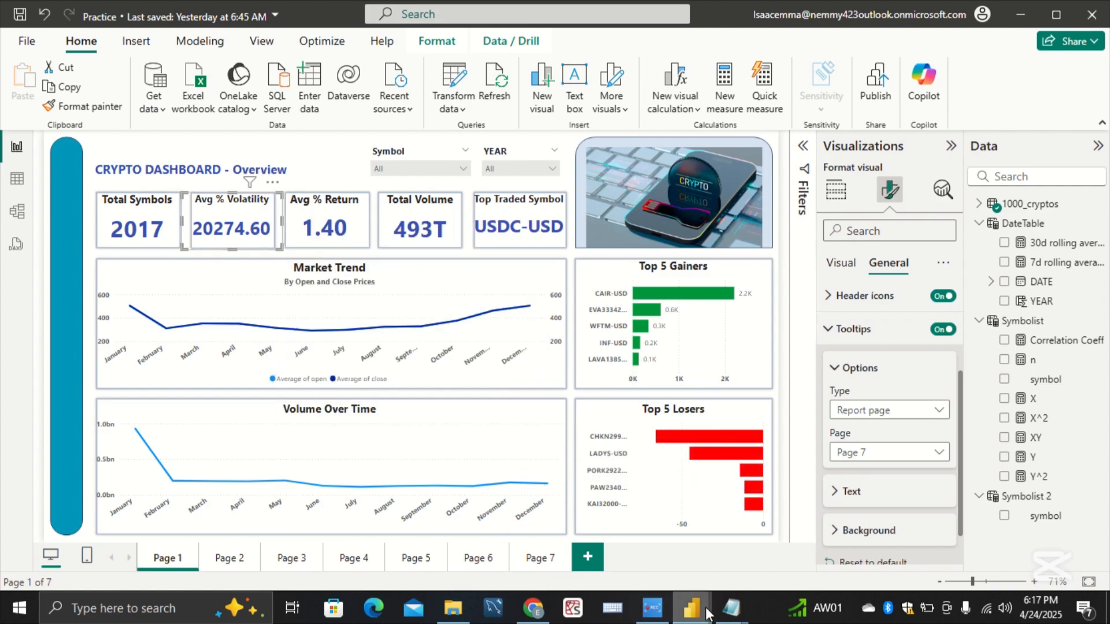
# Step: Switch to the Working report and copy "Average percentage gain or loss across all cryptos for the selected time frame" from its tooltip Page 3
pyautogui.moveTo(706, 611)
pyautogui.click(651, 545)
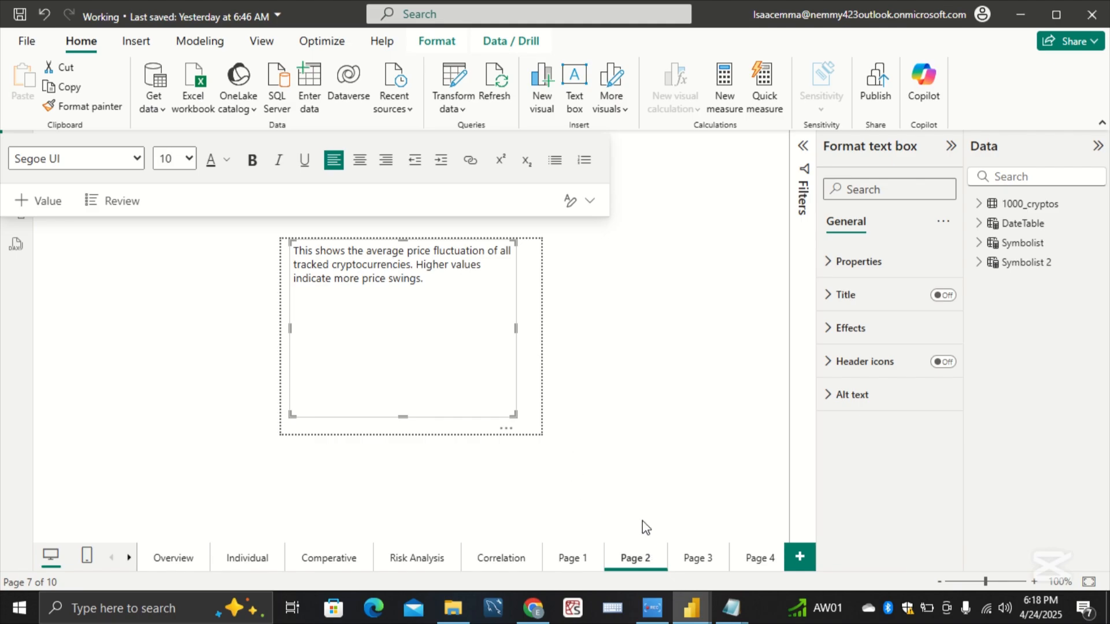
pyautogui.click(697, 559)
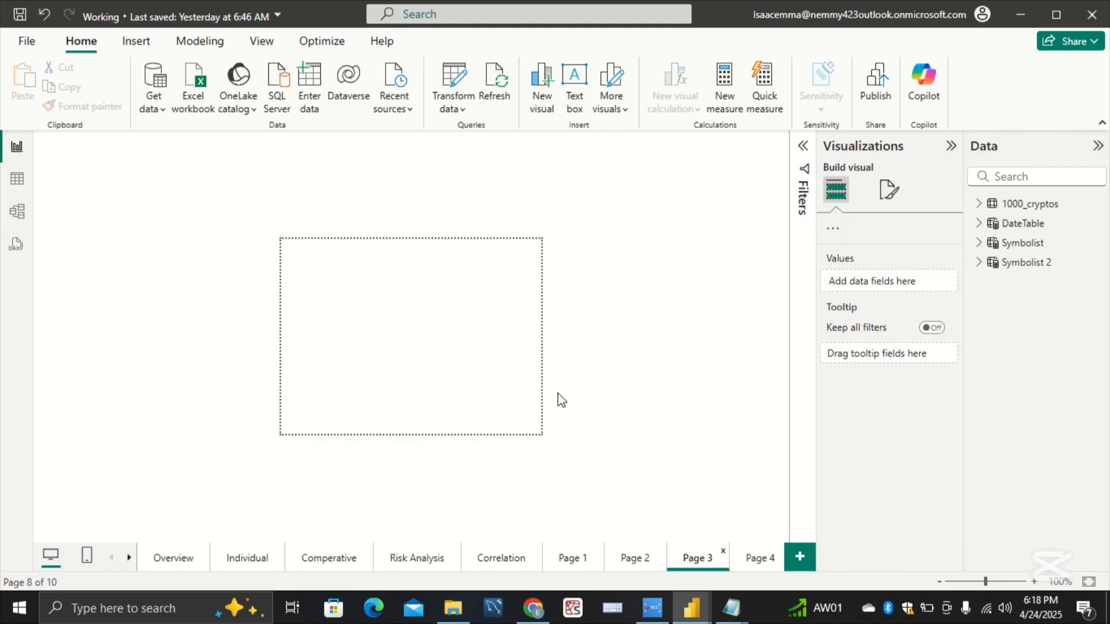
pyautogui.moveTo(460, 266); pyautogui.dragTo(236, 254)
pyautogui.hotkey('ctrl', 'c')
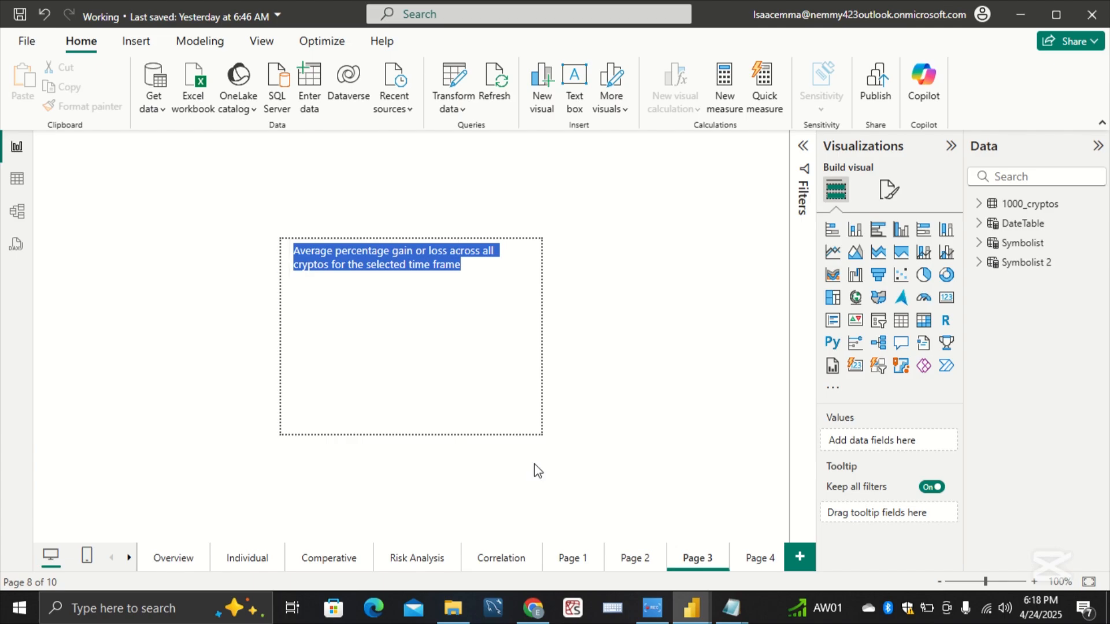
pyautogui.click(624, 465)
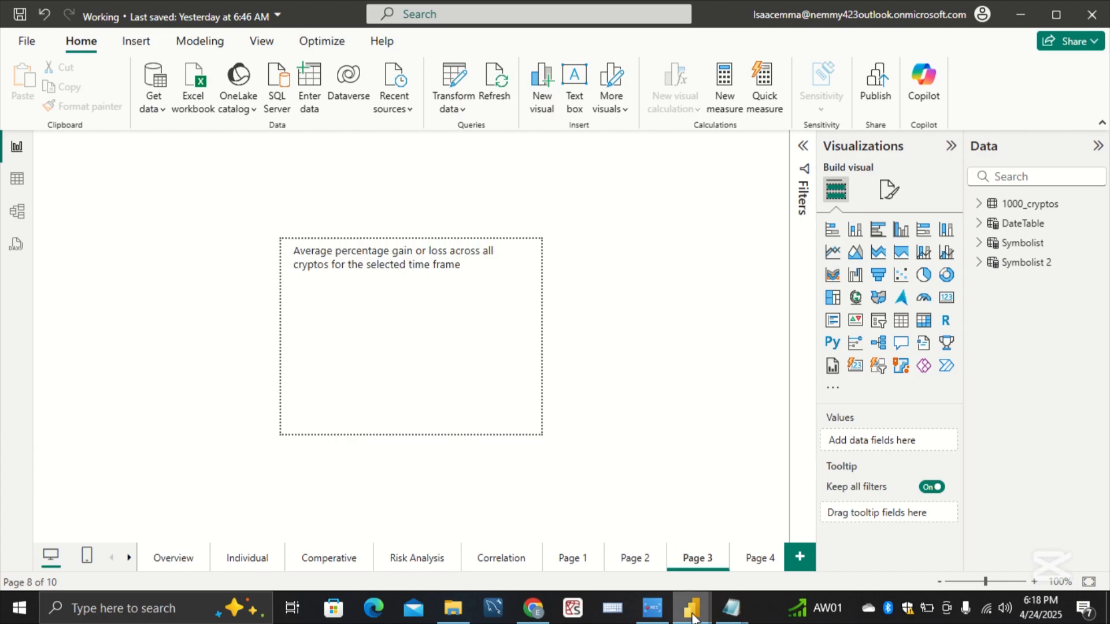
# Step: Switch back to the Practice report, add a new report page, and allow it to be used as a tooltip
pyautogui.moveTo(693, 616)
pyautogui.click(743, 550)
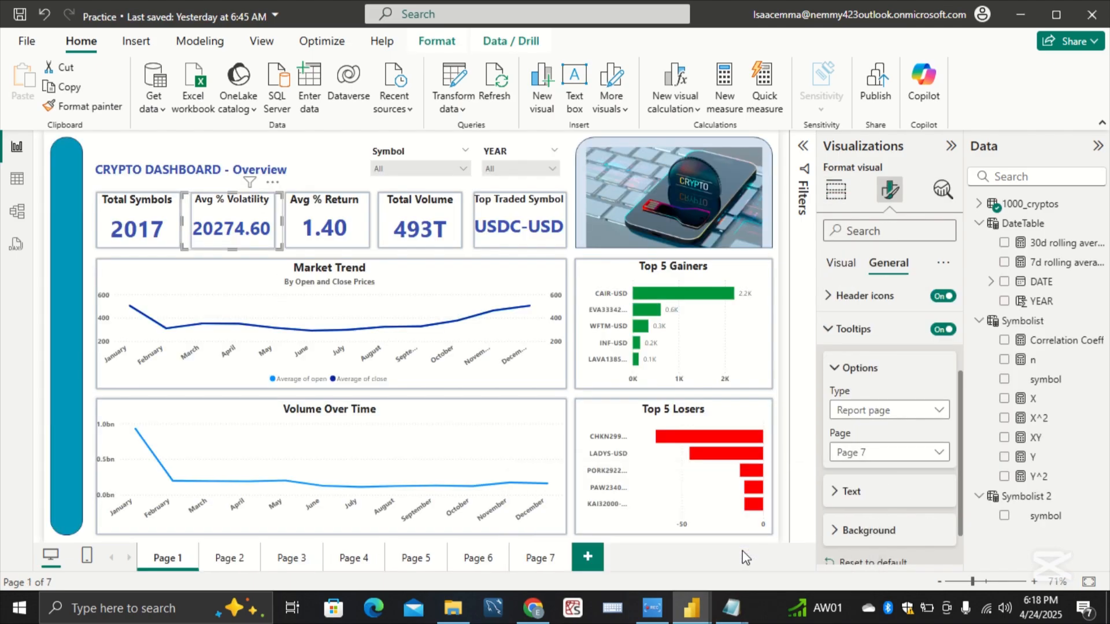
pyautogui.click(588, 558)
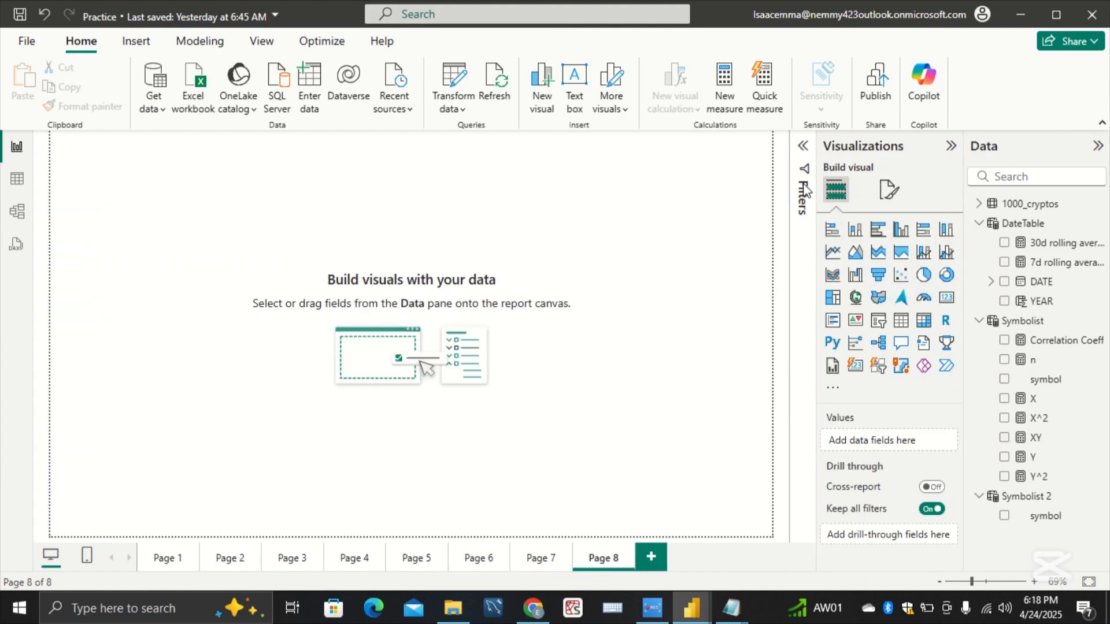
pyautogui.click(889, 193)
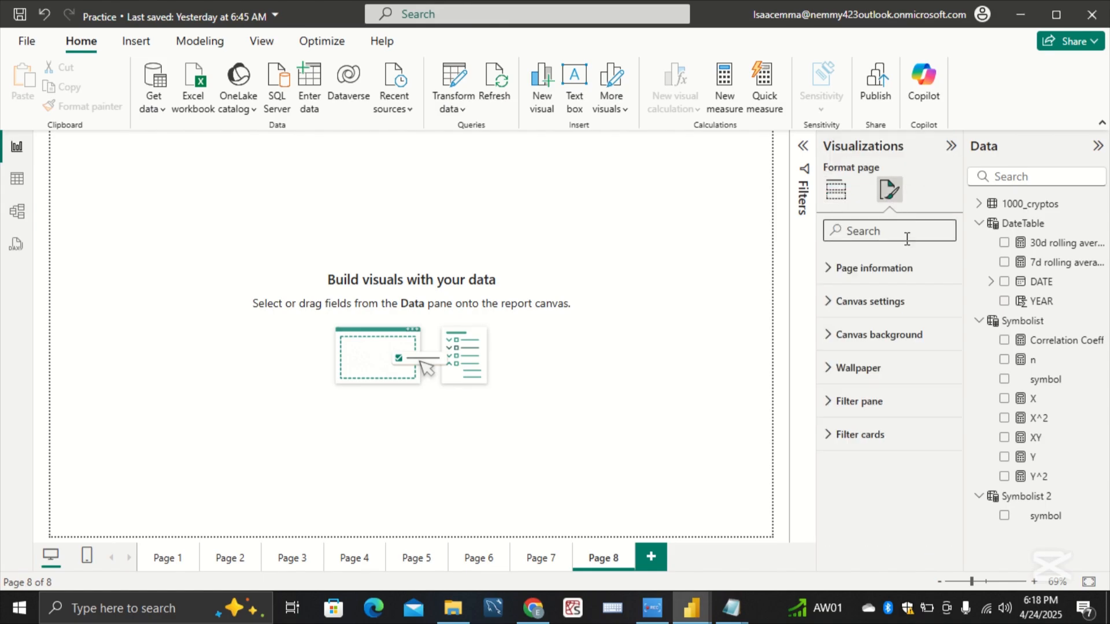
pyautogui.click(924, 279)
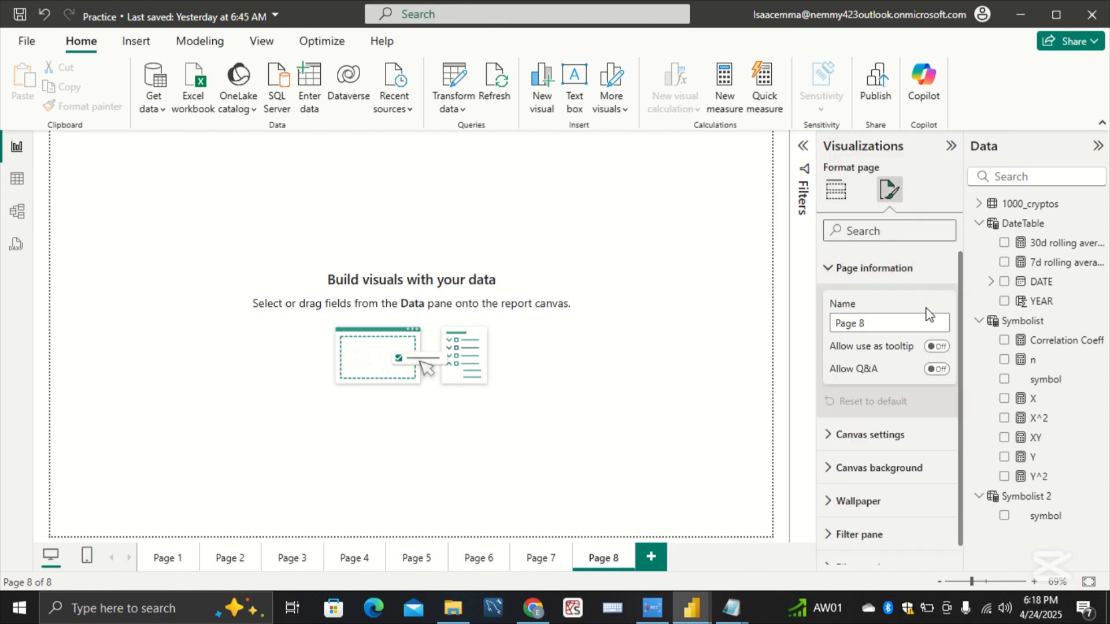
pyautogui.click(937, 347)
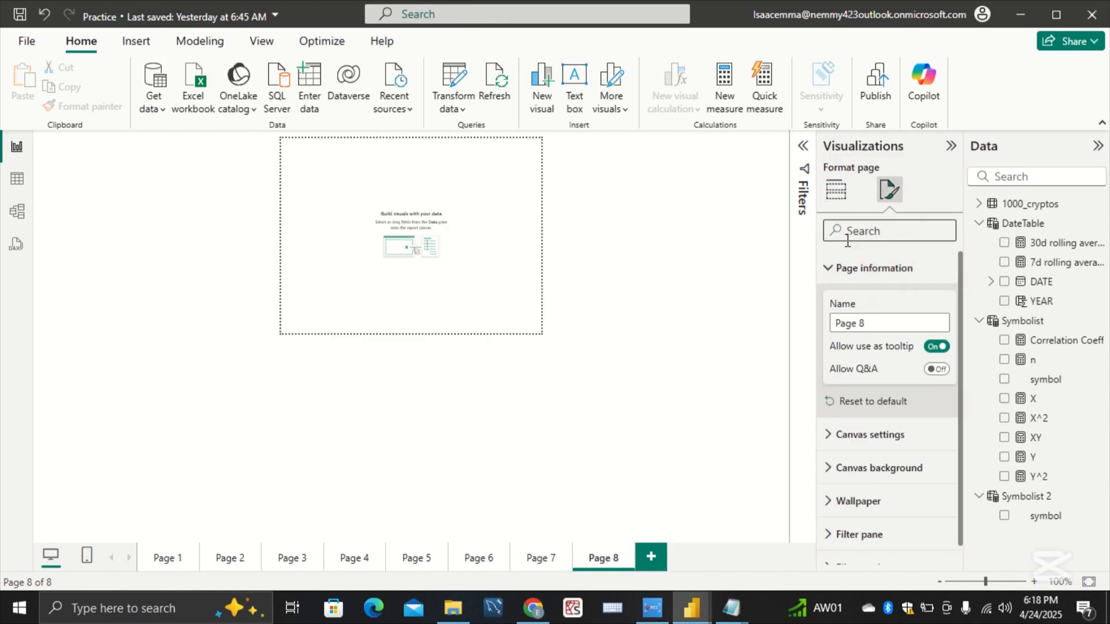
pyautogui.click(835, 267)
# Step: Insert a text box on Page 8 and paste the copied average percentage gain or loss description into it
pyautogui.click(581, 110)
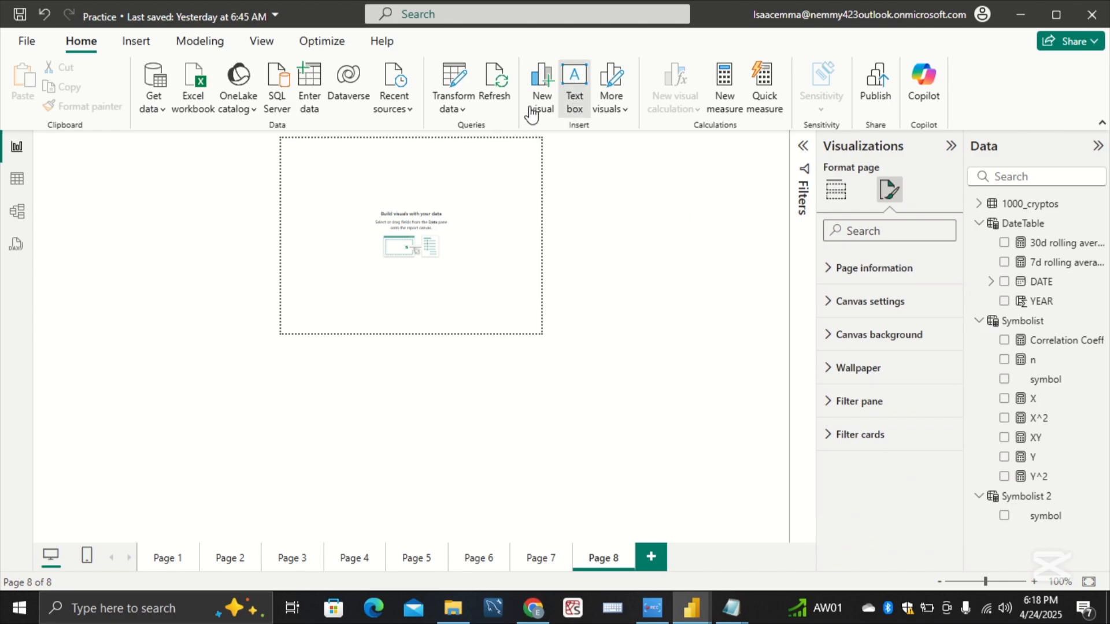
pyautogui.click(366, 191)
pyautogui.hotkey('ctrl', 'v')
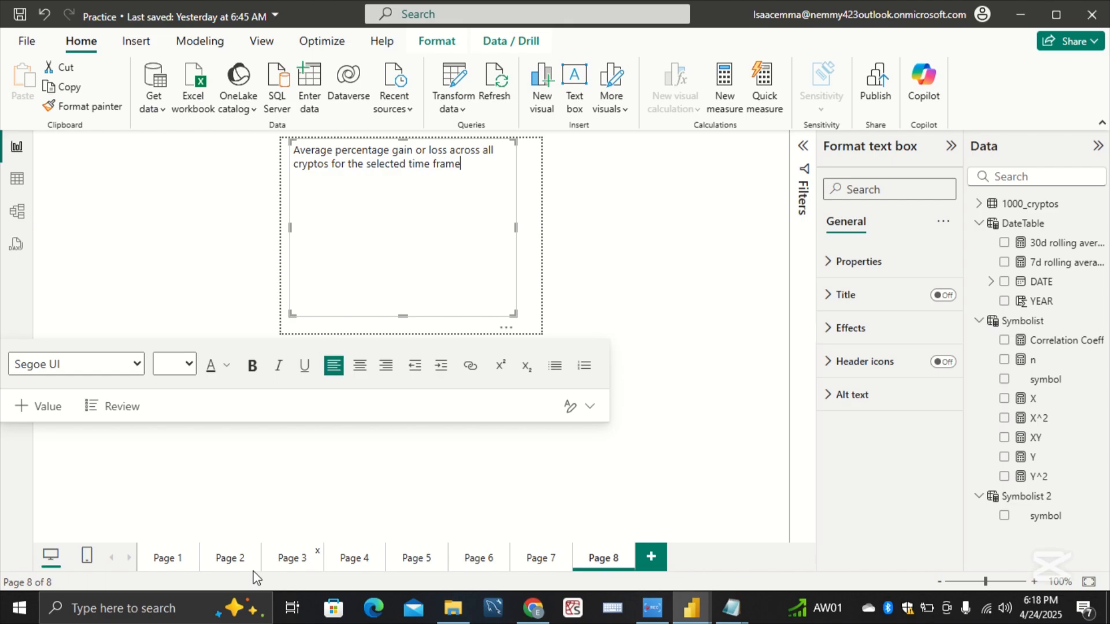
# Step: Turn on tooltips for the Avg % Return card on Page 1, assign Page 8 as its tooltip page, and preview it
pyautogui.click(188, 563)
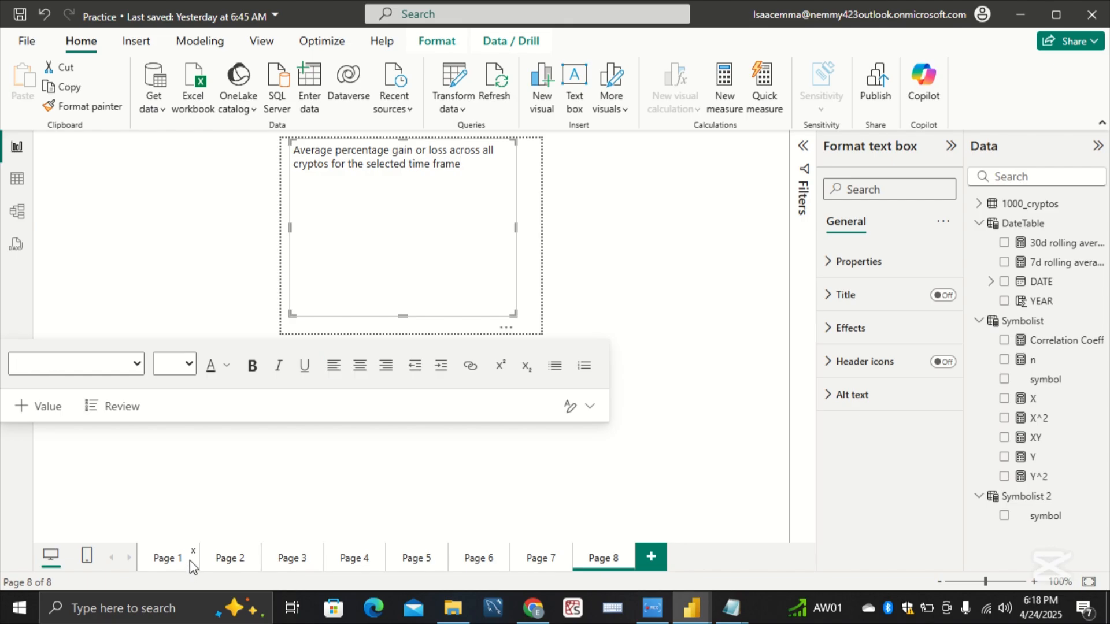
pyautogui.click(194, 567)
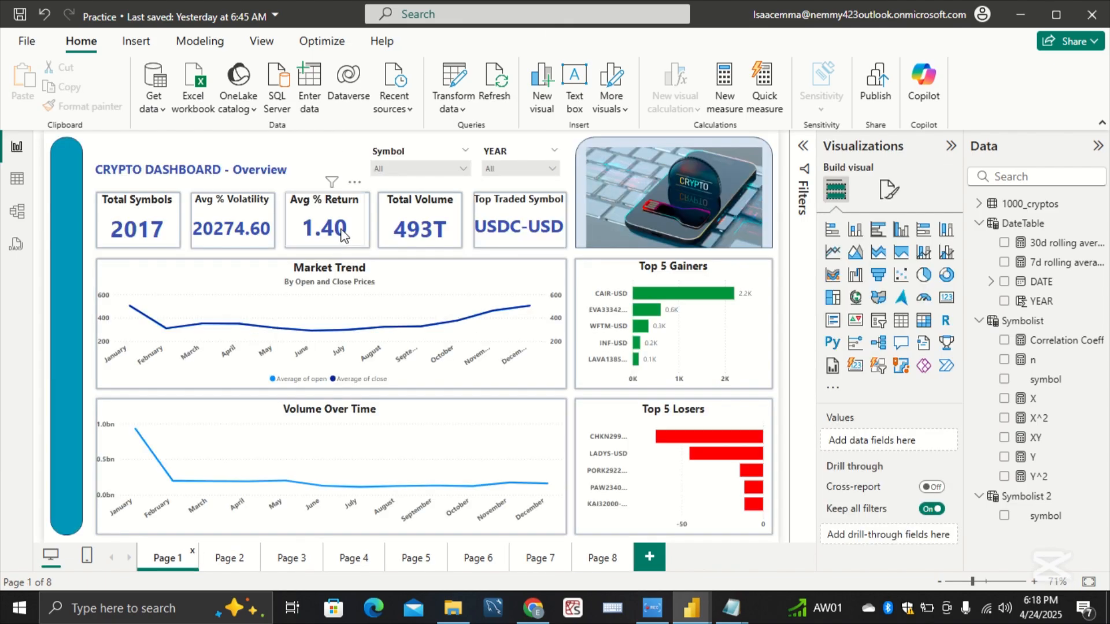
pyautogui.click(325, 226)
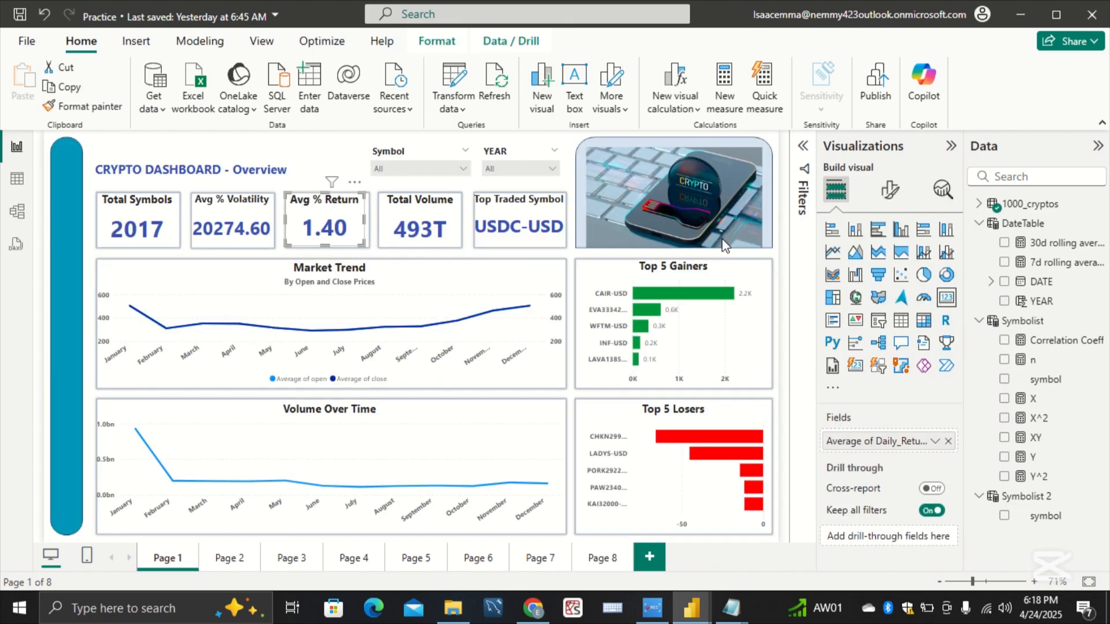
pyautogui.click(889, 189)
pyautogui.click(908, 266)
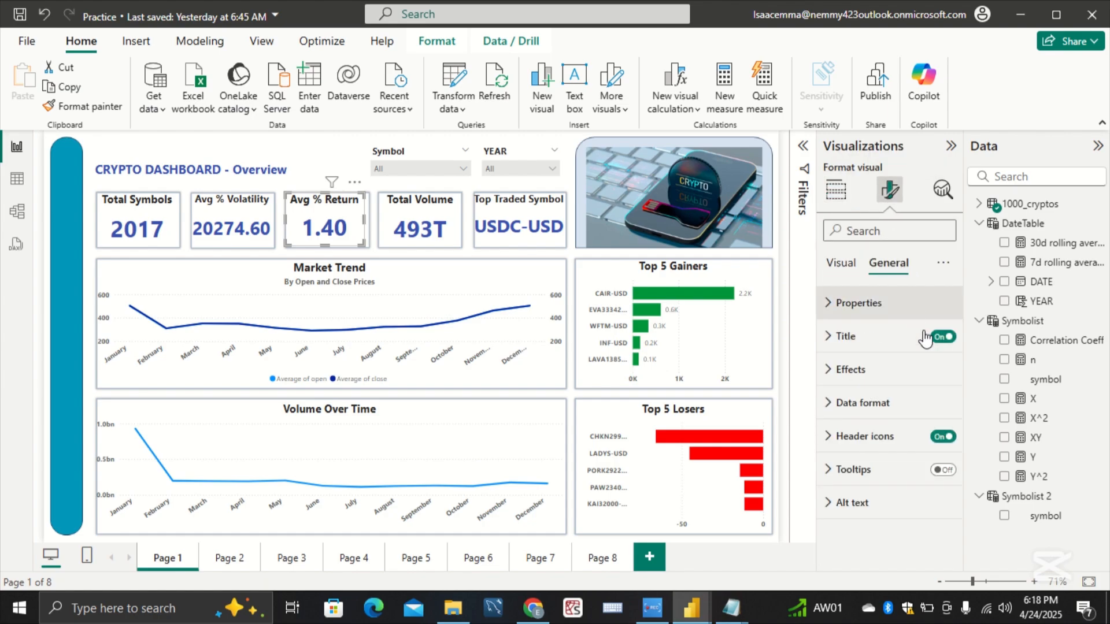
pyautogui.click(941, 470)
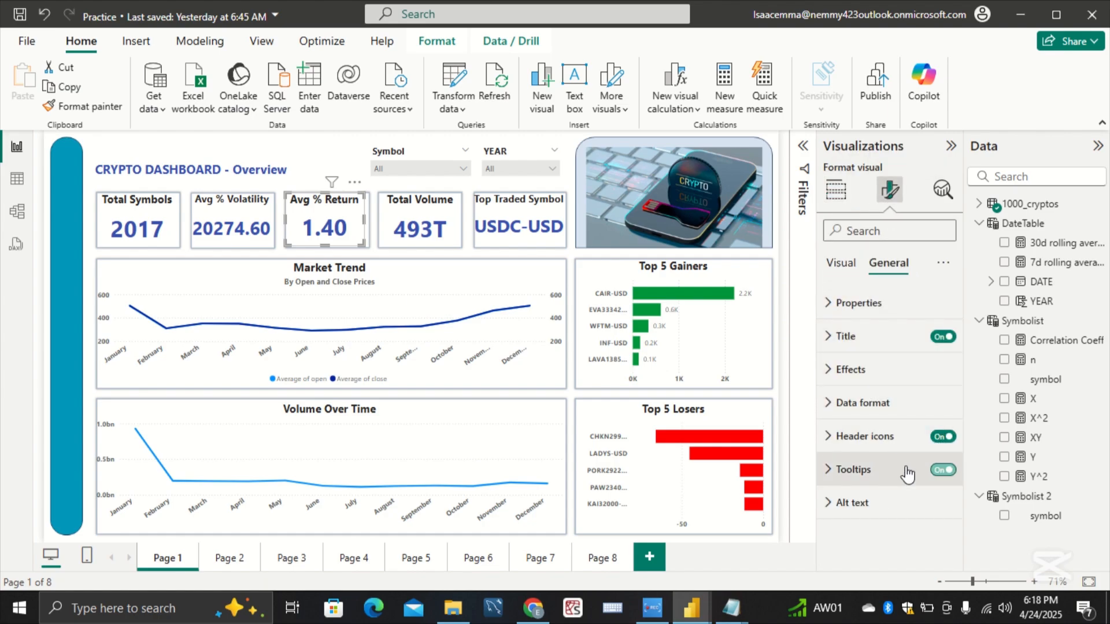
pyautogui.click(909, 473)
pyautogui.scroll(-1, 907, 468)
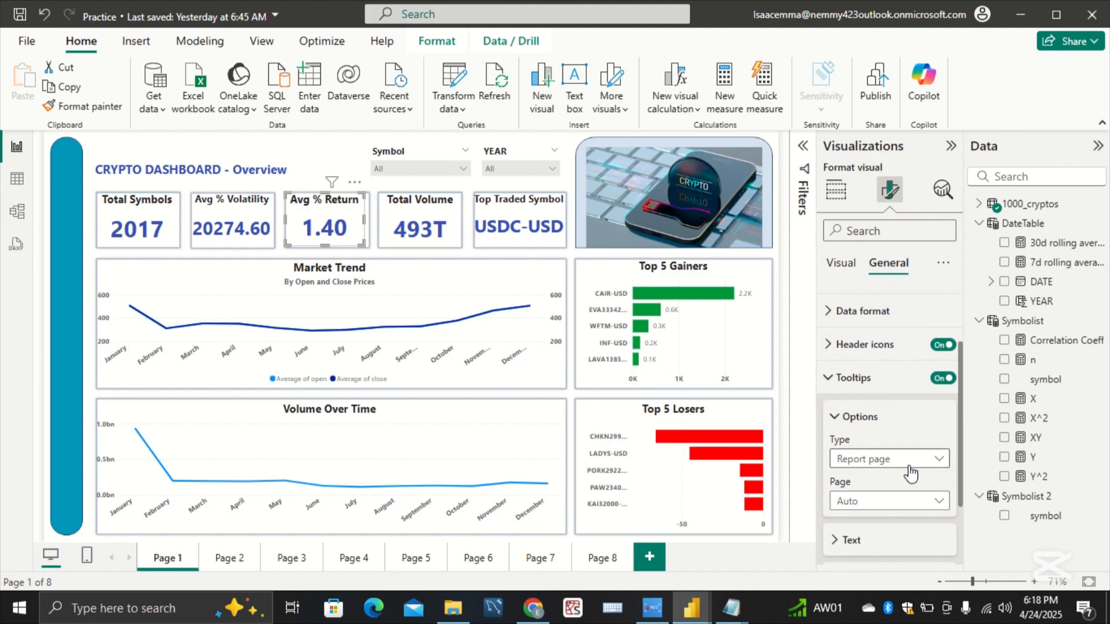
pyautogui.click(925, 508)
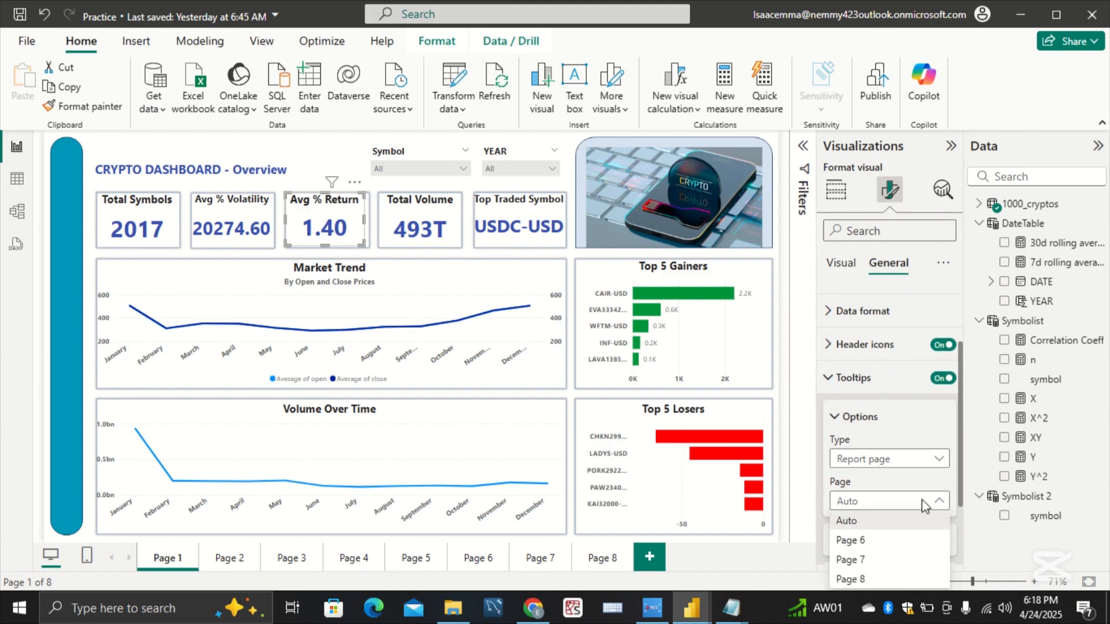
pyautogui.click(894, 580)
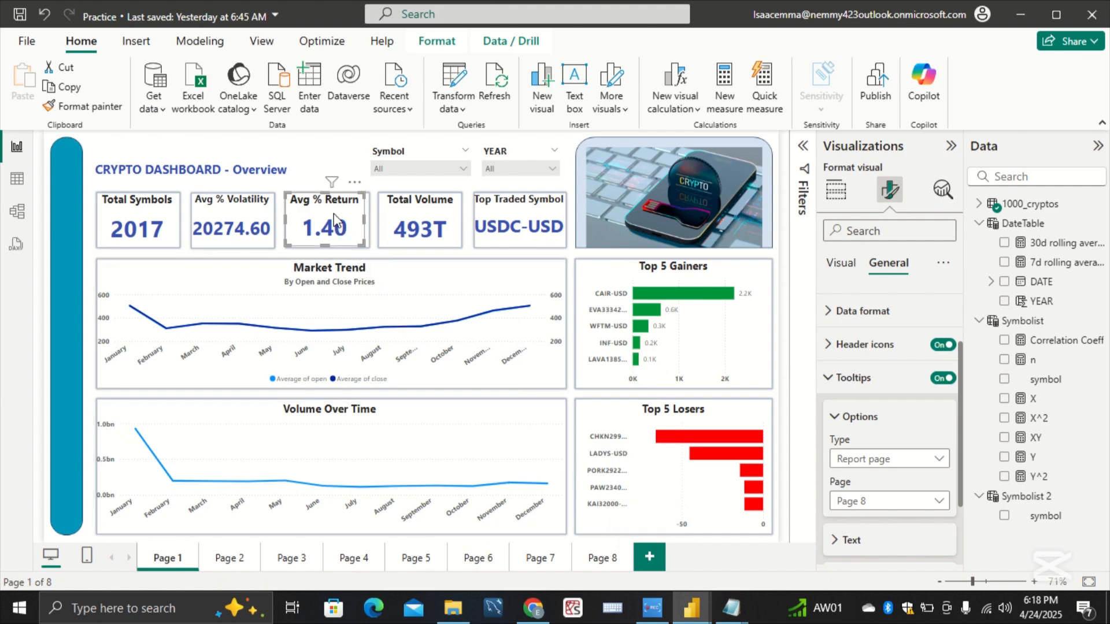
pyautogui.moveTo(334, 221)
# Step: Add two blank report pages and go back to the first of them
pyautogui.click(659, 558)
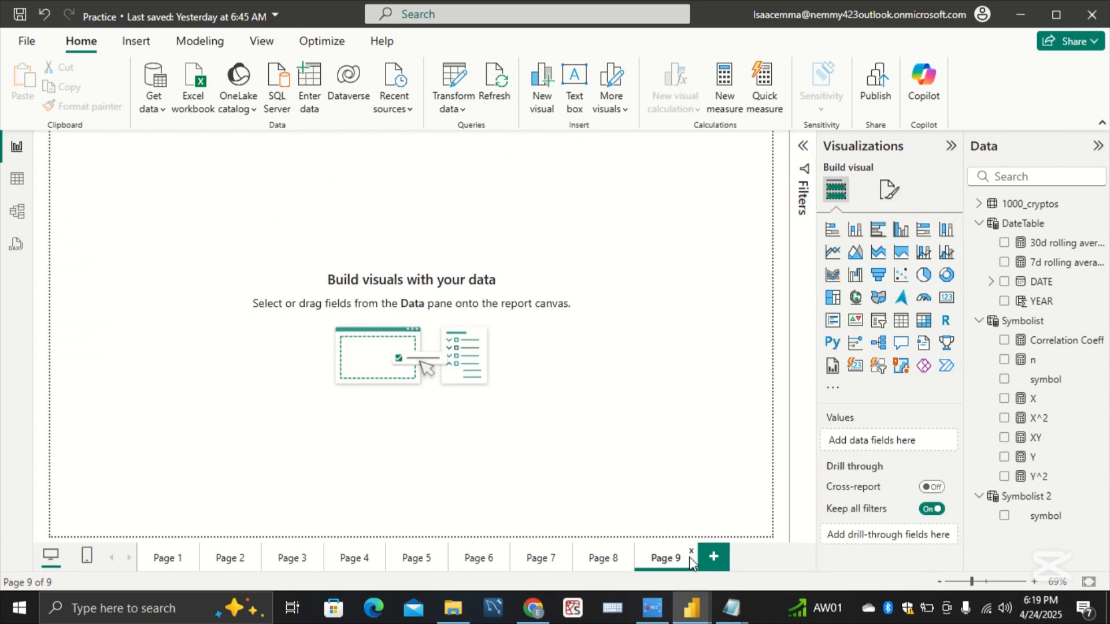
pyautogui.click(713, 557)
pyautogui.click(676, 559)
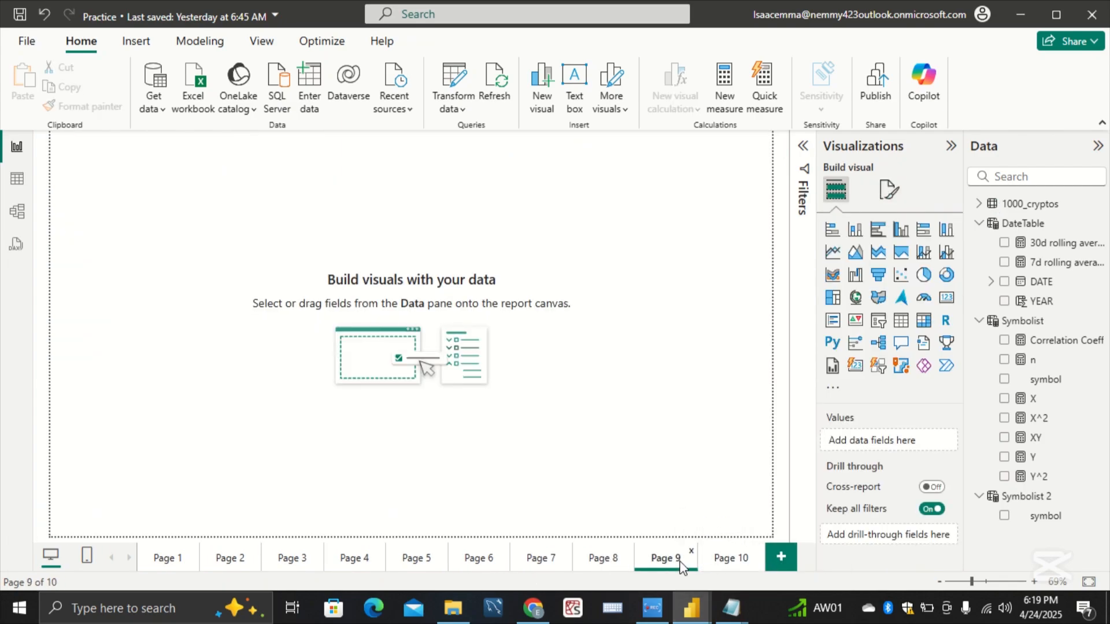
# Step: Allow Page 9 to be used as a tooltip and insert a text box on it
pyautogui.click(889, 189)
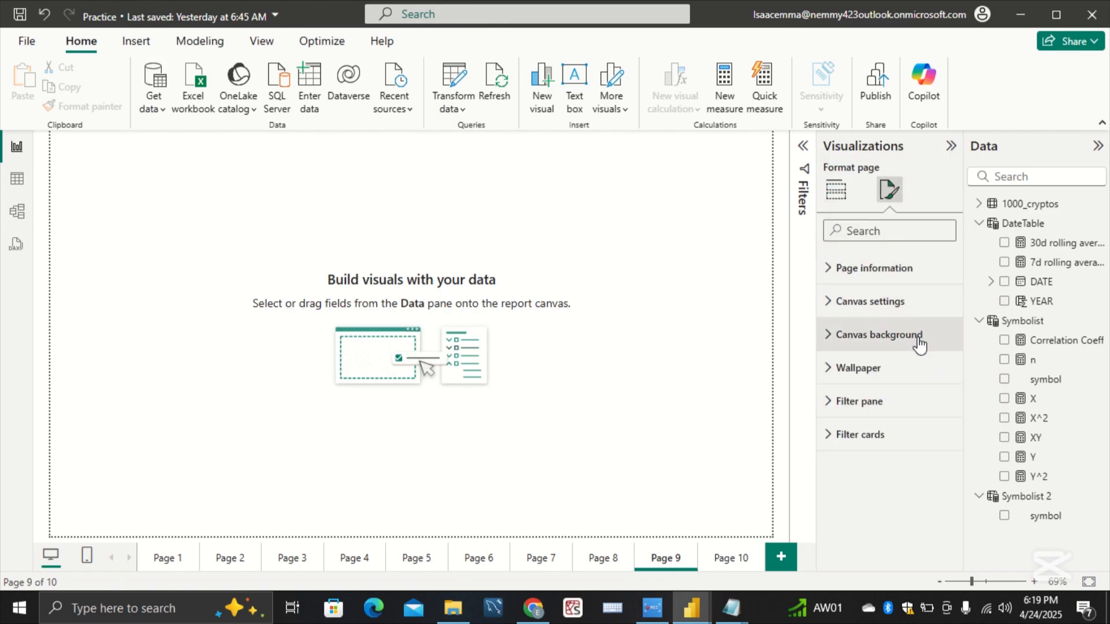
pyautogui.click(908, 270)
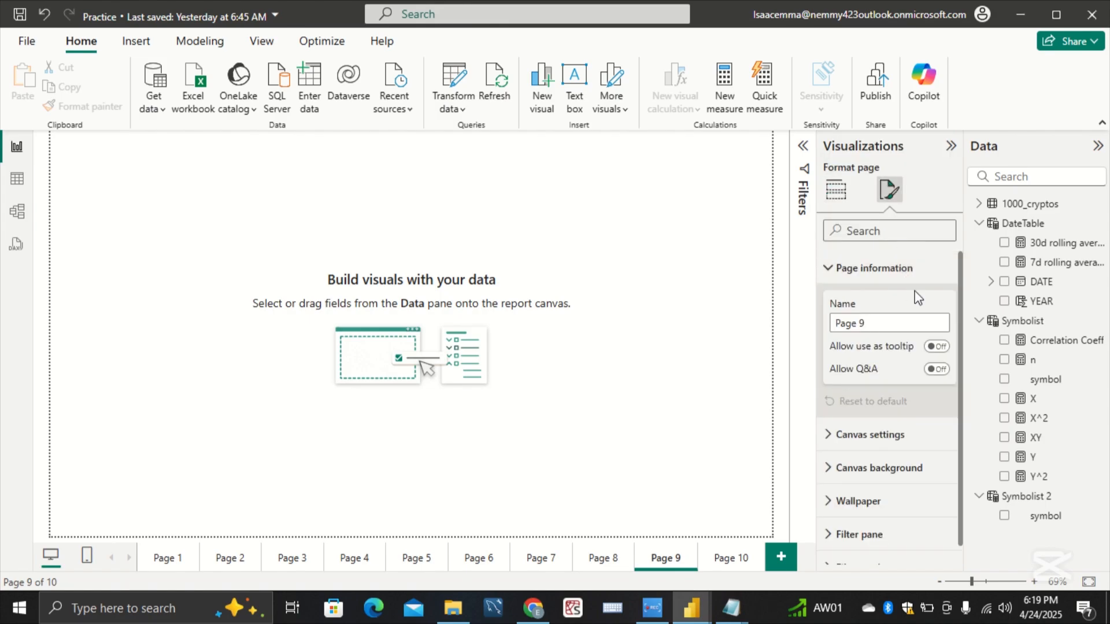
pyautogui.click(933, 347)
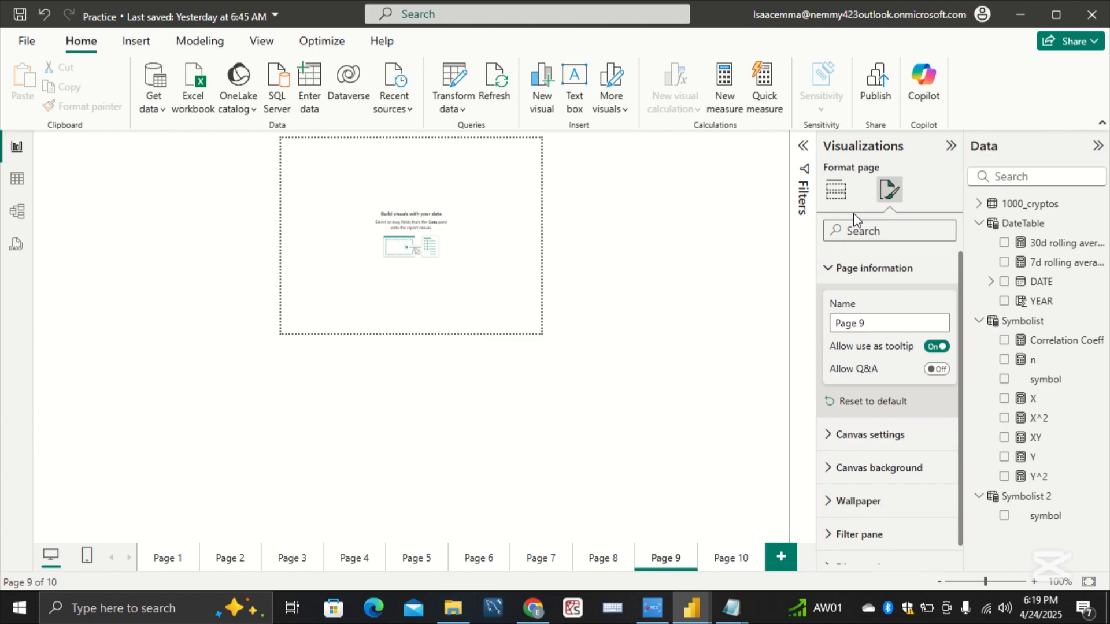
pyautogui.click(835, 190)
pyautogui.click(571, 85)
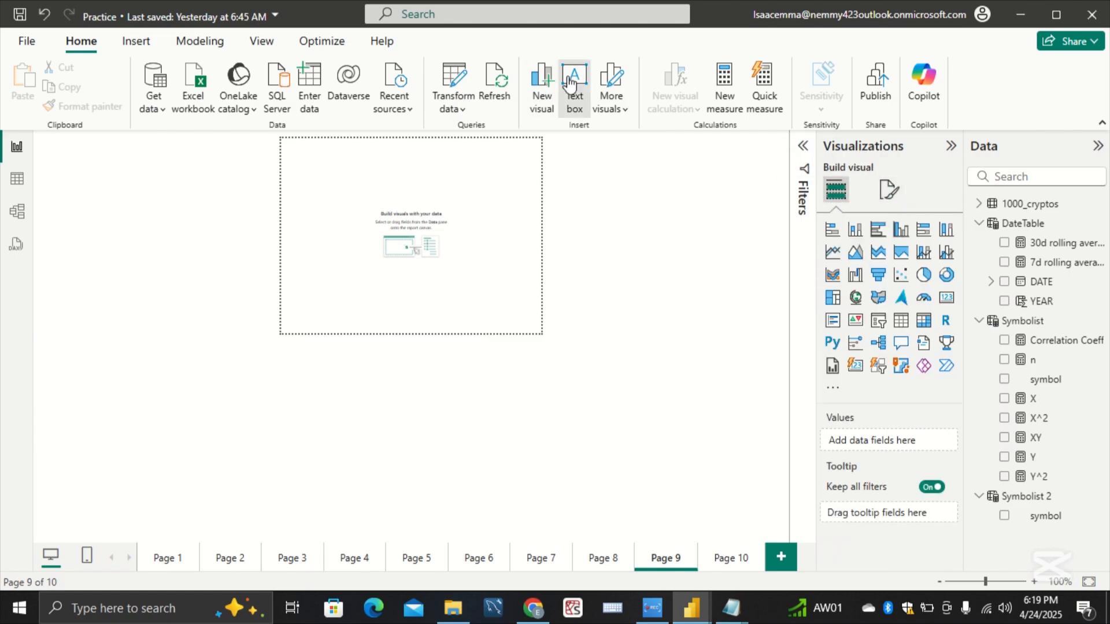
# Step: Switch to the Working report and copy "Sum of all trading volumes for all tracked cryptocurrencies" from its tooltip Page 4
pyautogui.moveTo(691, 614)
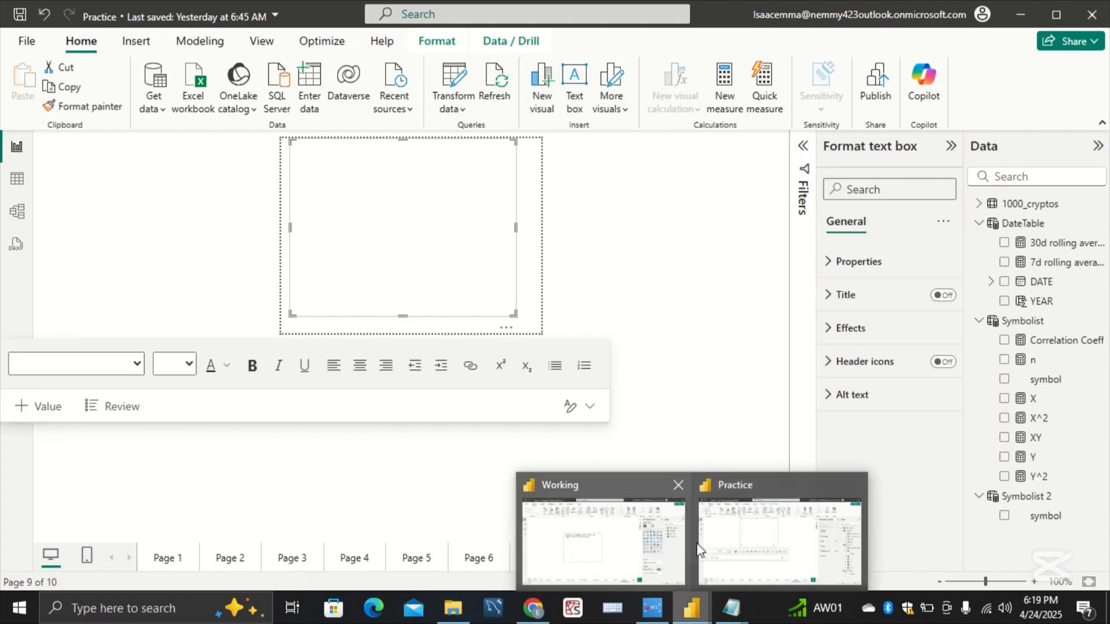
pyautogui.click(584, 534)
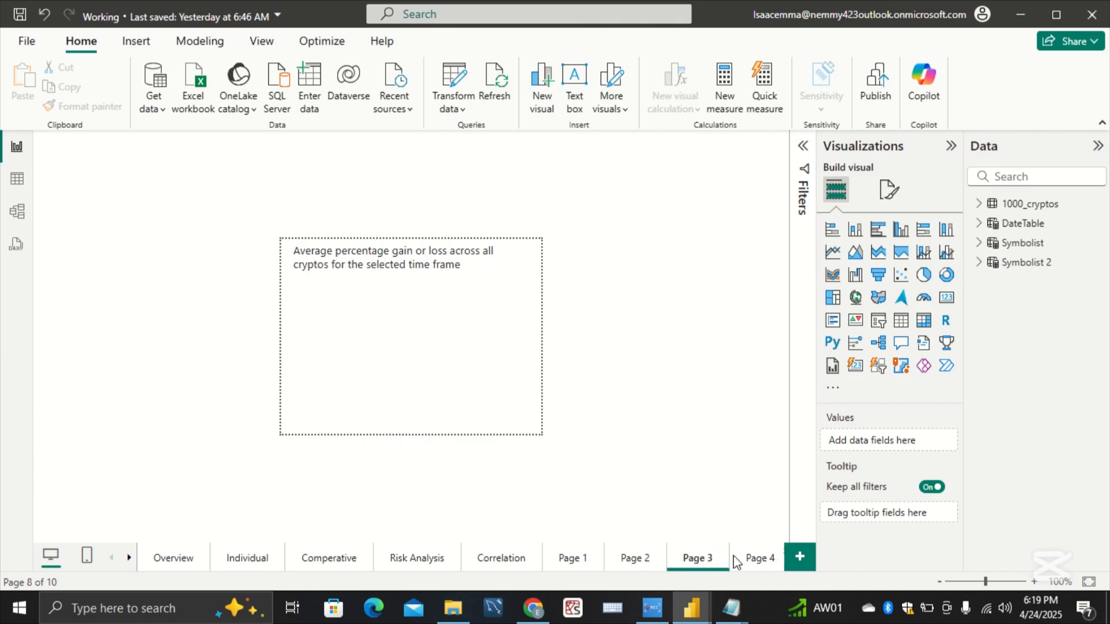
pyautogui.click(737, 559)
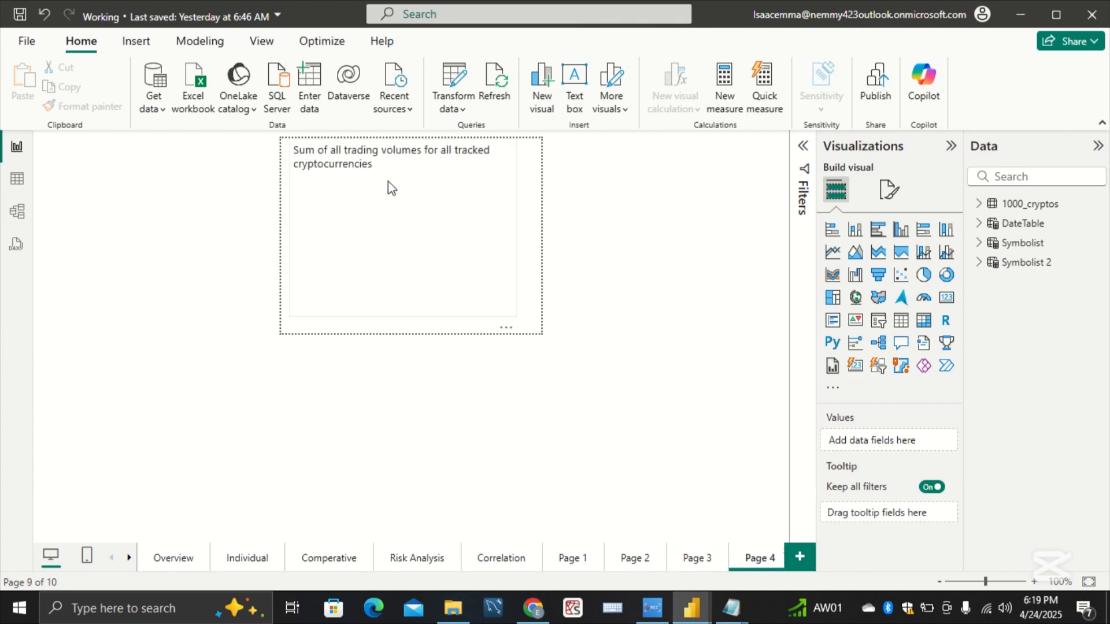
pyautogui.moveTo(383, 164); pyautogui.dragTo(265, 137)
pyautogui.hotkey('ctrl', 'c')
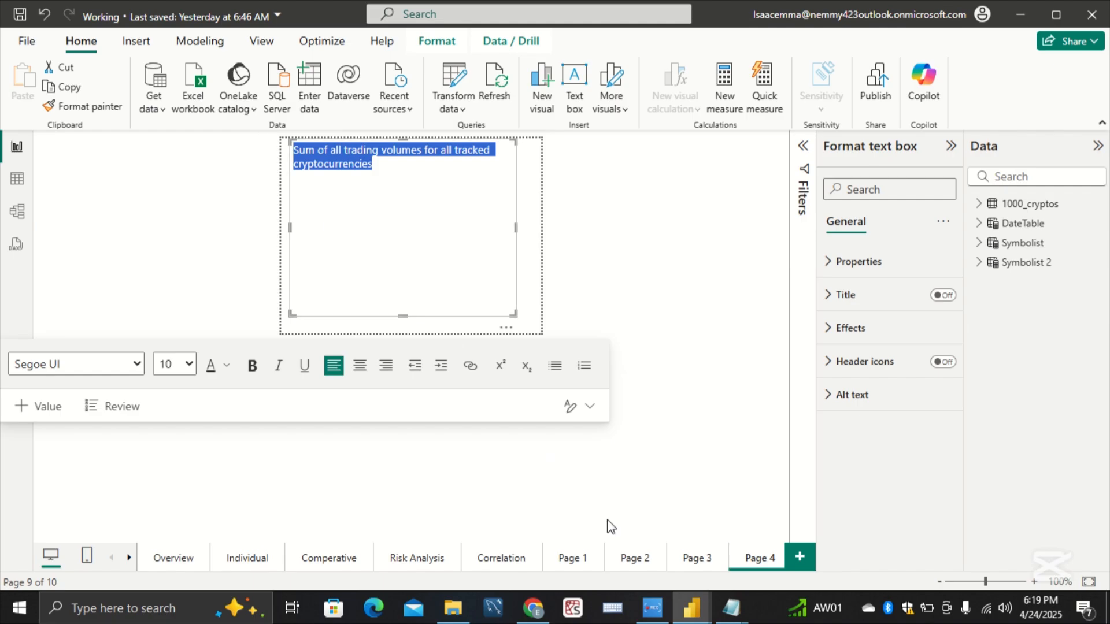
# Step: Return to the Practice report and paste the copied trading volume description into Page 9's text box
pyautogui.click(700, 607)
pyautogui.click(708, 564)
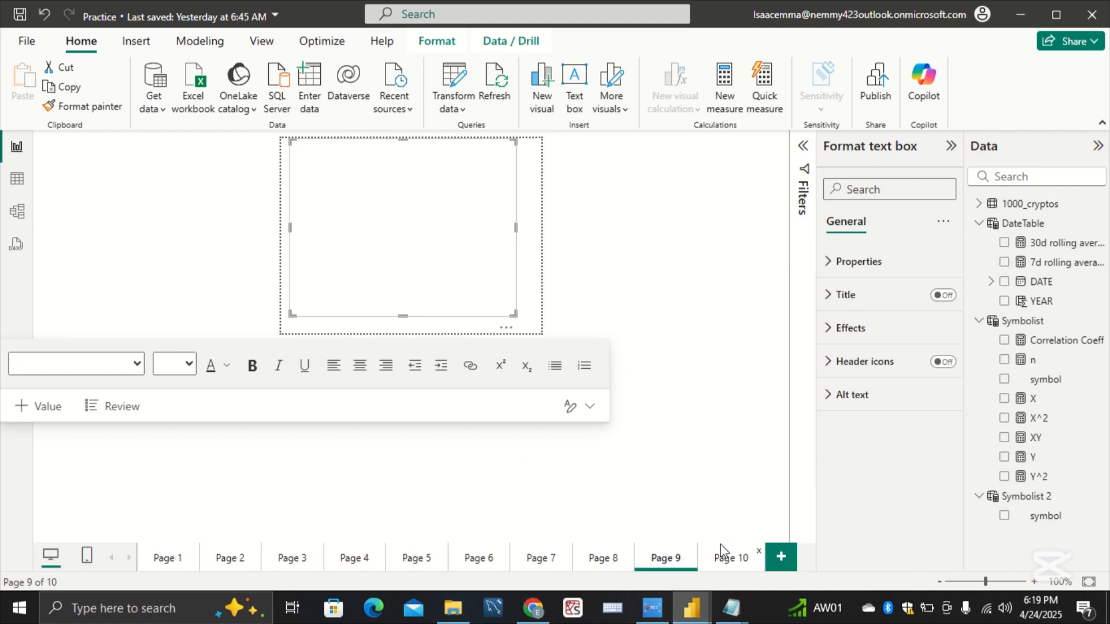
pyautogui.click(429, 200)
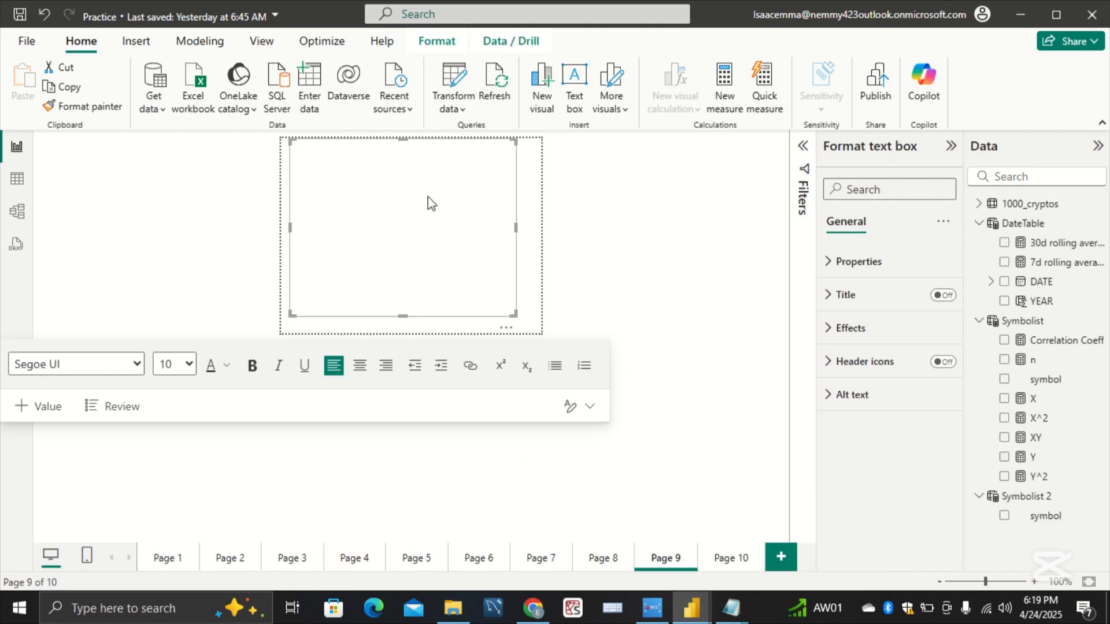
pyautogui.hotkey('ctrl', 'v')
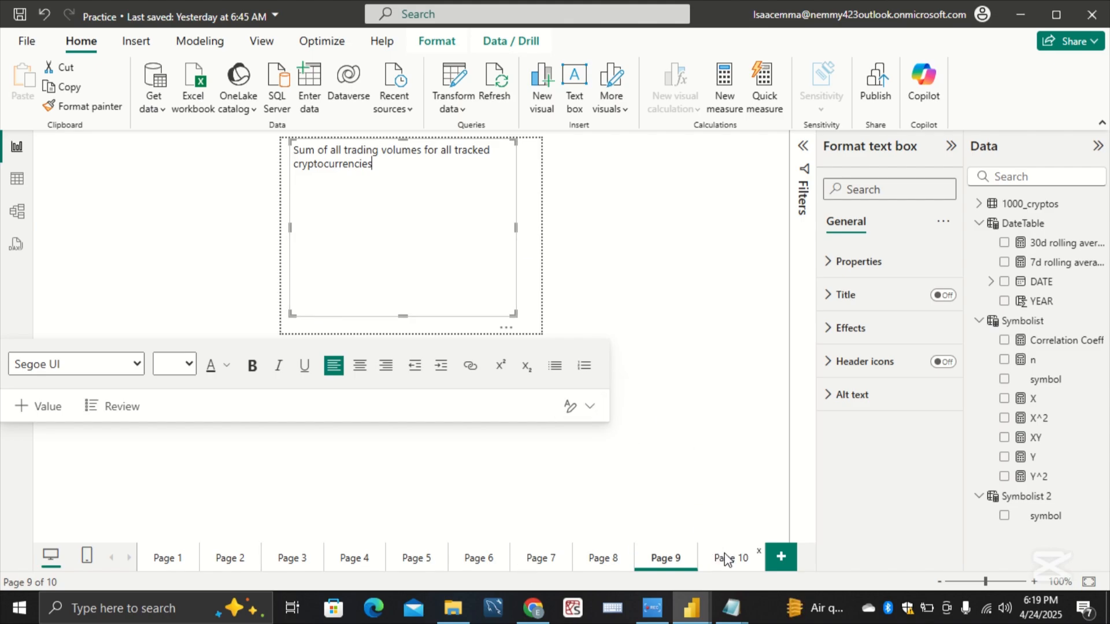
# Step: Return to Page 1 and turn on the Total Volume card's tooltip, using report page Page 9
pyautogui.click(179, 561)
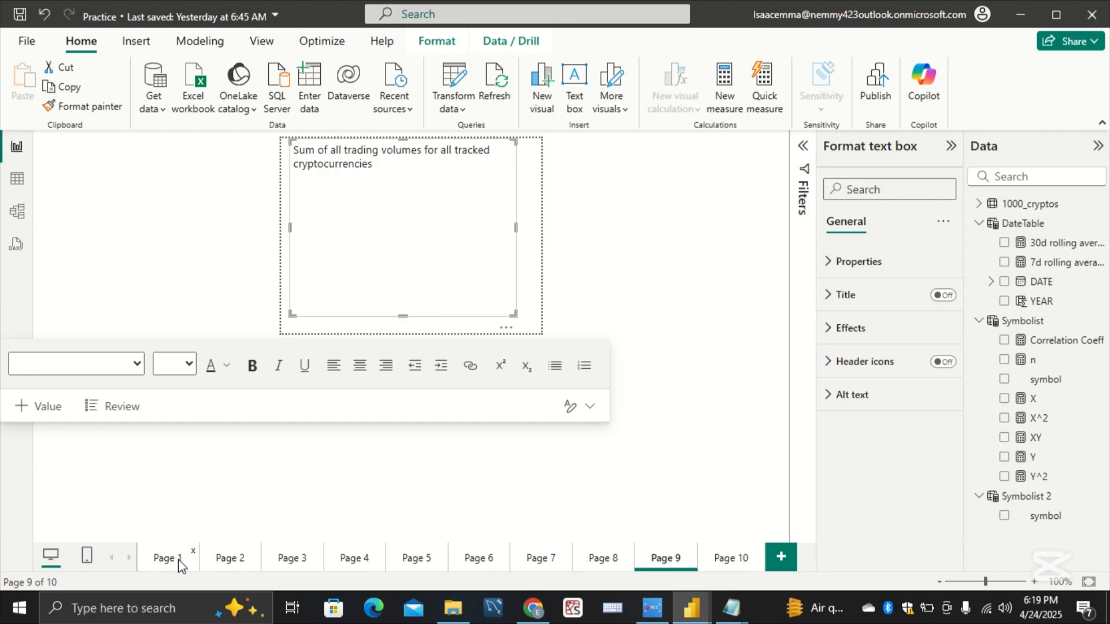
pyautogui.click(179, 560)
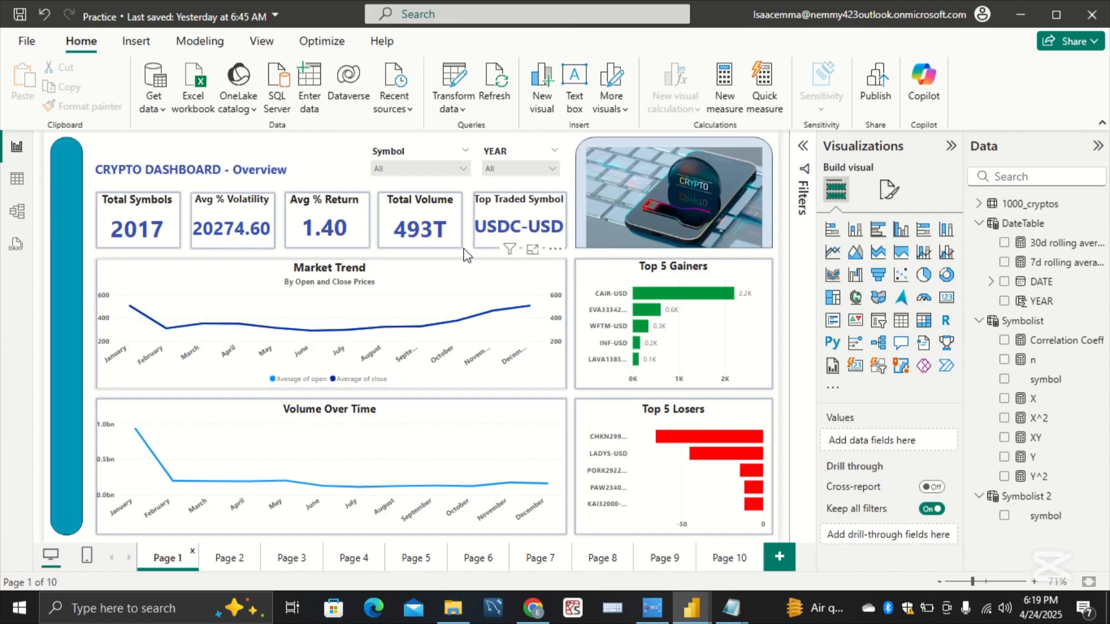
pyautogui.click(451, 243)
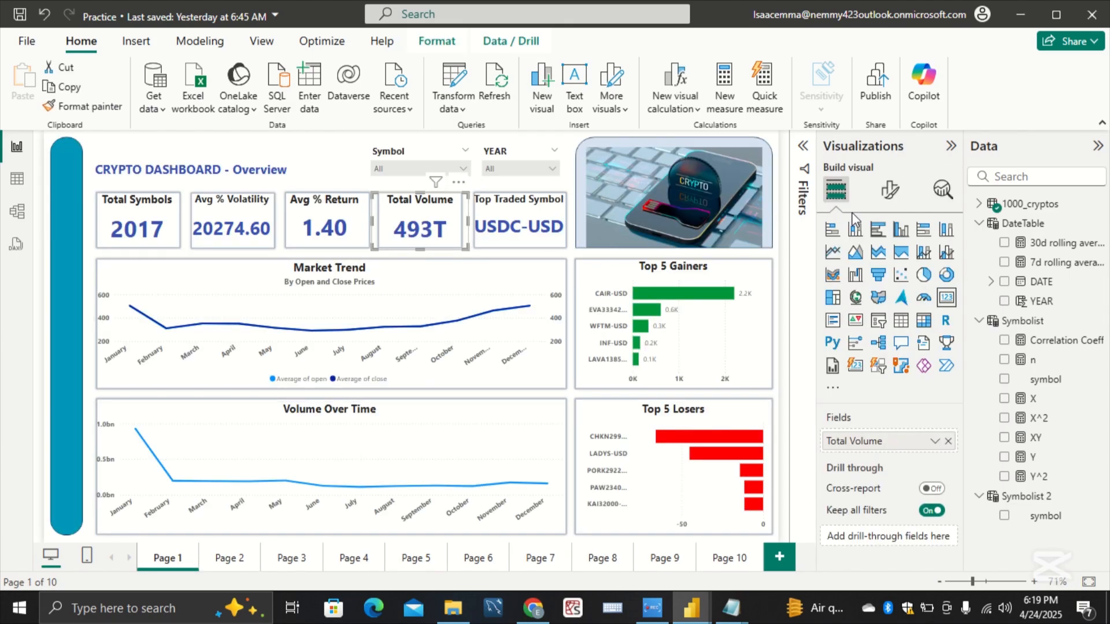
pyautogui.click(890, 191)
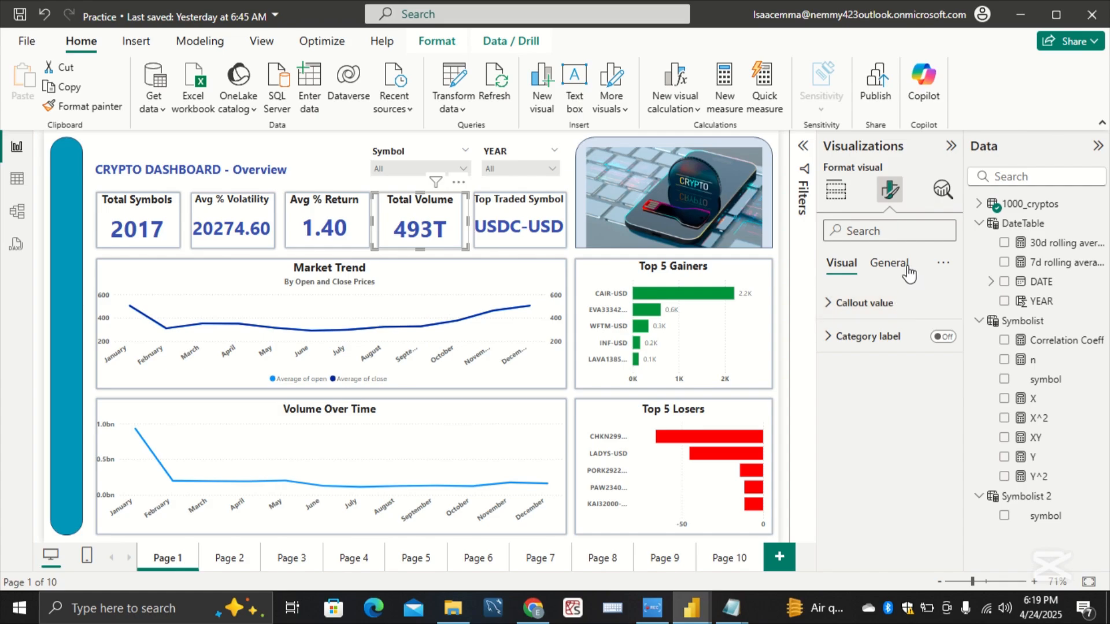
pyautogui.click(888, 263)
pyautogui.click(942, 469)
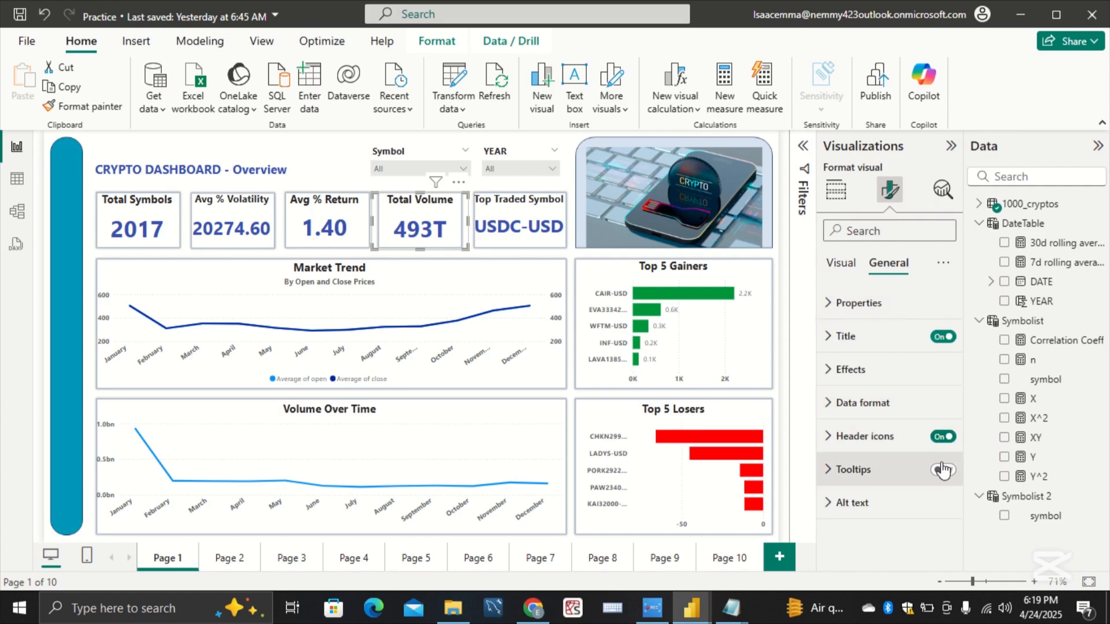
pyautogui.click(919, 479)
pyautogui.click(942, 470)
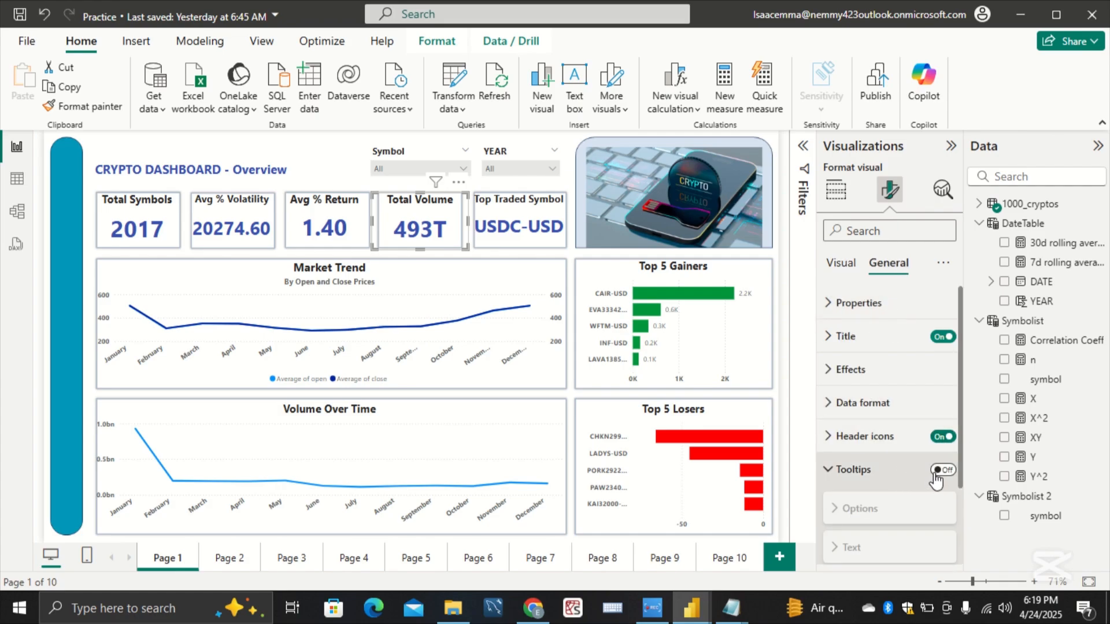
pyautogui.scroll(-2, 936, 480)
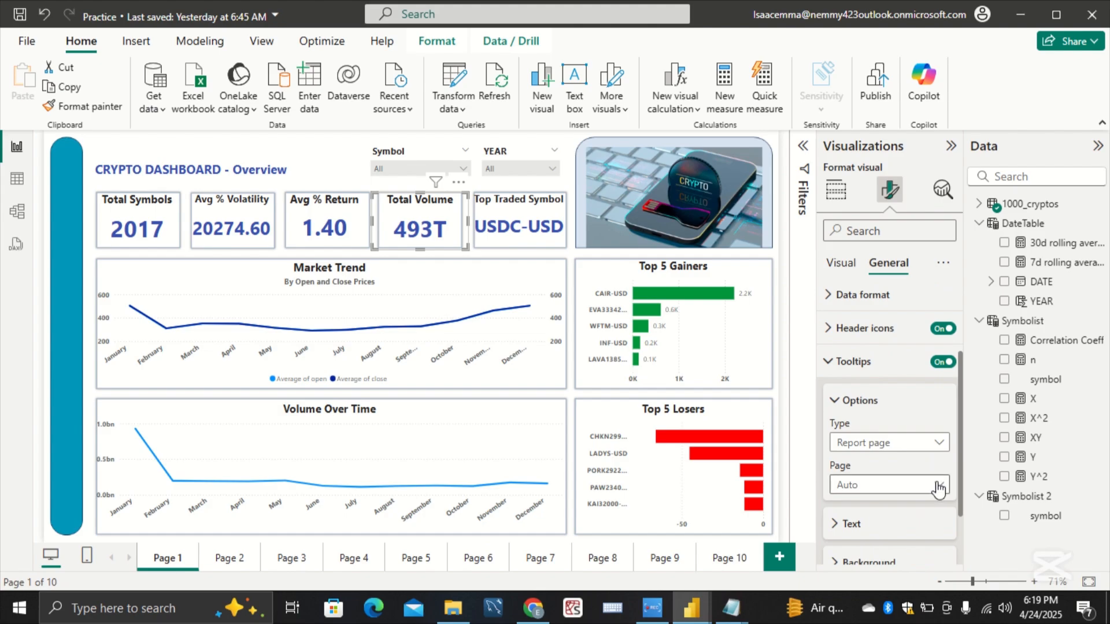
pyautogui.click(938, 485)
pyautogui.click(929, 468)
# Step: Open Page 10 and allow it to be used as a tooltip
pyautogui.click(728, 560)
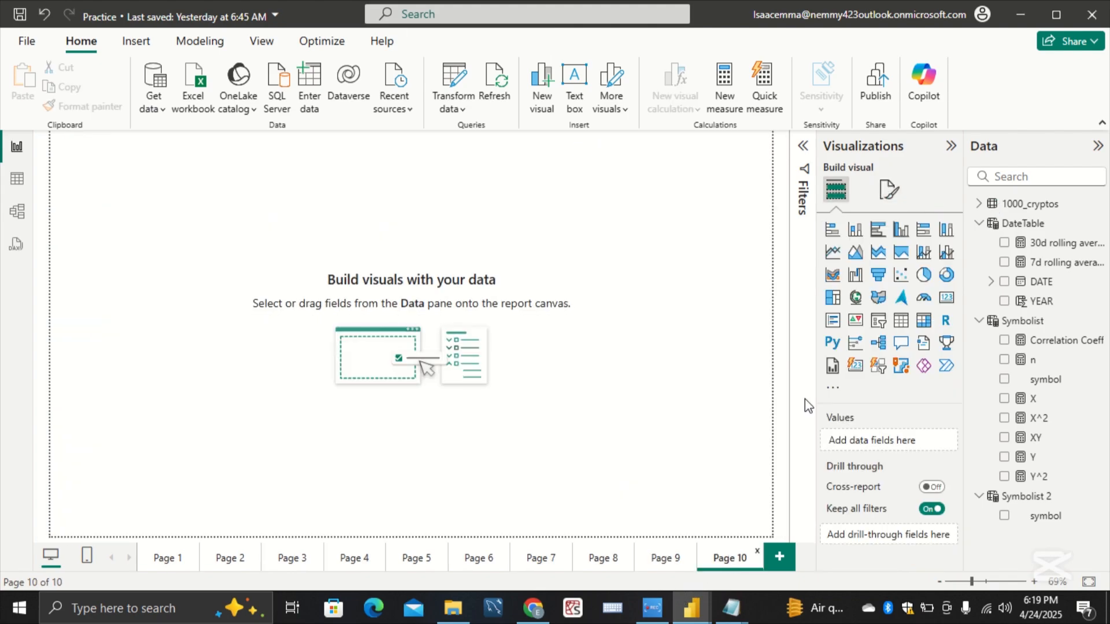
pyautogui.click(888, 190)
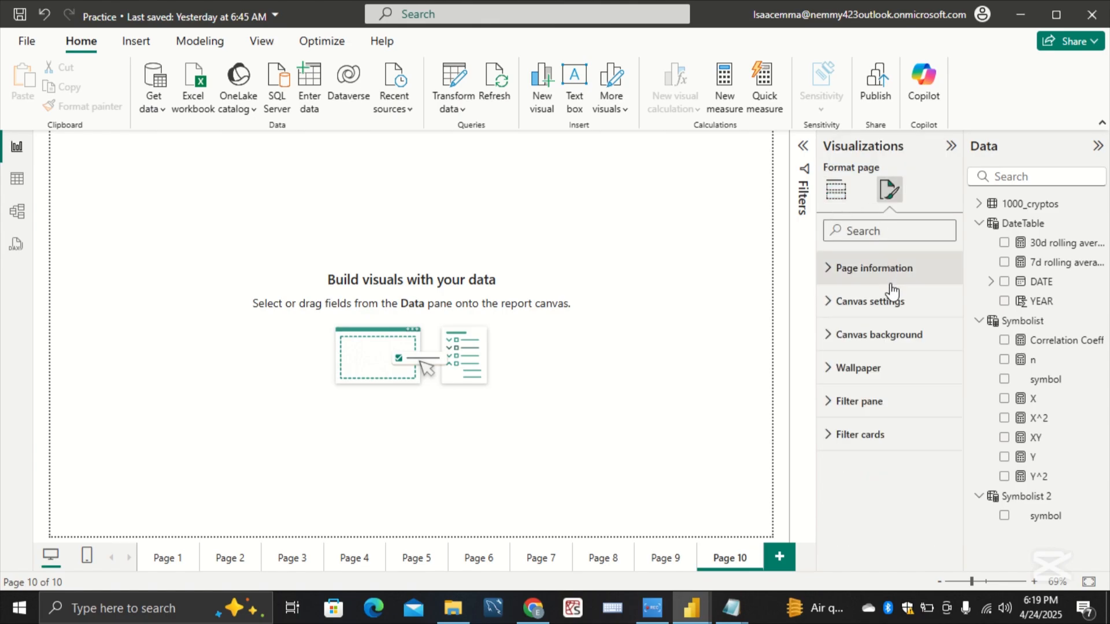
pyautogui.click(894, 280)
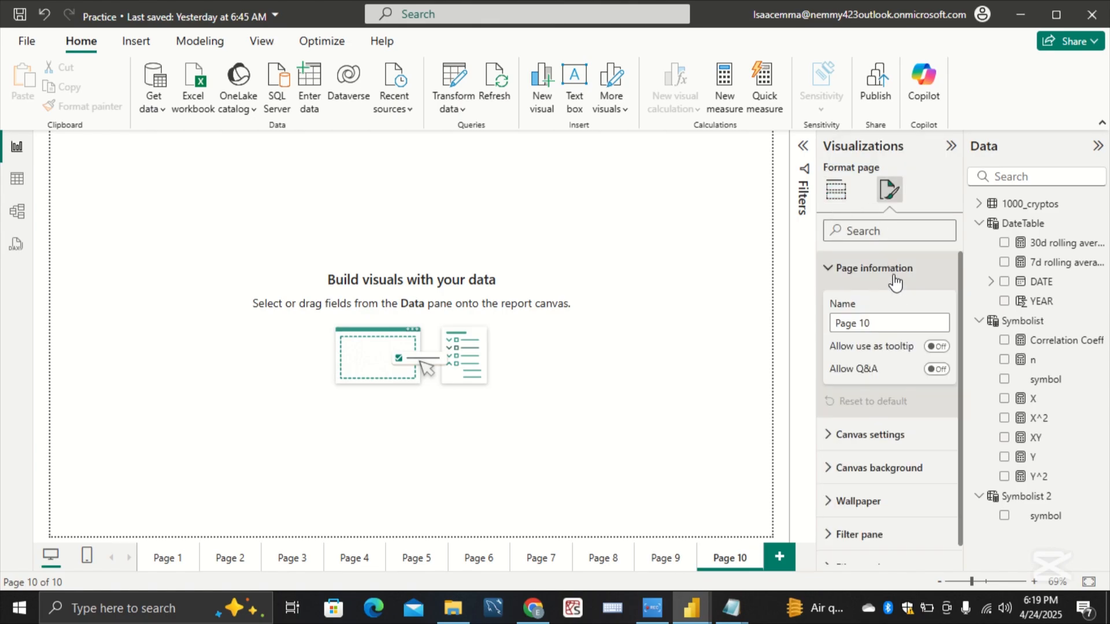
pyautogui.click(924, 345)
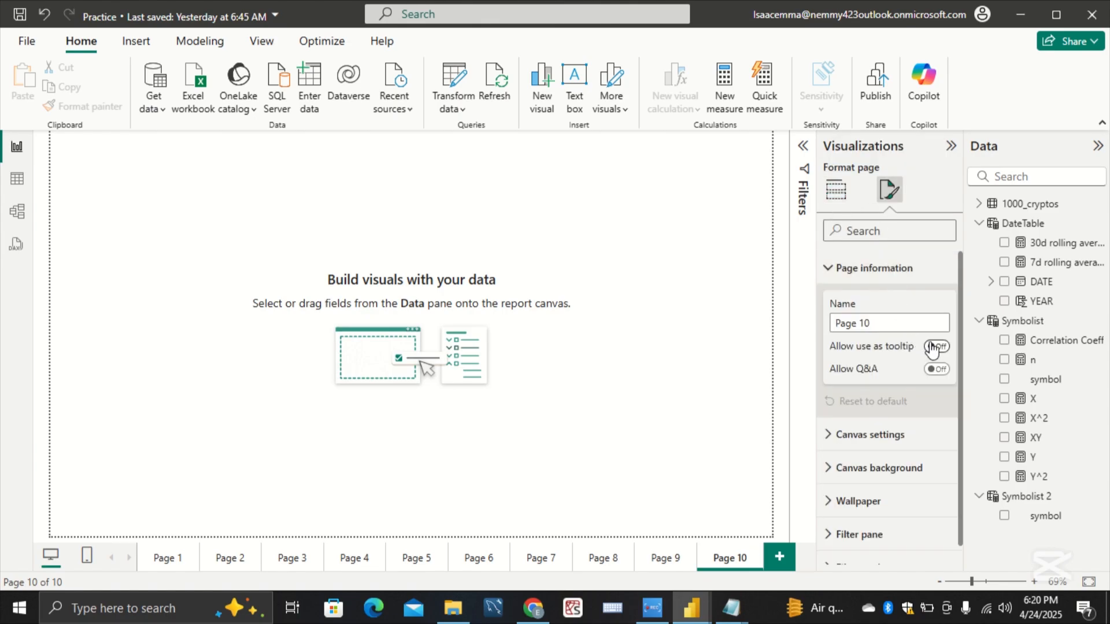
pyautogui.click(870, 277)
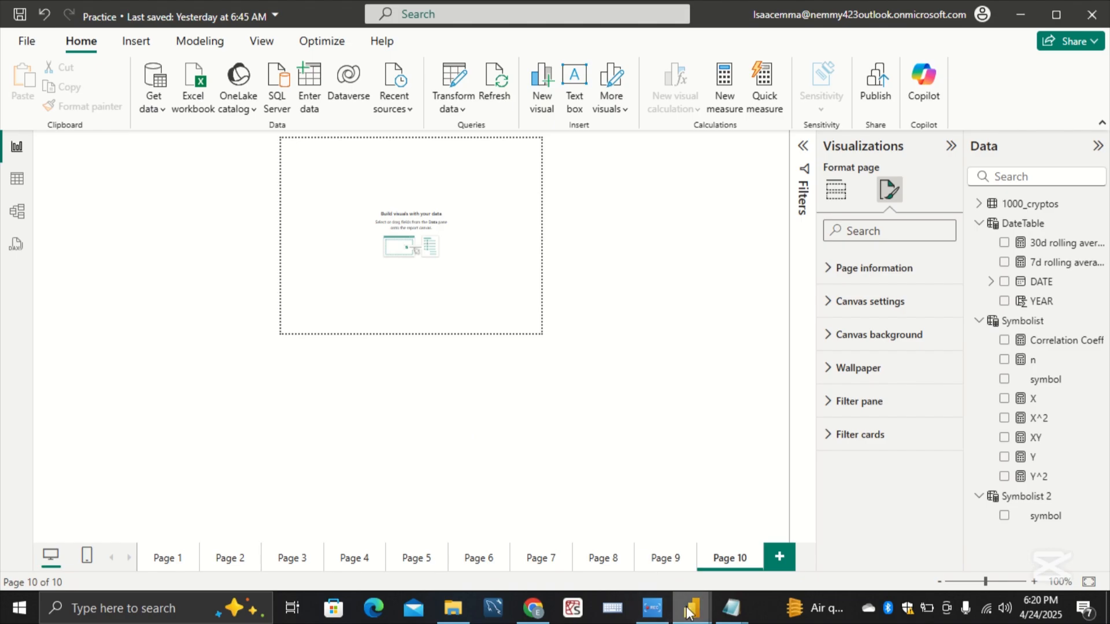
# Step: Switch to the Working report and copy "The crypto asset with the highest trading volume in the selected time period" from its Page 5
pyautogui.moveTo(691, 608)
pyautogui.click(639, 555)
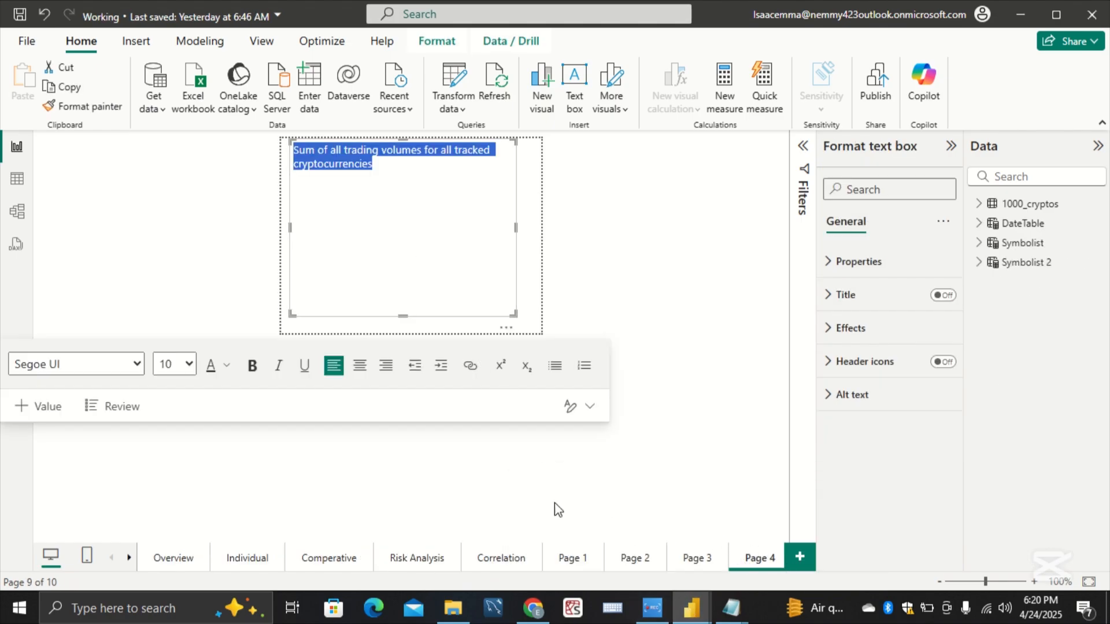
pyautogui.click(129, 558)
pyautogui.click(129, 559)
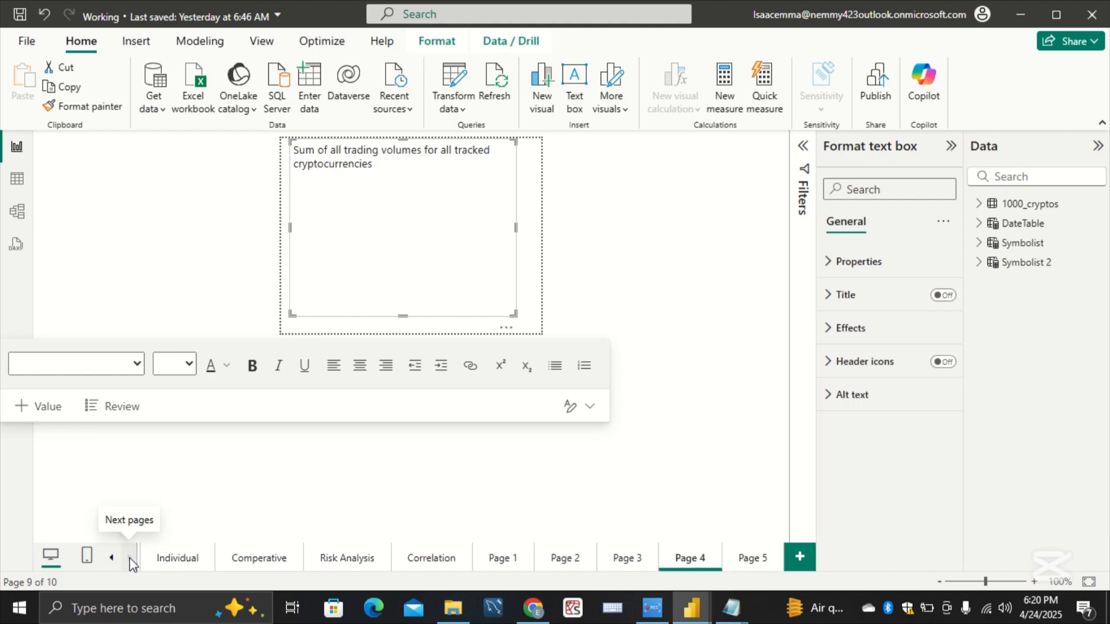
pyautogui.click(750, 563)
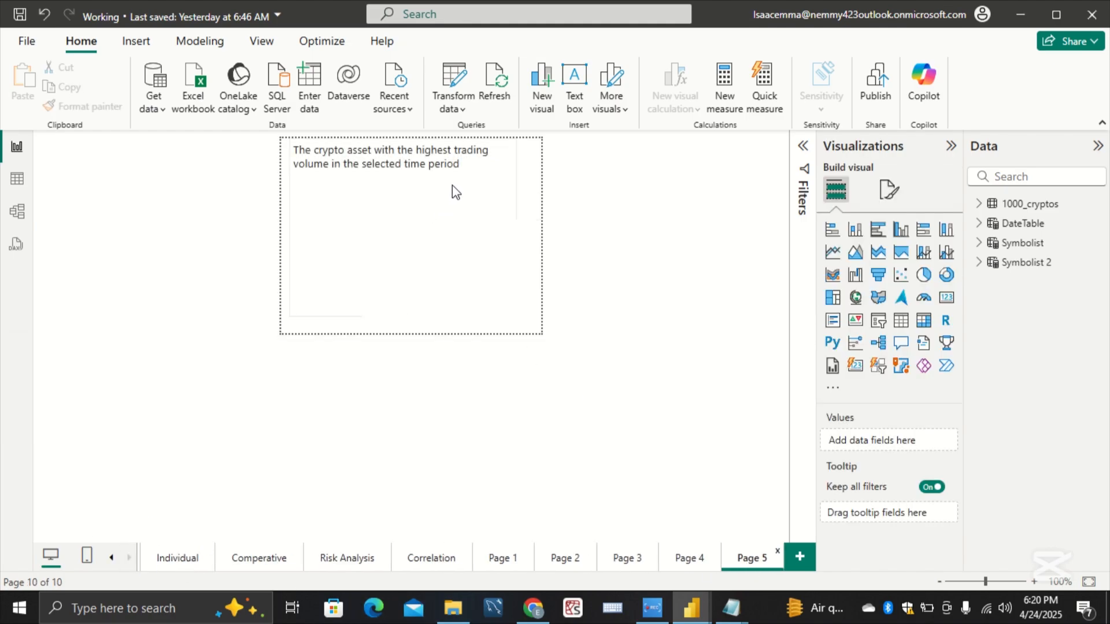
pyautogui.moveTo(461, 166); pyautogui.dragTo(242, 137)
pyautogui.hotkey('ctrl', 'c')
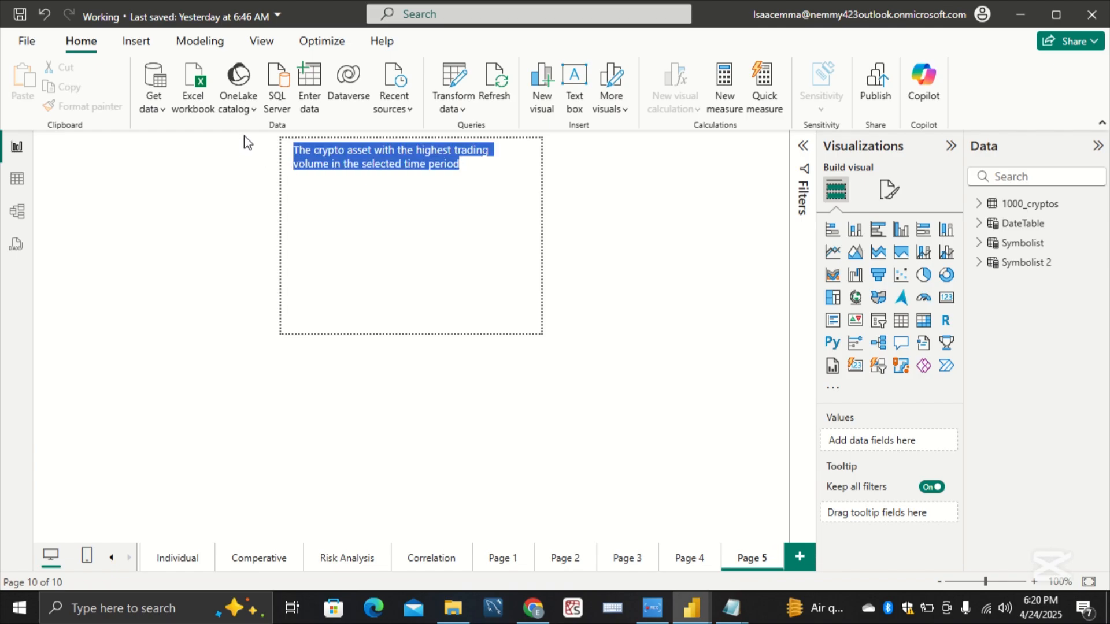
pyautogui.click(450, 217)
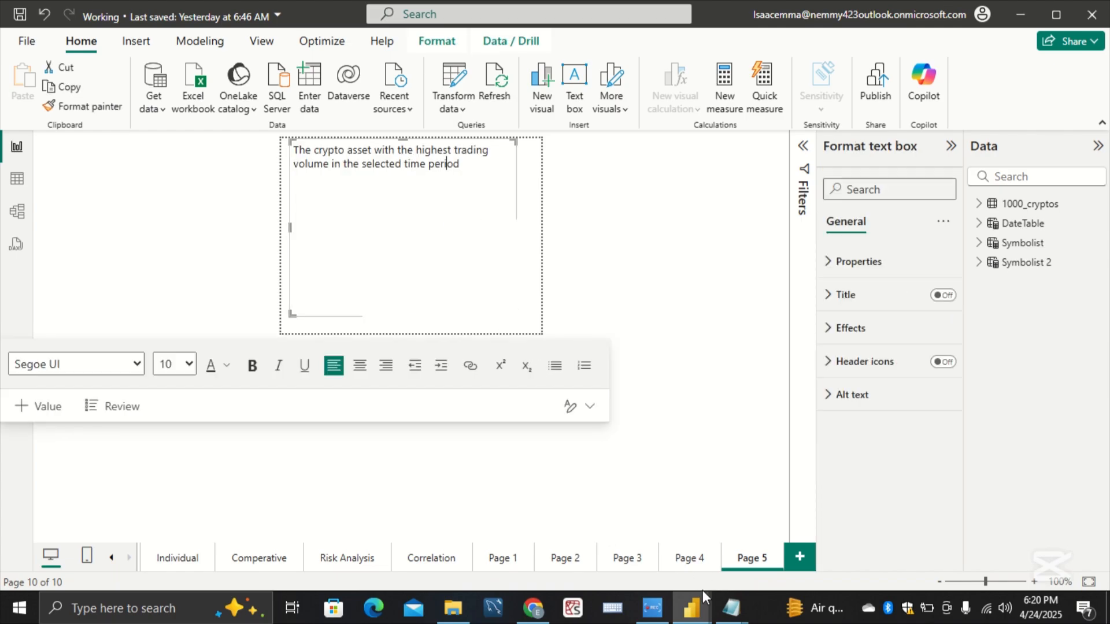
# Step: Return to the Practice report, insert a text box on Page 10 and paste the copied highest-volume asset description into it
pyautogui.moveTo(704, 612)
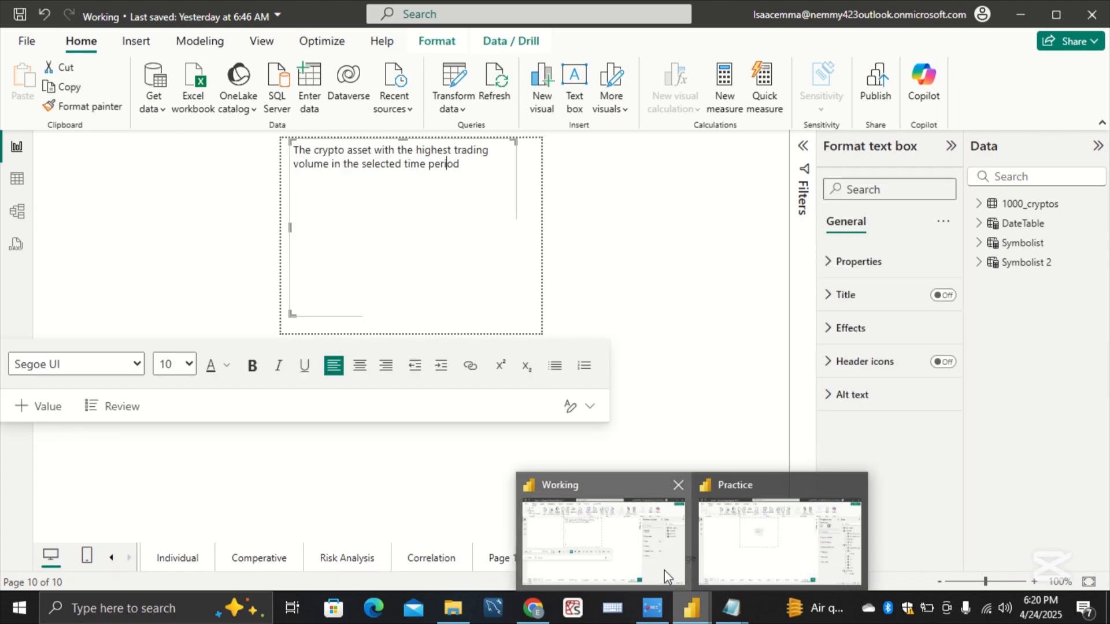
pyautogui.click(731, 558)
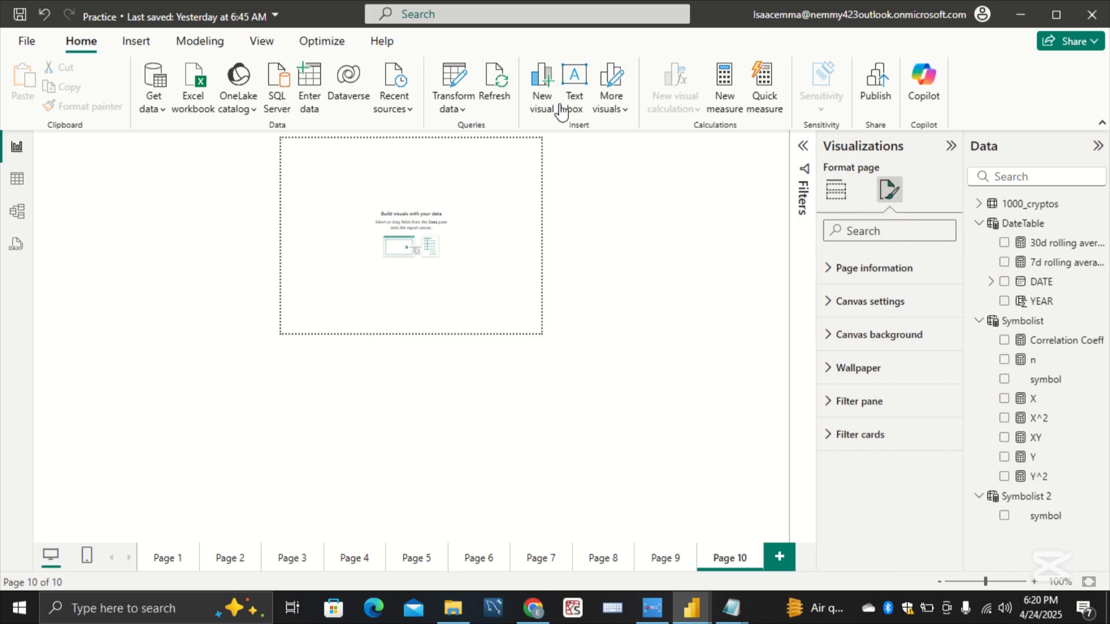
pyautogui.click(576, 88)
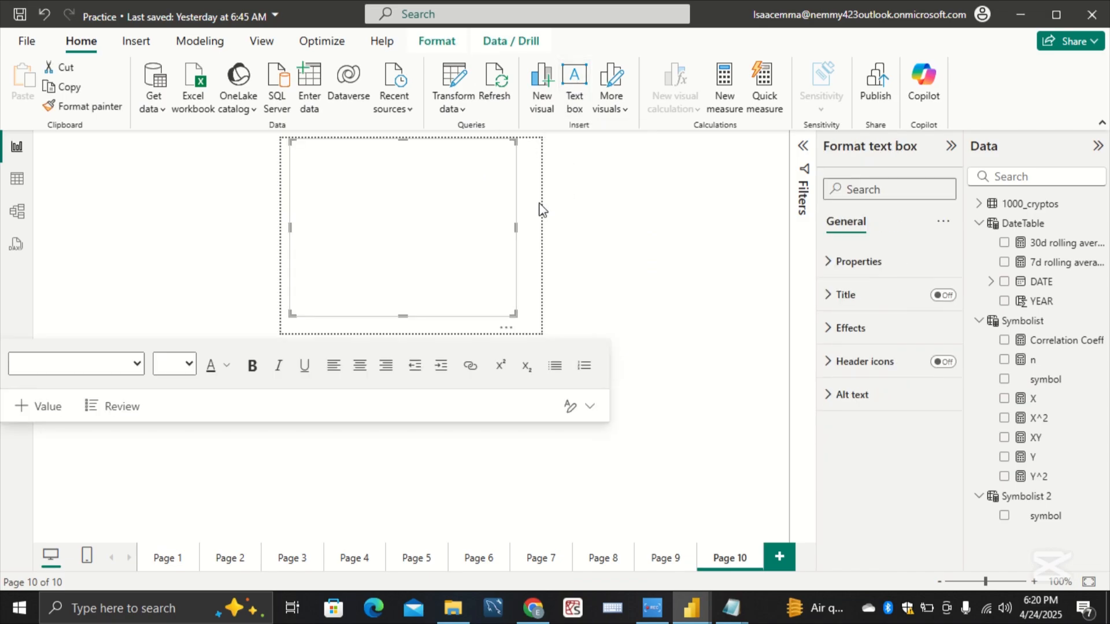
pyautogui.click(467, 164)
pyautogui.hotkey('ctrl', 'v')
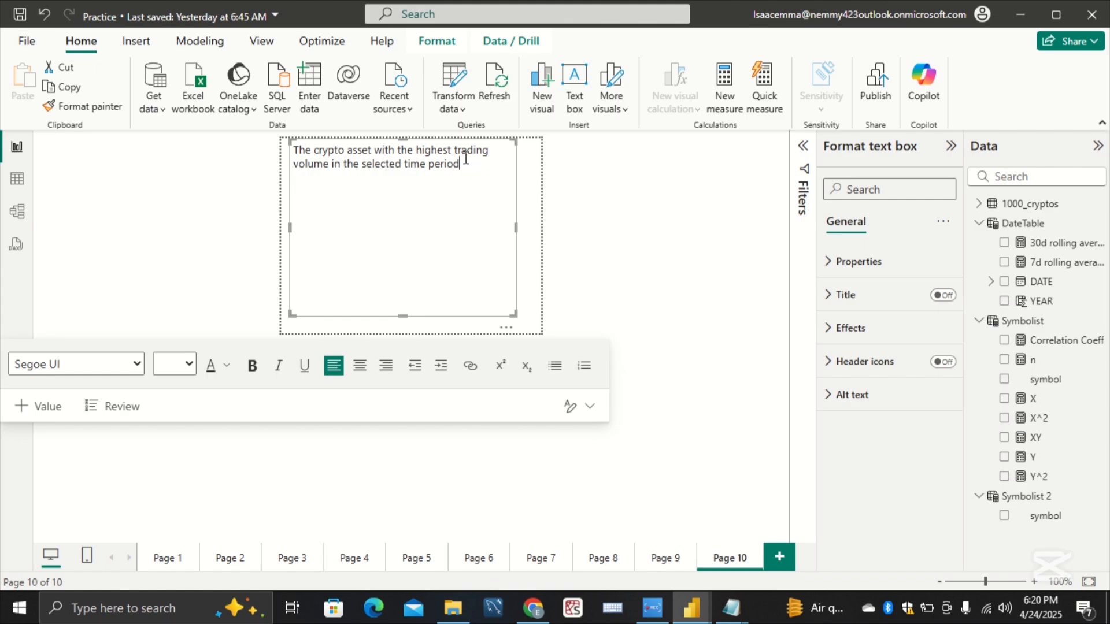
# Step: On Page 1, turn on the Top Traded Symbol card's tooltip and set its report page to Page 10
pyautogui.click(166, 554)
pyautogui.click(165, 558)
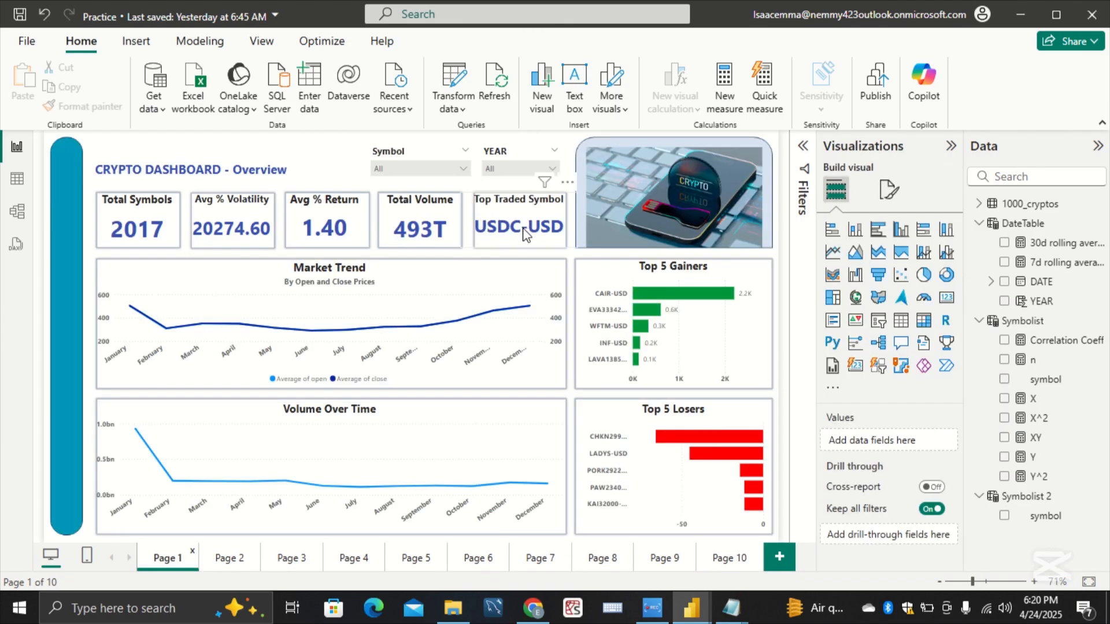
pyautogui.click(526, 234)
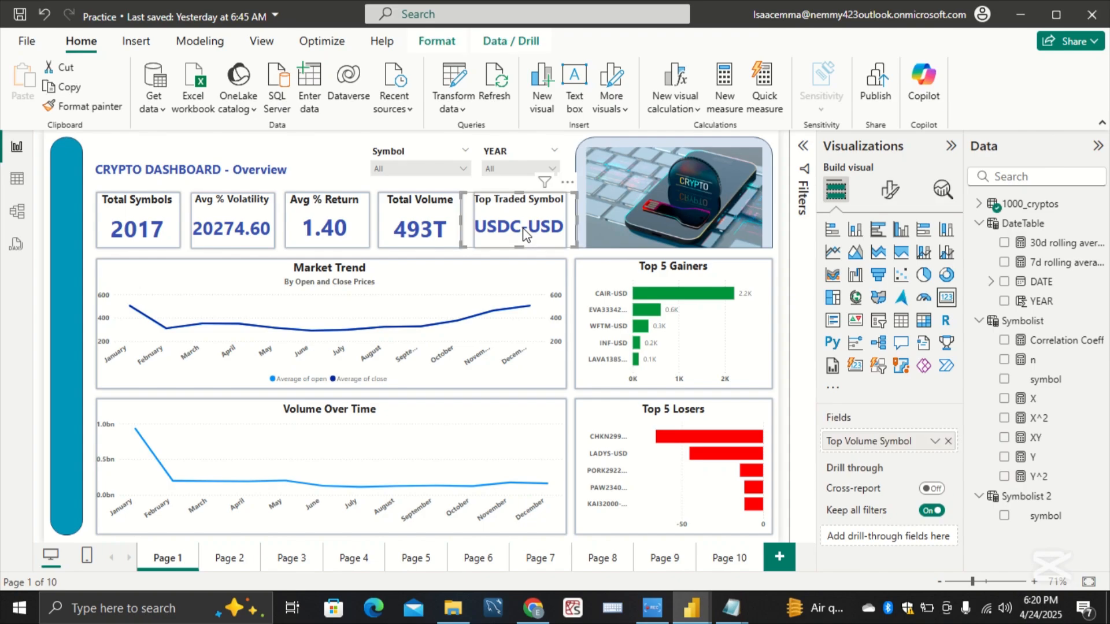
pyautogui.click(890, 191)
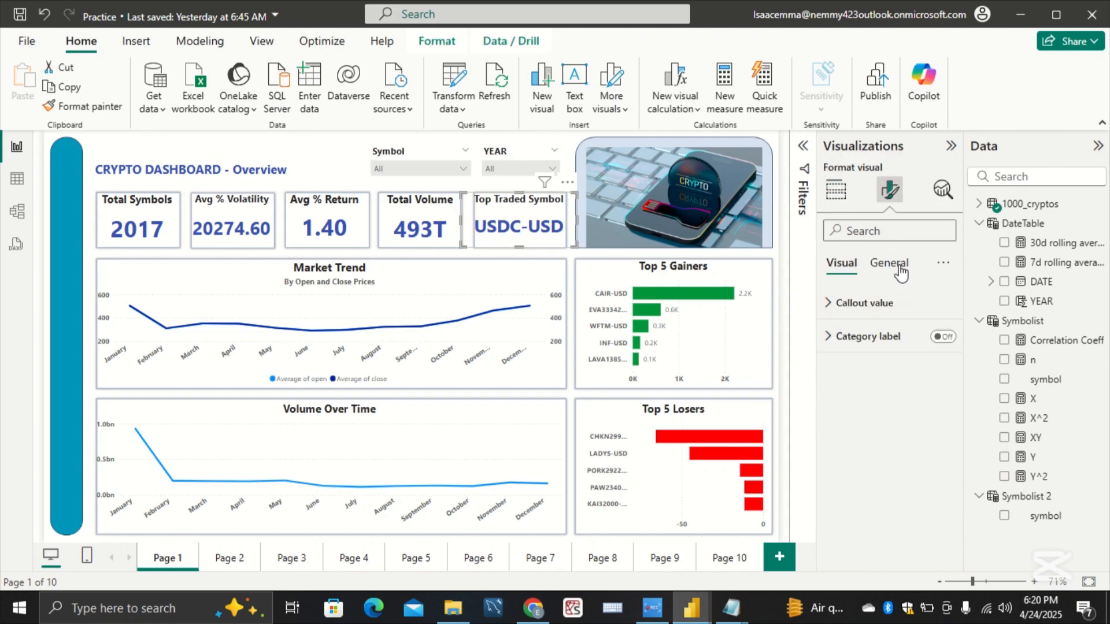
pyautogui.click(893, 264)
pyautogui.click(942, 470)
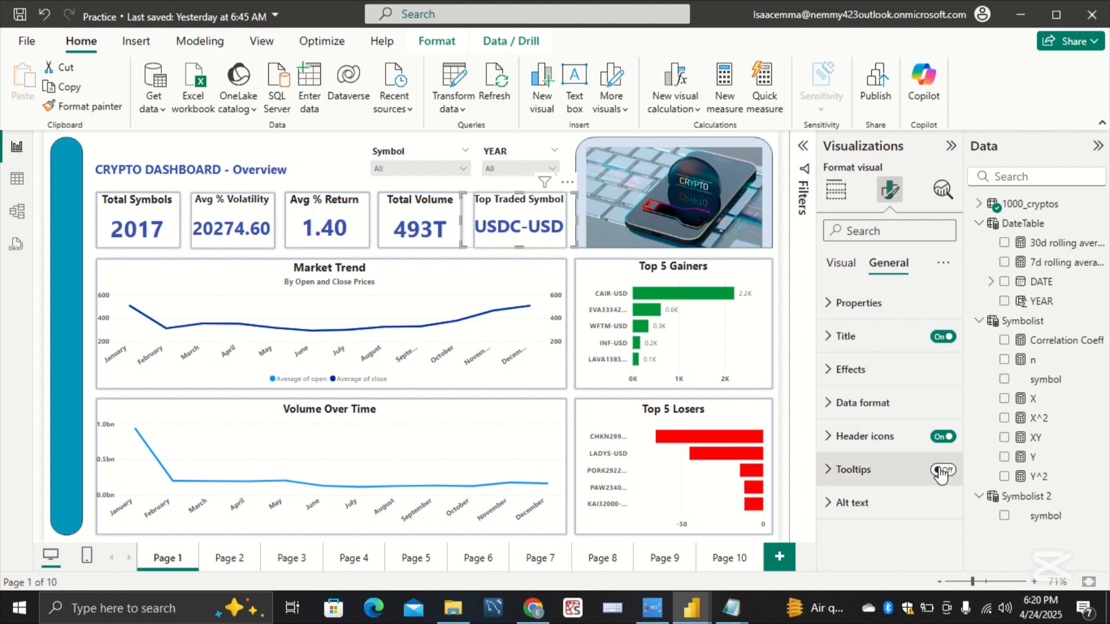
pyautogui.click(873, 474)
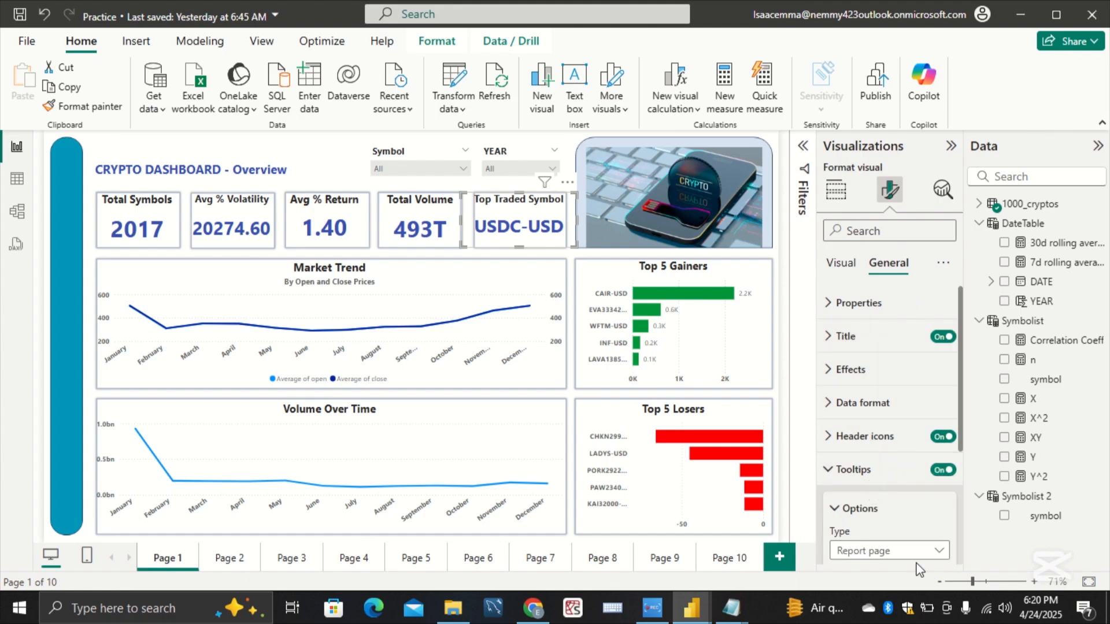
pyautogui.scroll(-3, 900, 532)
pyautogui.click(897, 489)
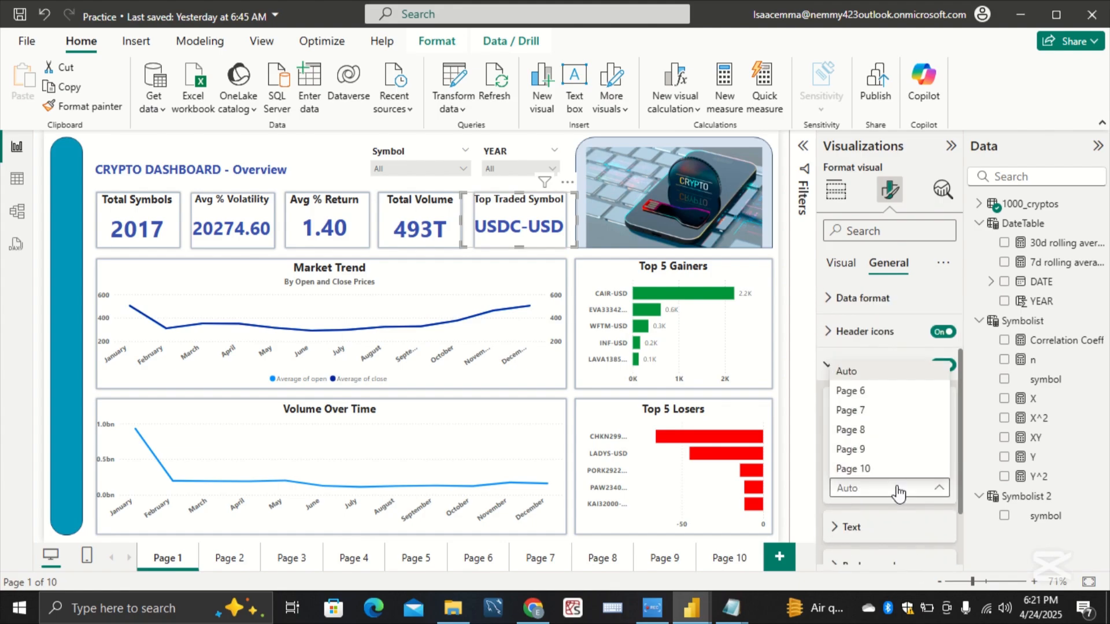
pyautogui.click(913, 468)
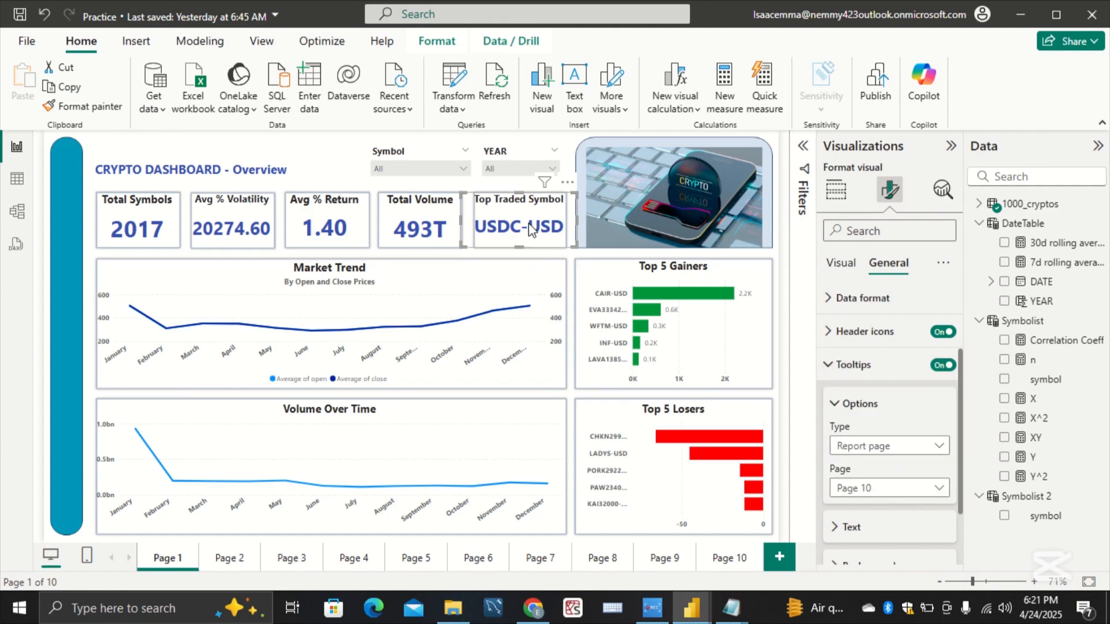
# Step: Preview the report-page tooltips on the KPI cards, from Top Traded Symbol across to Total Symbols
pyautogui.moveTo(532, 230)
pyautogui.moveTo(437, 224)
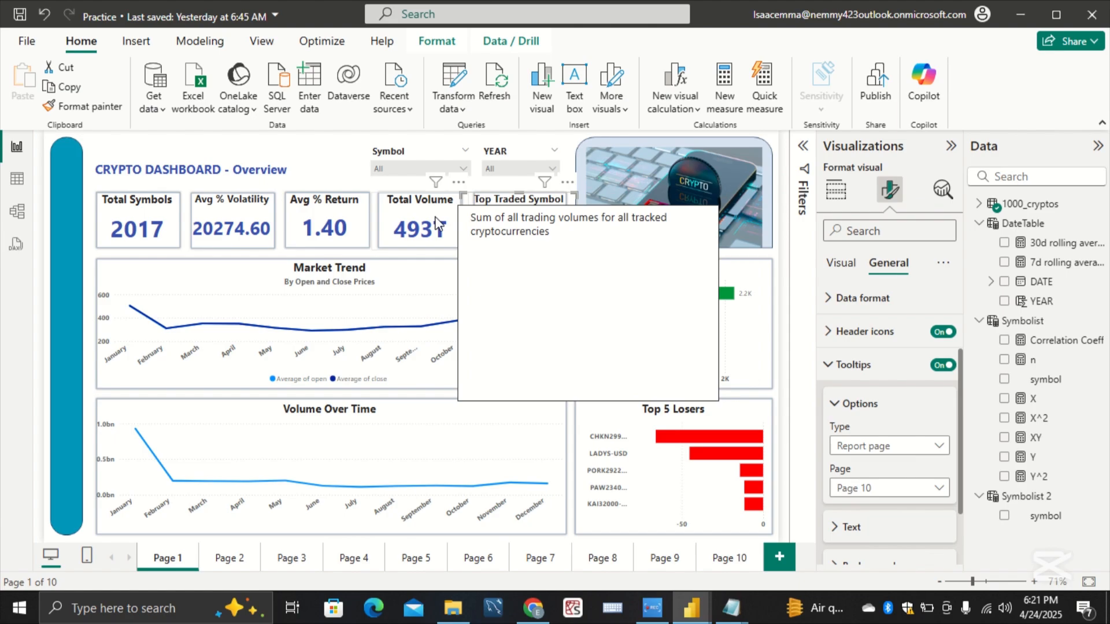
pyautogui.moveTo(344, 231)
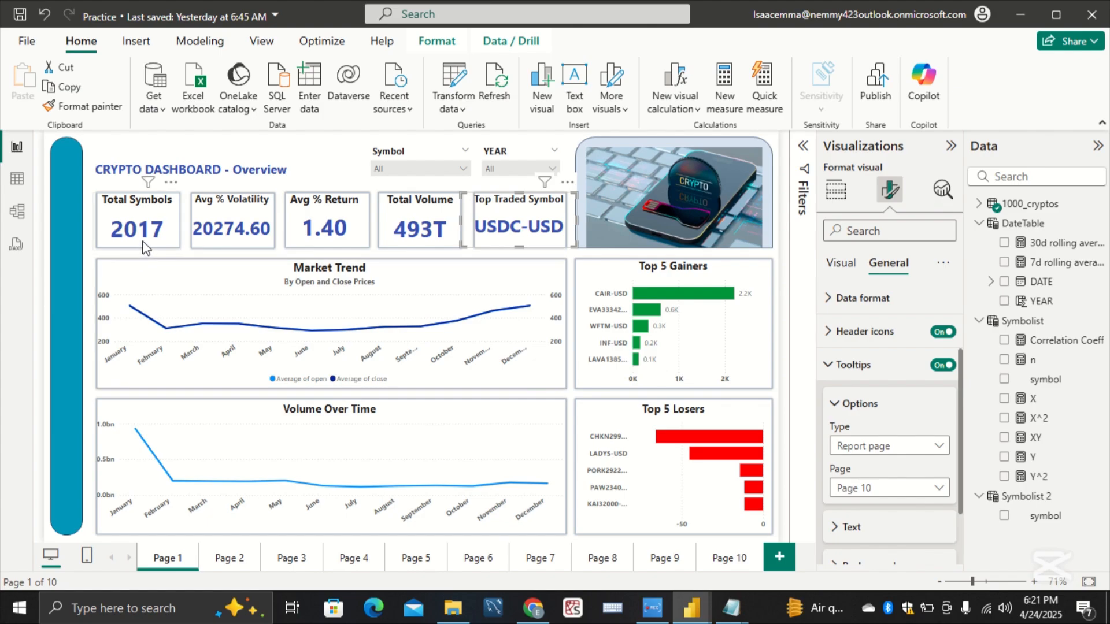
pyautogui.moveTo(151, 244)
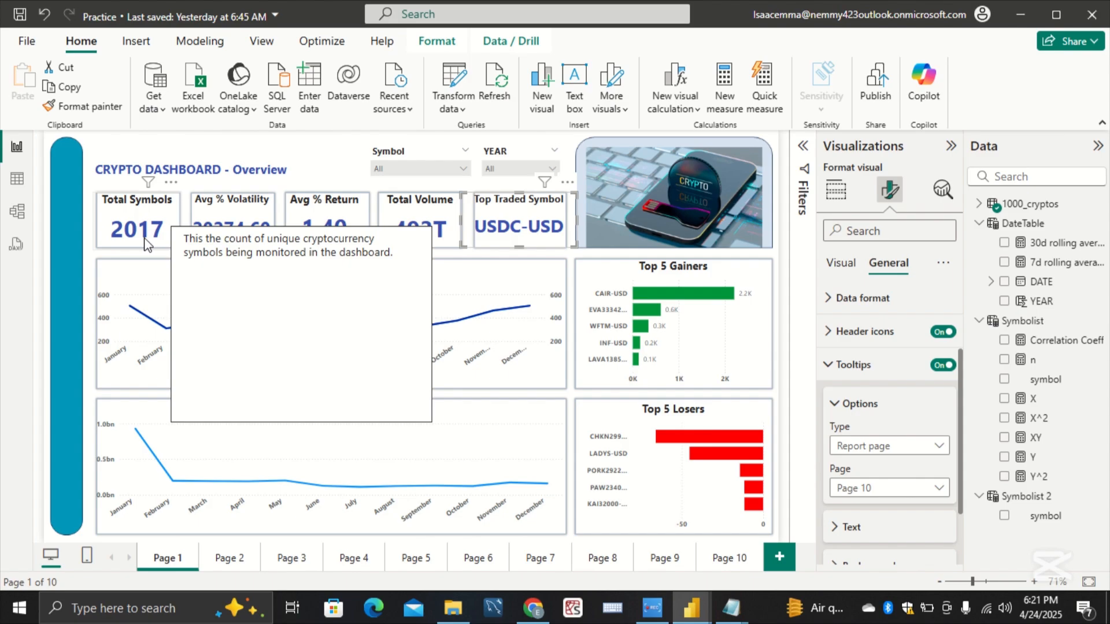
pyautogui.click(54, 240)
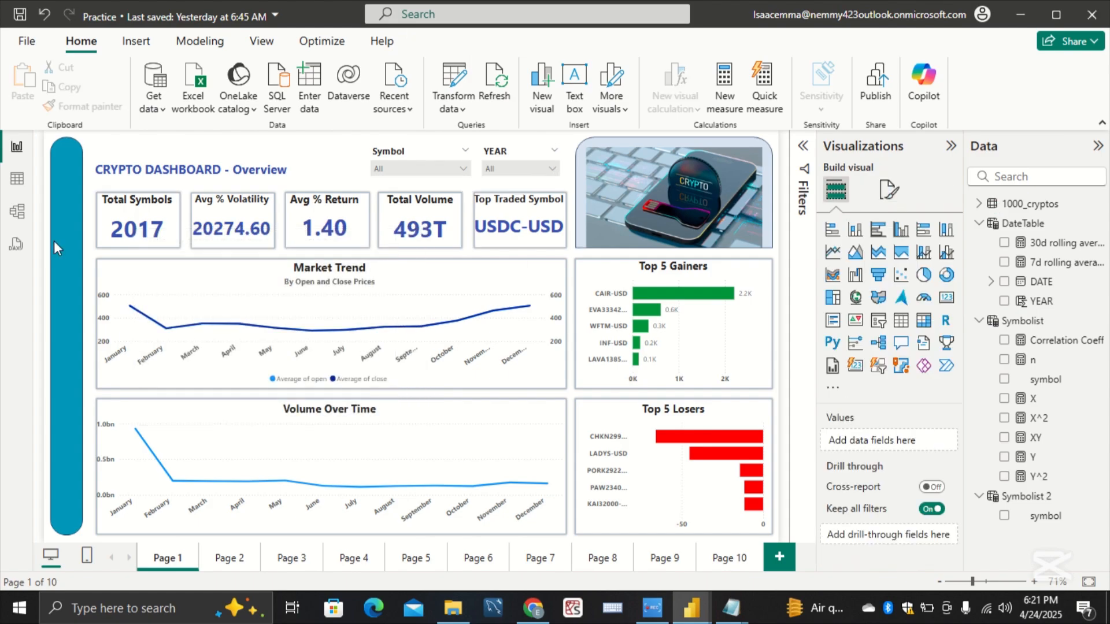
# Step: Rename Page 1 as Overview
pyautogui.doubleClick(172, 557)
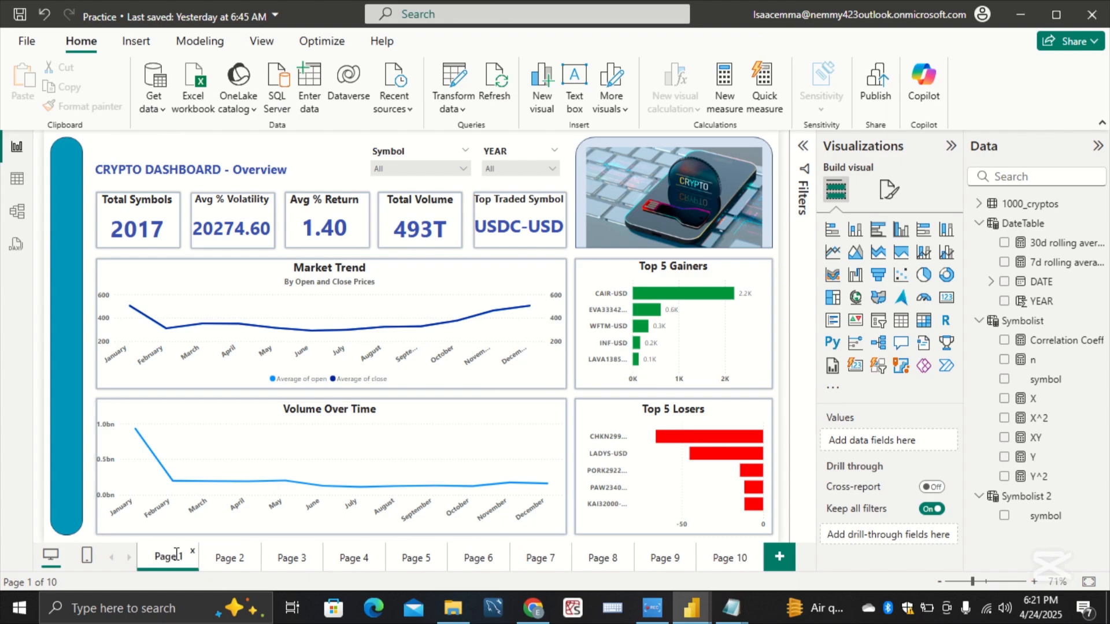
pyautogui.hotkey('ctrl', 'a')
pyautogui.press('BackSpace')
pyautogui.write('Overv')
pyautogui.write('iew')
# Step: Rename Page 2 as Individual
pyautogui.click(229, 559)
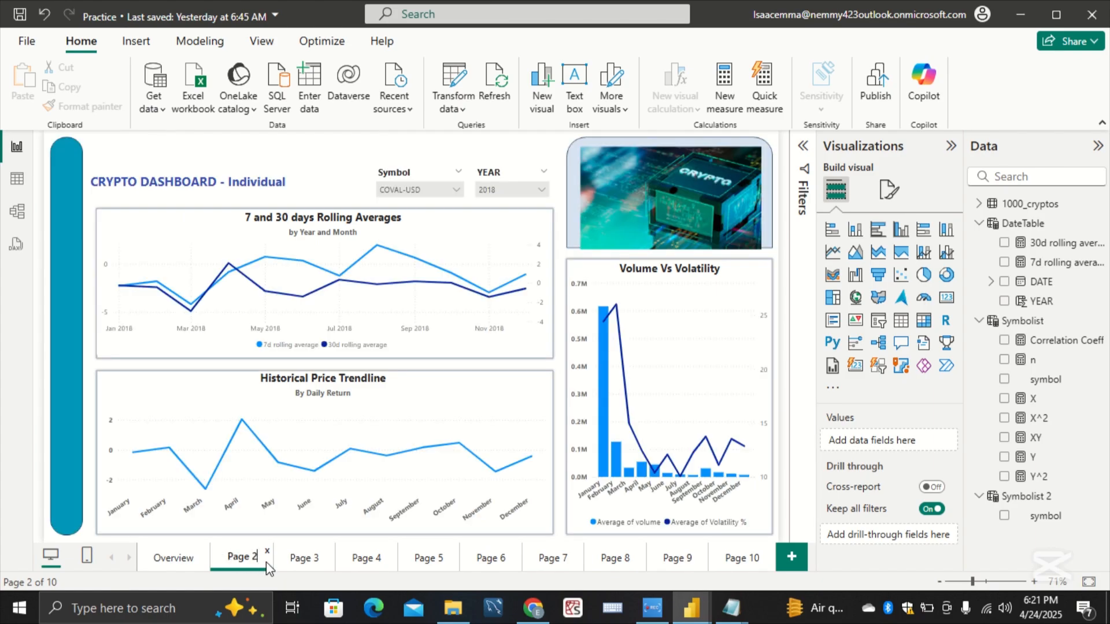
pyautogui.press('BackSpace')
pyautogui.press('BackSpace')
pyautogui.press('BackSpace')
pyautogui.press('BackSpace')
pyautogui.press('BackSpace')
pyautogui.press('BackSpace')
pyautogui.write('Individual')
pyautogui.press('Return')
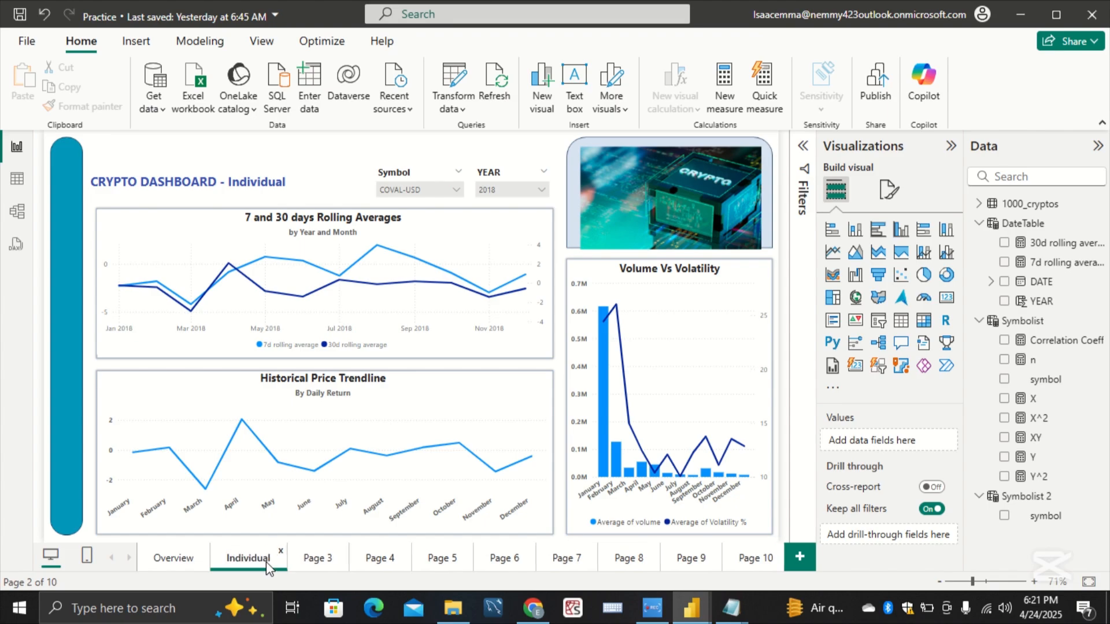
# Step: Rename Page 3 as Comperative
pyautogui.click(310, 561)
pyautogui.doubleClick(311, 560)
pyautogui.press('BackSpace')
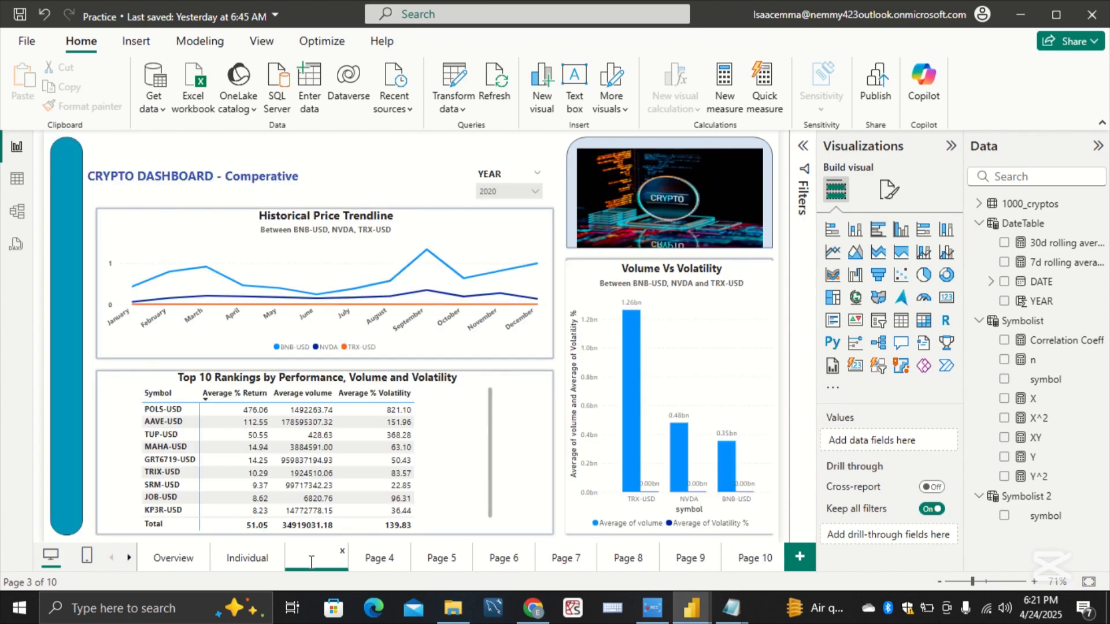
pyautogui.write('Compe')
pyautogui.write('rati')
pyautogui.write('ve')
pyautogui.press('Return')
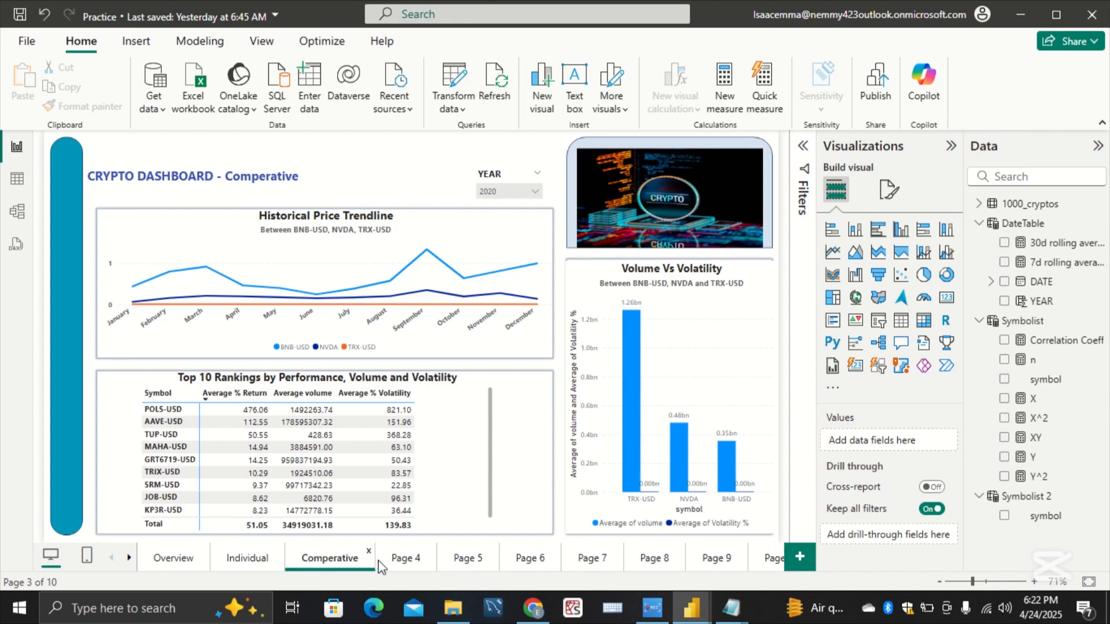
# Step: Rename Page 4 as Risk Analysis
pyautogui.click(400, 557)
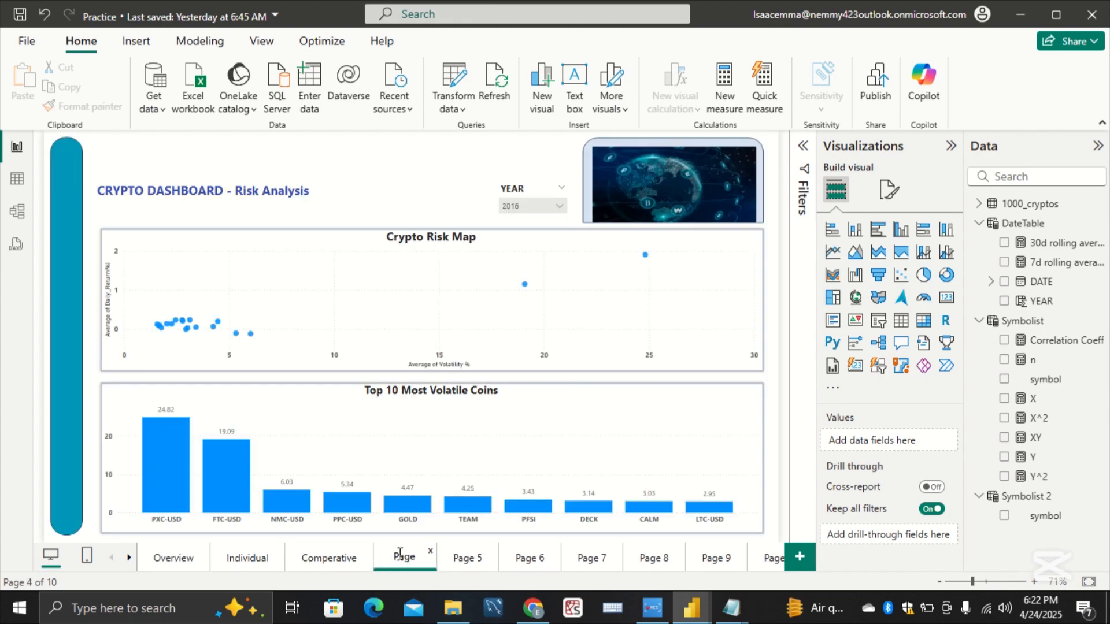
pyautogui.doubleClick(400, 553)
pyautogui.press('BackSpace')
pyautogui.write('R')
pyautogui.write('isk Ana')
pyautogui.write('lysis')
# Step: Rename Page 5 as Correlation
pyautogui.click(469, 569)
pyautogui.doubleClick(482, 560)
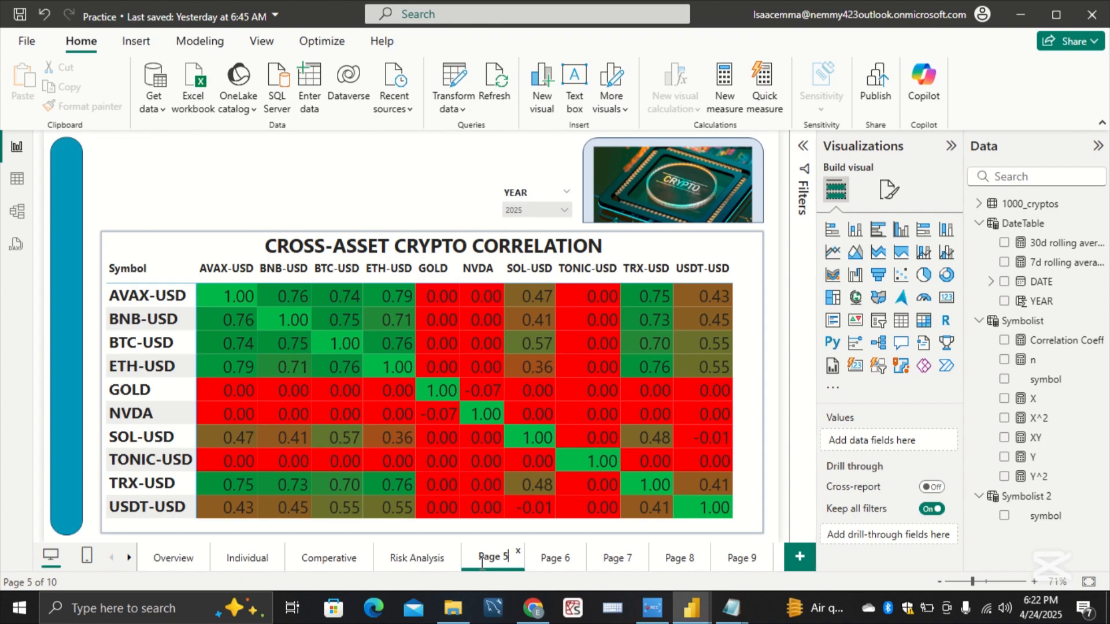
pyautogui.press('BackSpace')
pyautogui.press('BackSpace')
pyautogui.press('BackSpace')
pyautogui.press('BackSpace')
pyautogui.press('BackSpace')
pyautogui.press('BackSpace')
pyautogui.write('Correlation')
pyautogui.press('Return')
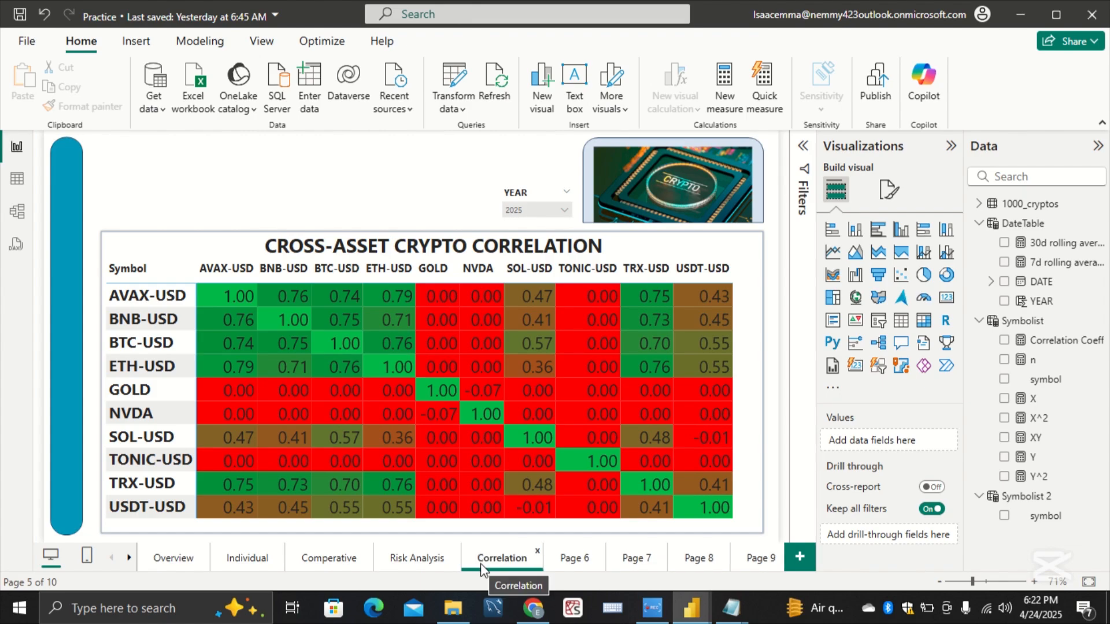
# Step: On the Overview page, insert a blank button and fit it onto the teal sidebar, level with the KPI cards
pyautogui.click(185, 560)
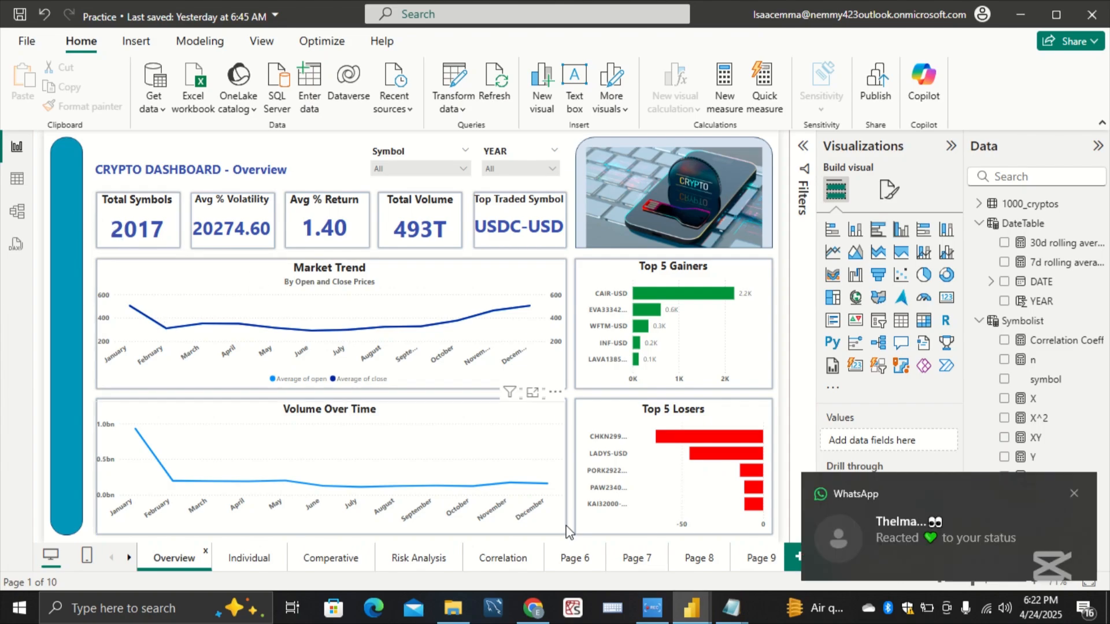
pyautogui.click(1073, 493)
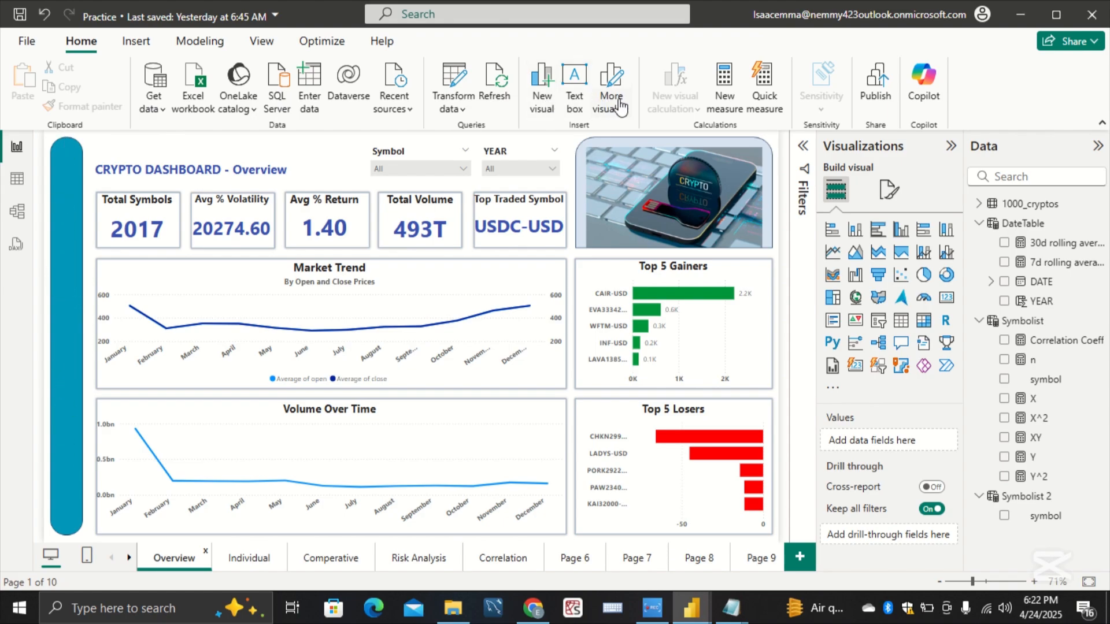
pyautogui.click(136, 48)
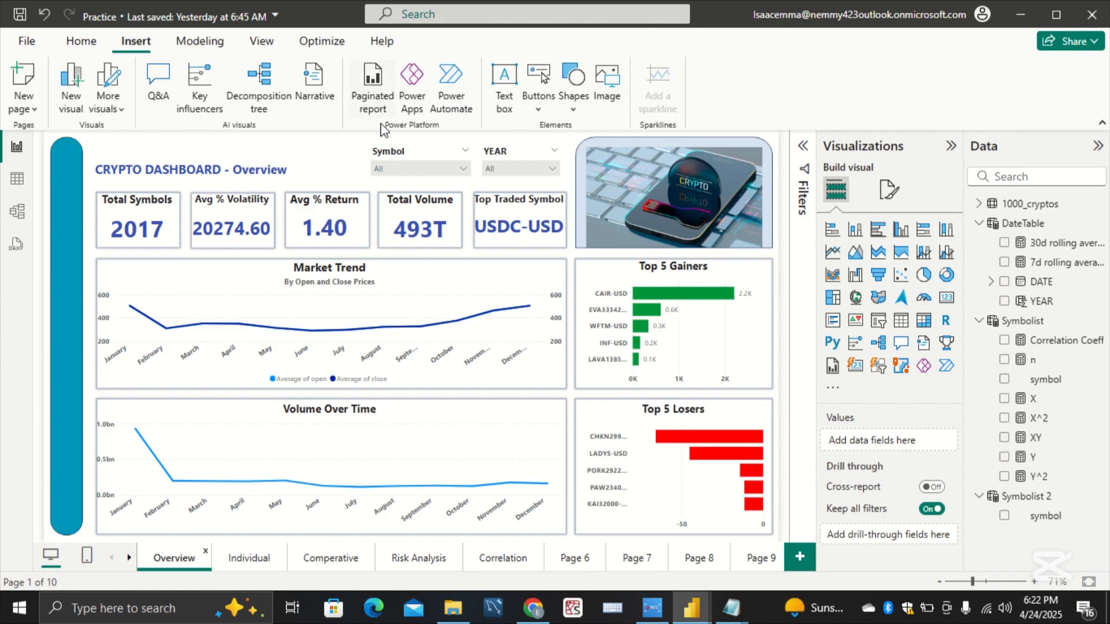
pyautogui.click(539, 109)
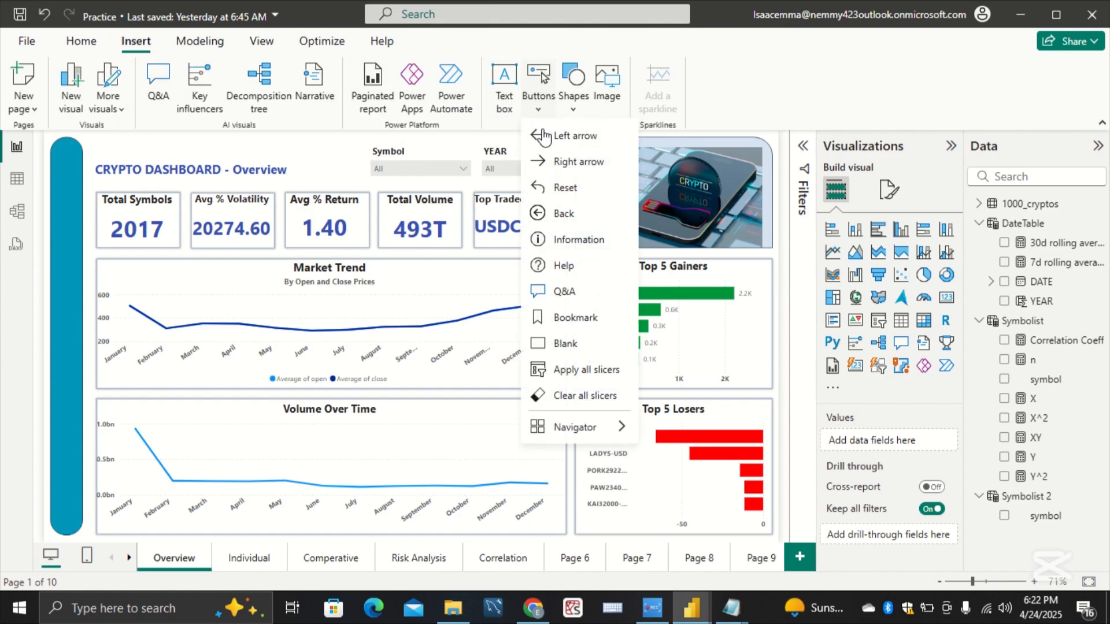
pyautogui.click(593, 347)
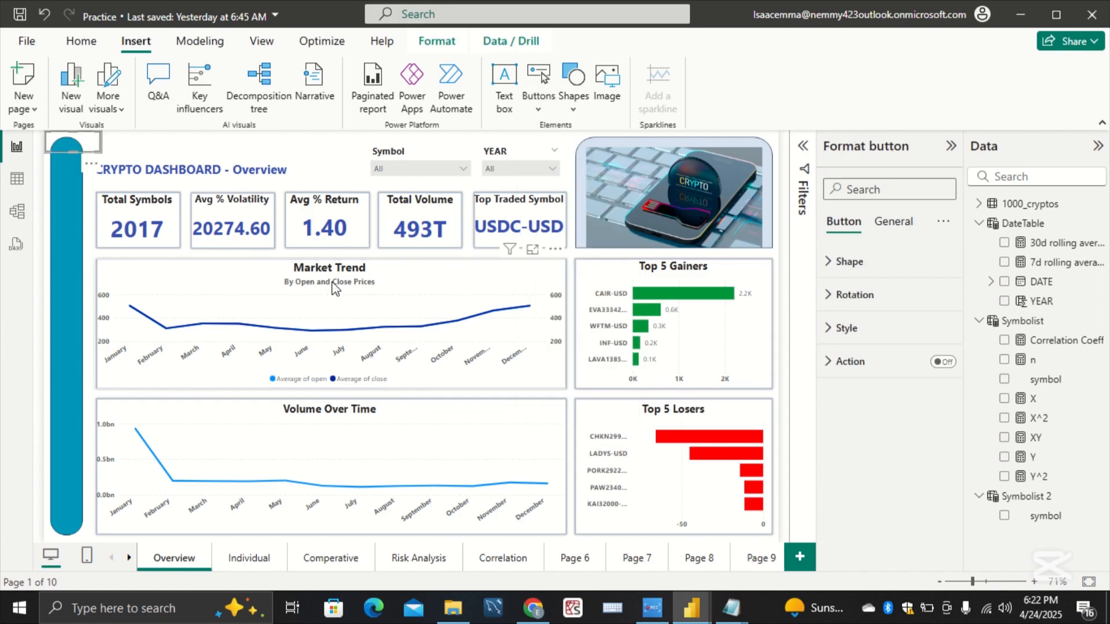
pyautogui.moveTo(85, 153); pyautogui.dragTo(51, 207)
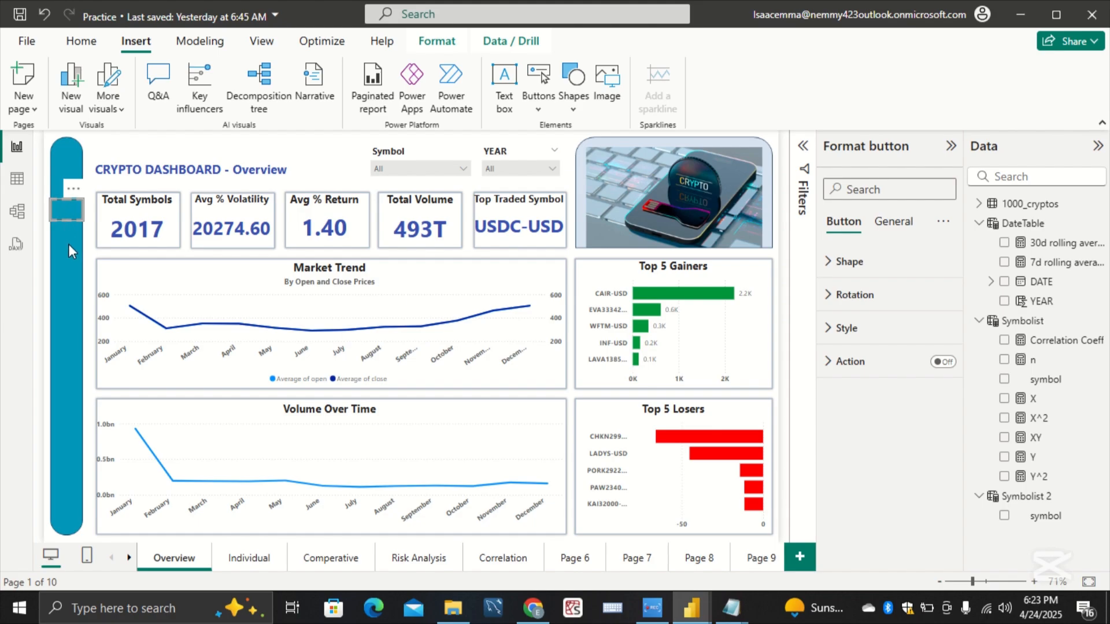
# Step: Paste four copies of the blank button and spread them down the teal sidebar below the original
pyautogui.press('Escape')
pyautogui.hotkey('ctrl', 'v')
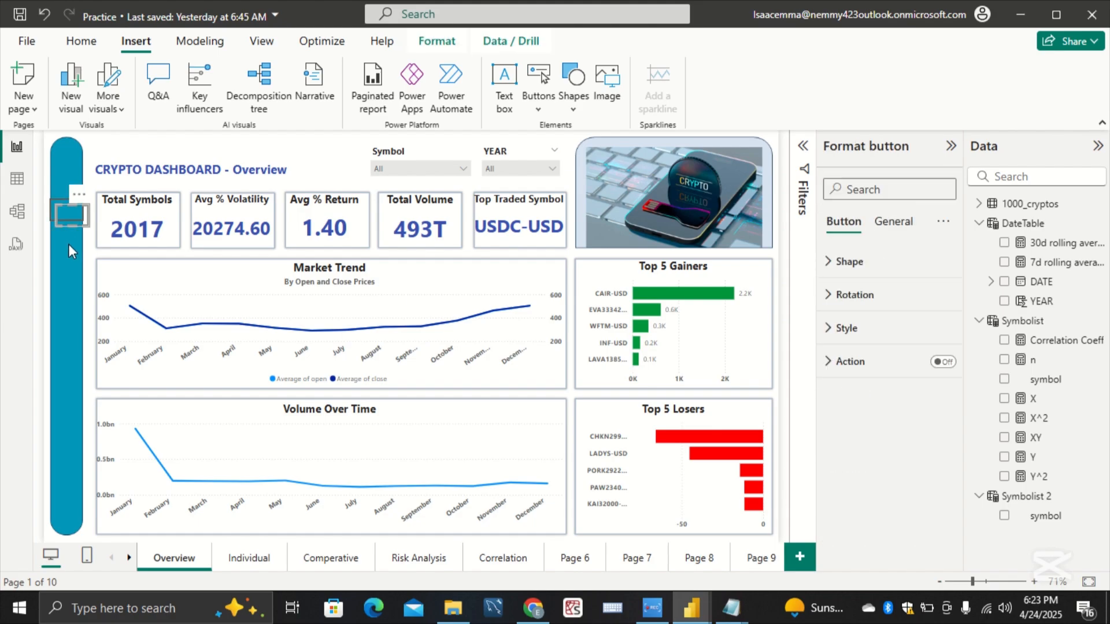
pyautogui.hotkey('ctrl', 'v')
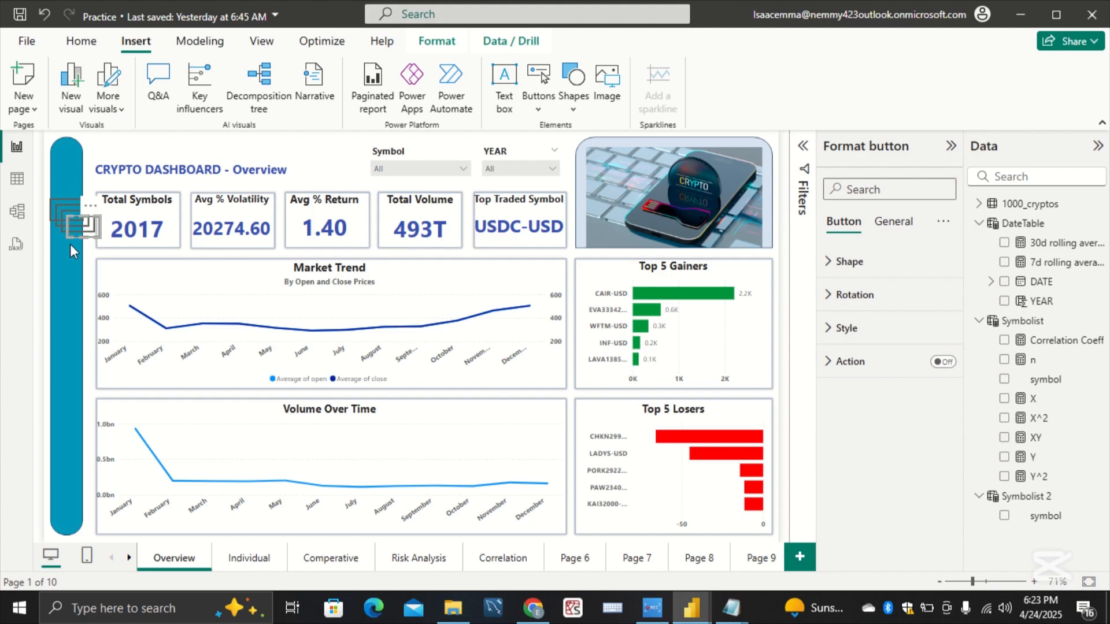
pyautogui.moveTo(82, 232); pyautogui.dragTo(65, 445)
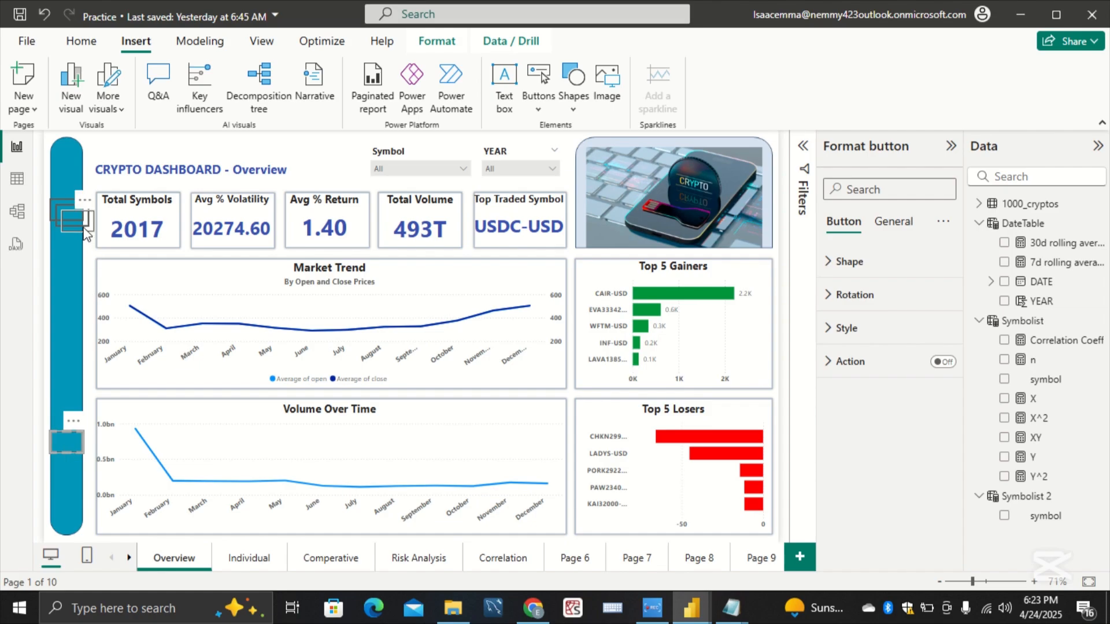
pyautogui.moveTo(85, 234); pyautogui.dragTo(70, 411)
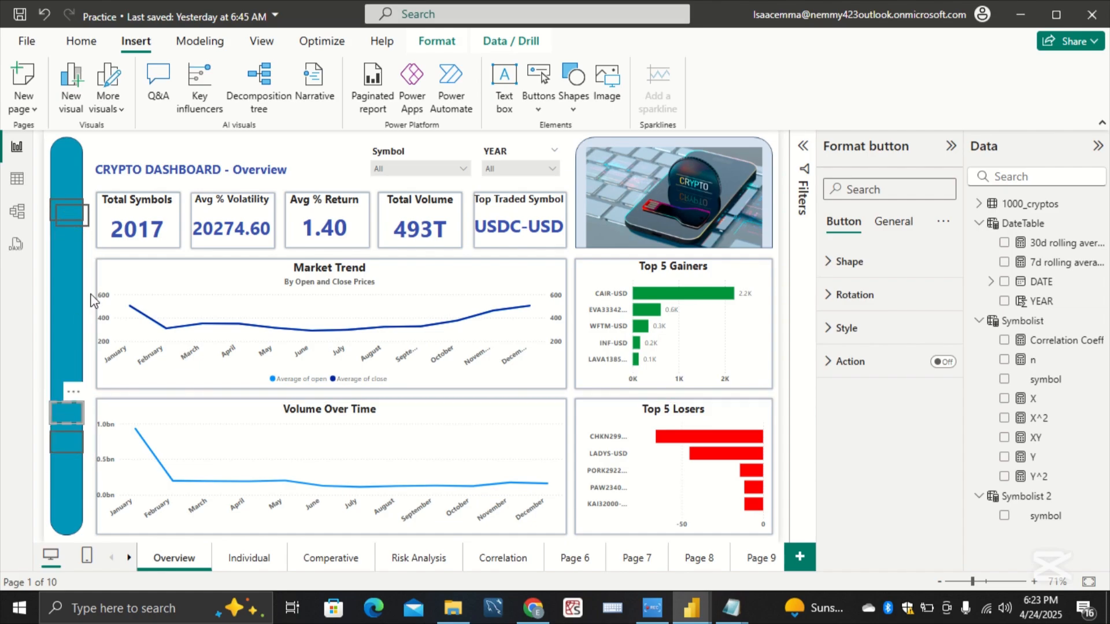
pyautogui.moveTo(74, 220); pyautogui.dragTo(69, 357)
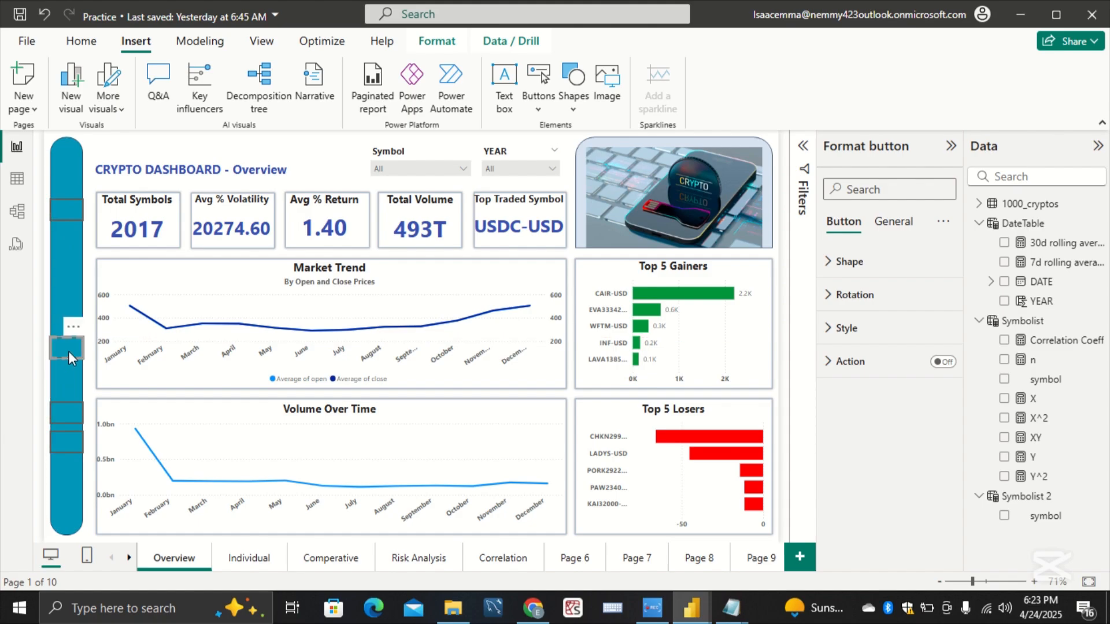
pyautogui.click(68, 219)
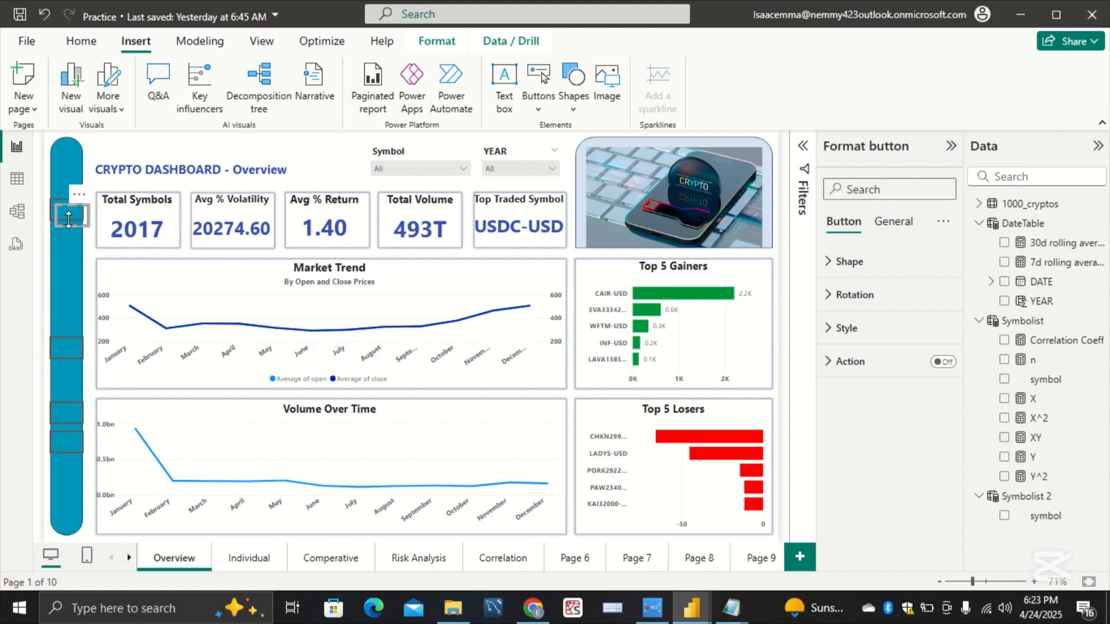
pyautogui.moveTo(74, 217); pyautogui.dragTo(71, 287)
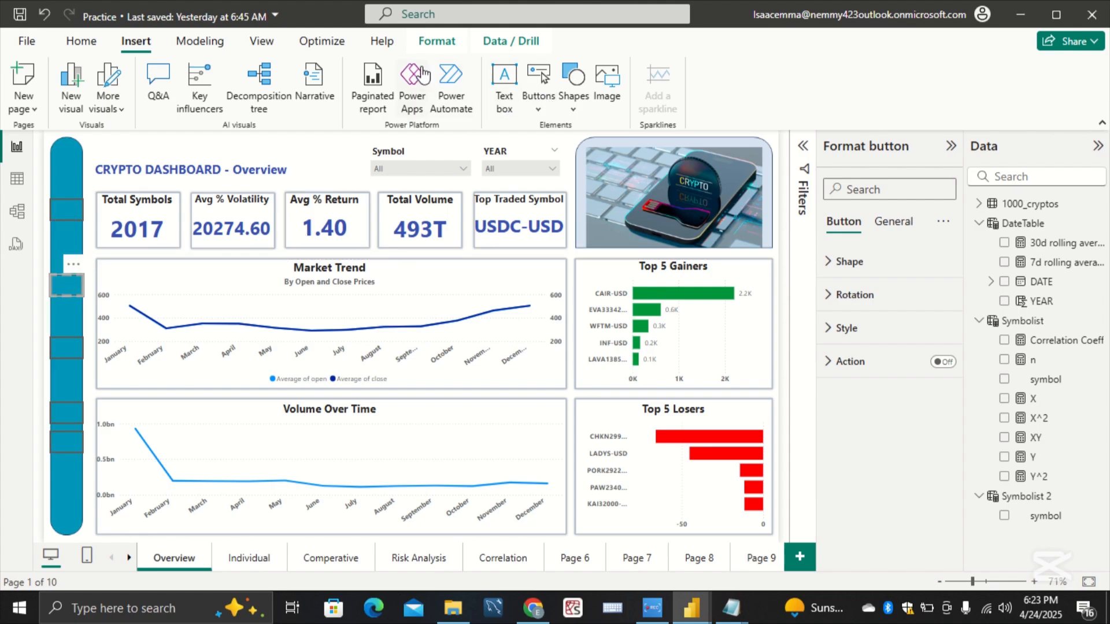
# Step: Try to distribute only the second sidebar button vertically, and move it back between the first and third buttons
pyautogui.click(261, 41)
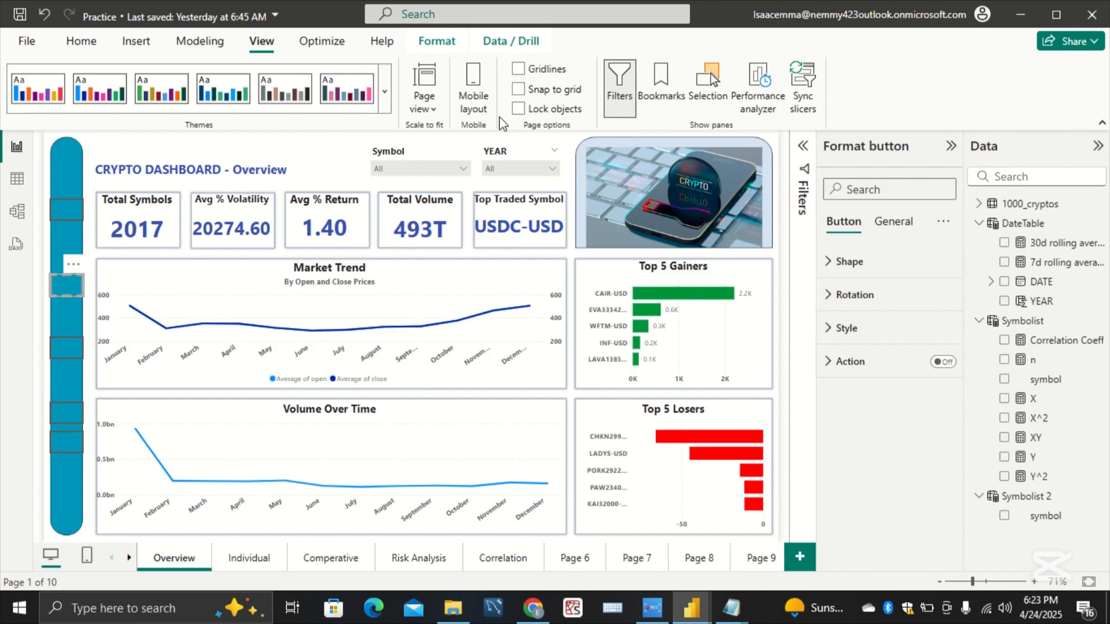
pyautogui.click(324, 43)
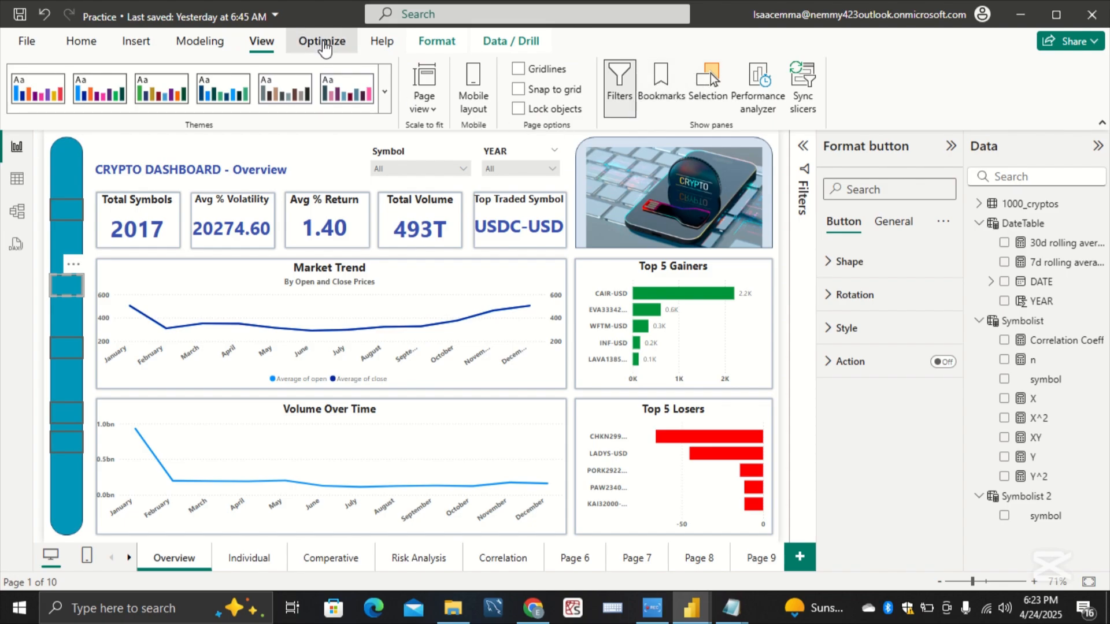
pyautogui.click(372, 45)
pyautogui.click(435, 41)
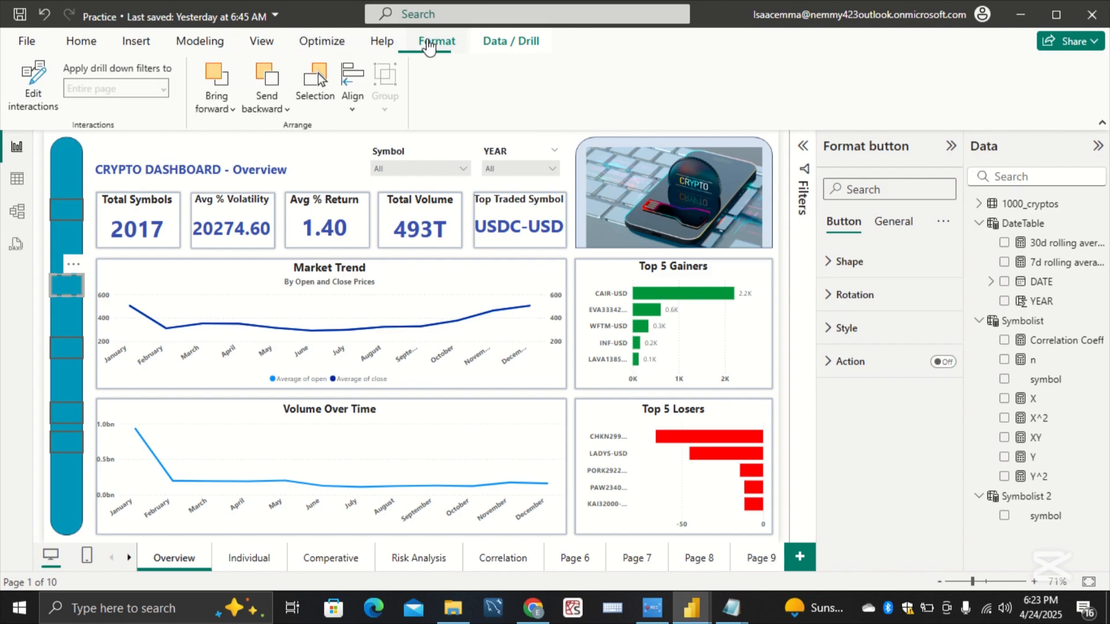
pyautogui.click(352, 109)
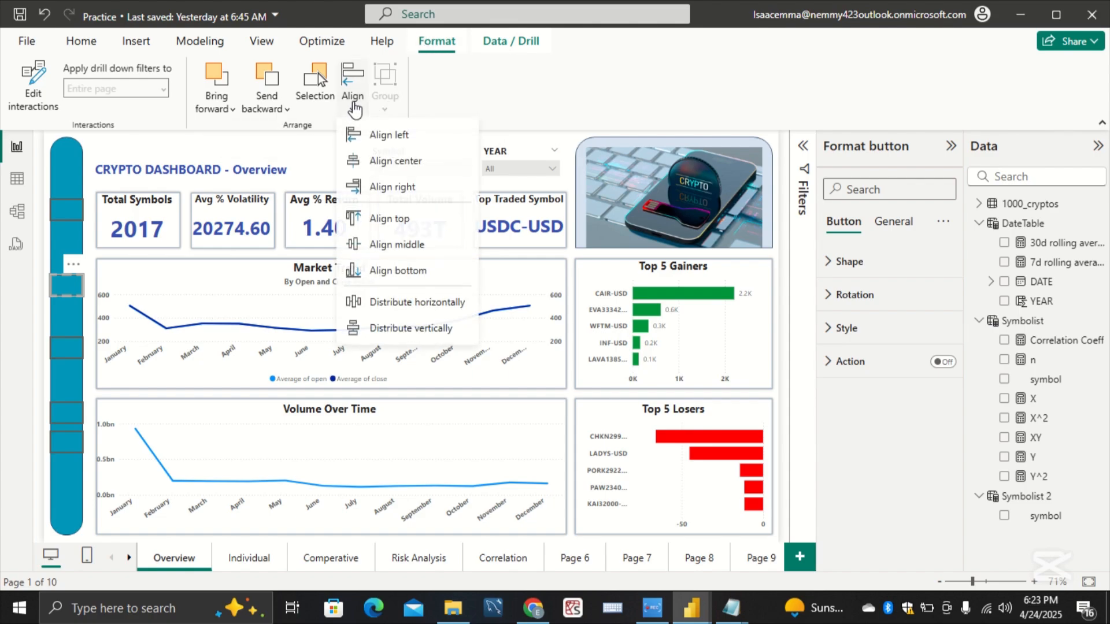
pyautogui.click(421, 328)
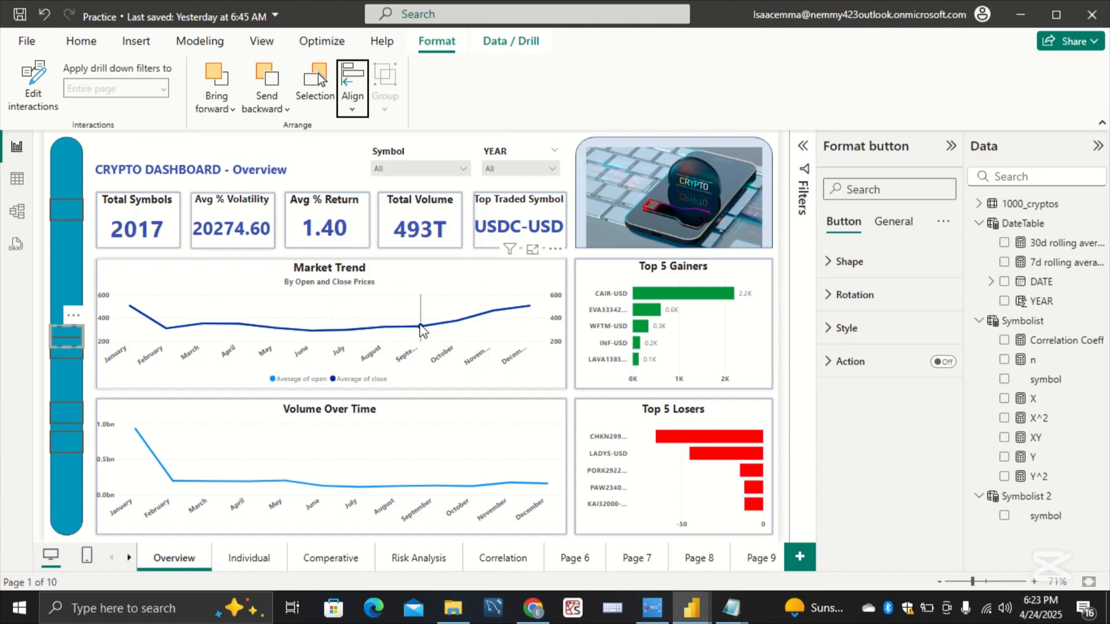
pyautogui.click(74, 211)
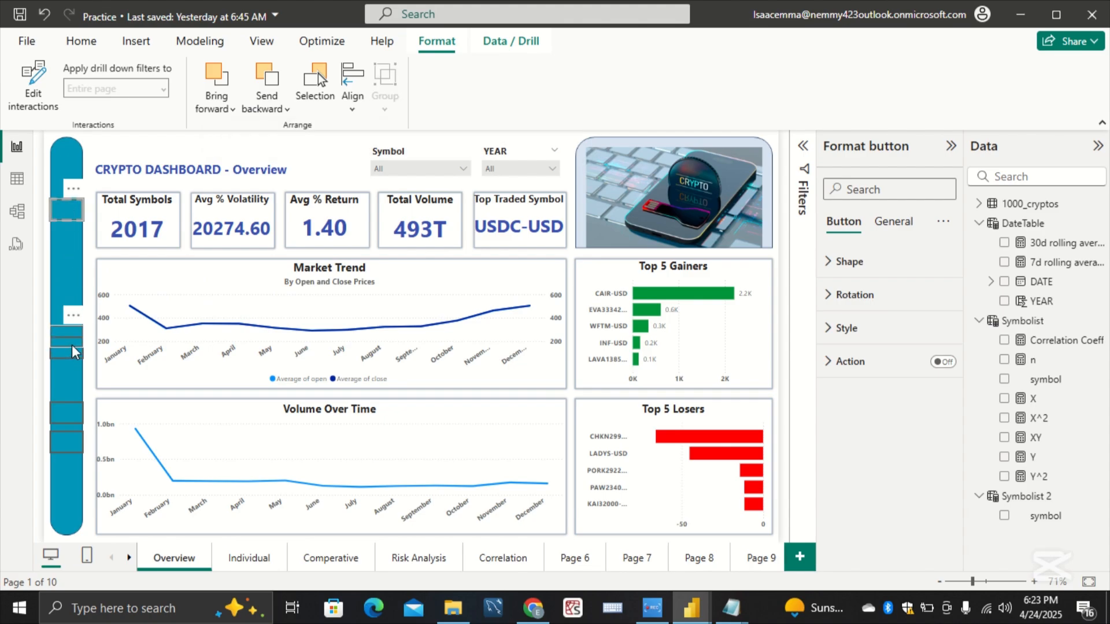
pyautogui.moveTo(72, 335); pyautogui.dragTo(74, 282)
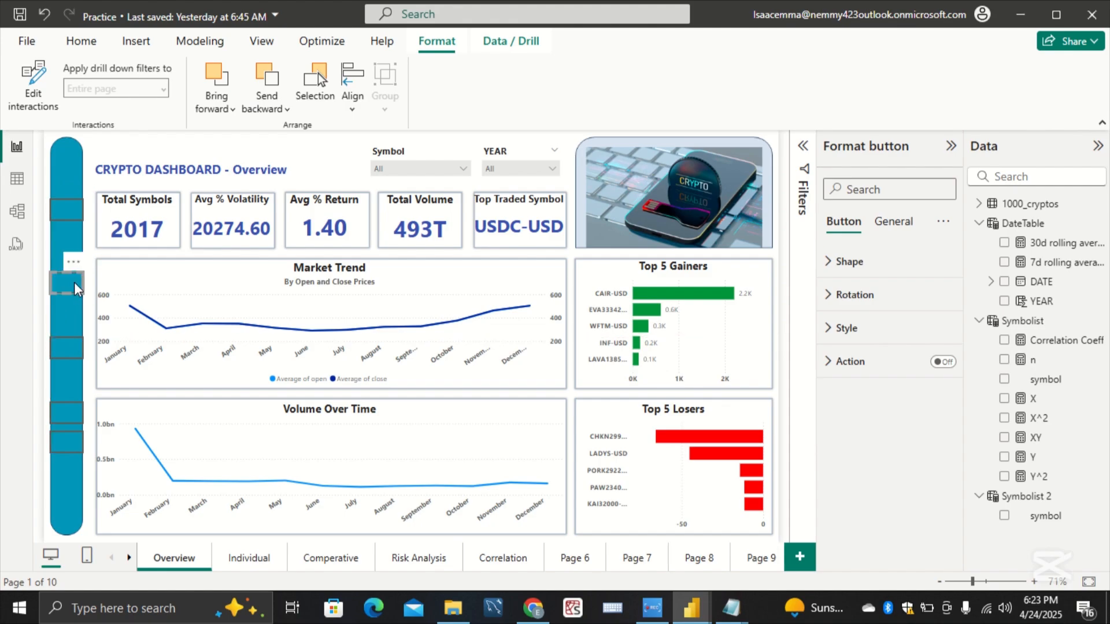
# Step: Select all five sidebar buttons and distribute them vertically
pyautogui.click(68, 211)
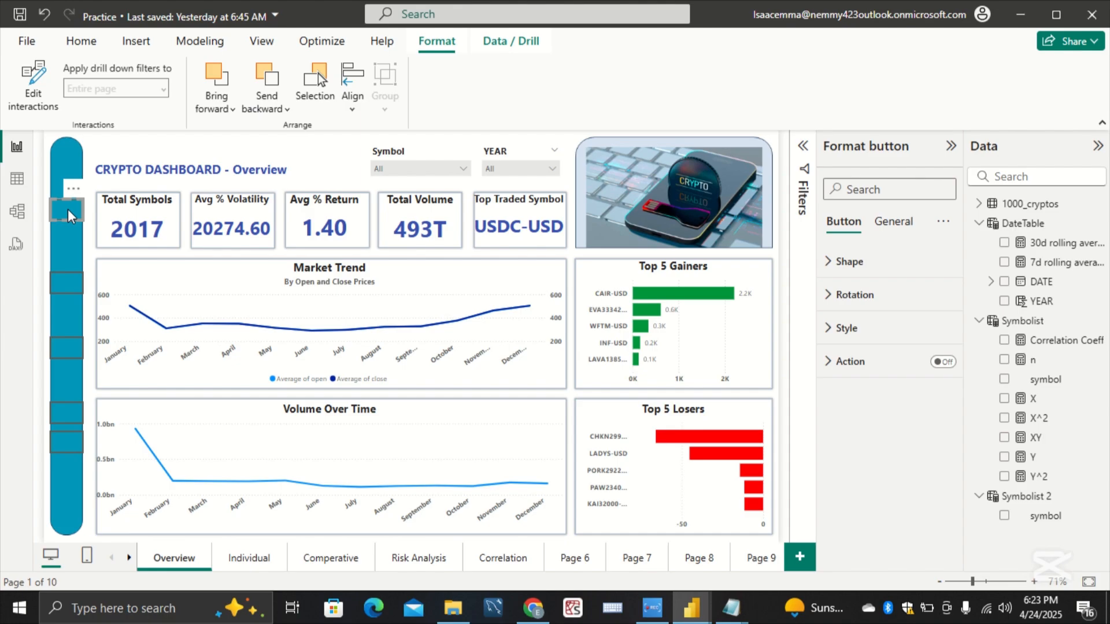
pyautogui.keyDown('ctrl'); pyautogui.click(67, 283); pyautogui.keyUp('ctrl')
pyautogui.keyDown('ctrl'); pyautogui.click(68, 349); pyautogui.keyUp('ctrl')
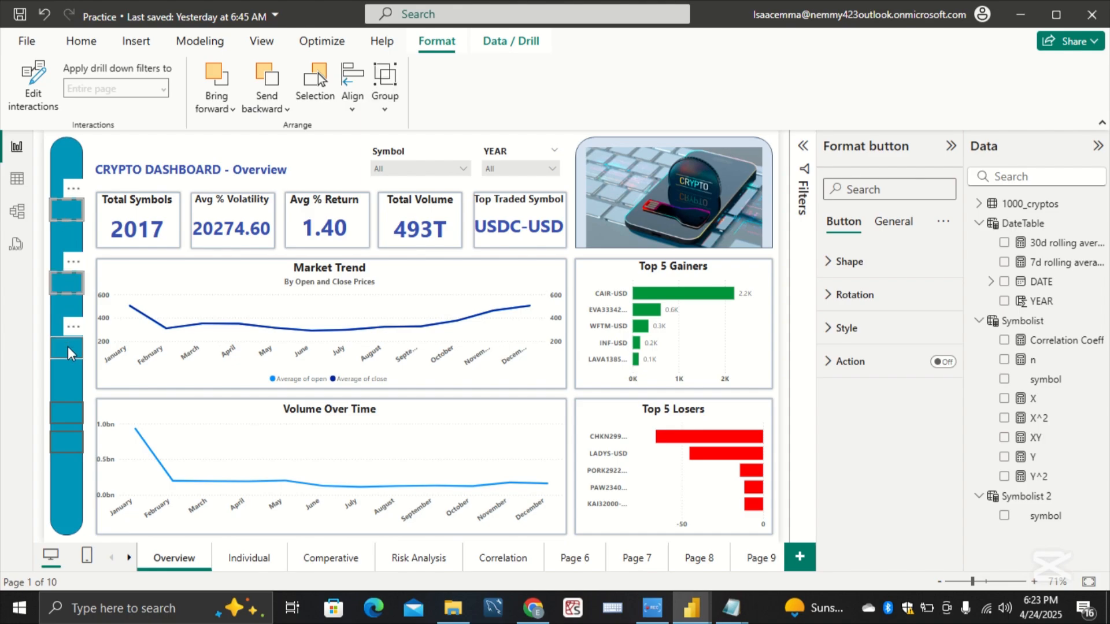
pyautogui.keyDown('ctrl'); pyautogui.click(67, 413); pyautogui.keyUp('ctrl')
pyautogui.keyDown('ctrl'); pyautogui.click(68, 447); pyautogui.keyUp('ctrl')
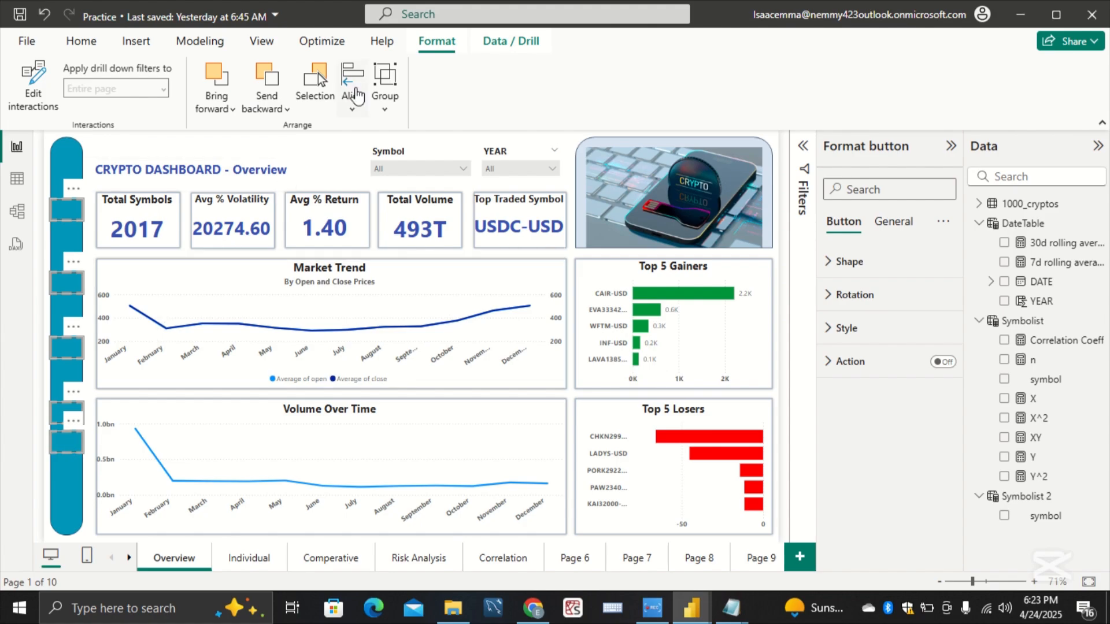
pyautogui.click(354, 104)
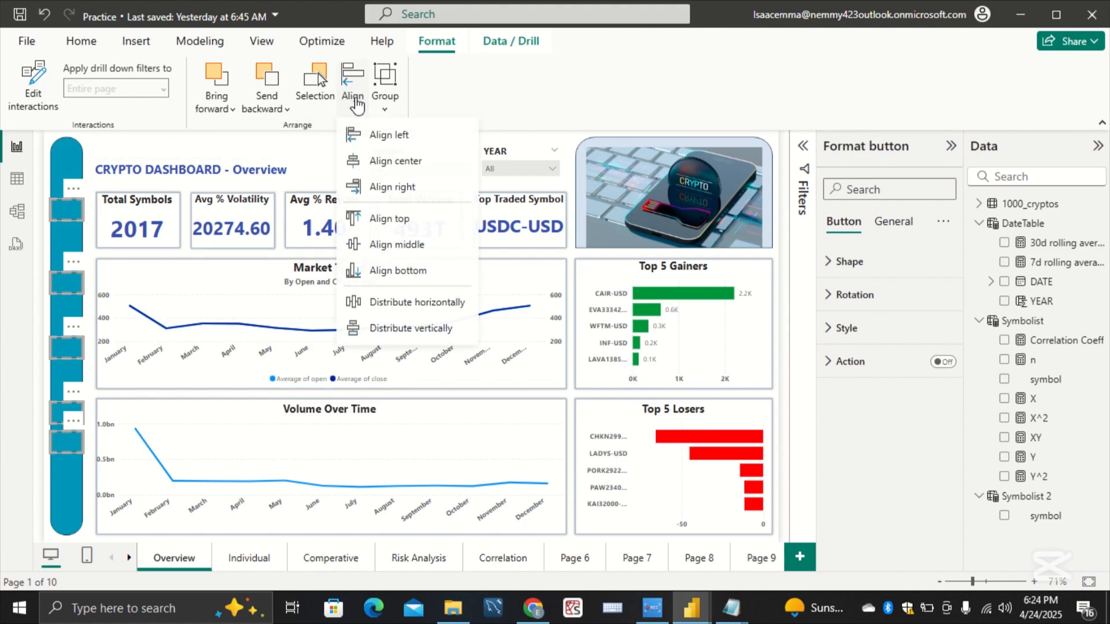
pyautogui.click(418, 330)
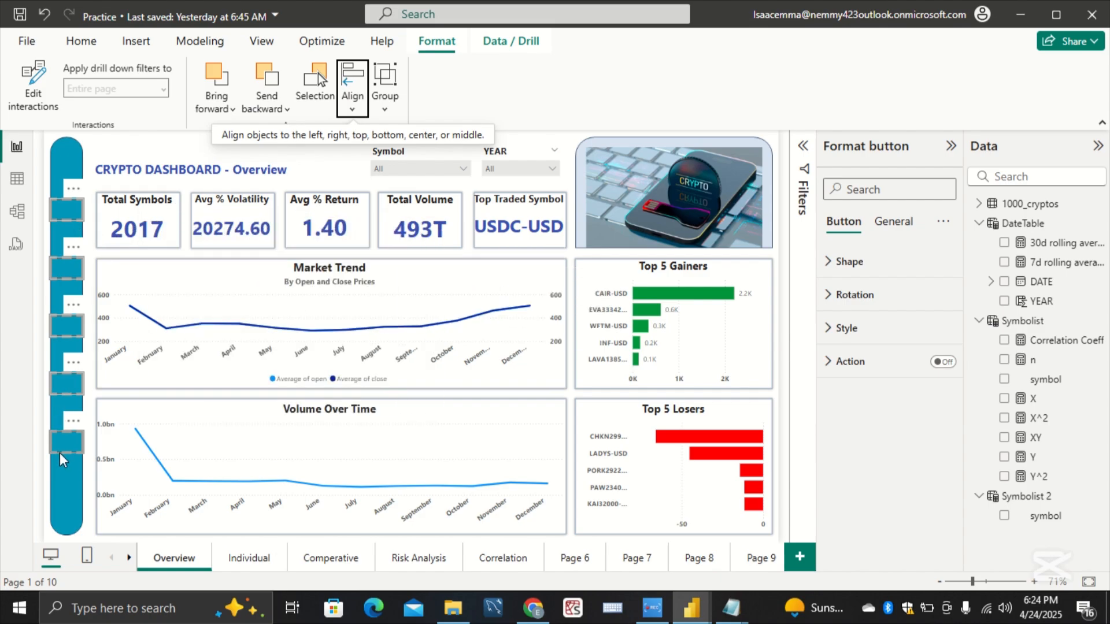
pyautogui.press('Escape')
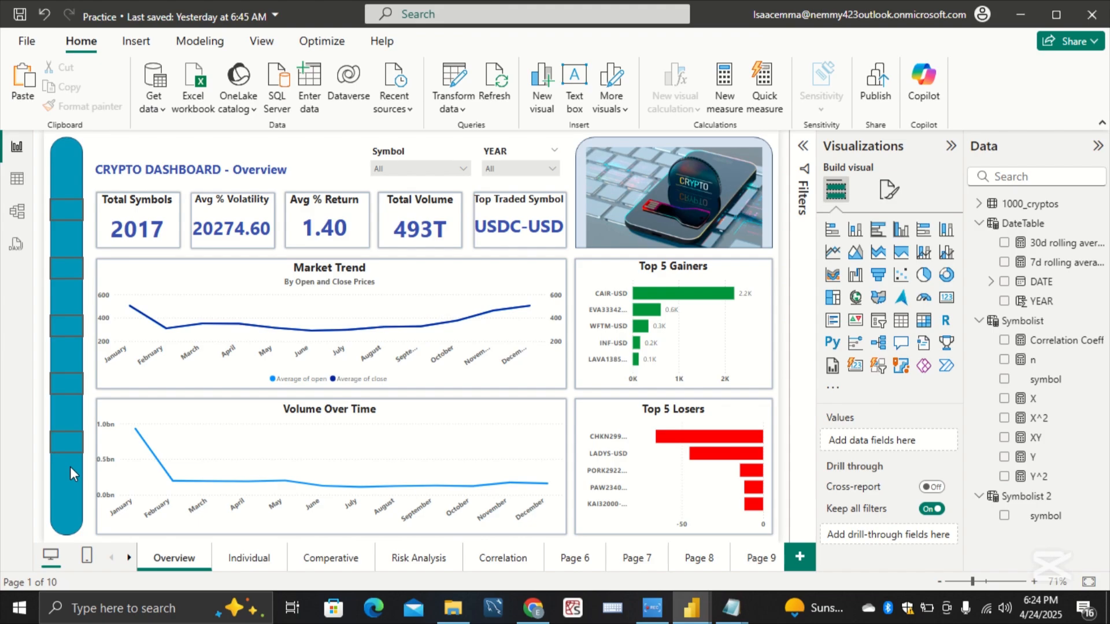
# Step: Turn off the border in the style settings of the topmost blank button on the teal sidebar
pyautogui.click(82, 216)
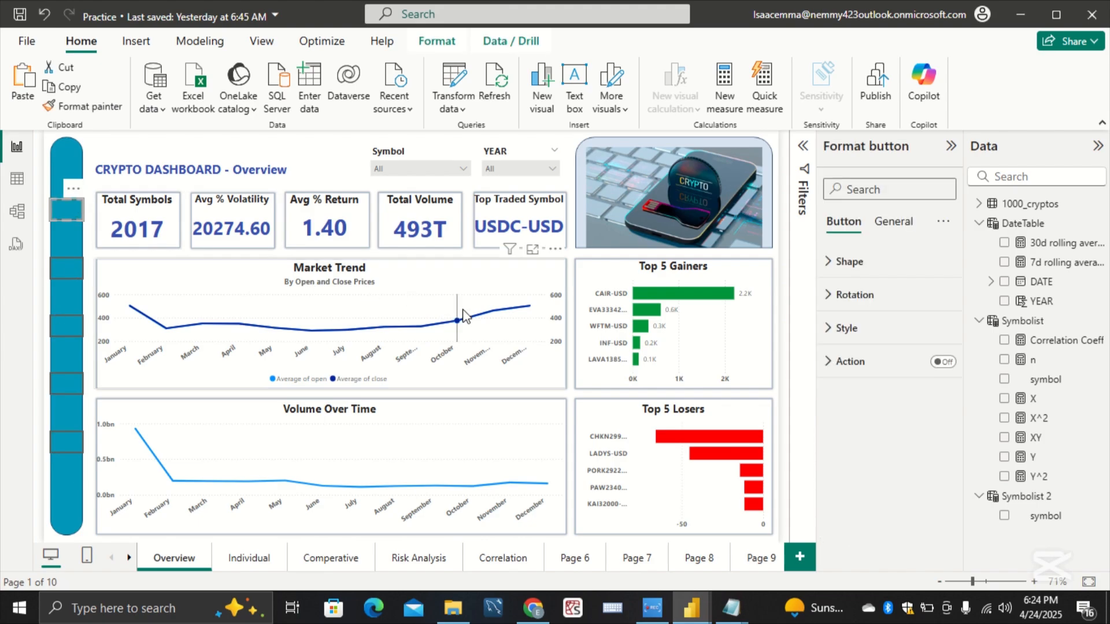
pyautogui.click(846, 329)
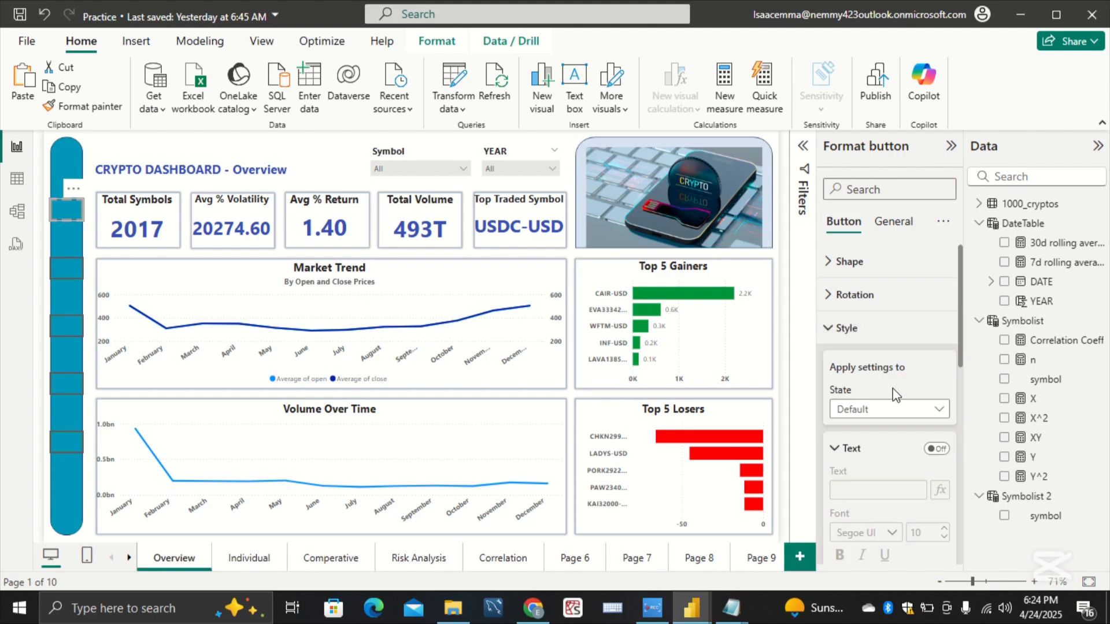
pyautogui.scroll(-5, 919, 435)
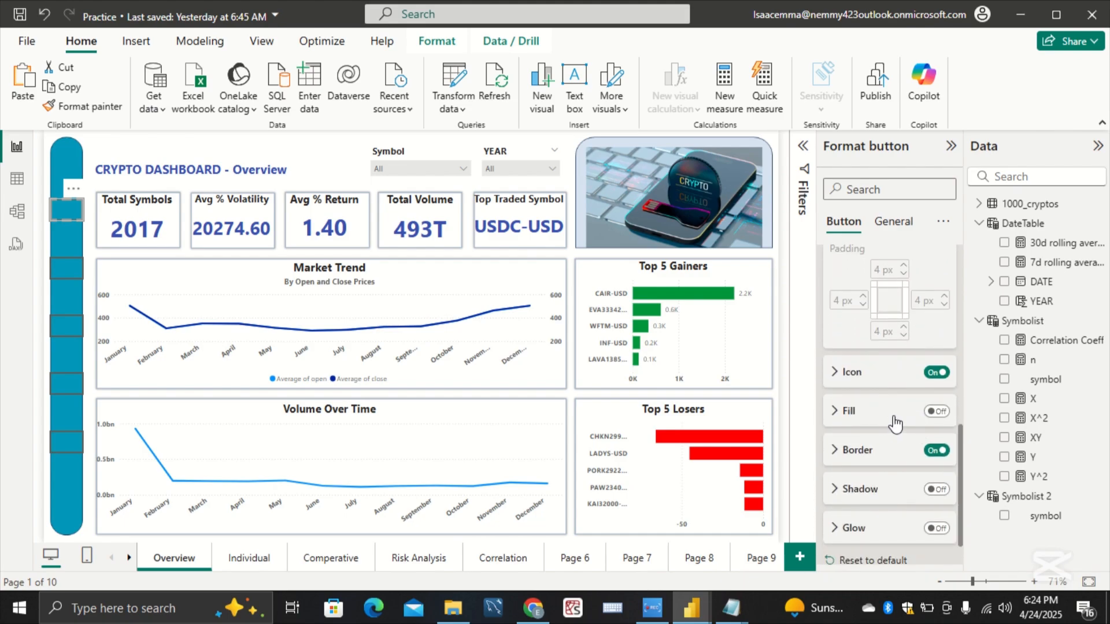
pyautogui.scroll(-1, 895, 426)
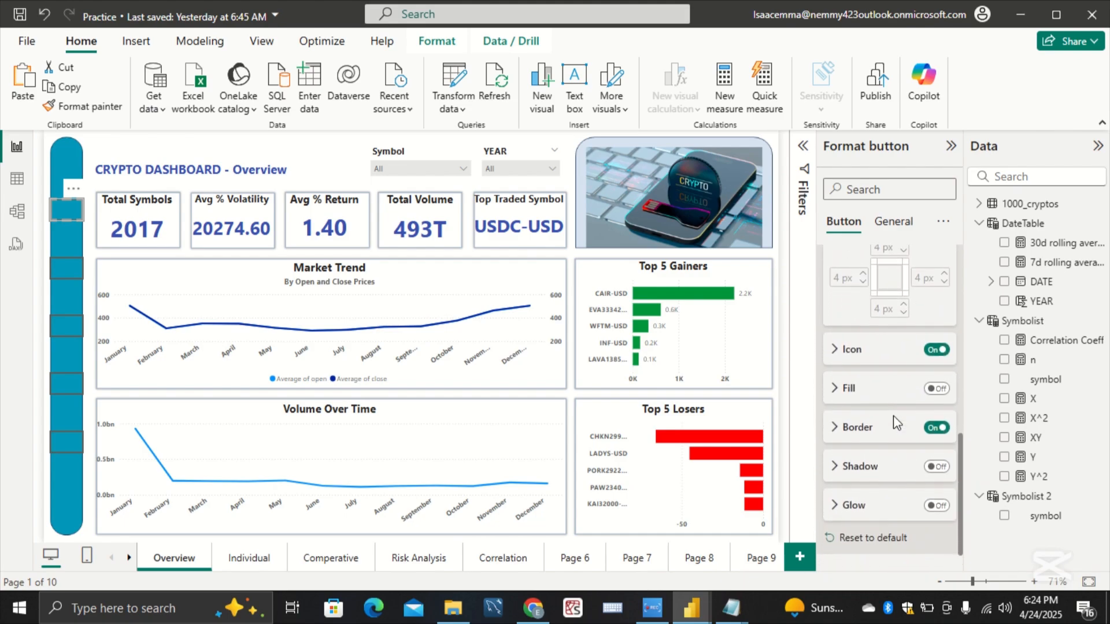
pyautogui.click(933, 428)
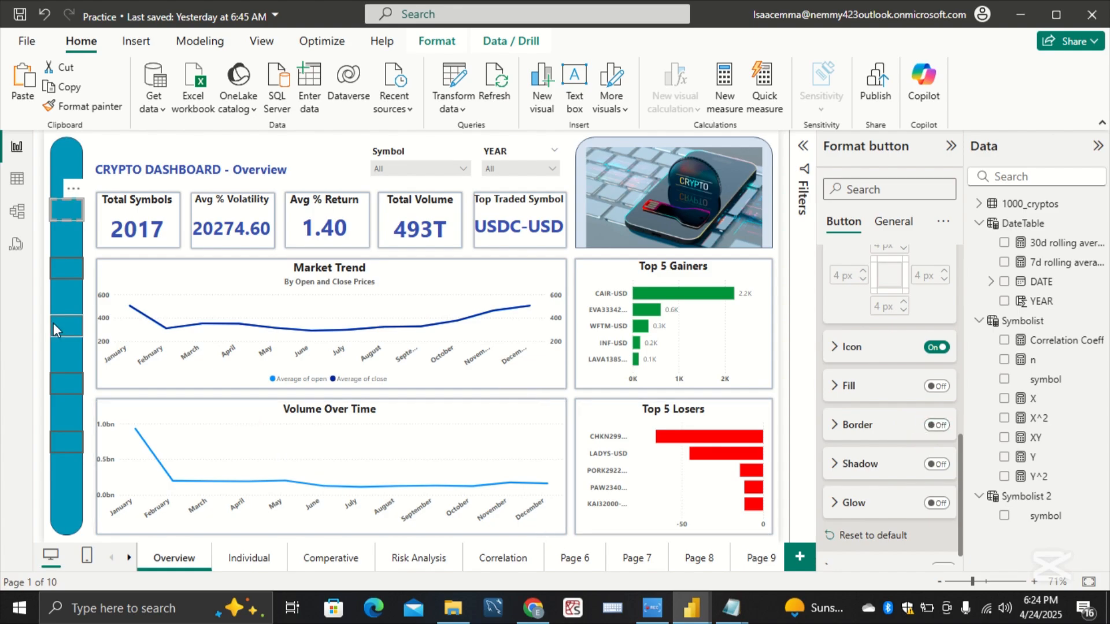
# Step: Select all five blank sidebar buttons together and dismiss the incoming WhatsApp notifications
pyautogui.click(62, 250)
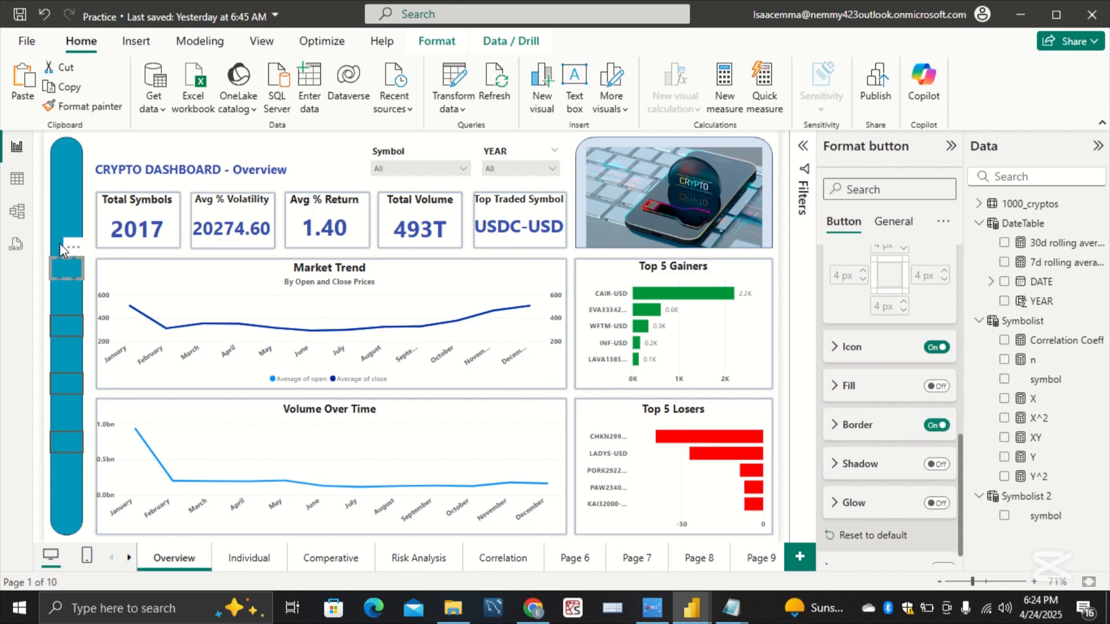
pyautogui.click(61, 206)
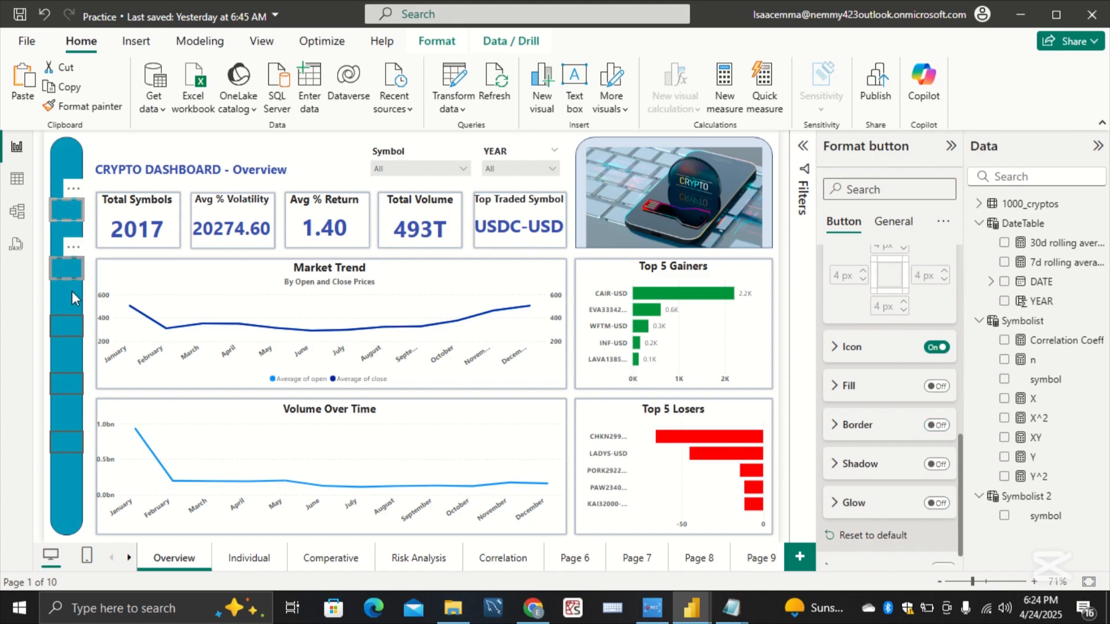
pyautogui.keyDown('ctrl'); pyautogui.click(74, 378); pyautogui.keyUp('ctrl')
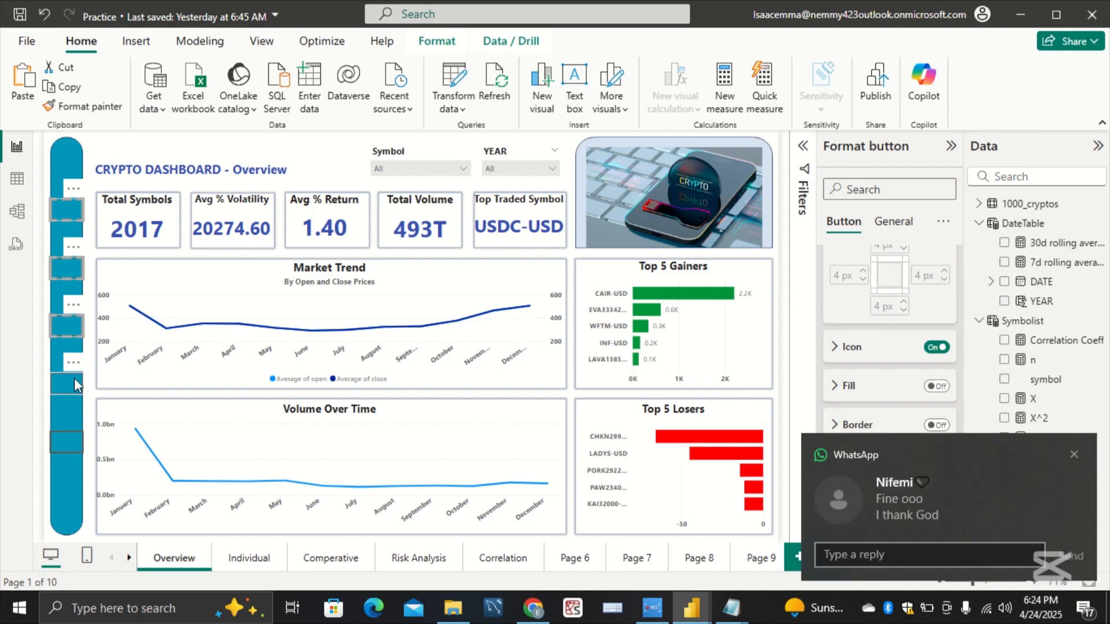
pyautogui.keyDown('ctrl'); pyautogui.click(79, 443); pyautogui.keyUp('ctrl')
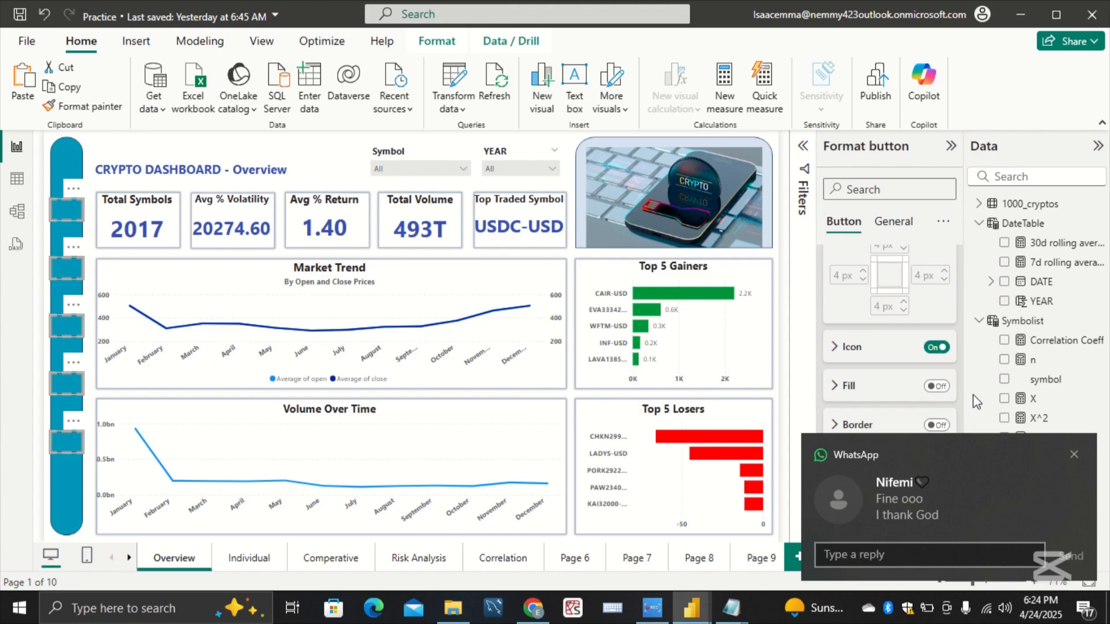
pyautogui.click(1074, 453)
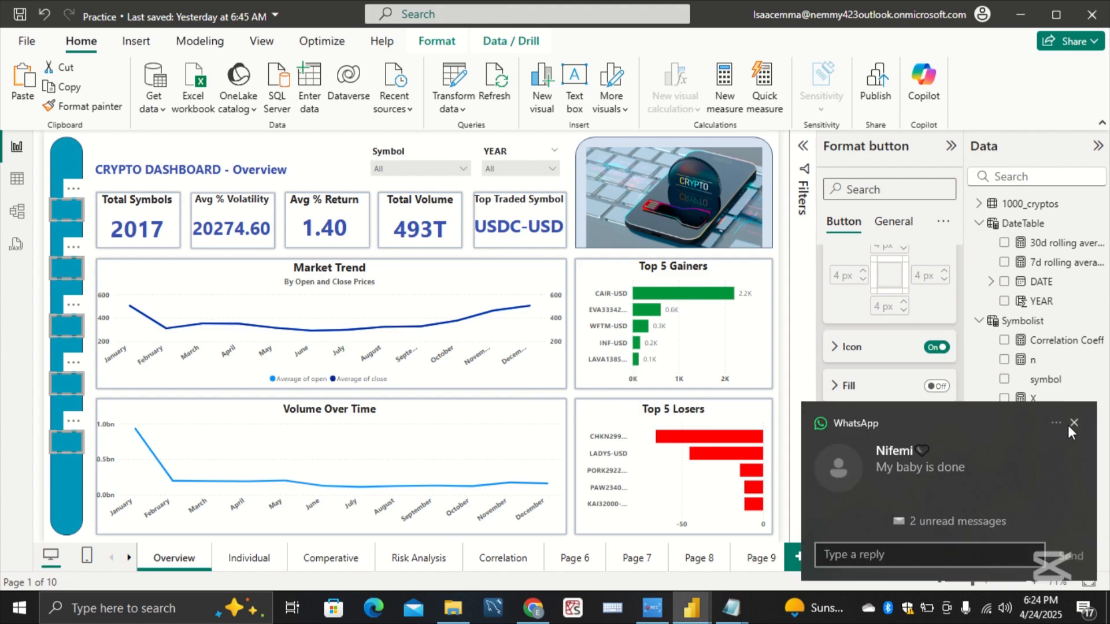
pyautogui.click(1073, 422)
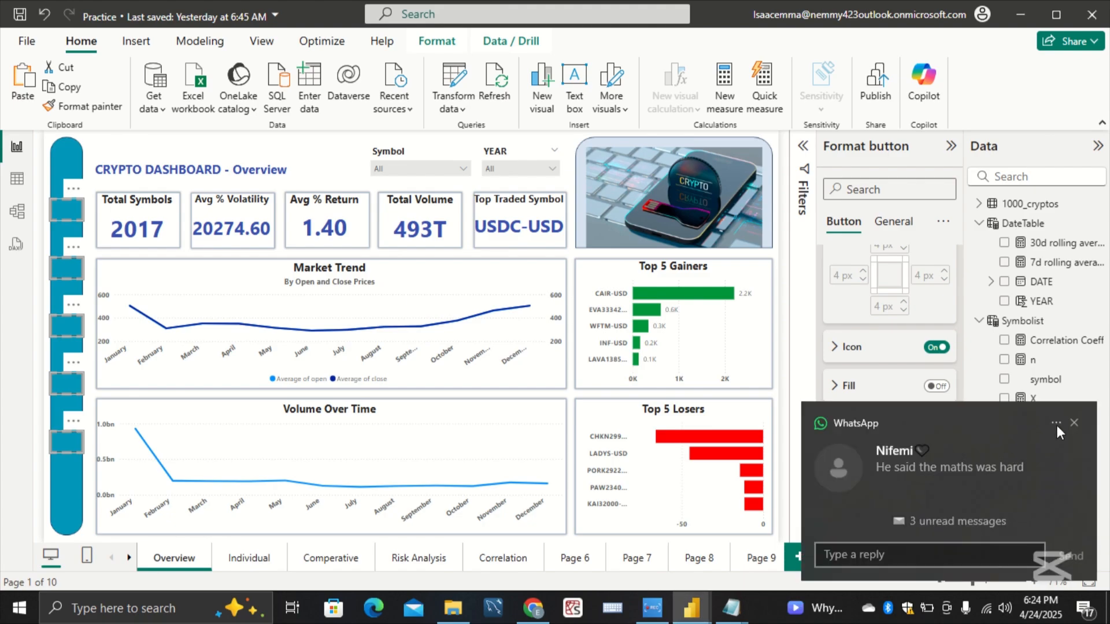
pyautogui.click(1073, 422)
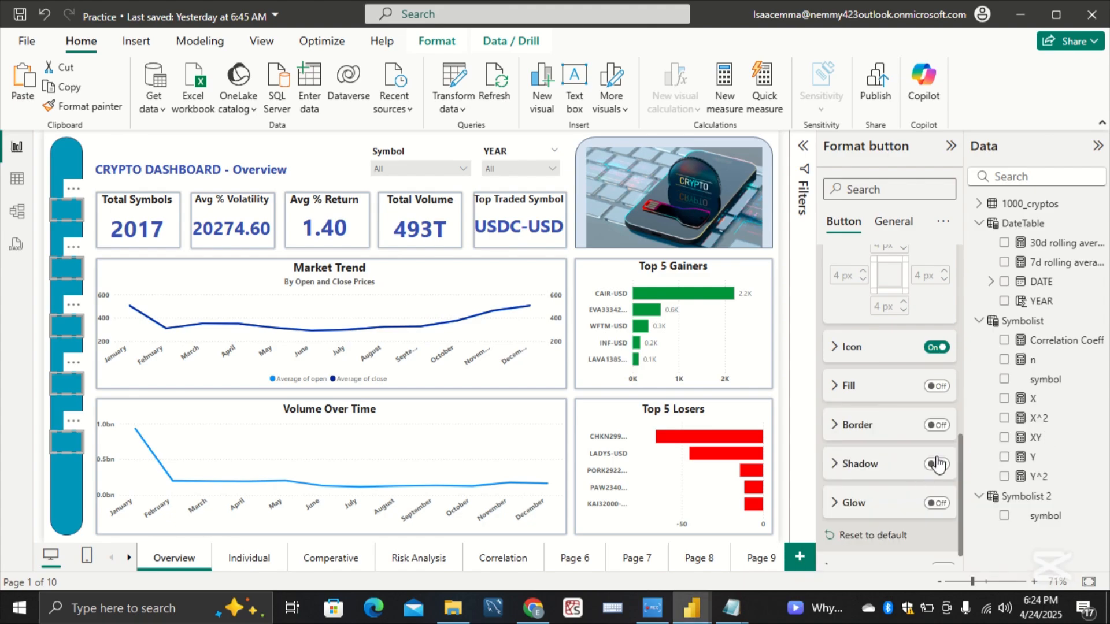
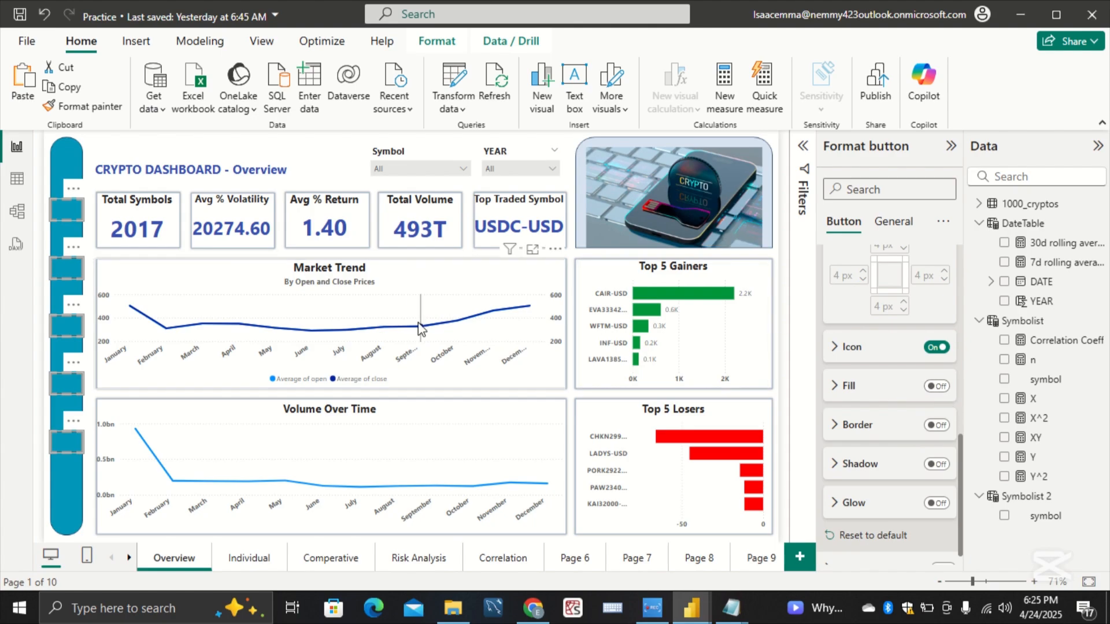
# Step: Turn off the border for each of the second, third, fourth and fifth blank buttons on the teal sidebar
pyautogui.click(65, 210)
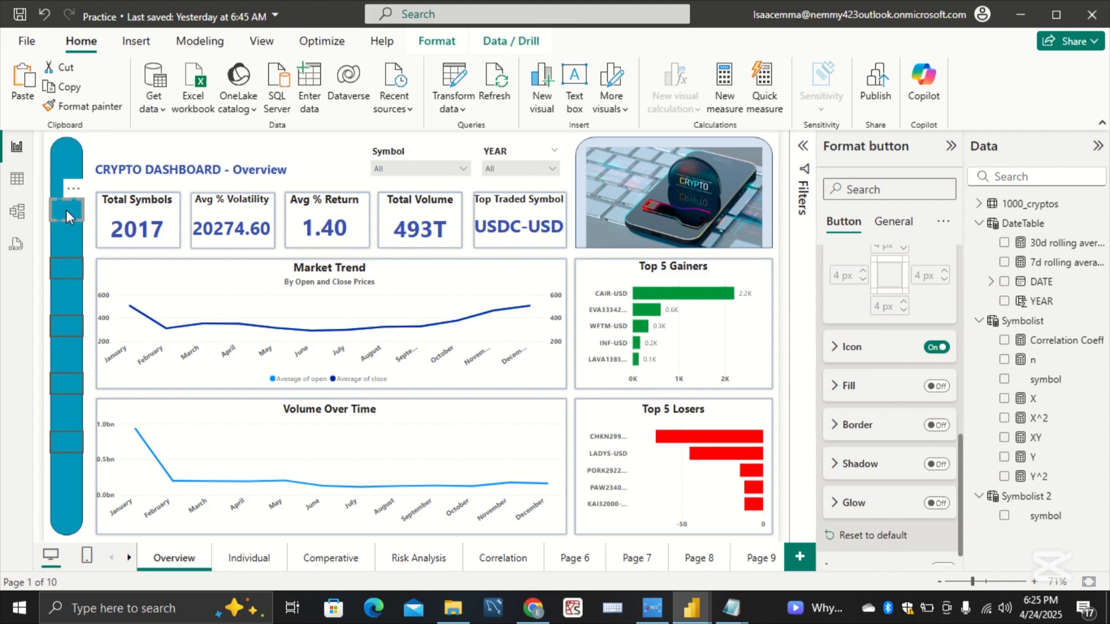
pyautogui.click(74, 266)
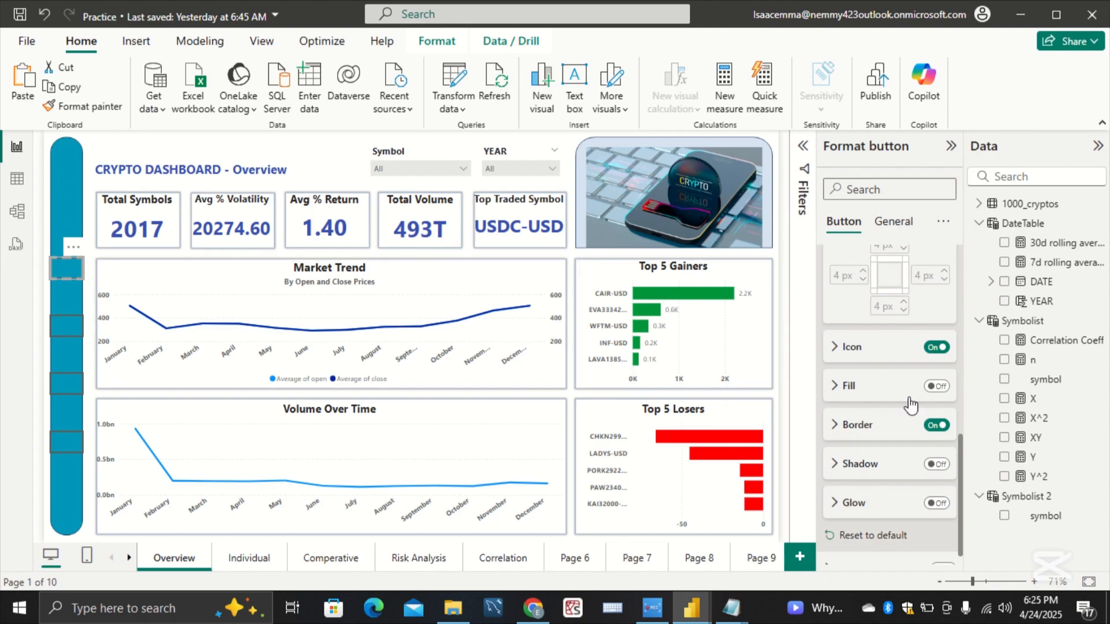
pyautogui.click(936, 426)
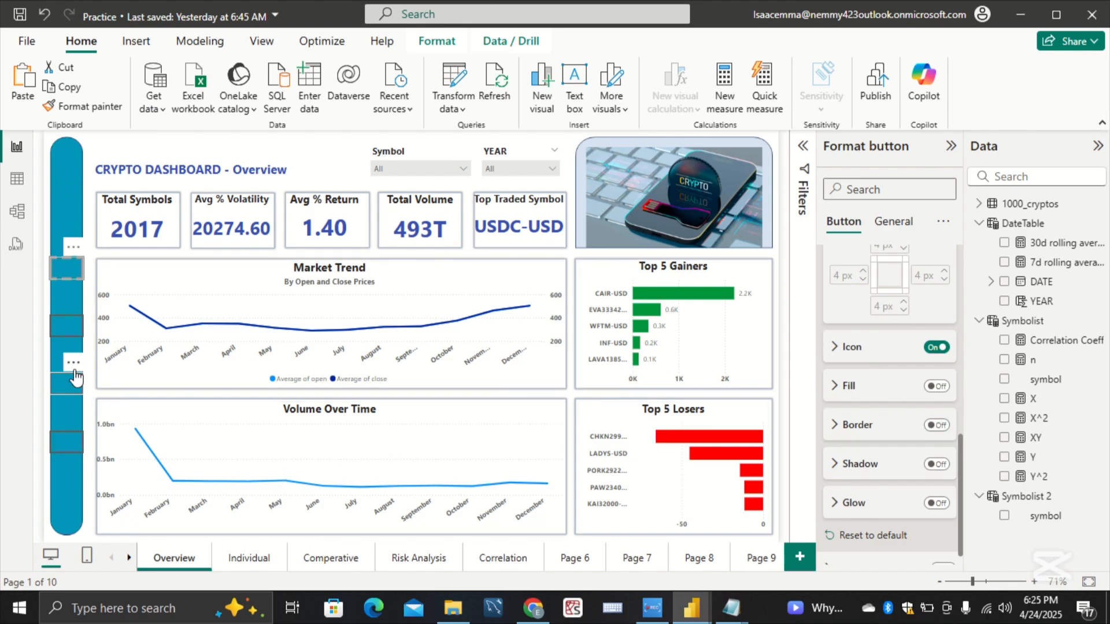
pyautogui.click(71, 331)
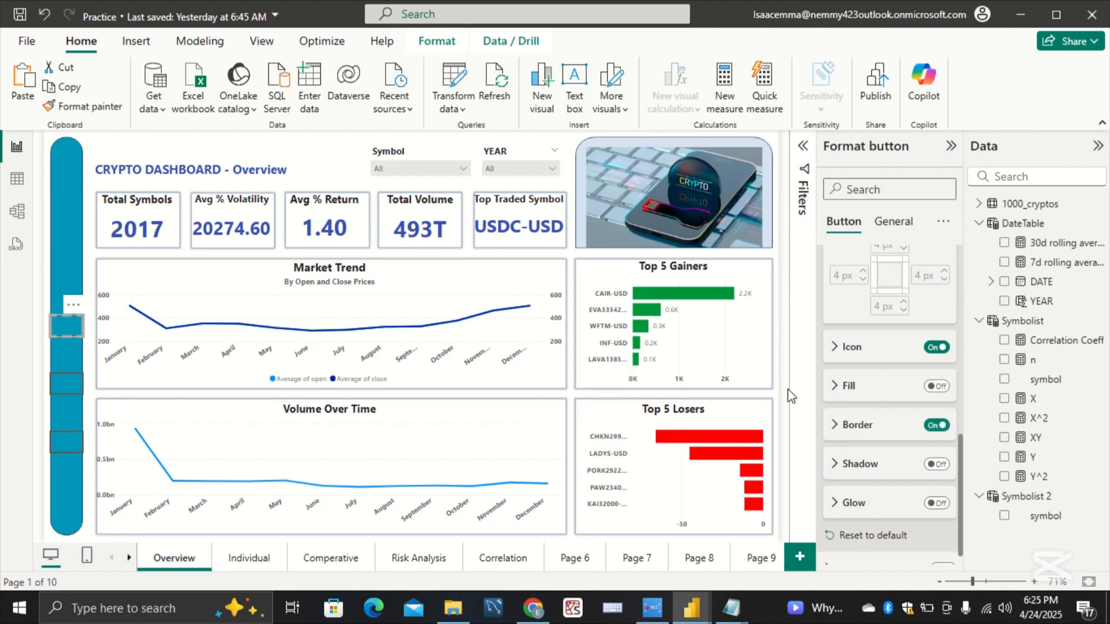
pyautogui.click(936, 426)
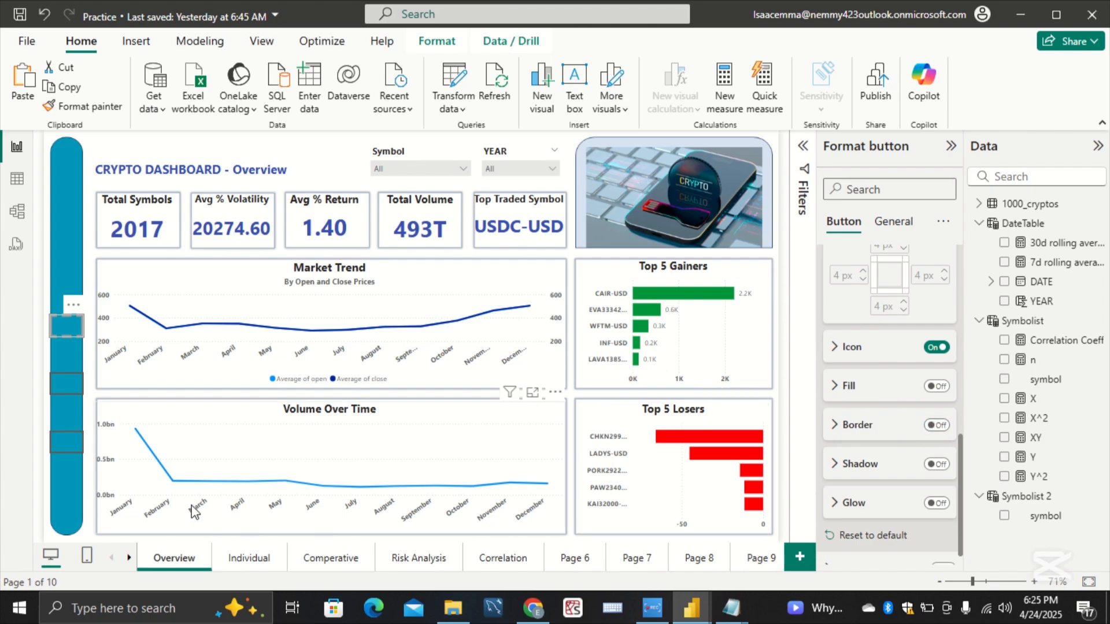
pyautogui.click(70, 387)
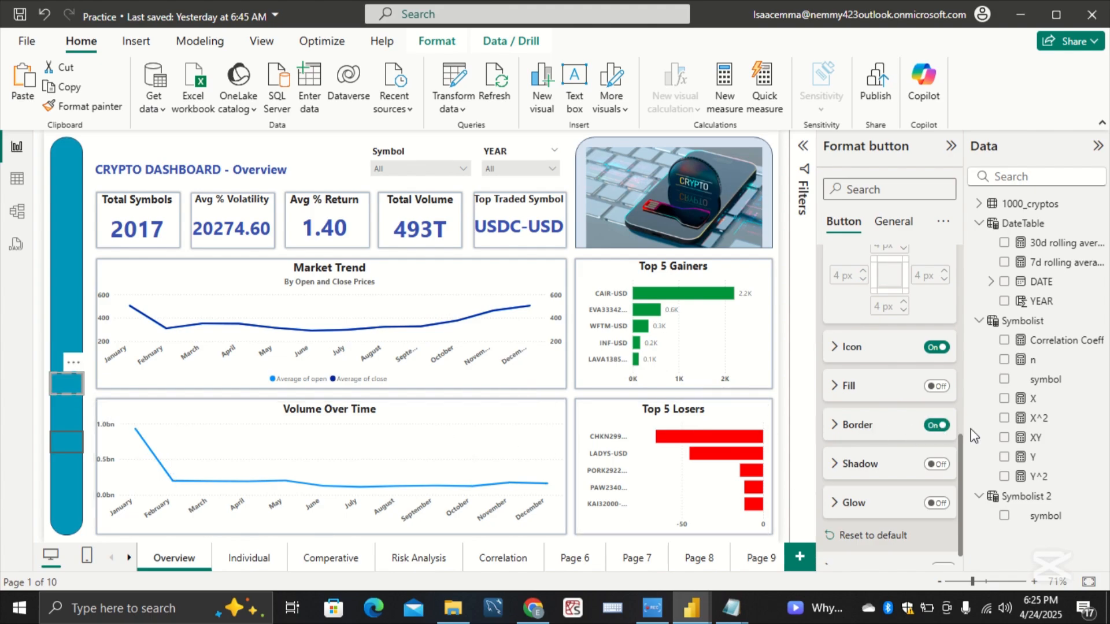
pyautogui.click(936, 426)
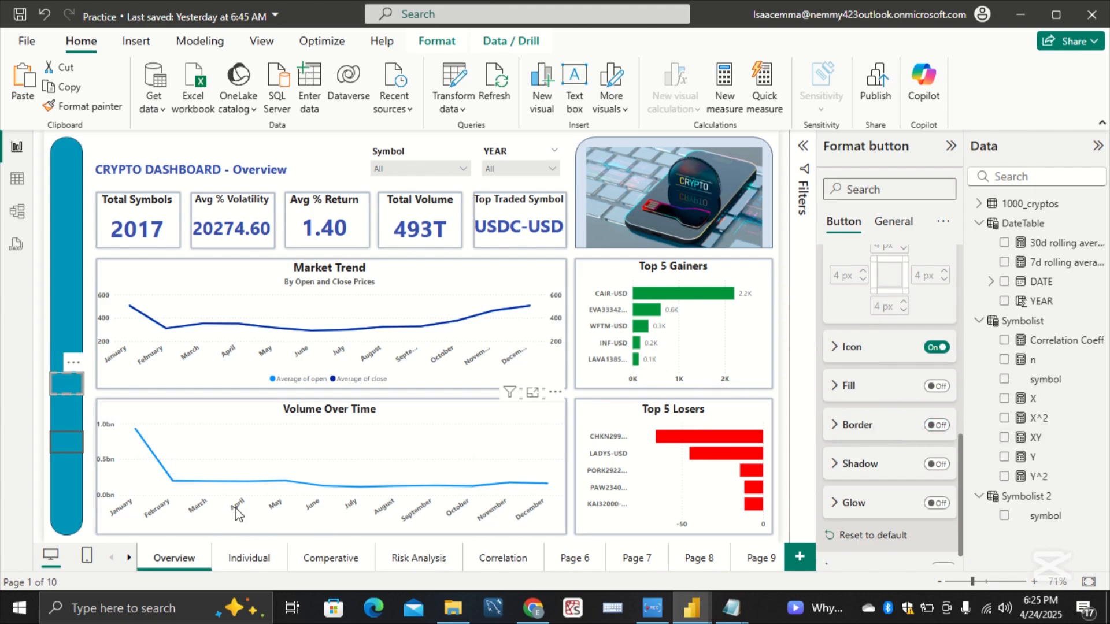
pyautogui.click(75, 436)
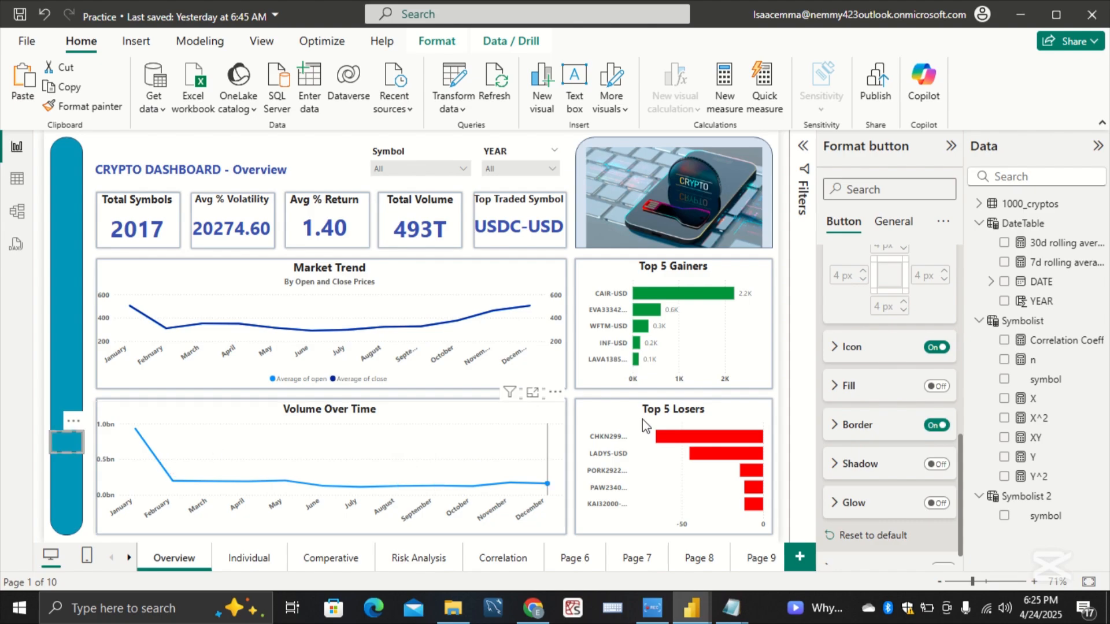
pyautogui.click(937, 425)
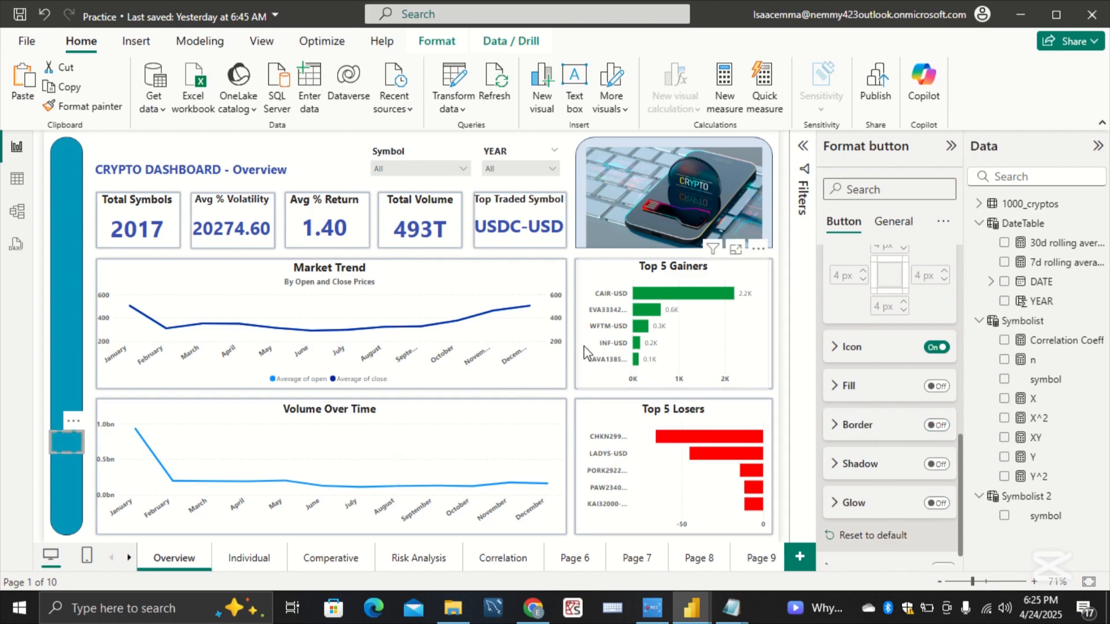
# Step: Set the topmost sidebar button's icon type to Back and center the icon horizontally, keeping its Custom placement
pyautogui.click(61, 216)
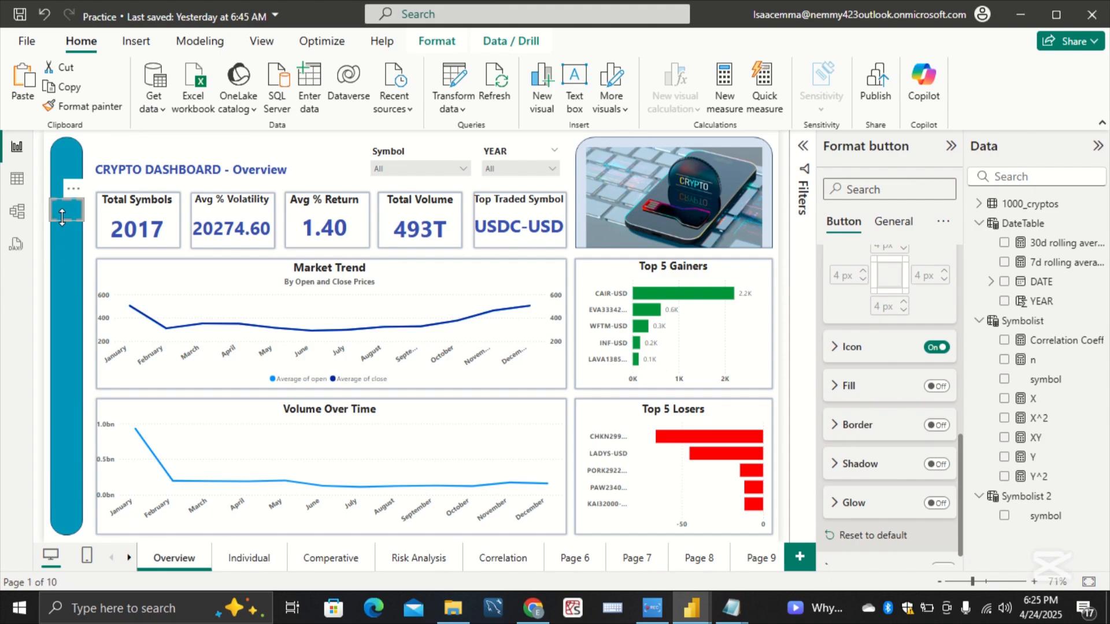
pyautogui.click(845, 348)
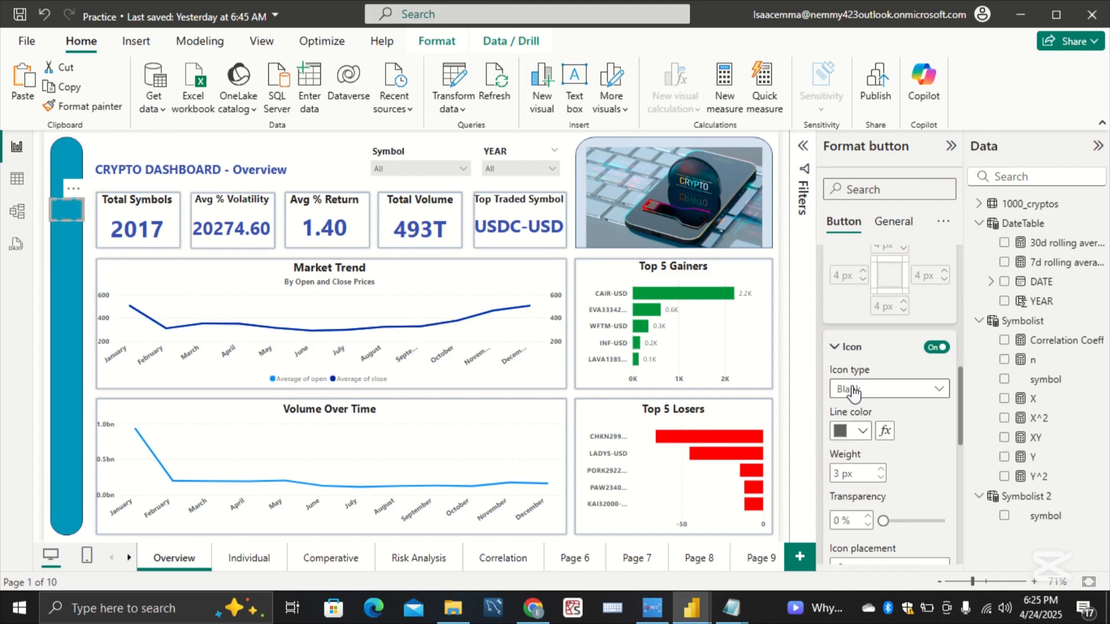
pyautogui.click(894, 393)
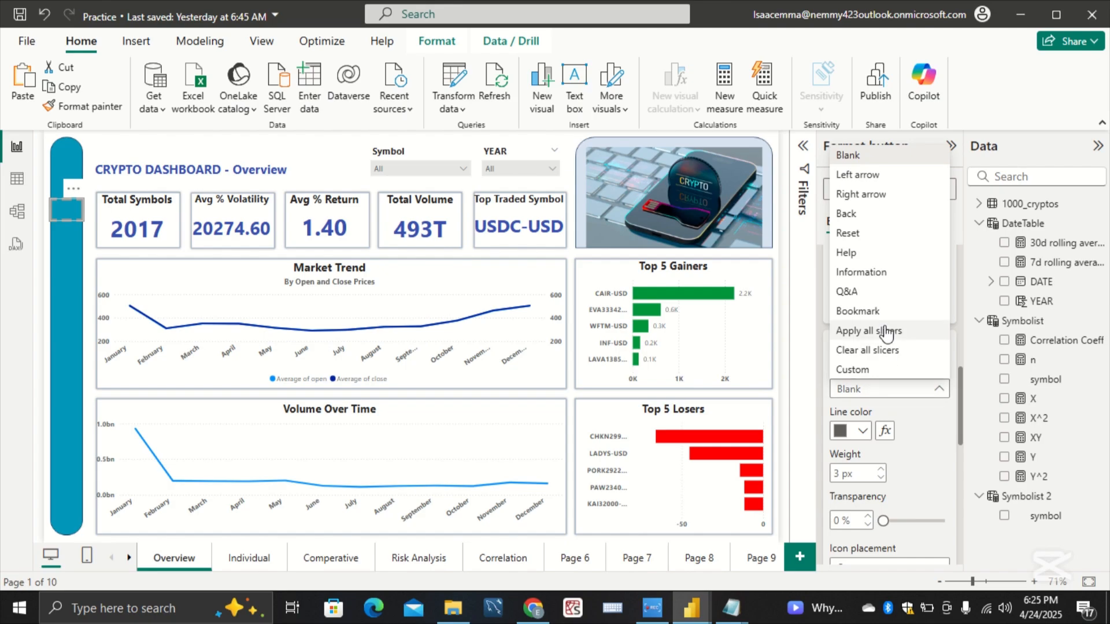
pyautogui.click(915, 214)
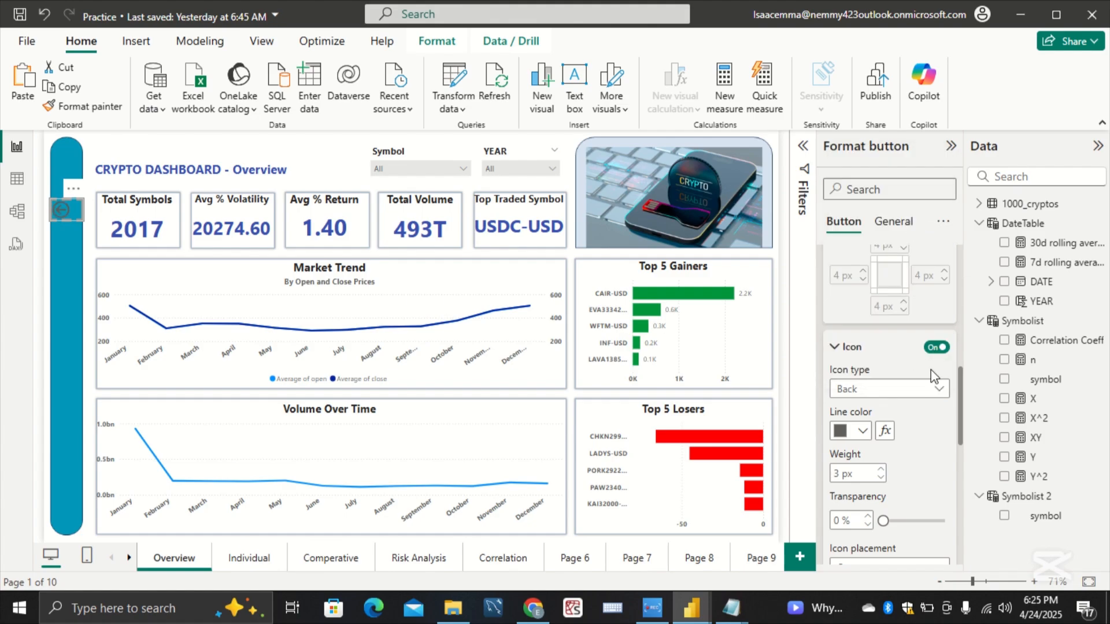
pyautogui.scroll(-2, 925, 454)
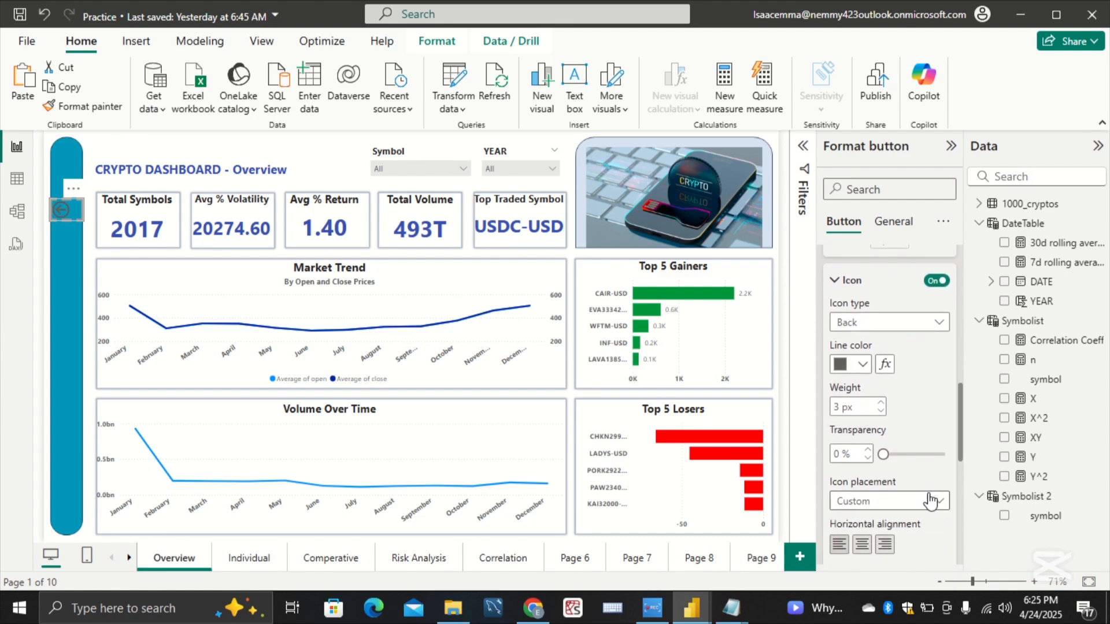
pyautogui.click(932, 503)
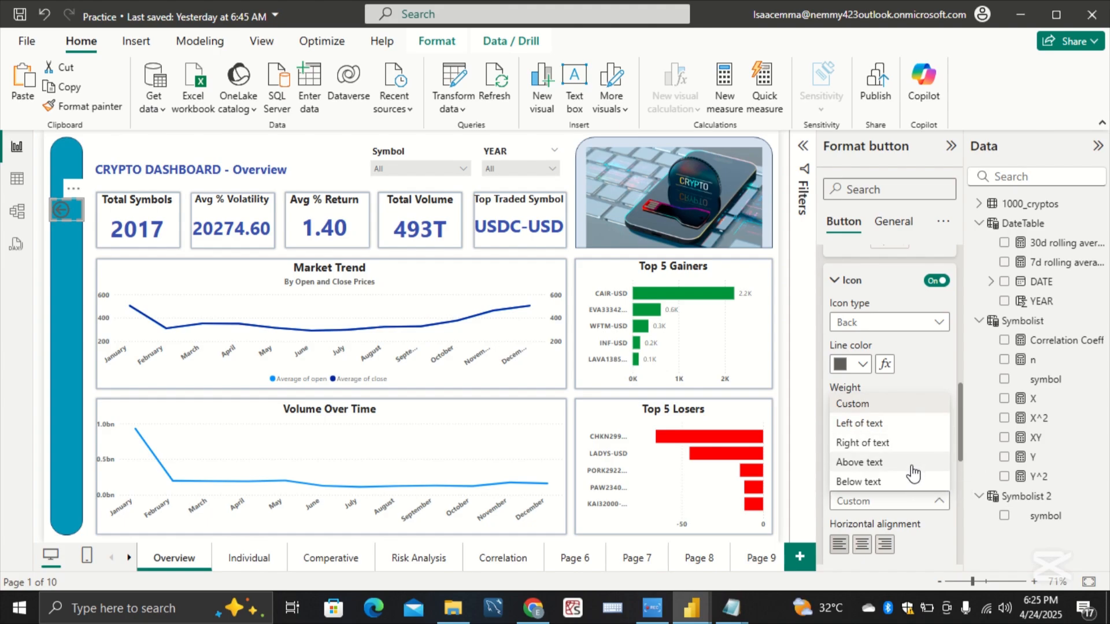
pyautogui.click(922, 533)
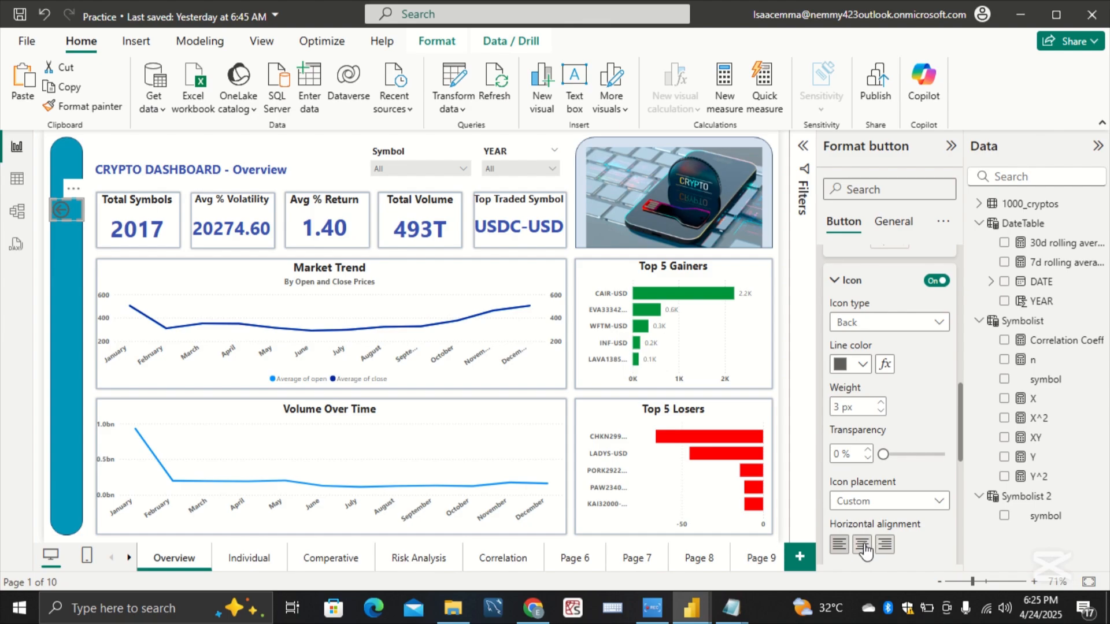
pyautogui.click(863, 545)
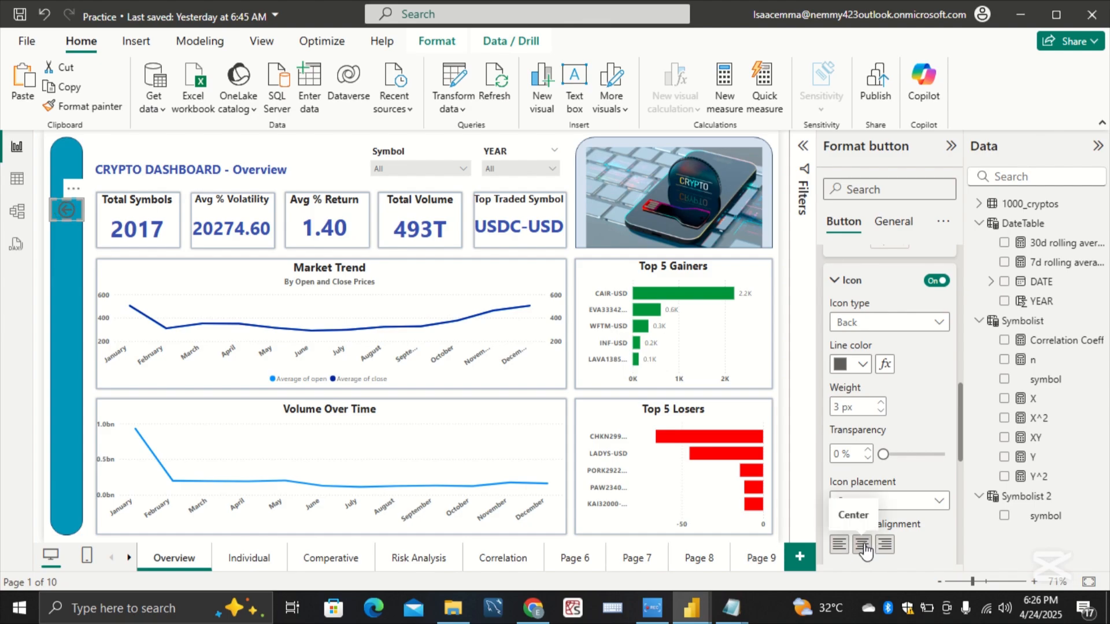
# Step: Try a 4 px line weight for the Back icon and deselect the button
pyautogui.click(880, 411)
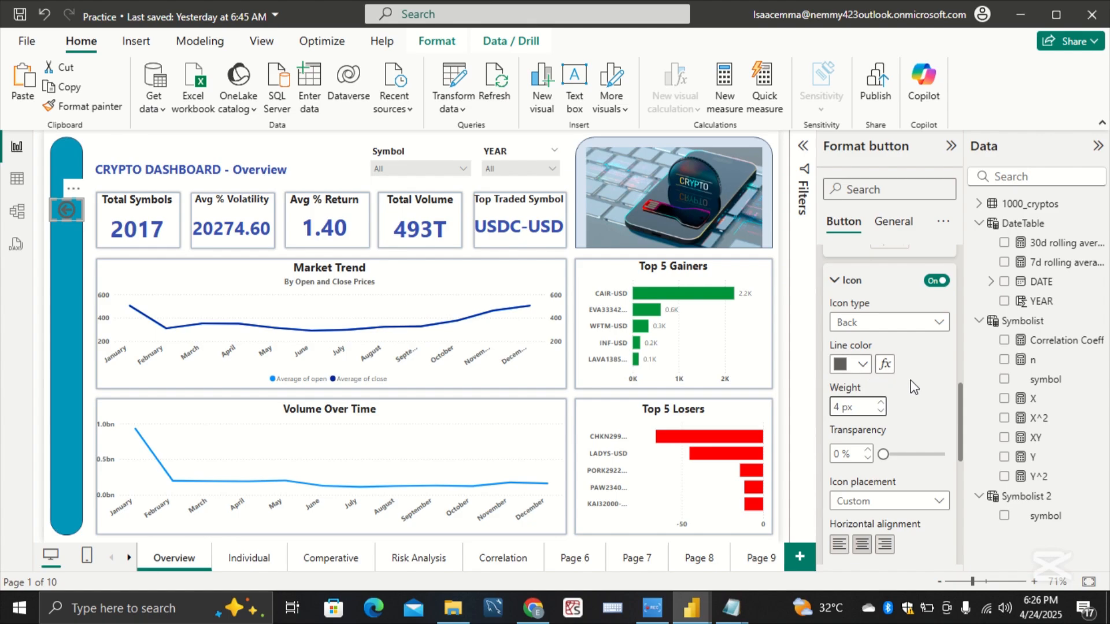
pyautogui.scroll(-2, 919, 411)
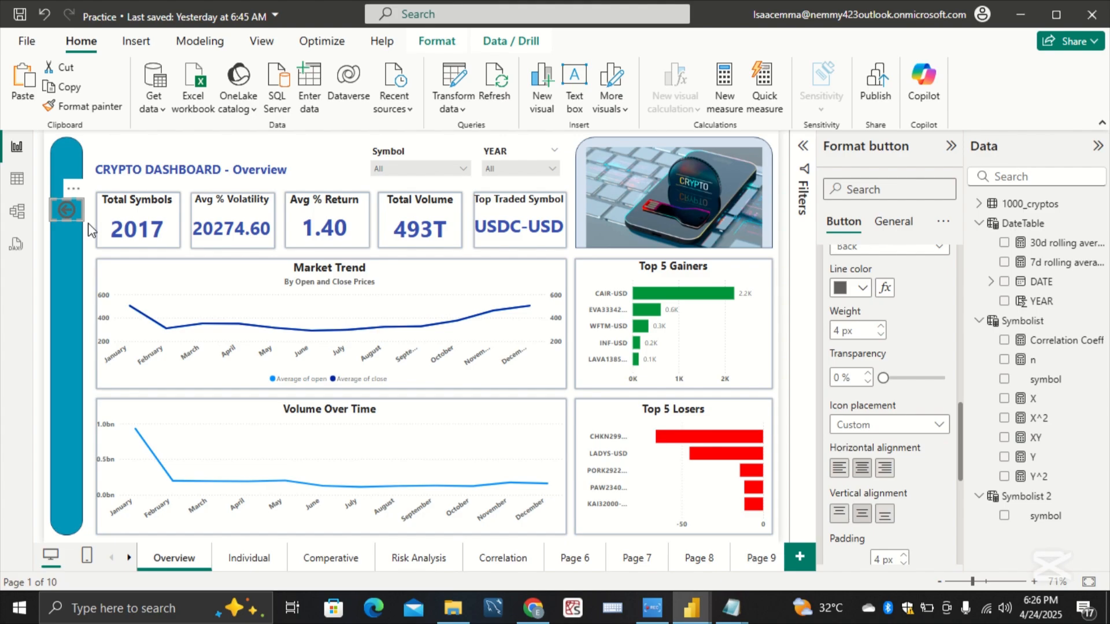
pyautogui.moveTo(80, 218); pyautogui.dragTo(74, 241)
pyautogui.click(74, 241)
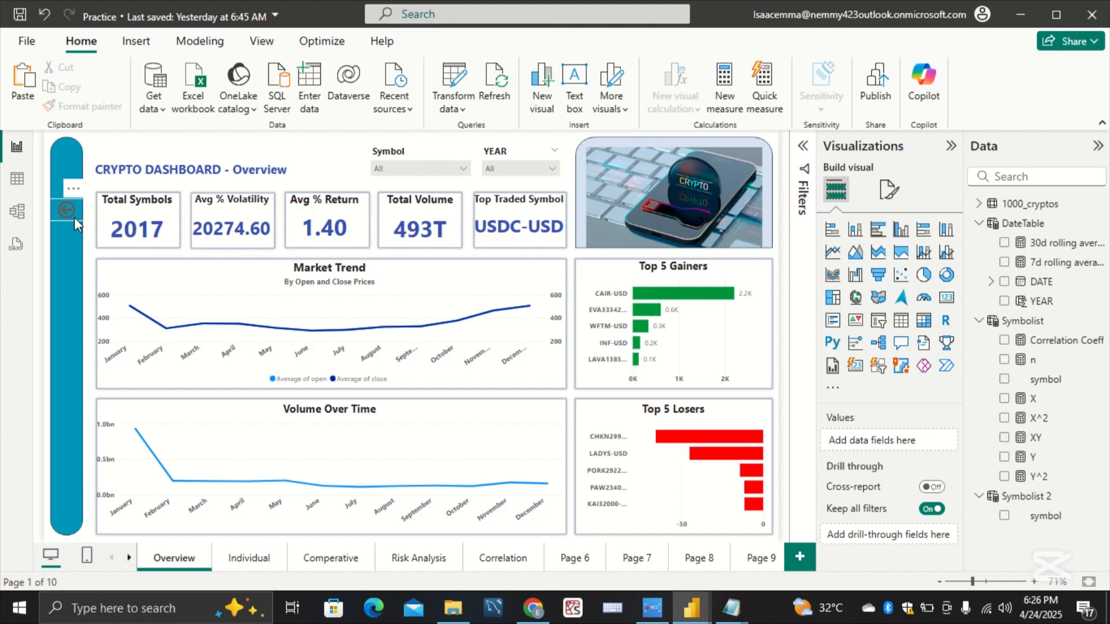
# Step: Reopen the icon style settings of the topmost Back button and set its line weight to 3 px
pyautogui.click(74, 217)
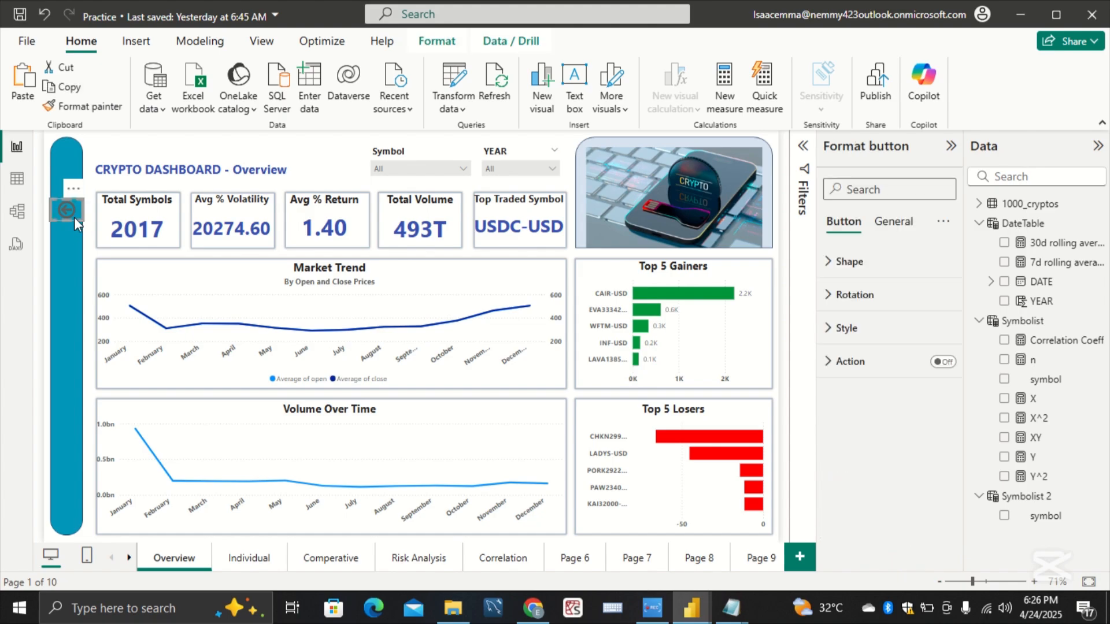
pyautogui.click(844, 324)
pyautogui.scroll(-3, 868, 453)
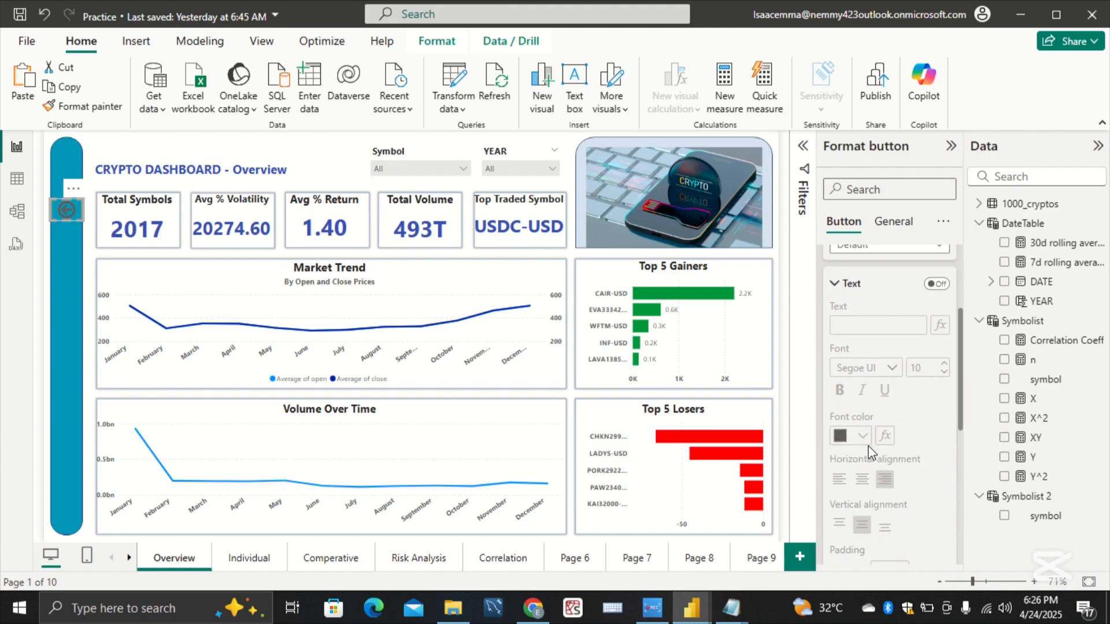
pyautogui.scroll(3, 869, 454)
pyautogui.scroll(-4, 869, 451)
pyautogui.scroll(-5, 869, 446)
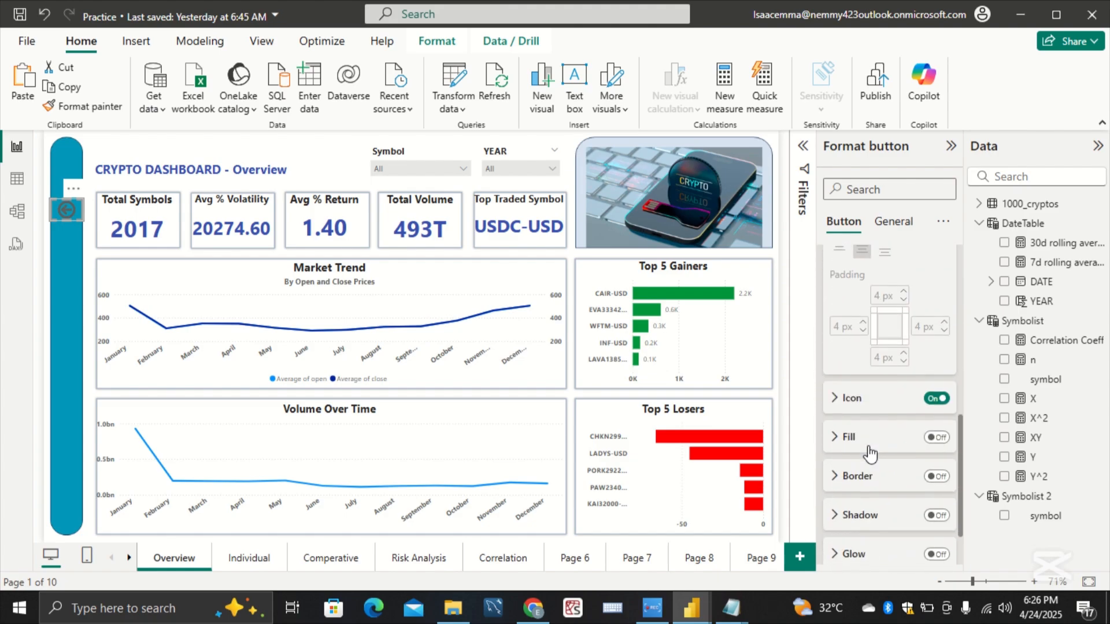
pyautogui.scroll(-2, 853, 465)
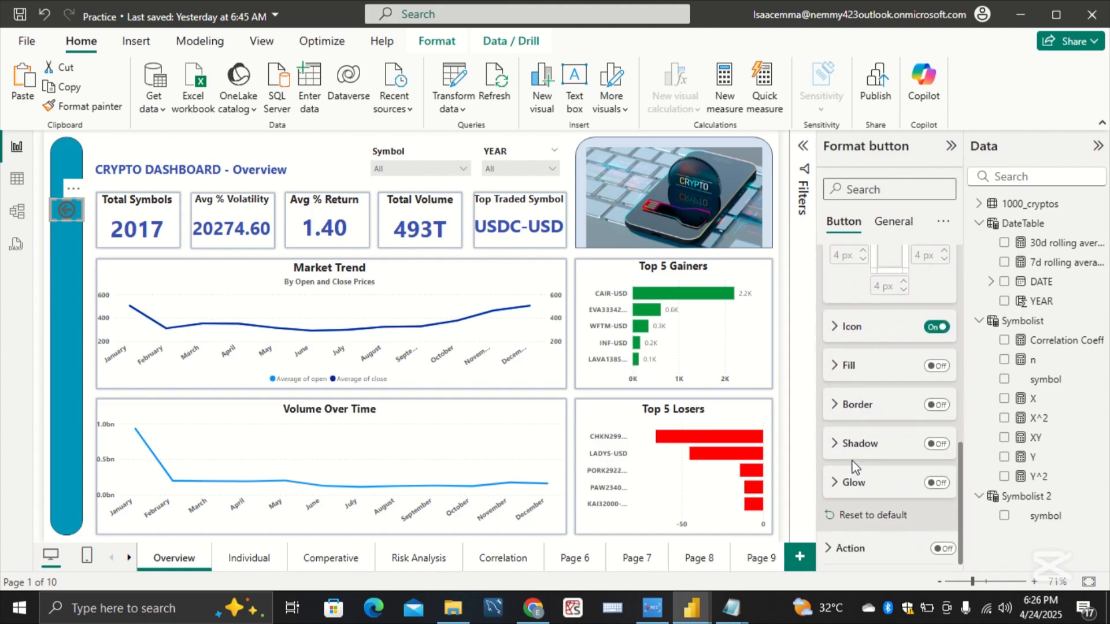
pyautogui.click(849, 326)
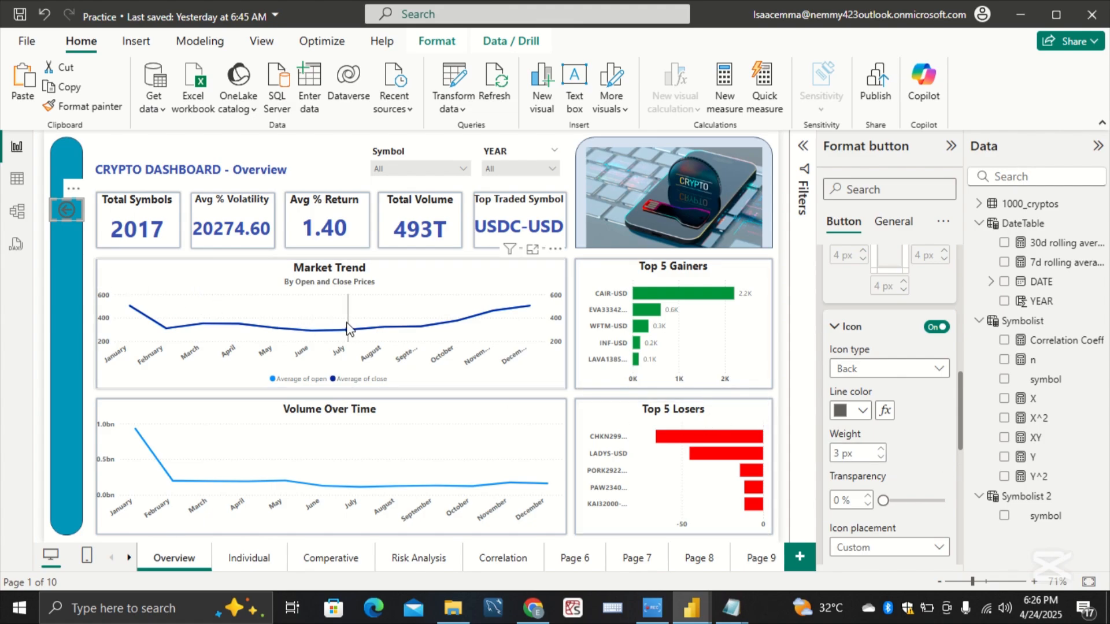
# Step: Set the second sidebar button's icon type to Information and center the icon horizontally
pyautogui.click(72, 272)
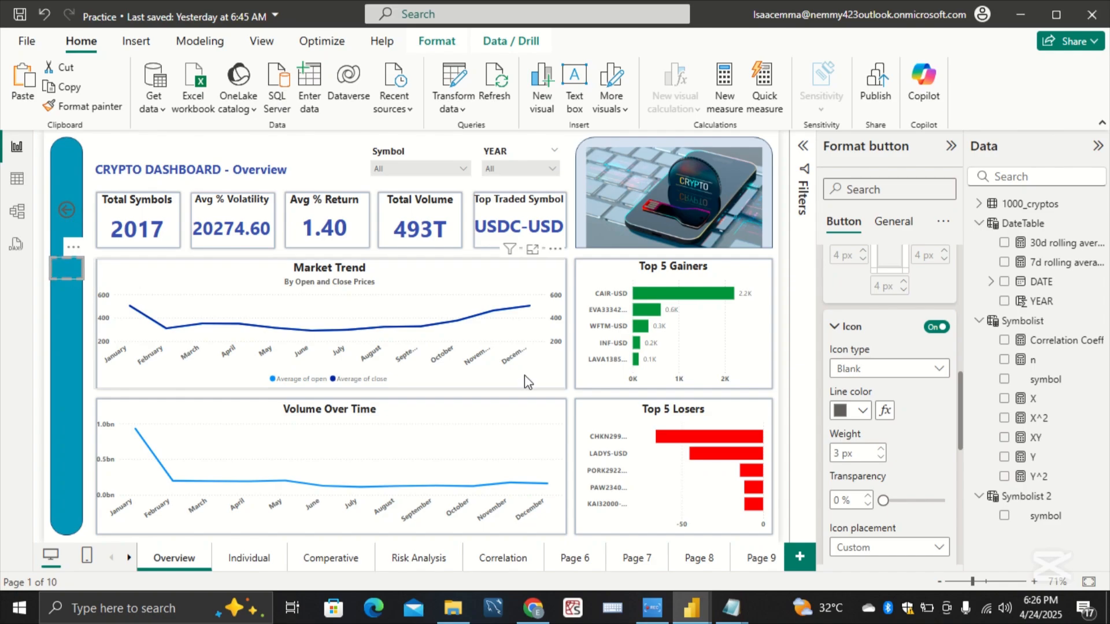
pyautogui.click(850, 369)
pyautogui.click(872, 255)
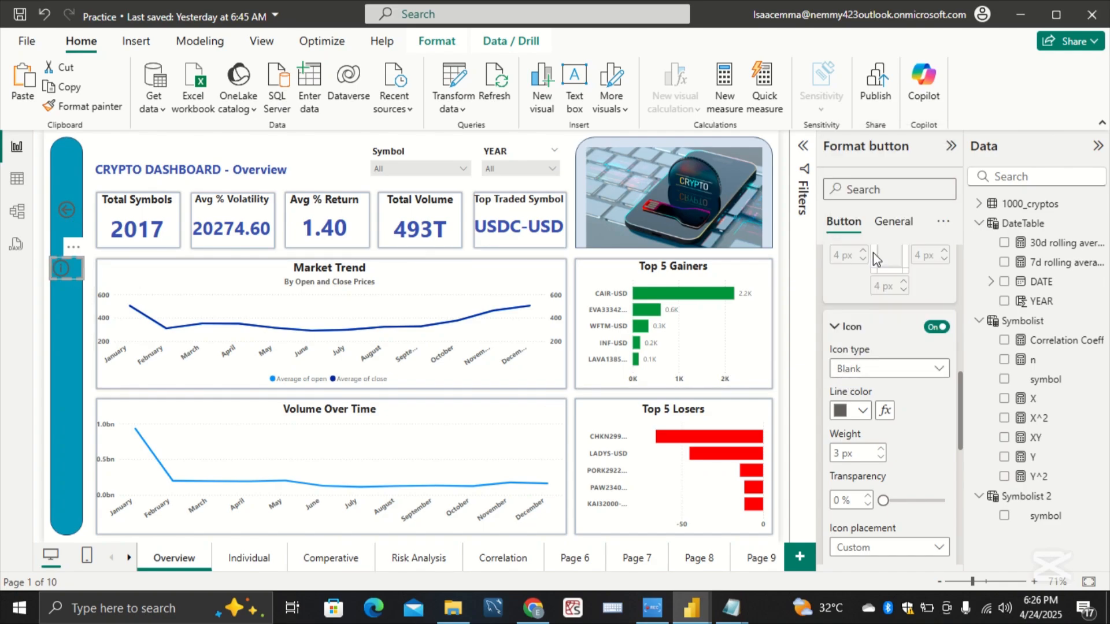
pyautogui.scroll(-2, 894, 533)
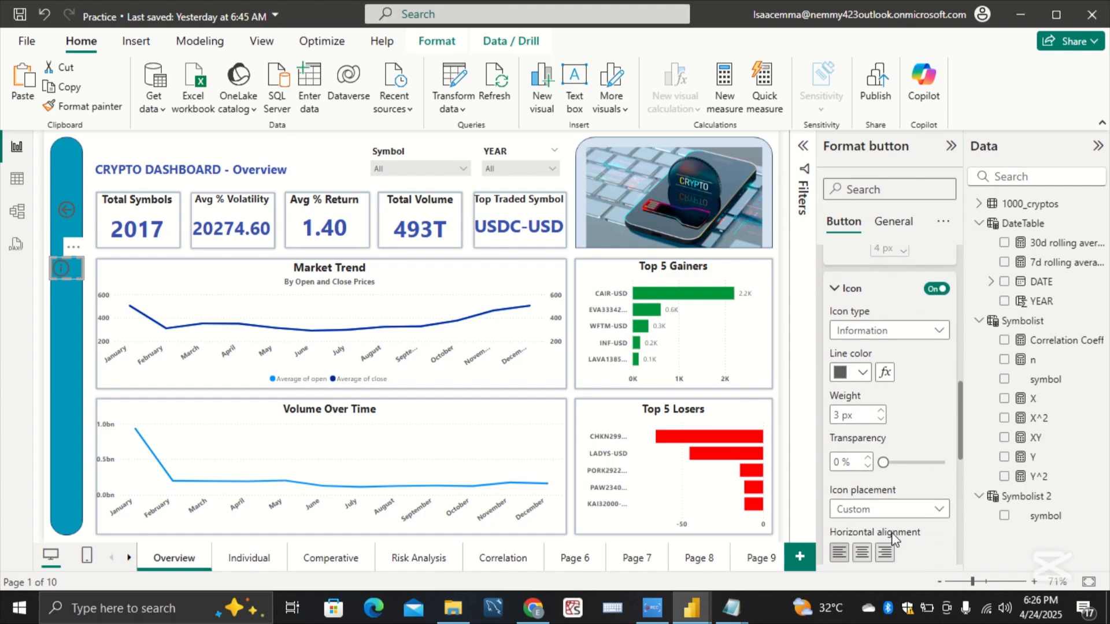
pyautogui.click(861, 483)
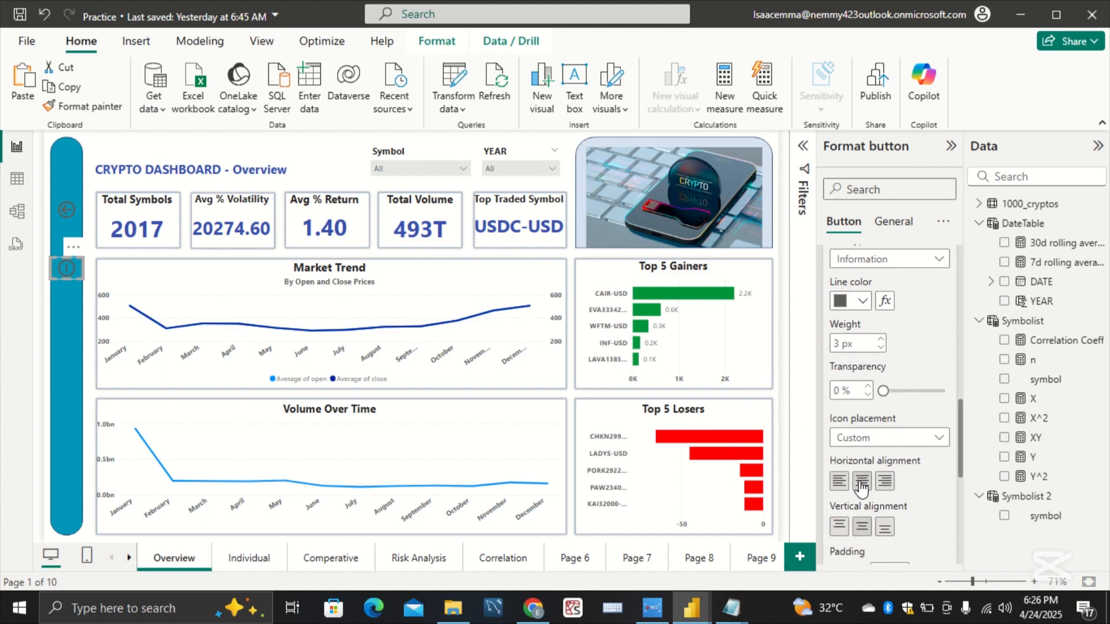
# Step: Try an icon size of 26 for the Information icon and restore the size to Auto
pyautogui.scroll(-4, 899, 523)
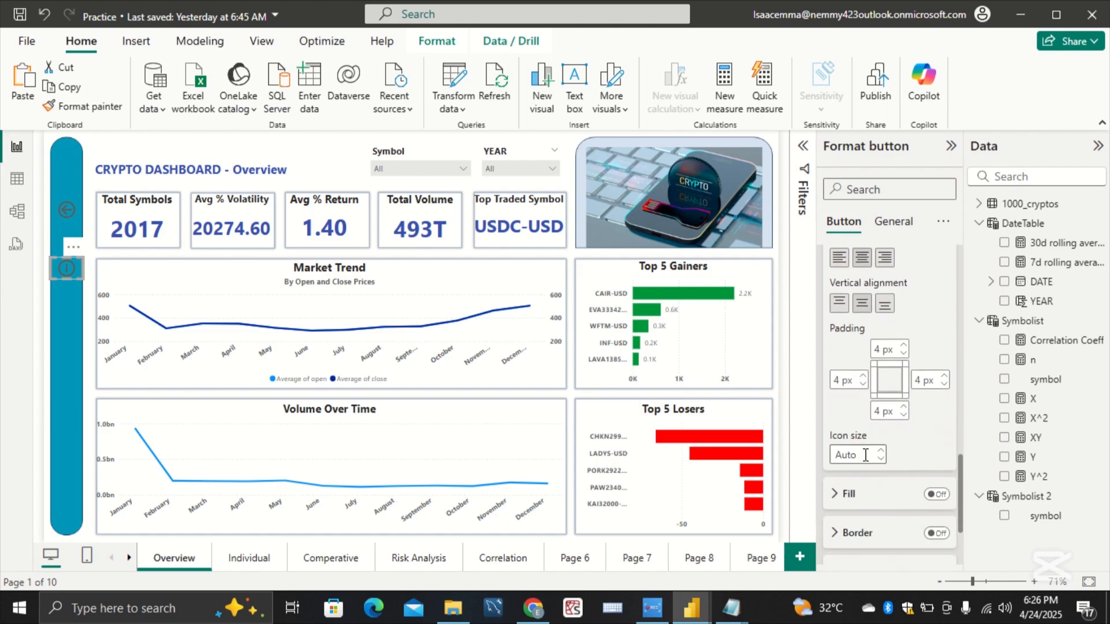
pyautogui.click(874, 454)
pyautogui.click(880, 452)
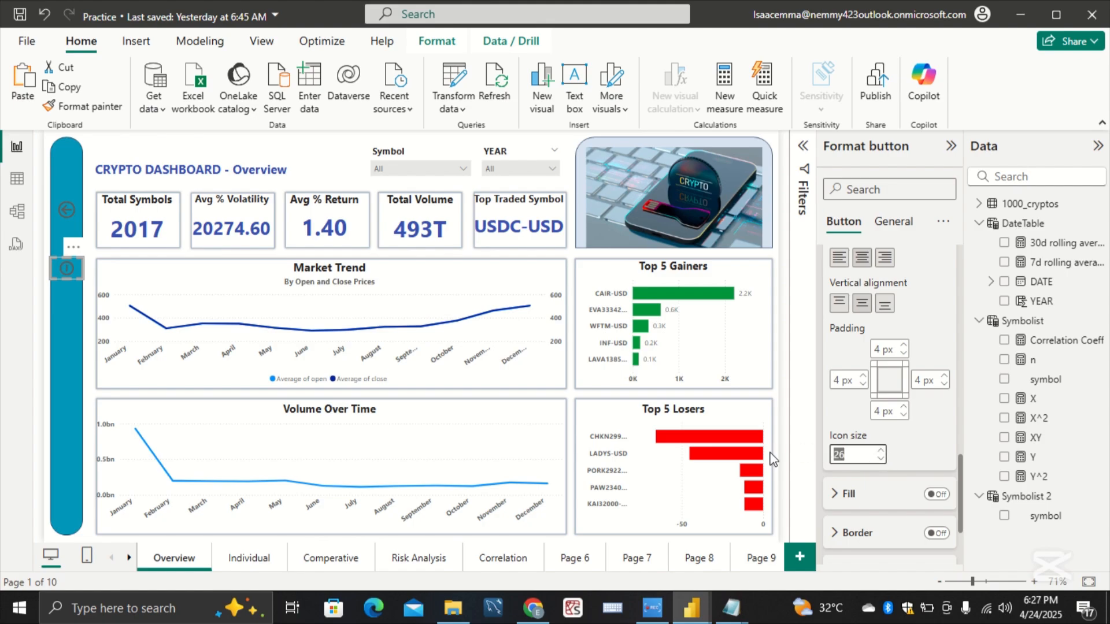
pyautogui.click(917, 457)
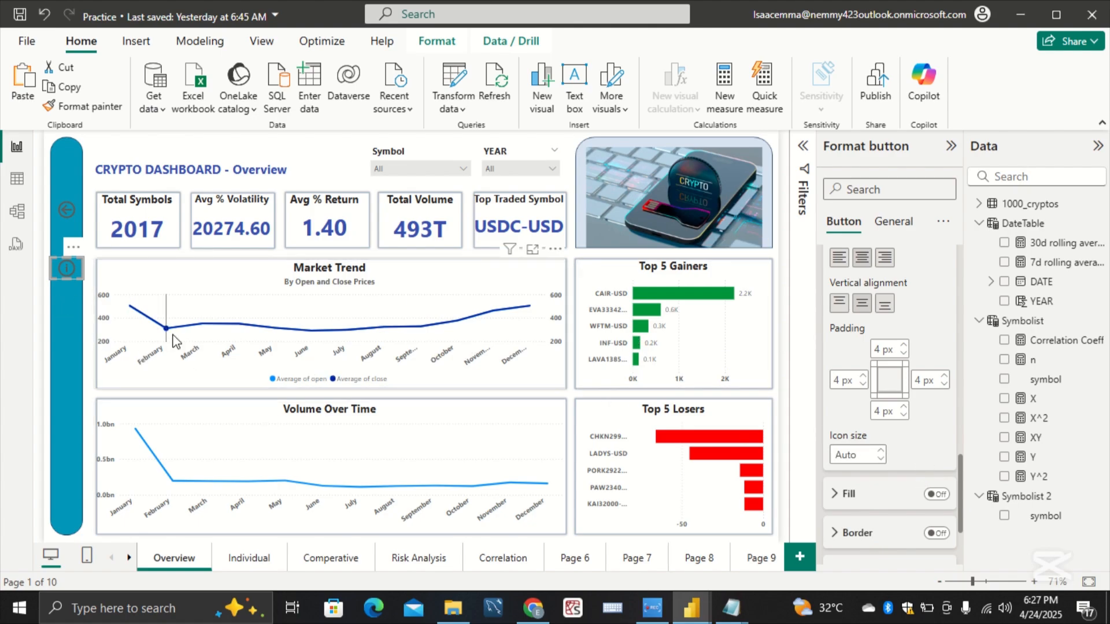
# Step: Set the third sidebar button's icon type to Reset and center the icon horizontally
pyautogui.click(66, 321)
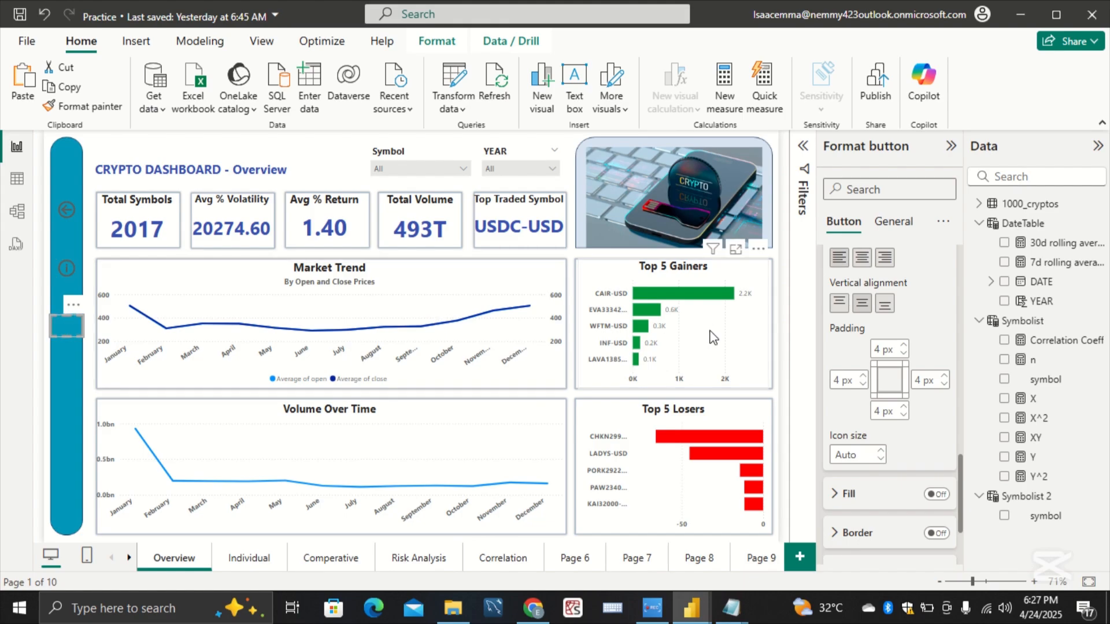
pyautogui.scroll(4, 890, 382)
pyautogui.scroll(2, 891, 383)
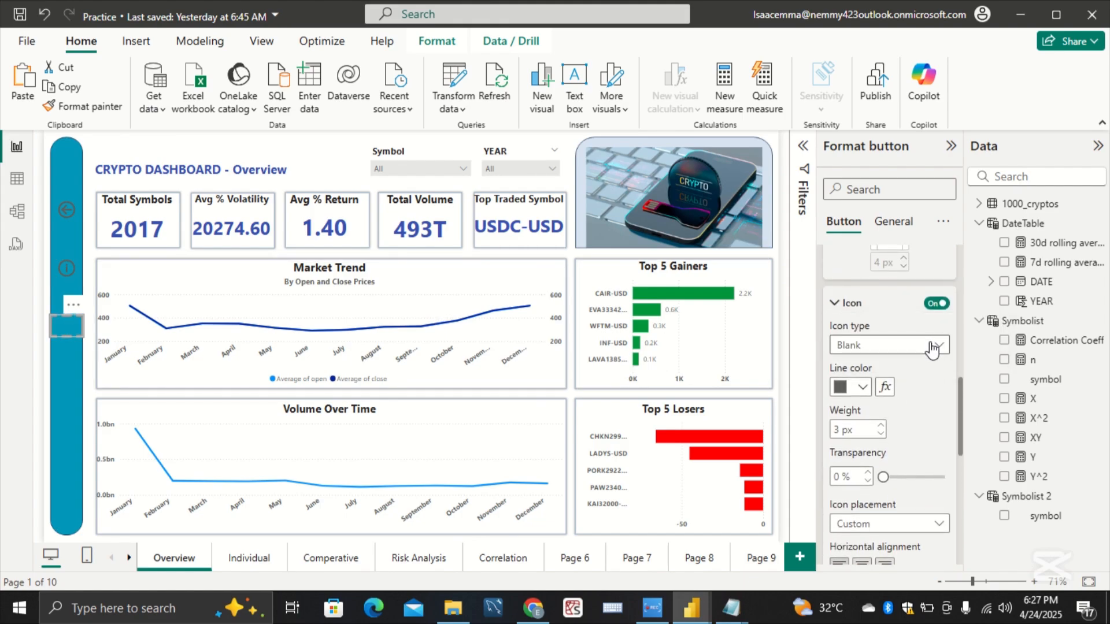
pyautogui.click(930, 347)
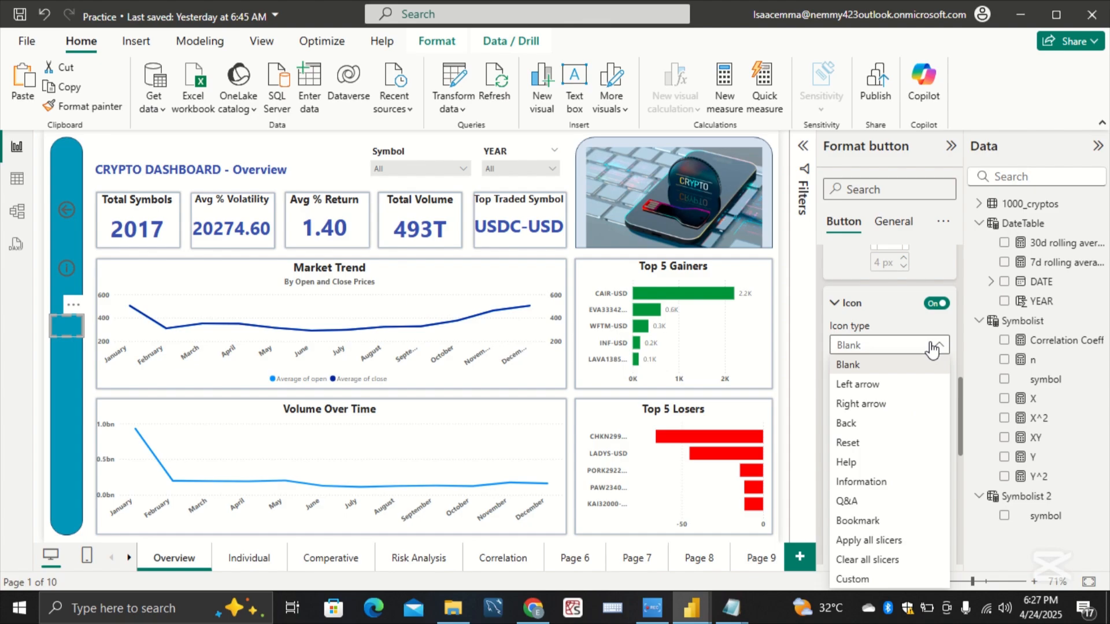
pyautogui.click(905, 448)
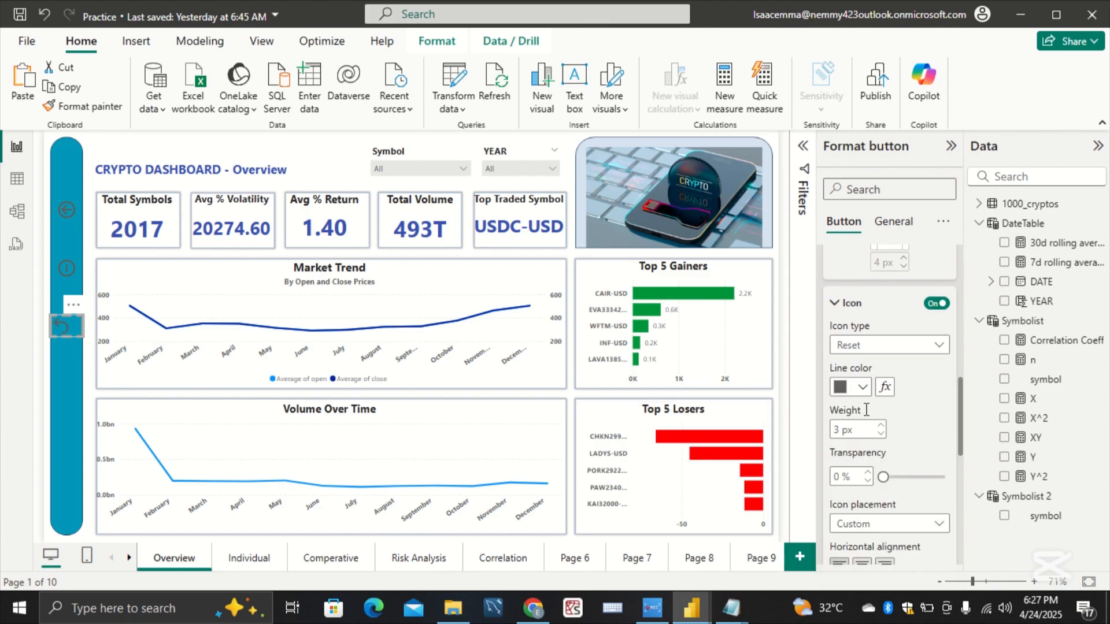
pyautogui.scroll(-1, 896, 469)
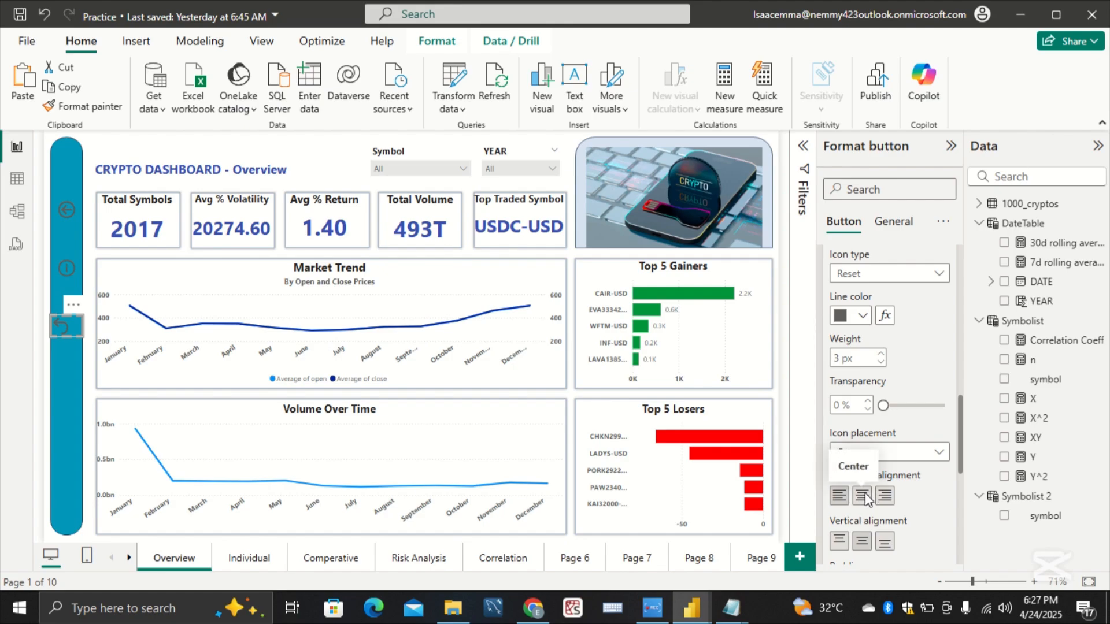
pyautogui.click(863, 495)
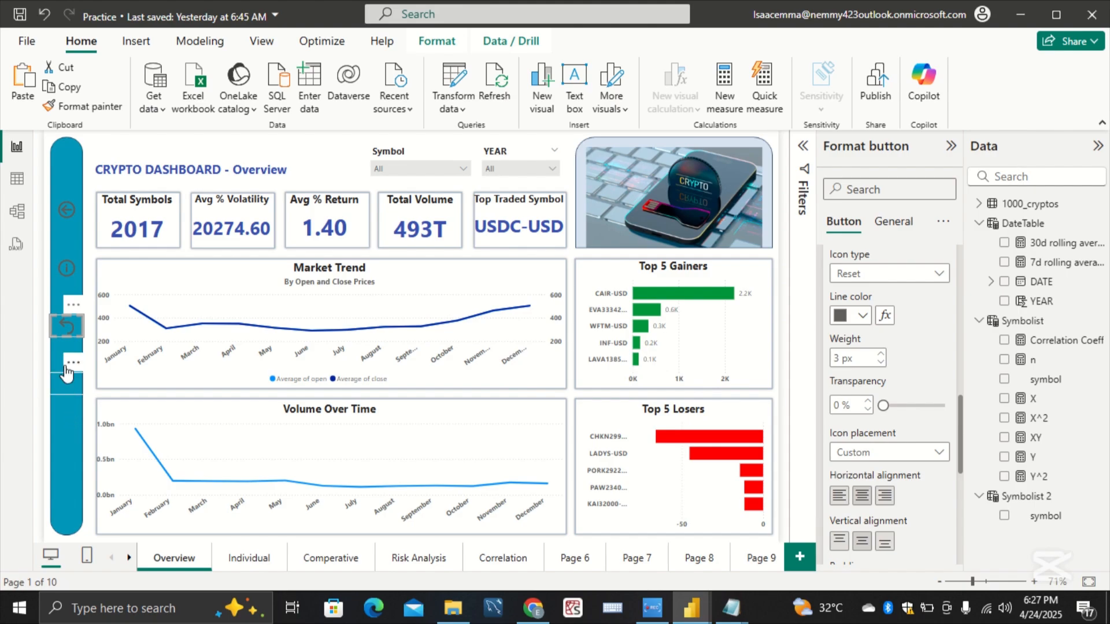
# Step: Set the fourth sidebar button's icon type to Bookmark and center the icon horizontally
pyautogui.click(68, 383)
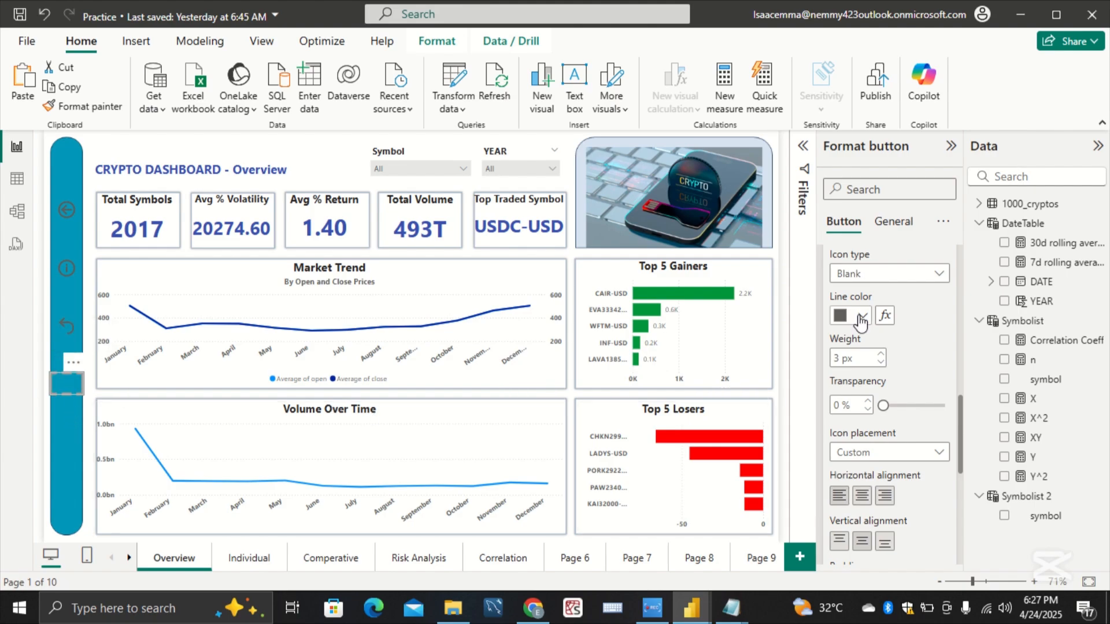
pyautogui.click(890, 273)
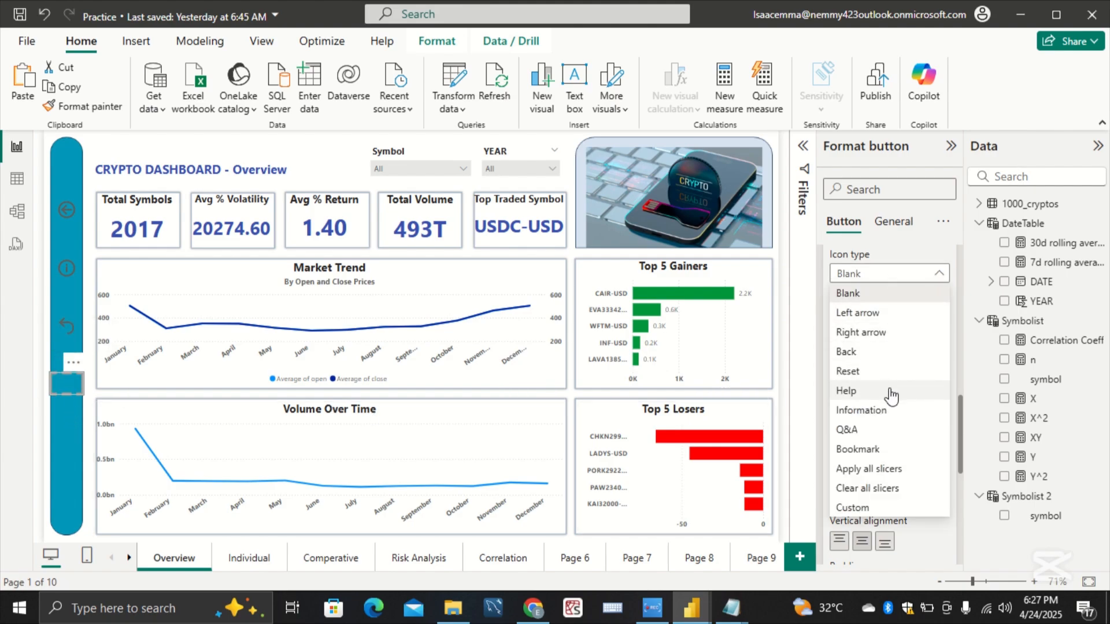
pyautogui.click(896, 454)
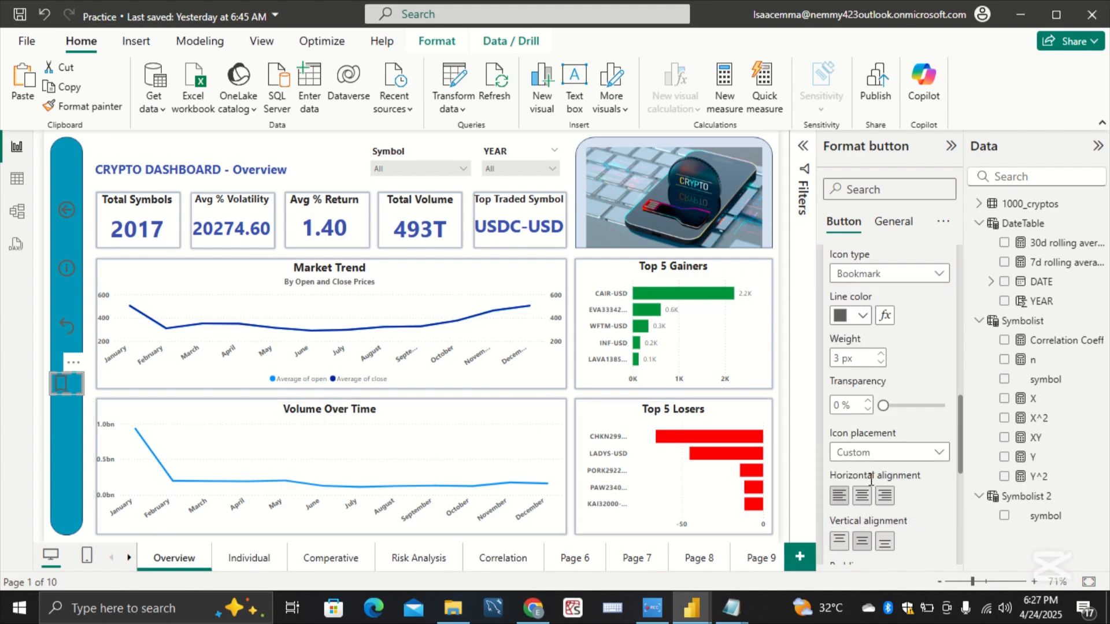
# Step: Set the fifth sidebar button's icon type to Q&A and center the icon horizontally
pyautogui.click(74, 444)
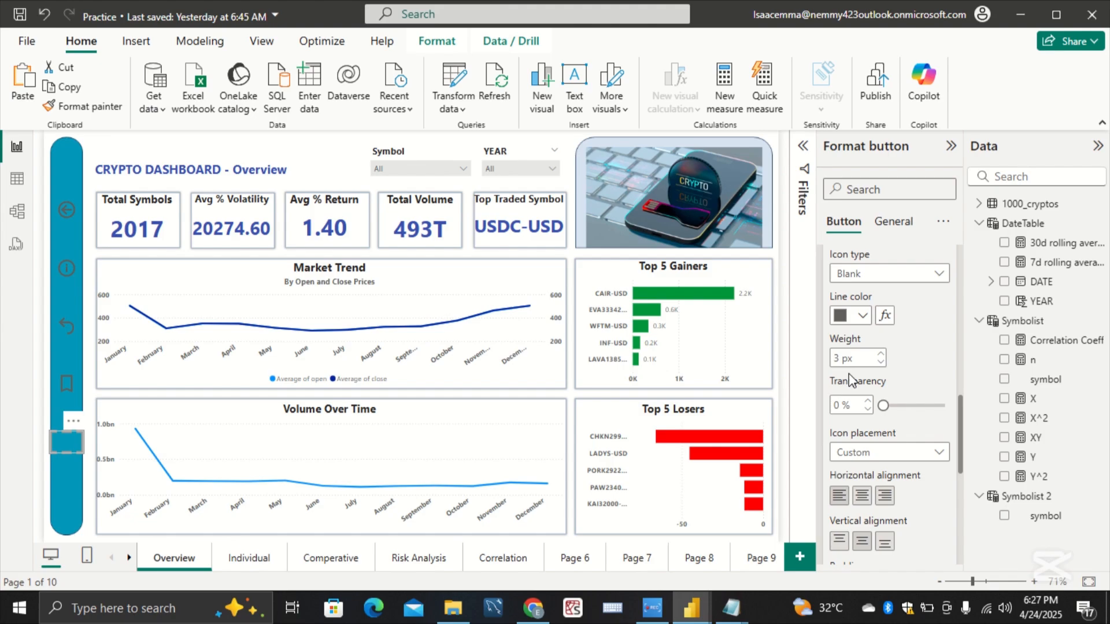
pyautogui.click(906, 284)
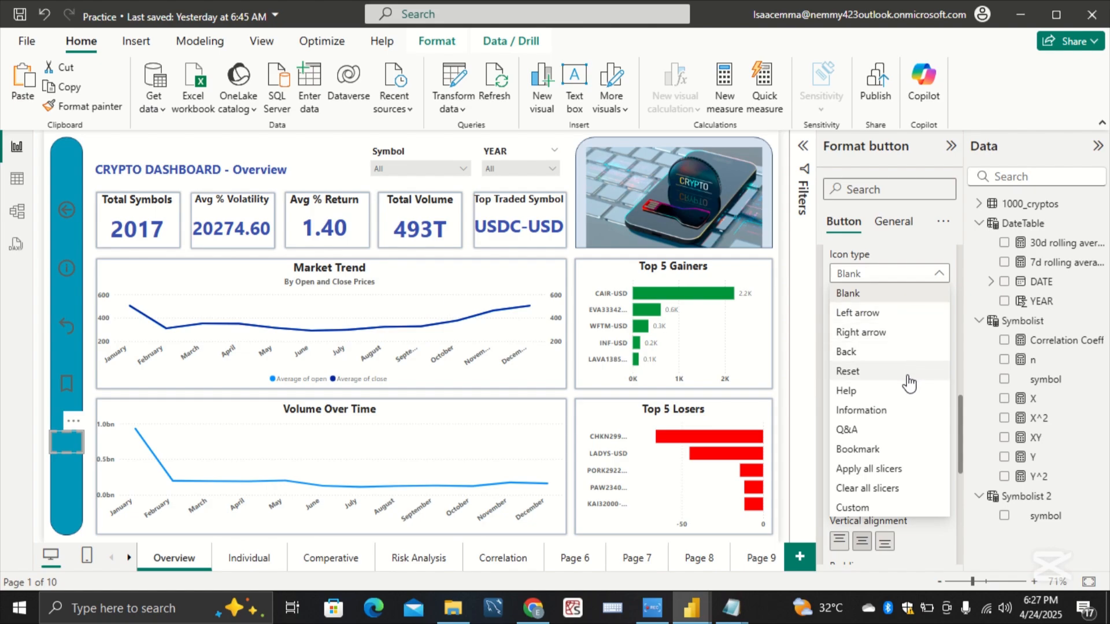
pyautogui.click(912, 433)
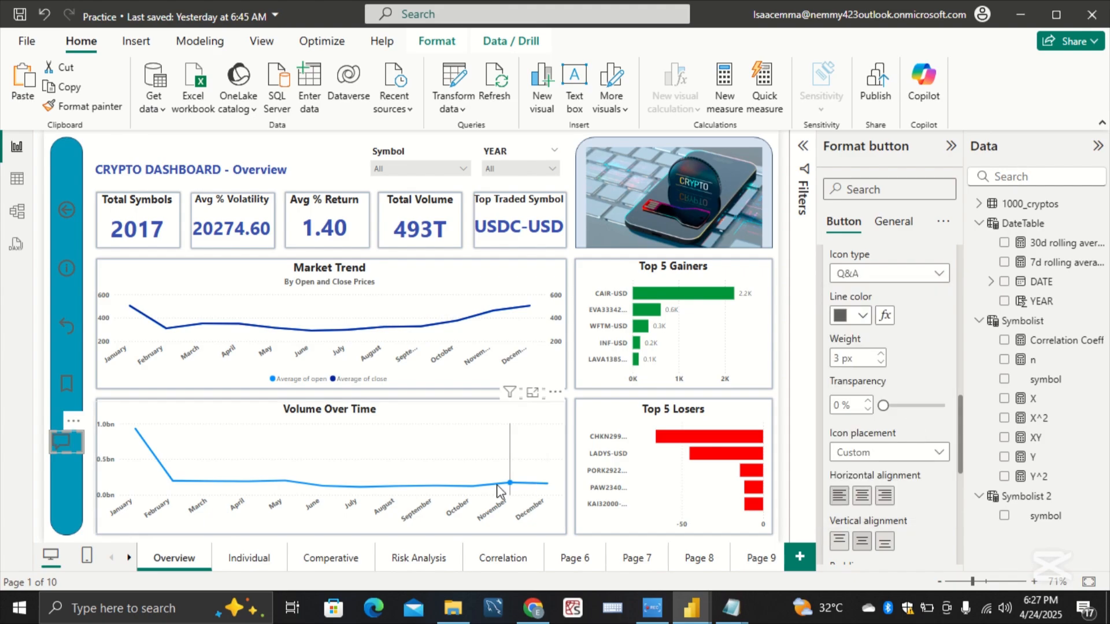
pyautogui.click(861, 495)
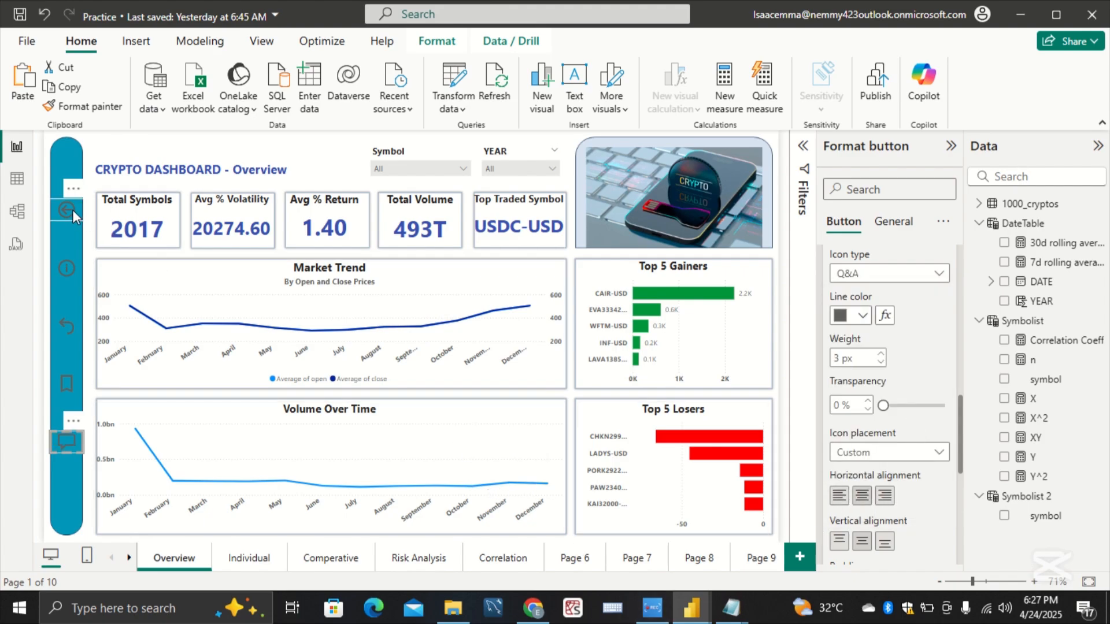
# Step: Move the five sidebar buttons upward and closer together, keeping their order from Back down to Q&A
pyautogui.moveTo(72, 209); pyautogui.dragTo(72, 193)
pyautogui.moveTo(81, 270); pyautogui.dragTo(79, 245)
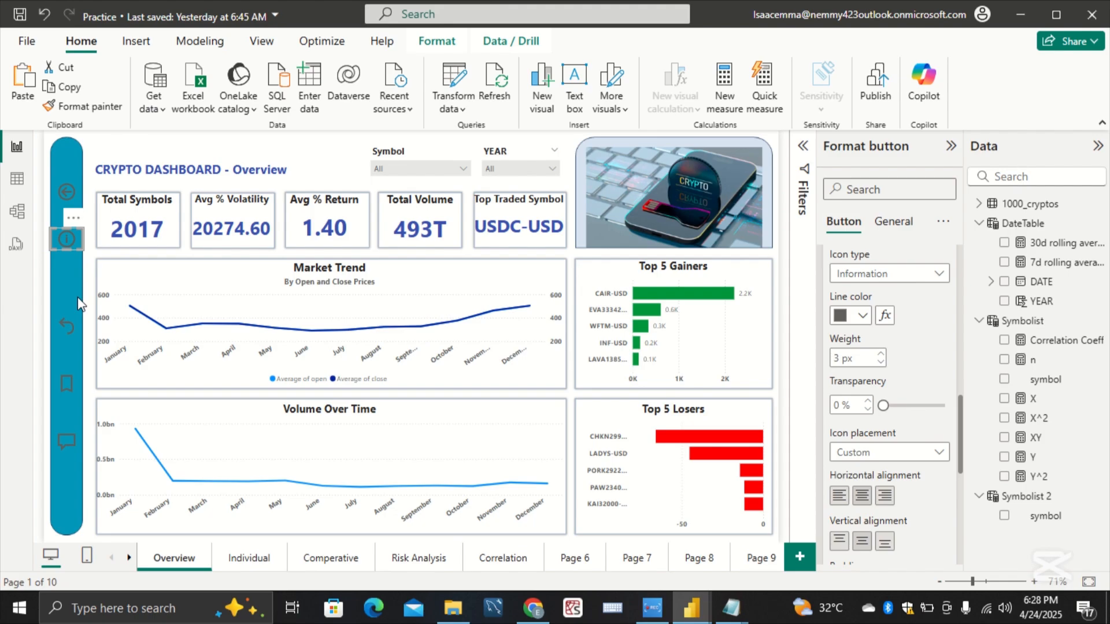
pyautogui.moveTo(75, 320); pyautogui.dragTo(74, 286)
pyautogui.moveTo(76, 376); pyautogui.dragTo(74, 334)
pyautogui.moveTo(77, 435); pyautogui.dragTo(75, 374)
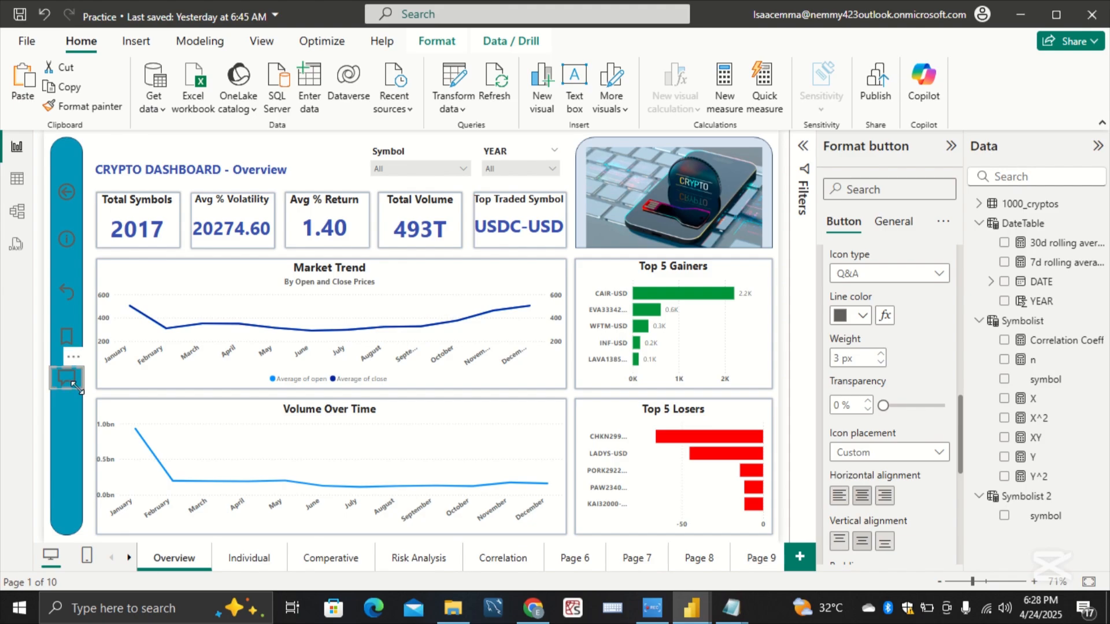
pyautogui.moveTo(74, 380); pyautogui.dragTo(74, 390)
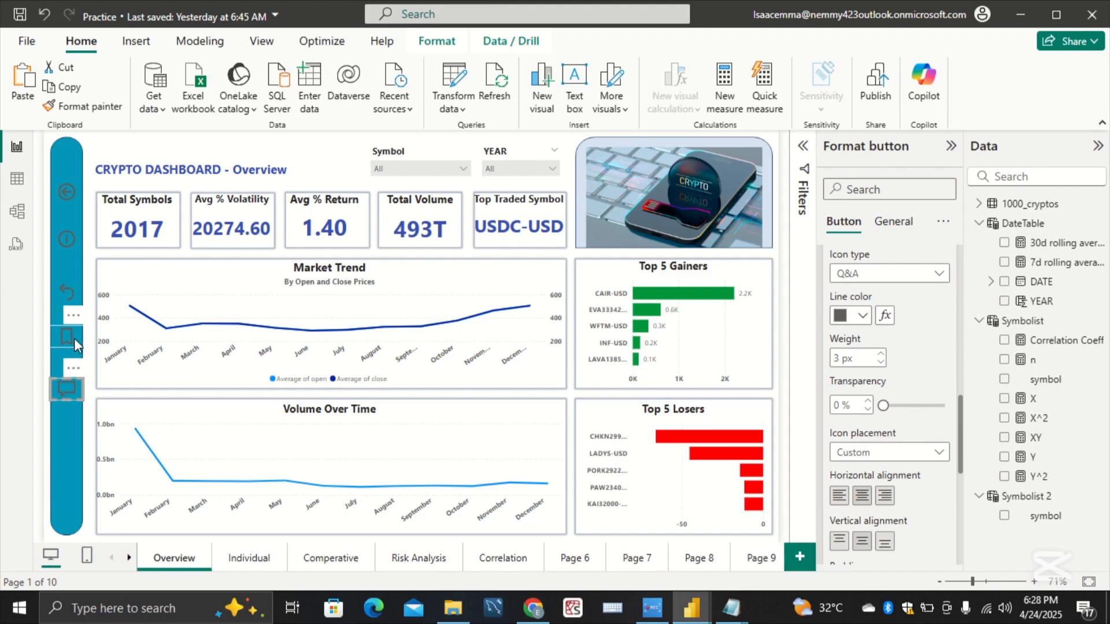
# Step: Distribute all five sidebar buttons vertically and clear the selection
pyautogui.keyDown('ctrl'); pyautogui.click(69, 338); pyautogui.keyUp('ctrl')
pyautogui.keyDown('ctrl'); pyautogui.click(70, 289); pyautogui.keyUp('ctrl')
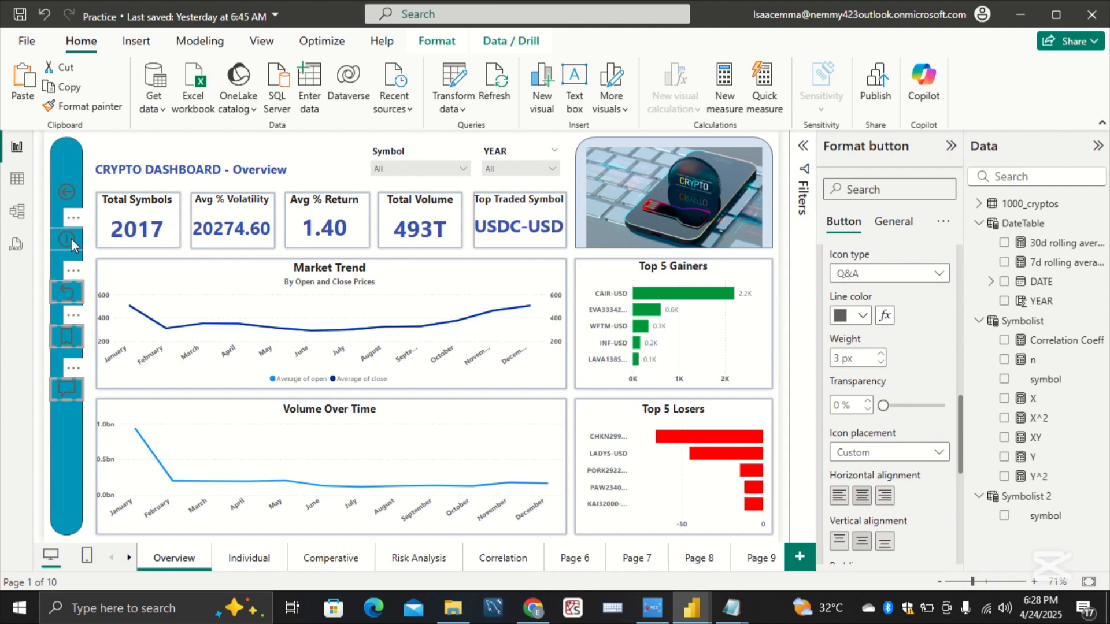
pyautogui.keyDown('ctrl'); pyautogui.click(71, 238); pyautogui.keyUp('ctrl')
pyautogui.keyDown('ctrl'); pyautogui.click(68, 194); pyautogui.keyUp('ctrl')
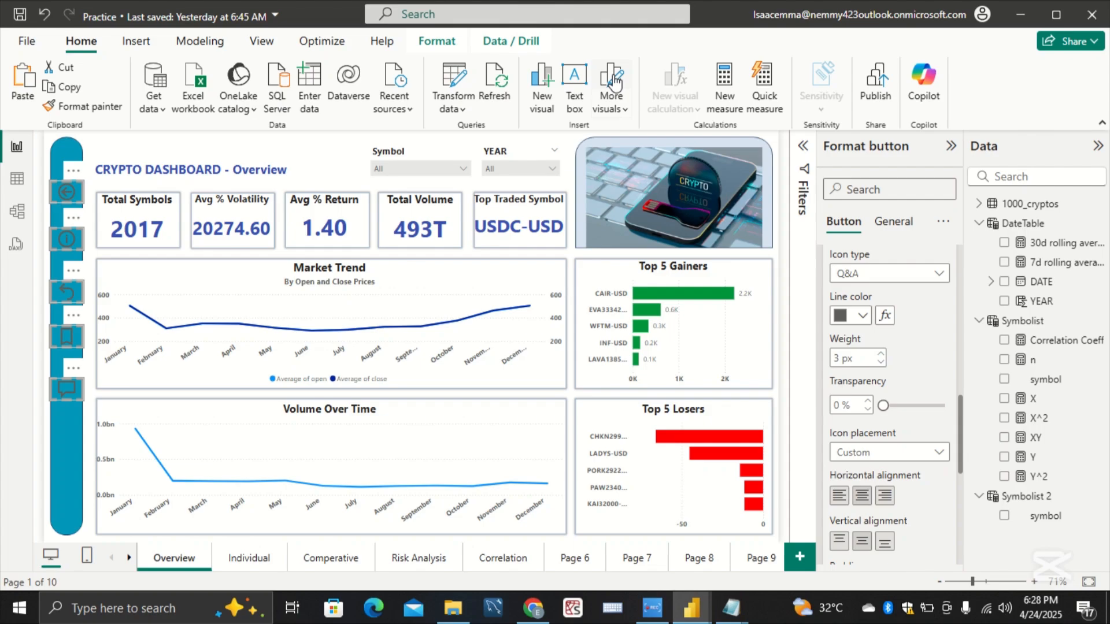
pyautogui.click(437, 42)
pyautogui.click(360, 107)
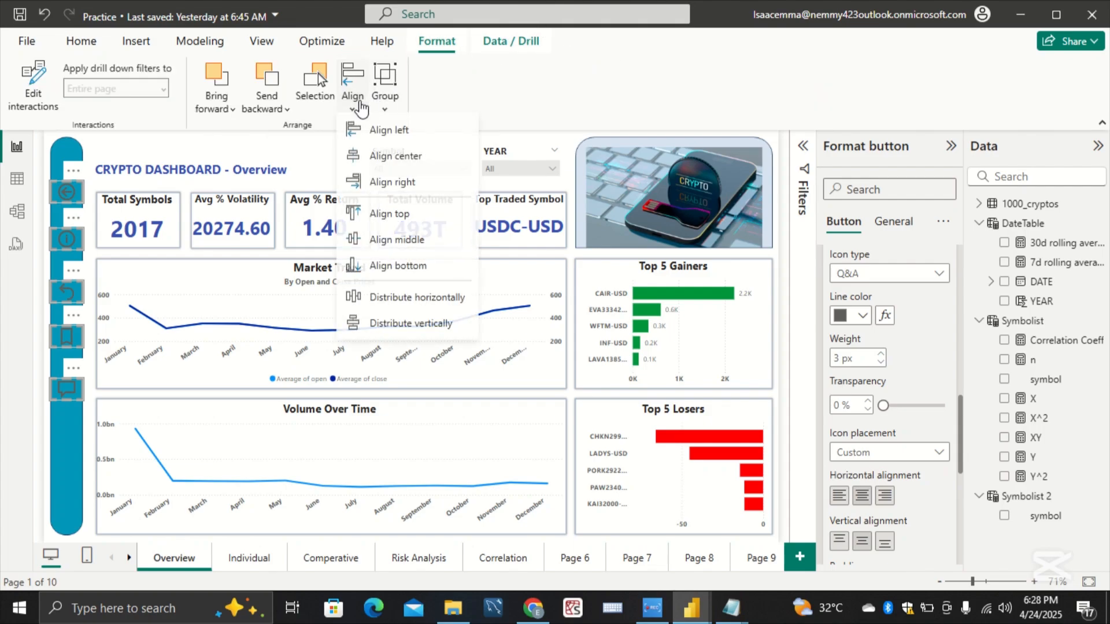
pyautogui.click(456, 333)
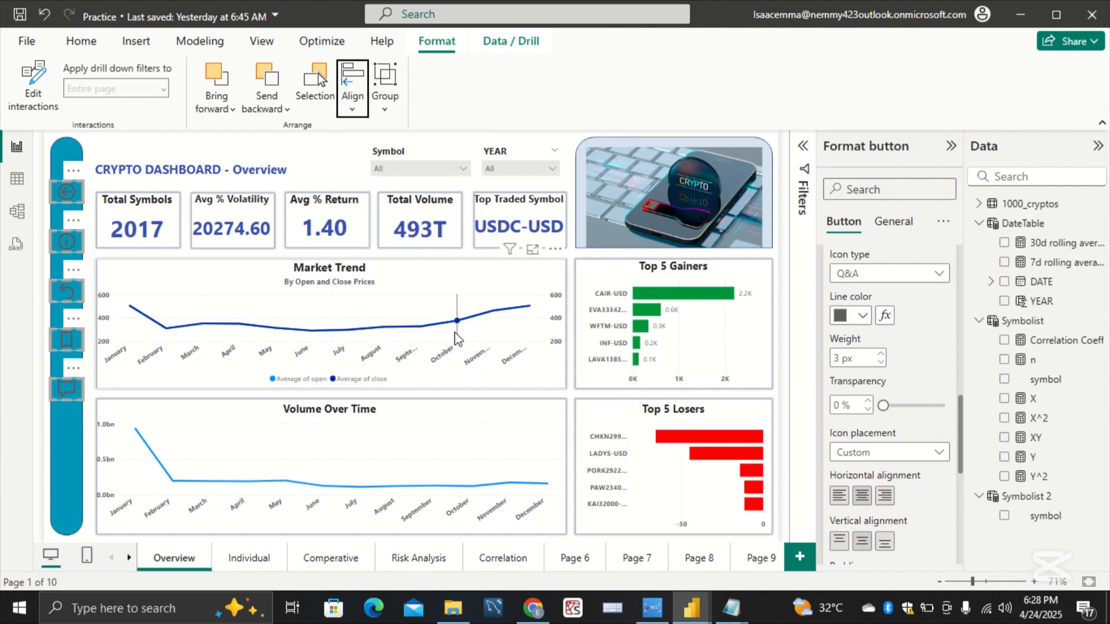
pyautogui.click(54, 463)
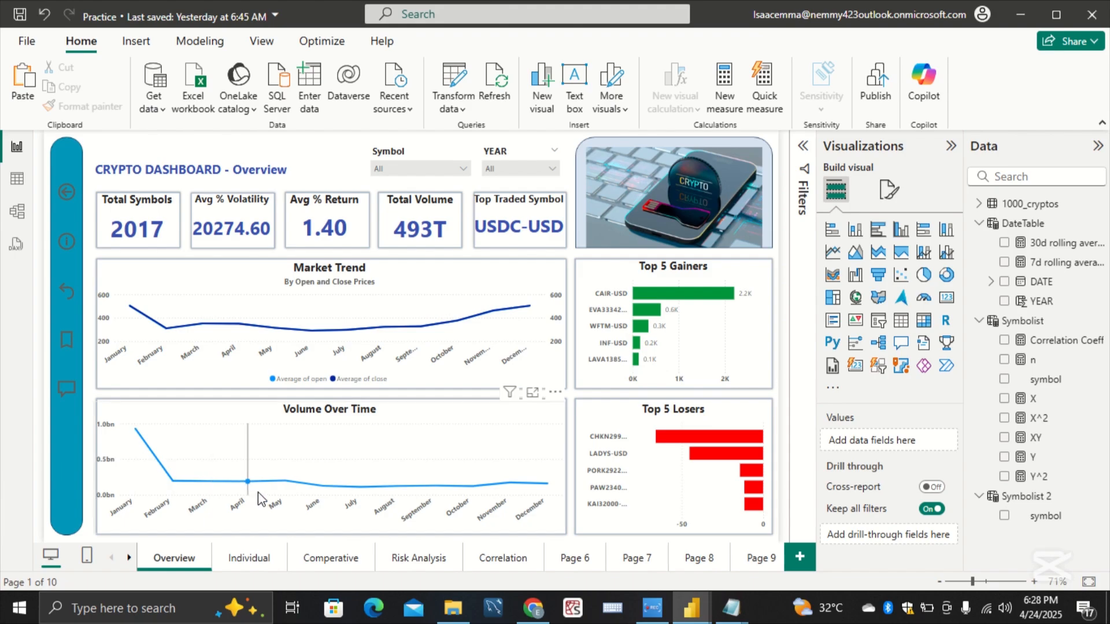
# Step: Turn on data labels for the Top 5 Losers chart, set their position to Outside end, and deselect the chart
pyautogui.moveTo(257, 492)
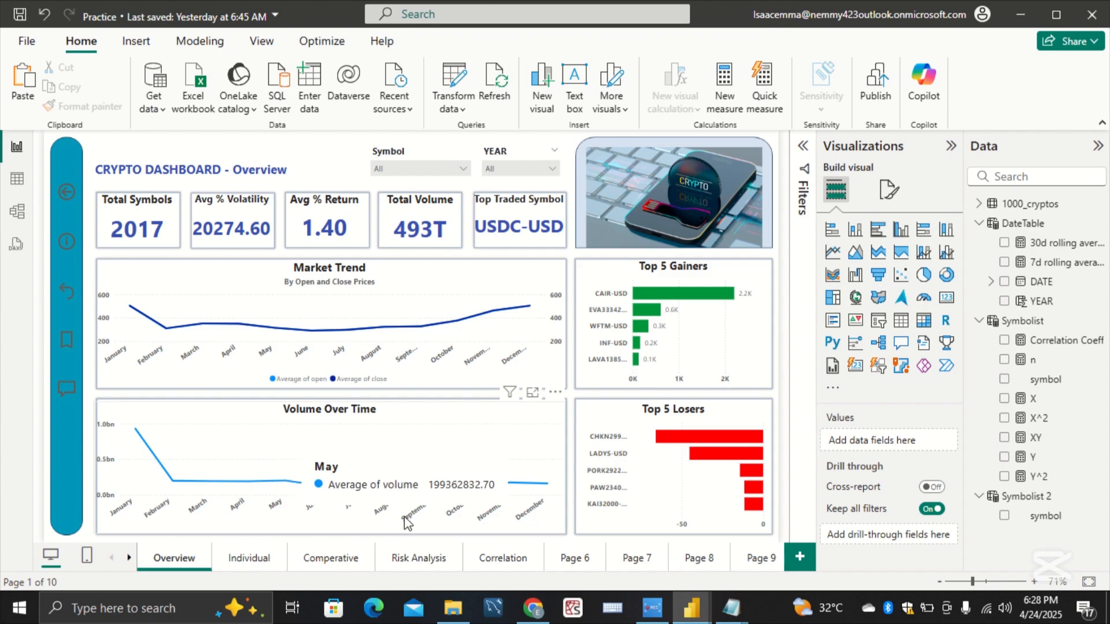
pyautogui.click(585, 521)
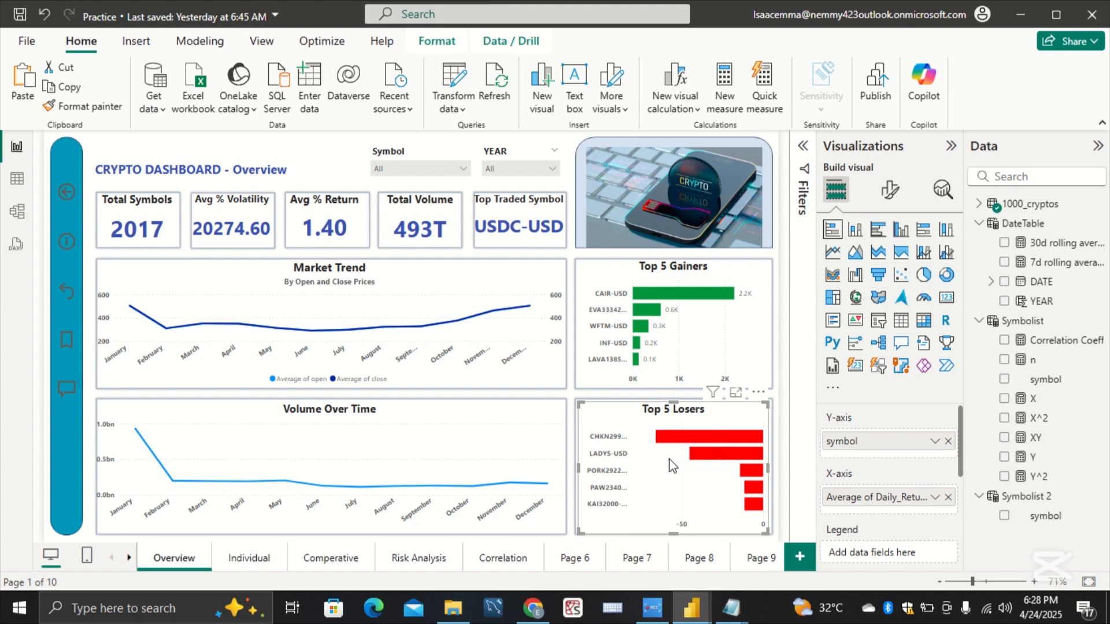
pyautogui.click(891, 204)
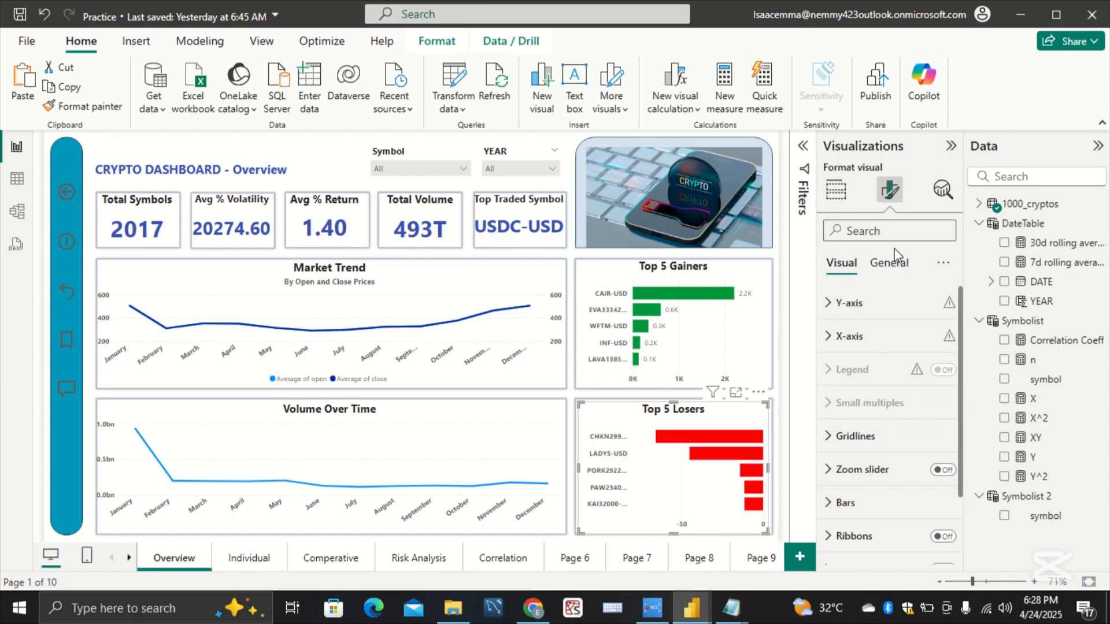
pyautogui.click(884, 266)
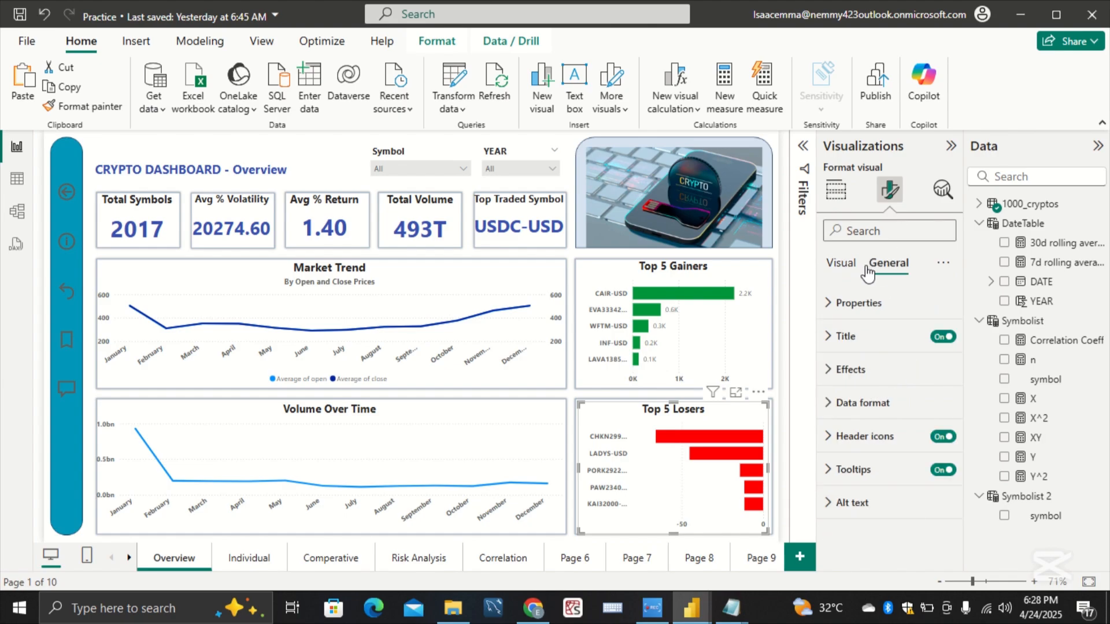
pyautogui.click(841, 265)
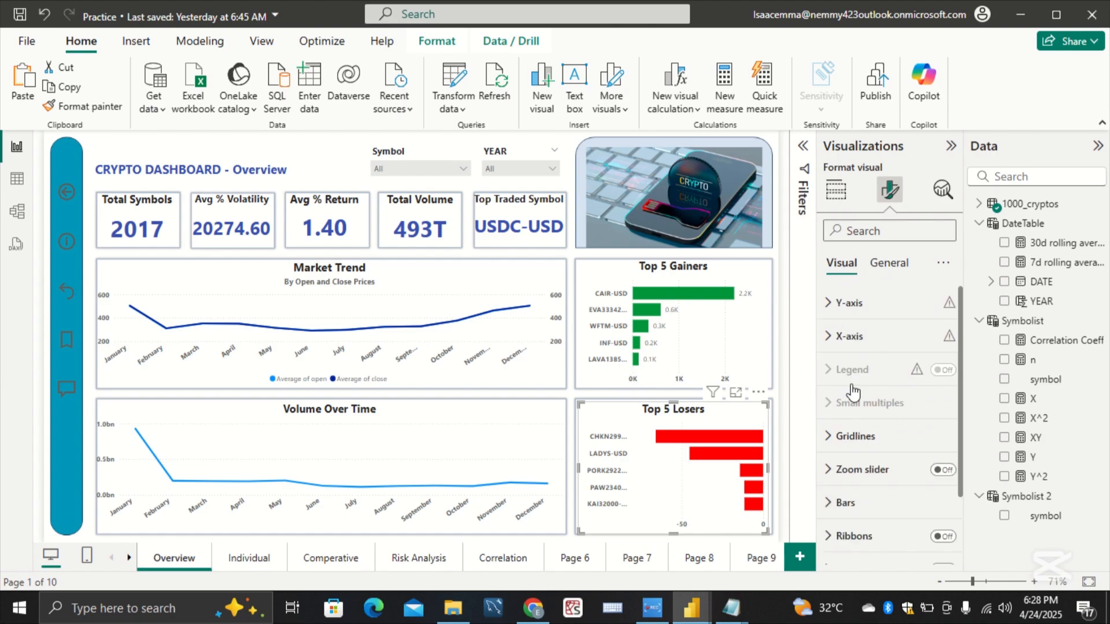
pyautogui.scroll(-2, 867, 418)
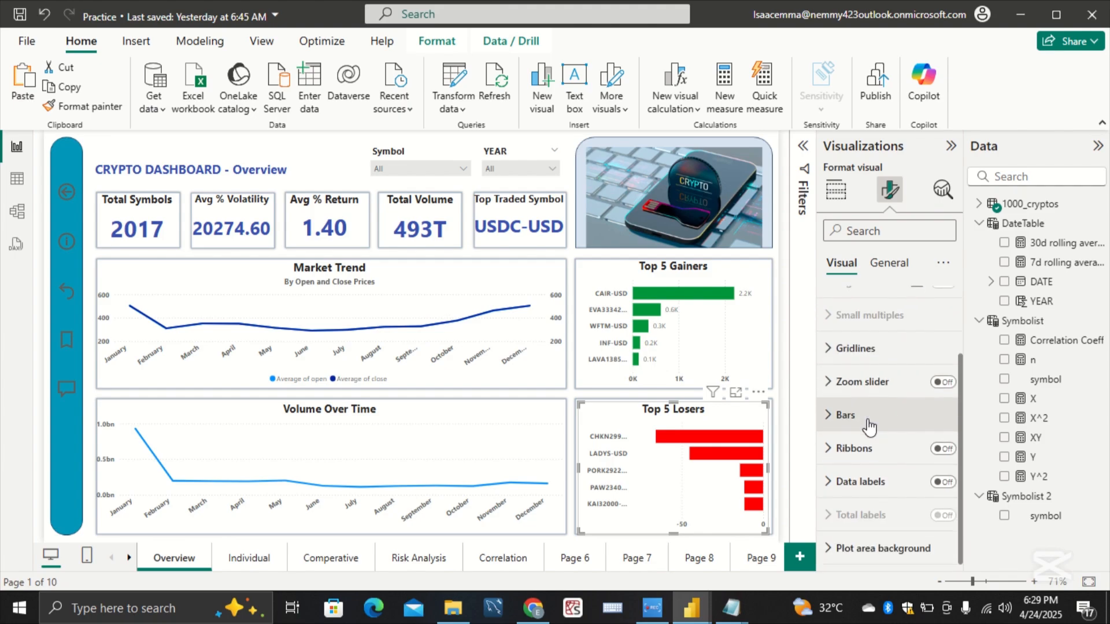
pyautogui.click(947, 485)
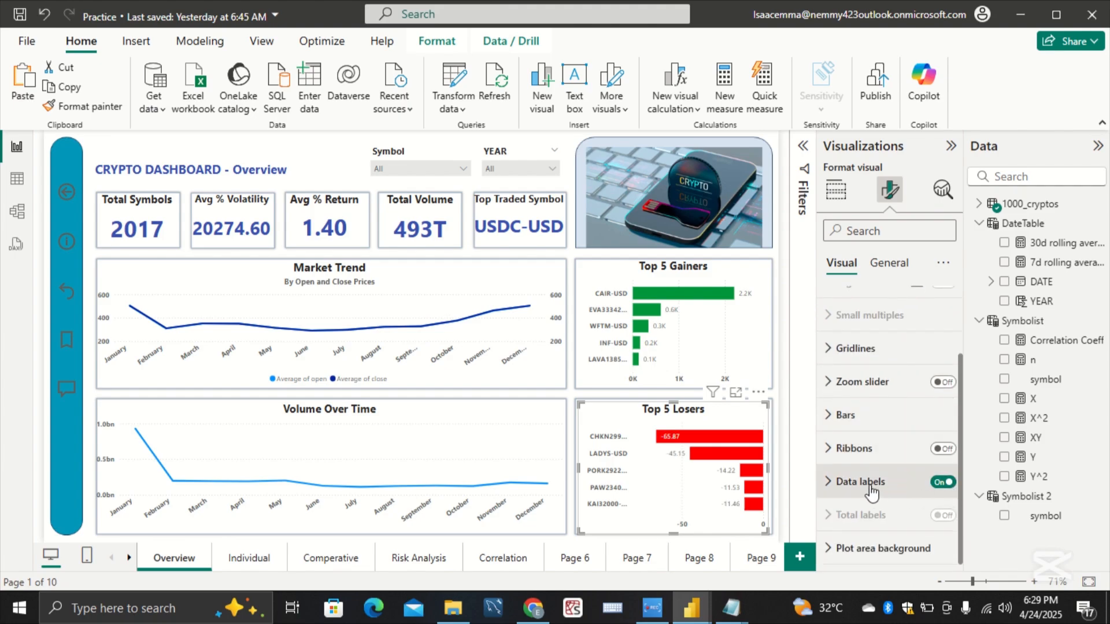
pyautogui.click(841, 481)
pyautogui.scroll(-3, 844, 480)
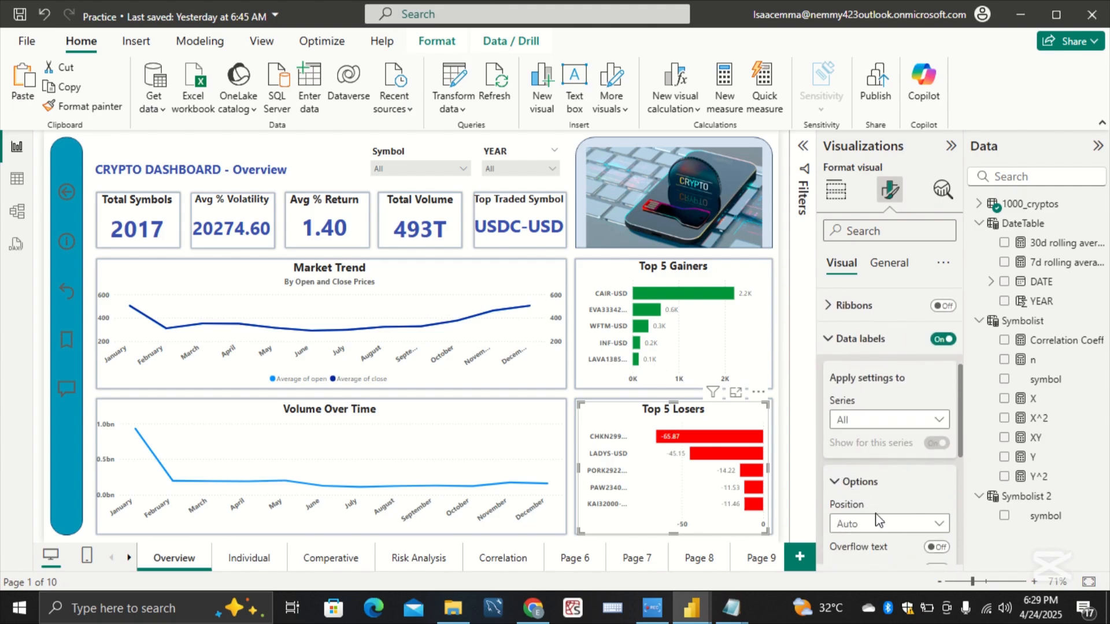
pyautogui.click(890, 524)
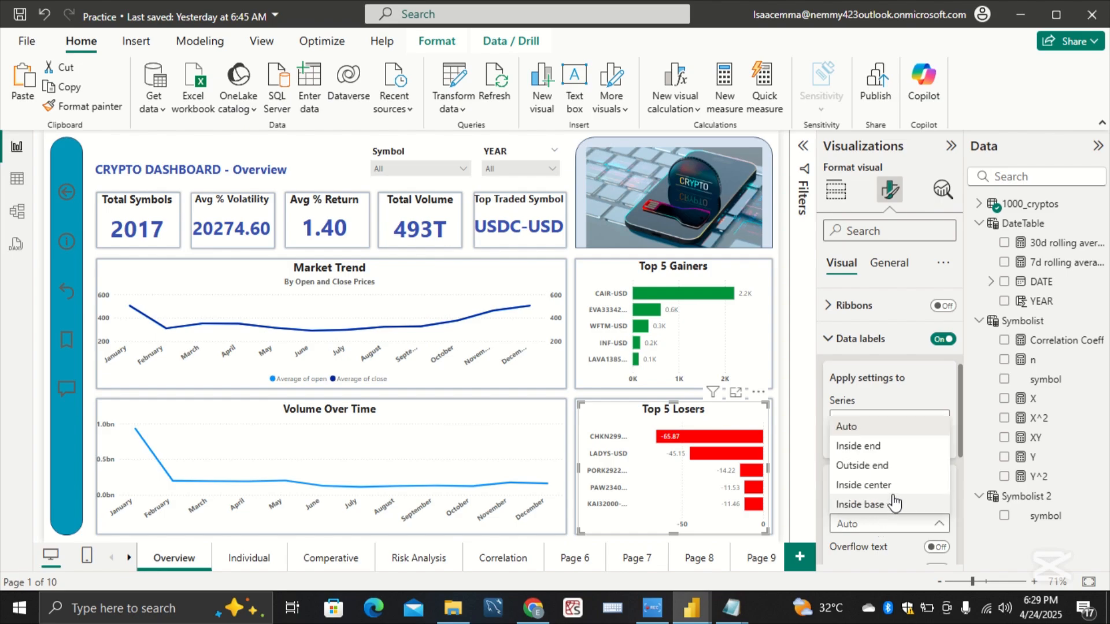
pyautogui.click(916, 464)
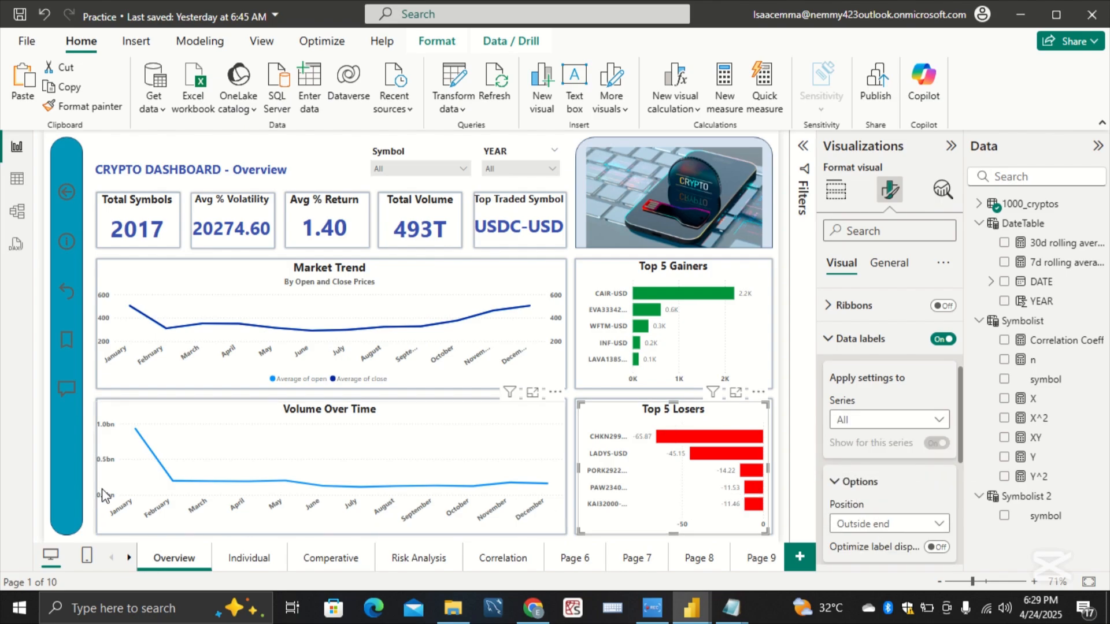
pyautogui.click(49, 337)
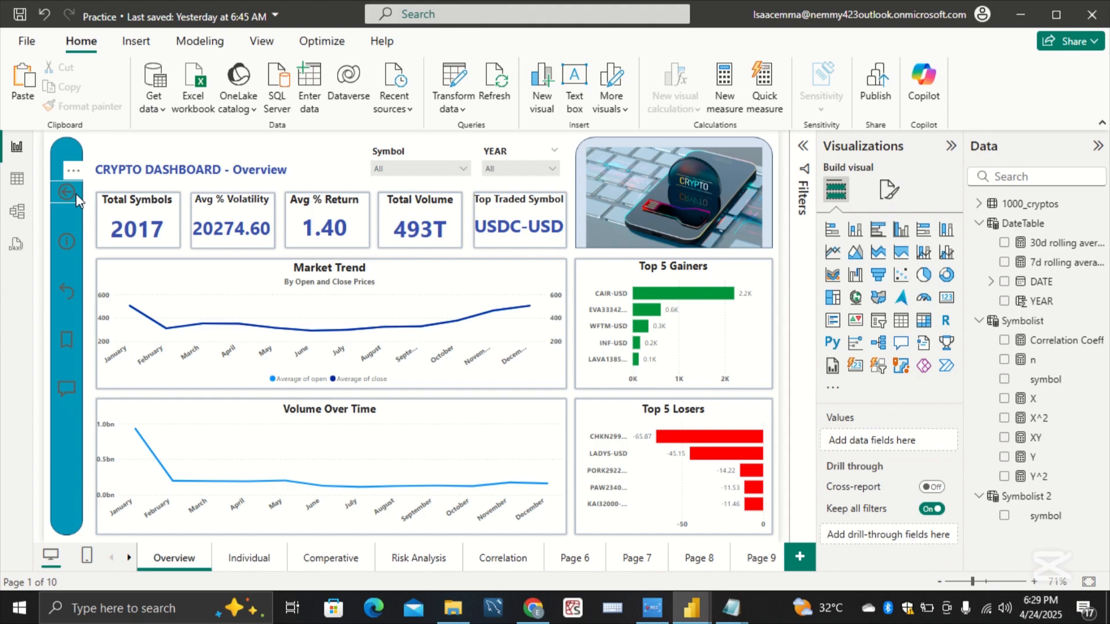
# Step: Set the icon line color of the sidebar's Back button to black for the Default state
pyautogui.click(75, 193)
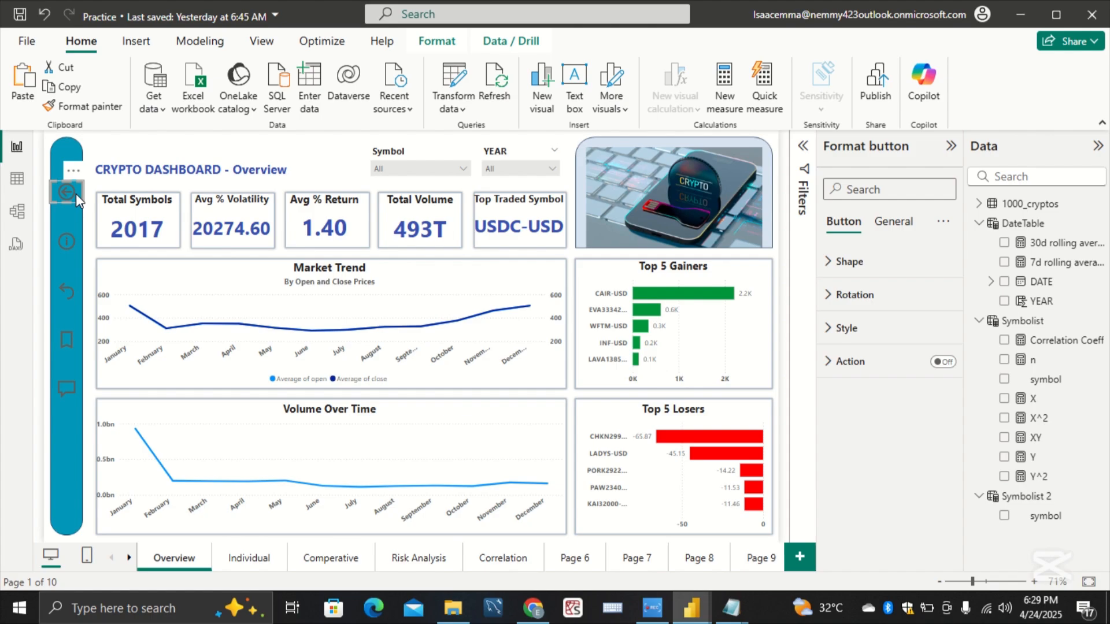
pyautogui.click(841, 332)
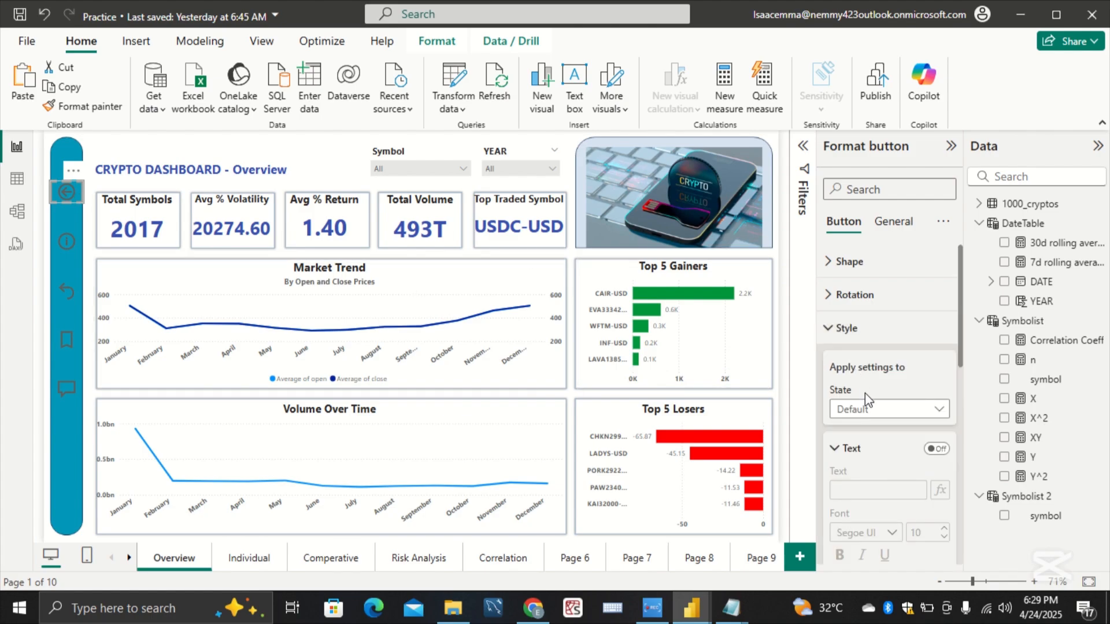
pyautogui.scroll(-3, 869, 404)
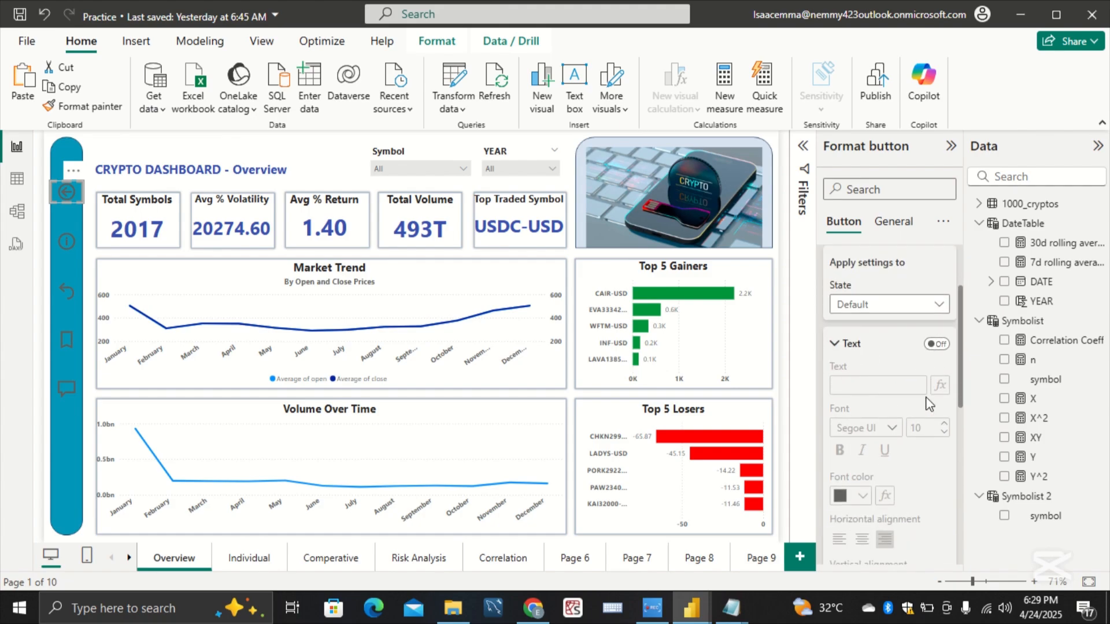
pyautogui.scroll(-8, 863, 397)
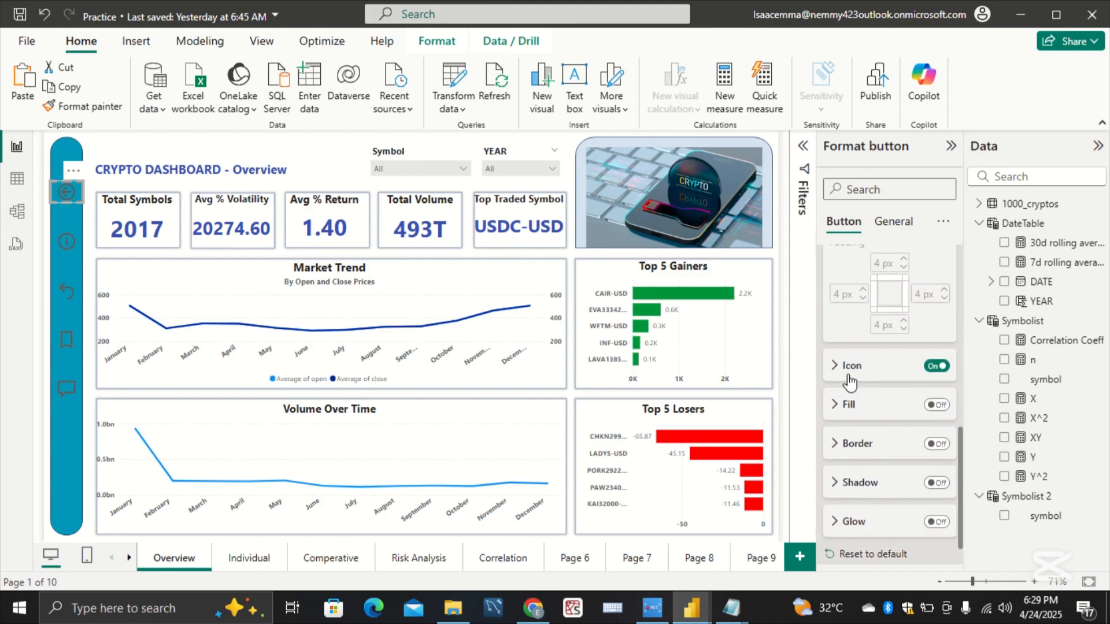
pyautogui.click(850, 370)
pyautogui.scroll(-3, 855, 376)
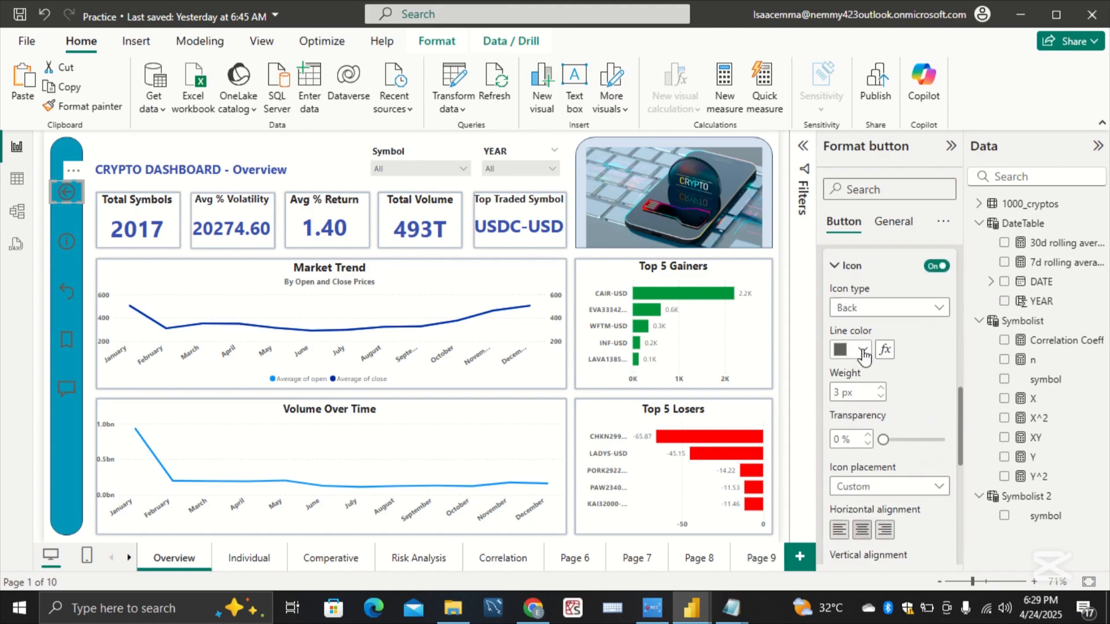
pyautogui.click(862, 351)
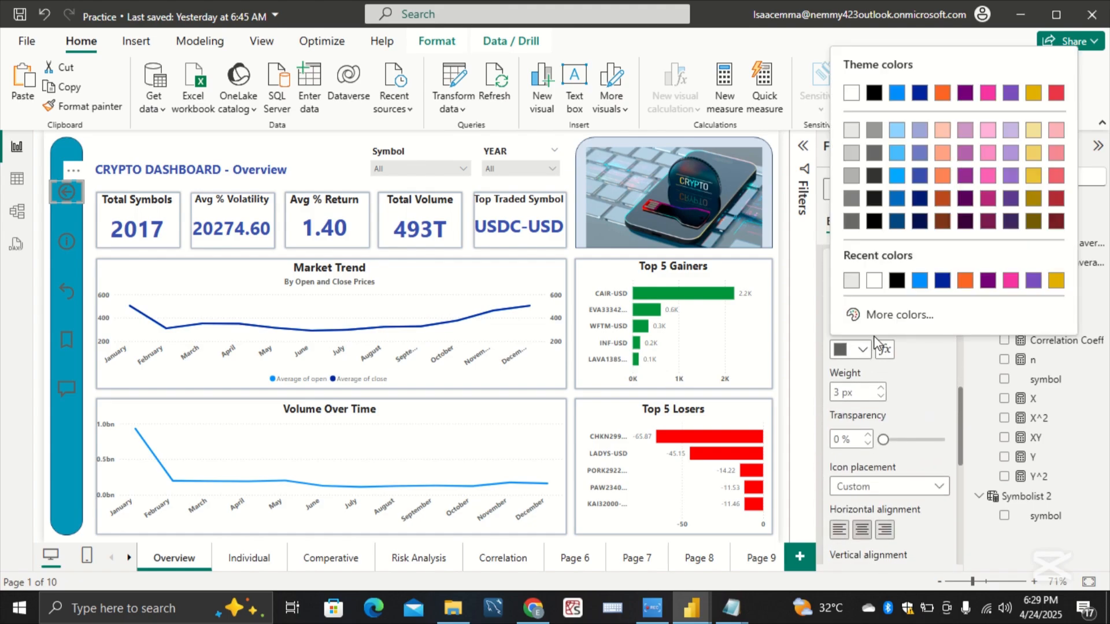
pyautogui.click(874, 220)
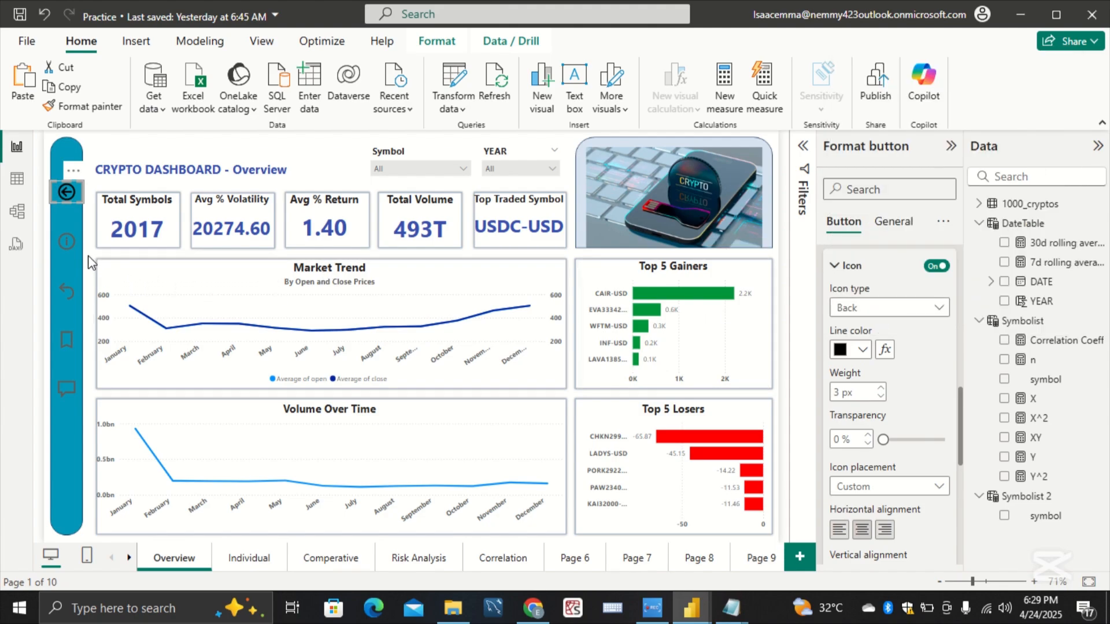
# Step: Set the Information button's icon line color to black for the On hover state
pyautogui.click(74, 248)
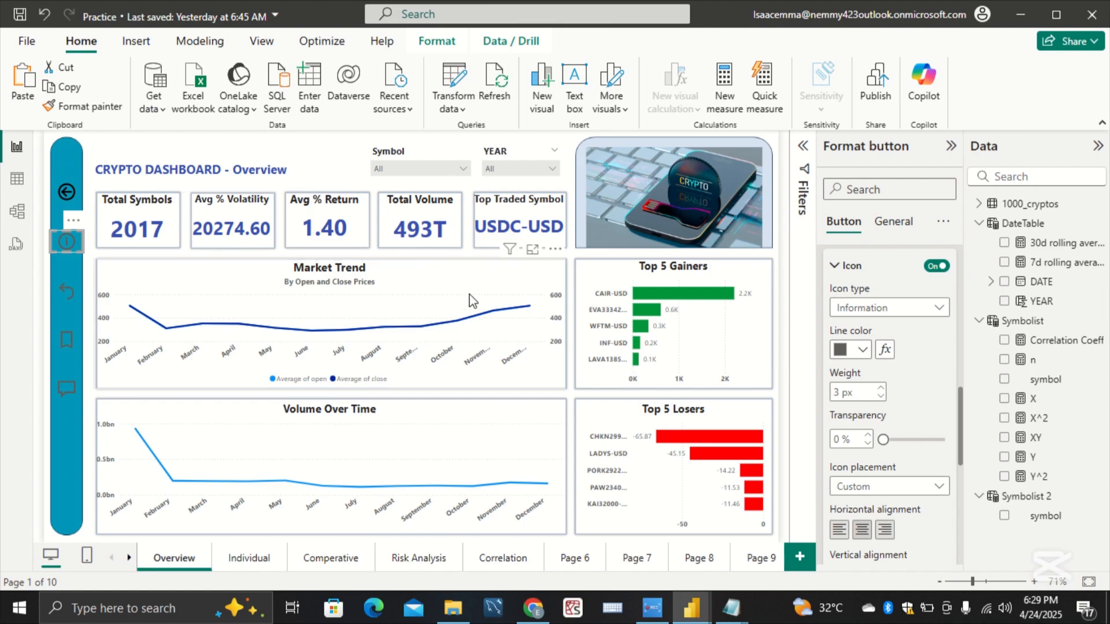
pyautogui.scroll(5, 859, 277)
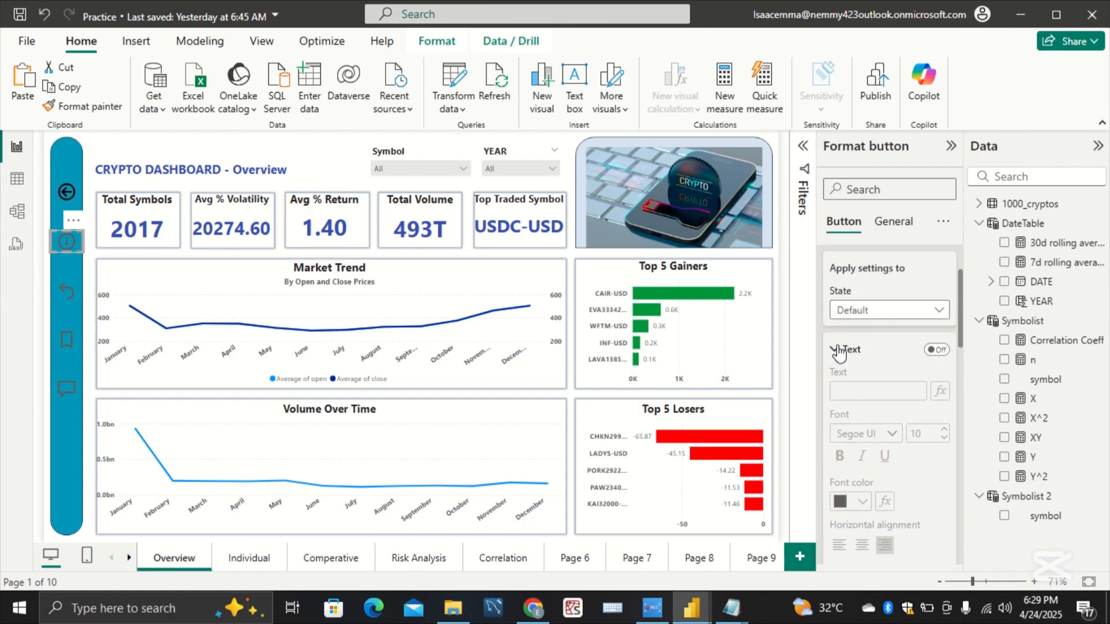
pyautogui.click(837, 350)
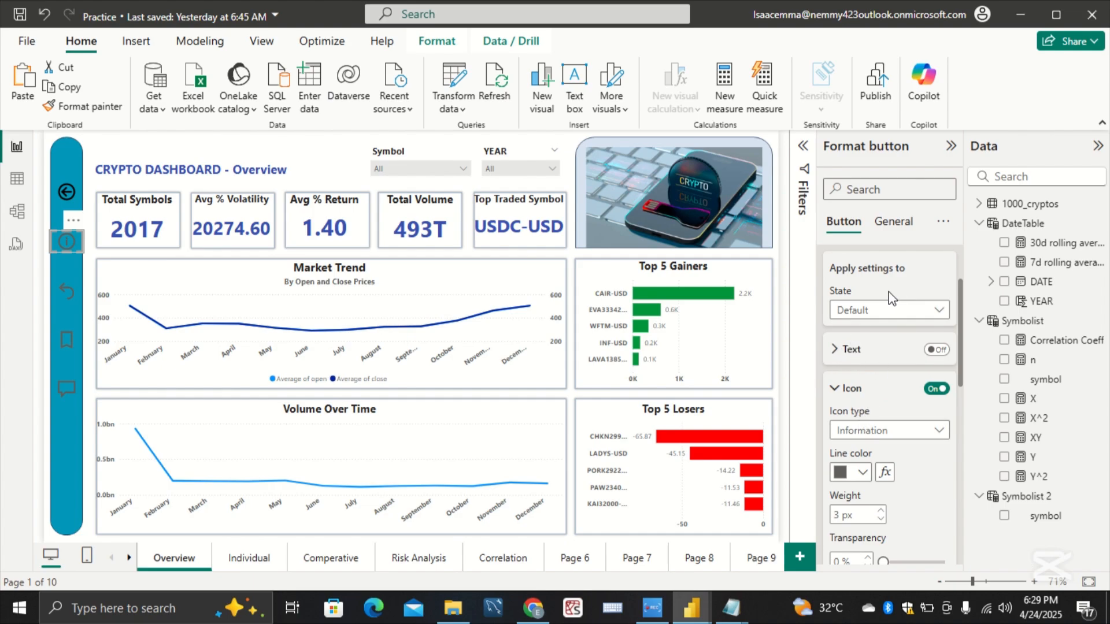
pyautogui.click(919, 315)
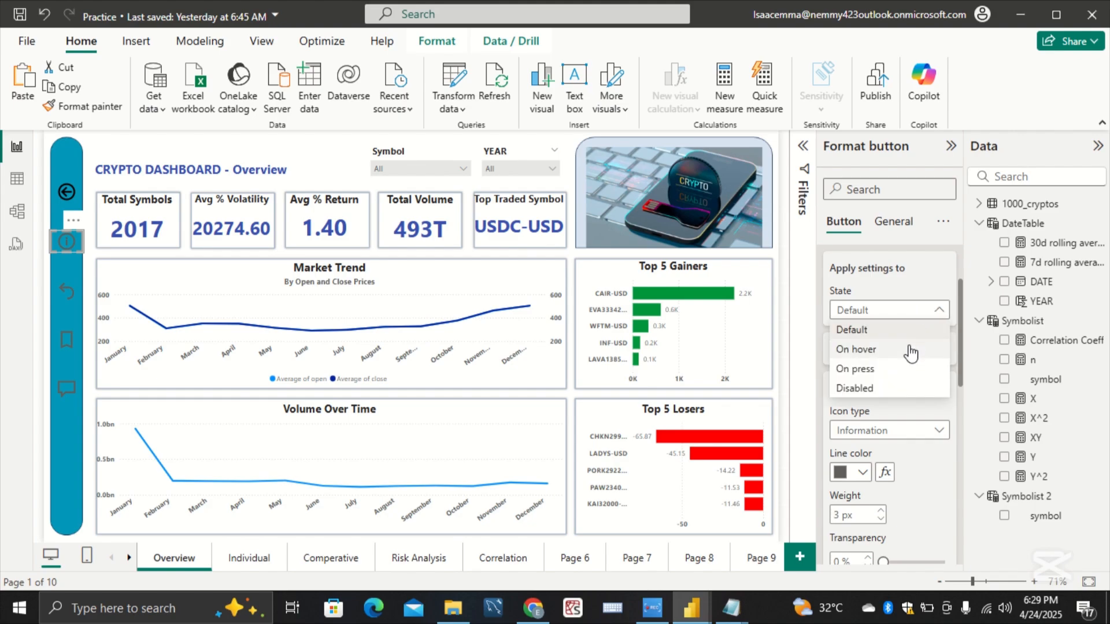
pyautogui.click(911, 351)
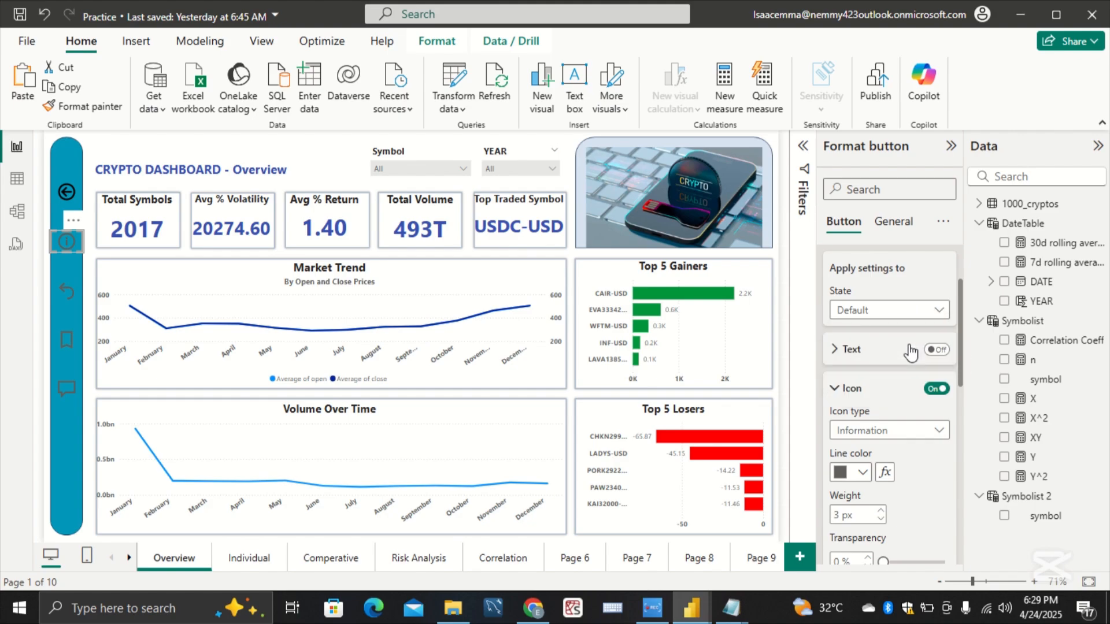
pyautogui.click(861, 473)
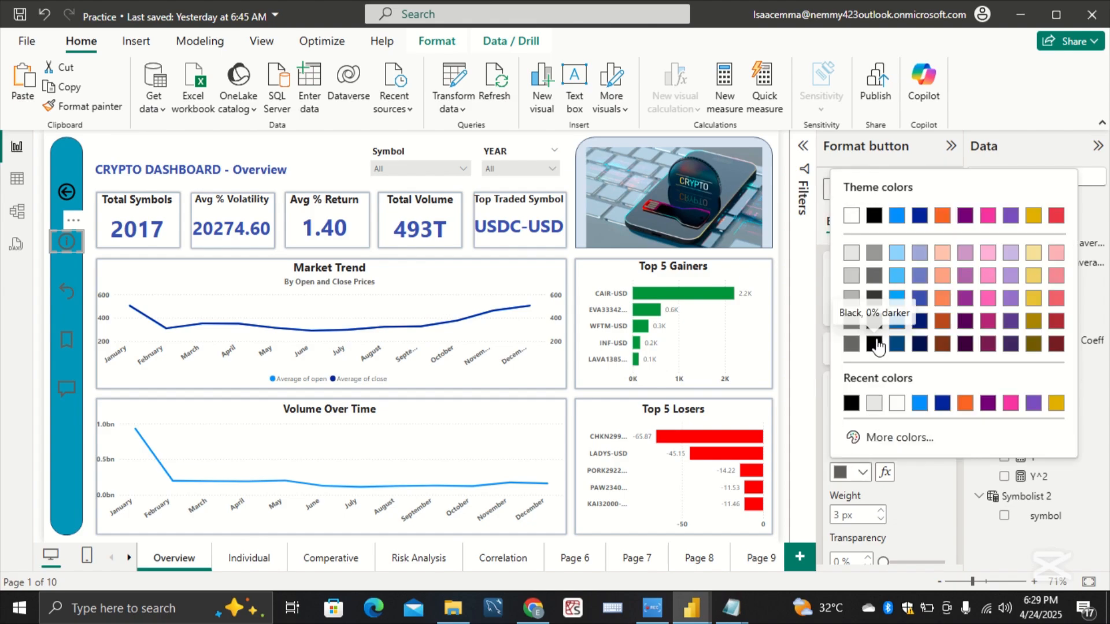
pyautogui.click(874, 298)
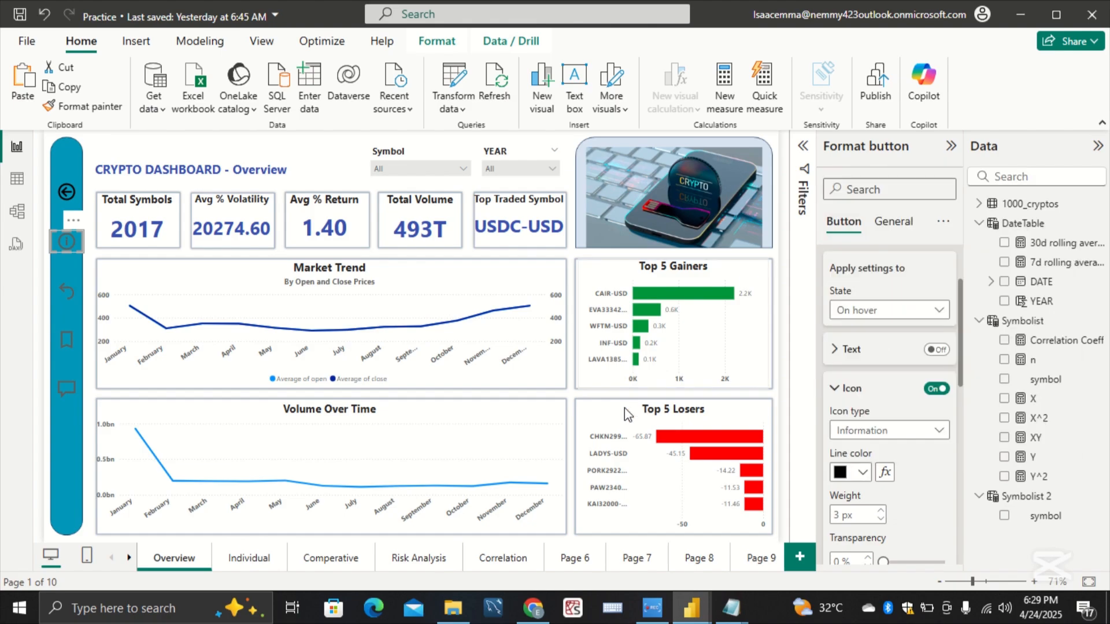
# Step: Set the On hover icon line color to black for the Reset, Bookmark and Q&A sidebar buttons
pyautogui.click(75, 300)
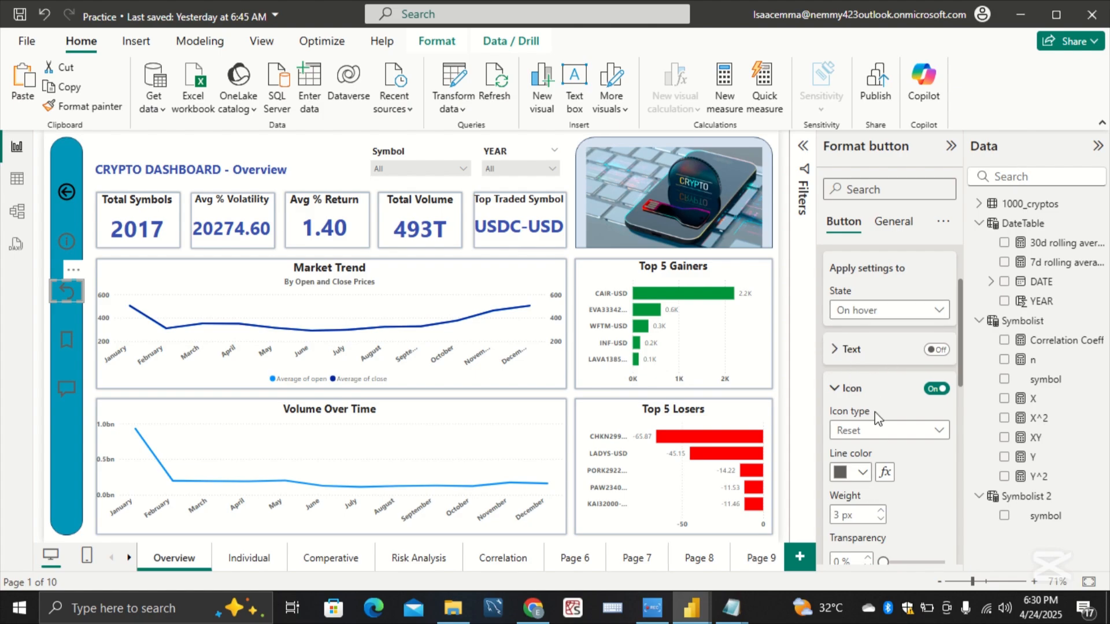
pyautogui.click(863, 472)
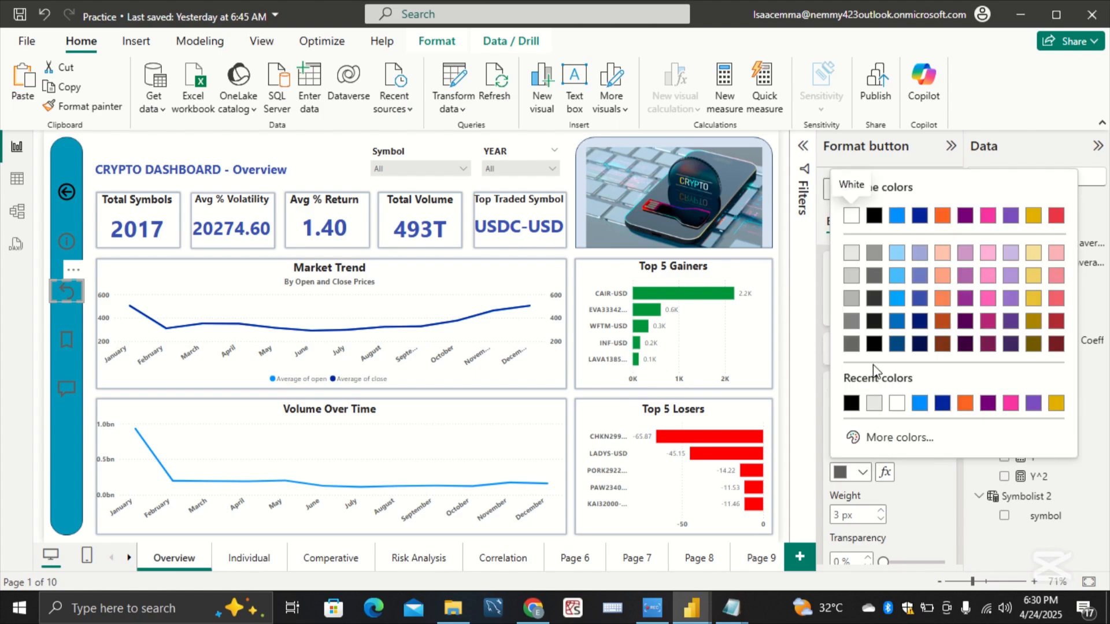
pyautogui.click(874, 345)
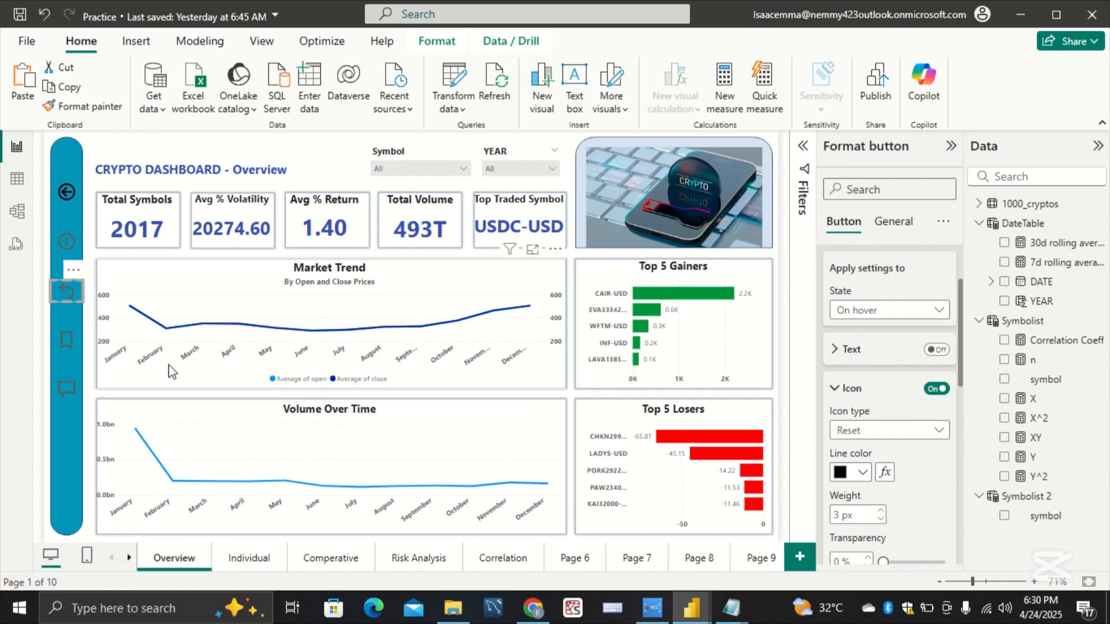
pyautogui.click(69, 342)
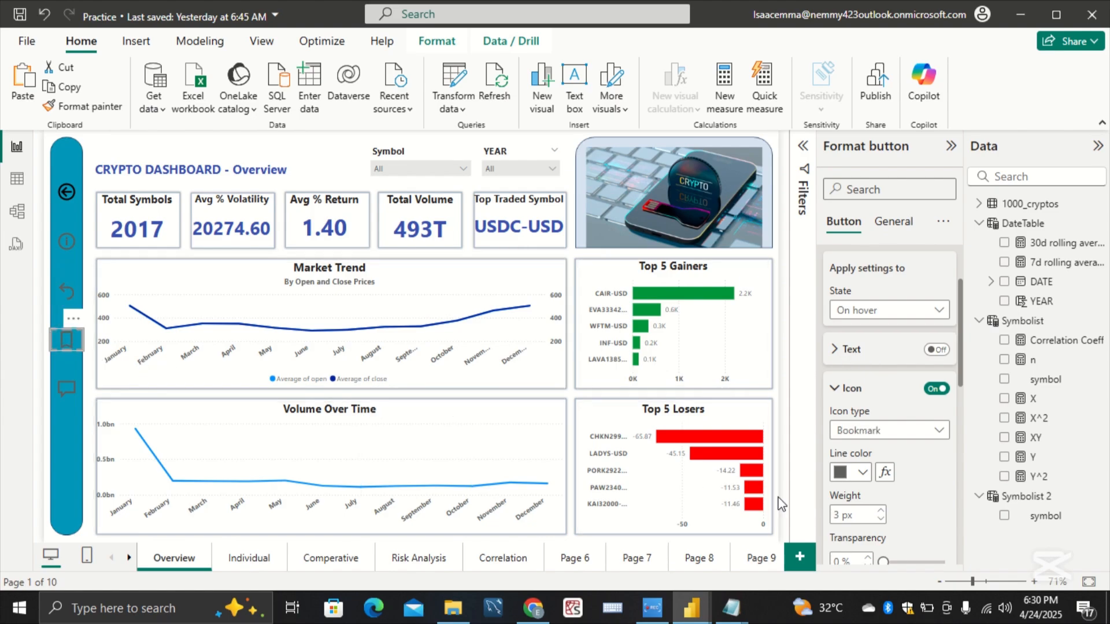
pyautogui.click(853, 472)
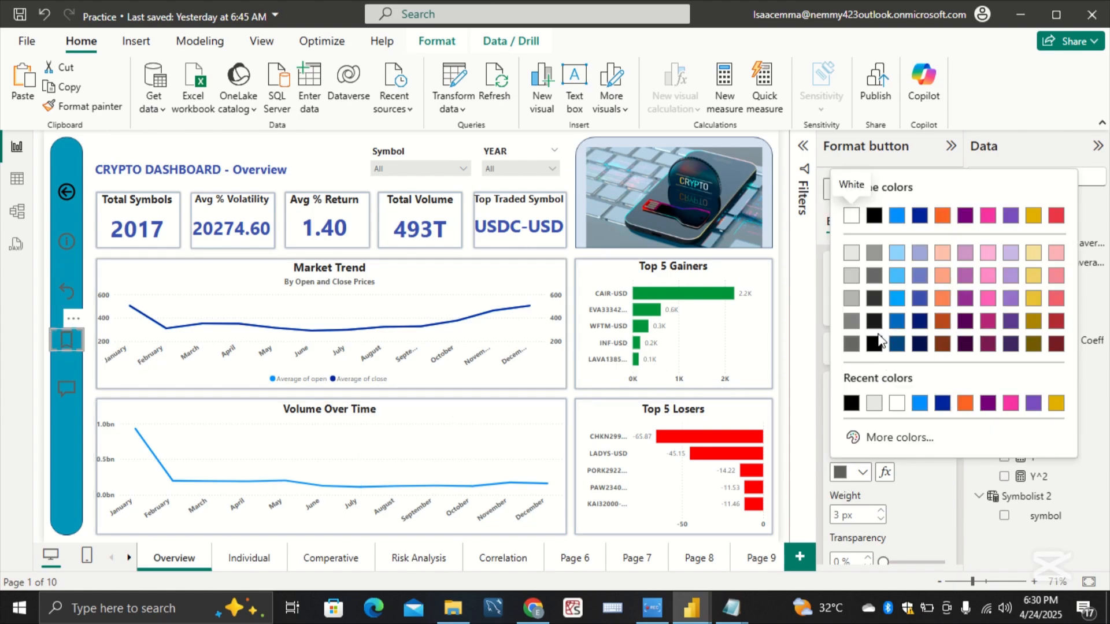
pyautogui.click(874, 345)
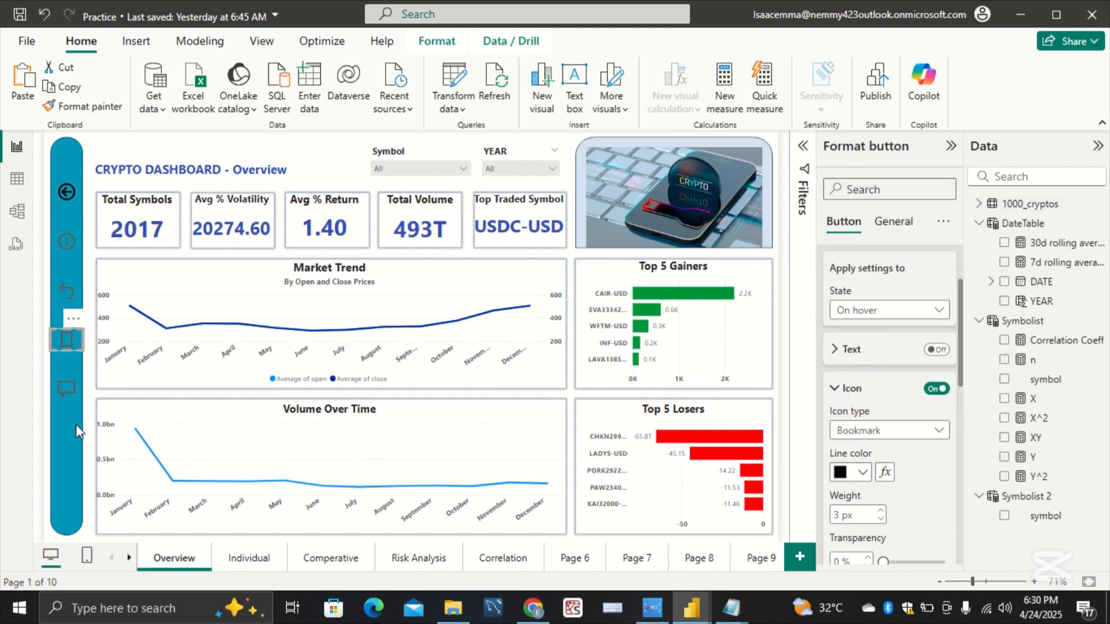
pyautogui.click(63, 380)
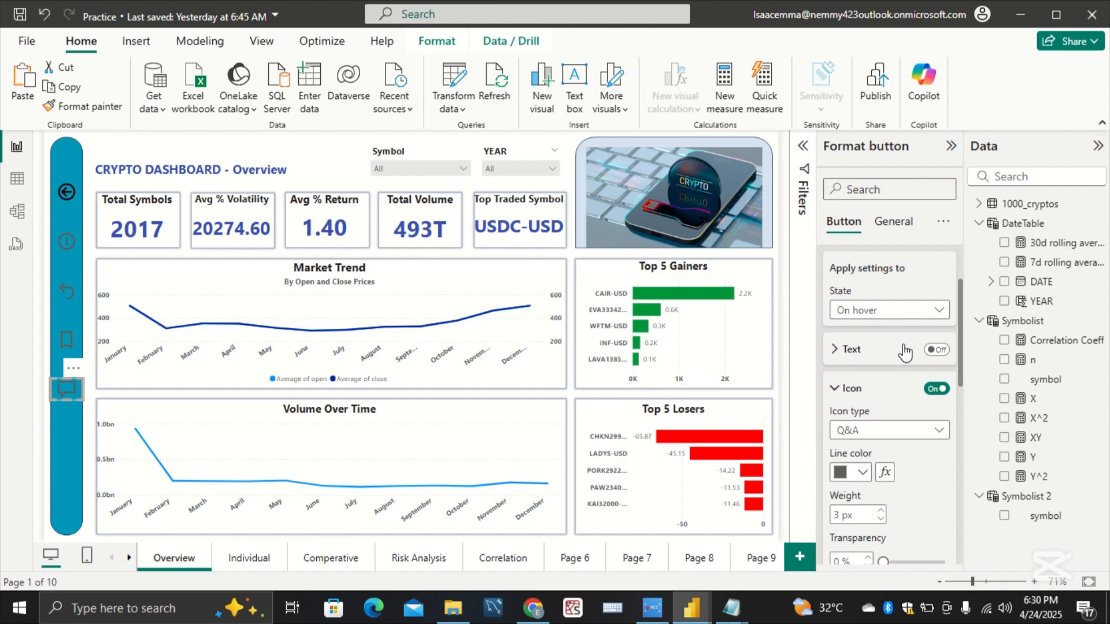
pyautogui.click(858, 472)
pyautogui.click(874, 343)
# Step: Enlarge the five sidebar buttons slightly so their icons fill more of the sidebar's width, and clear the selection
pyautogui.moveTo(49, 375); pyautogui.dragTo(46, 371)
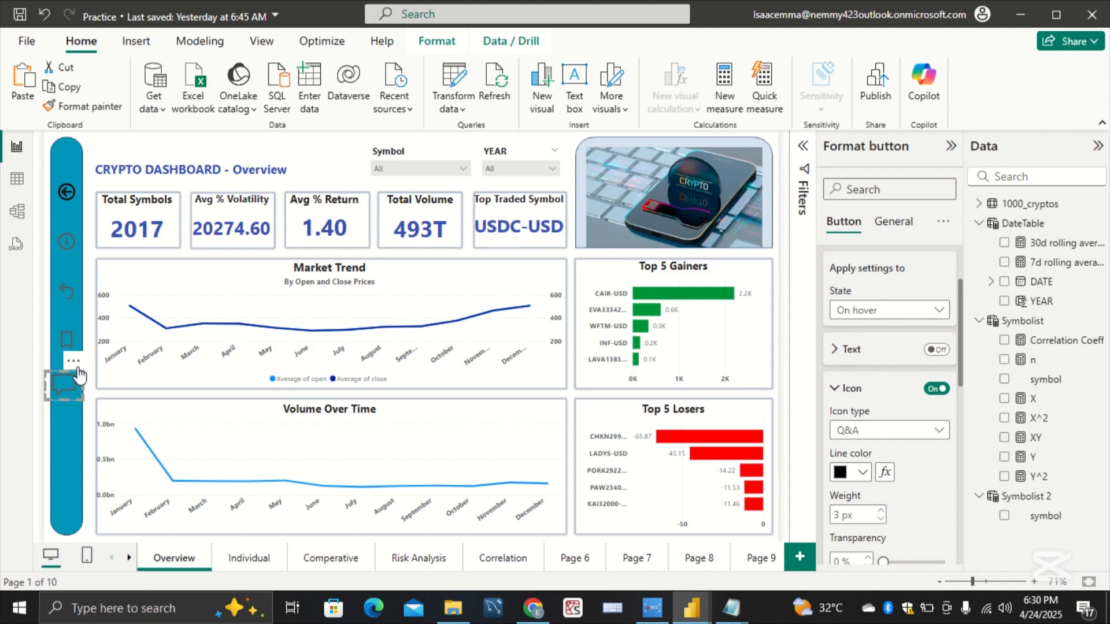
pyautogui.click(68, 345)
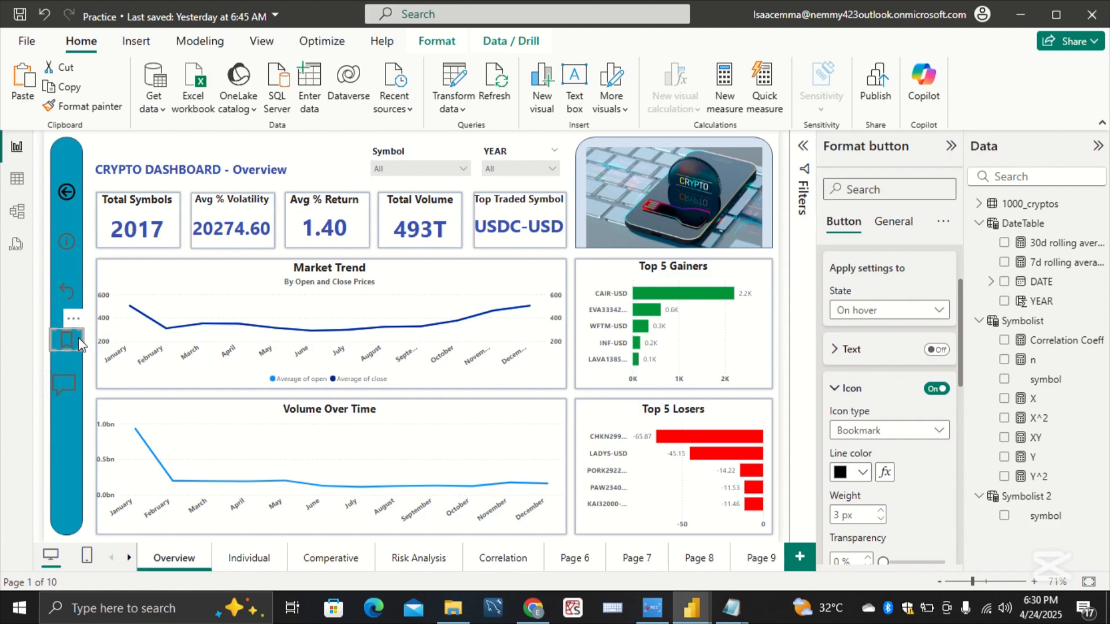
pyautogui.moveTo(85, 331); pyautogui.dragTo(85, 231)
pyautogui.click(80, 194)
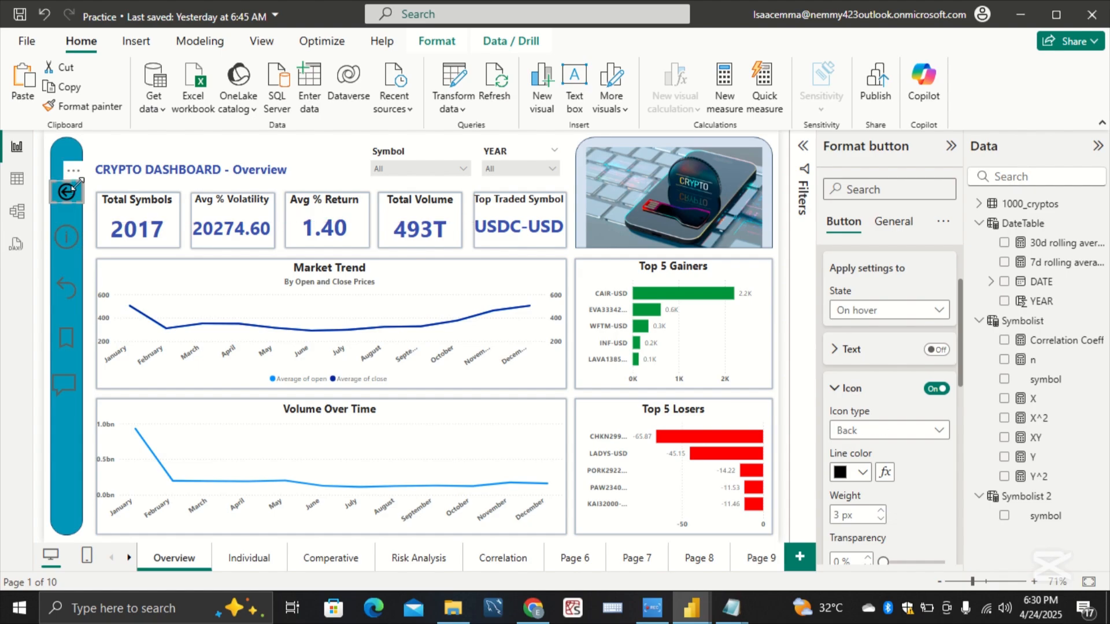
pyautogui.moveTo(85, 186); pyautogui.dragTo(87, 181)
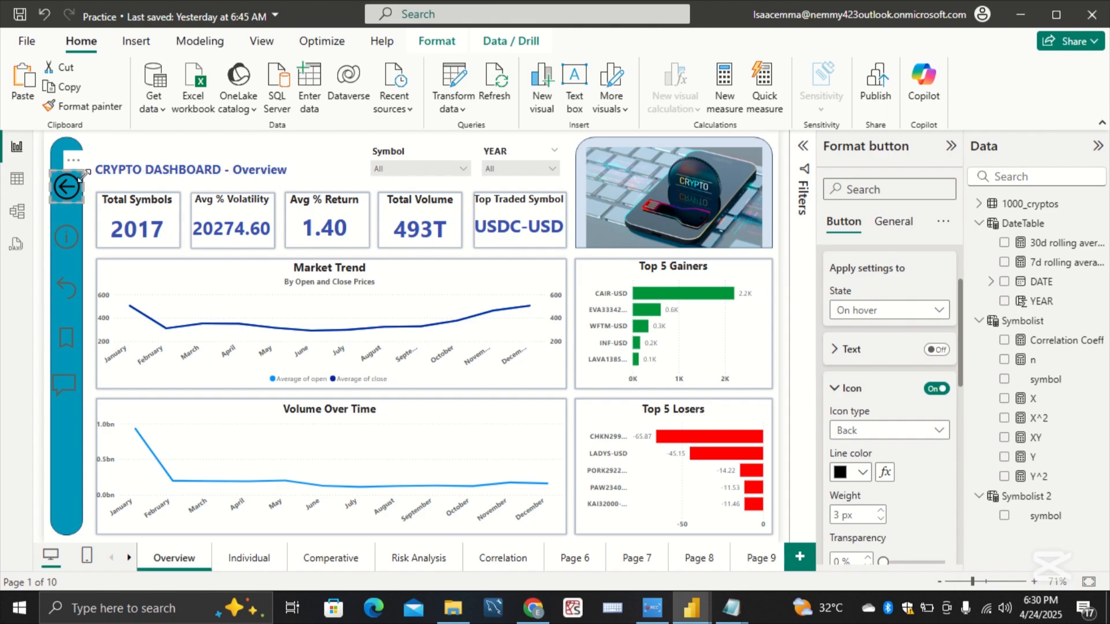
pyautogui.click(75, 339)
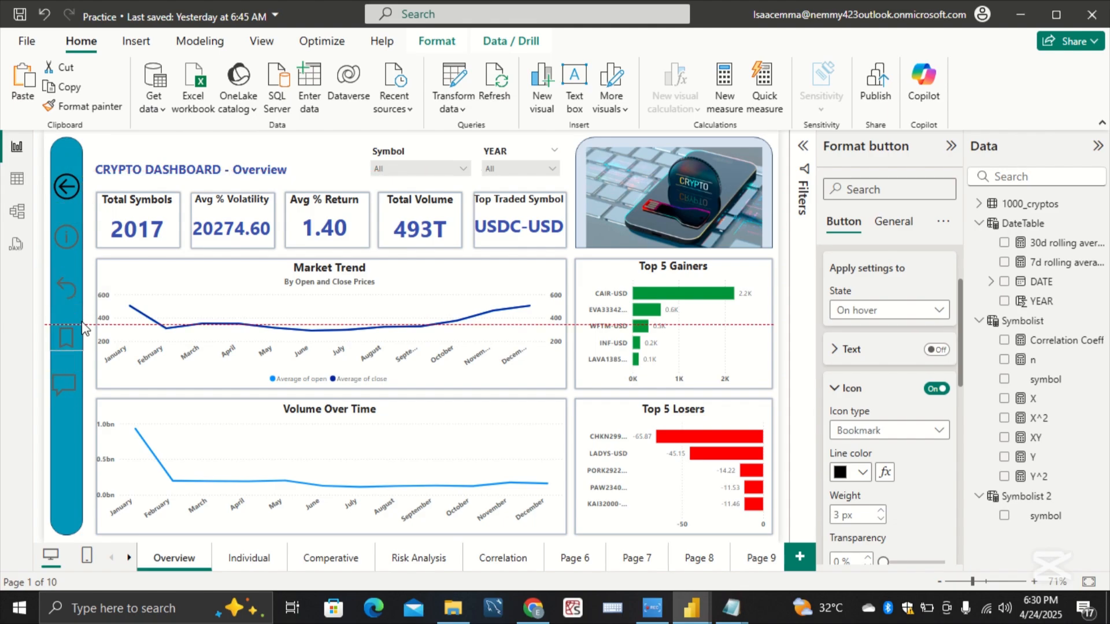
pyautogui.click(61, 458)
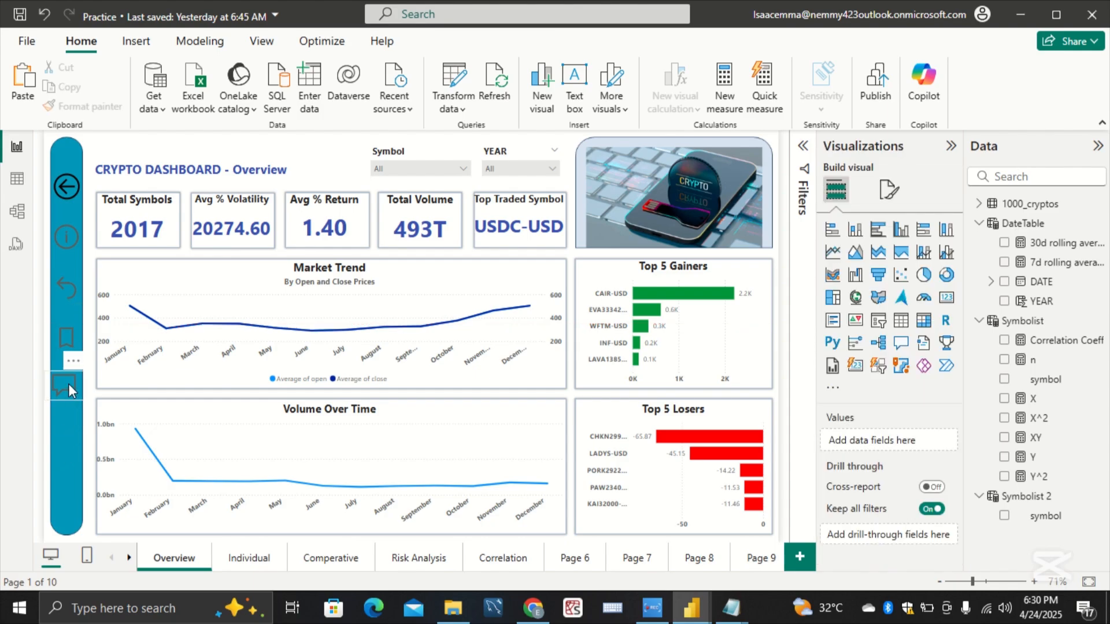
# Step: Move the Q&A button further down the sidebar, distribute all five sidebar buttons vertically, and clear the selection
pyautogui.moveTo(68, 383); pyautogui.dragTo(72, 415)
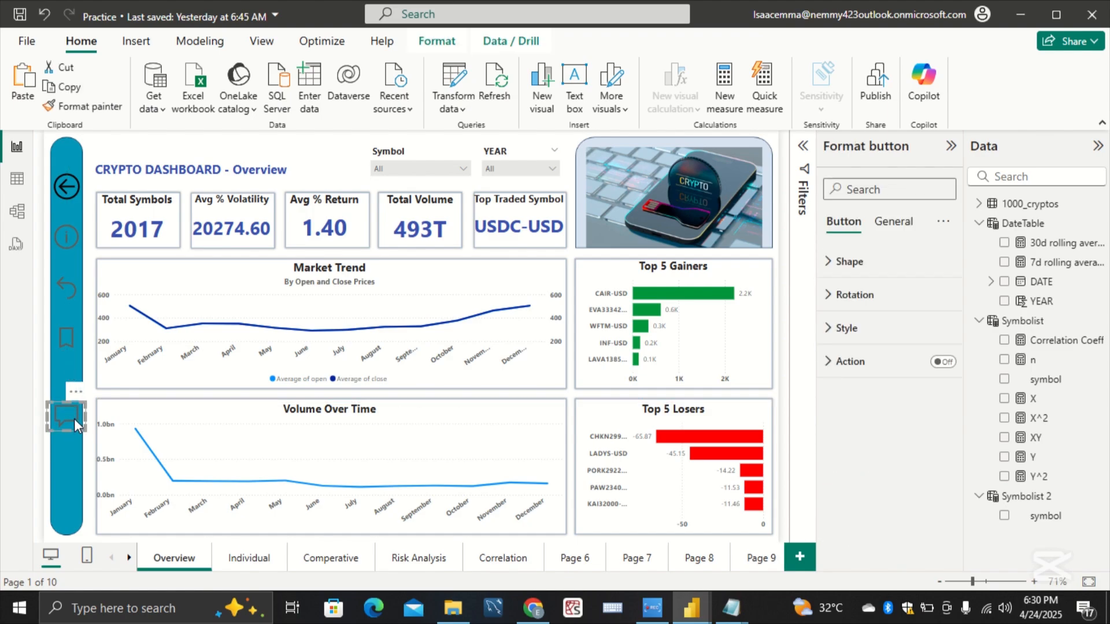
pyautogui.keyDown('ctrl'); pyautogui.click(68, 338); pyautogui.keyUp('ctrl')
pyautogui.keyDown('ctrl'); pyautogui.click(67, 289); pyautogui.keyUp('ctrl')
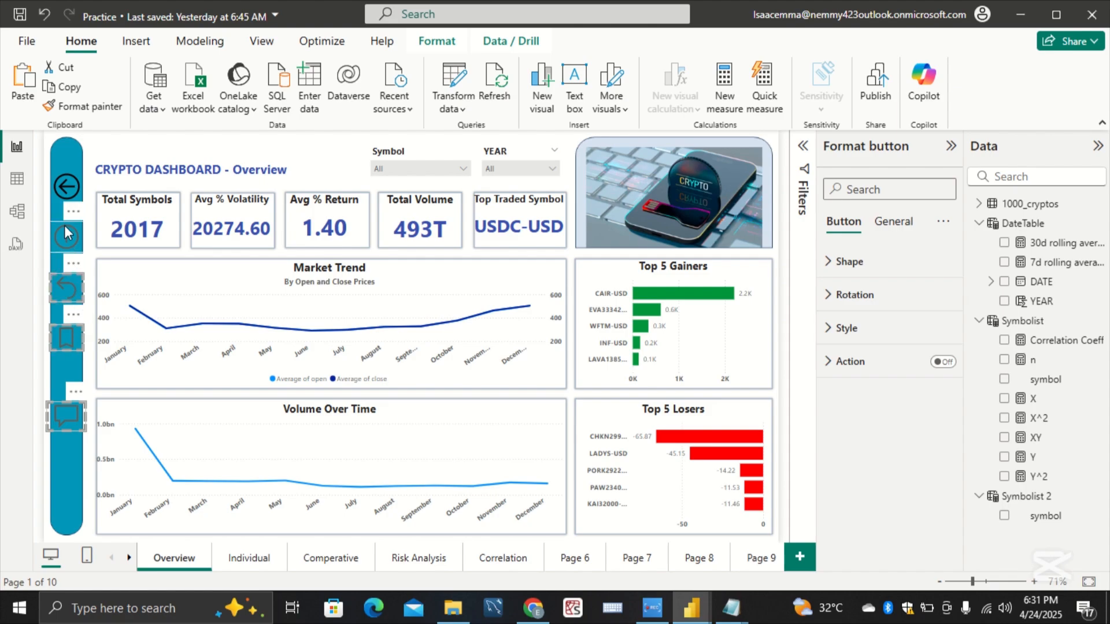
pyautogui.keyDown('ctrl'); pyautogui.click(66, 237); pyautogui.keyUp('ctrl')
pyautogui.keyDown('ctrl'); pyautogui.click(72, 189); pyautogui.keyUp('ctrl')
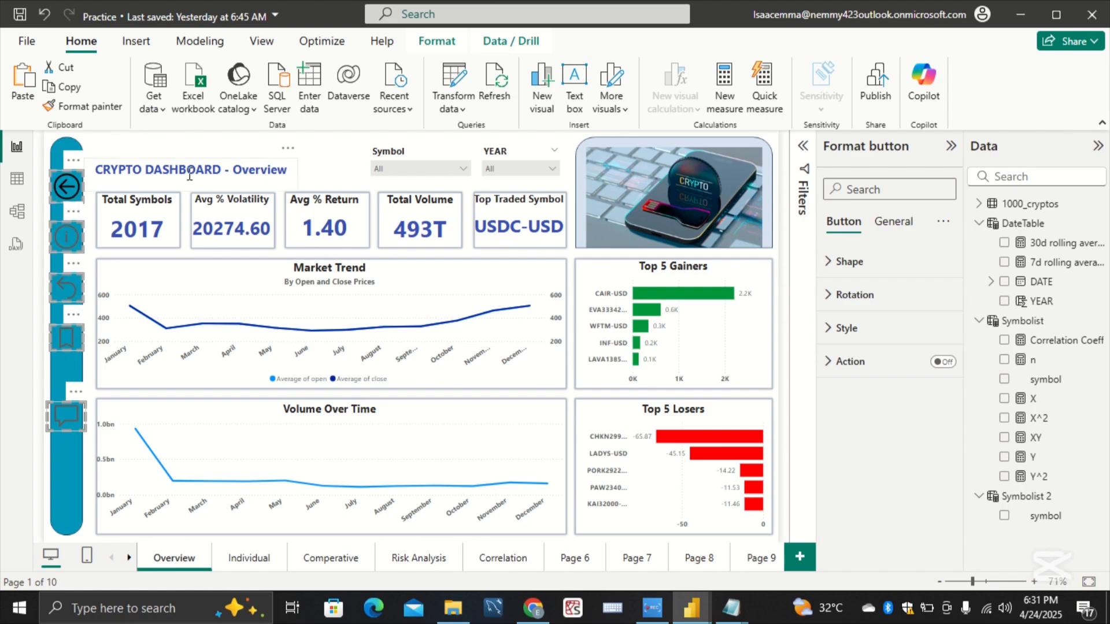
pyautogui.click(436, 41)
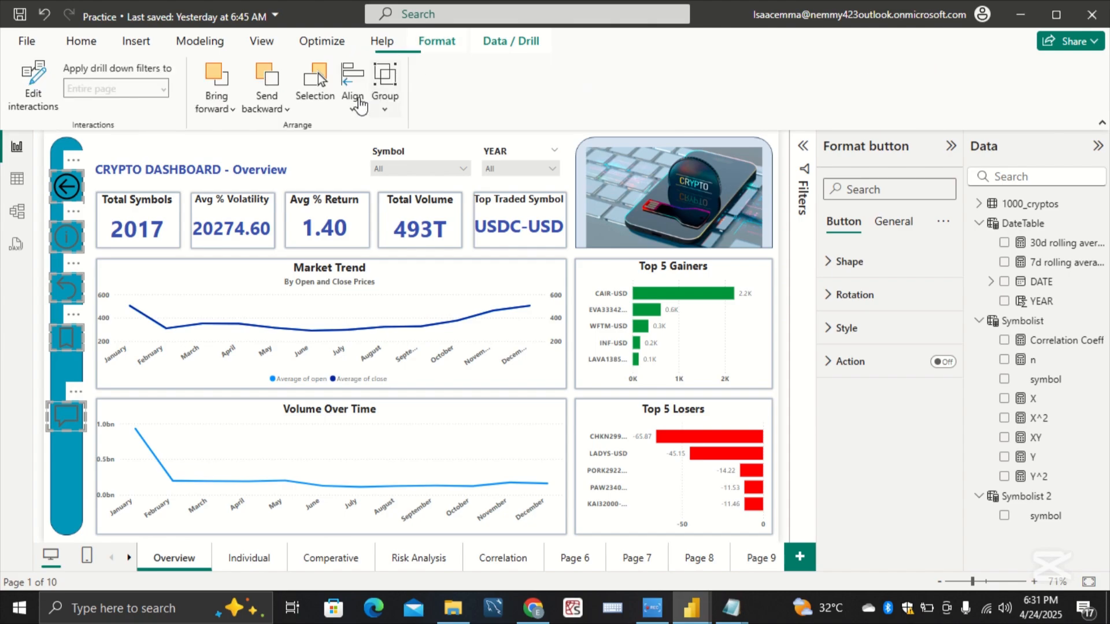
pyautogui.click(355, 110)
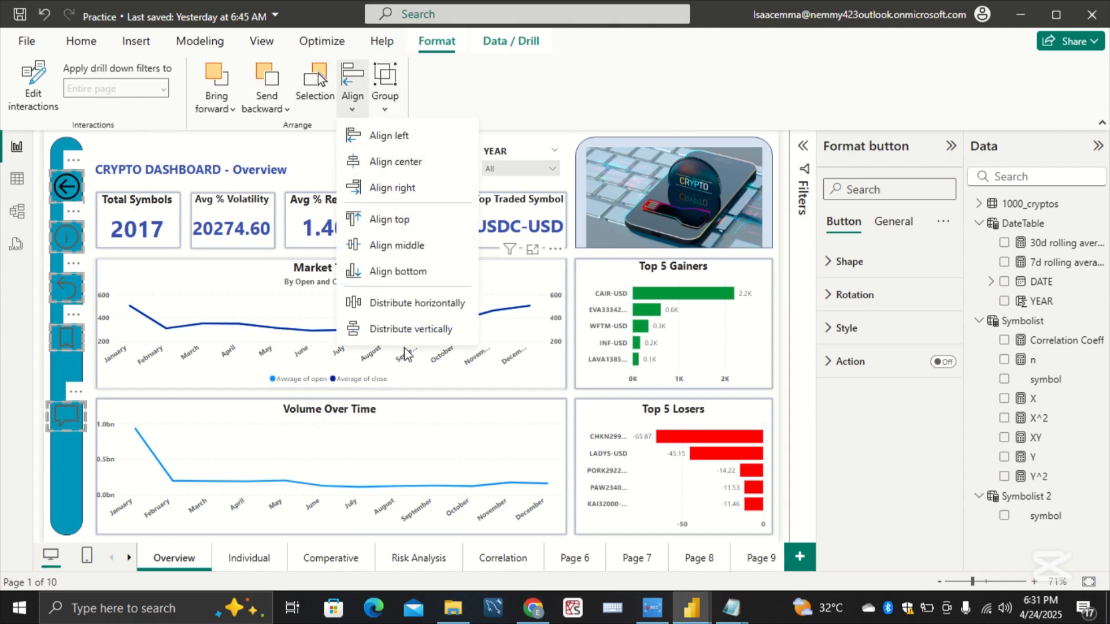
pyautogui.click(404, 460)
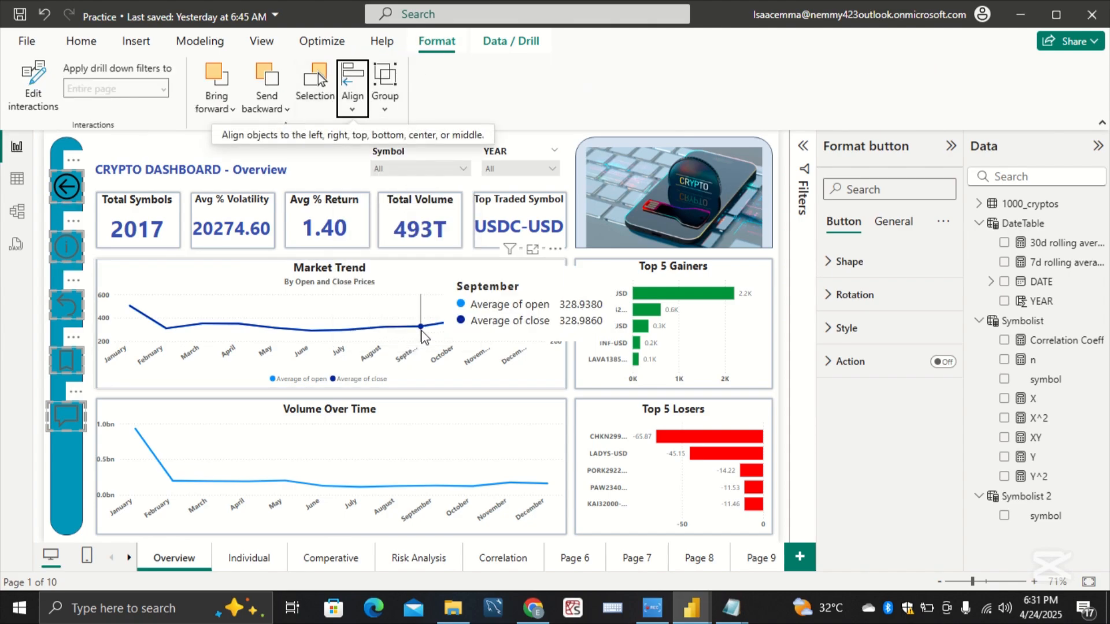
pyautogui.click(73, 459)
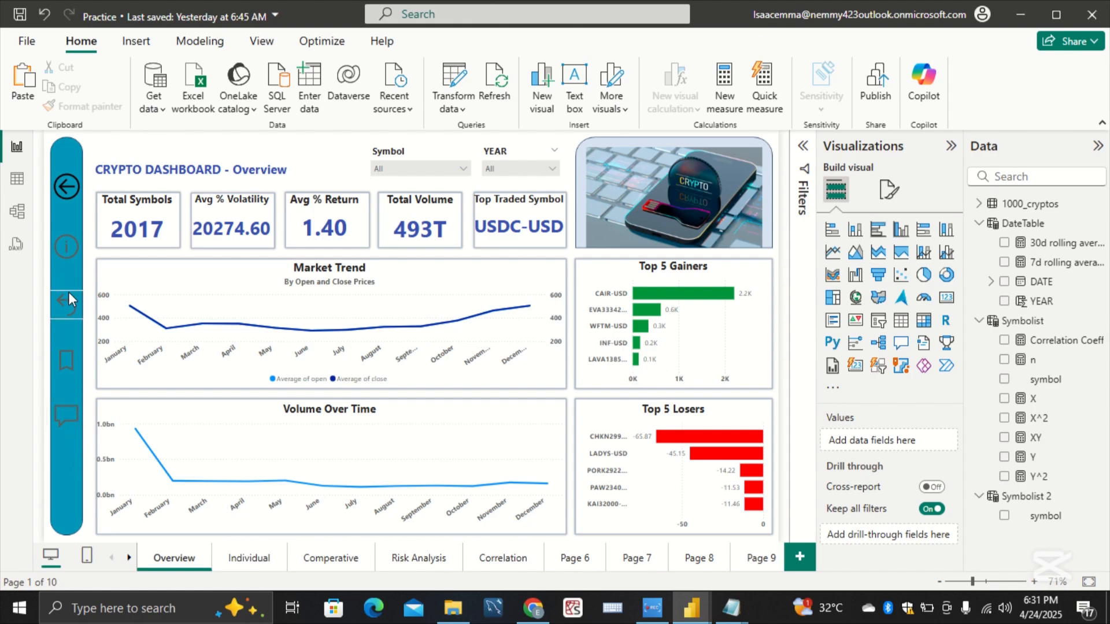
# Step: Copy the five sidebar icon buttons from the Overview page and paste them onto the Individual page
pyautogui.click(64, 188)
pyautogui.keyDown('ctrl'); pyautogui.click(68, 248); pyautogui.keyUp('ctrl')
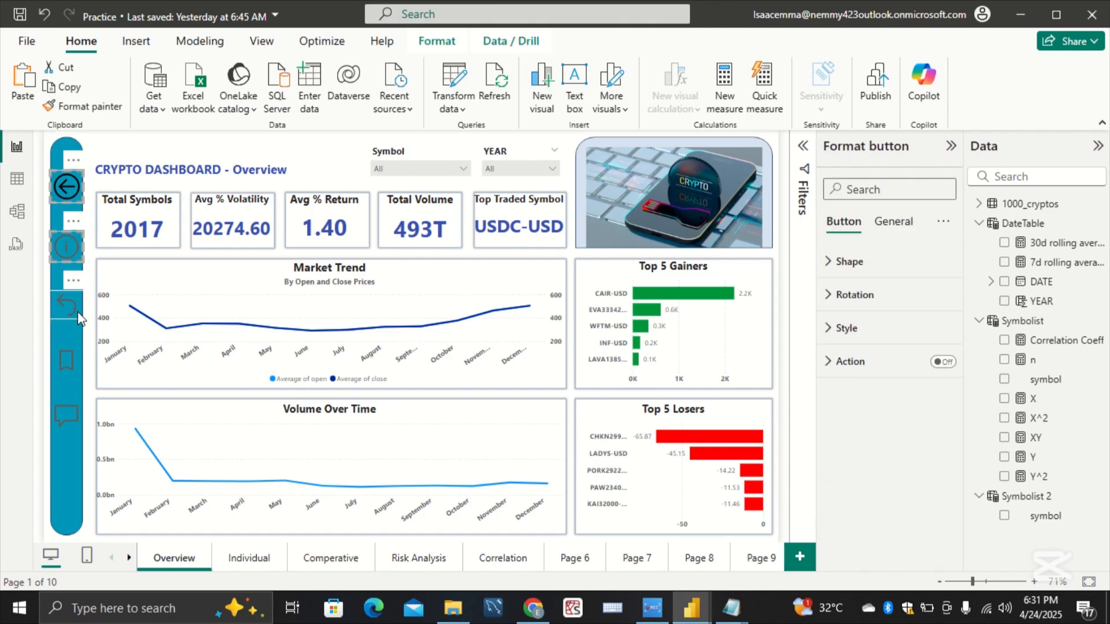
pyautogui.click(71, 354)
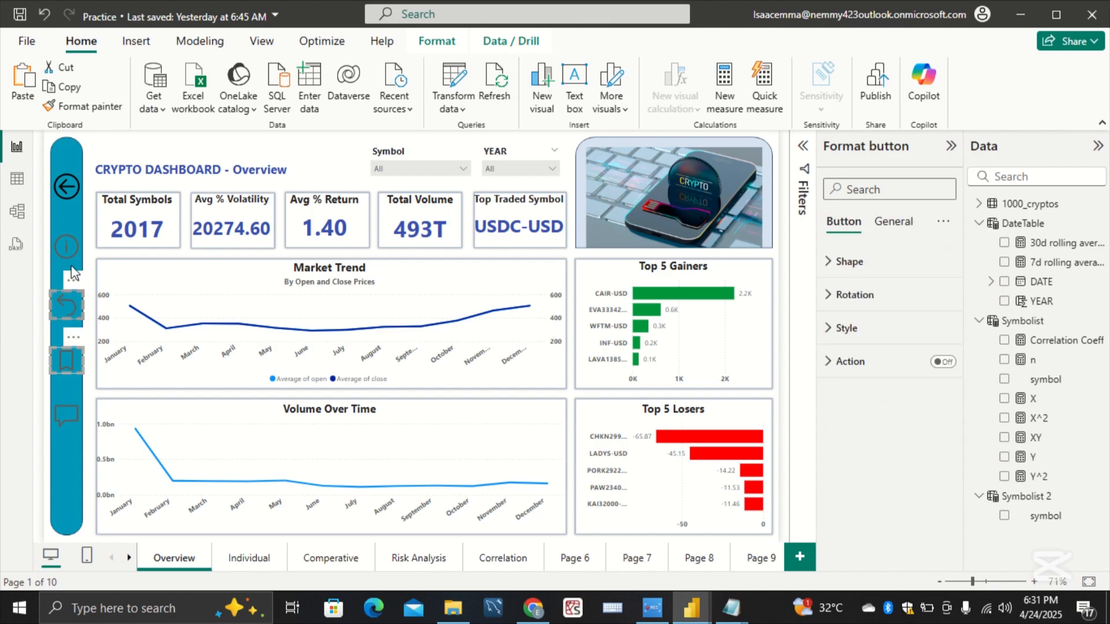
pyautogui.keyDown('ctrl'); pyautogui.click(68, 304); pyautogui.keyUp('ctrl')
pyautogui.keyDown('ctrl'); pyautogui.click(68, 250); pyautogui.keyUp('ctrl')
pyautogui.keyDown('ctrl'); pyautogui.click(69, 198); pyautogui.keyUp('ctrl')
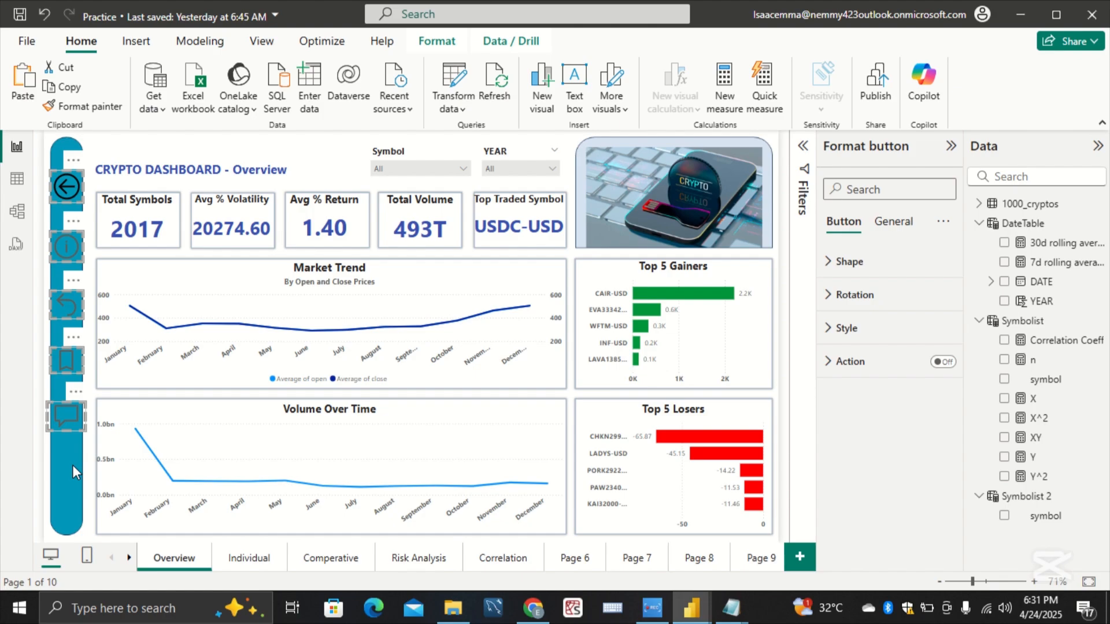
pyautogui.click(248, 558)
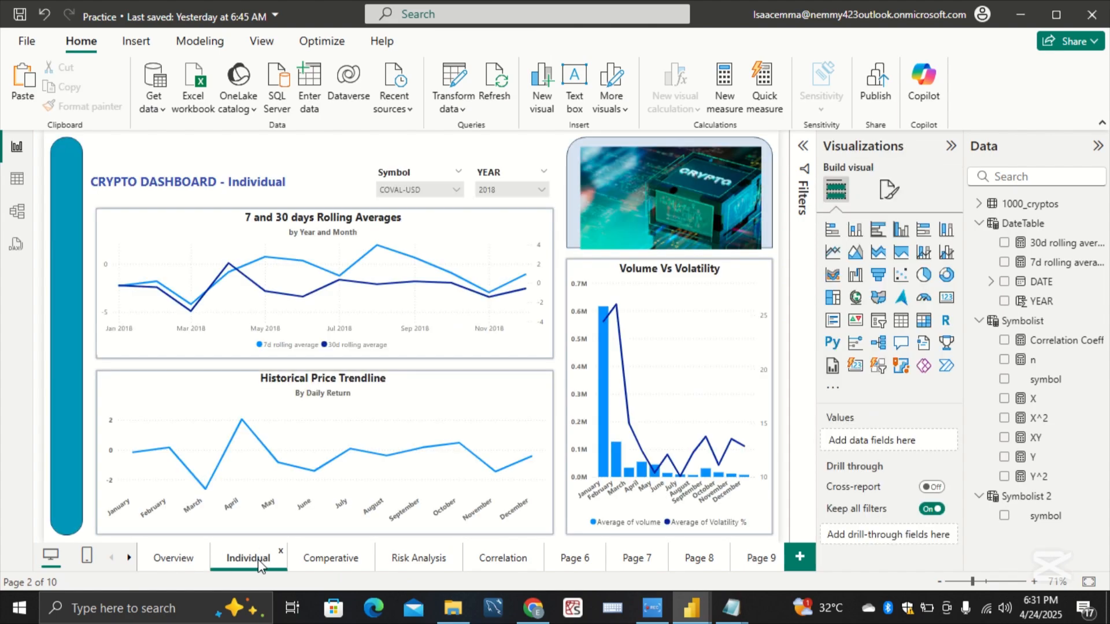
pyautogui.hotkey('ctrl', 'v')
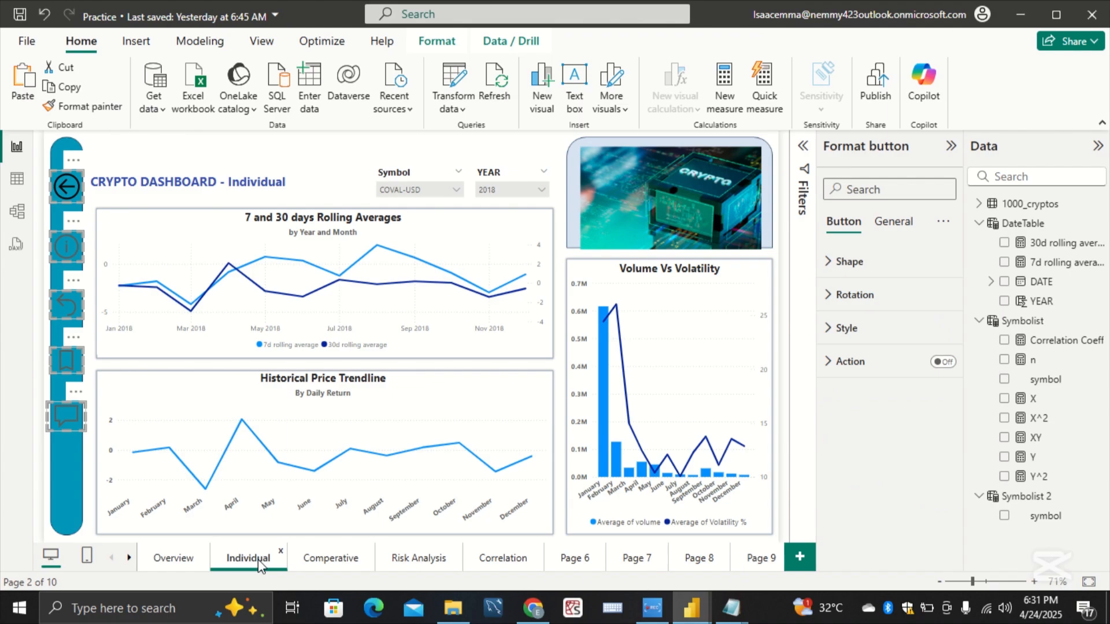
# Step: Paste the five copied sidebar buttons onto the Comperative, Risk Analysis and Correlation pages, and clear the selection
pyautogui.click(311, 560)
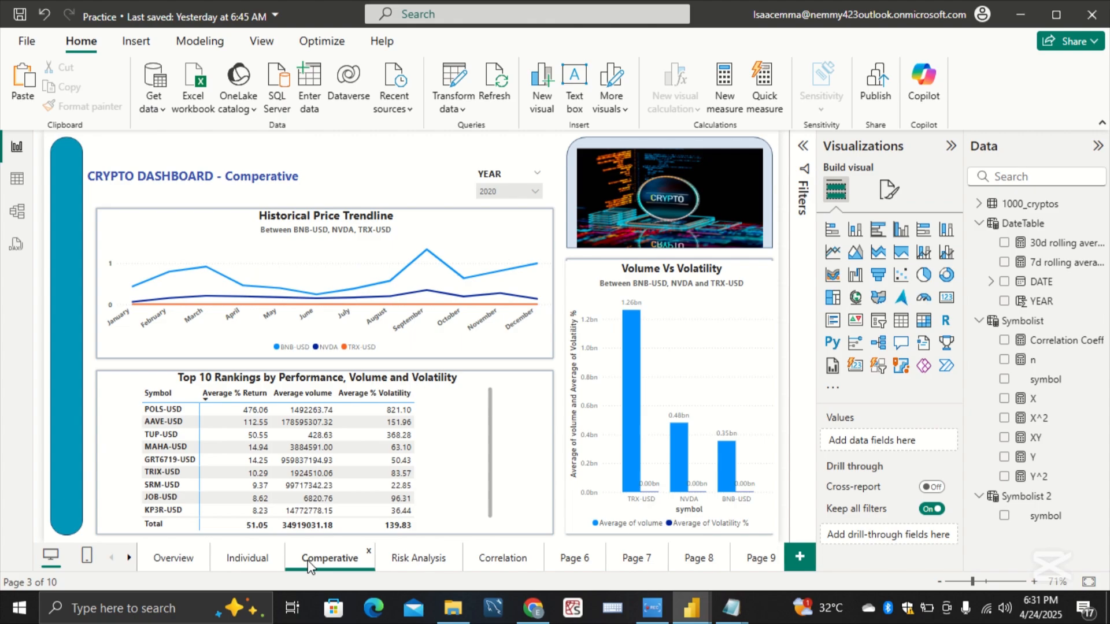
pyautogui.hotkey('ctrl', 'v')
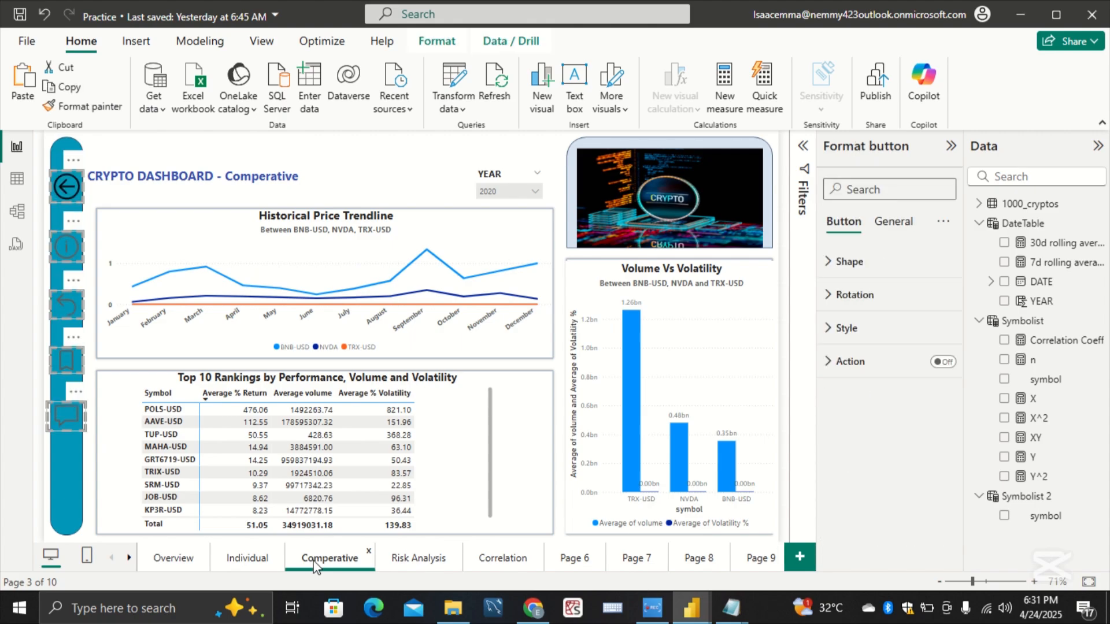
pyautogui.click(398, 559)
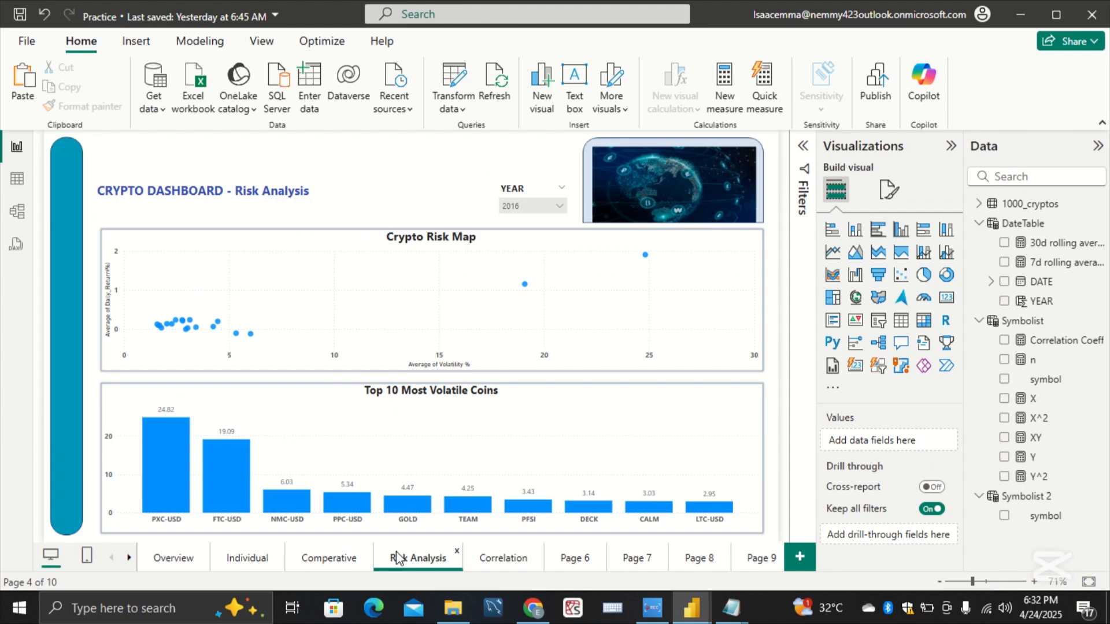
pyautogui.hotkey('ctrl', 'v')
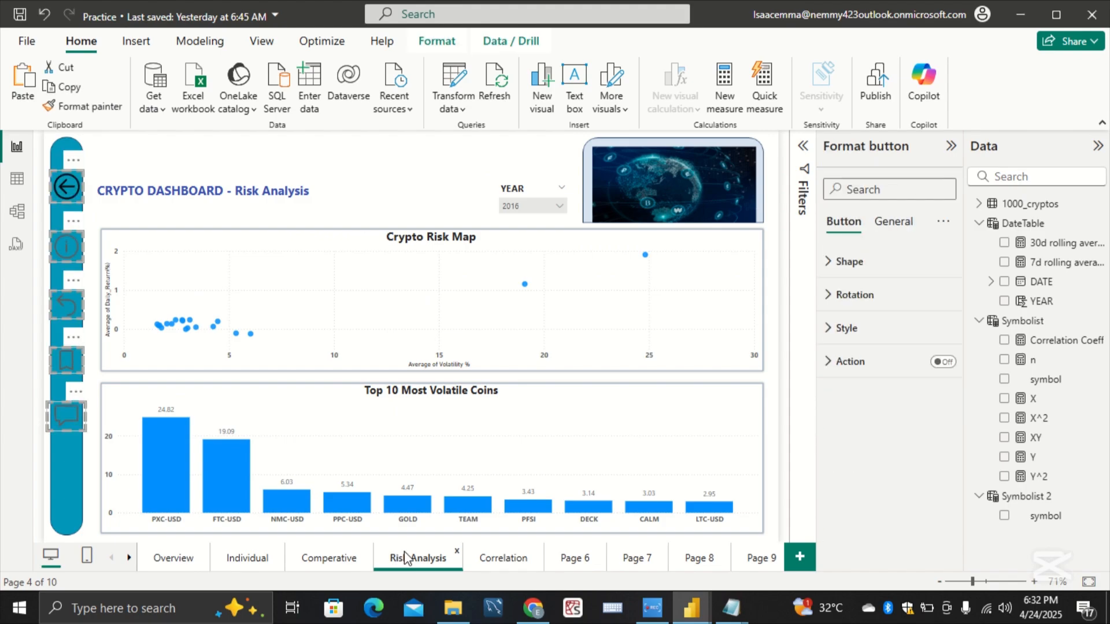
pyautogui.click(477, 559)
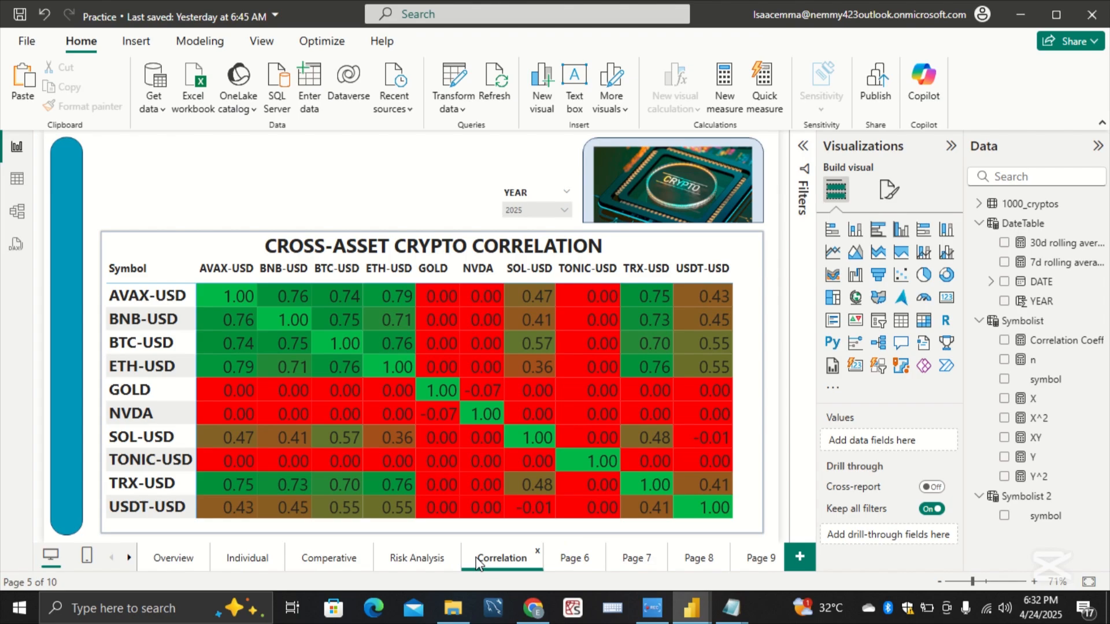
pyautogui.hotkey('ctrl', 'v')
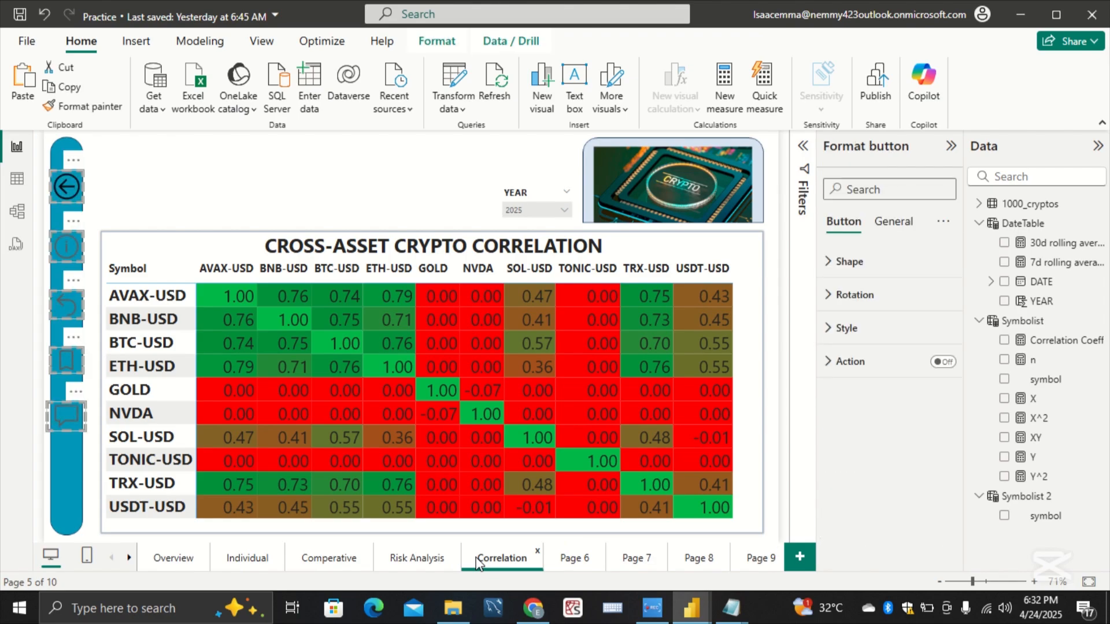
pyautogui.click(302, 200)
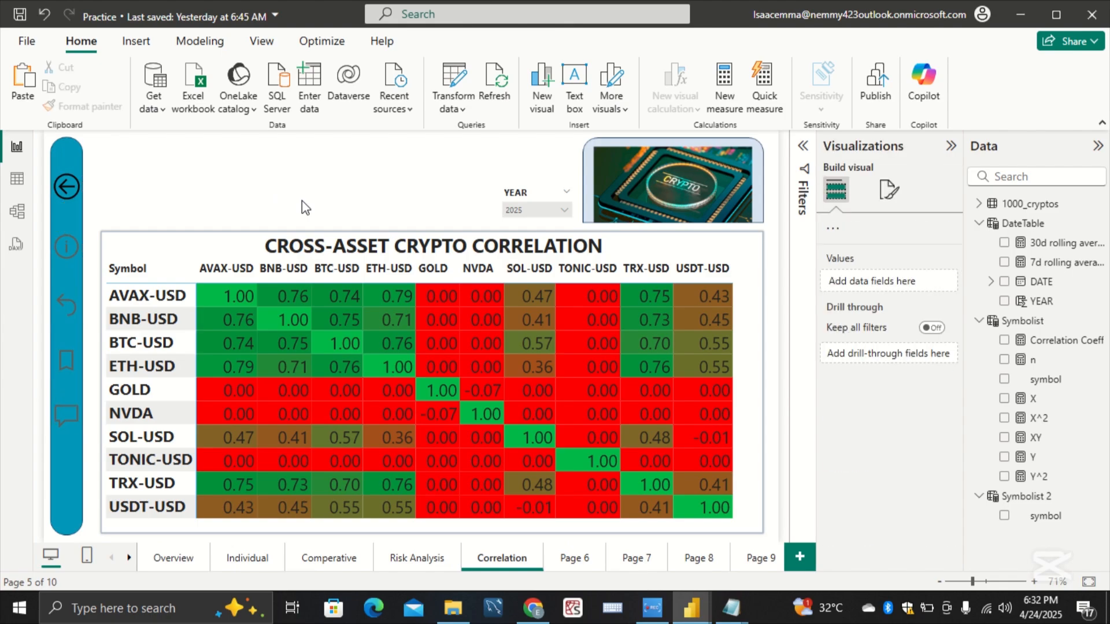
# Step: Insert a text box on the Correlation page and shrink it to fit above the matrix, between the sidebar and the YEAR slicer
pyautogui.click(578, 88)
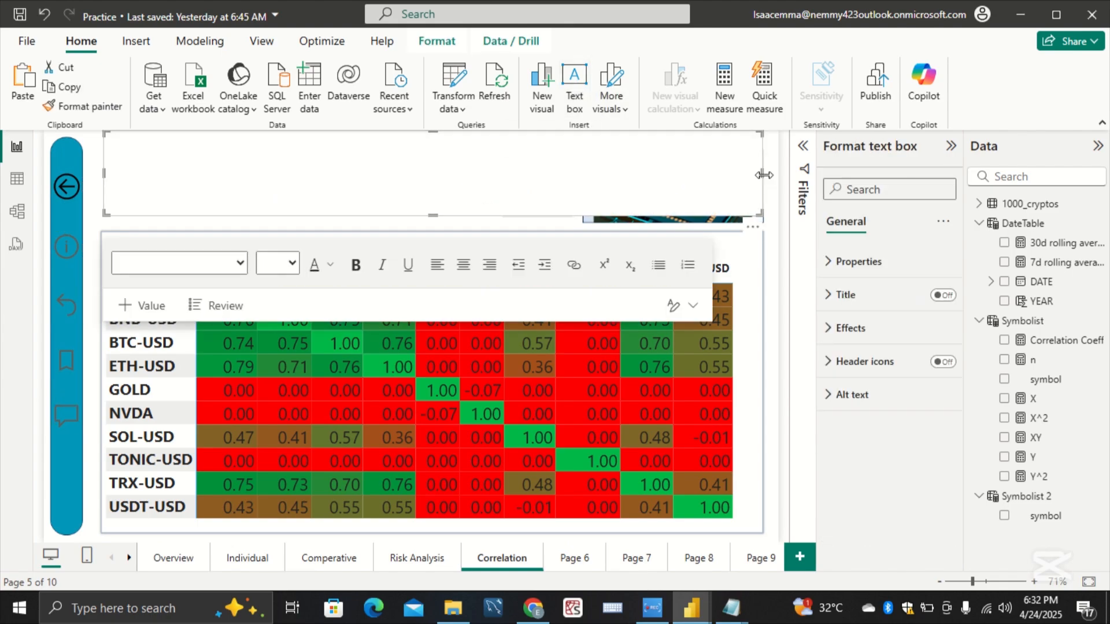
pyautogui.moveTo(762, 172); pyautogui.dragTo(282, 178)
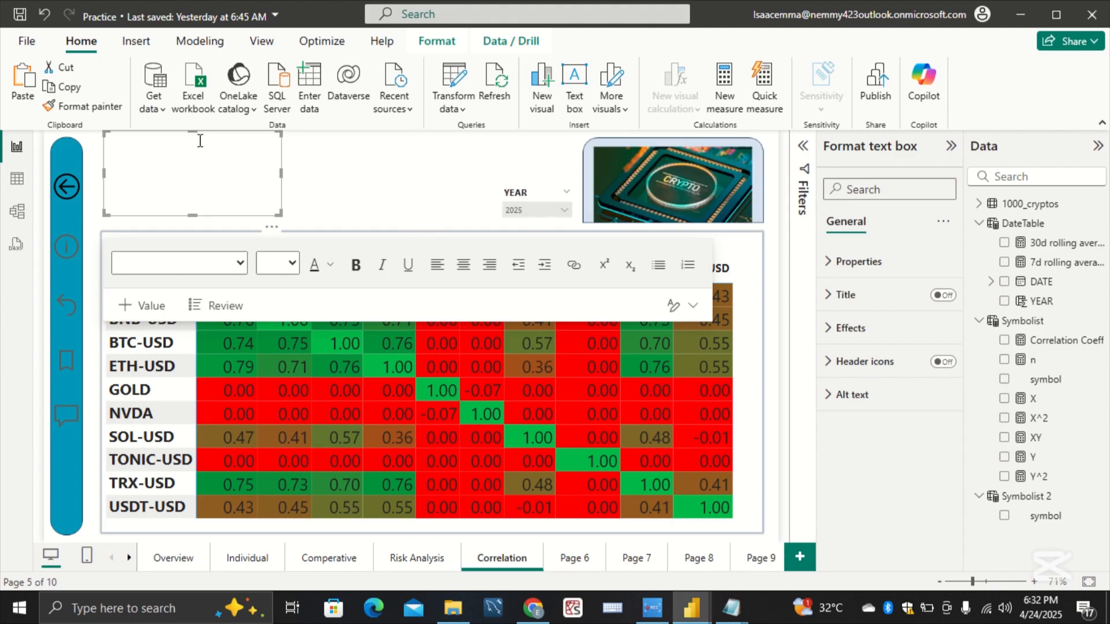
pyautogui.moveTo(196, 132); pyautogui.dragTo(197, 168)
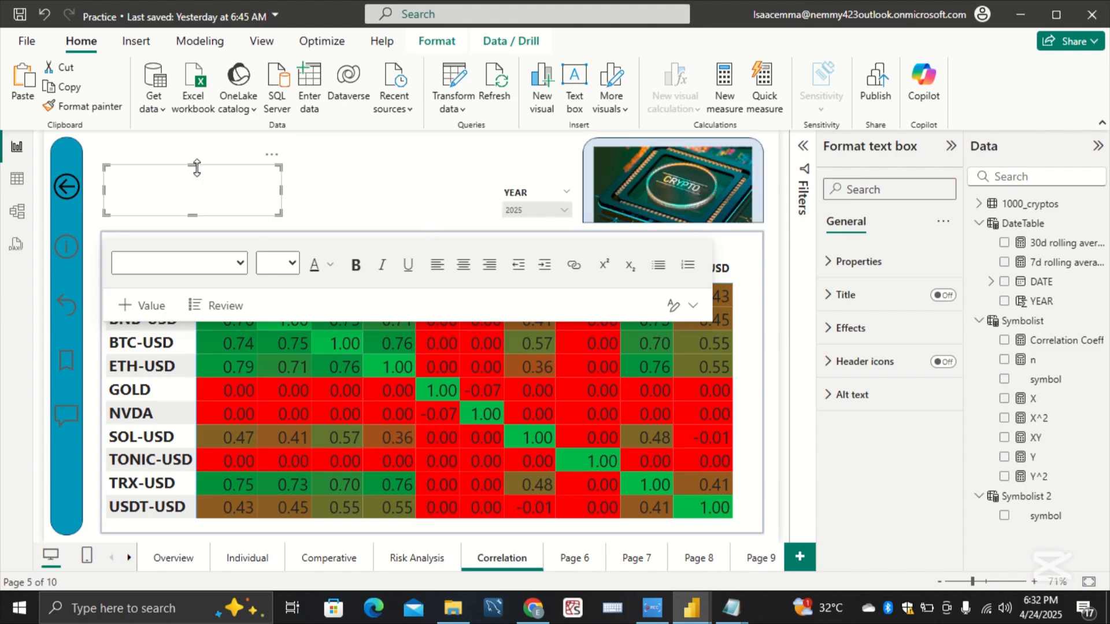
pyautogui.moveTo(105, 190); pyautogui.dragTo(90, 195)
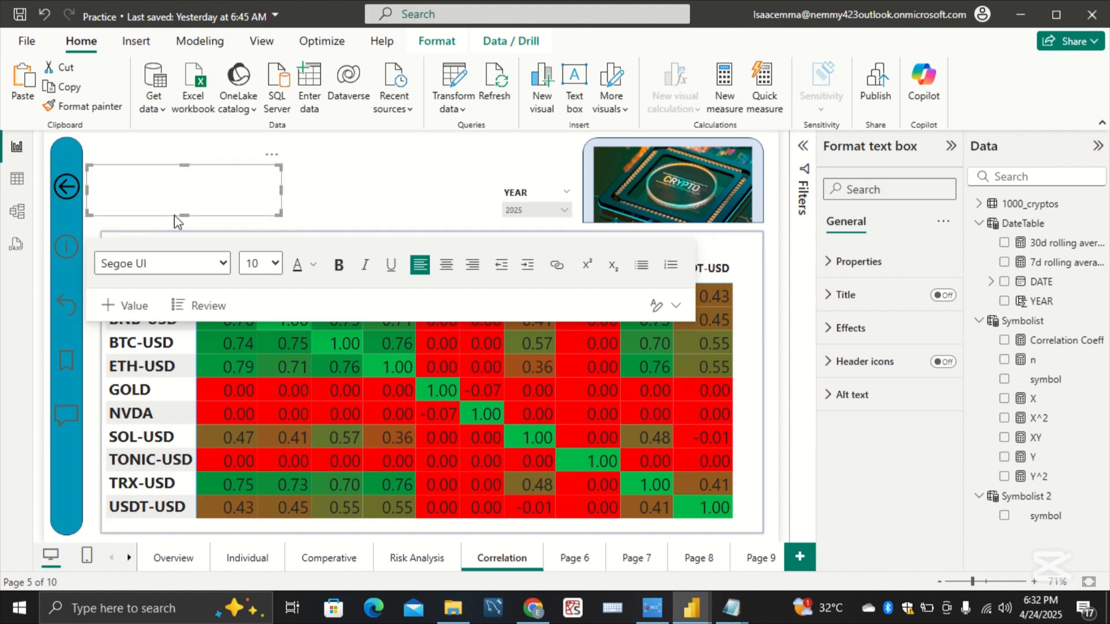
# Step: Format the empty text box with font size 16, bold, centered alignment and a medium shade of the dark blue theme color
pyautogui.click(275, 264)
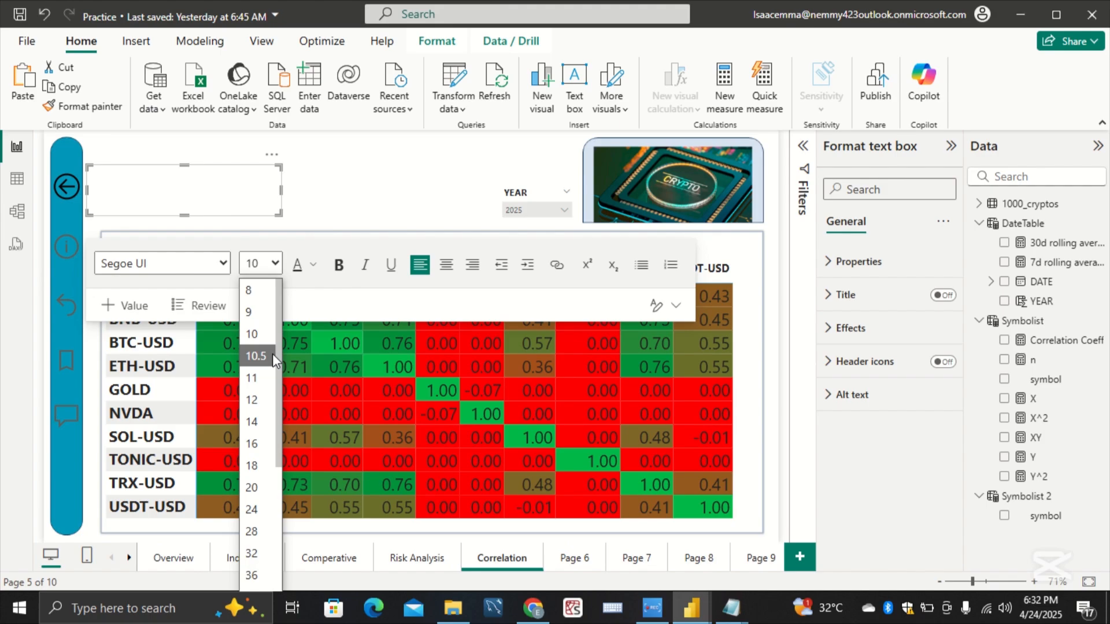
pyautogui.click(258, 442)
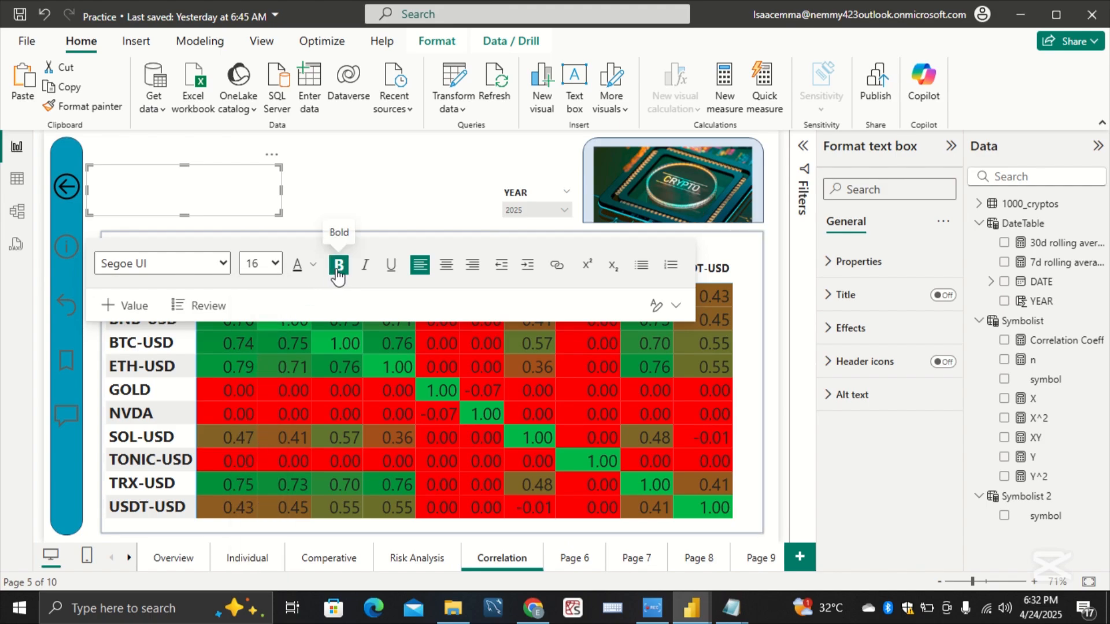
pyautogui.click(446, 265)
pyautogui.click(363, 267)
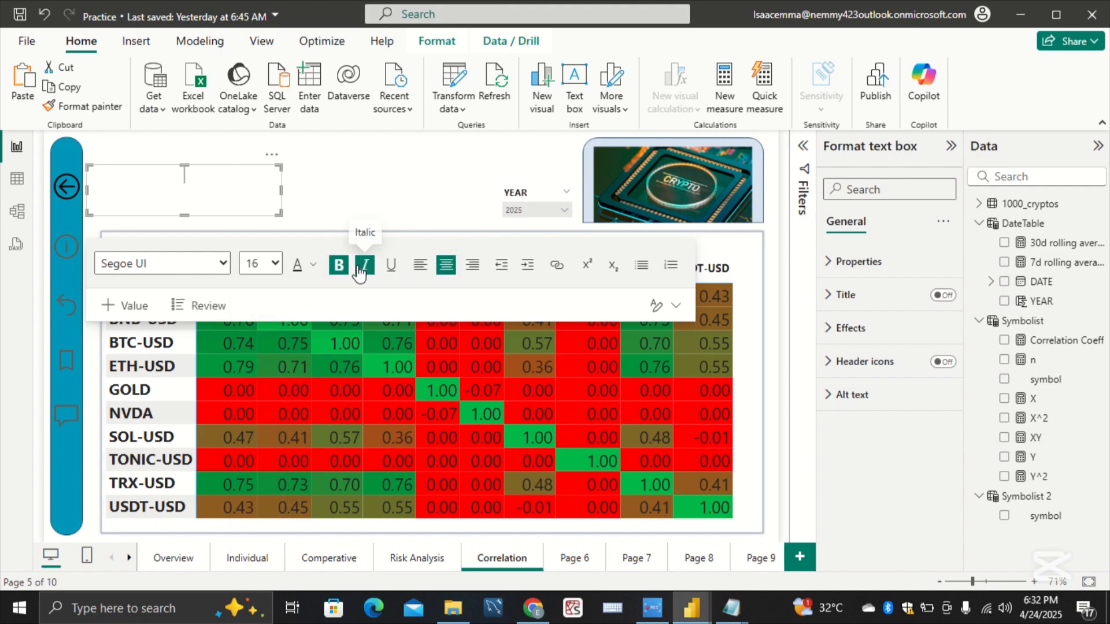
pyautogui.click(312, 265)
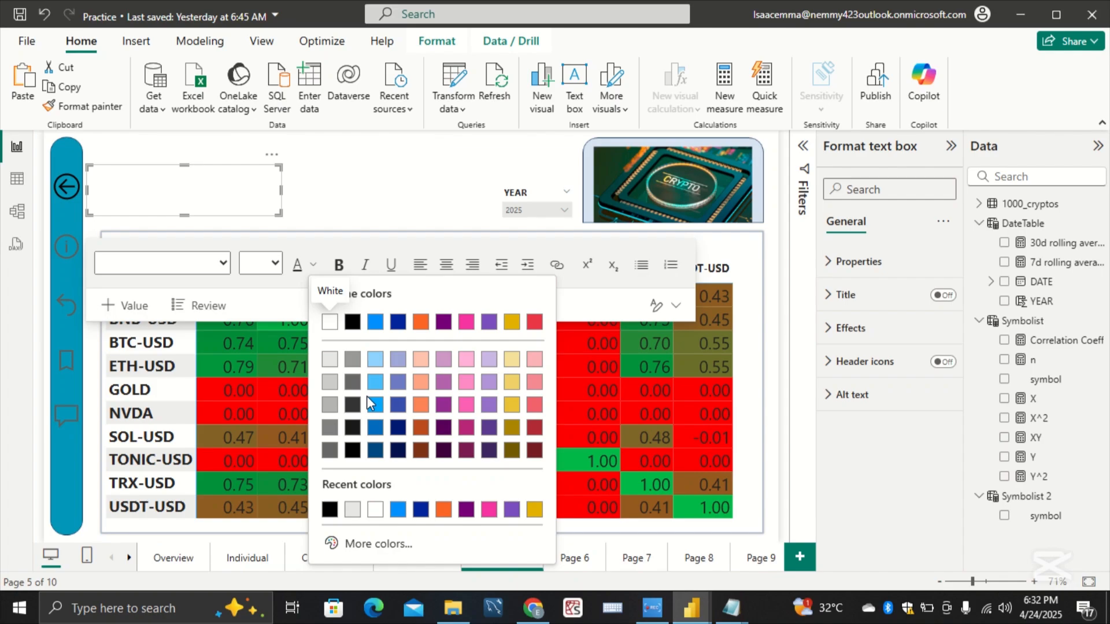
pyautogui.click(397, 406)
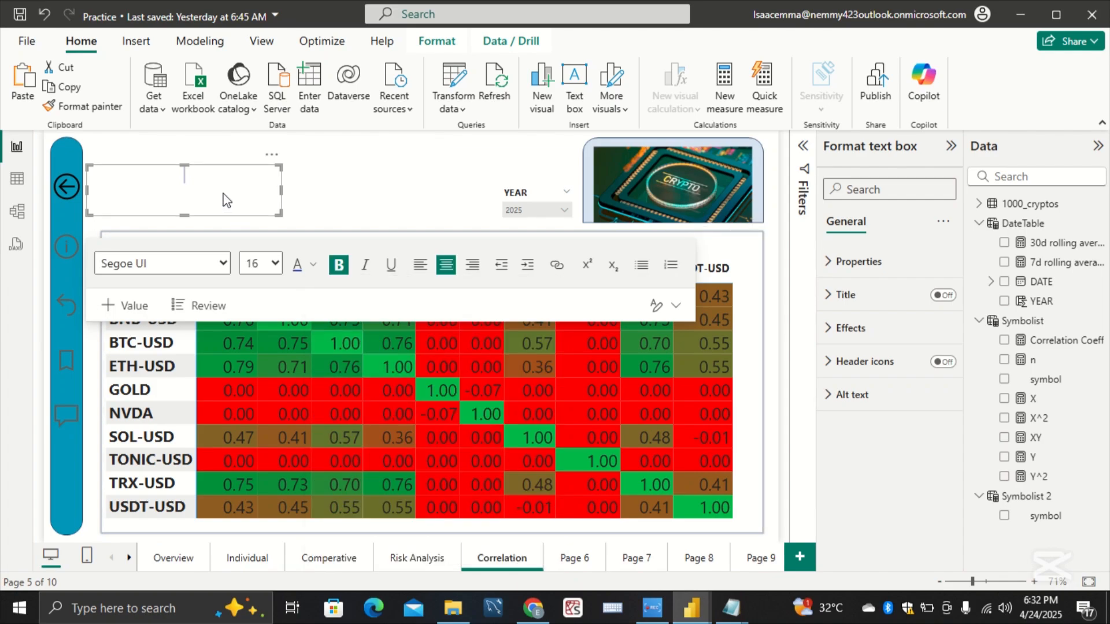
# Step: Enter the title "CRYPTO DASHBOARD - Correlation" in the text box
pyautogui.write('CRYPTO DASG')
pyautogui.press('BackSpace')
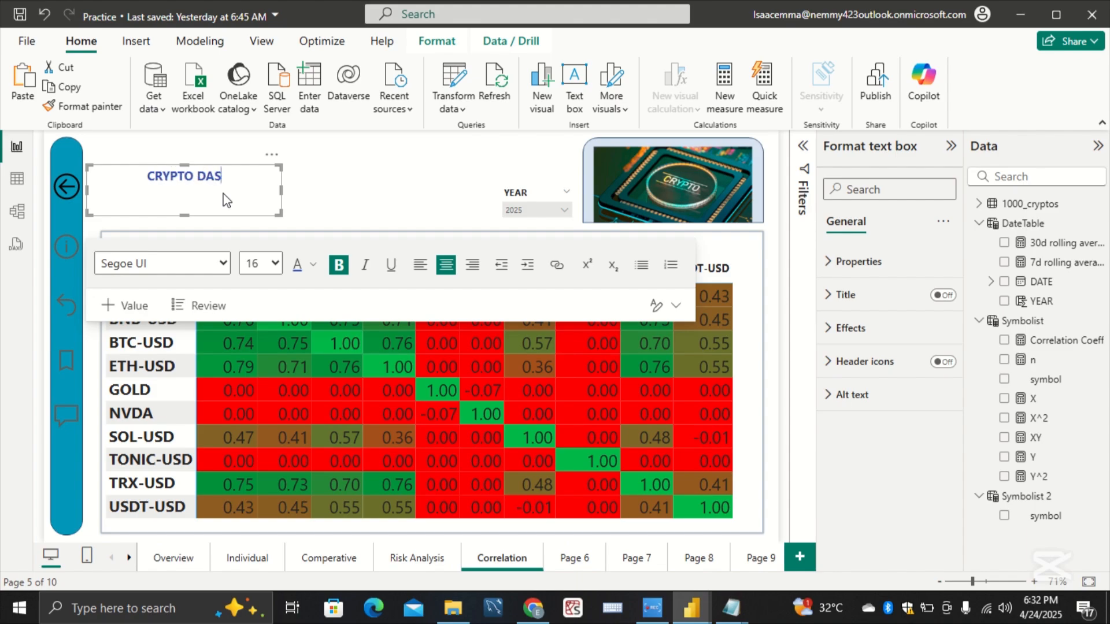
pyautogui.write('HBOARD')
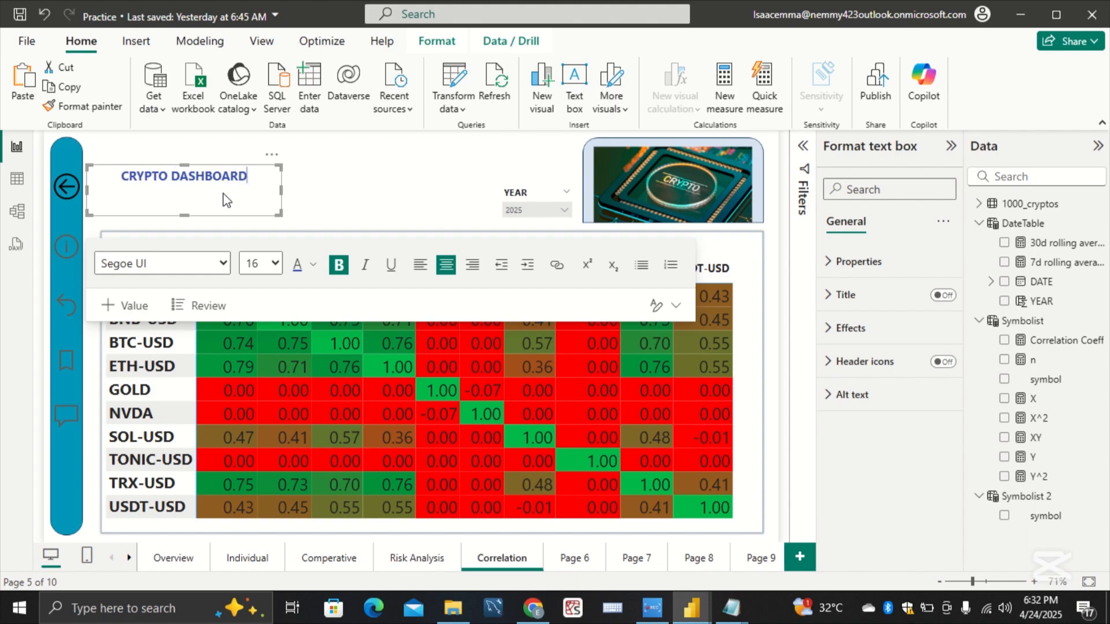
pyautogui.write(' - ')
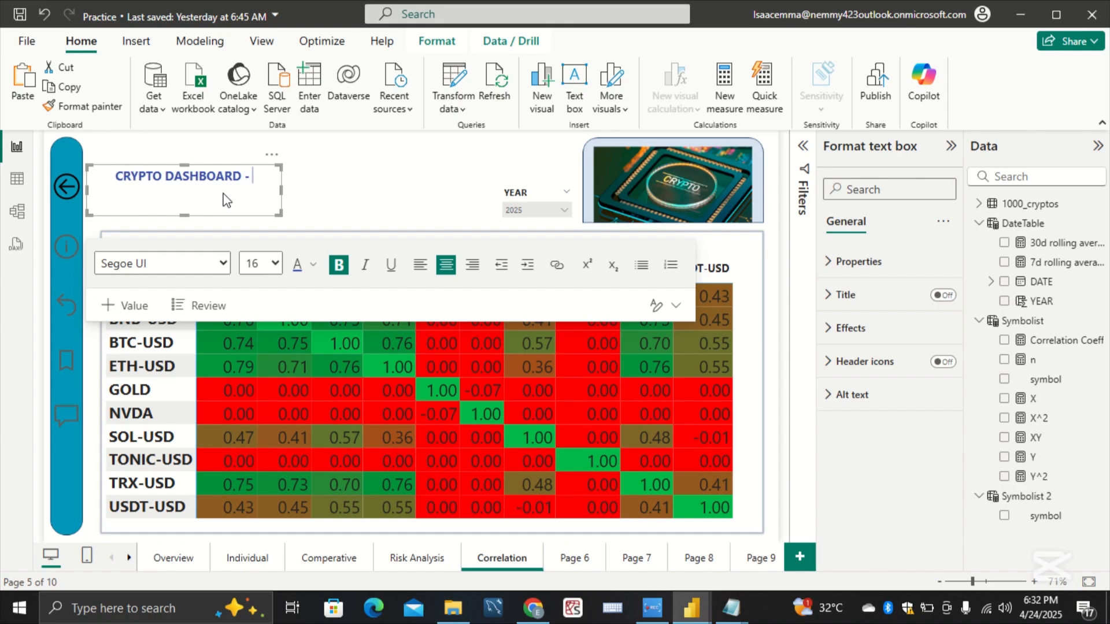
pyautogui.write('C')
pyautogui.write('or')
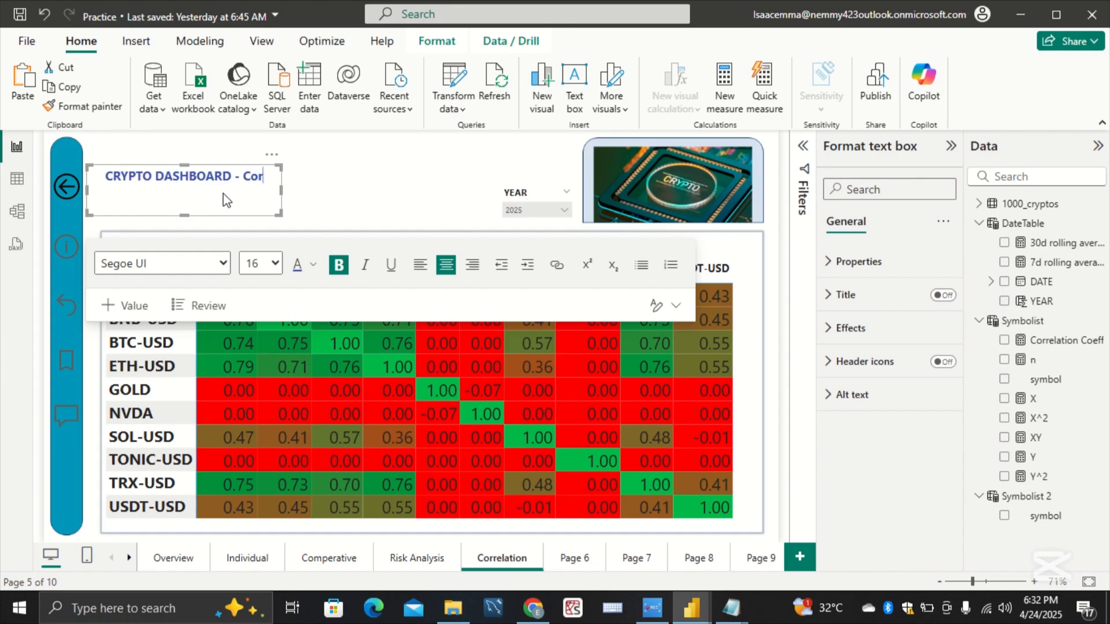
pyautogui.write('relation')
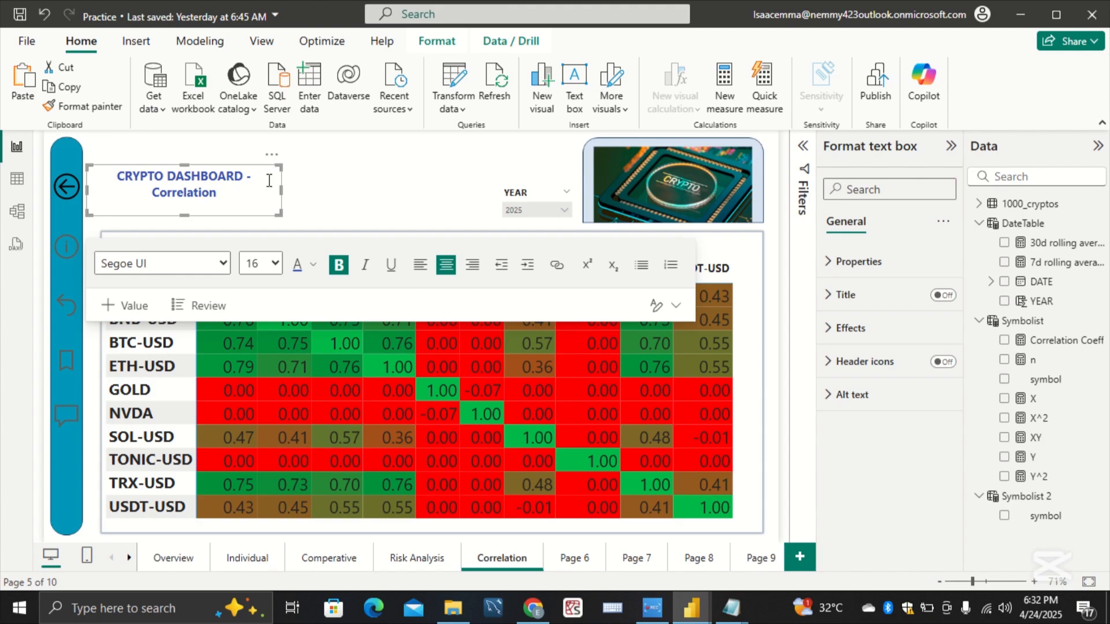
# Step: Widen the Correlation title's text box so the title fits on one line, turn off its background, and deselect it
pyautogui.moveTo(281, 186); pyautogui.dragTo(289, 187)
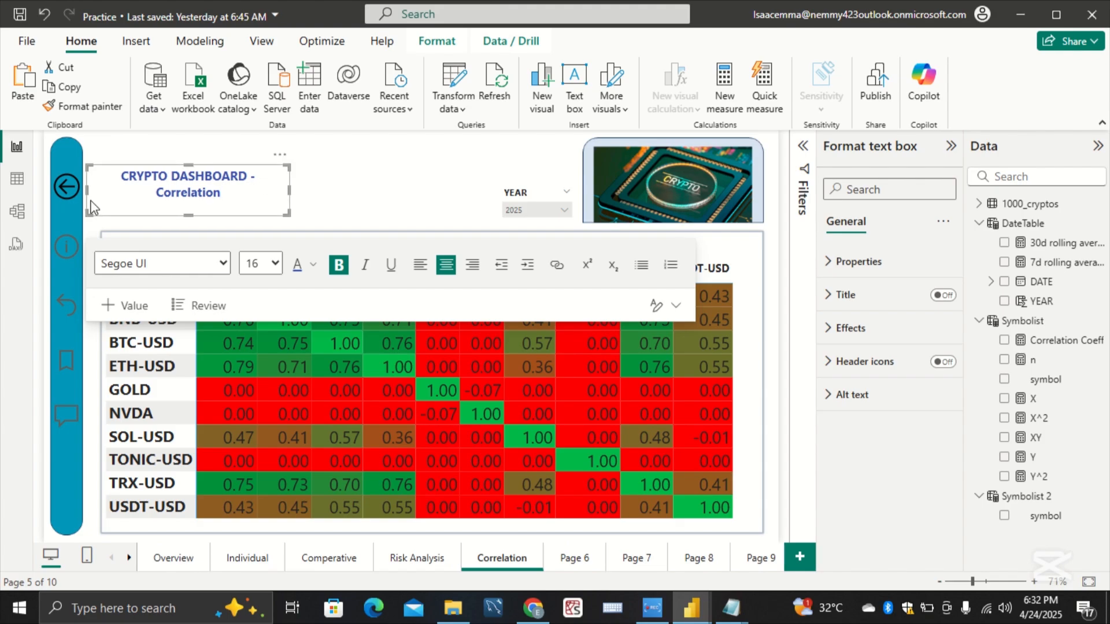
pyautogui.moveTo(87, 188)
pyautogui.mouseDown()
pyautogui.moveTo(62, 186)
pyautogui.moveTo(91, 186)
pyautogui.moveTo(80, 184)
pyautogui.mouseUp()
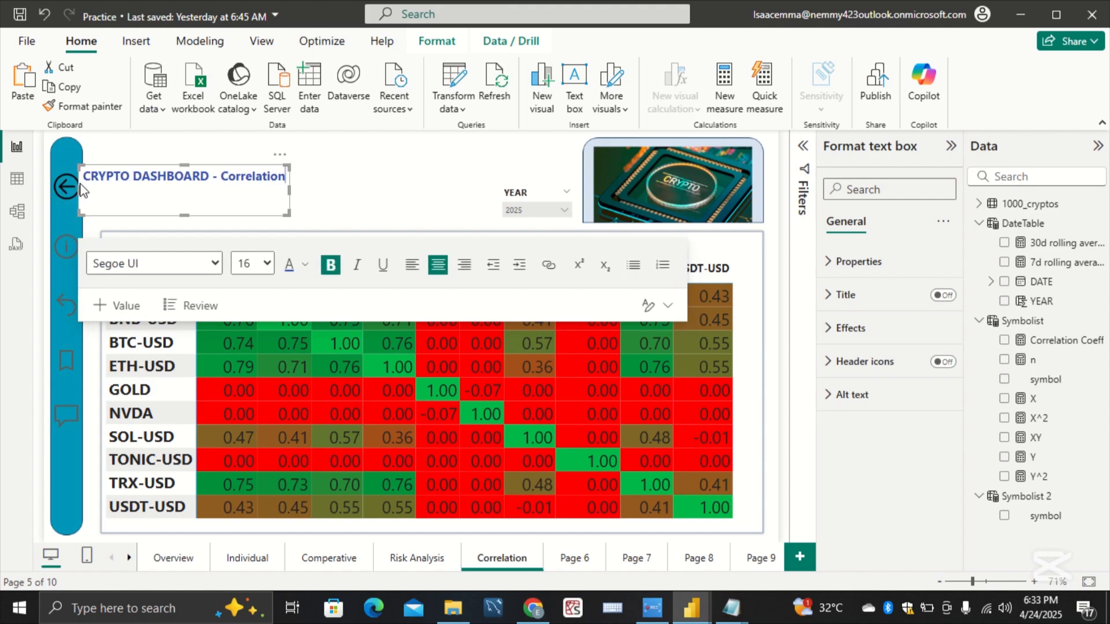
pyautogui.click(855, 326)
pyautogui.click(938, 369)
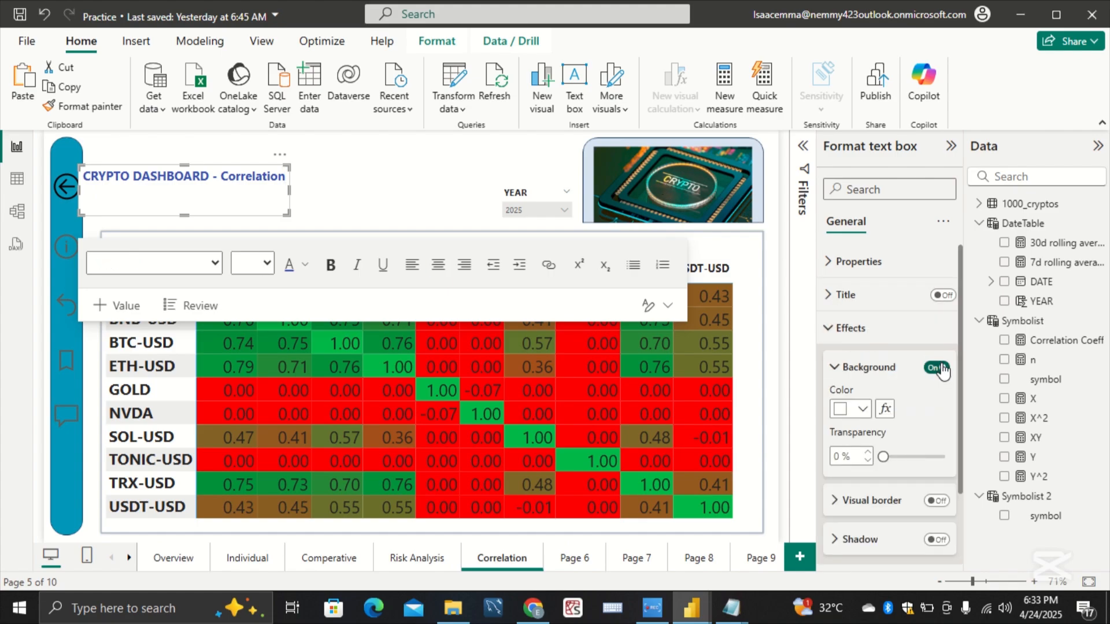
pyautogui.click(841, 328)
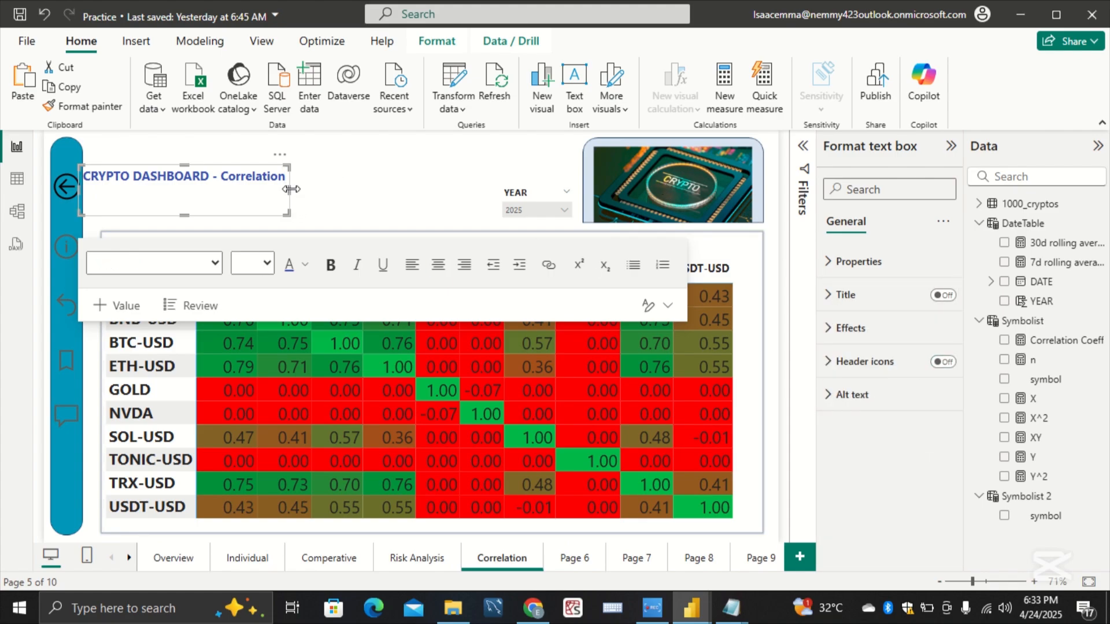
pyautogui.moveTo(301, 189); pyautogui.dragTo(310, 188)
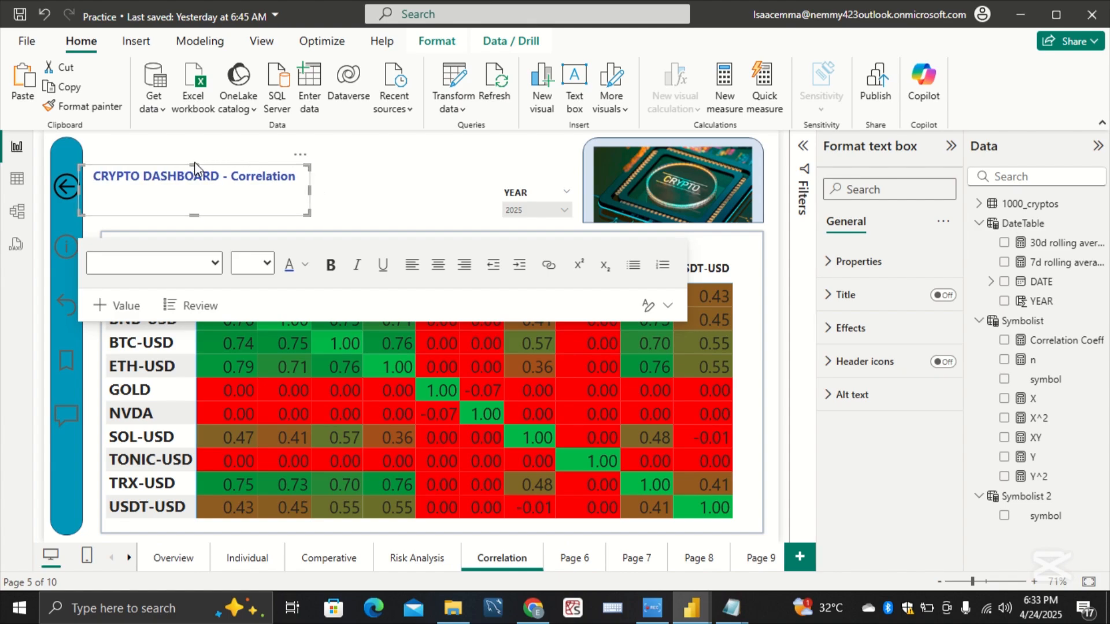
pyautogui.press('Escape')
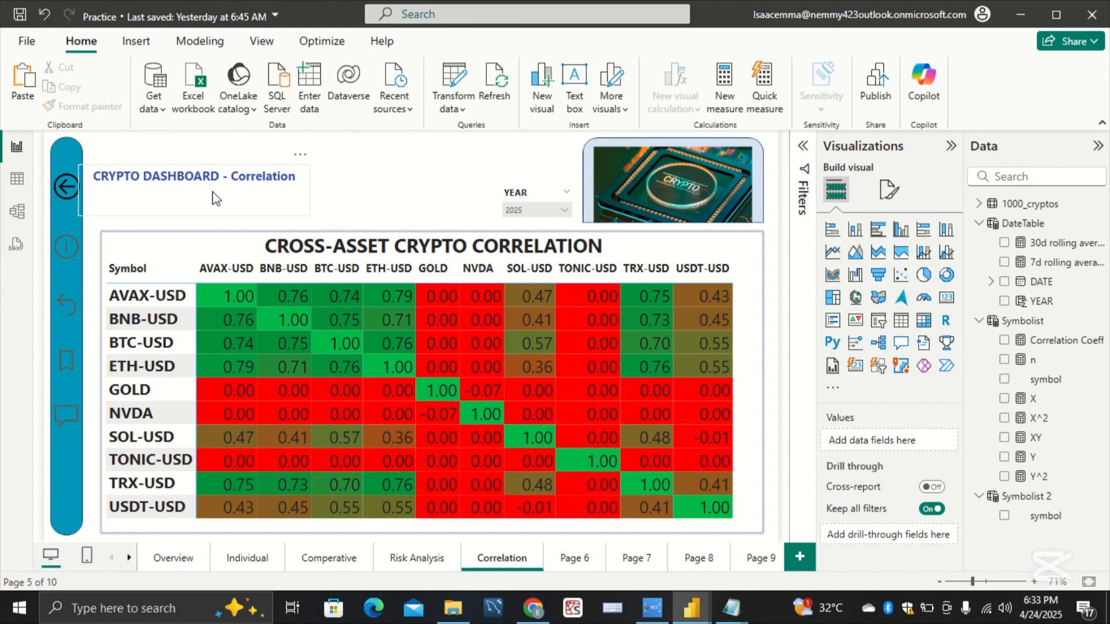
# Step: Lower the top edge of the title's text box to bring the title closer to the correlation matrix, and clear the selection
pyautogui.click(199, 173)
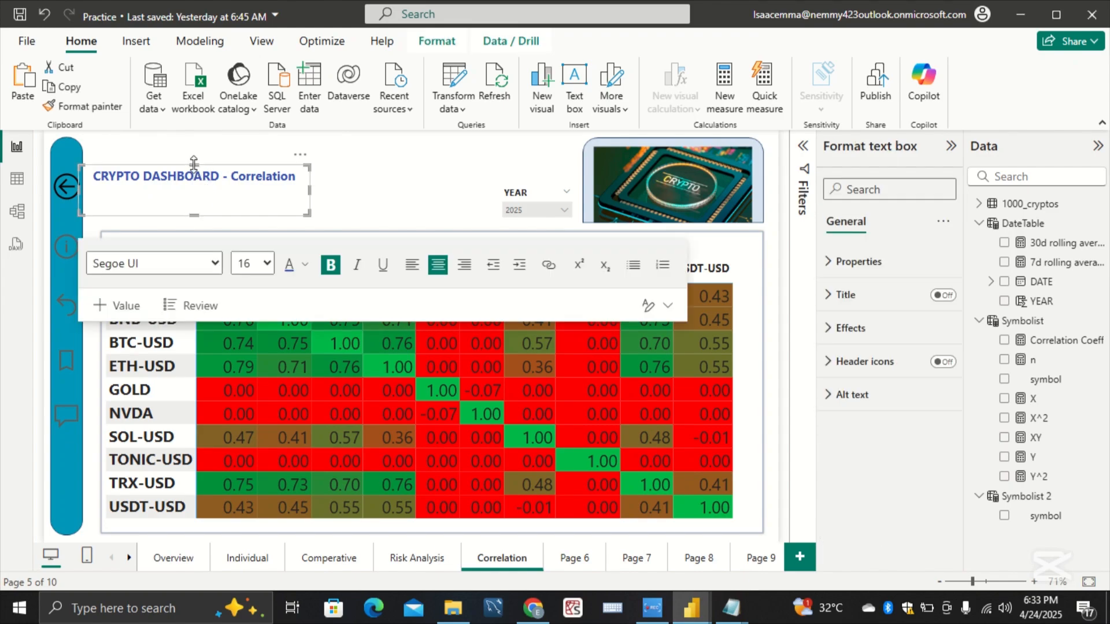
pyautogui.moveTo(194, 163); pyautogui.dragTo(195, 183)
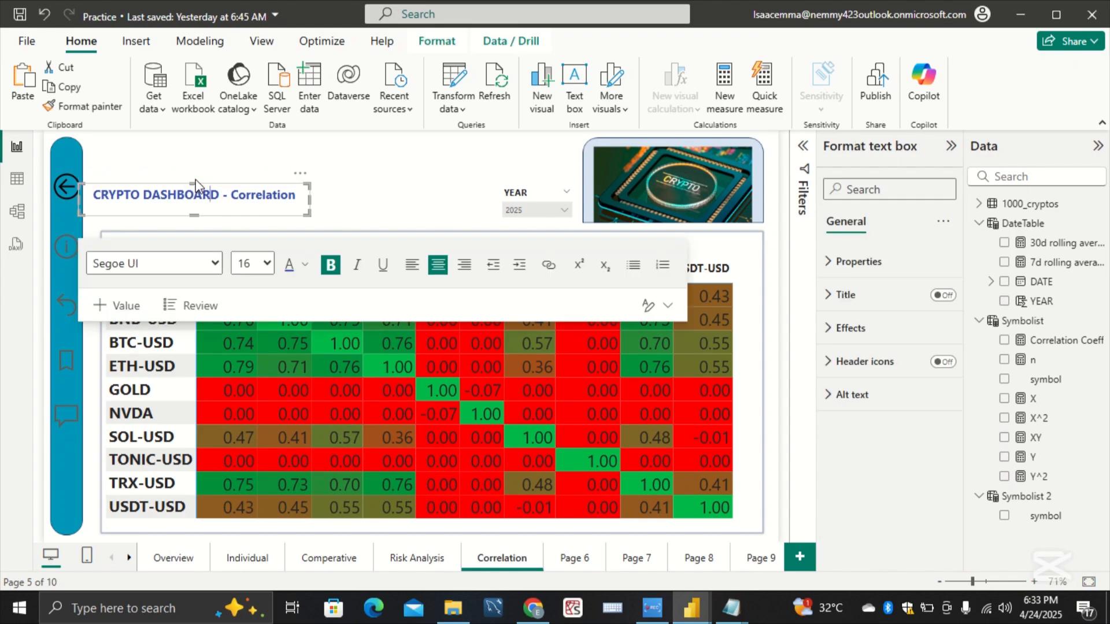
pyautogui.click(322, 149)
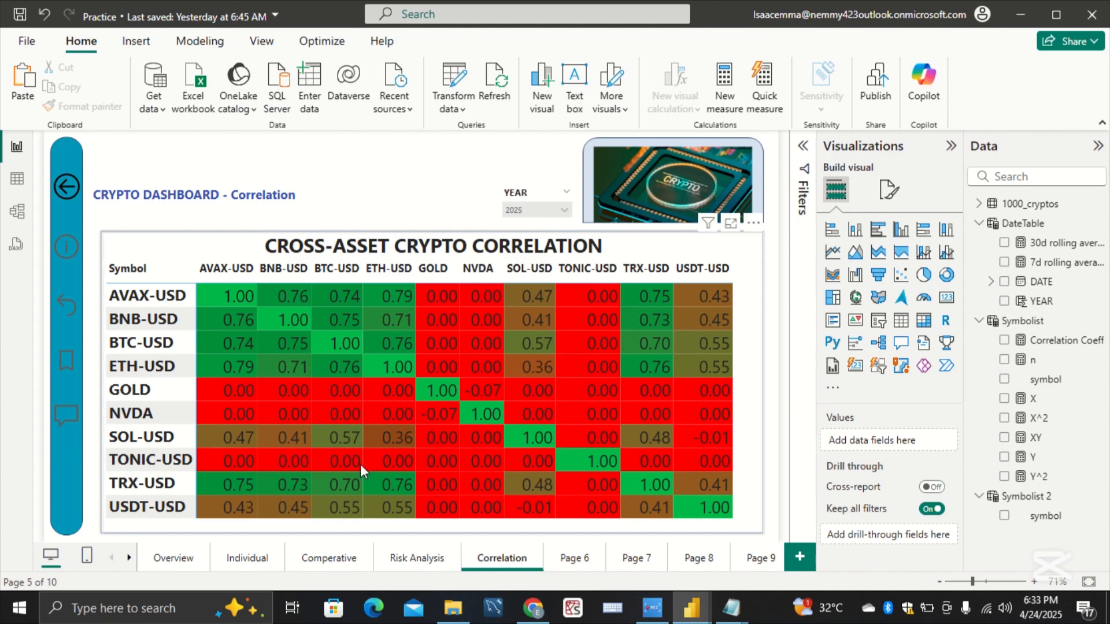
# Step: On the Individual page, set the information button's icon line color to black for the Default state
pyautogui.click(246, 558)
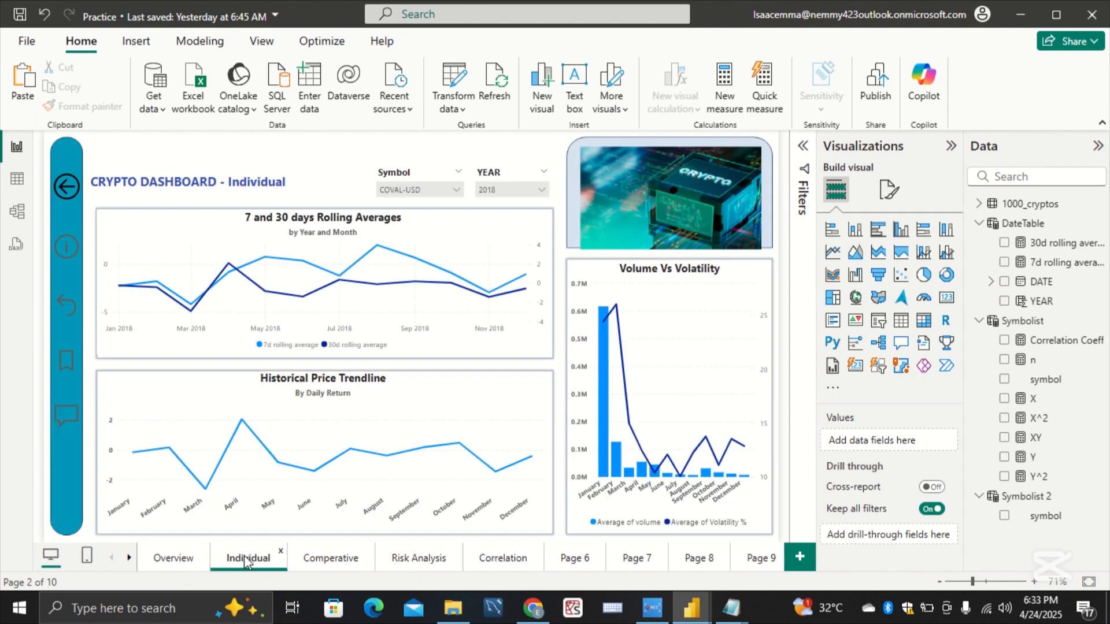
pyautogui.click(67, 257)
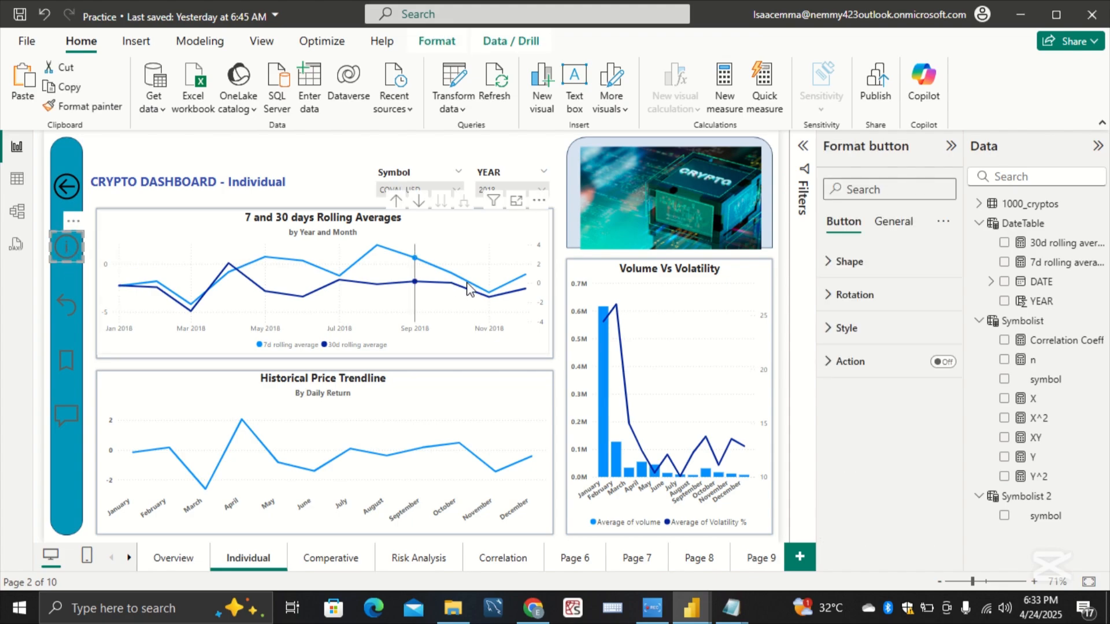
pyautogui.click(869, 338)
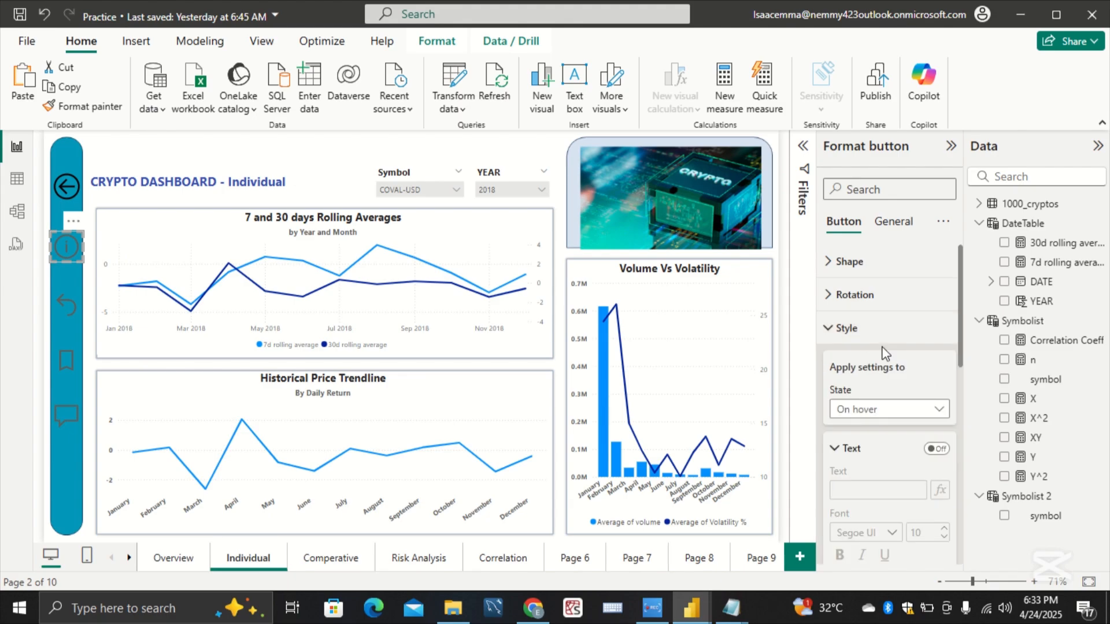
pyautogui.click(844, 449)
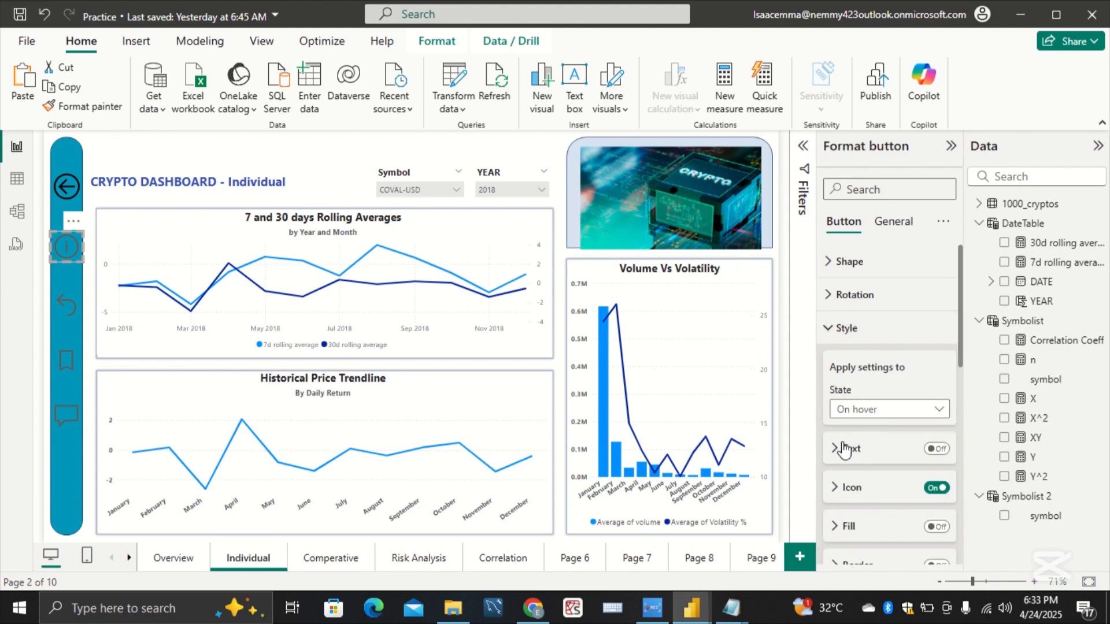
pyautogui.scroll(-3, 844, 445)
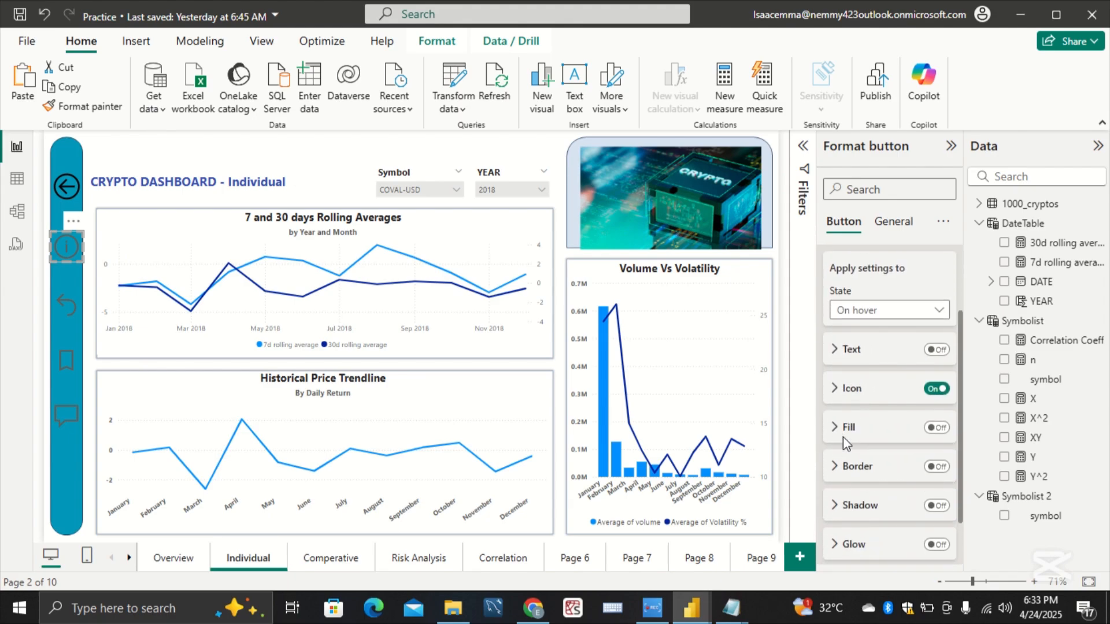
pyautogui.click(925, 312)
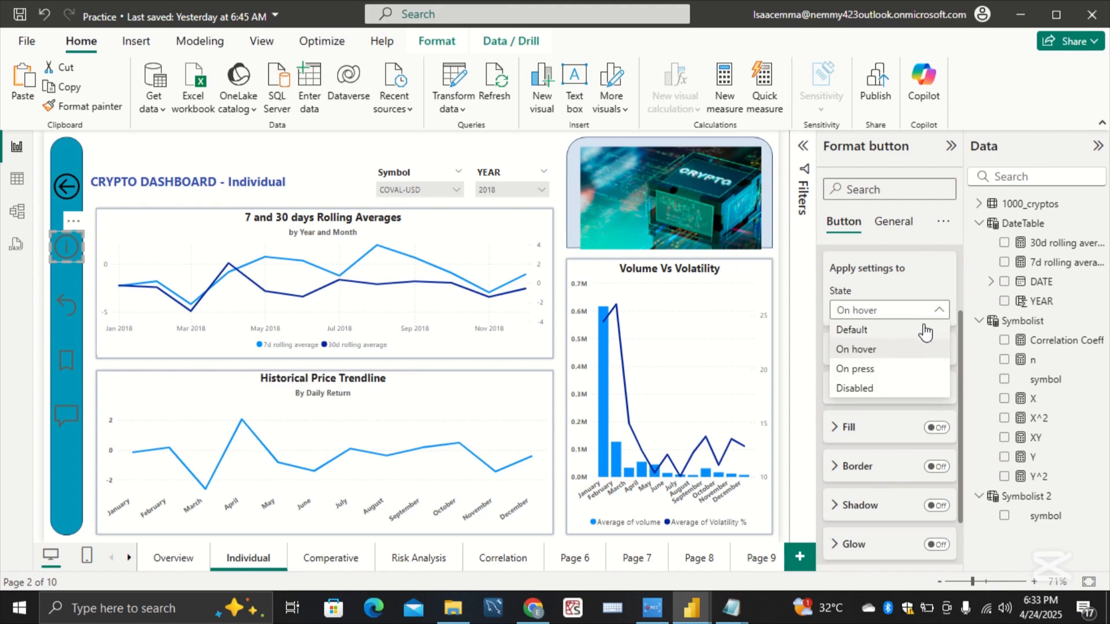
pyautogui.click(857, 327)
pyautogui.click(851, 389)
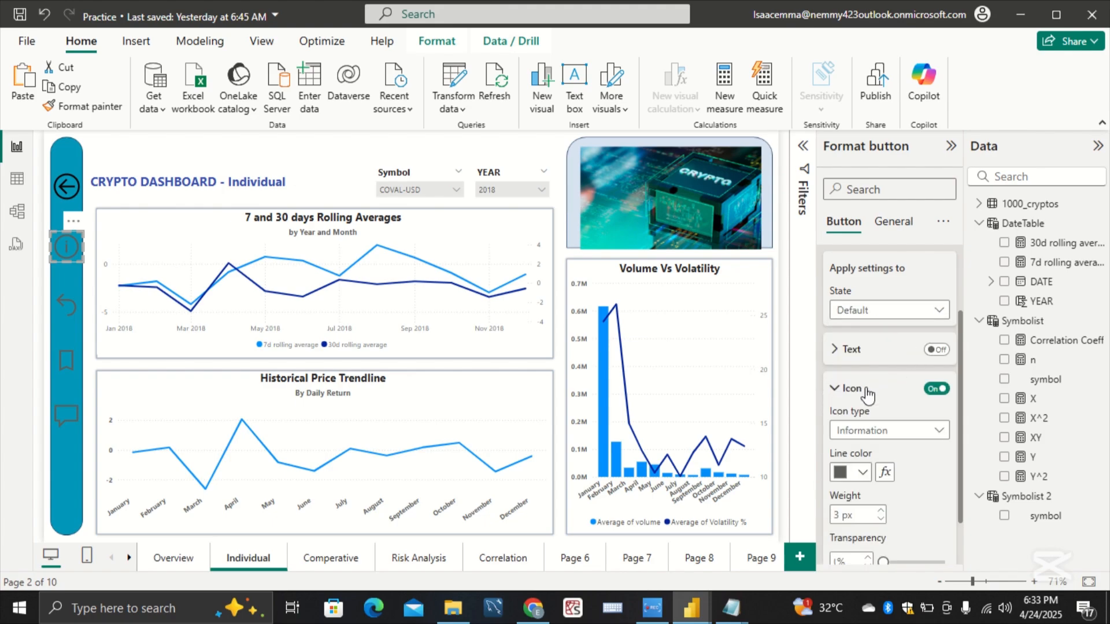
pyautogui.click(863, 477)
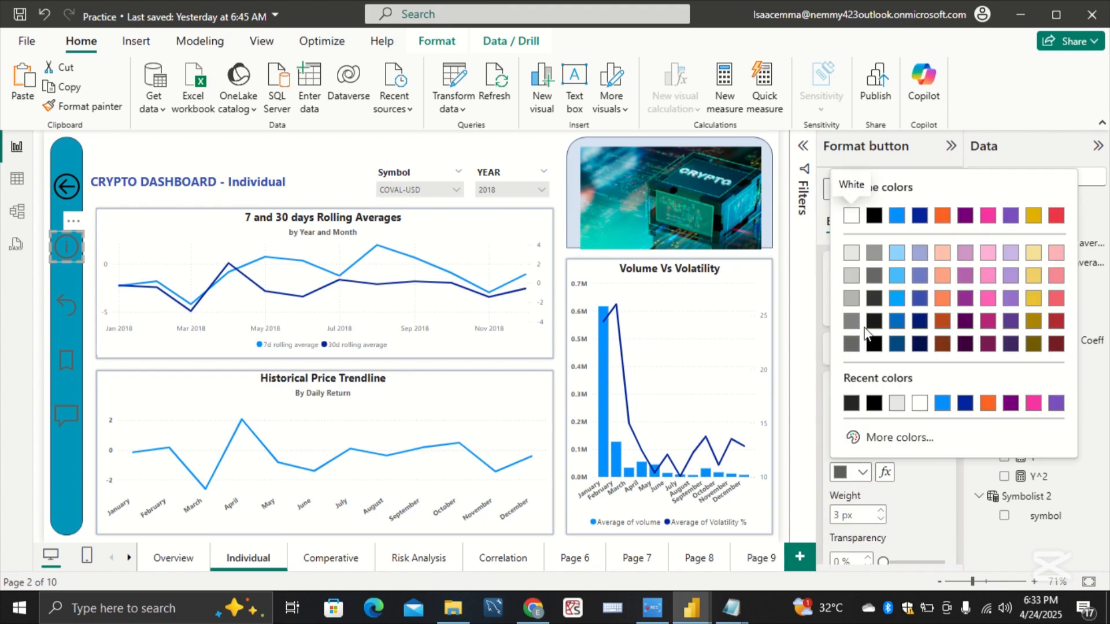
pyautogui.click(880, 346)
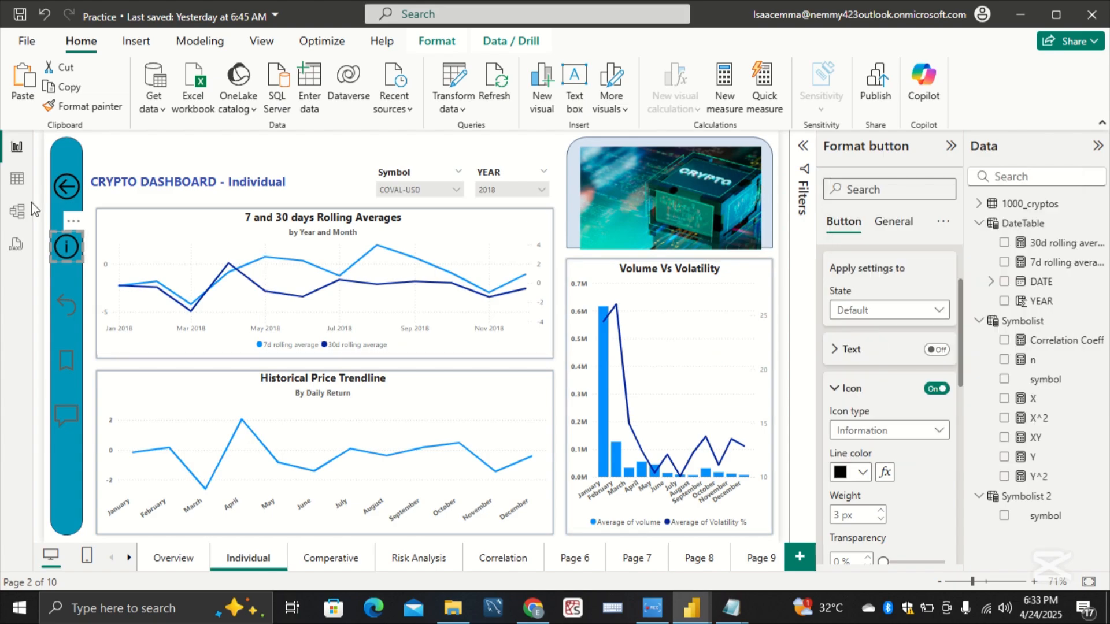
# Step: Set the back button's icon line color to Black, 40% lighter on the Individual page
pyautogui.click(67, 188)
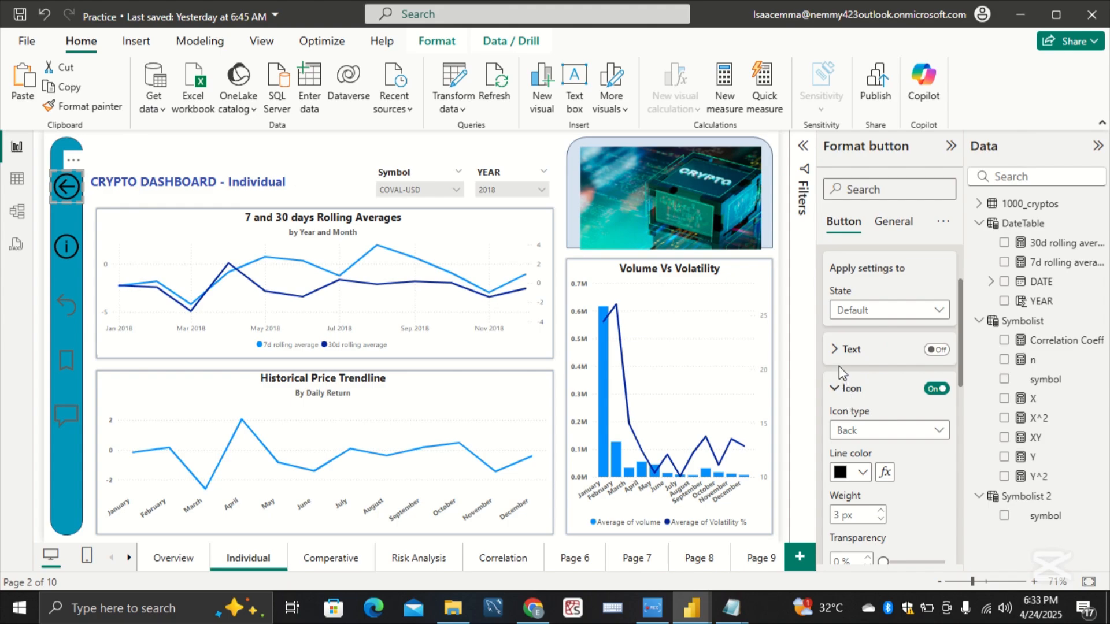
pyautogui.click(840, 388)
pyautogui.click(840, 386)
pyautogui.click(861, 473)
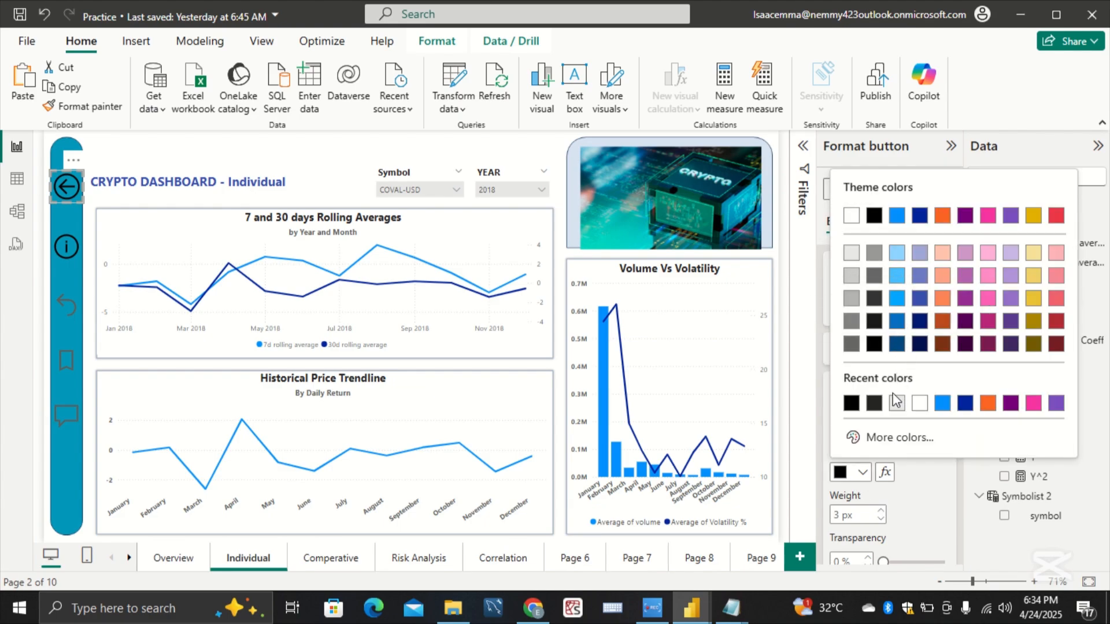
pyautogui.click(874, 280)
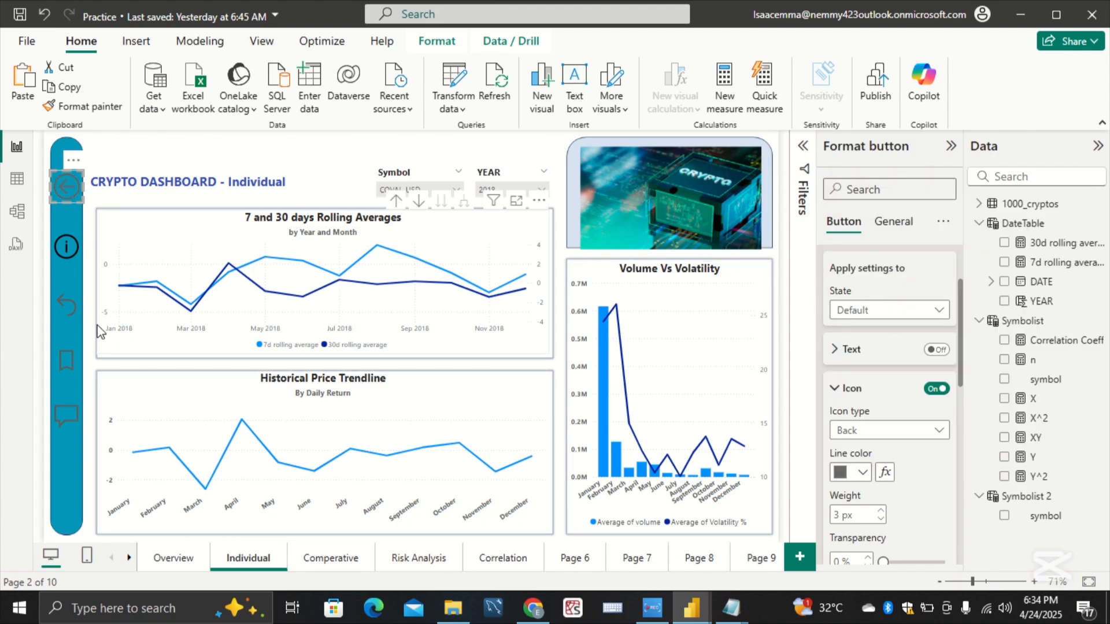
# Step: Set the reset button's icon line color to a near-black shade for the On hover state
pyautogui.click(81, 311)
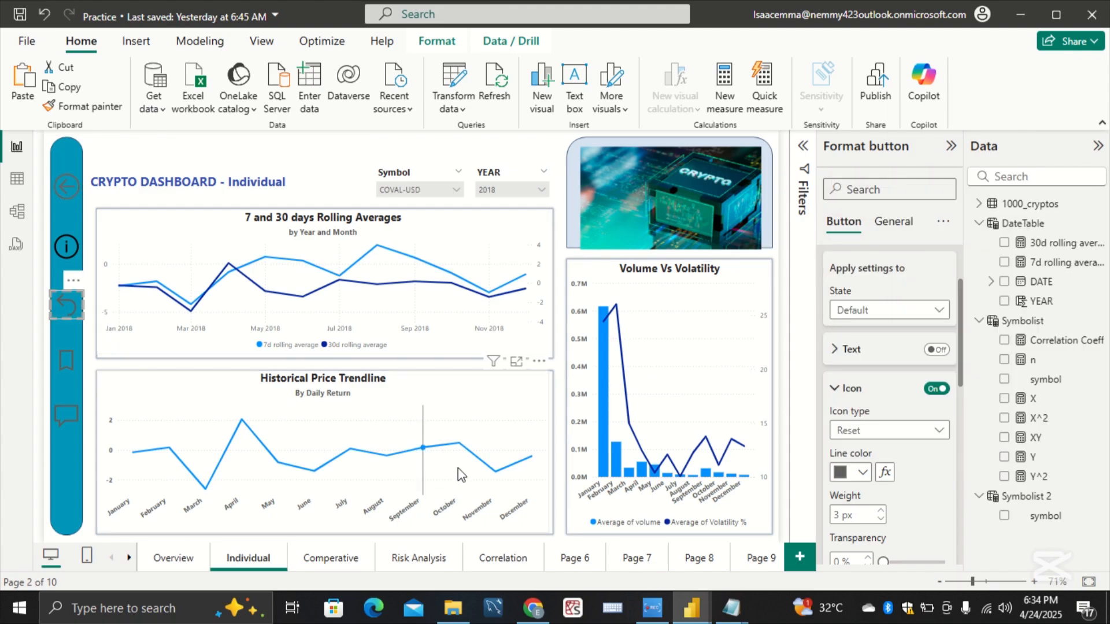
pyautogui.click(883, 315)
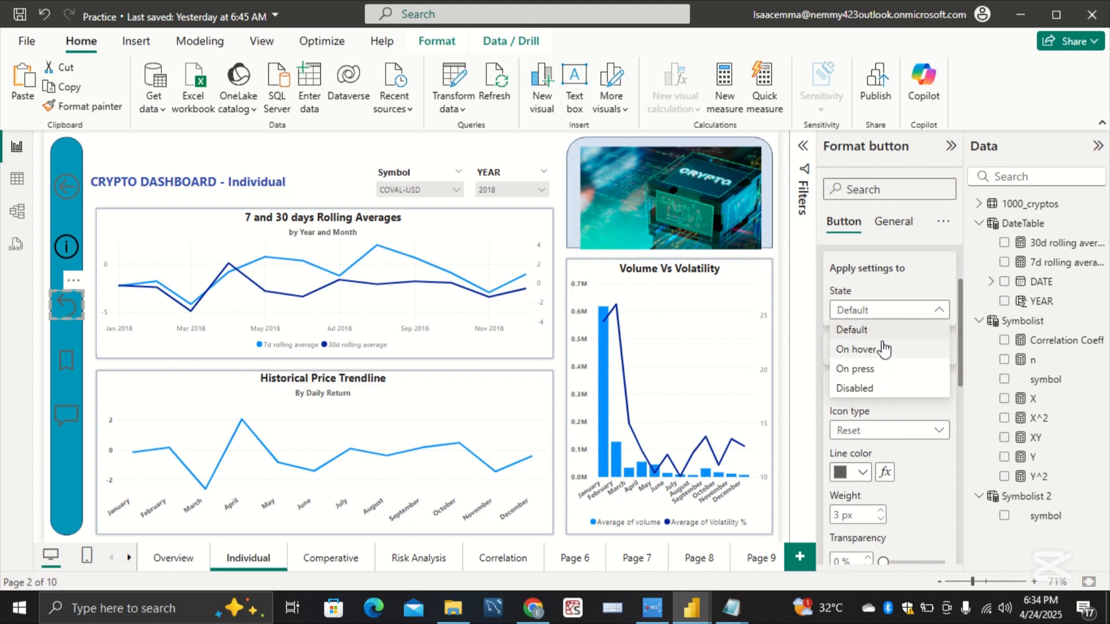
pyautogui.click(855, 349)
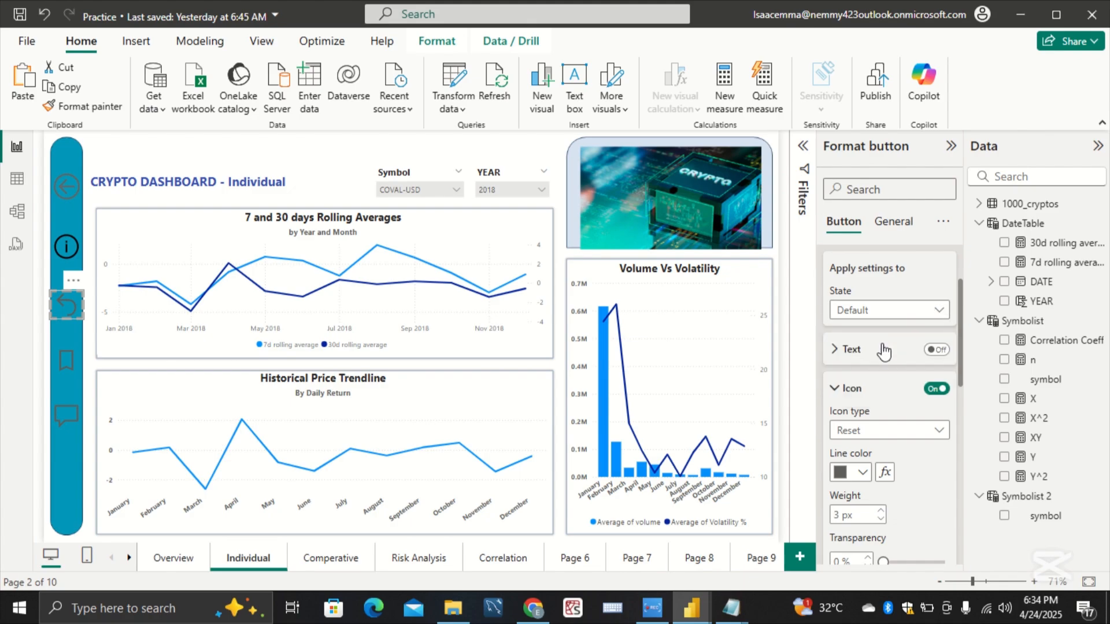
pyautogui.click(861, 472)
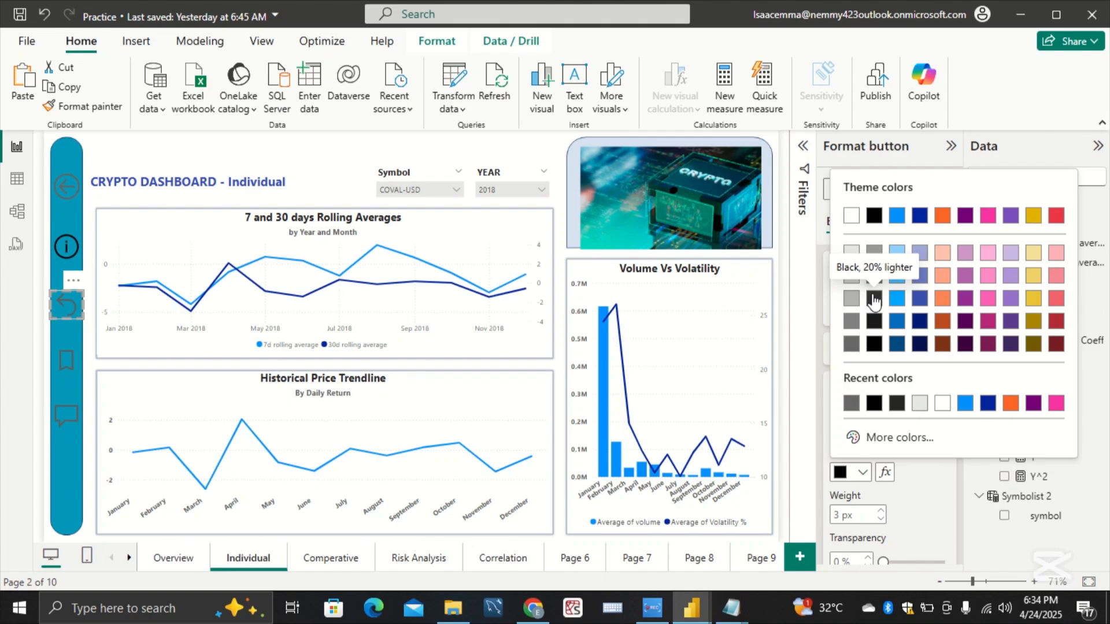
pyautogui.click(875, 321)
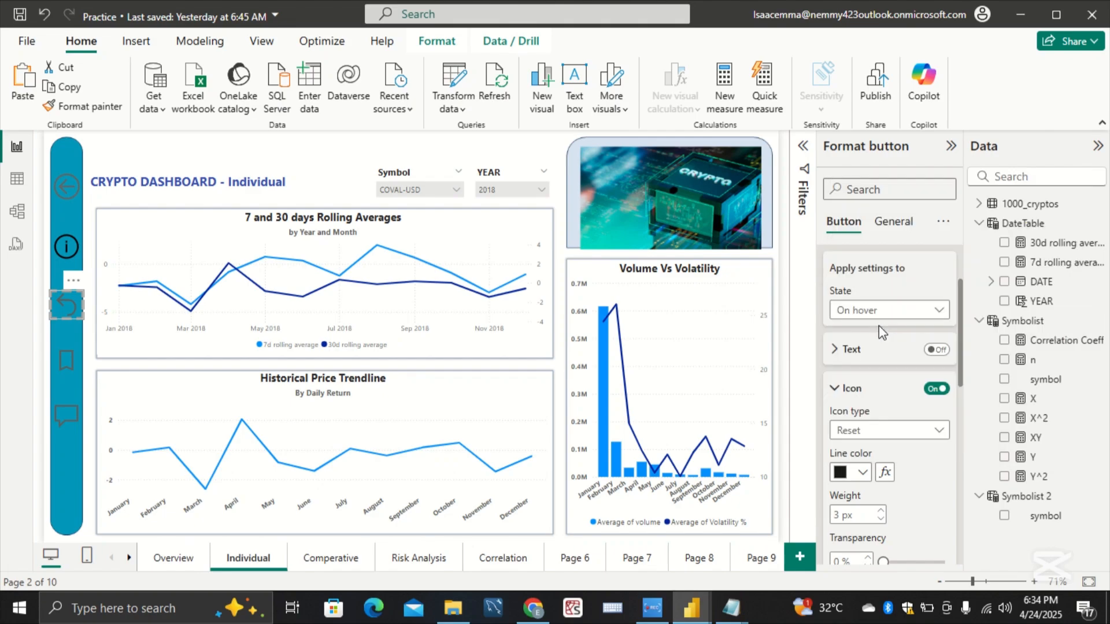
# Step: Check the On hover icon line color of the bookmark and Q&A buttons on the Individual page
pyautogui.click(64, 359)
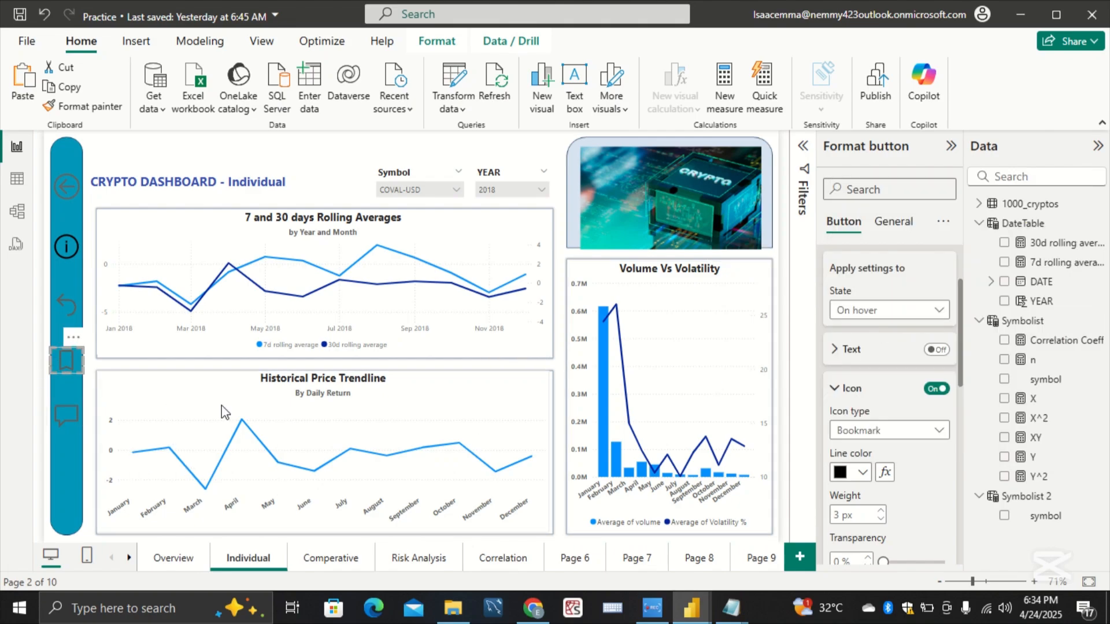
pyautogui.click(896, 313)
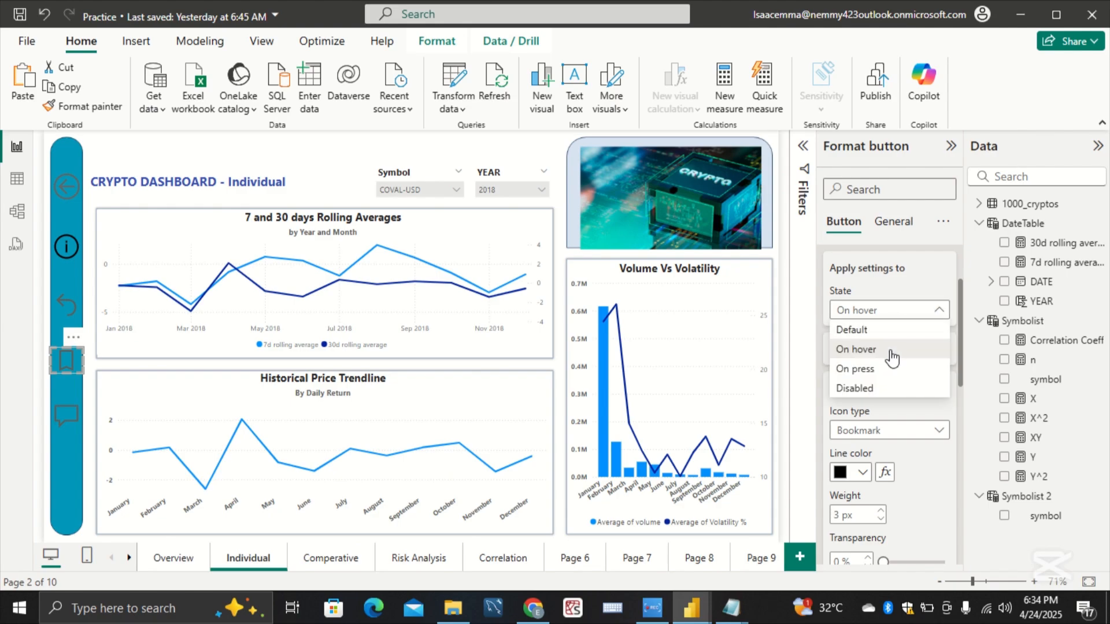
pyautogui.click(867, 470)
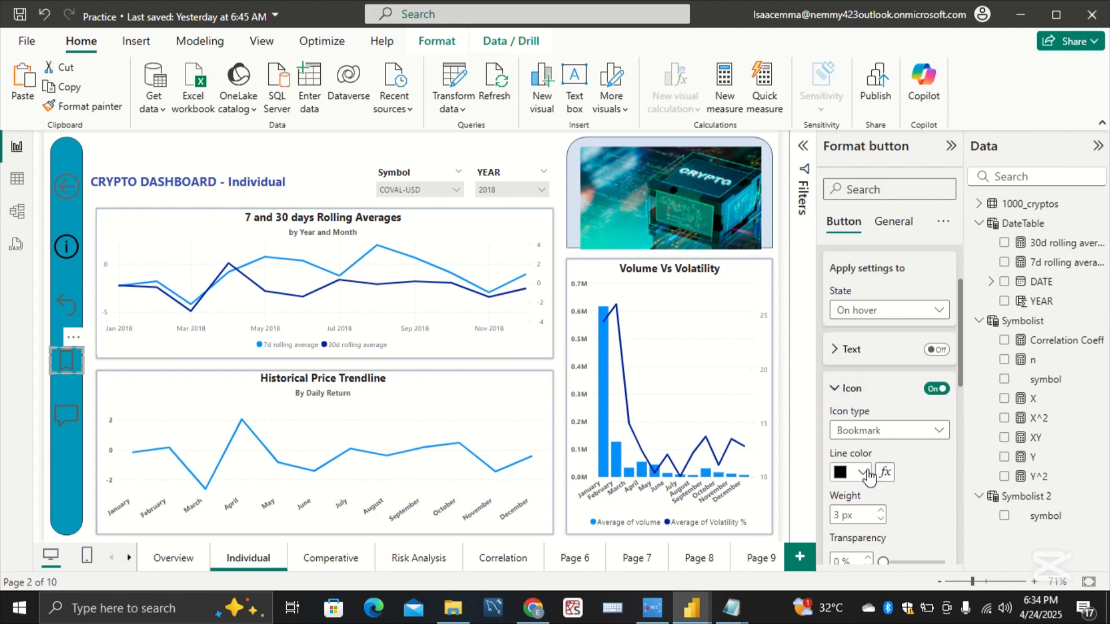
pyautogui.click(70, 417)
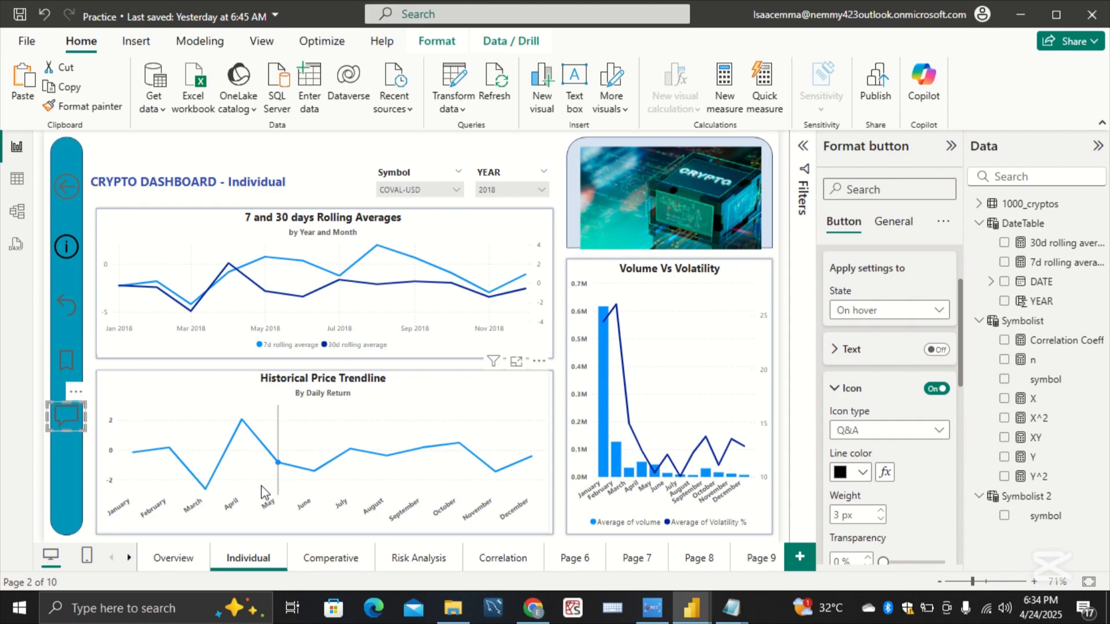
# Step: On the Comperative page, set the back button's Default-state icon line color to Black, 40% lighter
pyautogui.click(322, 560)
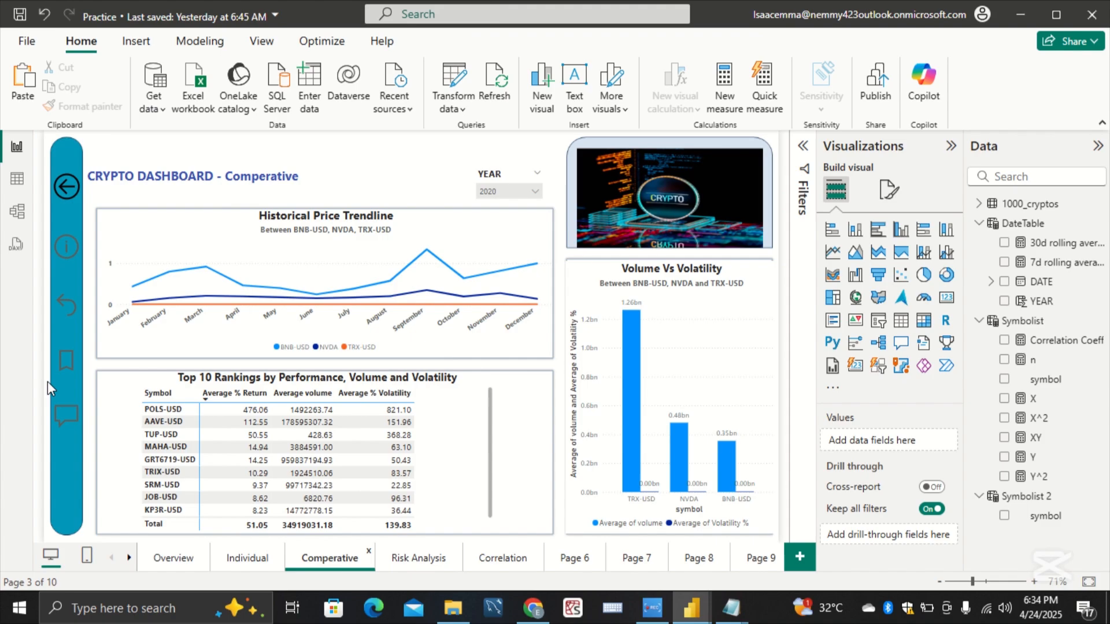
pyautogui.click(65, 187)
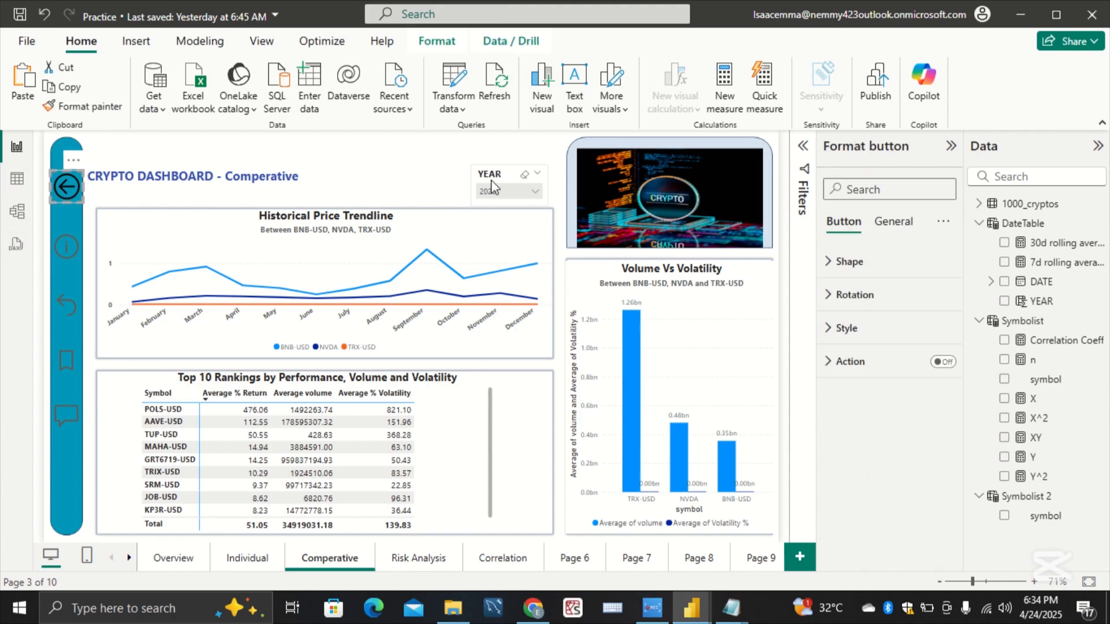
pyautogui.click(867, 327)
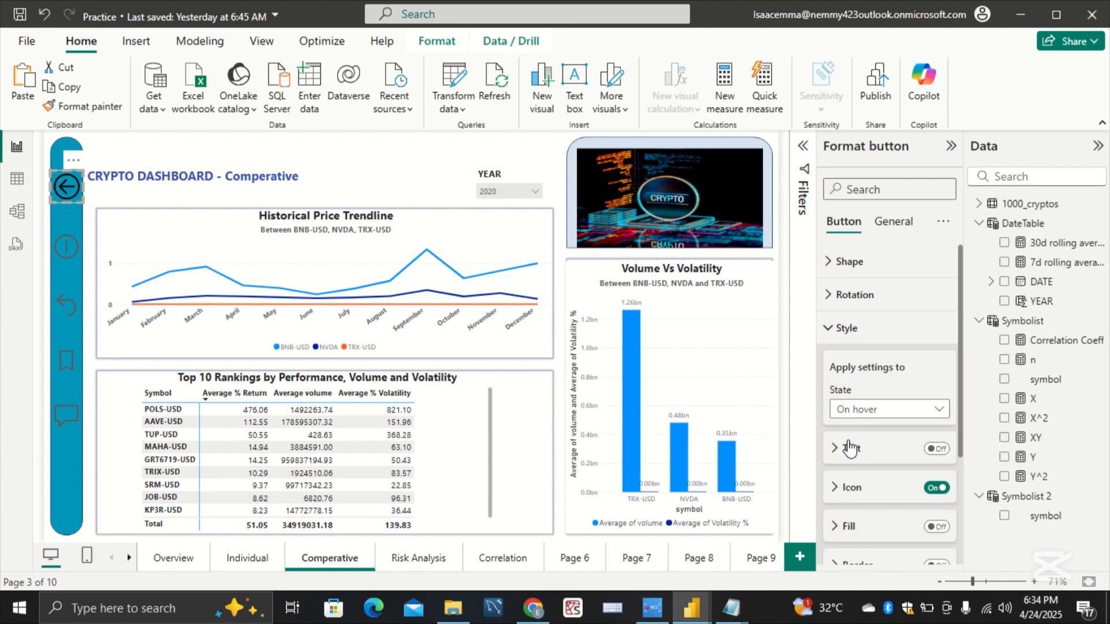
pyautogui.scroll(-2, 887, 317)
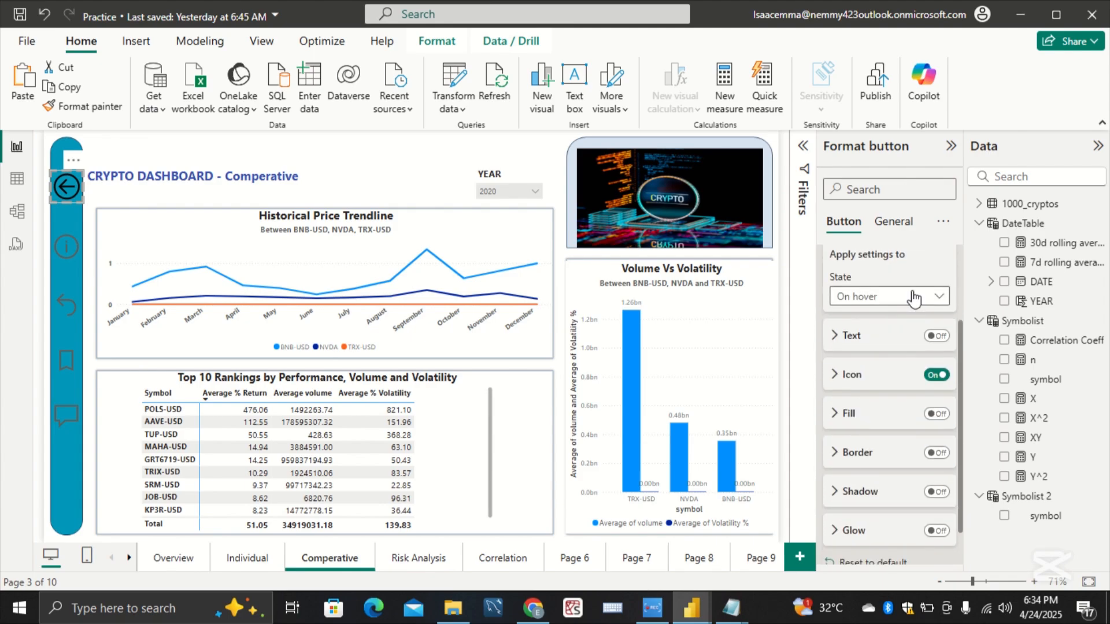
pyautogui.click(914, 298)
pyautogui.click(905, 315)
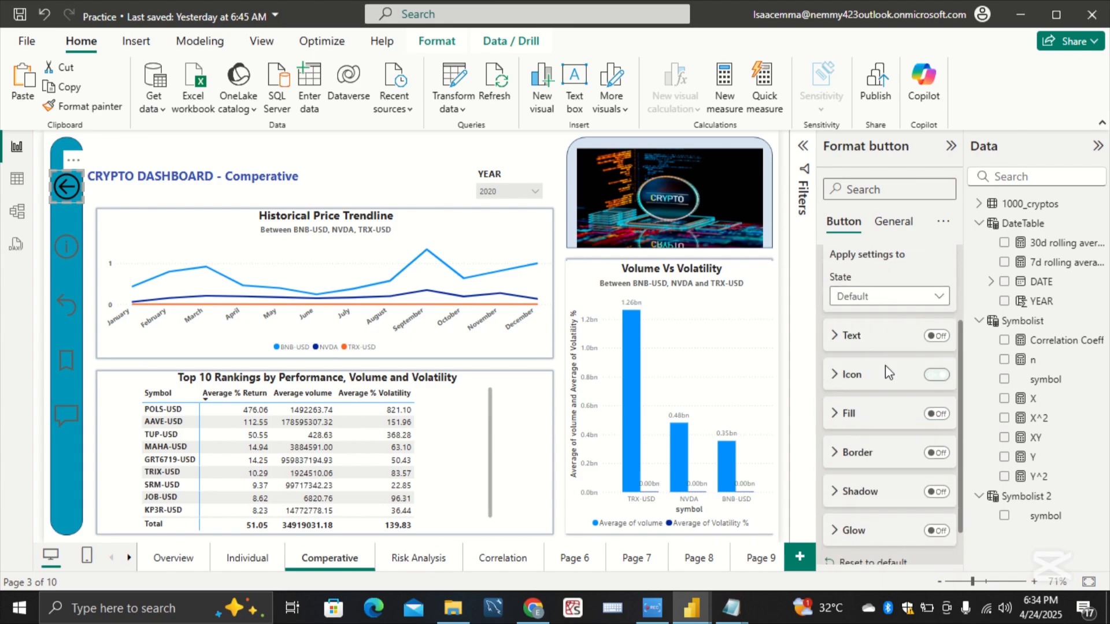
pyautogui.click(840, 382)
pyautogui.click(862, 459)
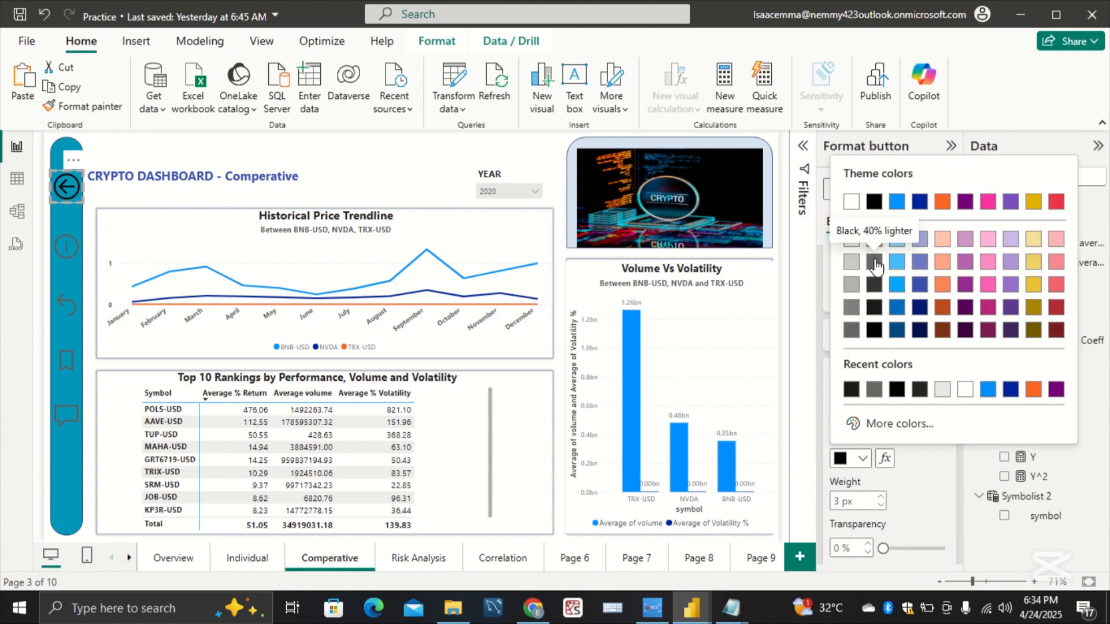
pyautogui.click(874, 238)
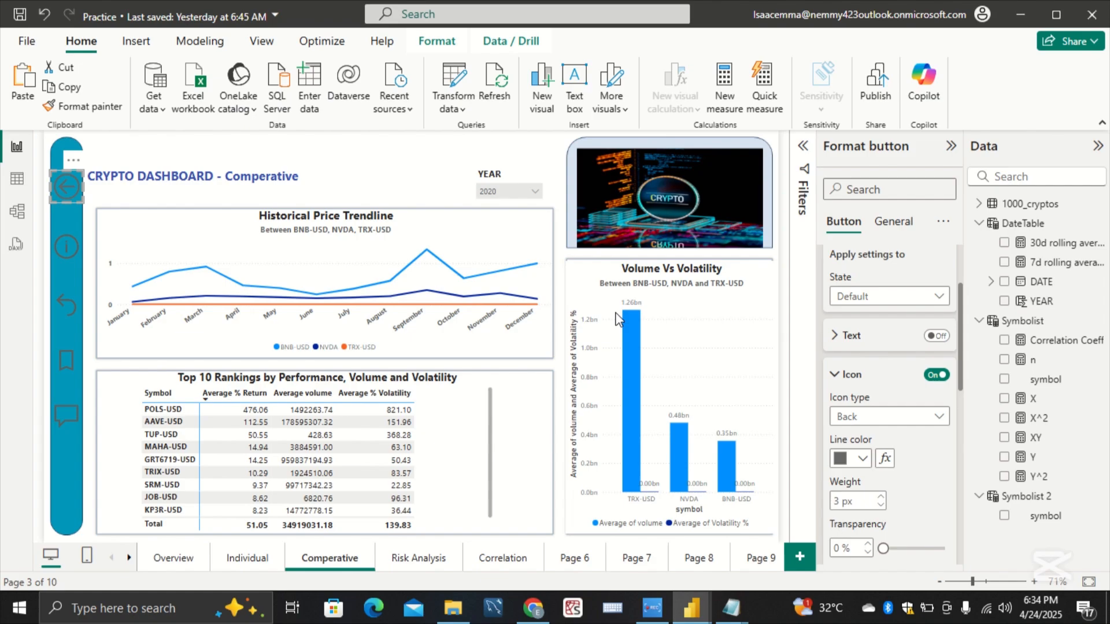
# Step: Set the reset button's Default-state icon line color to black on the Comperative page
pyautogui.click(74, 299)
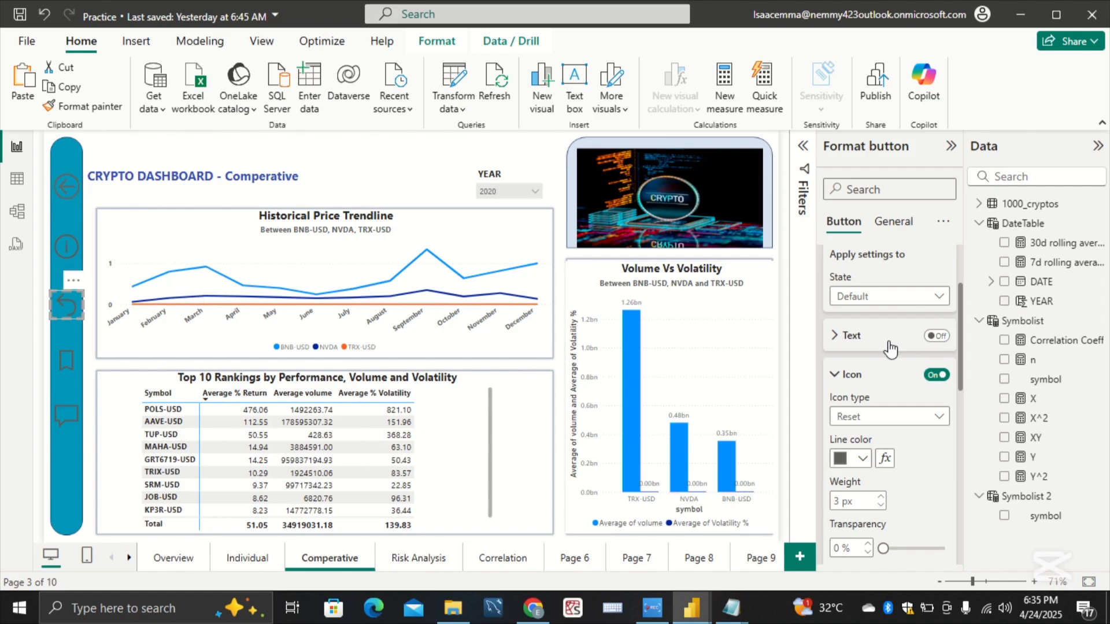
pyautogui.click(862, 459)
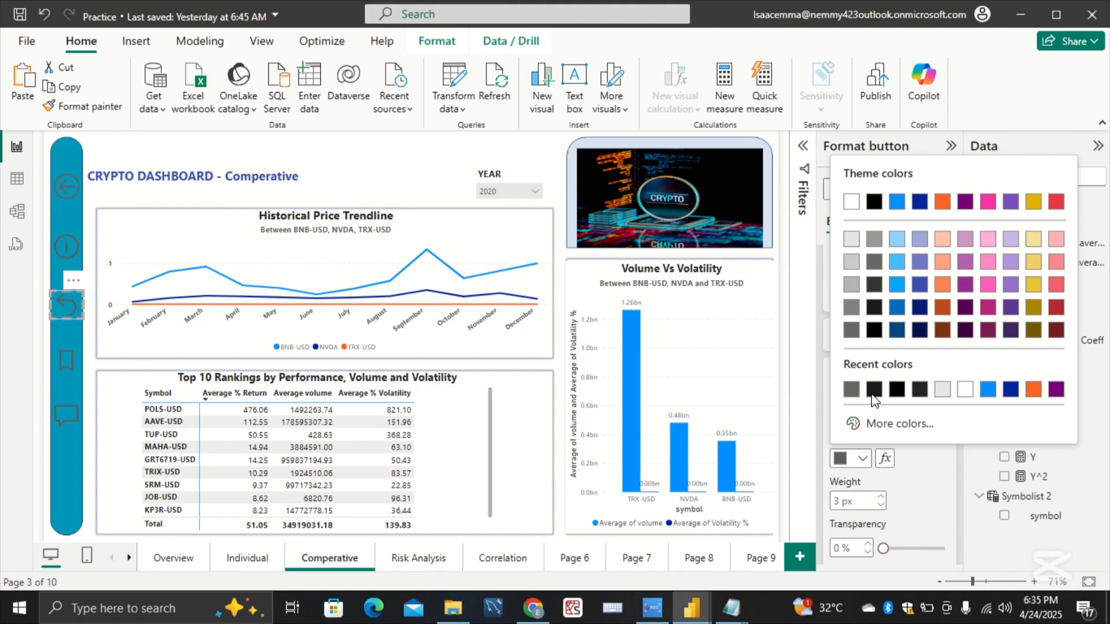
pyautogui.click(874, 328)
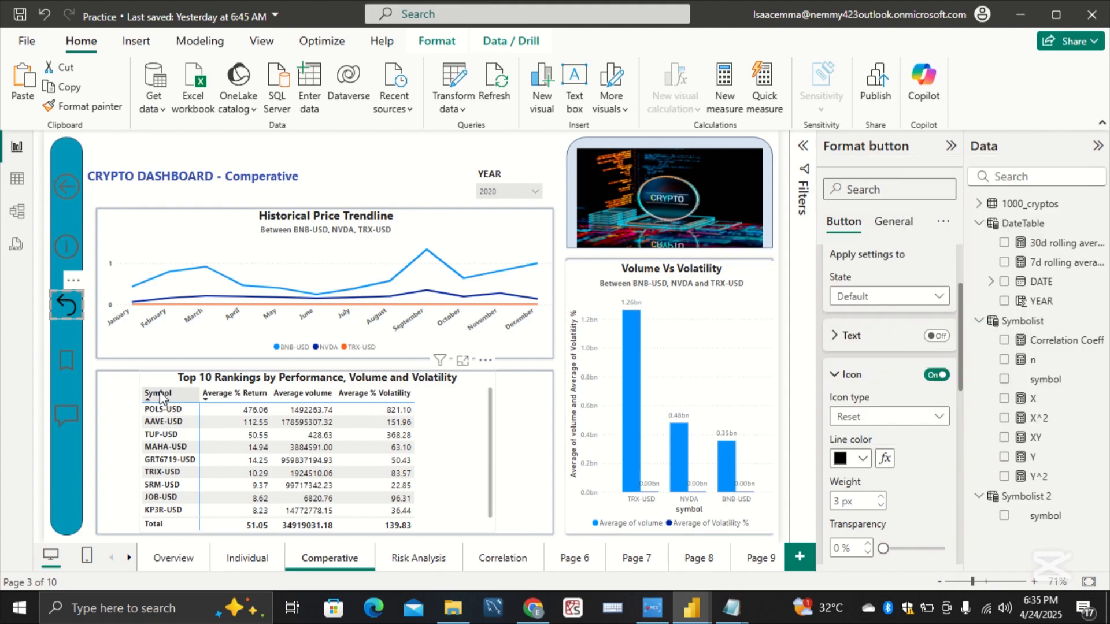
# Step: Check the On hover icon line color of the information and bookmark buttons on the Comperative page
pyautogui.click(80, 258)
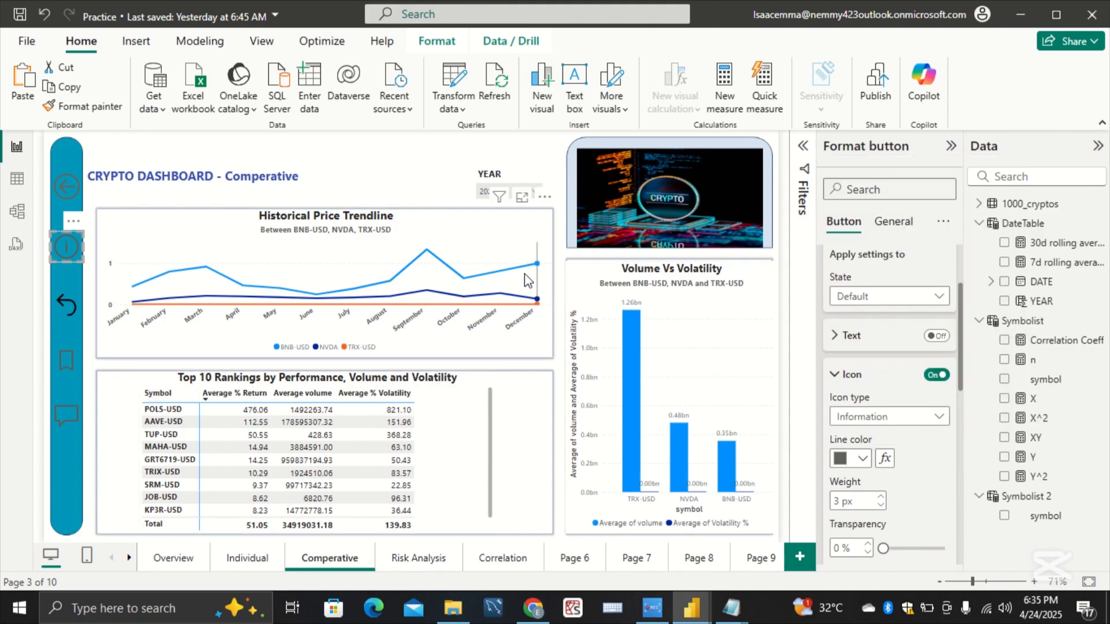
pyautogui.click(871, 296)
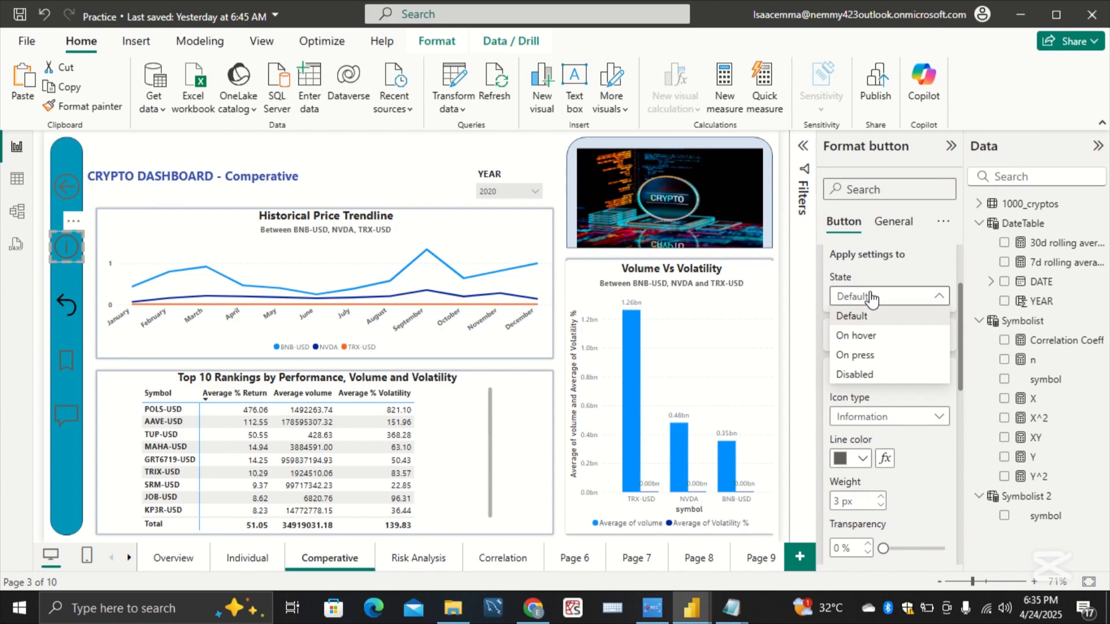
pyautogui.click(867, 338)
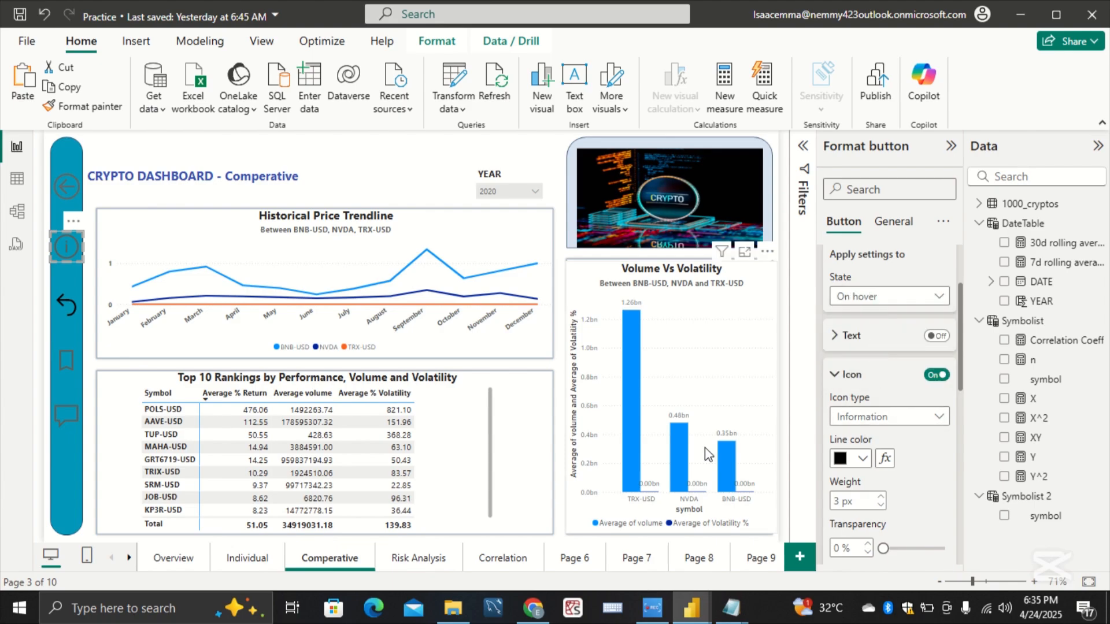
pyautogui.click(70, 359)
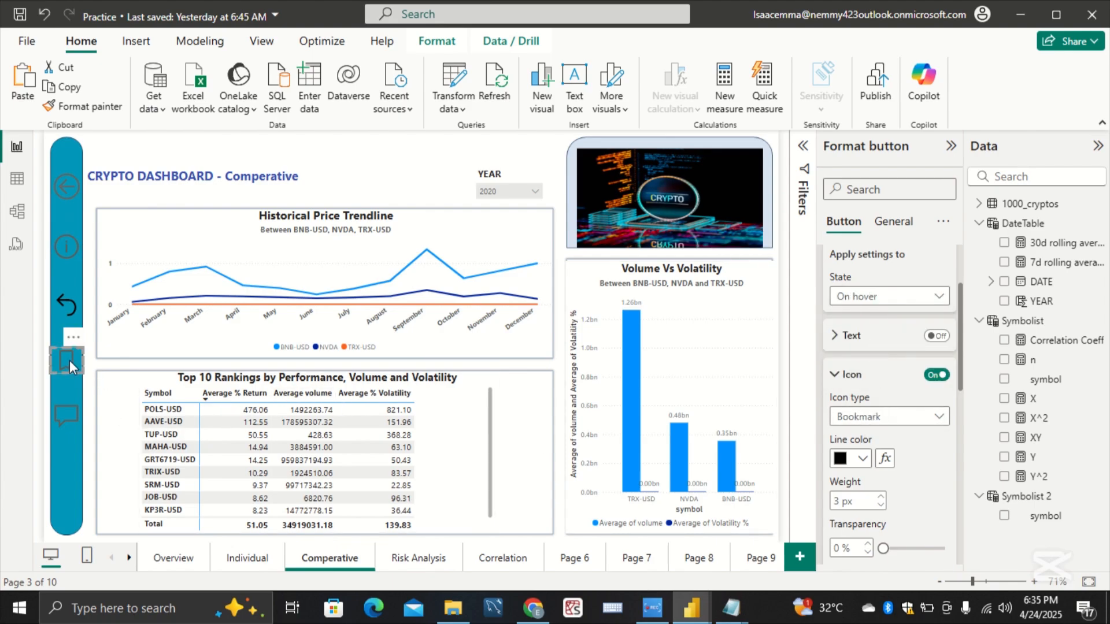
# Step: Check the On hover icon line color of the Q&A button on the Comperative page
pyautogui.click(68, 412)
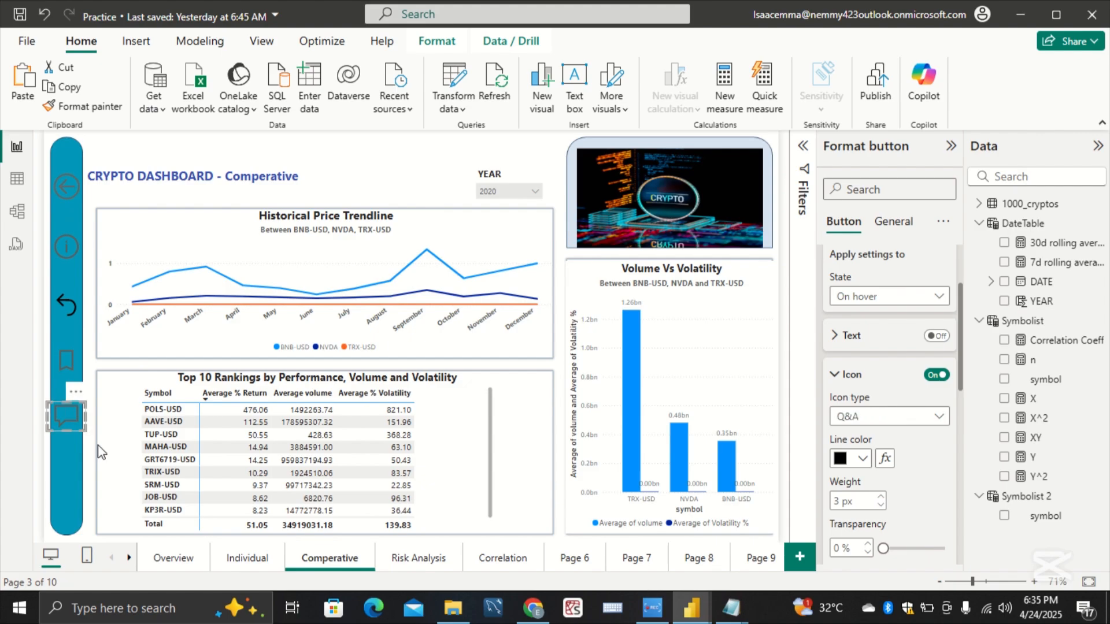
# Step: On the Risk Analysis page, set the back button's Default-state icon line color to Black, 40% lighter
pyautogui.click(415, 560)
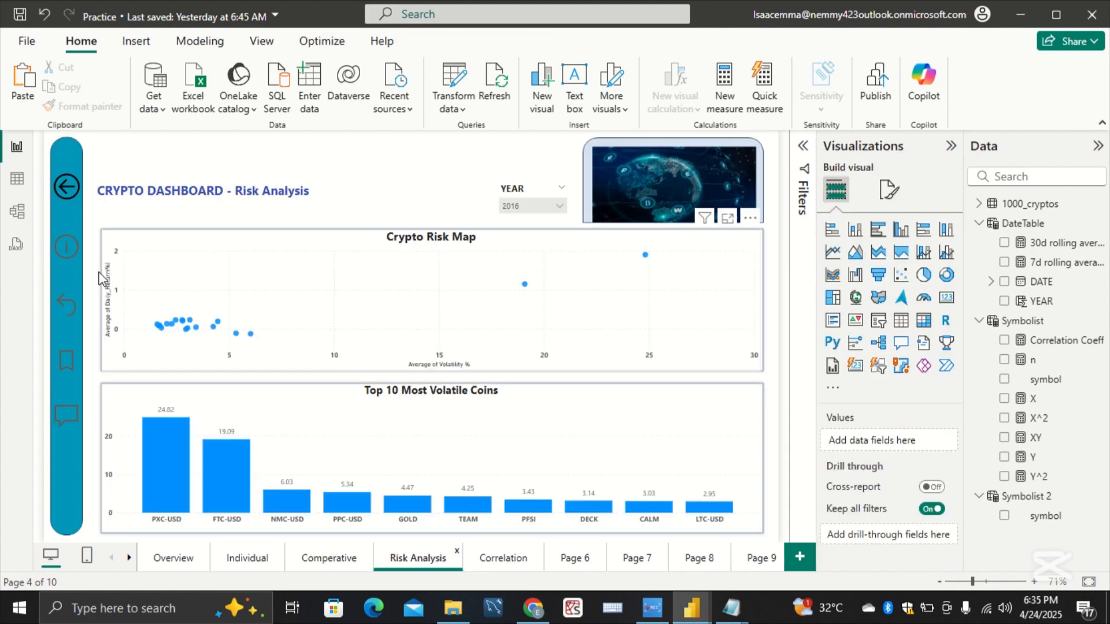
pyautogui.click(77, 195)
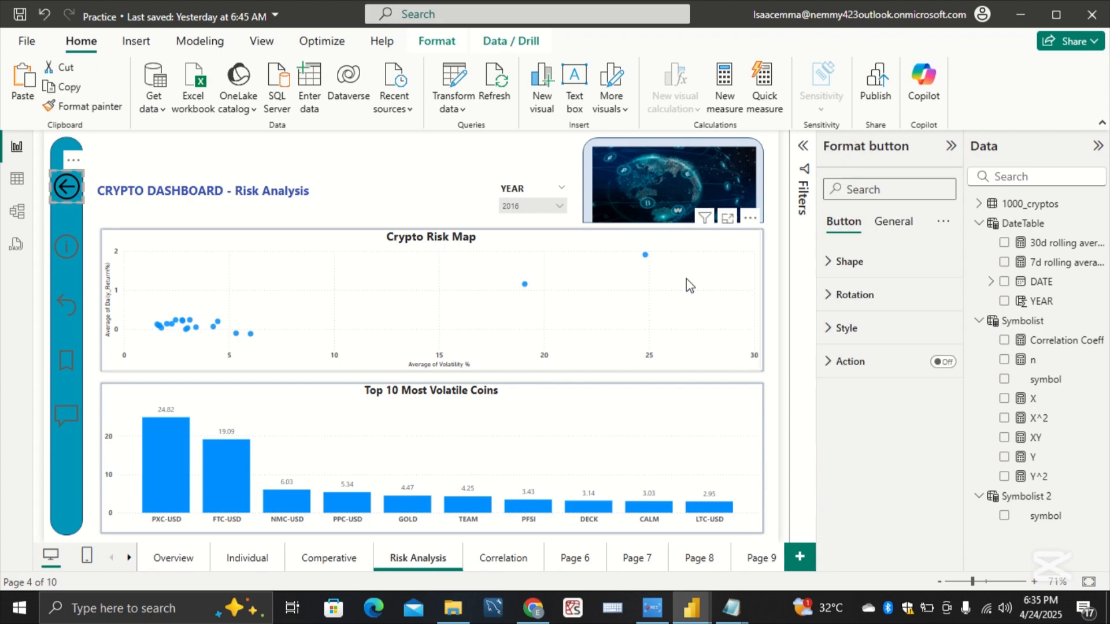
pyautogui.click(844, 329)
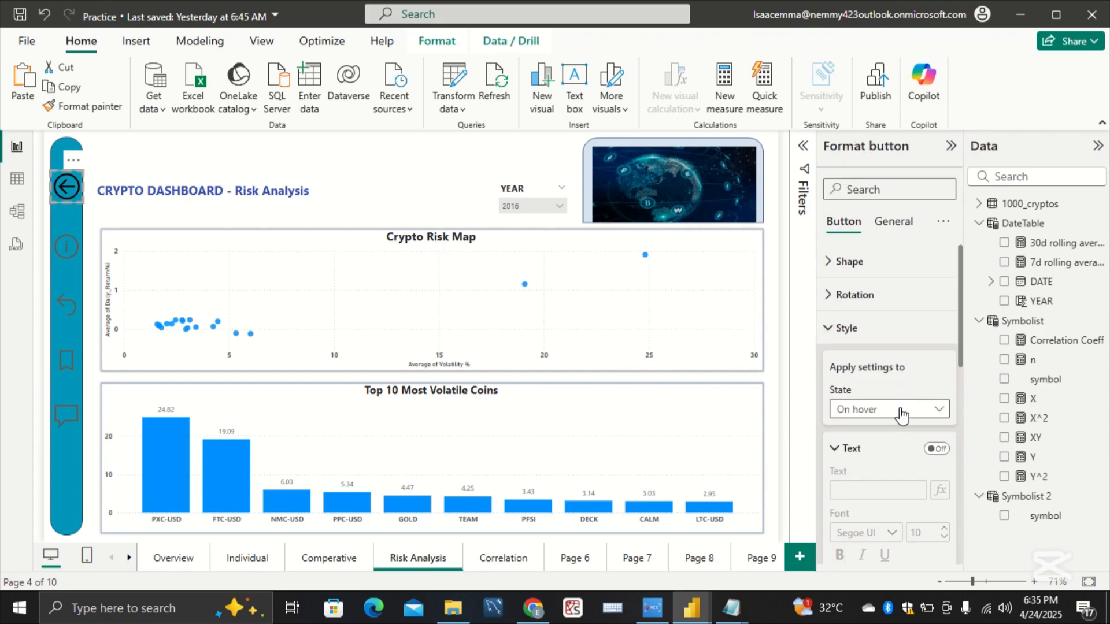
pyautogui.click(897, 409)
pyautogui.click(903, 433)
pyautogui.scroll(-3, 901, 435)
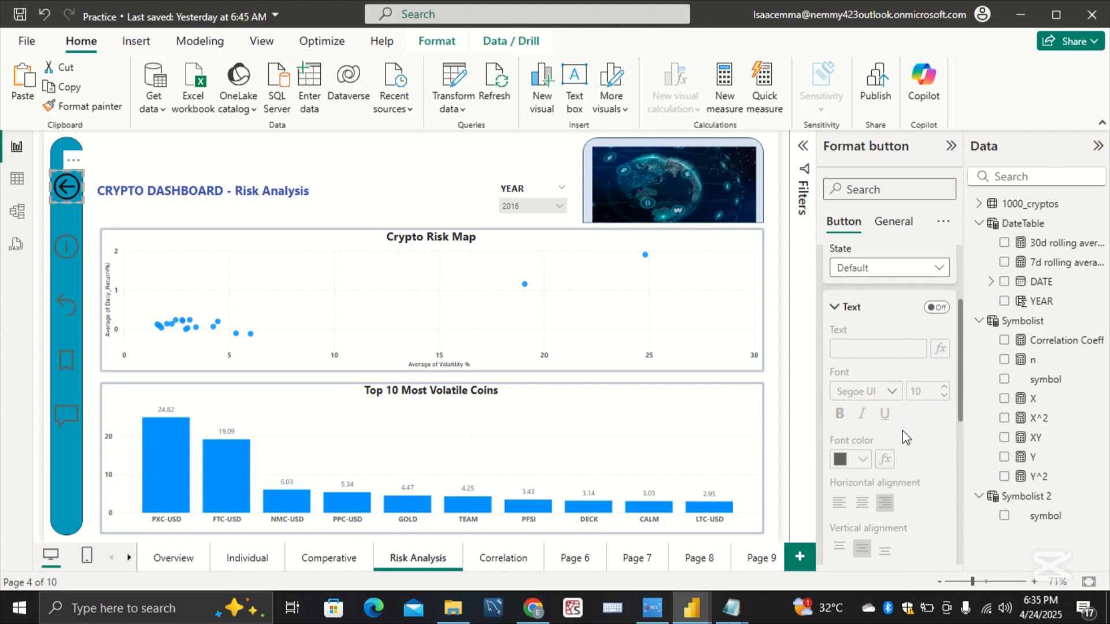
pyautogui.click(845, 307)
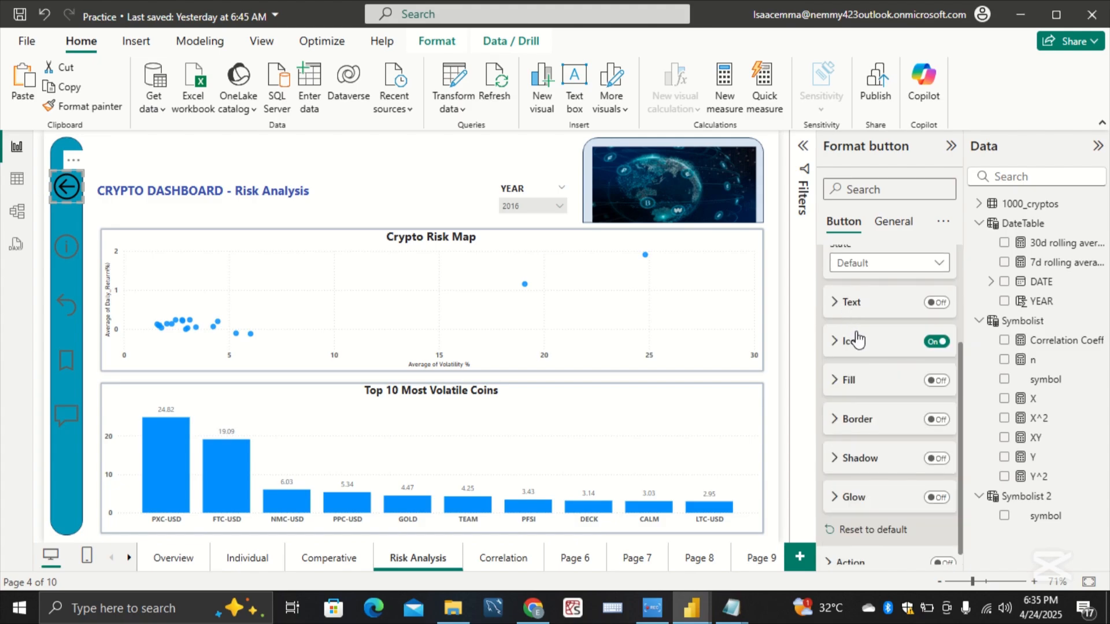
pyautogui.click(857, 340)
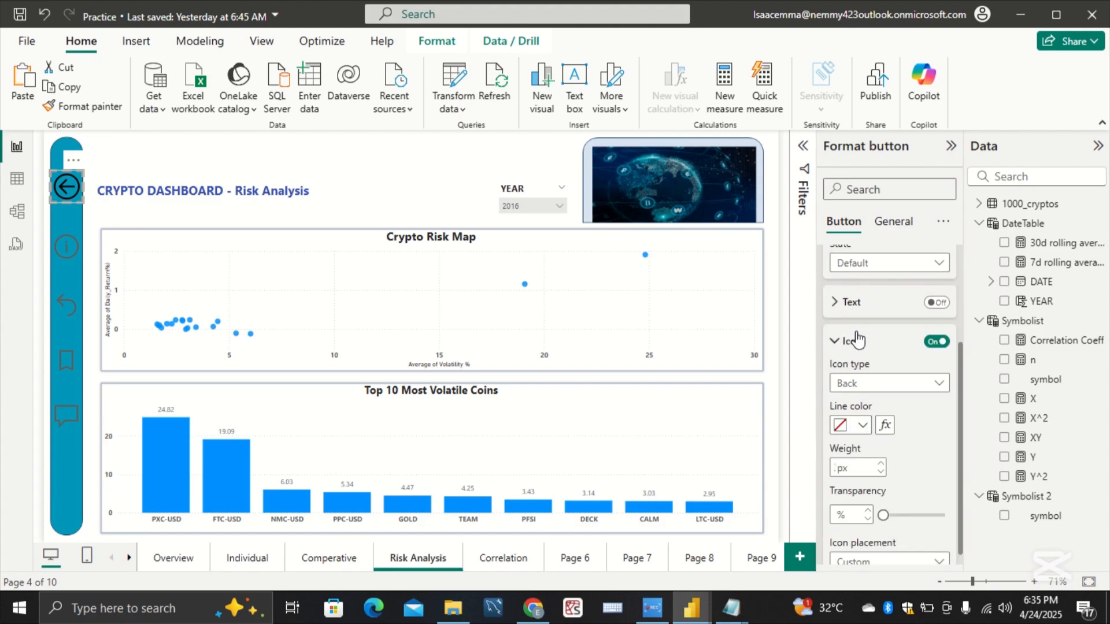
pyautogui.click(863, 426)
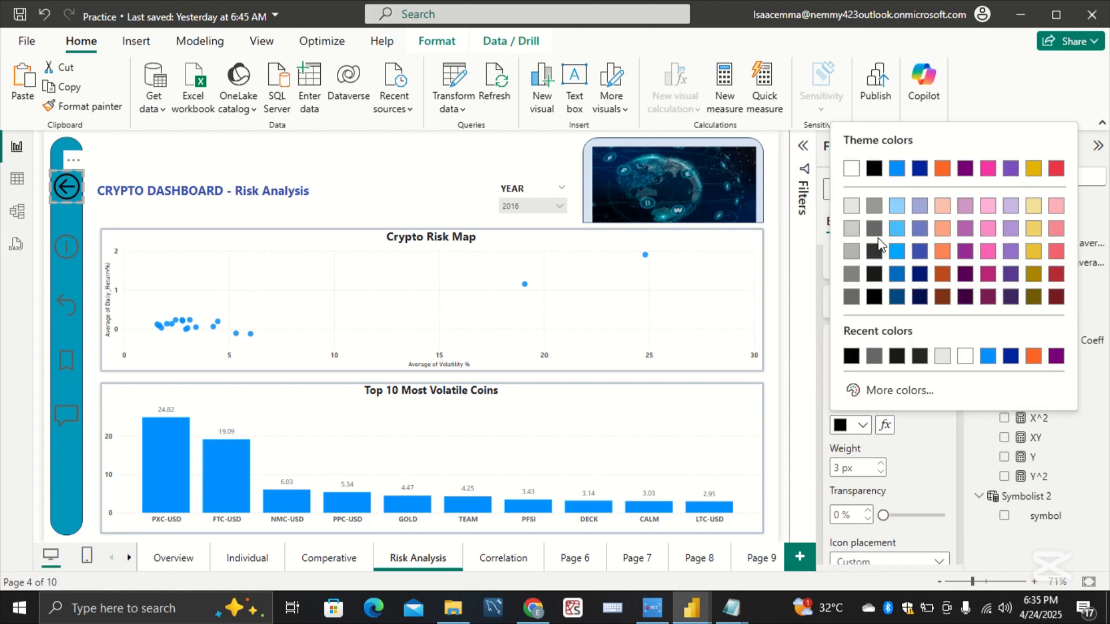
pyautogui.click(874, 206)
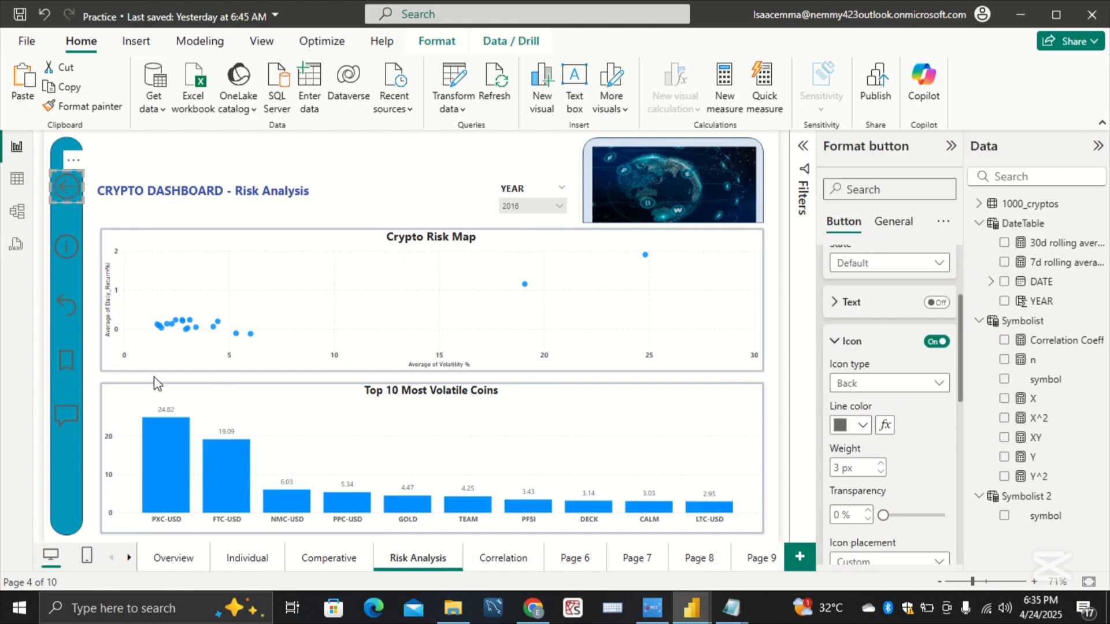
# Step: Set the bookmark button's Default-state icon line color to black on the Risk Analysis page and check the Q&A button's color
pyautogui.click(68, 359)
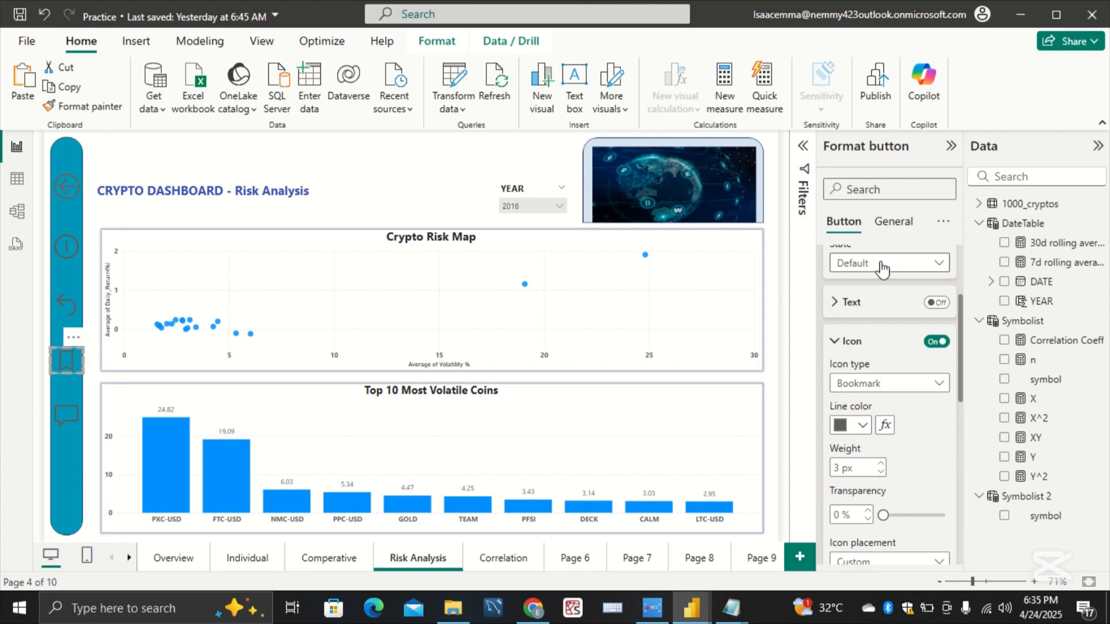
pyautogui.click(867, 427)
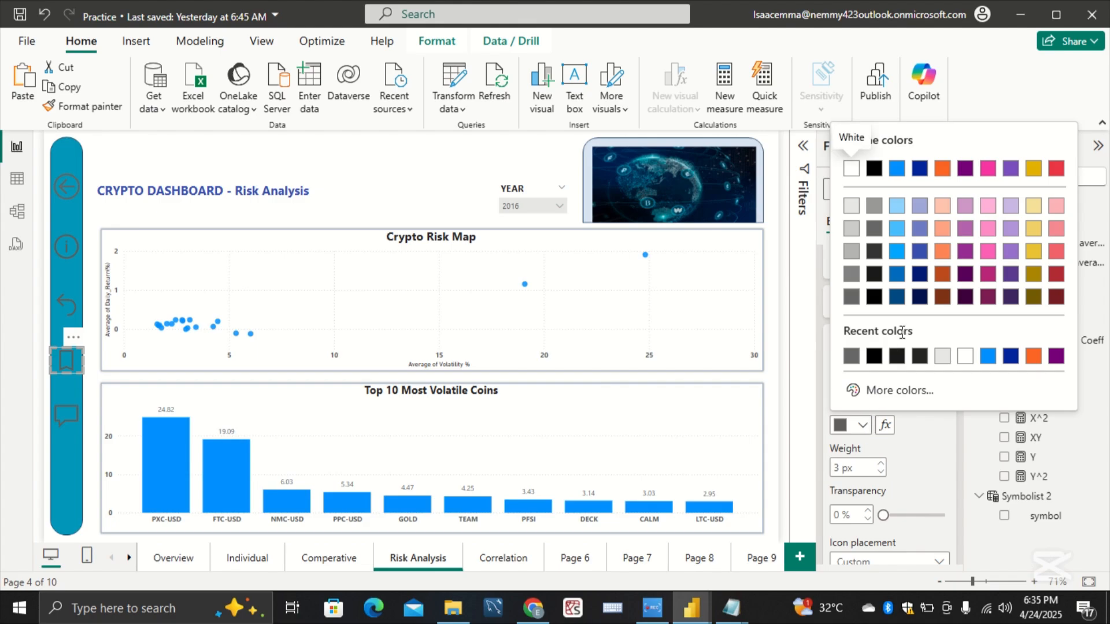
pyautogui.click(874, 356)
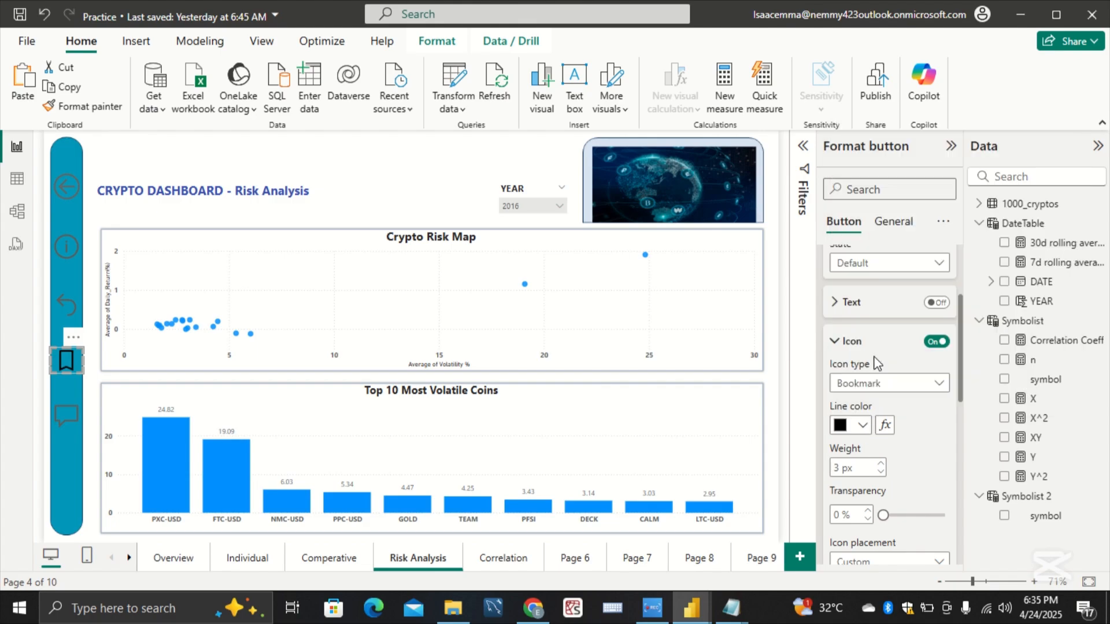
pyautogui.click(85, 418)
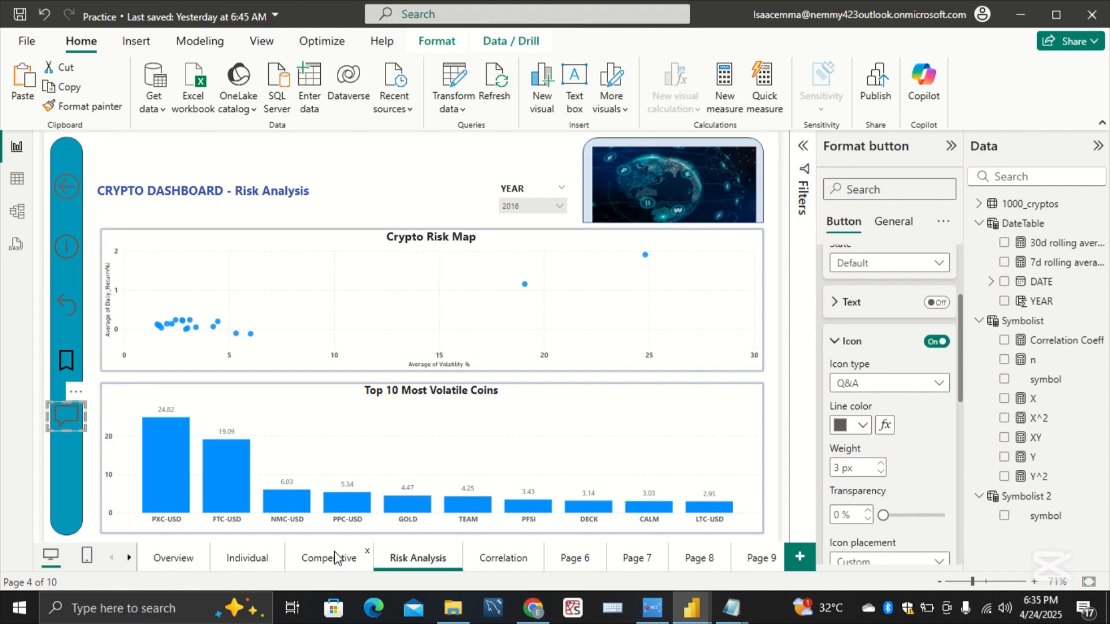
# Step: On the Correlation page, set the back button's Default-state icon line color to Black, 40% lighter
pyautogui.click(501, 558)
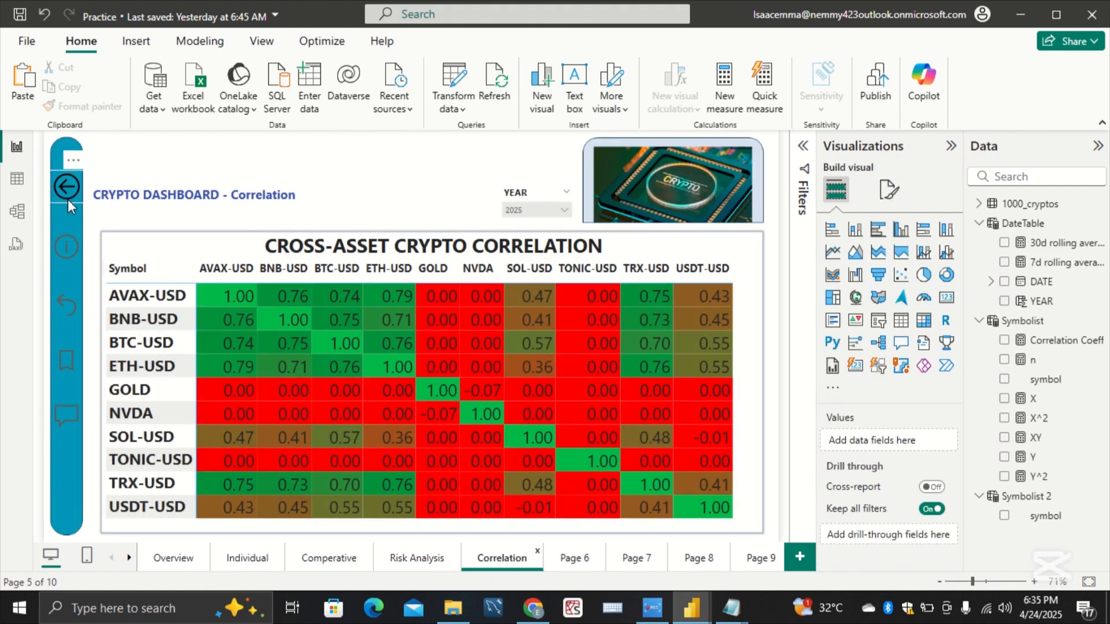
pyautogui.click(68, 191)
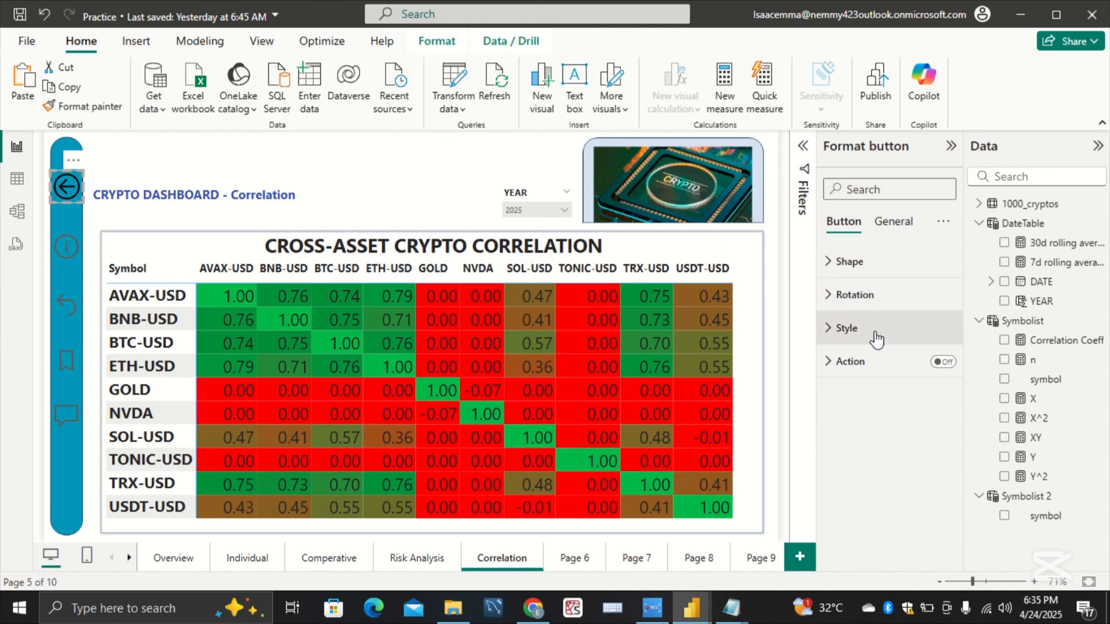
pyautogui.click(874, 340)
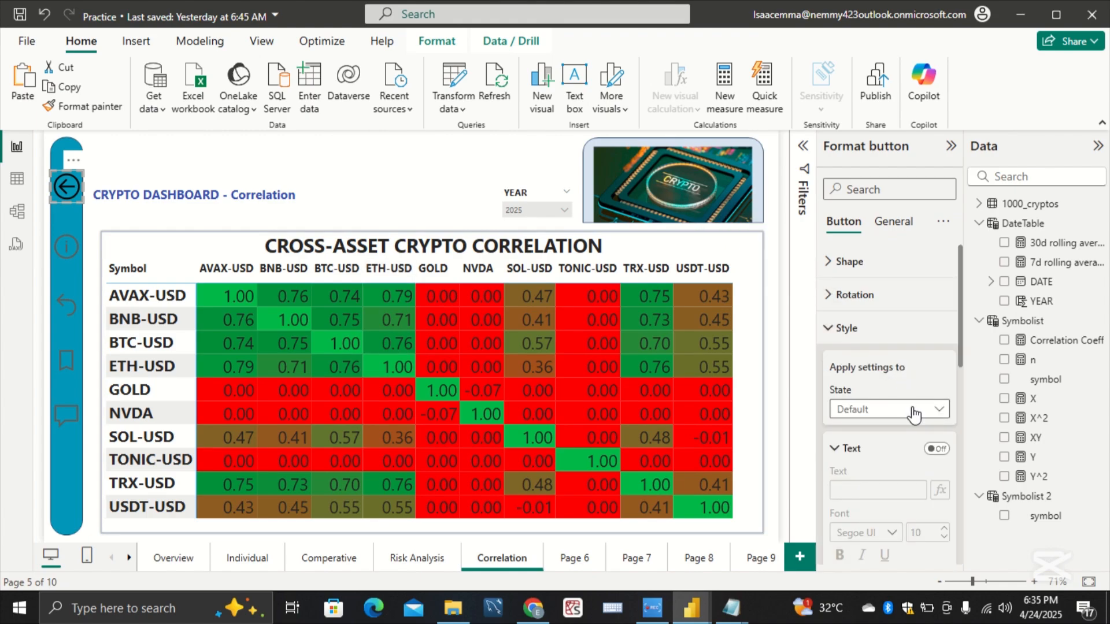
pyautogui.scroll(-3, 913, 413)
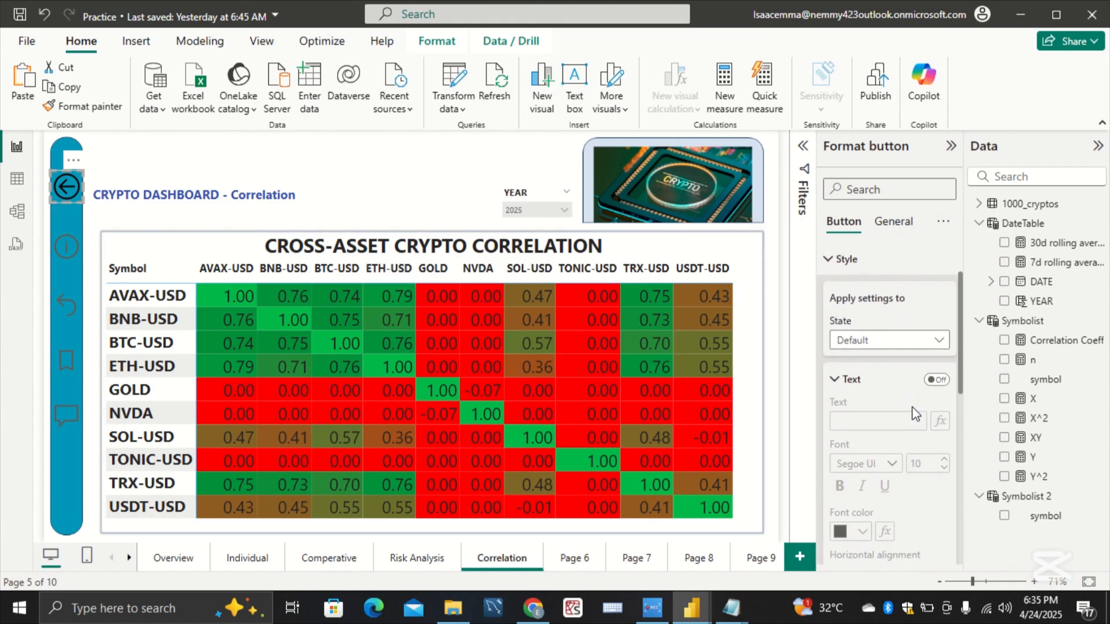
pyautogui.click(865, 352)
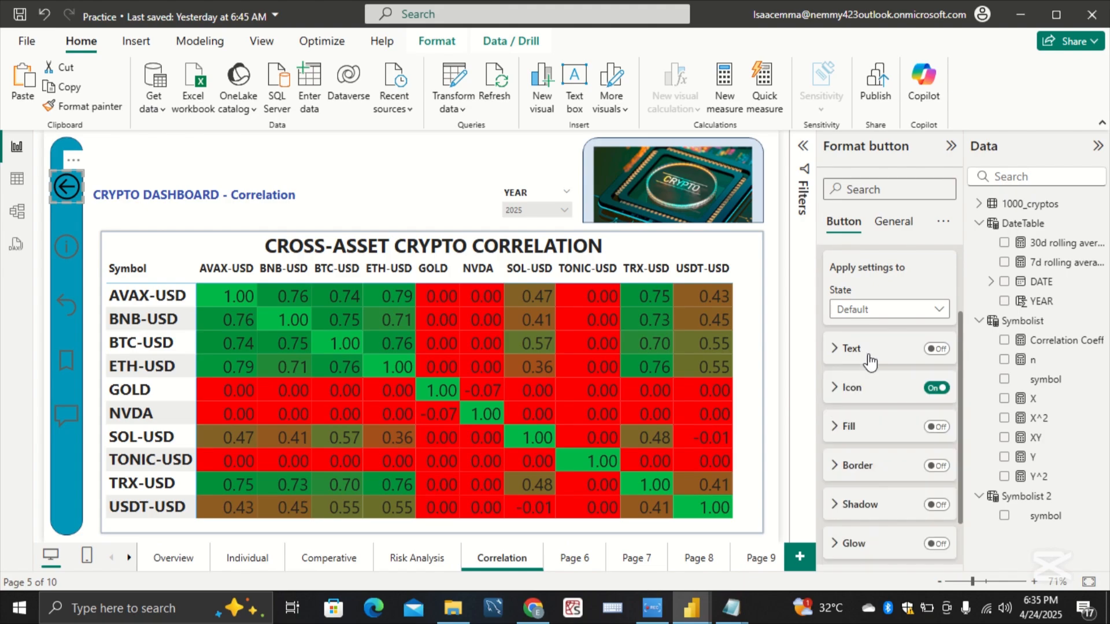
pyautogui.click(866, 396)
pyautogui.scroll(-2, 866, 398)
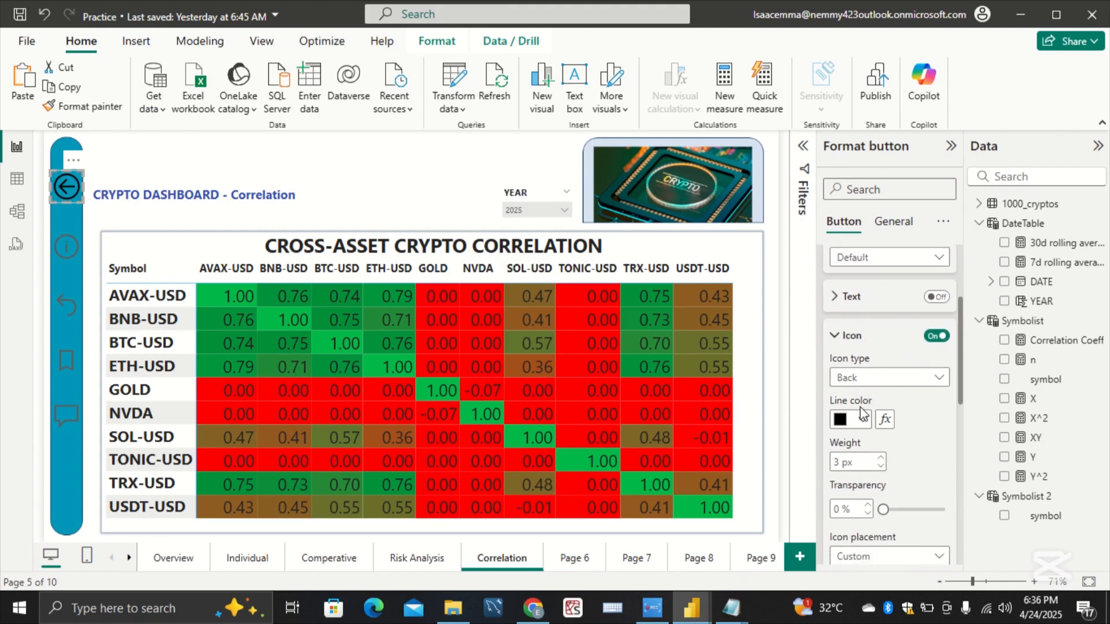
pyautogui.click(861, 419)
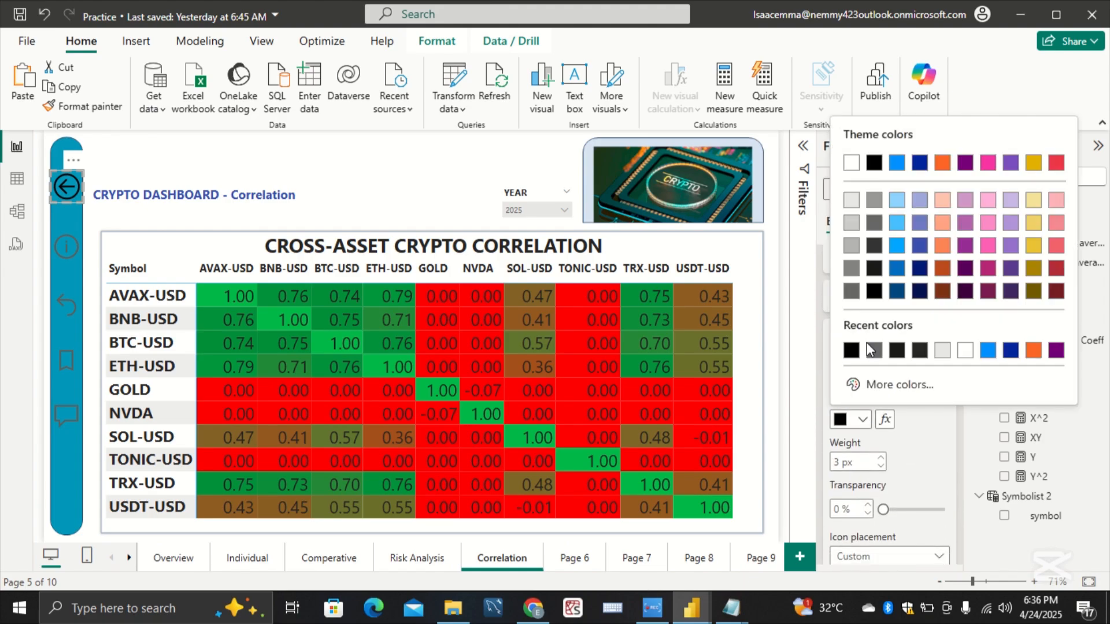
pyautogui.click(873, 222)
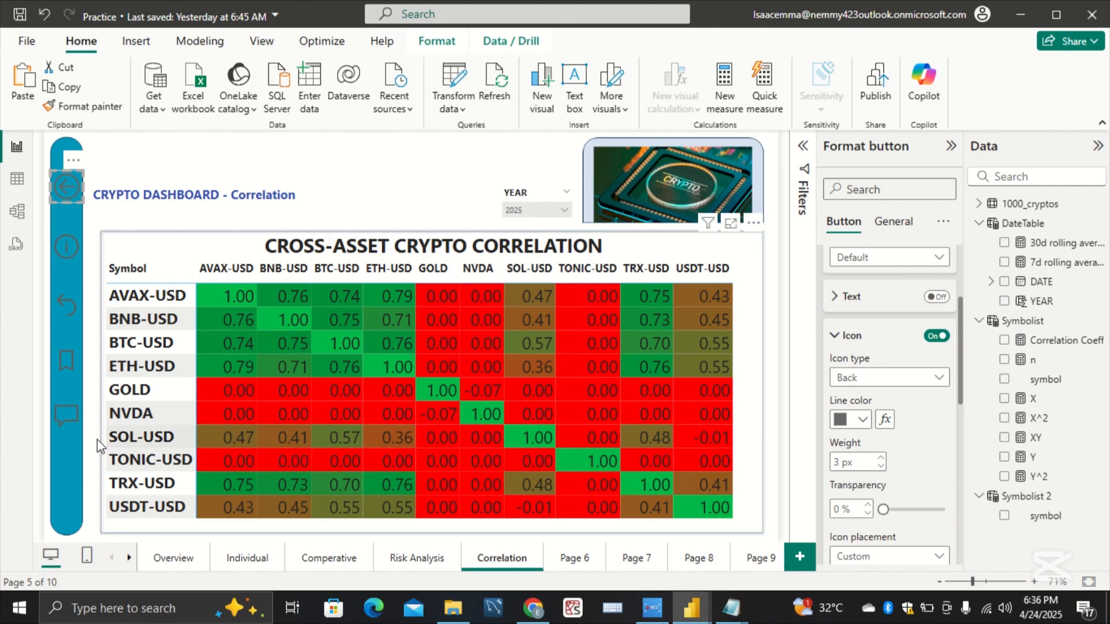
# Step: Set the Q&A button's Default-state icon line color to black on the Correlation page
pyautogui.click(65, 414)
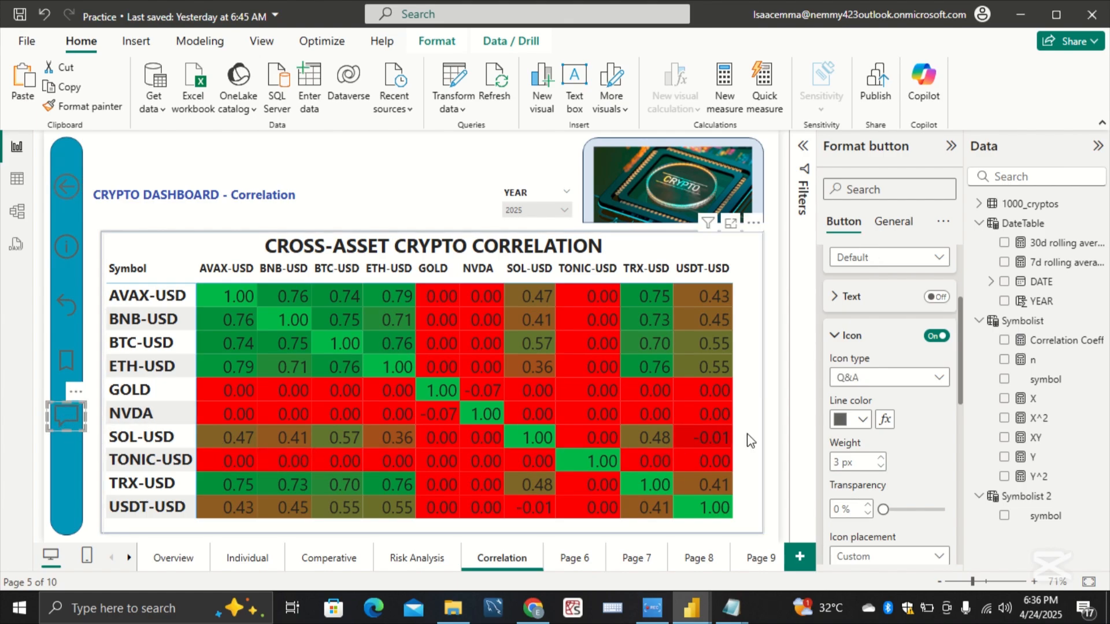
pyautogui.click(864, 420)
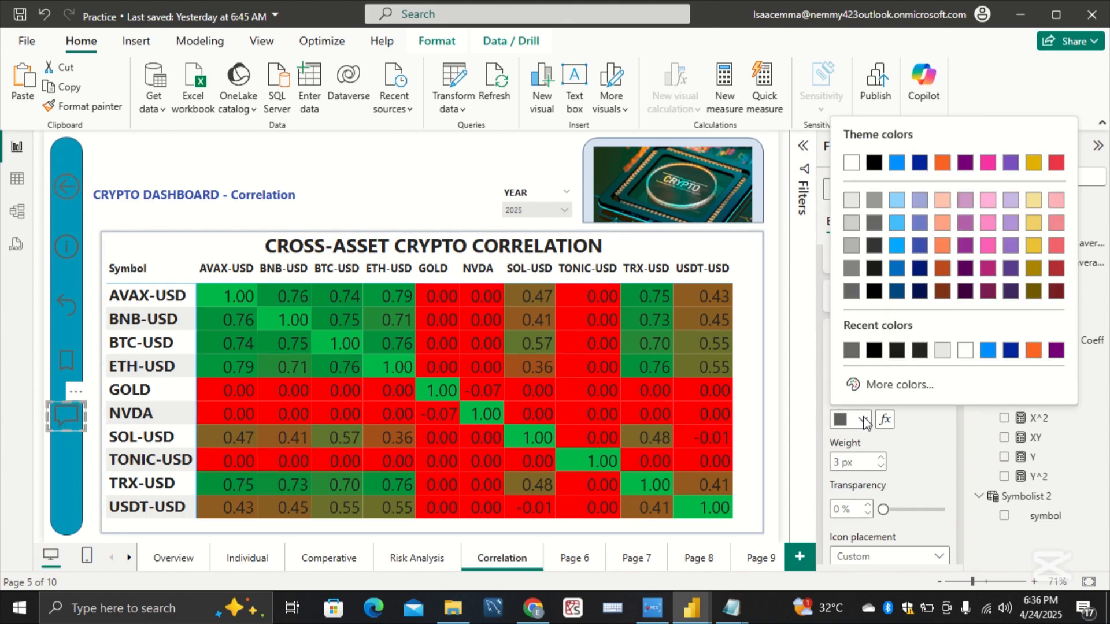
pyautogui.click(872, 295)
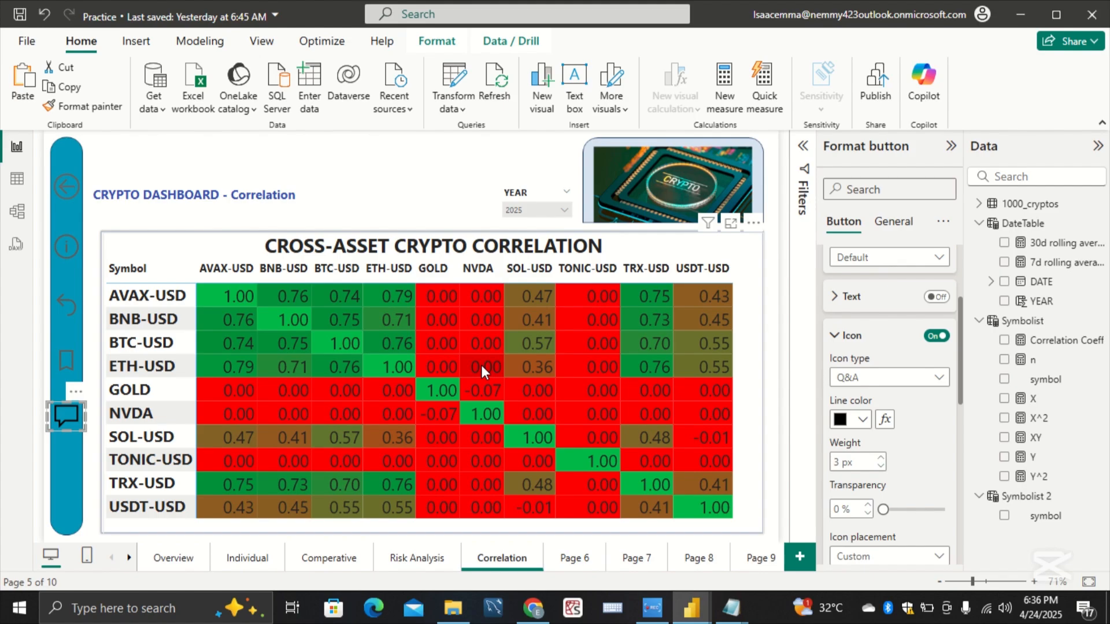
# Step: Go to the Overview page
pyautogui.click(188, 560)
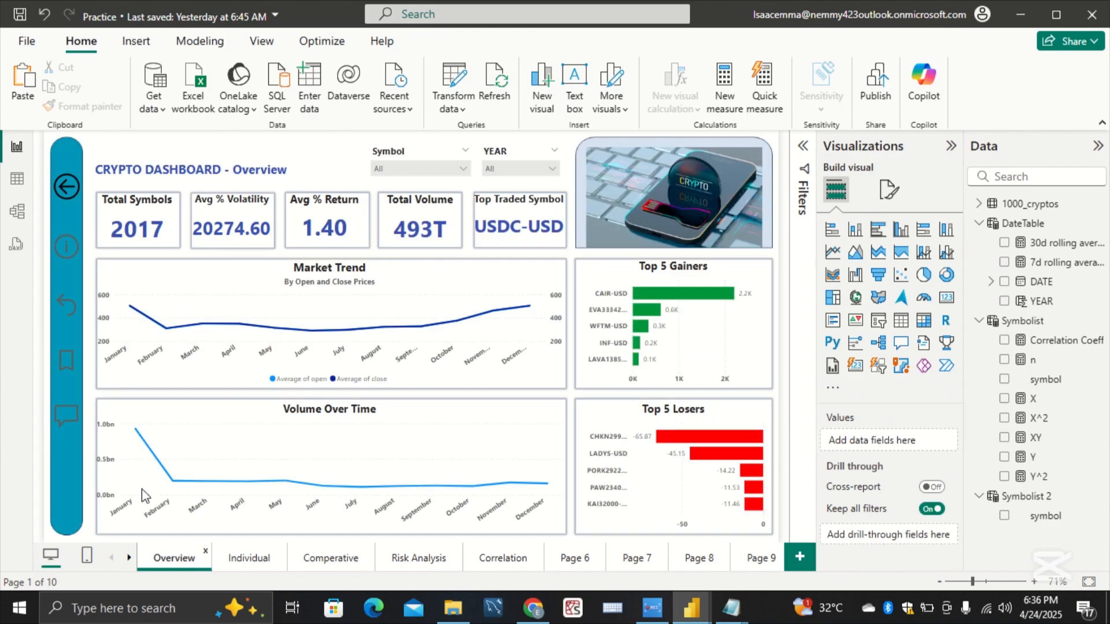
pyautogui.click(71, 188)
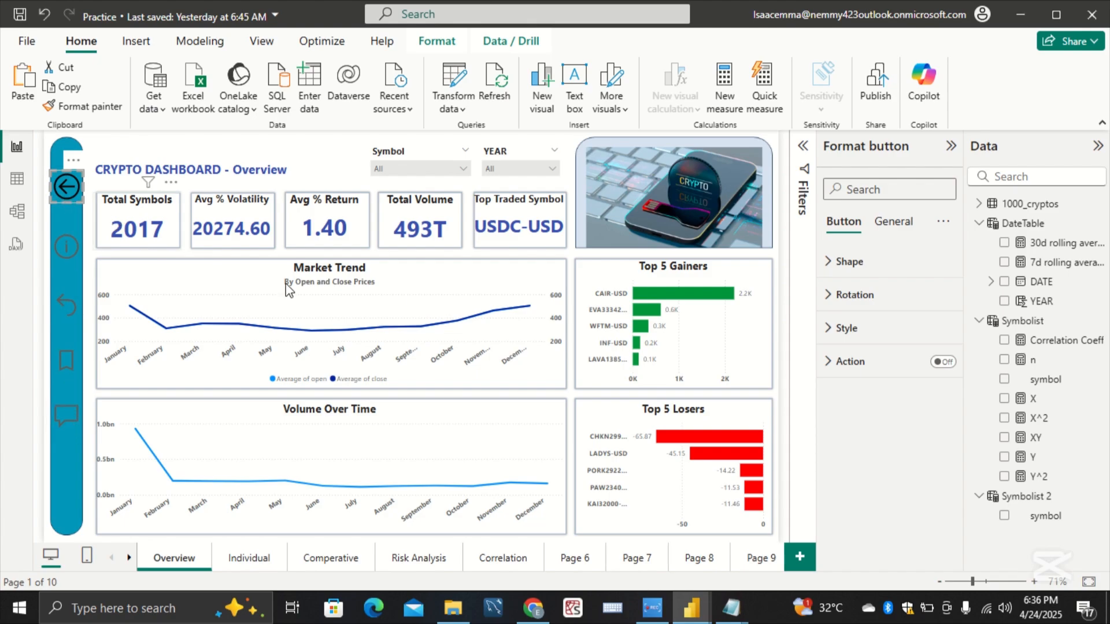
pyautogui.click(943, 361)
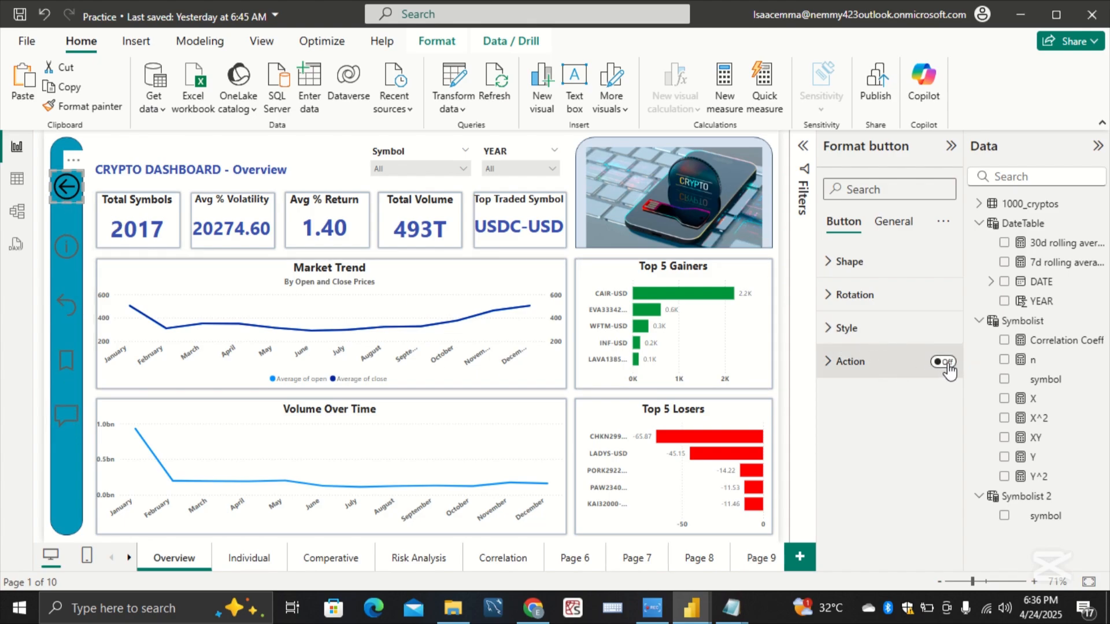
pyautogui.click(861, 368)
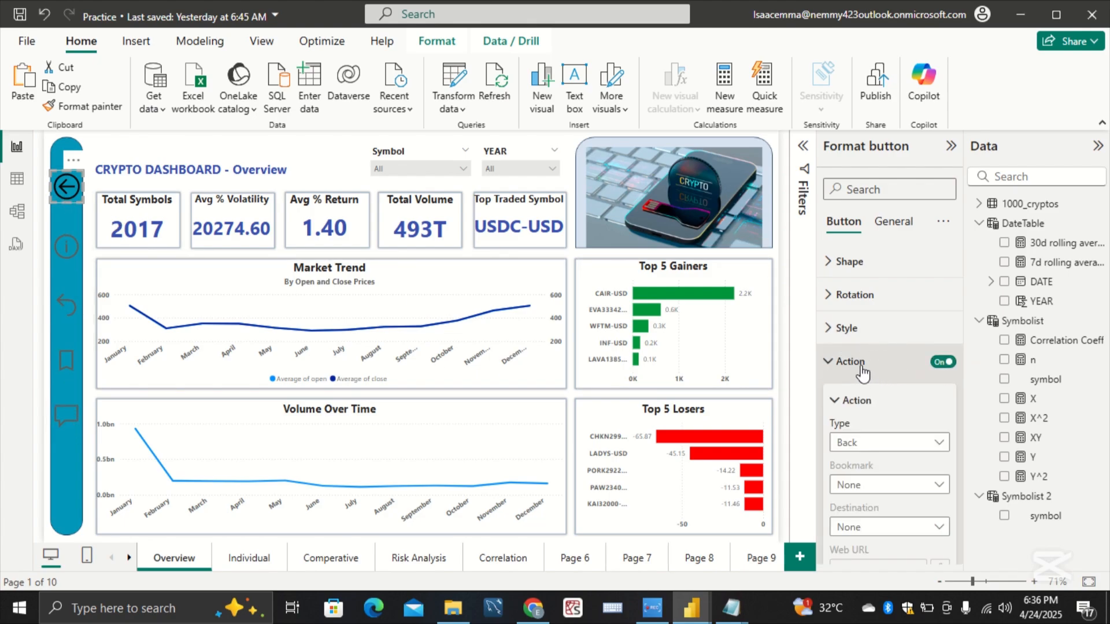
pyautogui.click(903, 446)
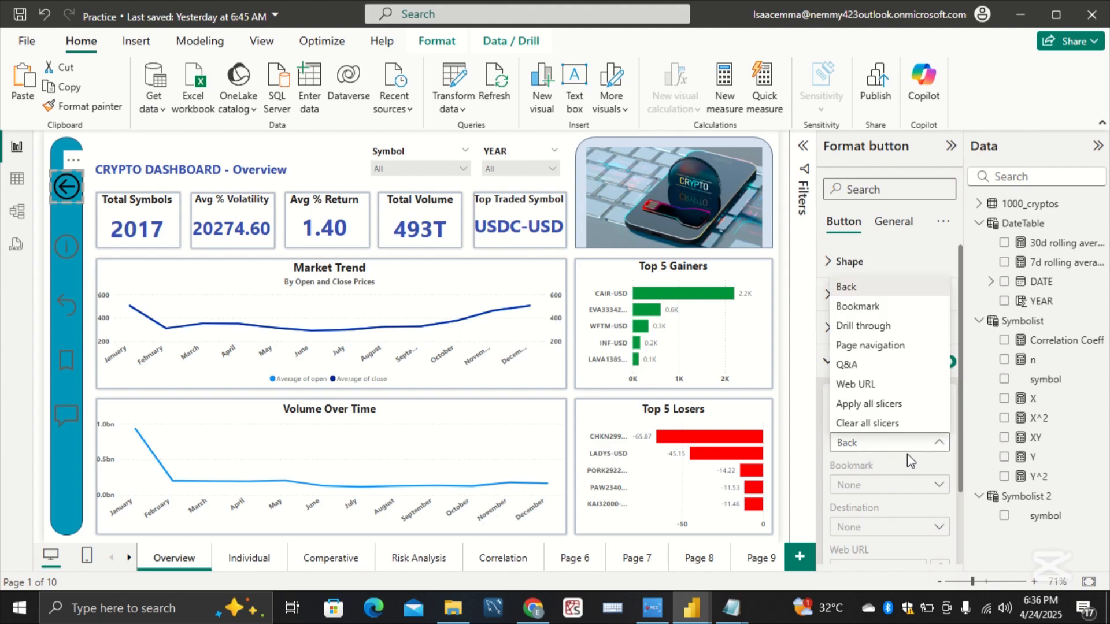
pyautogui.click(902, 345)
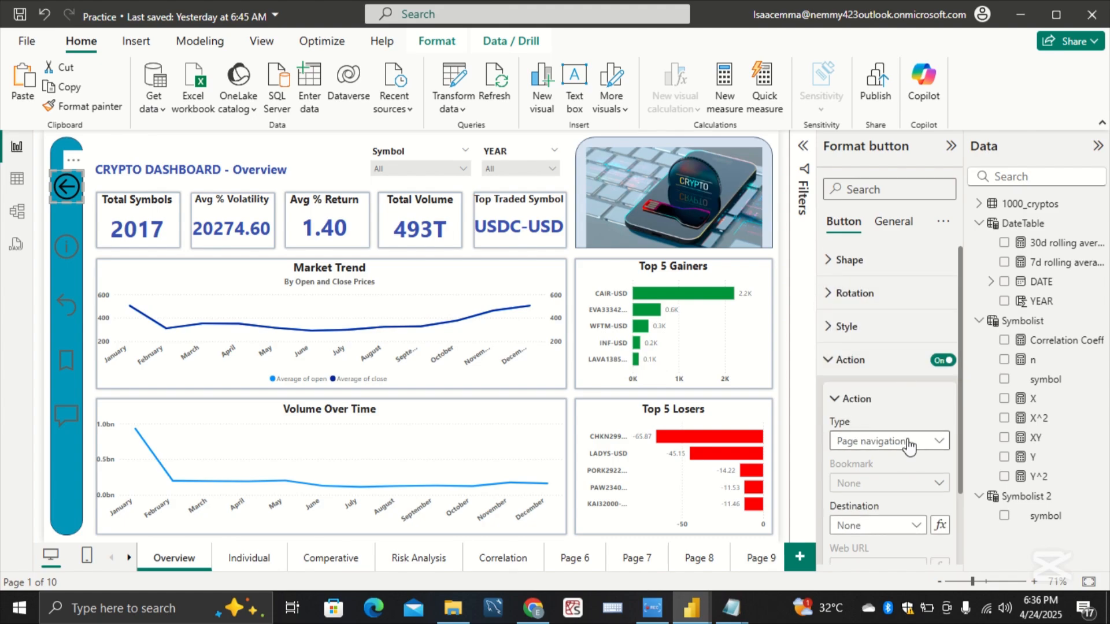
pyautogui.scroll(-1, 908, 444)
pyautogui.click(915, 489)
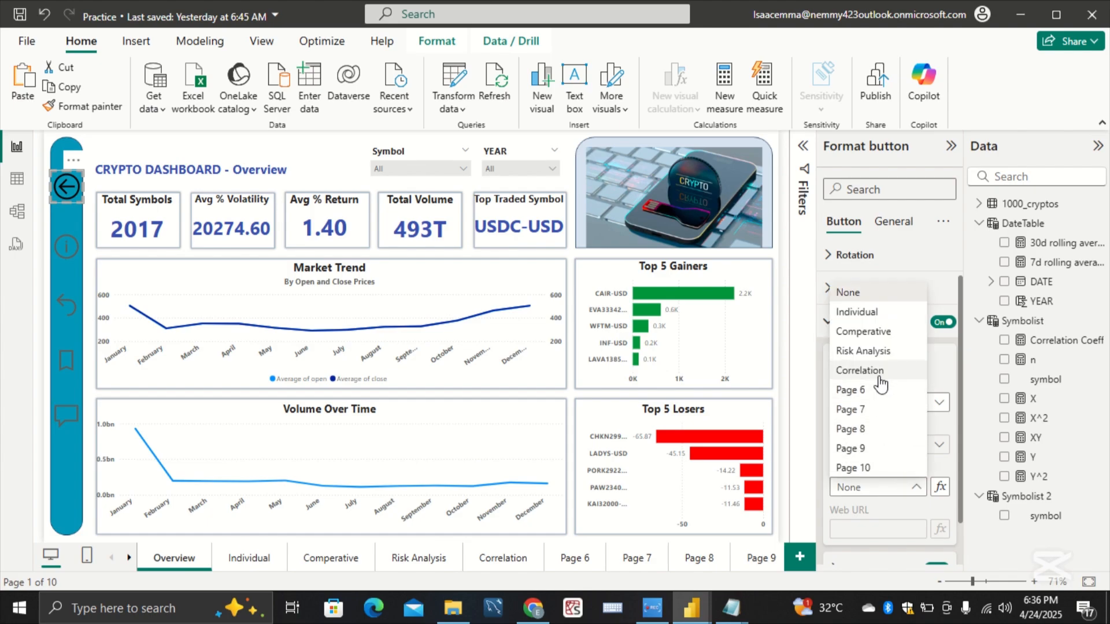
pyautogui.click(938, 418)
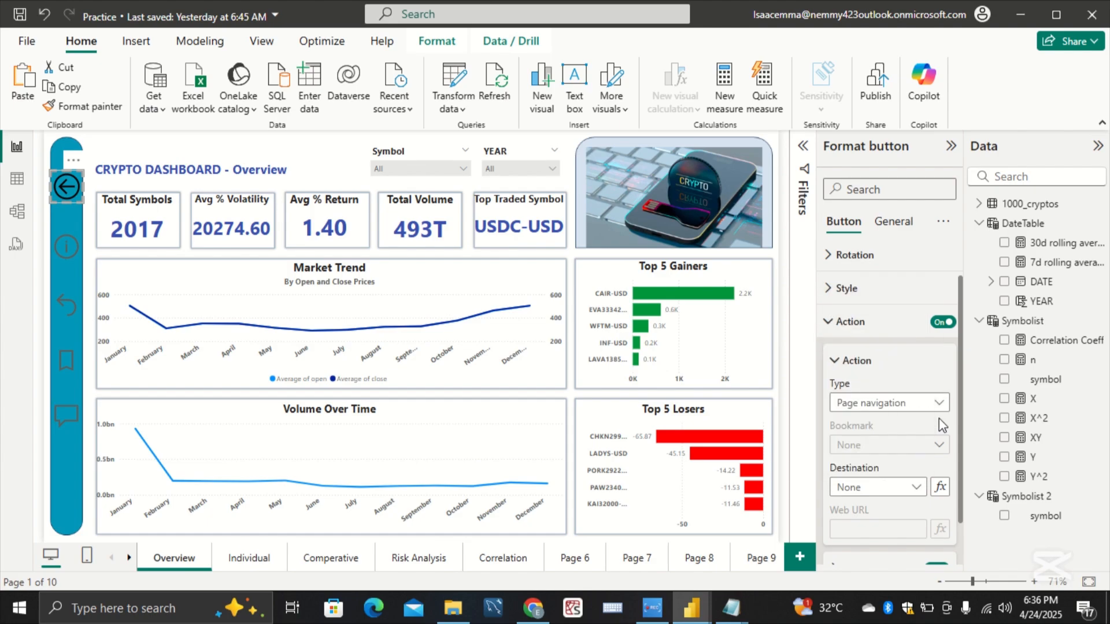
pyautogui.click(945, 325)
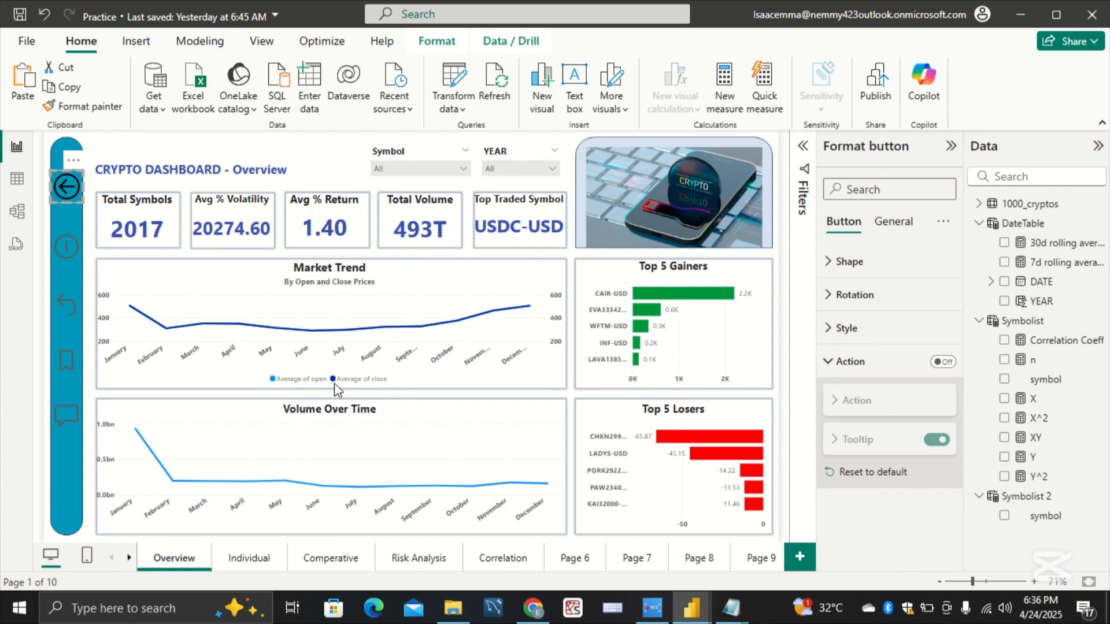
# Step: On the Overview page, enable the information button's action as Page navigation with Individual as the destination
pyautogui.click(65, 249)
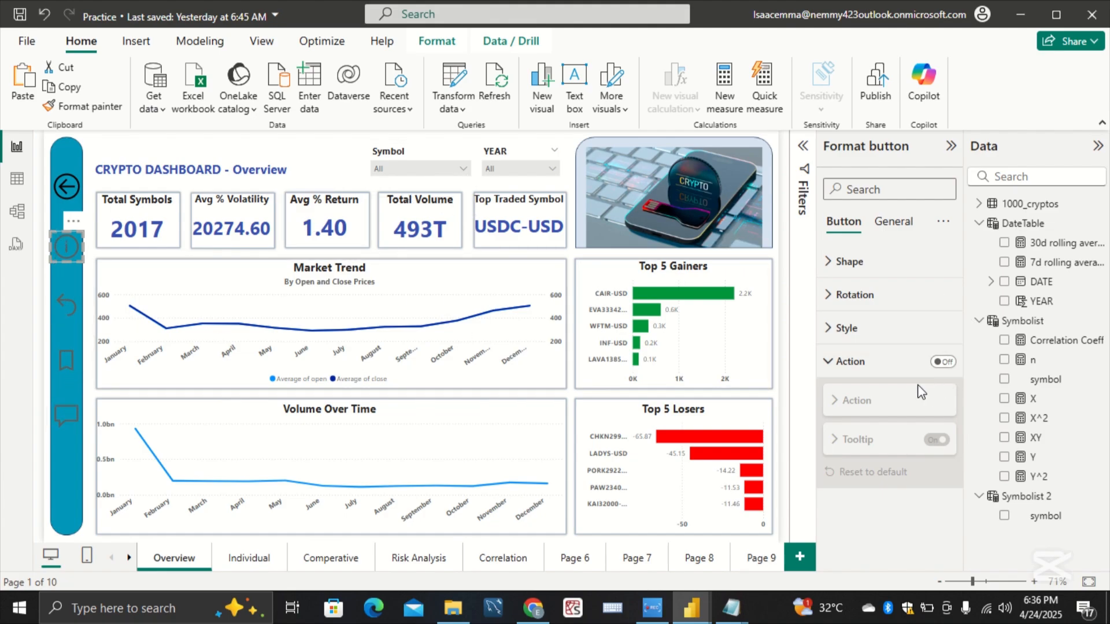
pyautogui.click(954, 362)
pyautogui.click(861, 400)
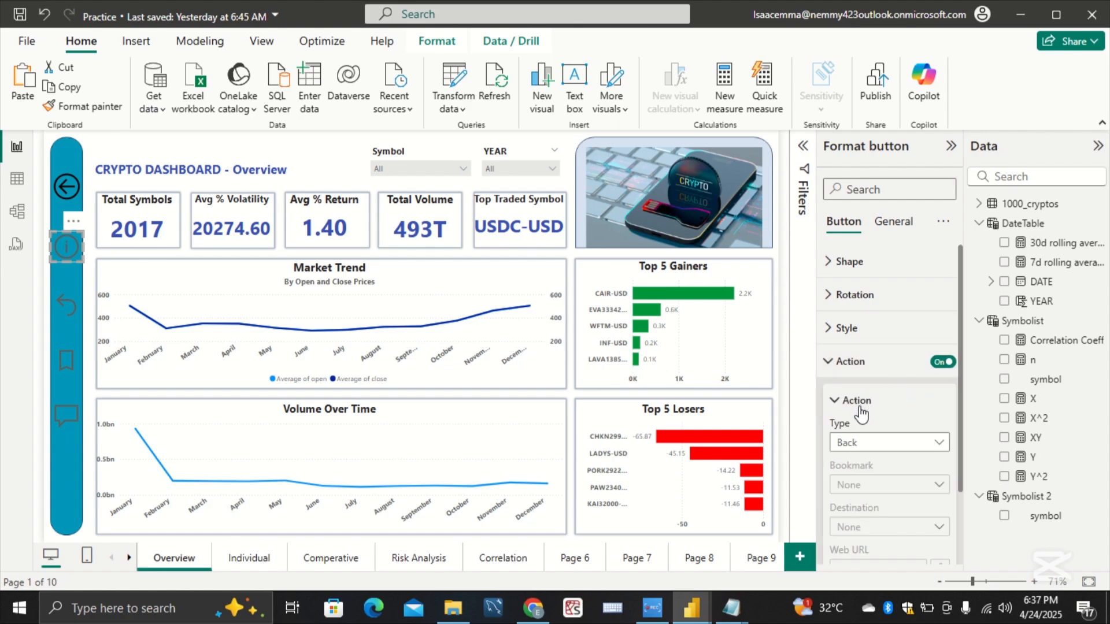
pyautogui.click(879, 445)
pyautogui.click(900, 346)
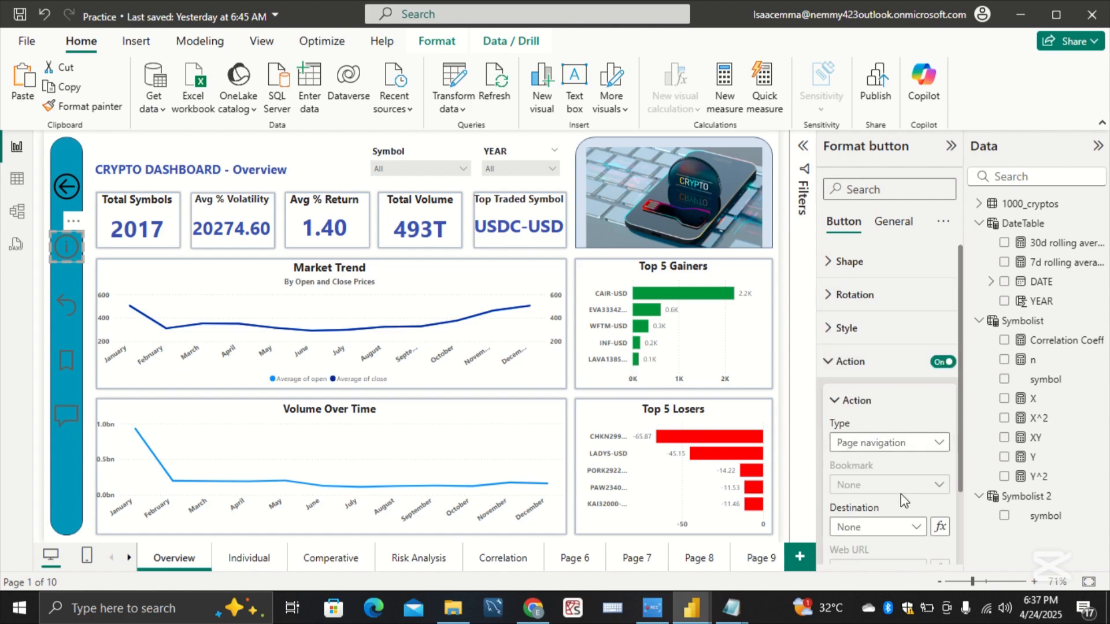
pyautogui.click(912, 526)
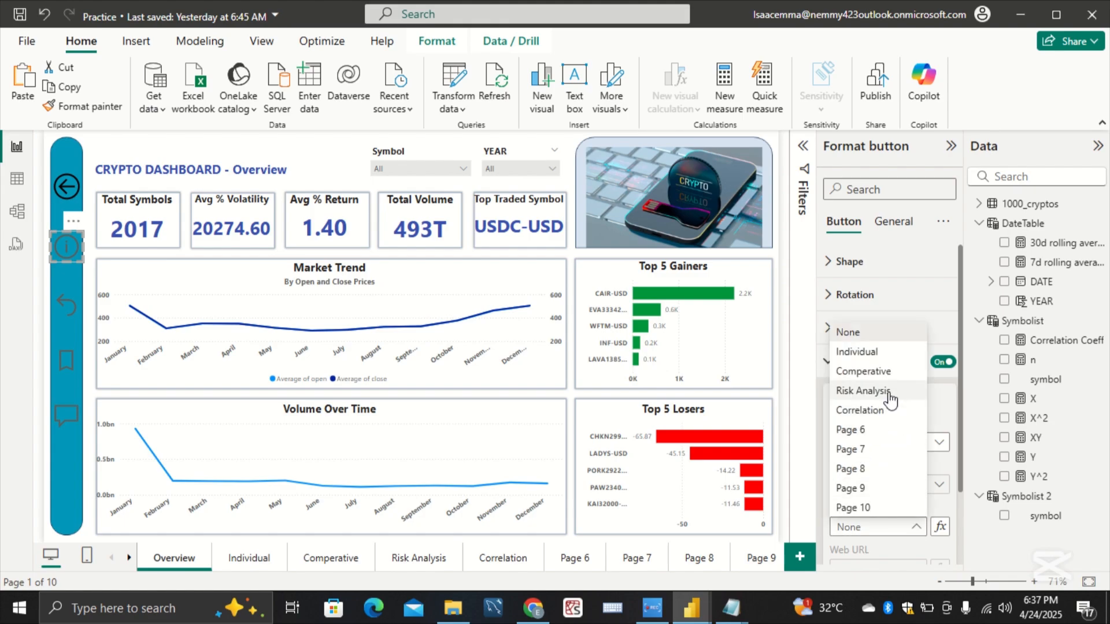
pyautogui.click(861, 352)
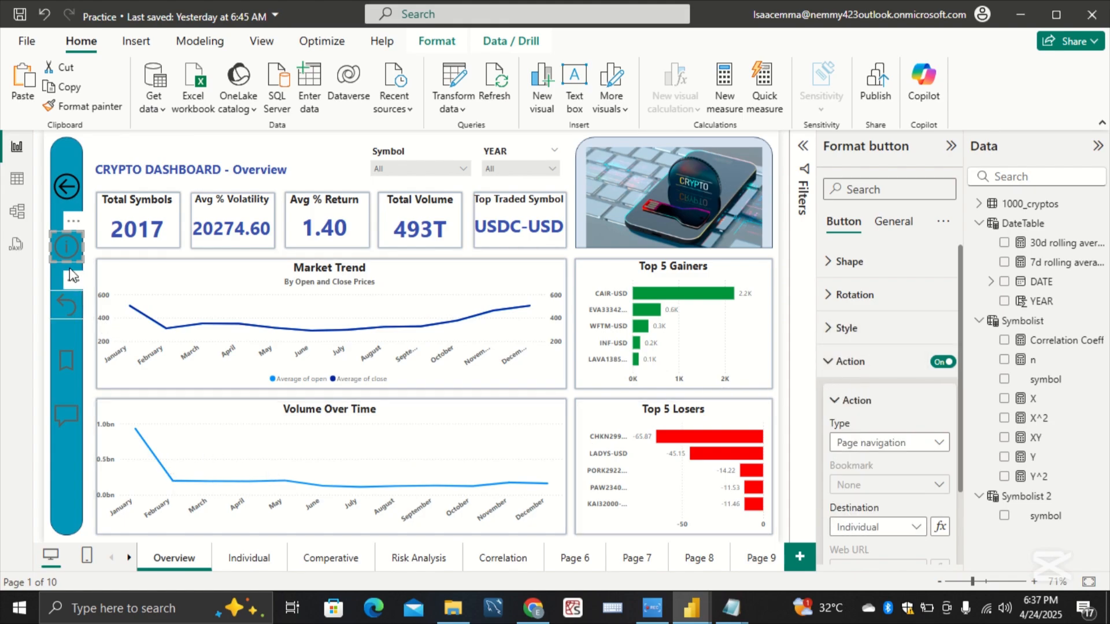
# Step: Enable the curved-arrow reset button's action as Page navigation with Comperative as the destination
pyautogui.click(69, 318)
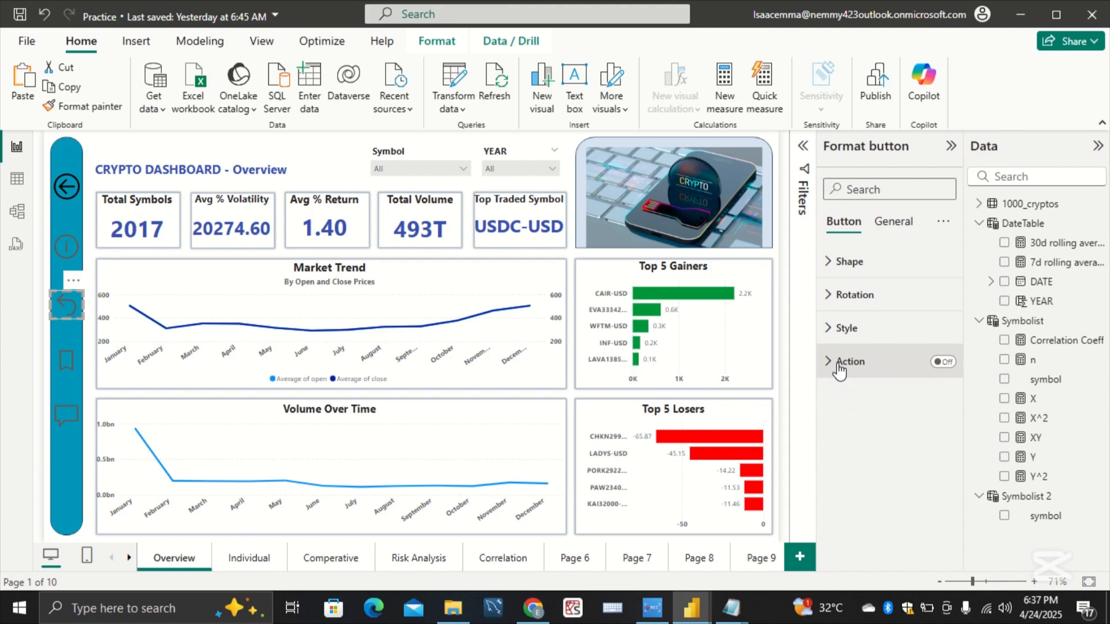
pyautogui.click(942, 362)
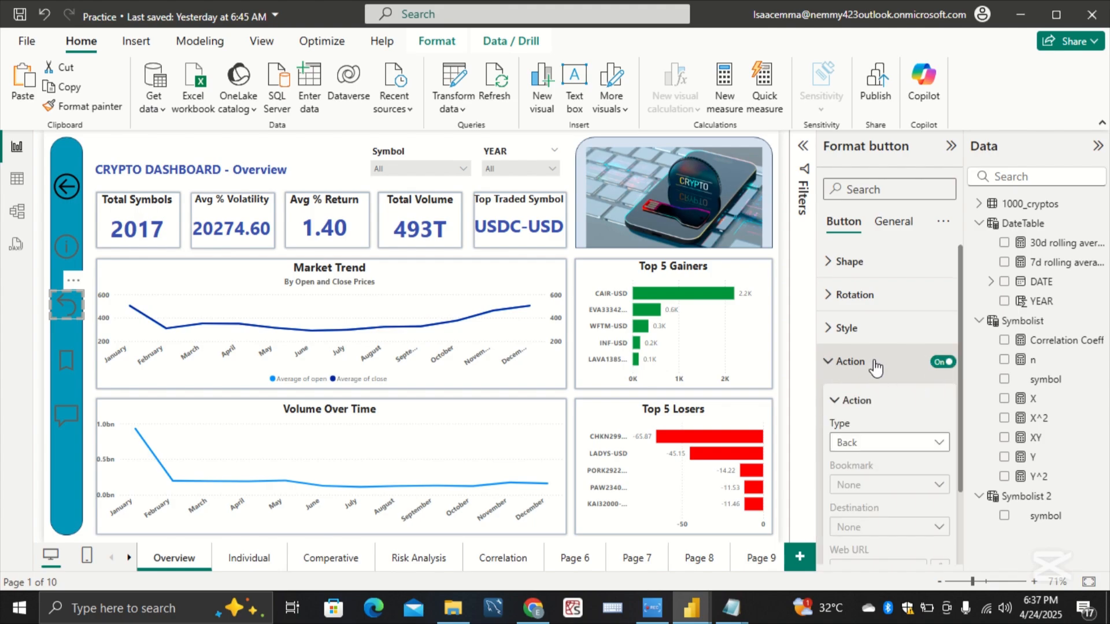
pyautogui.click(875, 364)
pyautogui.click(875, 364)
pyautogui.click(925, 444)
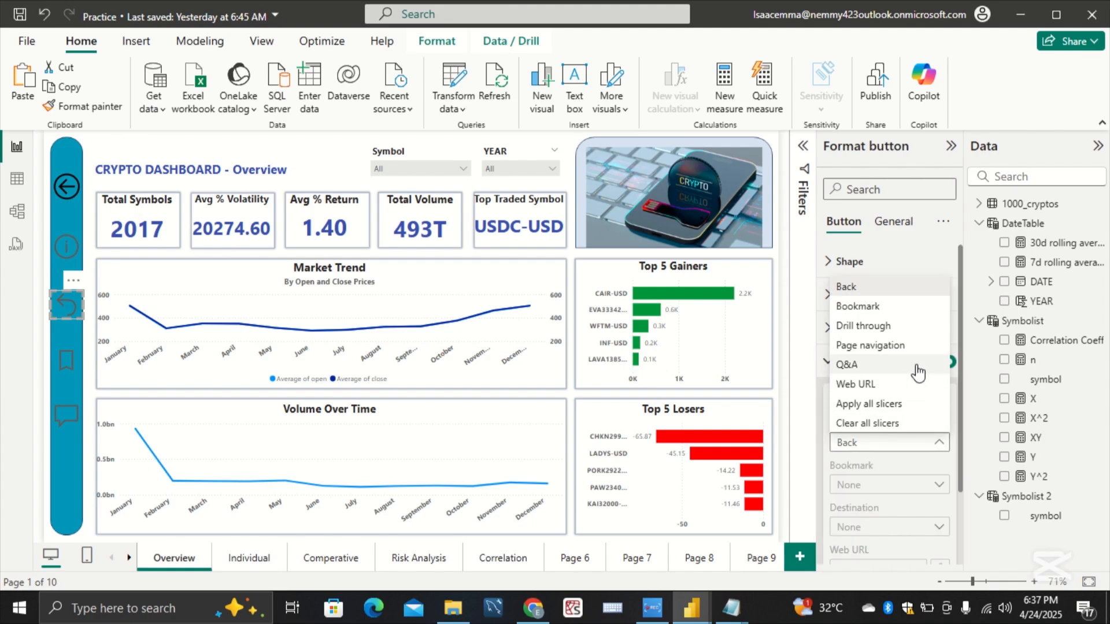
pyautogui.click(905, 344)
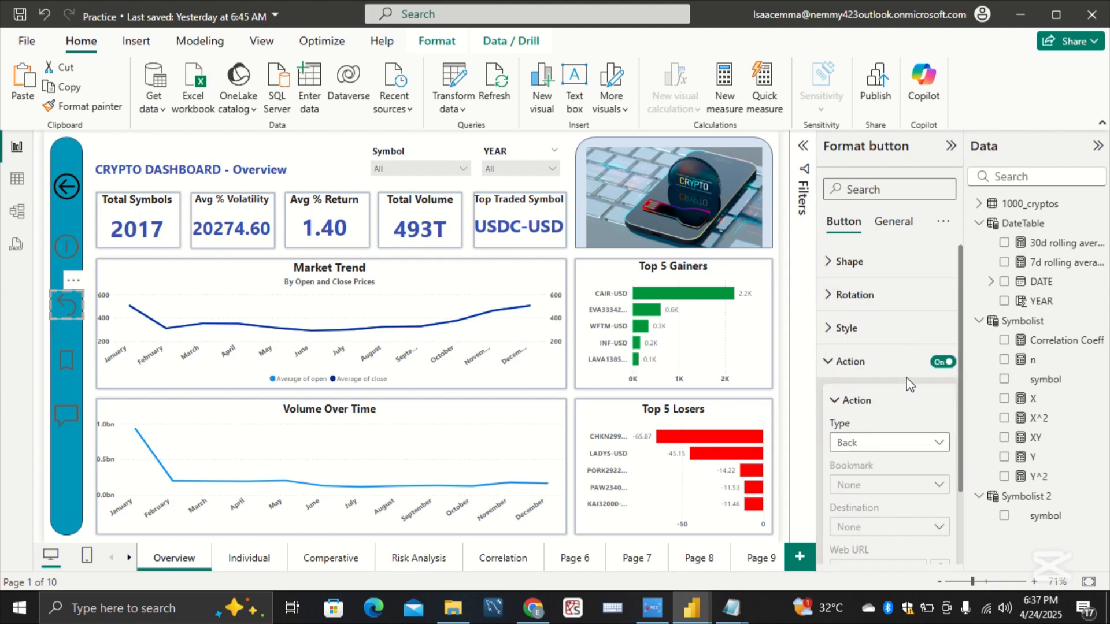
pyautogui.click(923, 526)
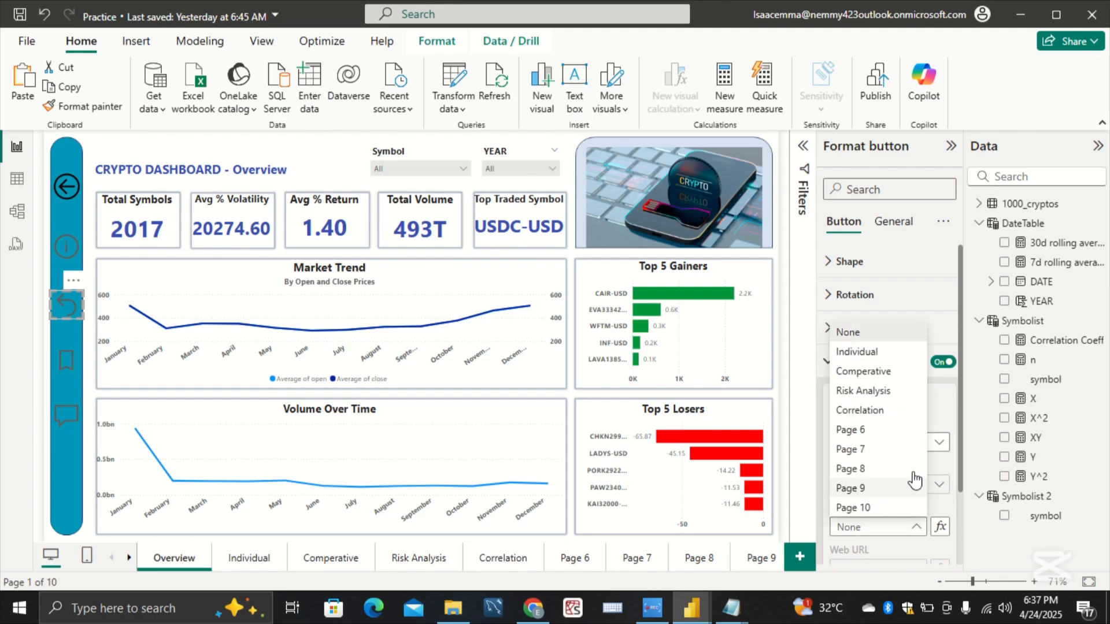
pyautogui.click(898, 373)
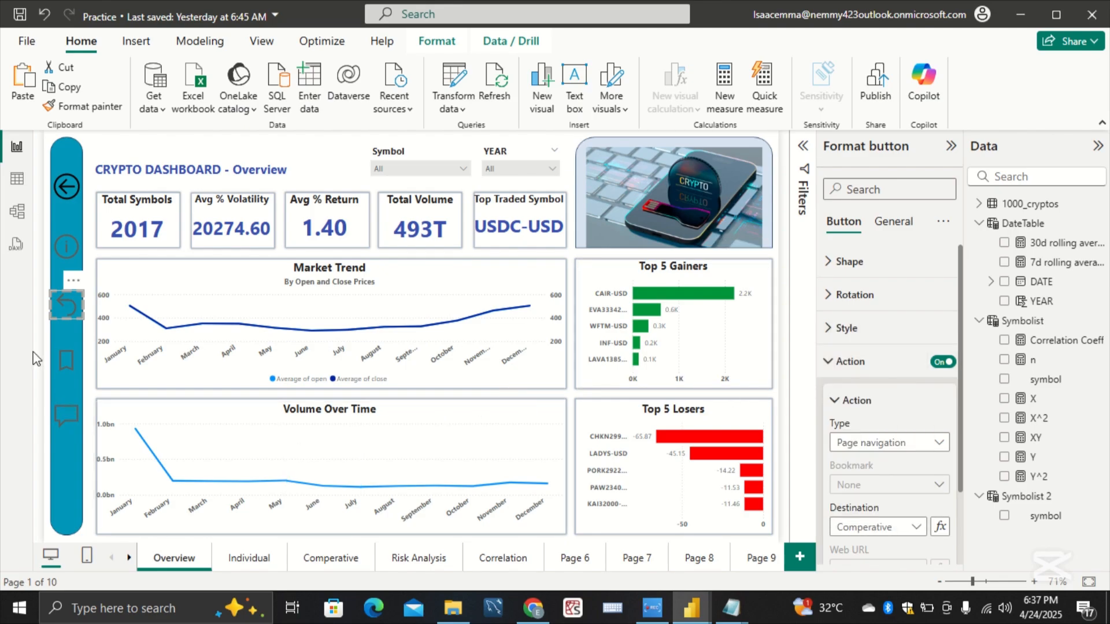
# Step: Enable the bookmark button's action as Page navigation with Risk Analysis as the destination
pyautogui.click(68, 363)
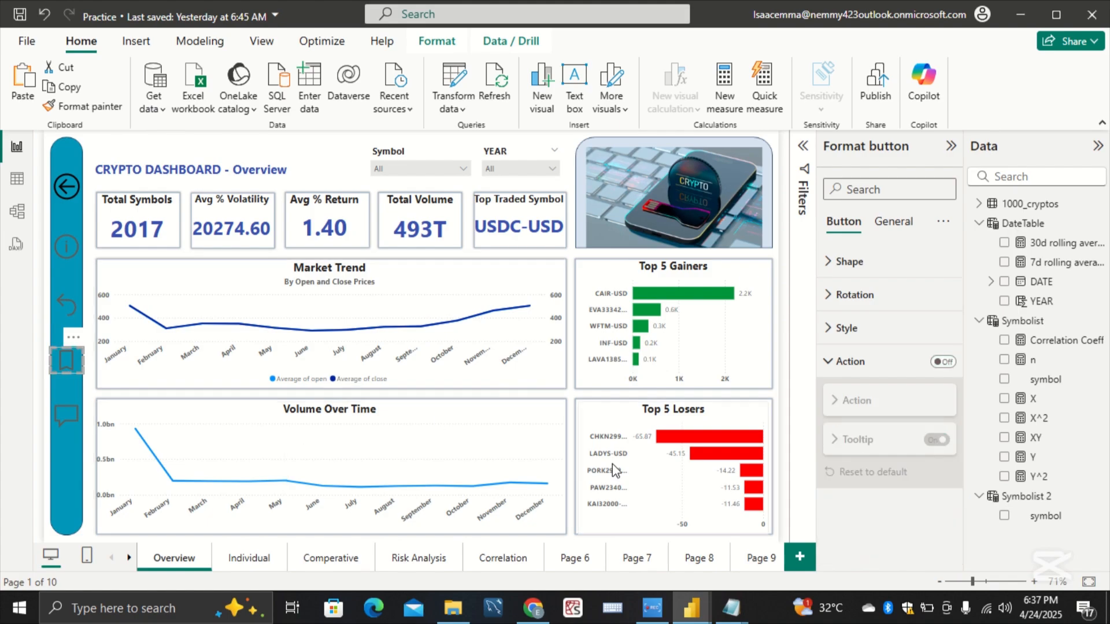
pyautogui.click(869, 363)
pyautogui.click(868, 363)
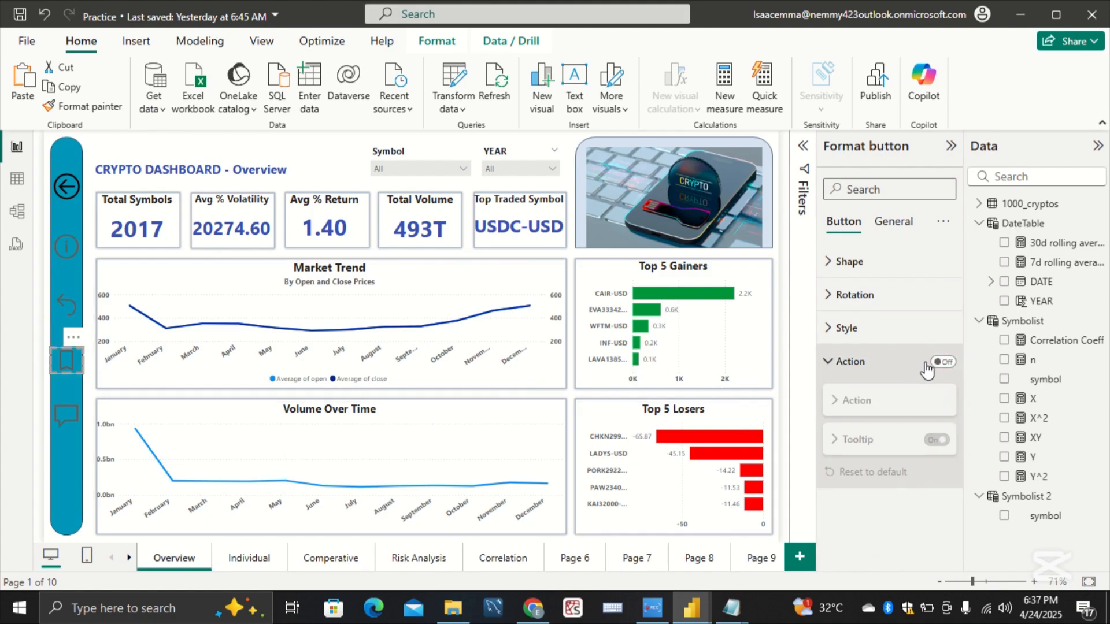
pyautogui.click(939, 363)
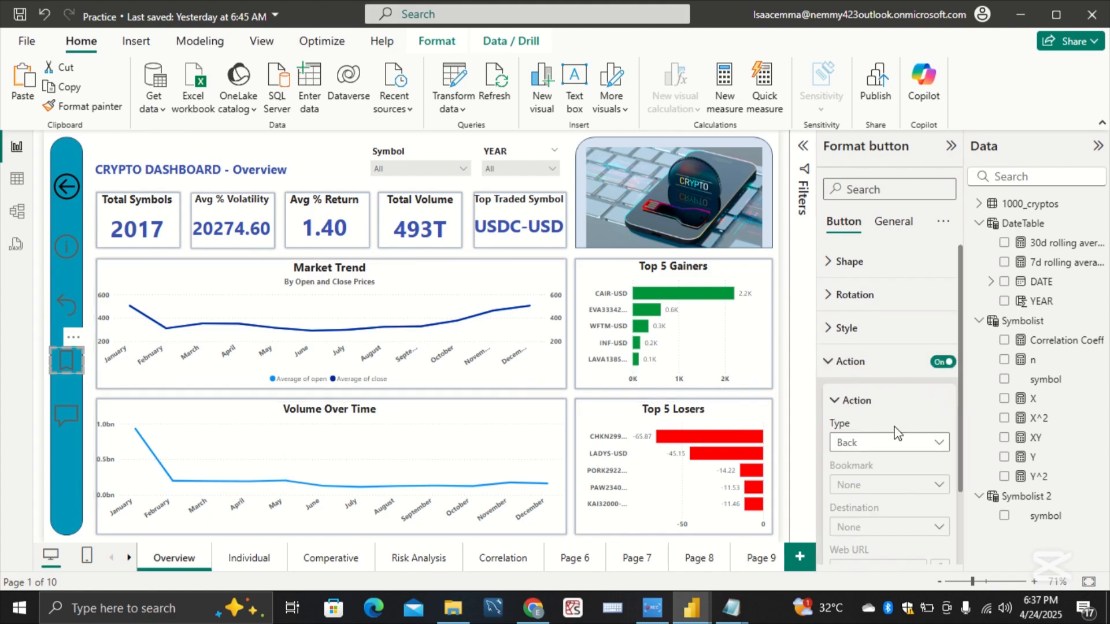
pyautogui.click(904, 443)
pyautogui.click(900, 347)
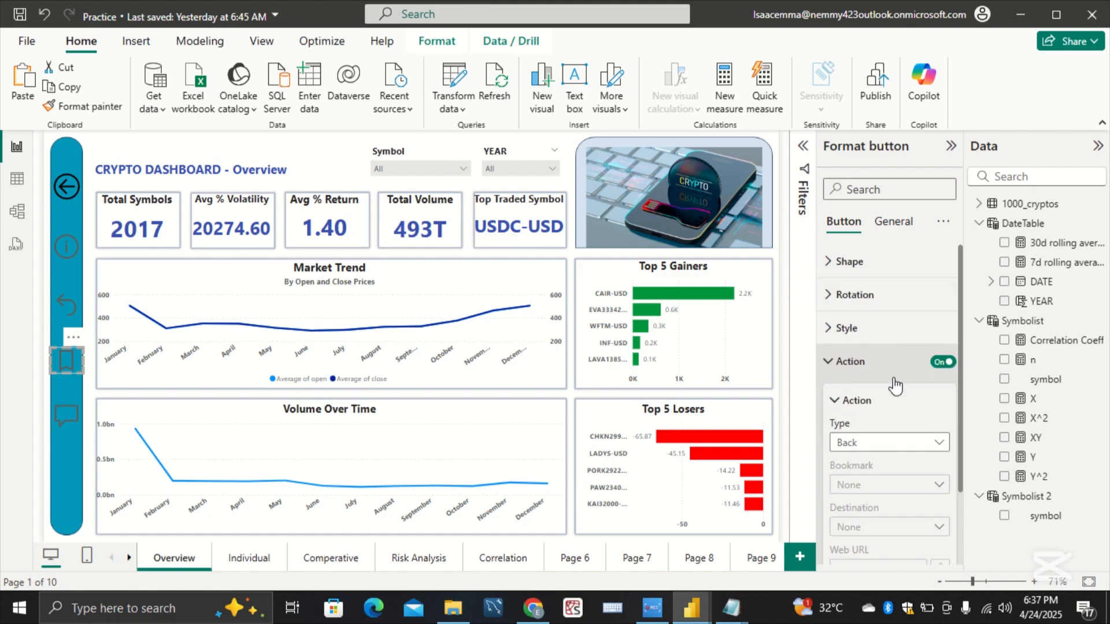
pyautogui.click(916, 527)
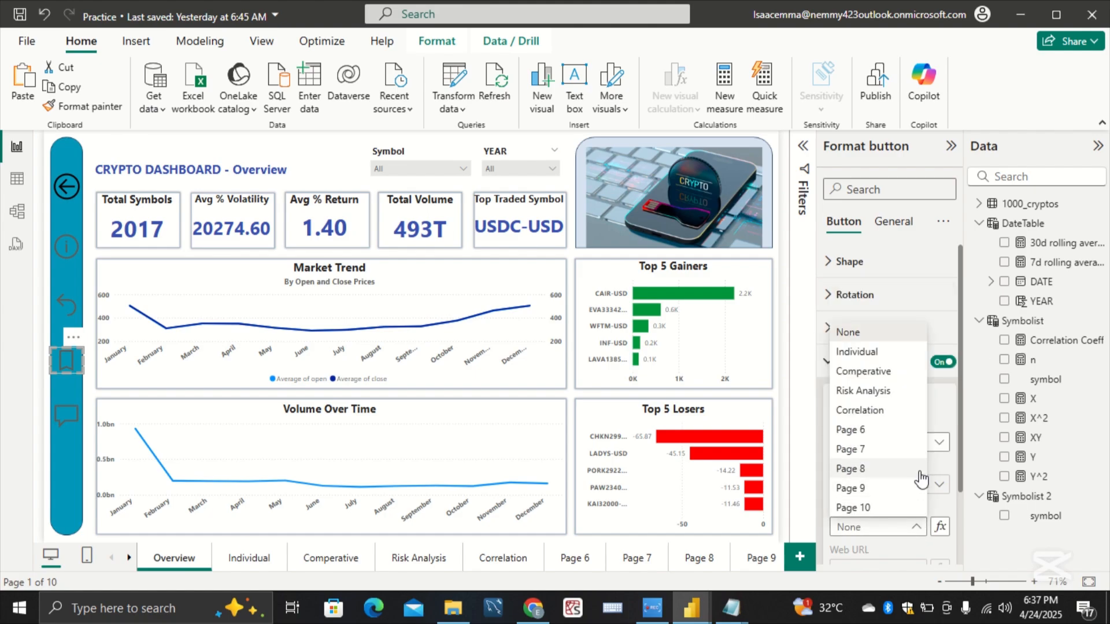
pyautogui.click(908, 390)
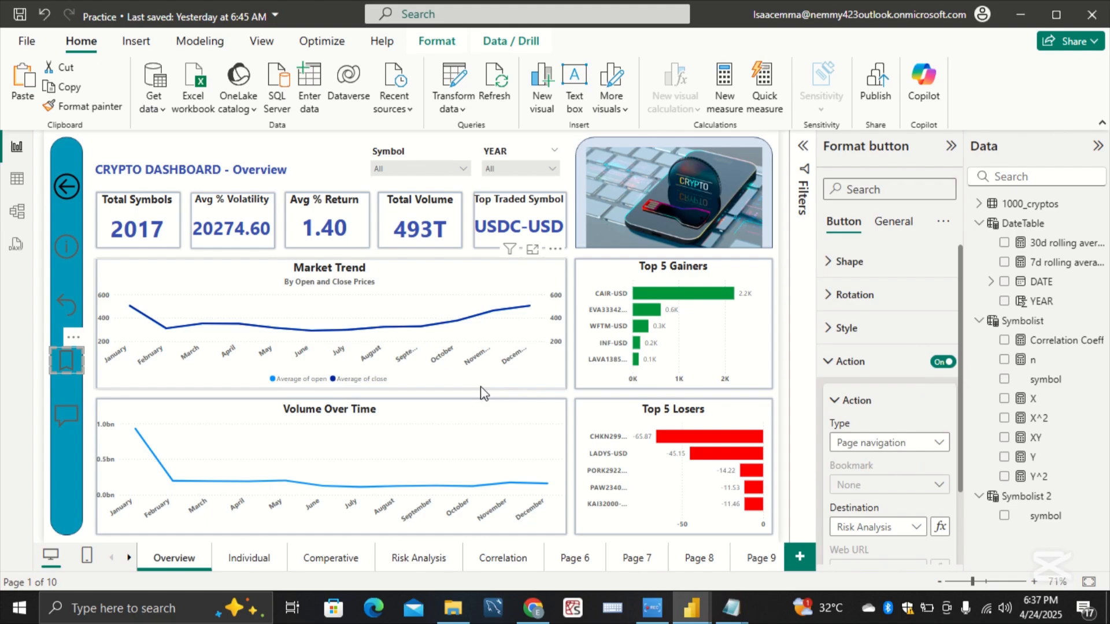
# Step: Enable the Q&A speech-bubble button's action as Page navigation with Correlation as the destination
pyautogui.click(75, 414)
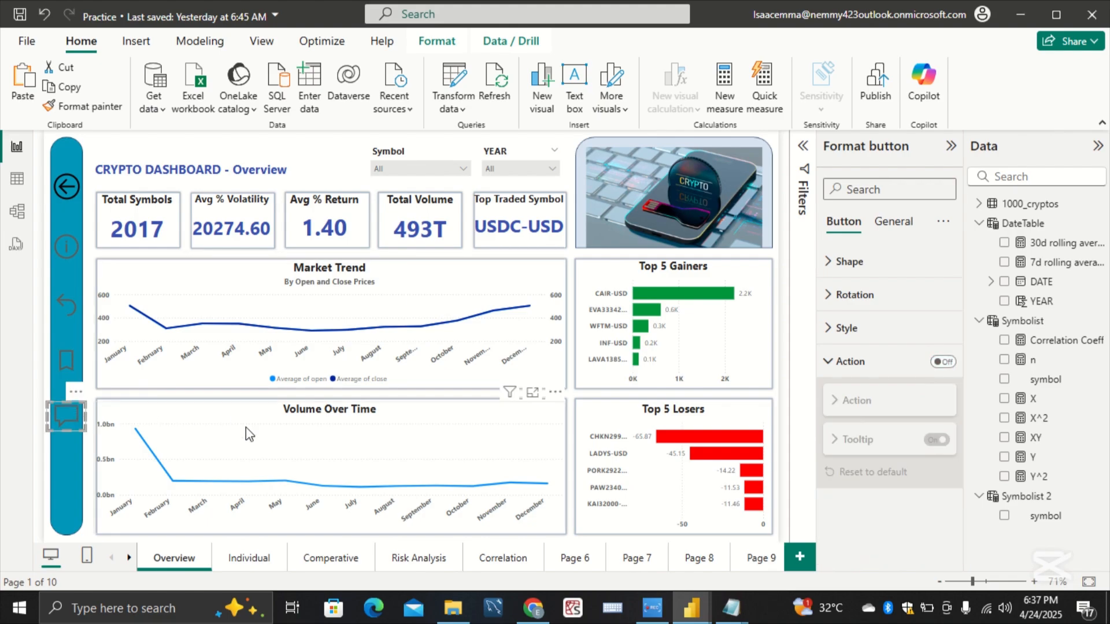
pyautogui.click(843, 361)
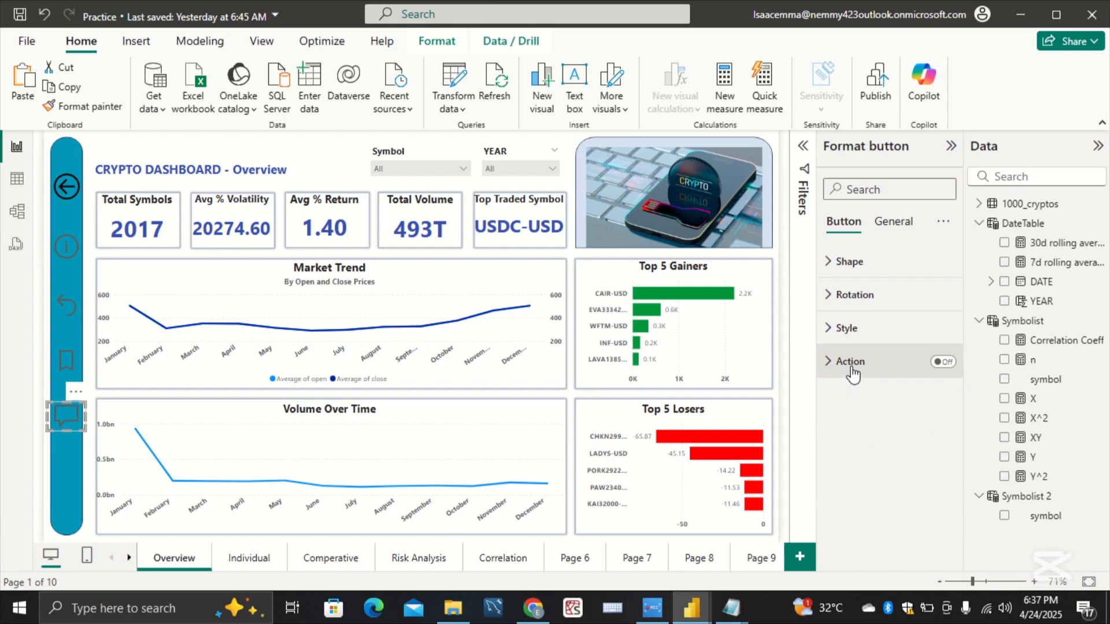
pyautogui.click(851, 370)
pyautogui.click(943, 361)
pyautogui.click(888, 397)
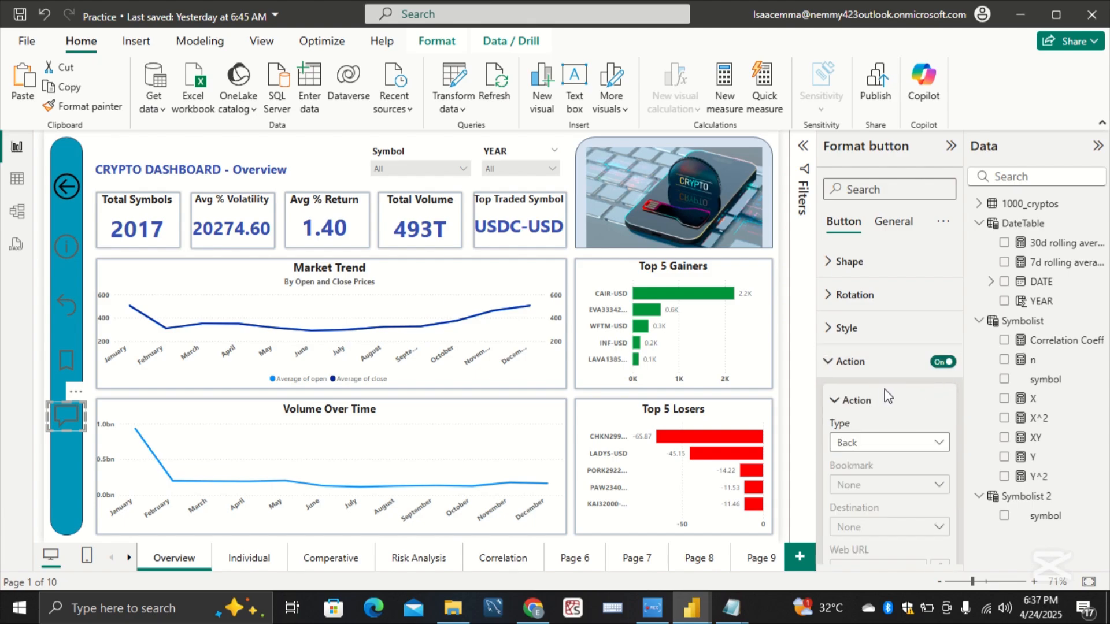
pyautogui.scroll(-2, 899, 451)
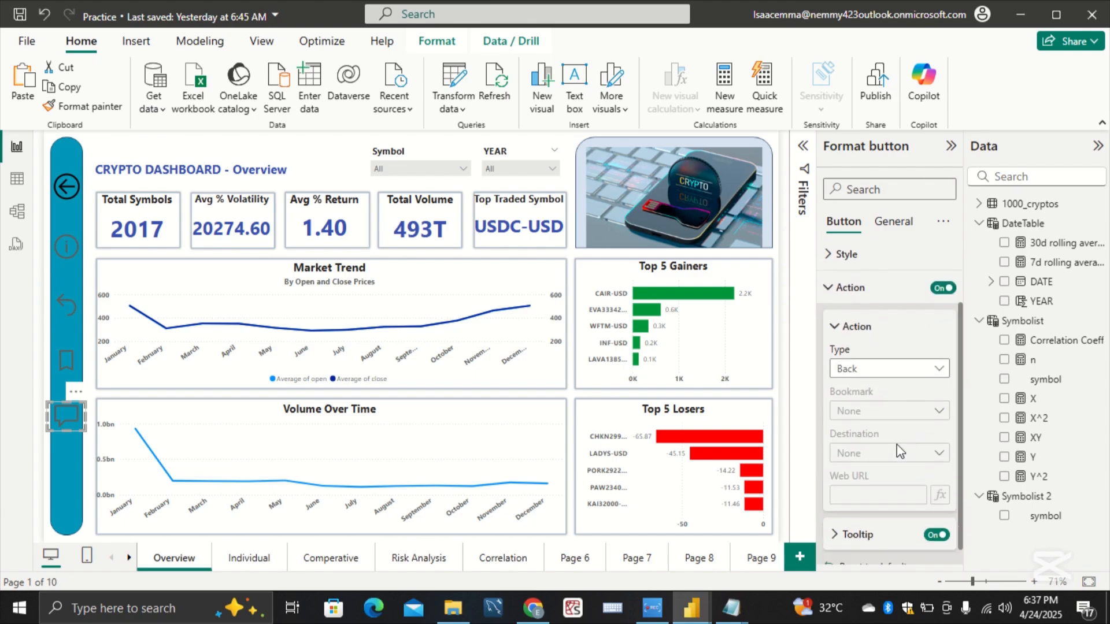
pyautogui.click(922, 369)
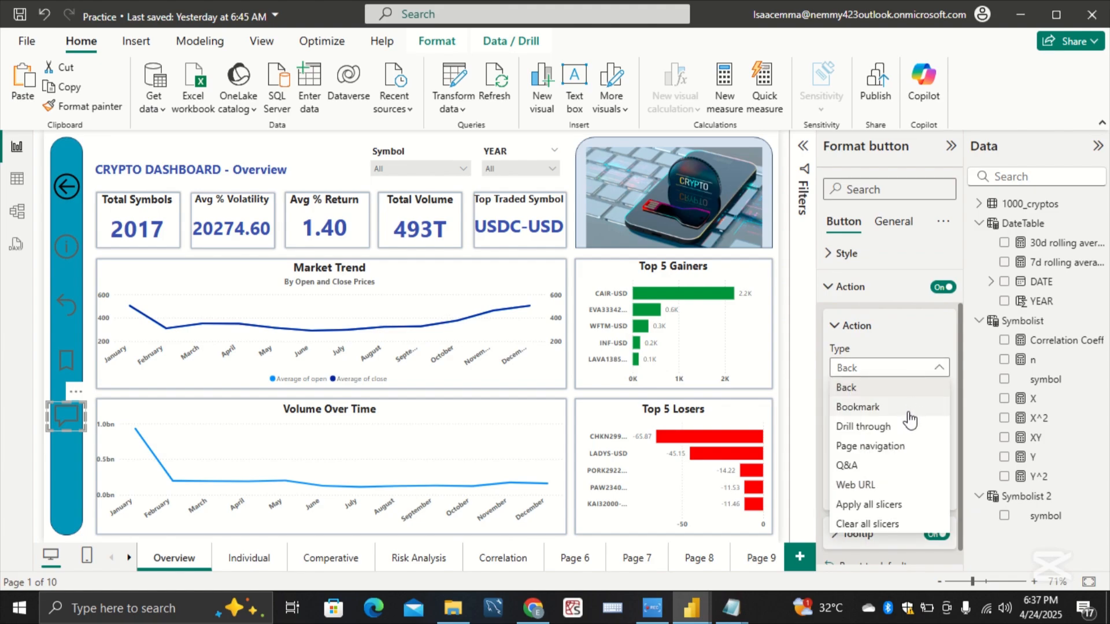
pyautogui.click(910, 448)
pyautogui.click(907, 457)
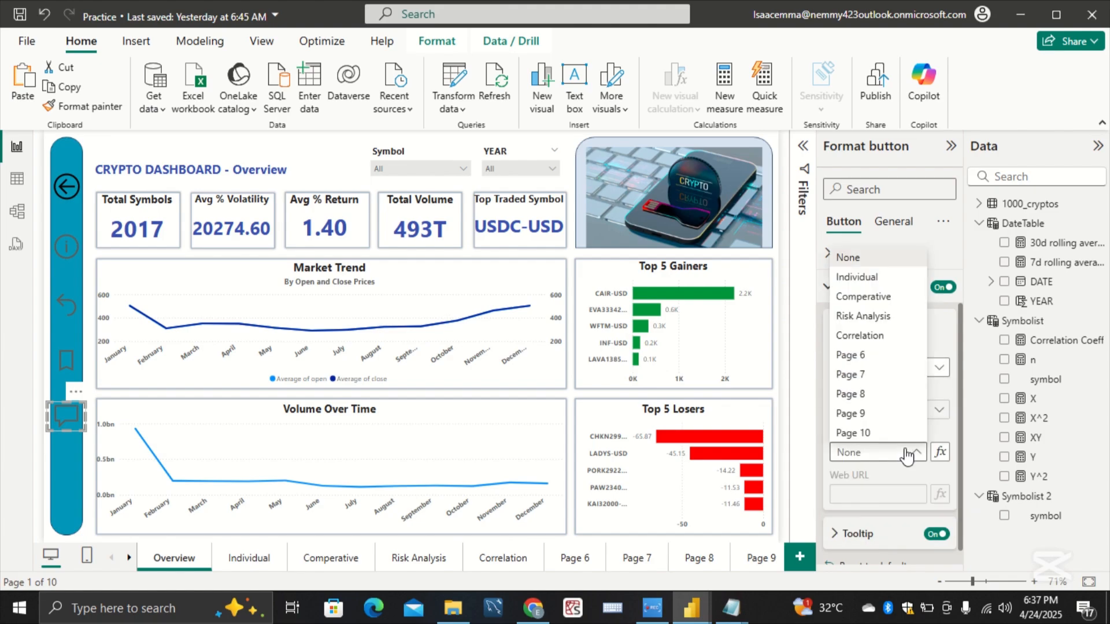
pyautogui.click(889, 342)
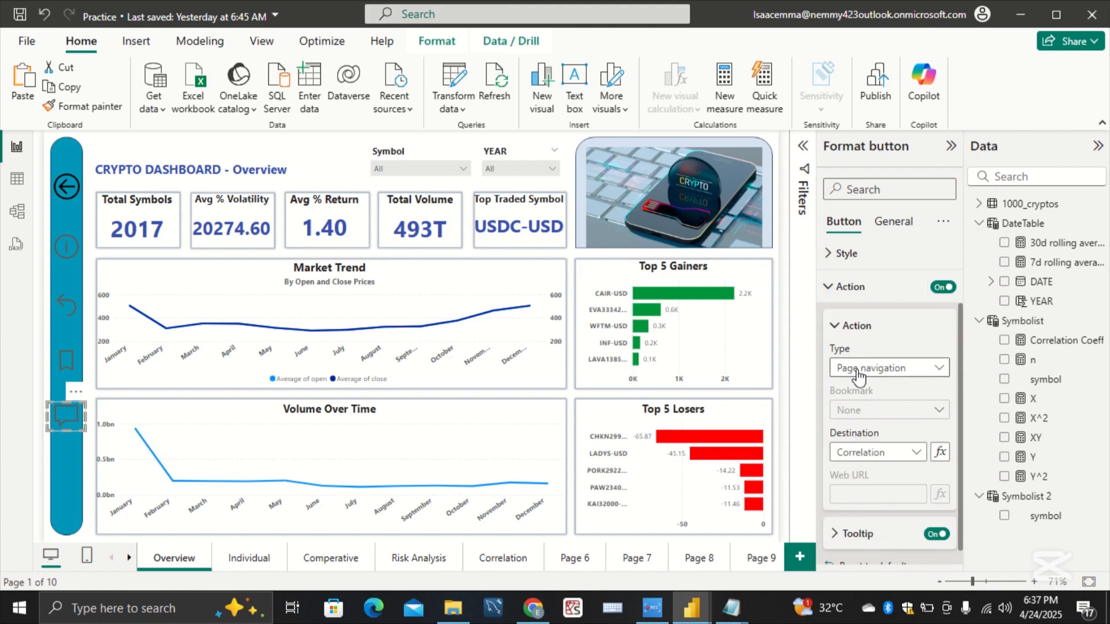
pyautogui.scroll(-1, 885, 513)
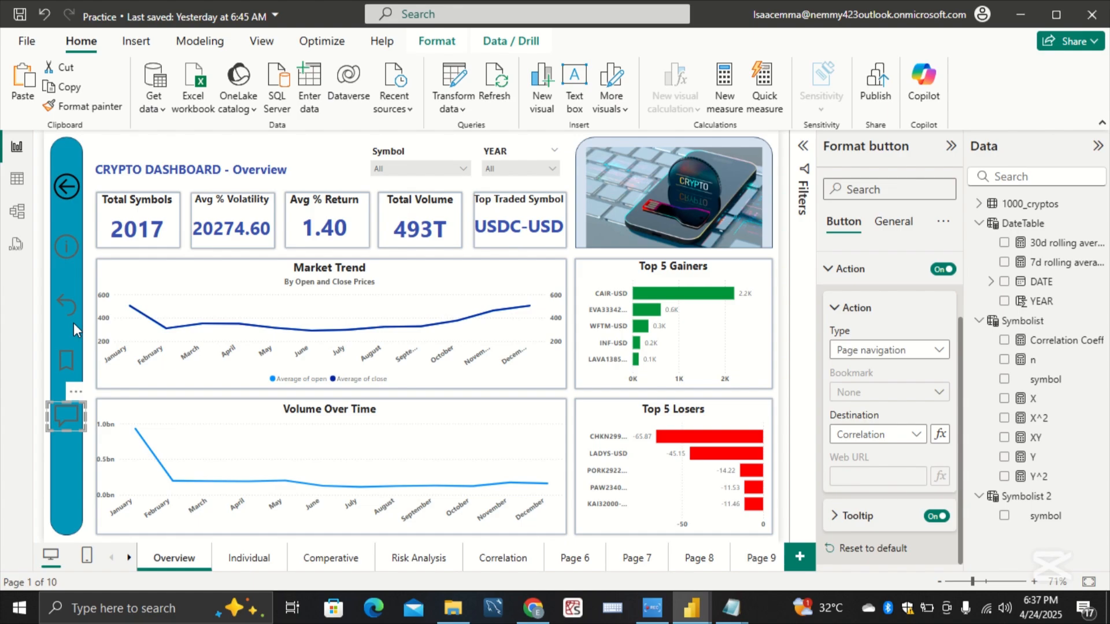
pyautogui.click(71, 448)
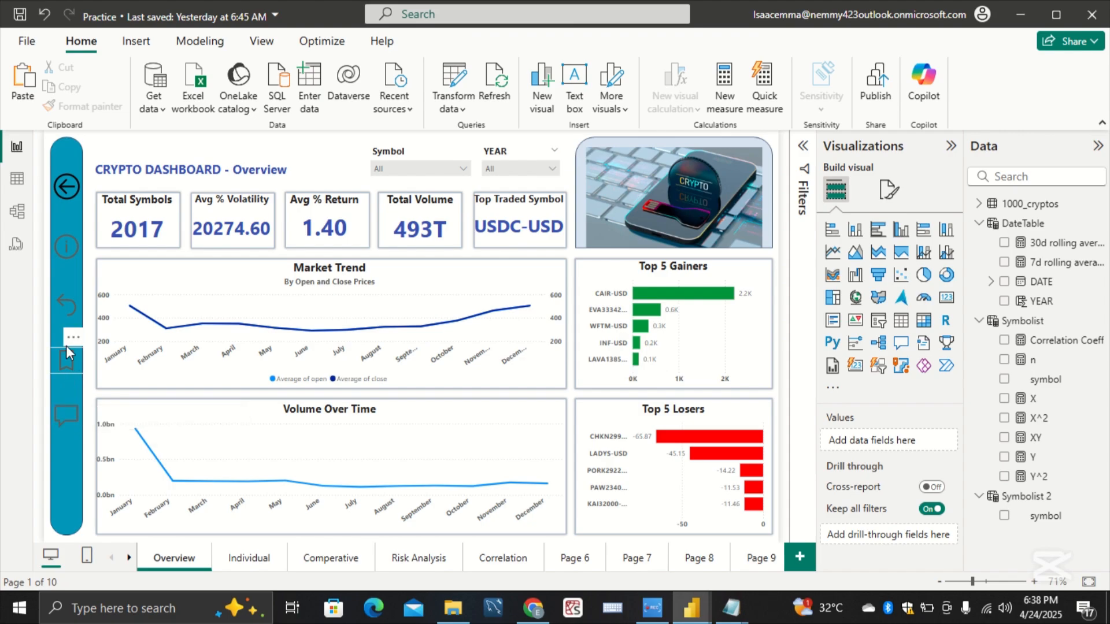
# Step: Set the information button's action tooltip text to Individual
pyautogui.click(79, 253)
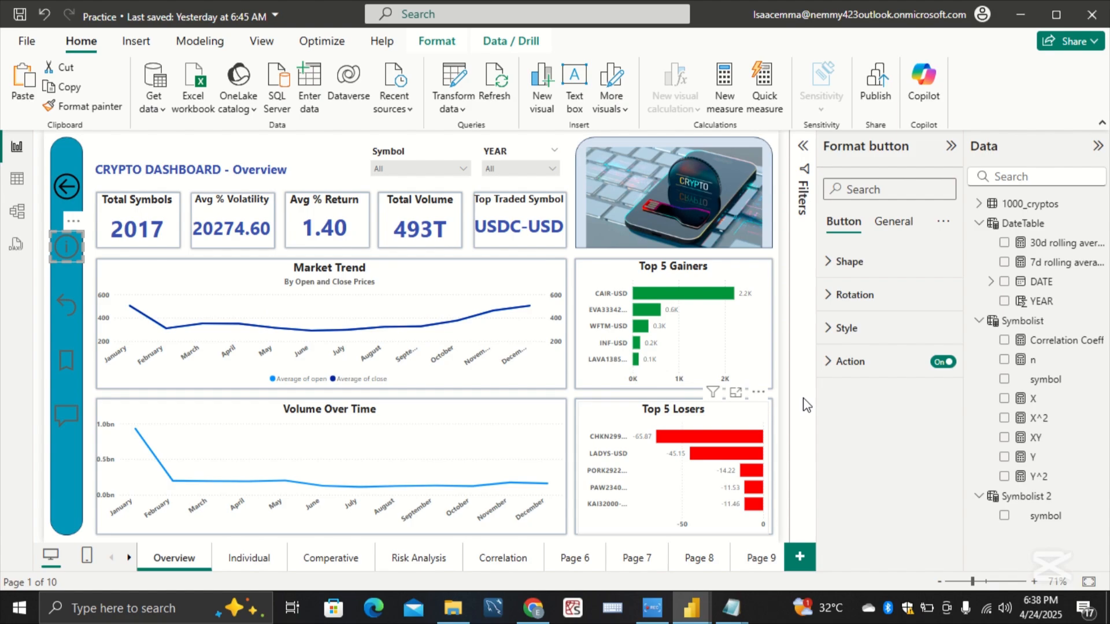
pyautogui.click(849, 363)
pyautogui.scroll(-2, 878, 499)
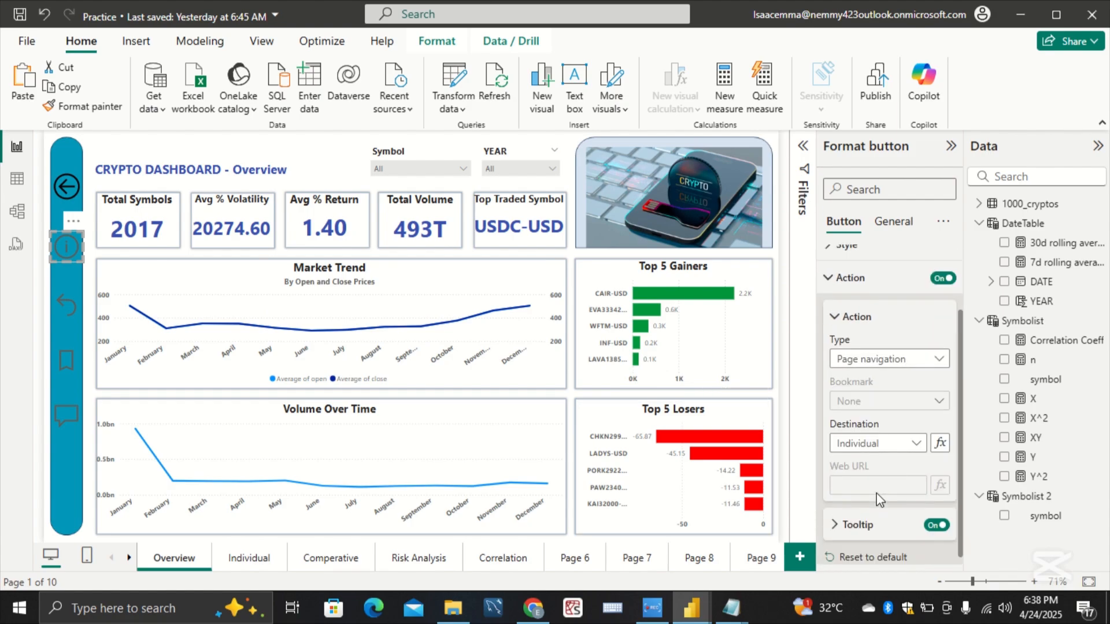
pyautogui.click(879, 516)
pyautogui.scroll(-1, 880, 516)
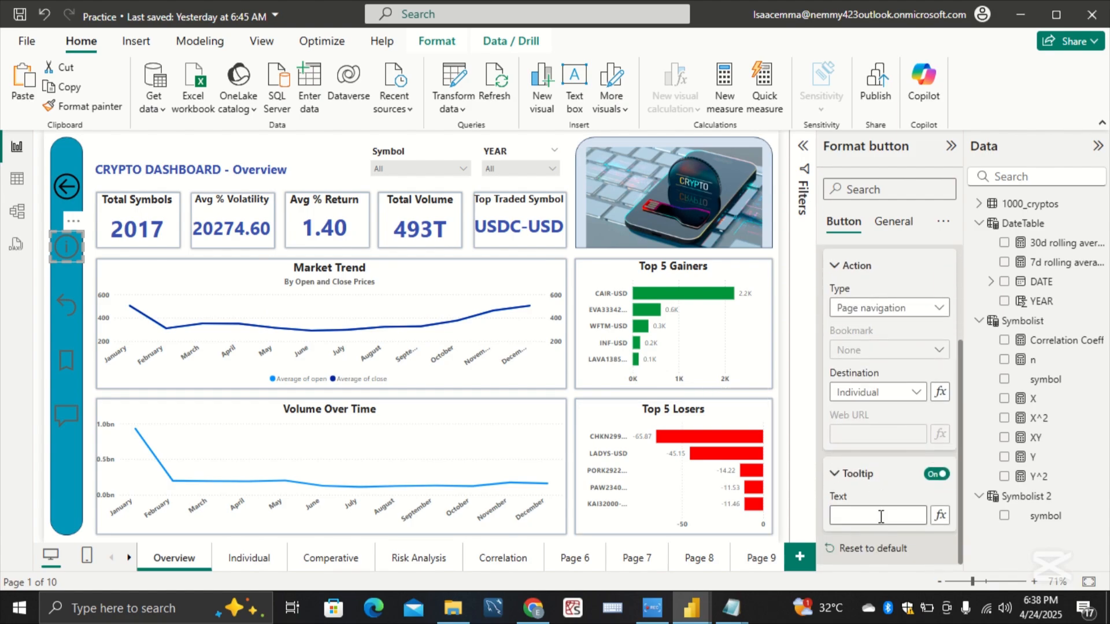
pyautogui.click(880, 517)
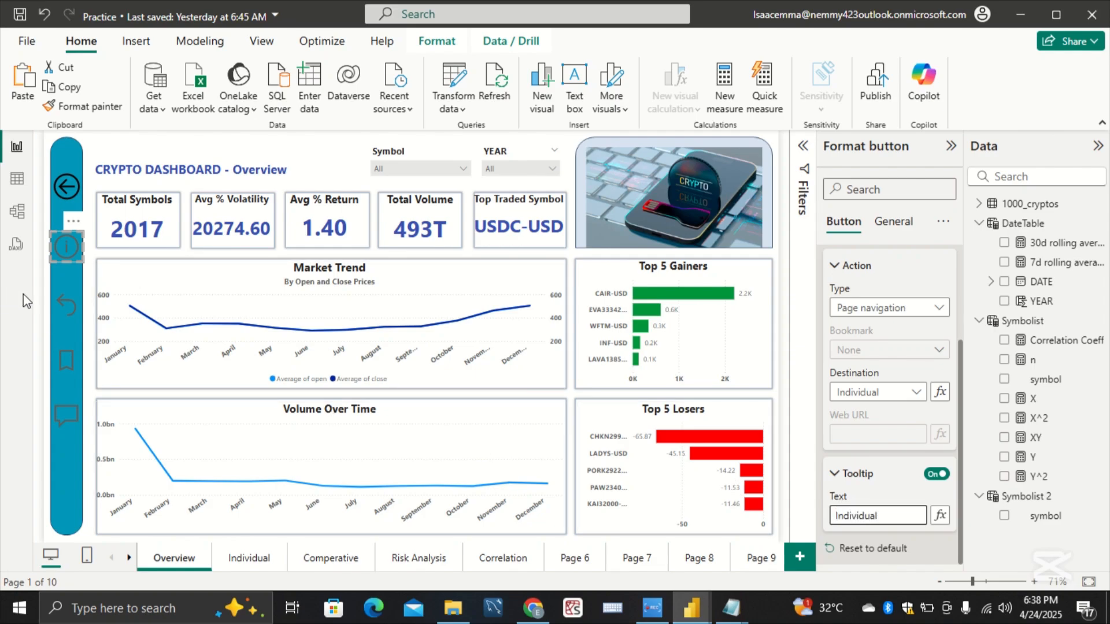
# Step: Set the action tooltip text to Comperative for the curved-arrow reset button and Risk Analysis for the bookmark button
pyautogui.click(66, 306)
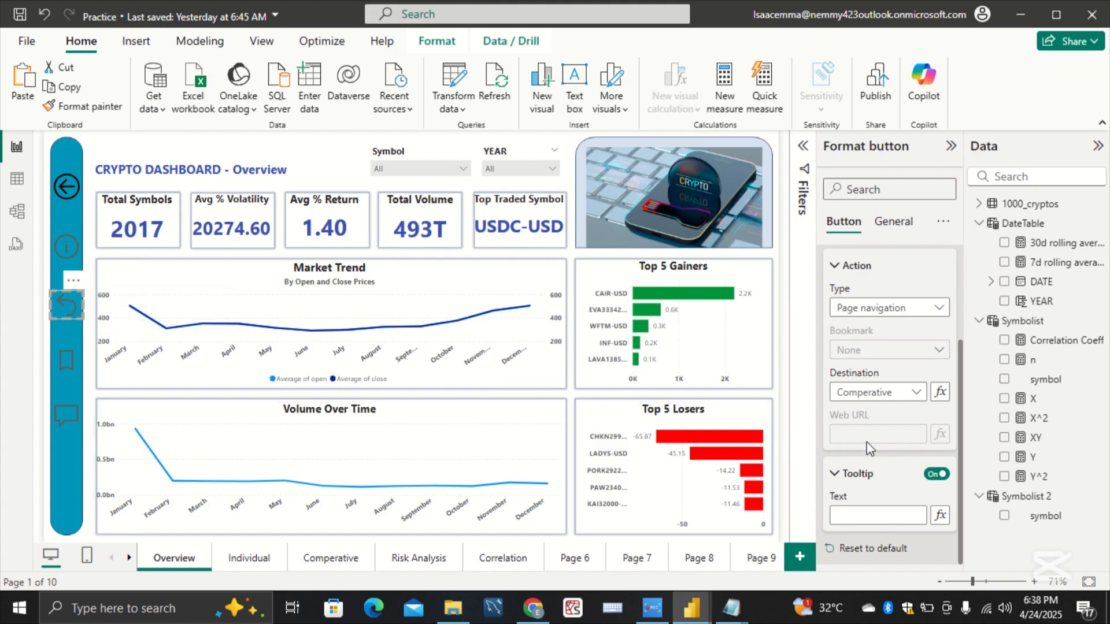
pyautogui.click(866, 511)
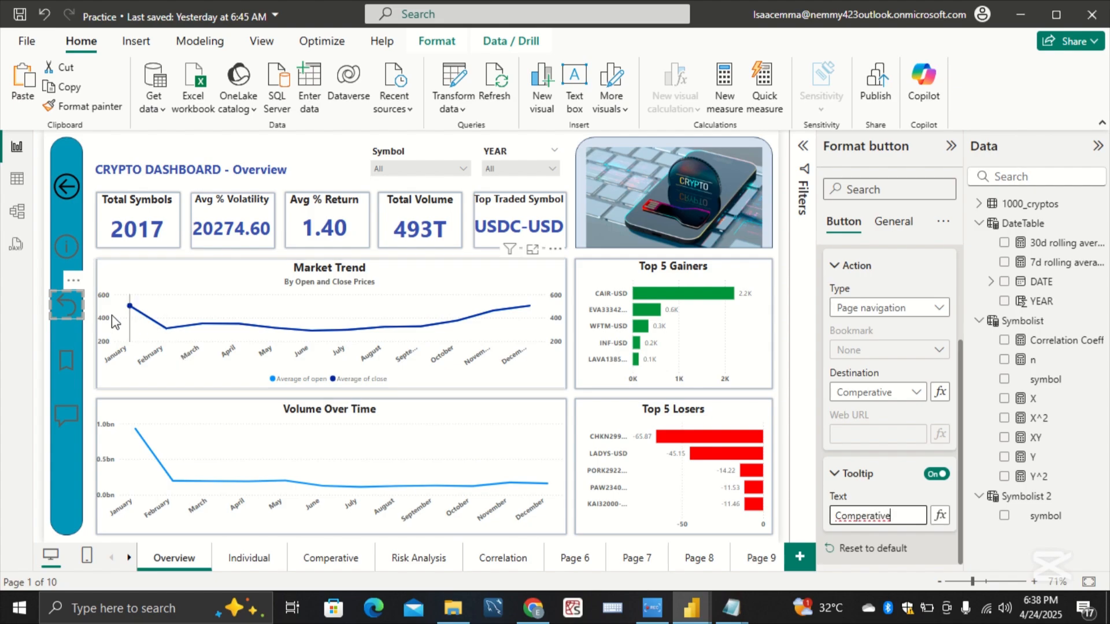
pyautogui.click(70, 364)
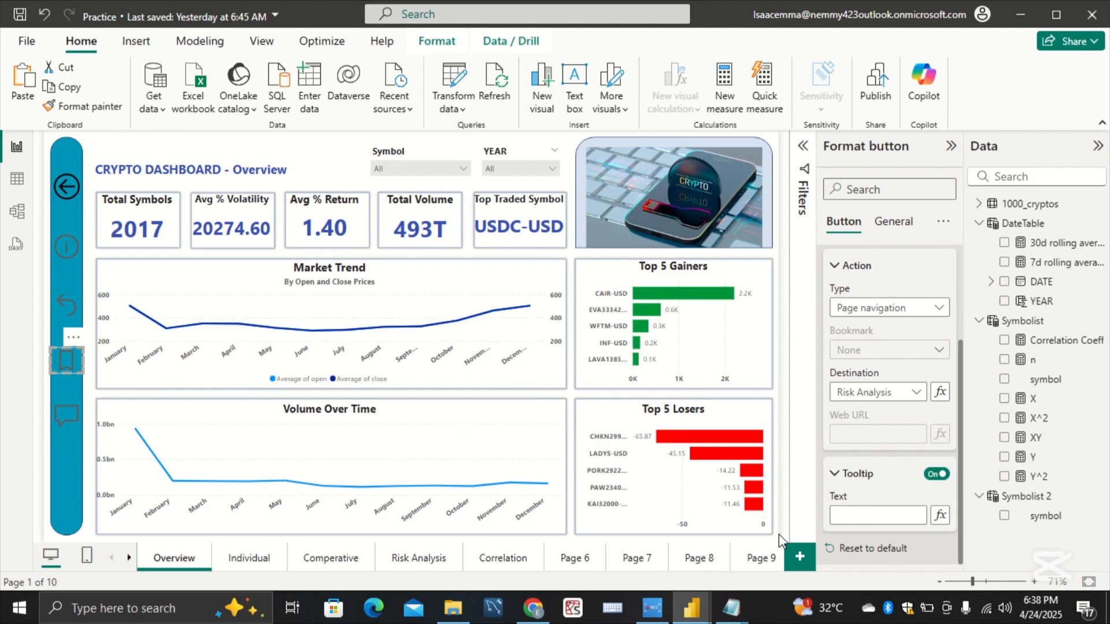
pyautogui.click(859, 513)
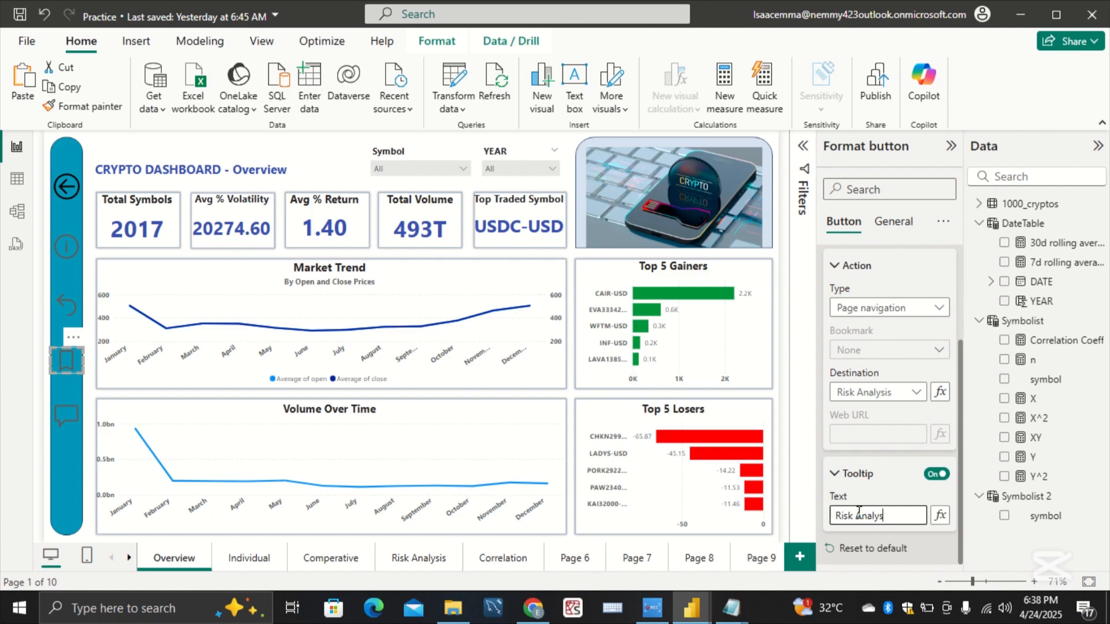
# Step: Set the Q&A speech-bubble button's action tooltip text to Correlation and deselect the button
pyautogui.click(68, 415)
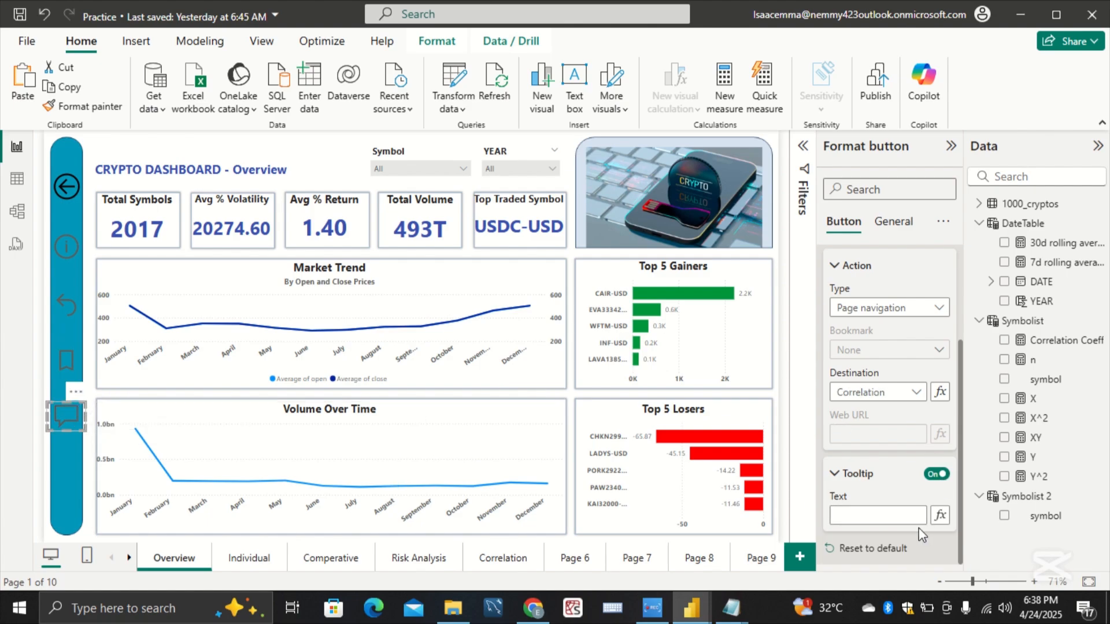
pyautogui.click(908, 513)
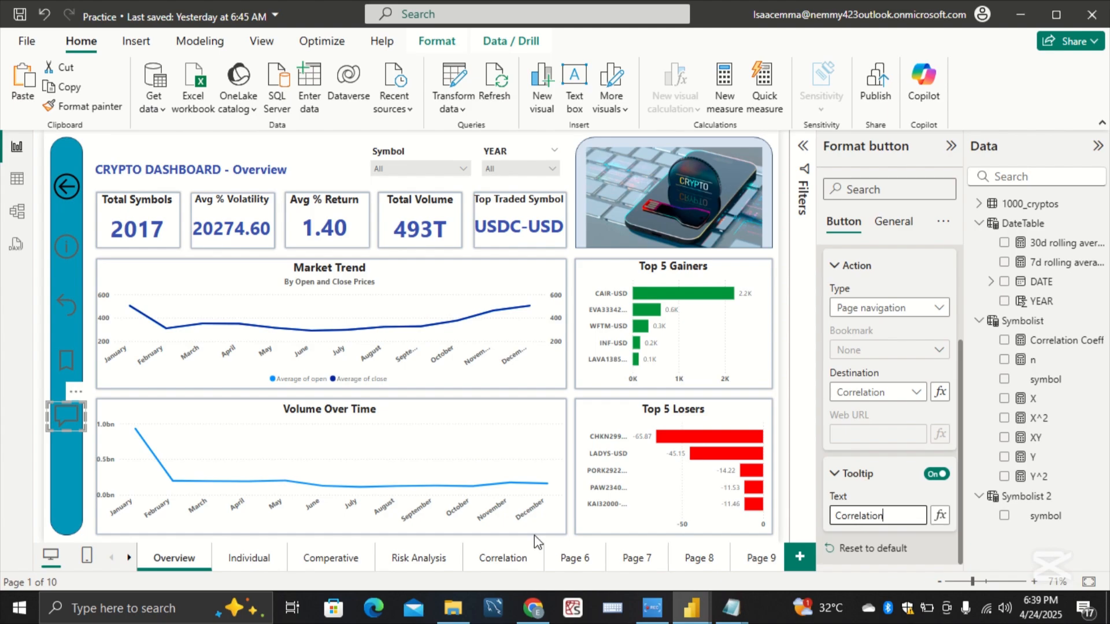
pyautogui.click(69, 439)
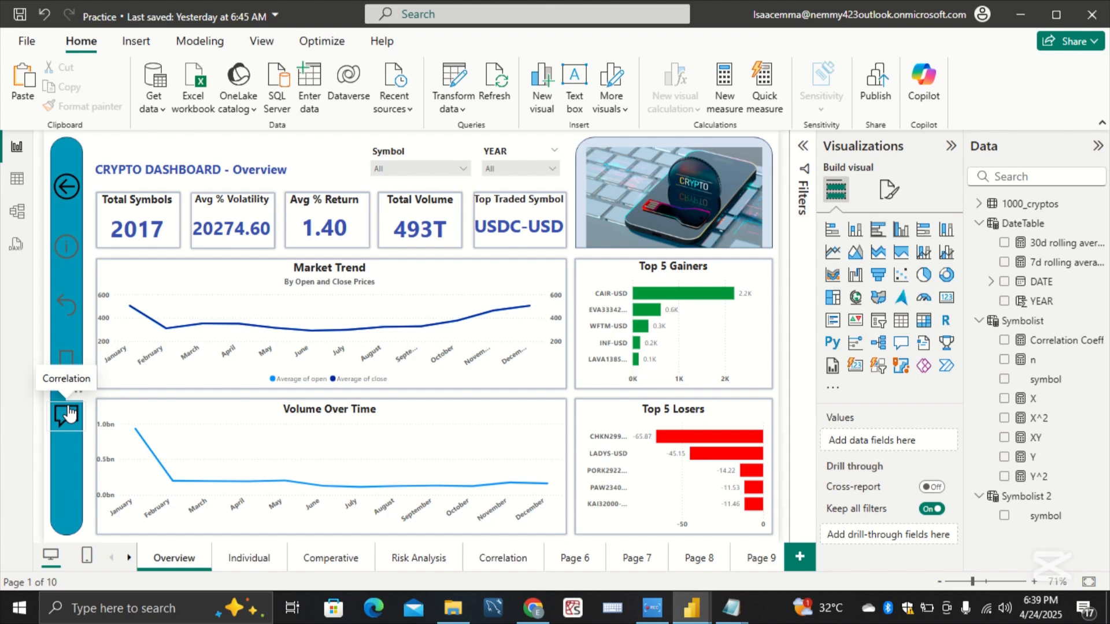
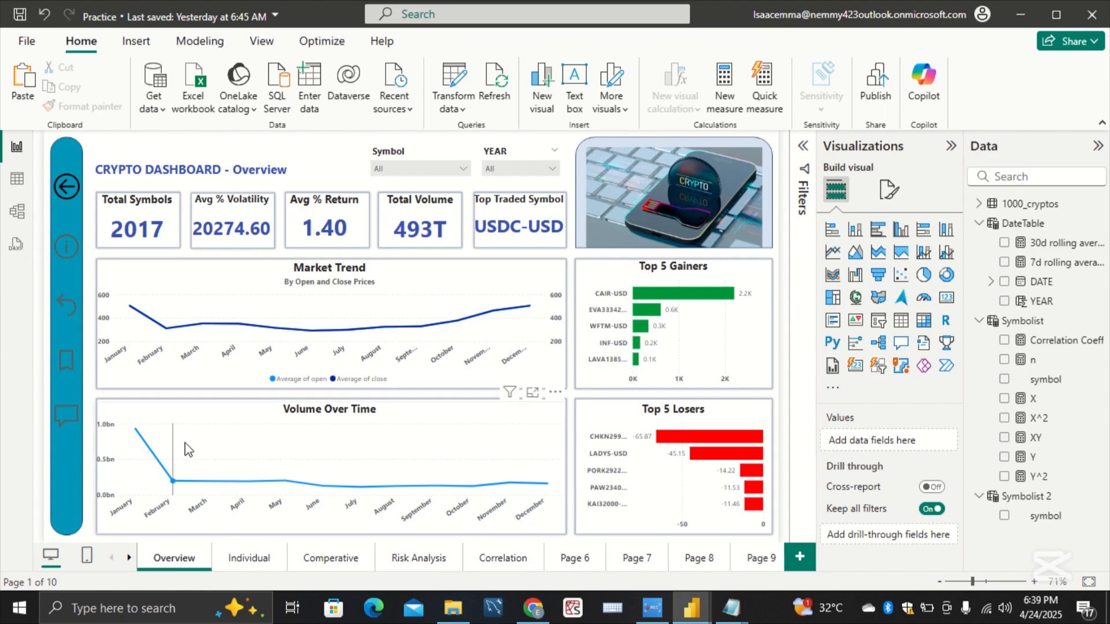
# Step: On the Individual page, enable the back-arrow button's action as Page navigation with Overview as the destination
pyautogui.click(249, 558)
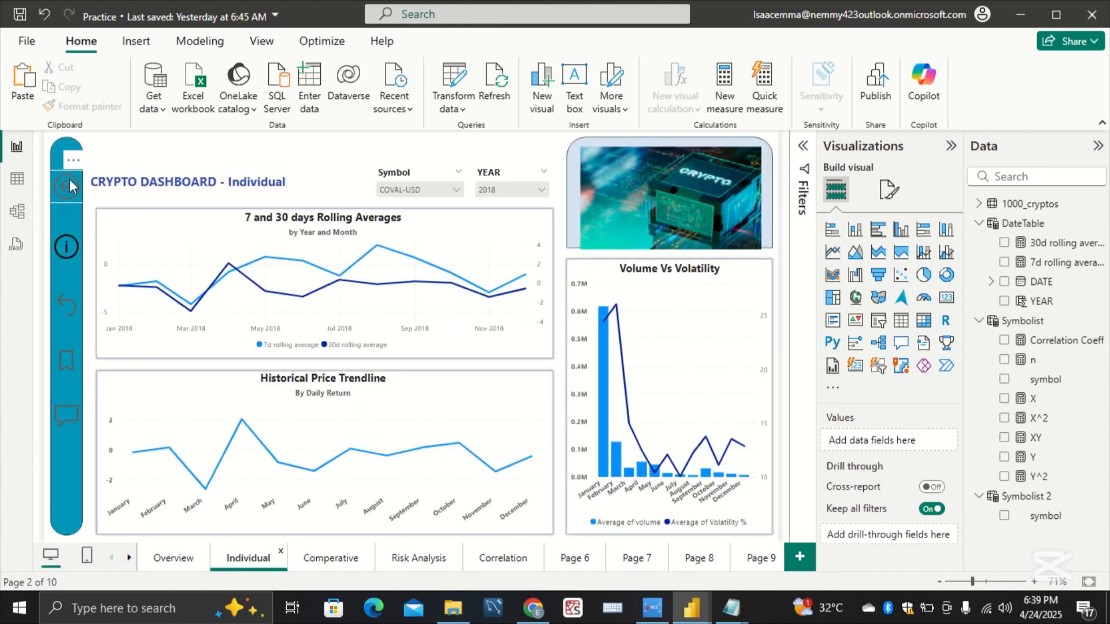
pyautogui.click(69, 185)
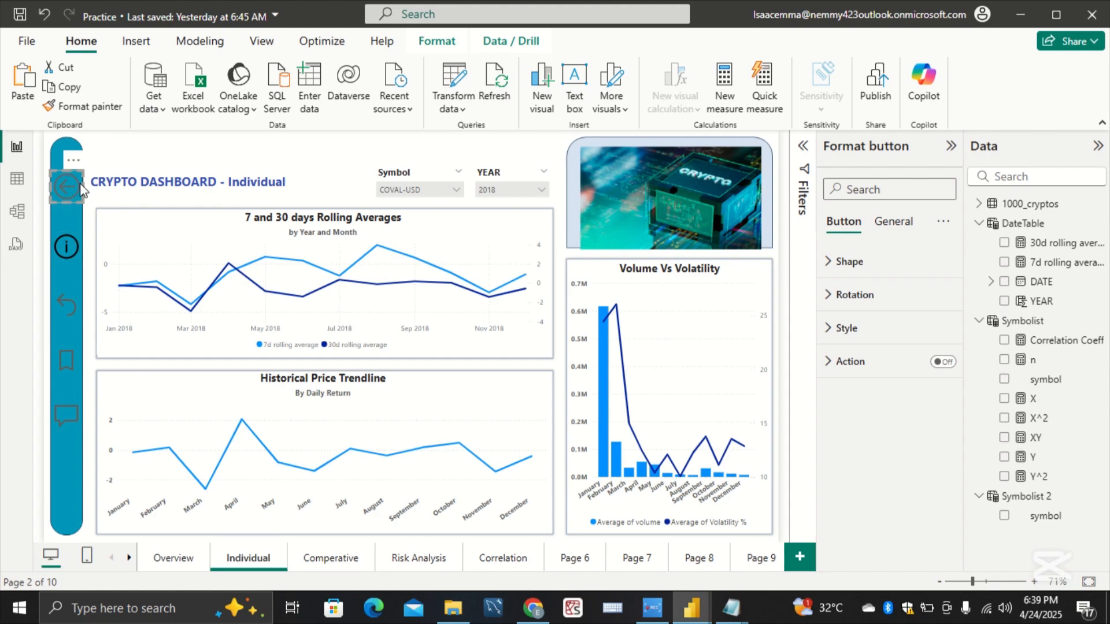
pyautogui.click(877, 371)
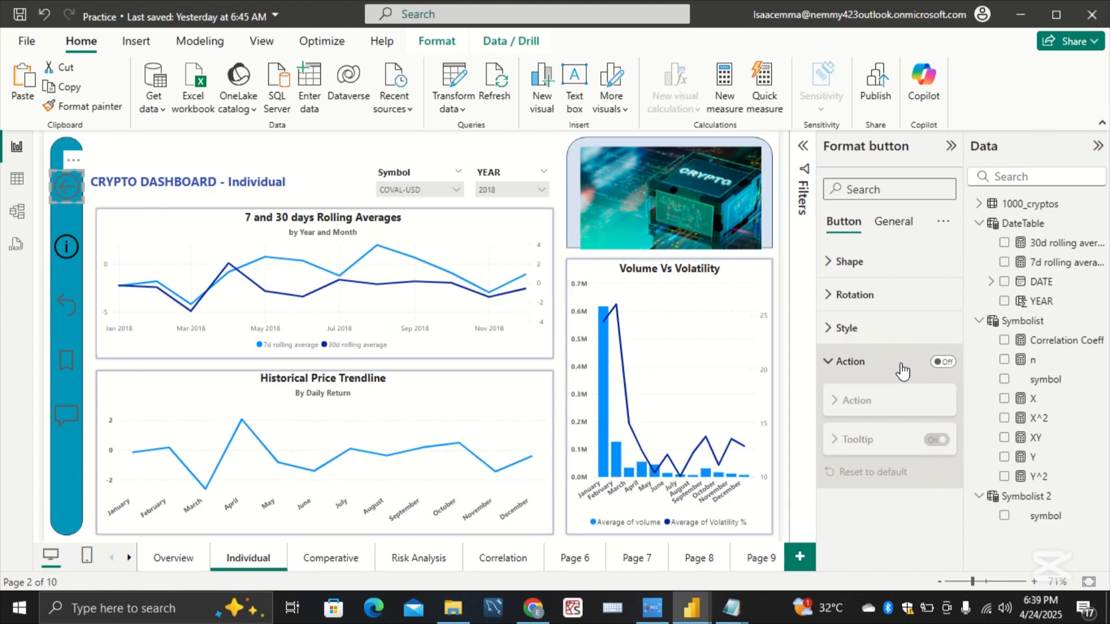
pyautogui.click(942, 361)
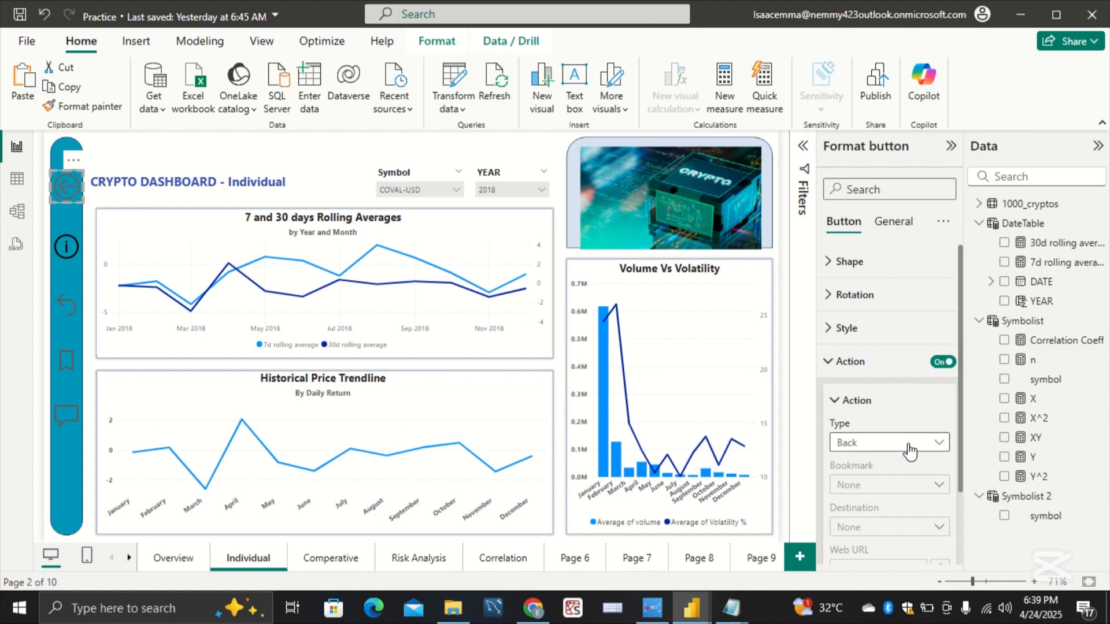
pyautogui.click(912, 443)
pyautogui.click(905, 346)
pyautogui.click(865, 528)
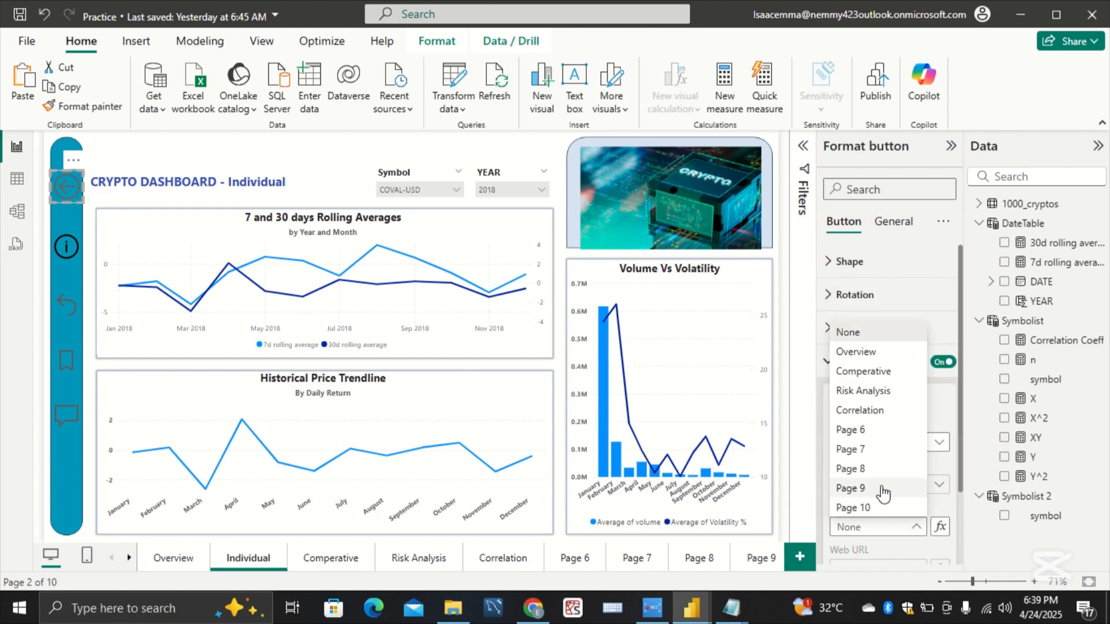
pyautogui.click(856, 352)
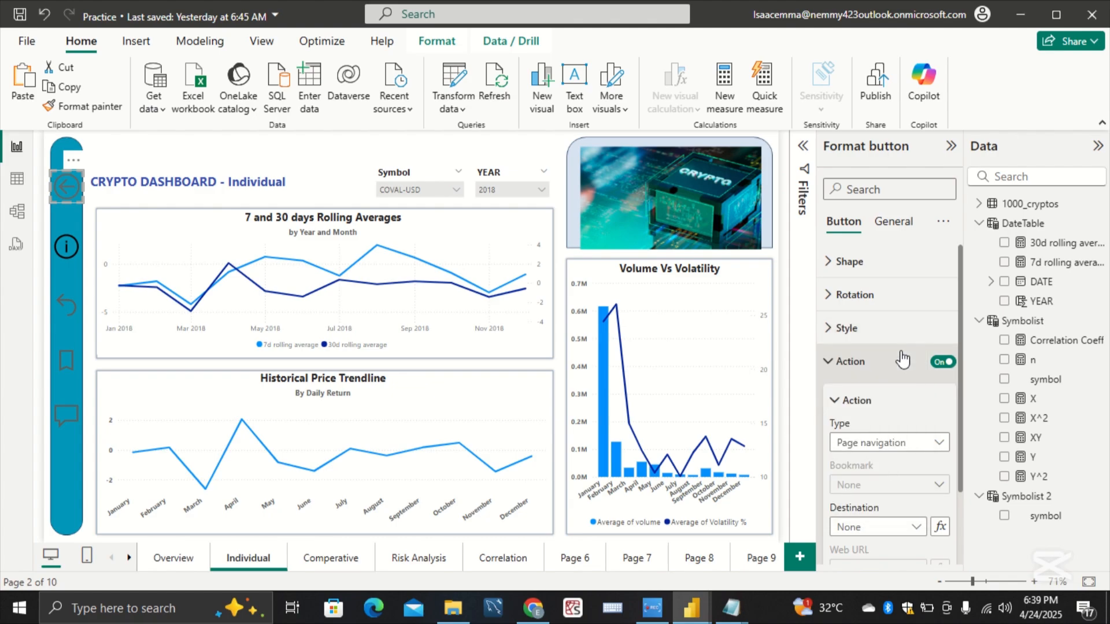
# Step: Enable the curved-arrow reset button's action on the Individual page as Page navigation with Comperative as the destination
pyautogui.click(72, 311)
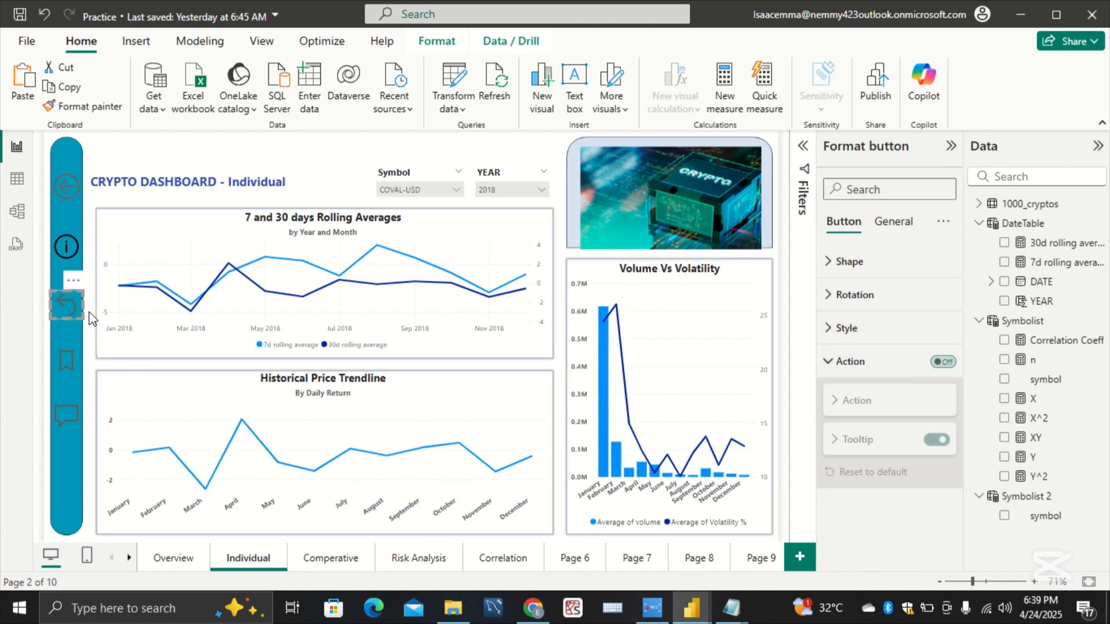
pyautogui.click(935, 363)
pyautogui.click(907, 366)
pyautogui.click(907, 366)
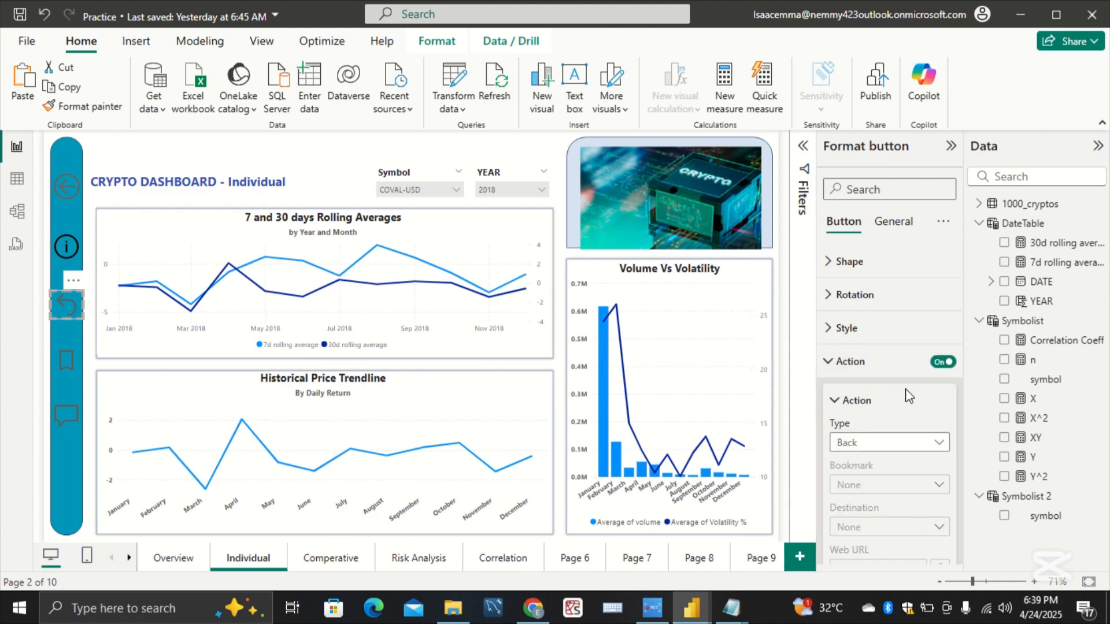
pyautogui.click(917, 450)
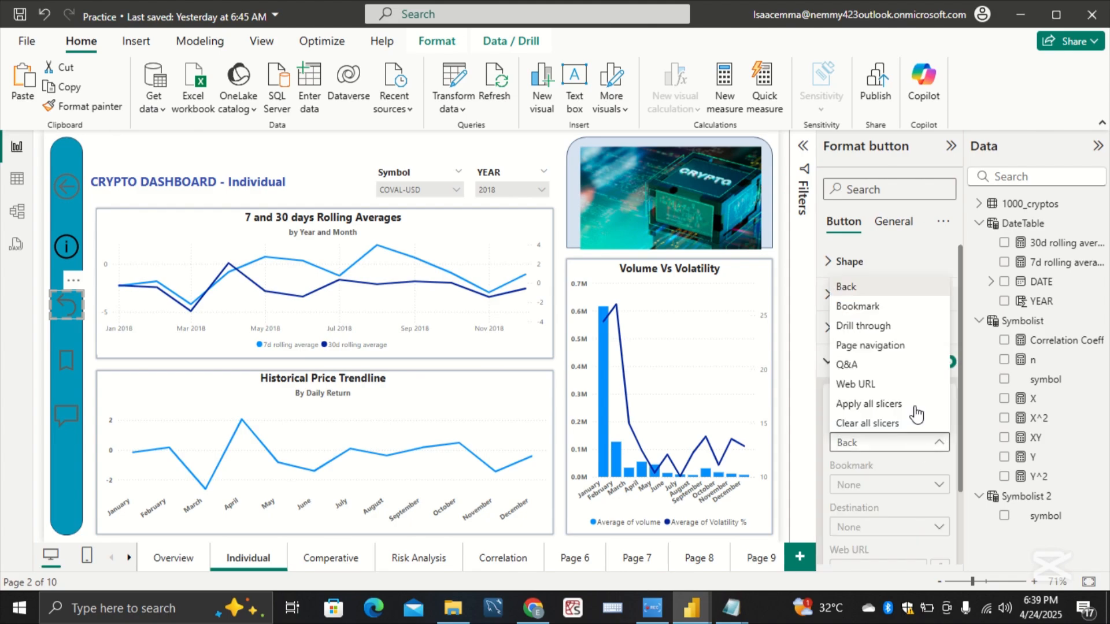
pyautogui.click(905, 349)
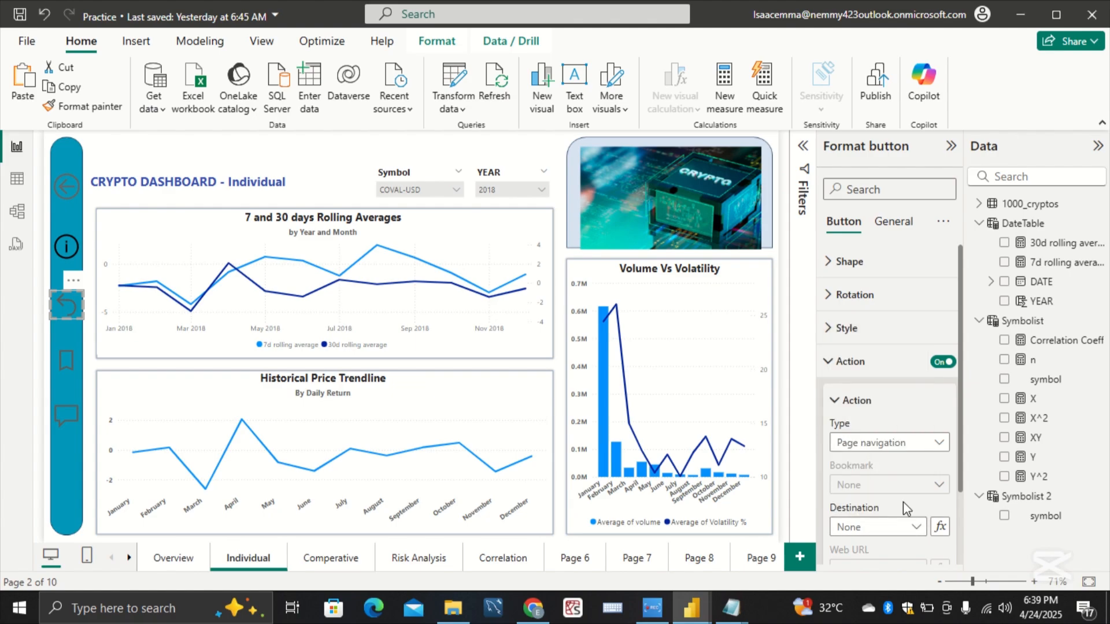
pyautogui.click(912, 526)
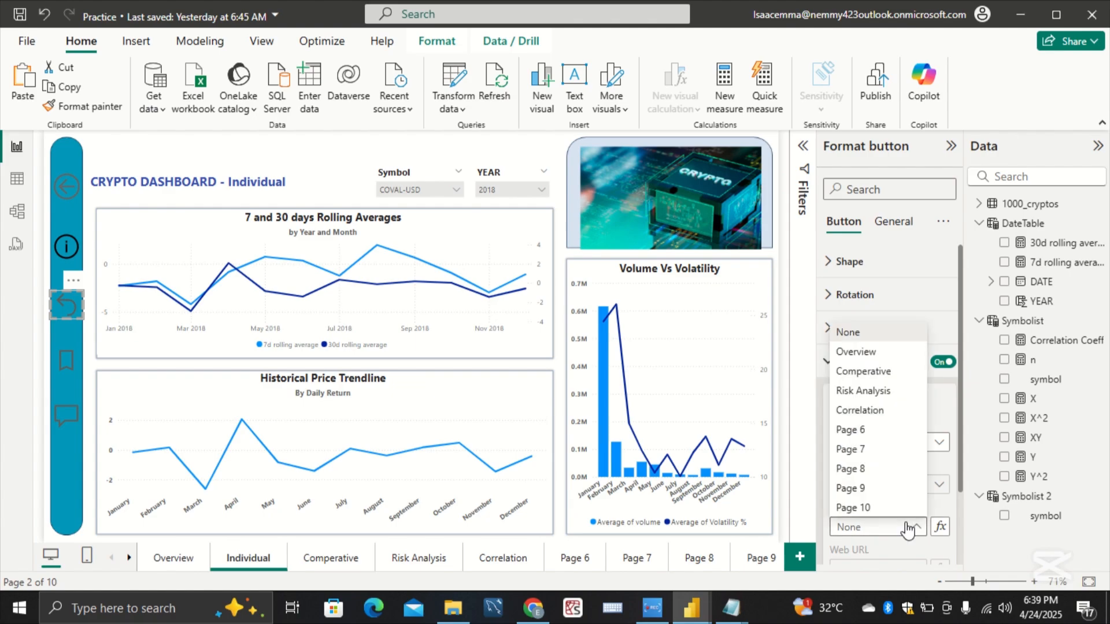
pyautogui.click(895, 378)
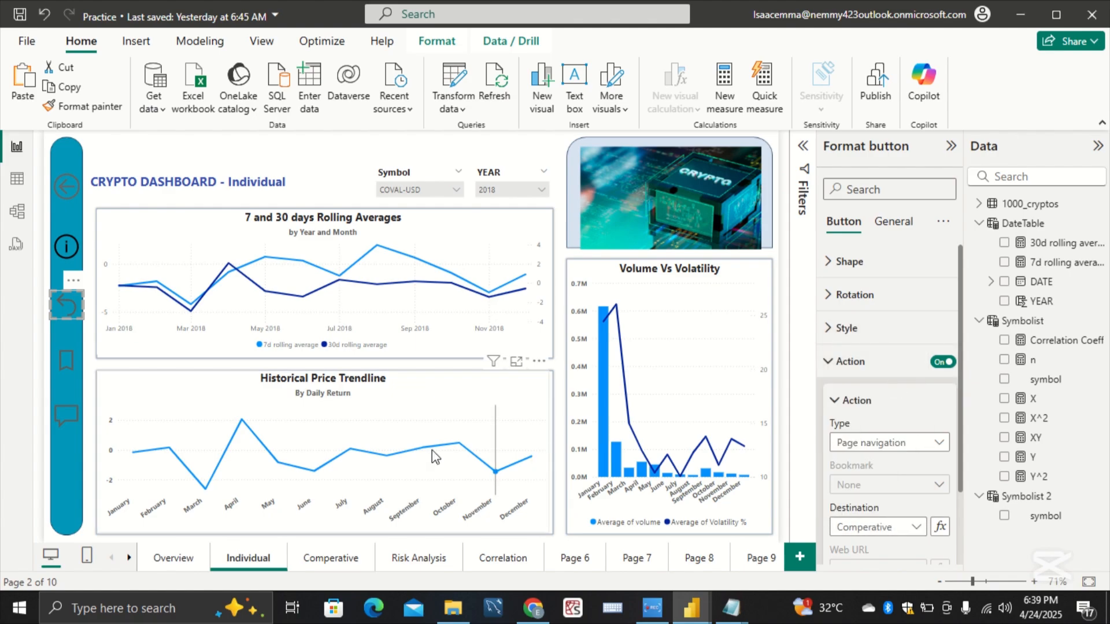
# Step: Enable the bookmark button's action on the Individual page as Page navigation with Risk Analysis as the destination
pyautogui.click(67, 369)
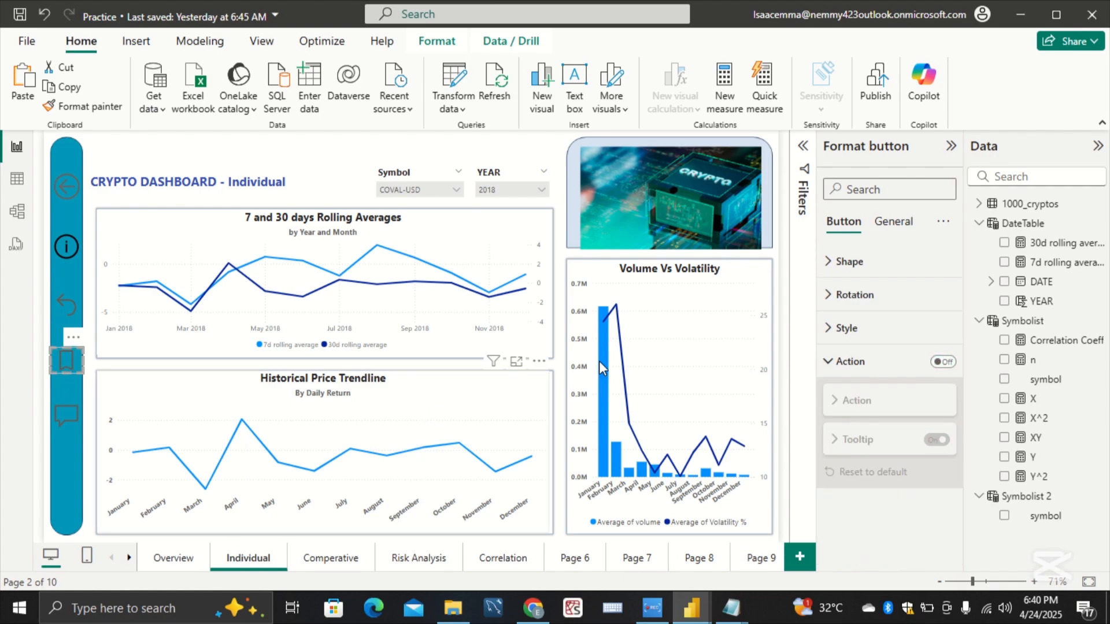
pyautogui.click(871, 365)
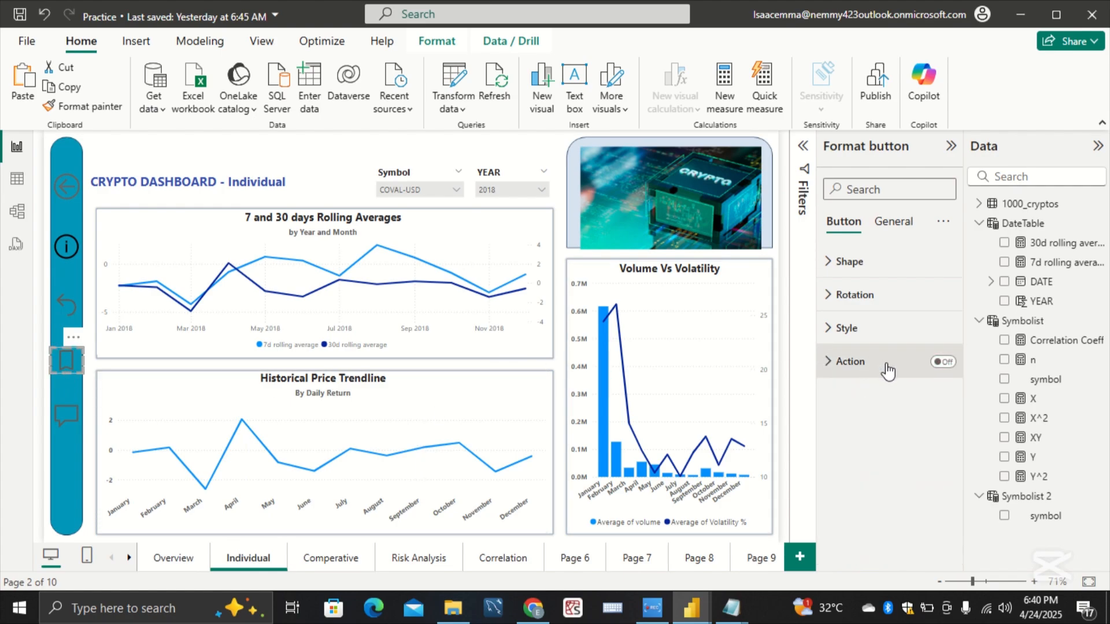
pyautogui.click(888, 370)
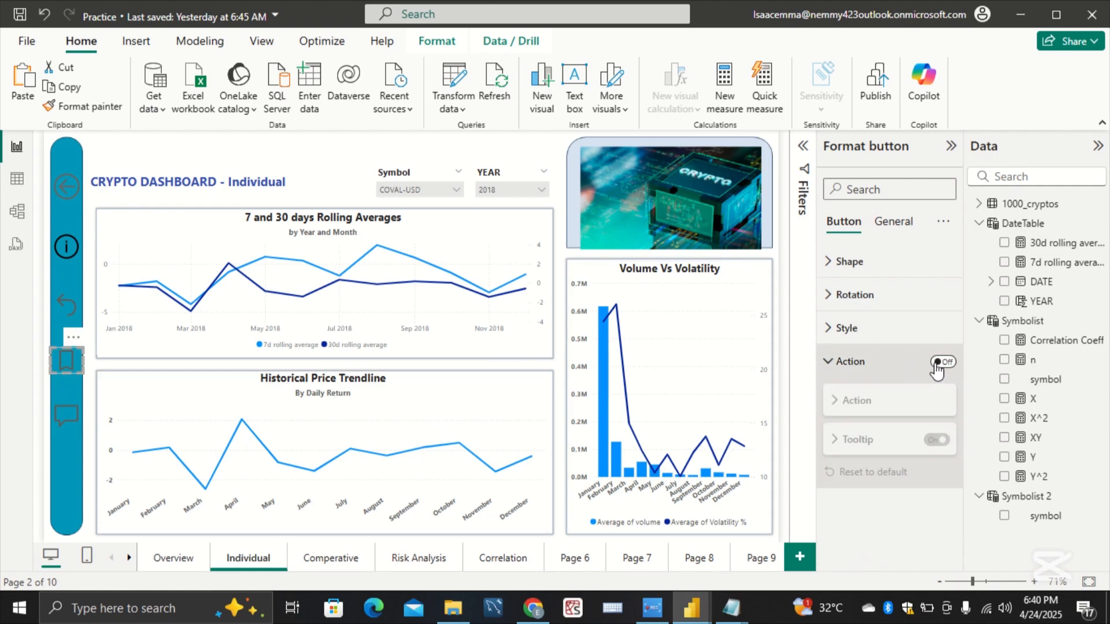
pyautogui.click(942, 362)
pyautogui.click(912, 405)
pyautogui.click(917, 442)
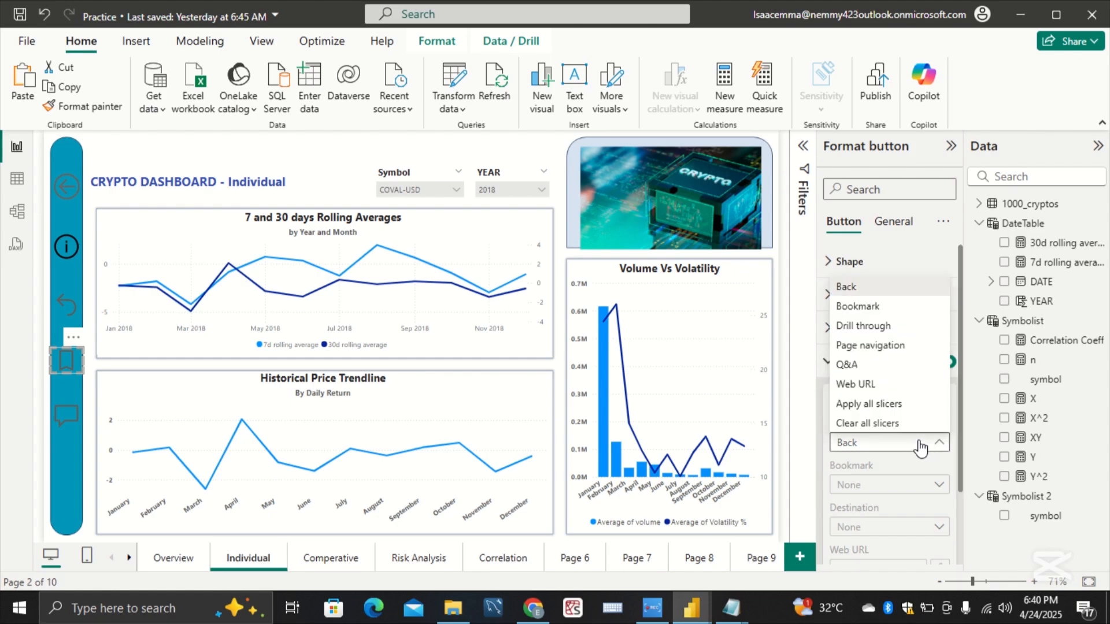
pyautogui.click(911, 353)
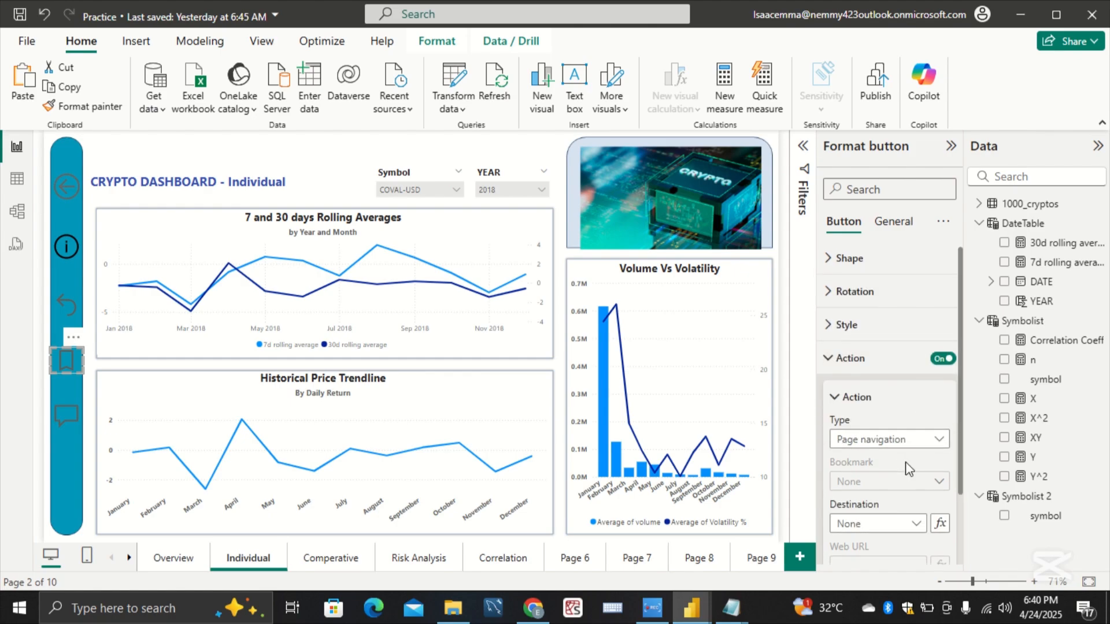
pyautogui.scroll(-2, 911, 460)
pyautogui.click(913, 450)
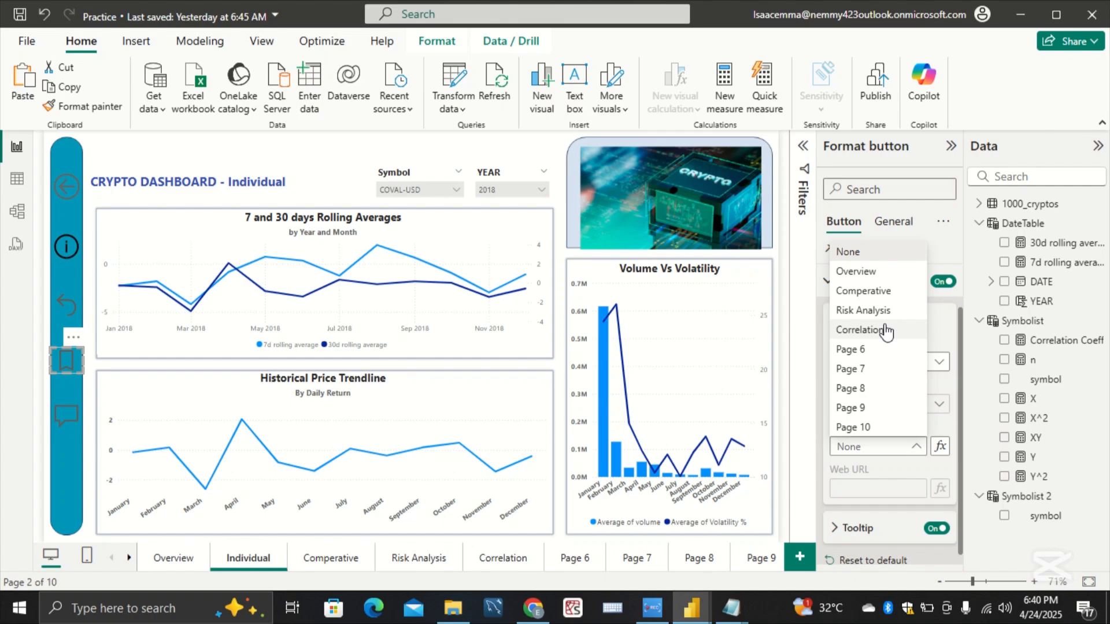
pyautogui.click(501, 363)
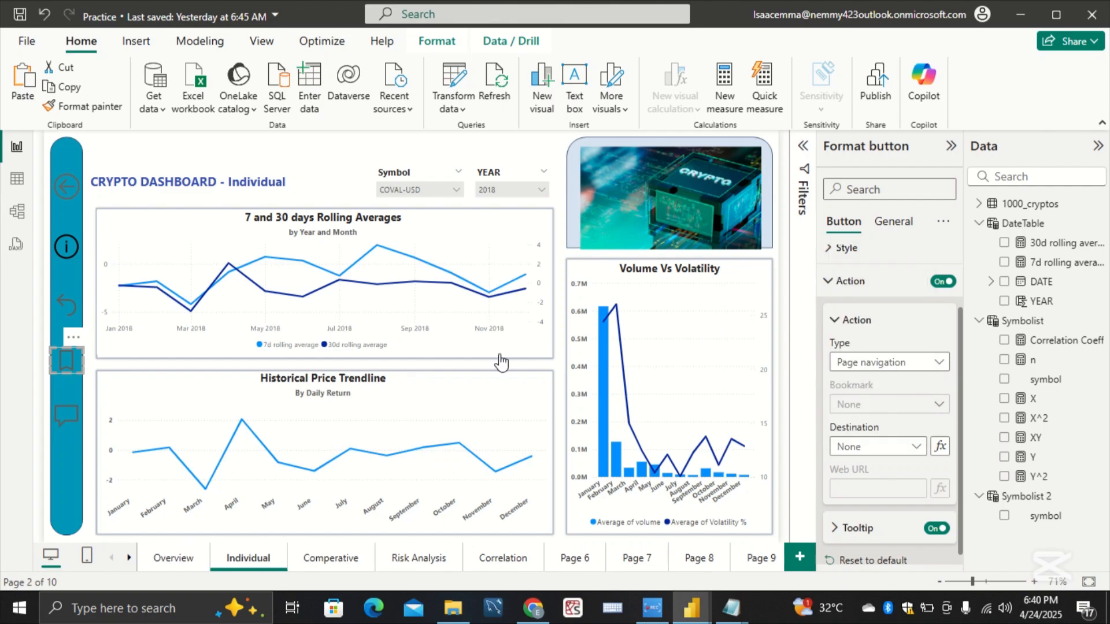
# Step: Enable the Q&A speech-bubble button's action on the Individual page as Page navigation with Correlation as the destination
pyautogui.click(66, 413)
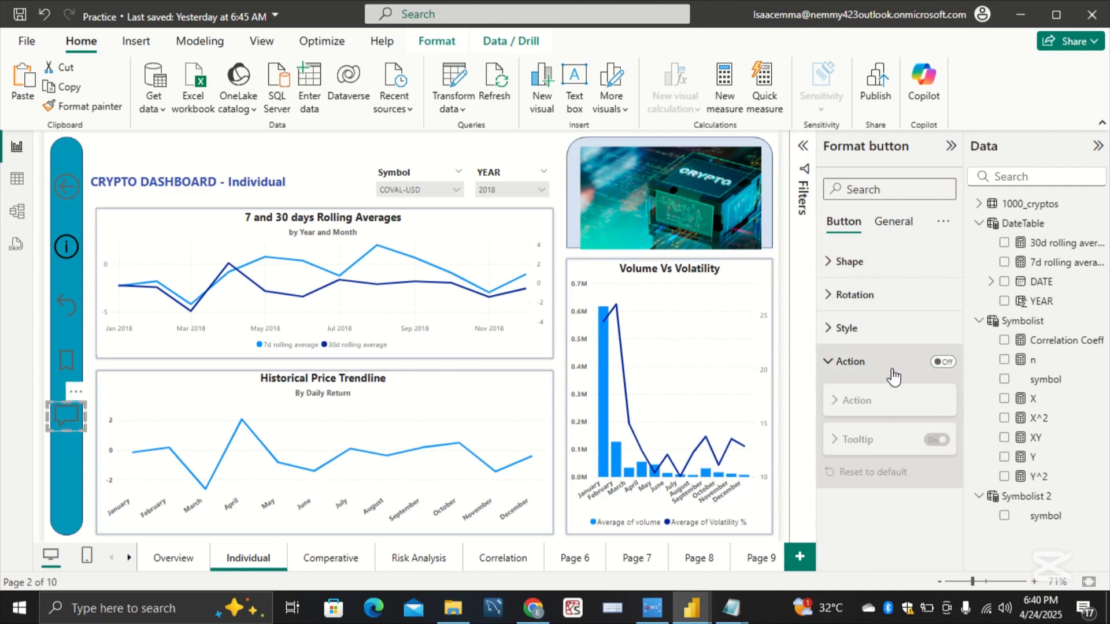
pyautogui.click(939, 365)
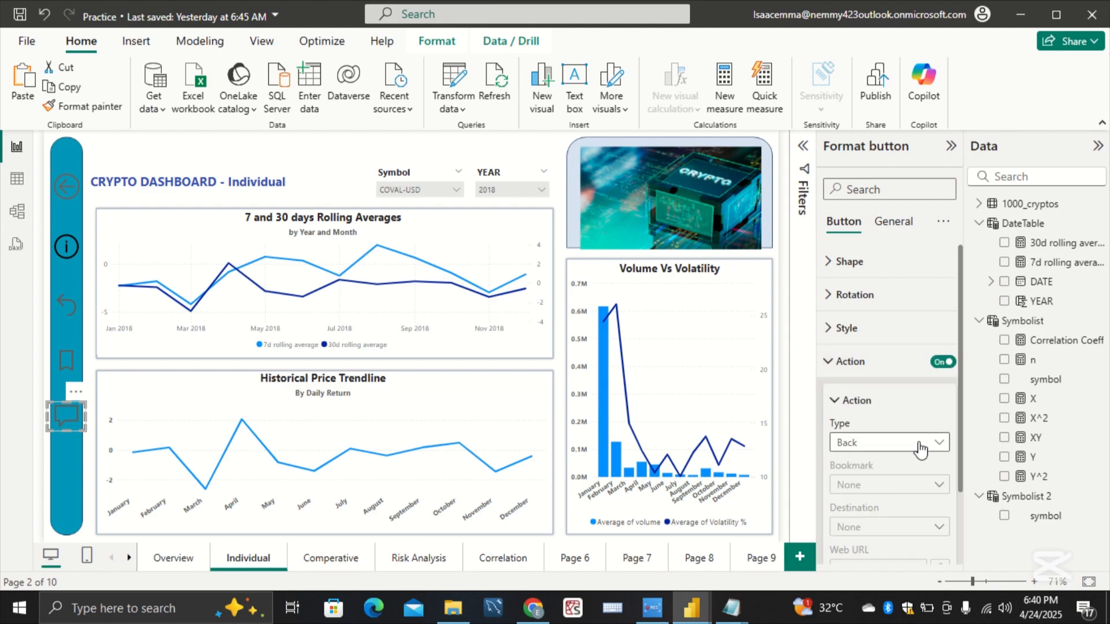
pyautogui.click(920, 443)
pyautogui.click(911, 344)
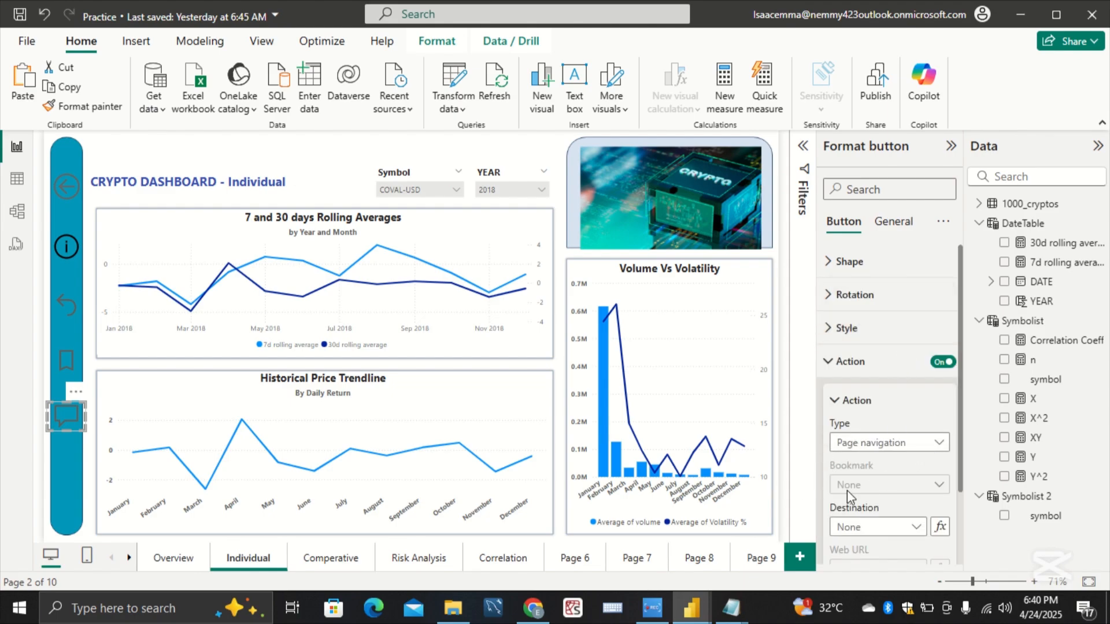
pyautogui.click(885, 526)
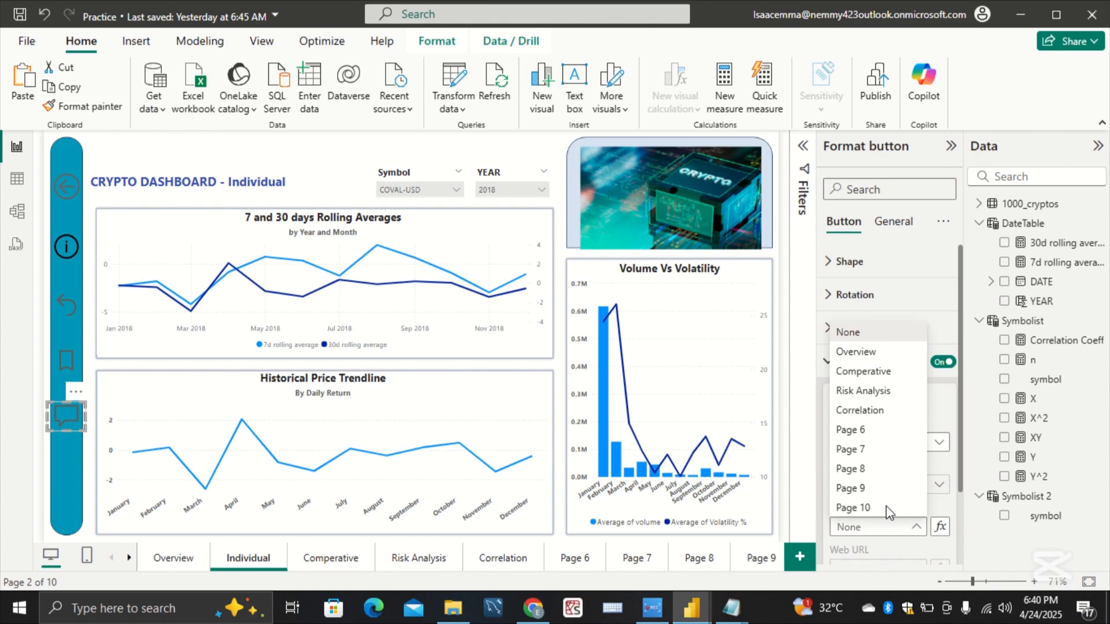
pyautogui.click(904, 412)
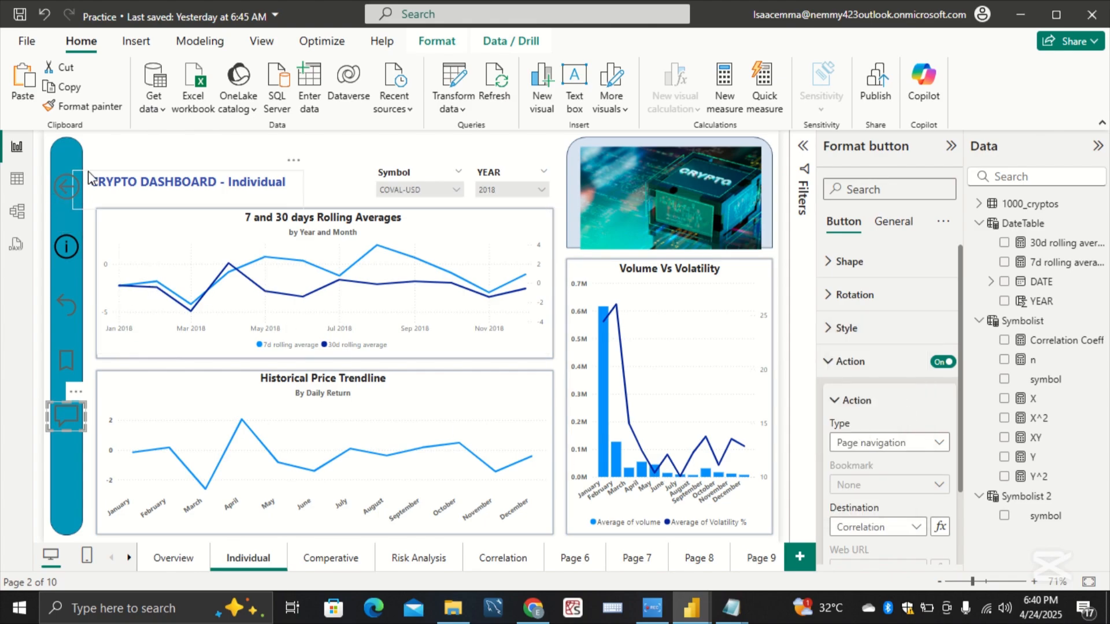
# Step: Set the back-arrow button's action tooltip text on the Individual page to Overview
pyautogui.click(76, 184)
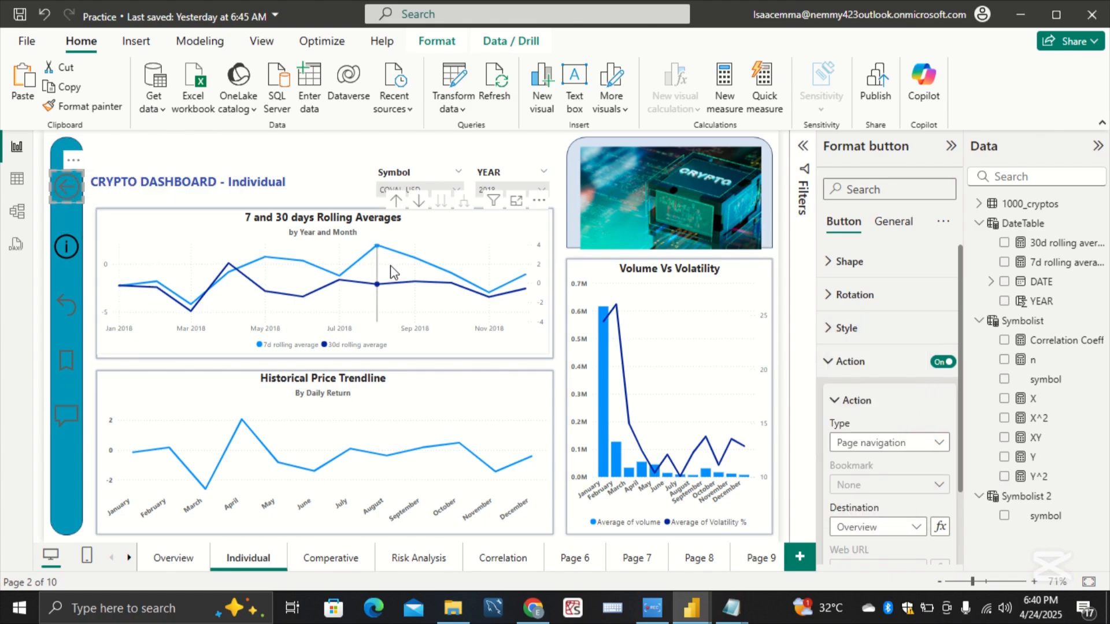
pyautogui.scroll(-2, 914, 503)
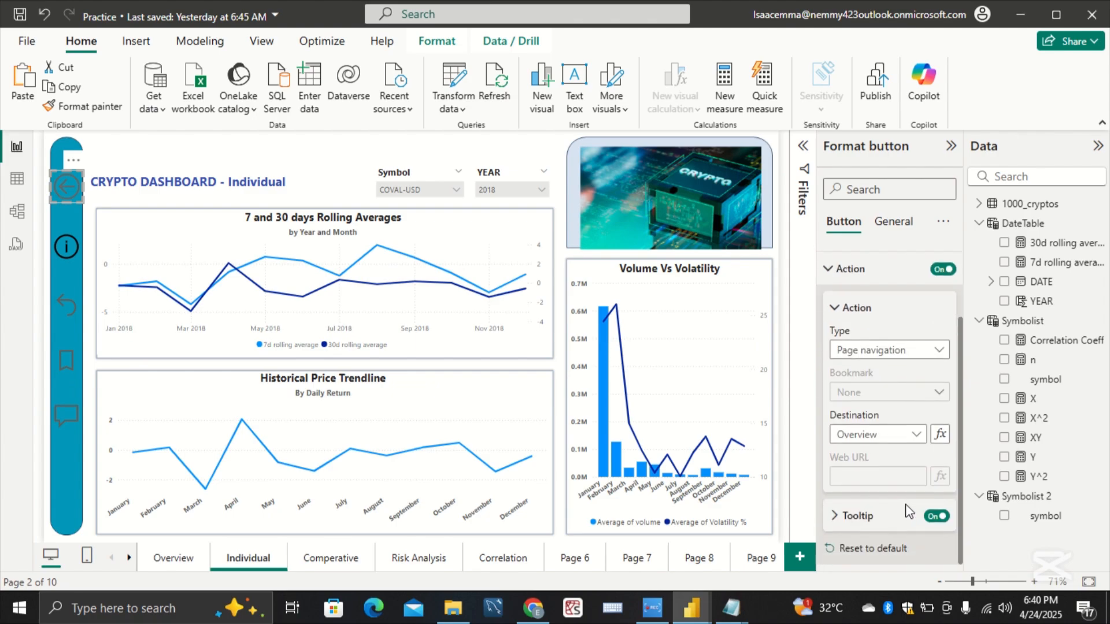
pyautogui.click(878, 521)
pyautogui.scroll(-1, 879, 523)
pyautogui.click(878, 516)
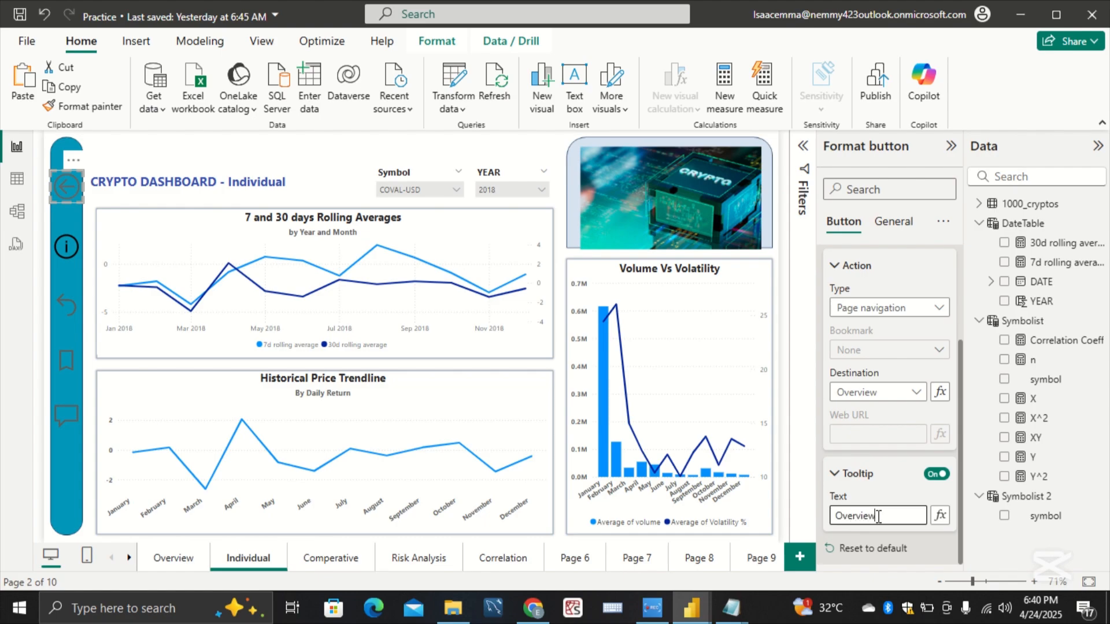
# Step: Set the Individual page's action tooltip text to Comperative for the curved-arrow reset button and Risk Analysis for the bookmark button
pyautogui.click(78, 316)
pyautogui.click(849, 513)
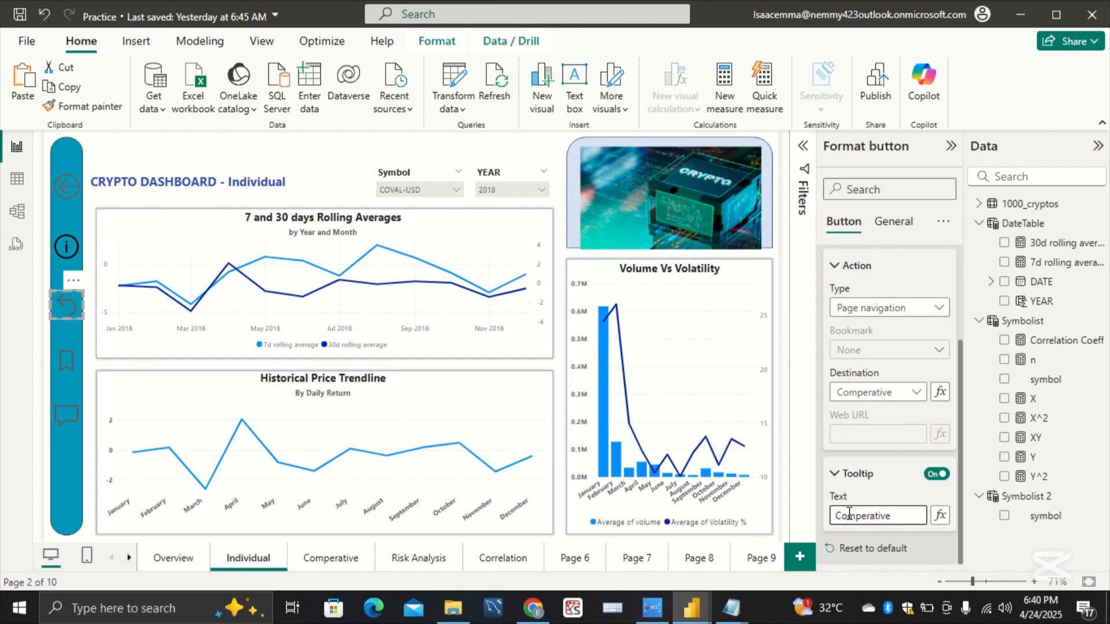
pyautogui.click(76, 370)
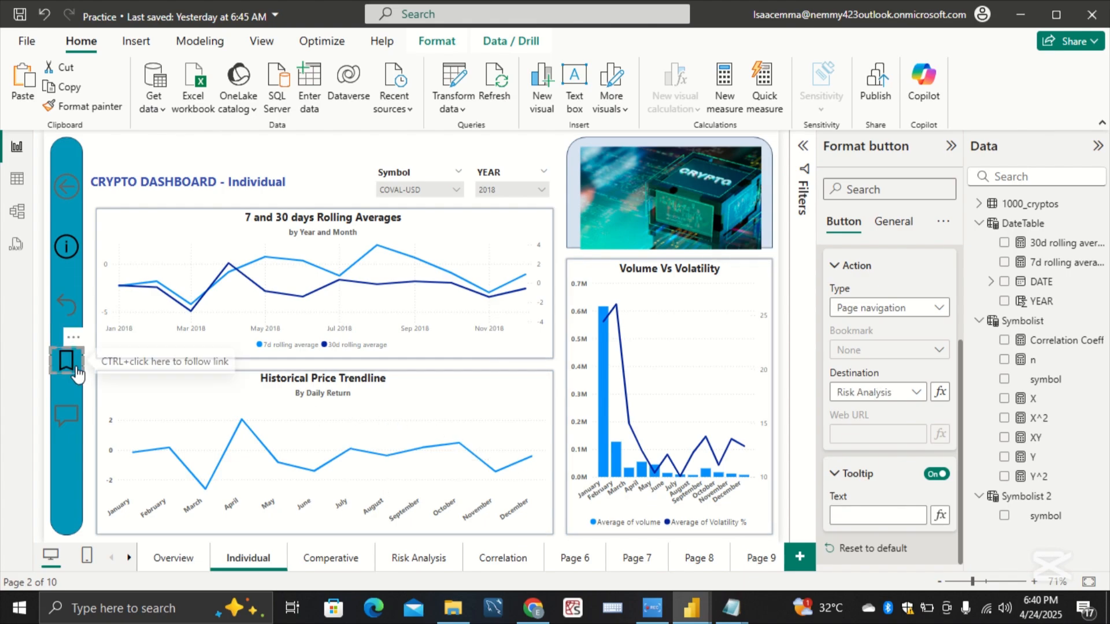
pyautogui.click(846, 516)
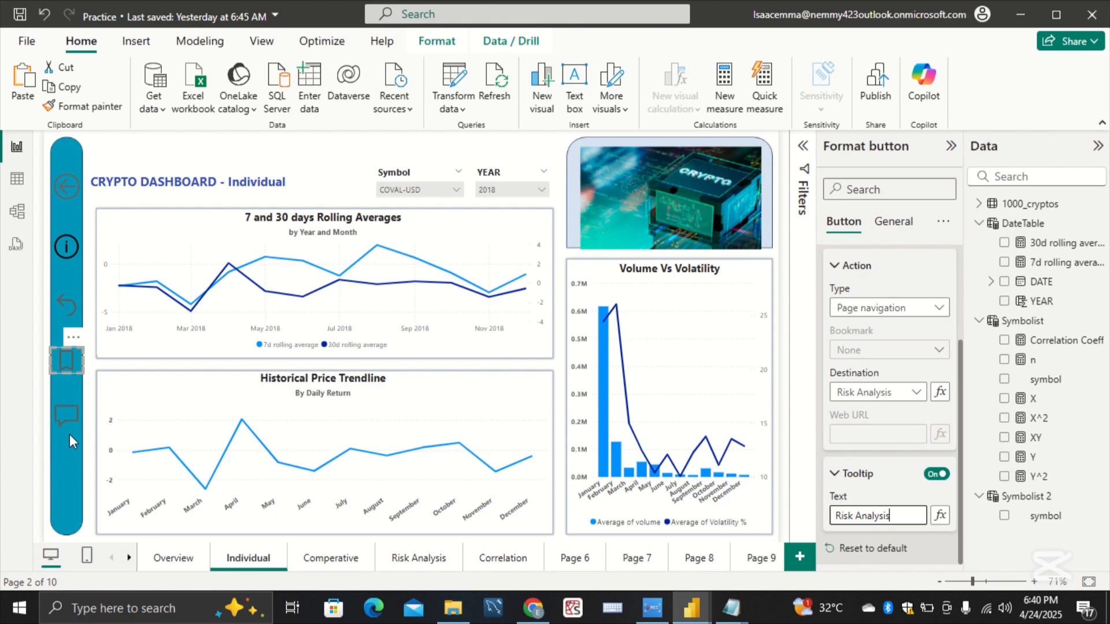
# Step: Fill in the Individual page's Q&A speech-bubble button tooltip text to match its destination page, and deselect the button
pyautogui.click(67, 416)
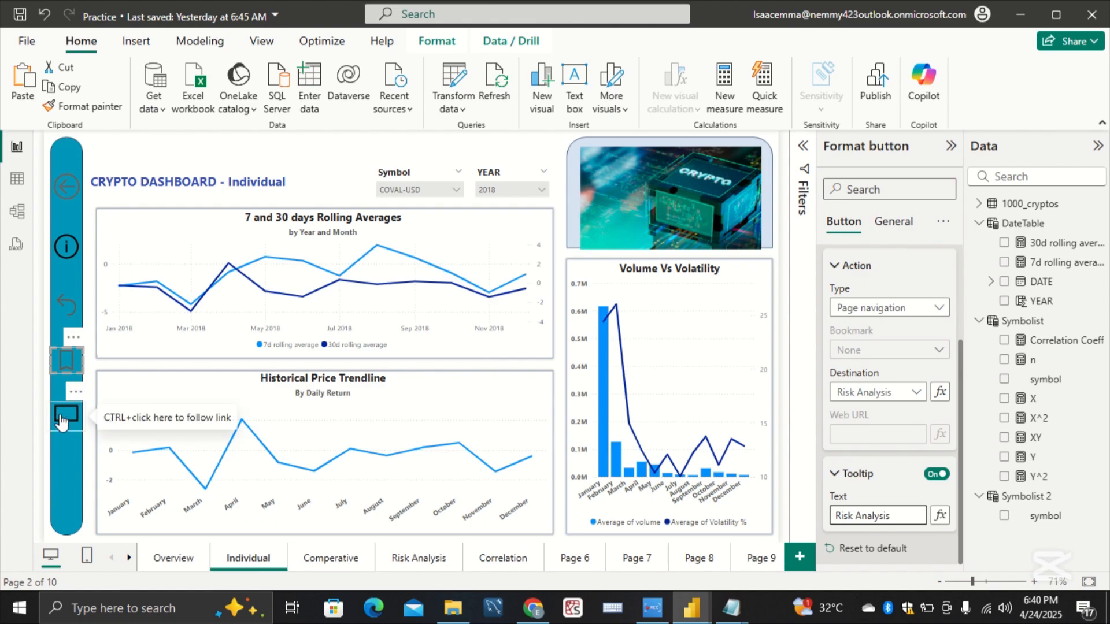
pyautogui.click(854, 511)
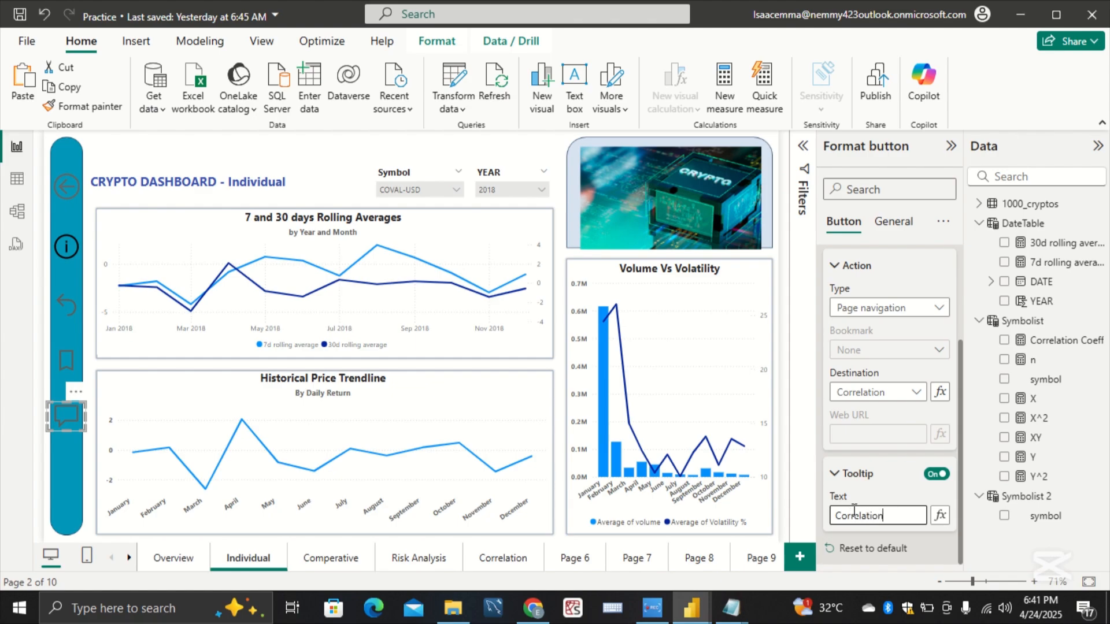
pyautogui.click(81, 480)
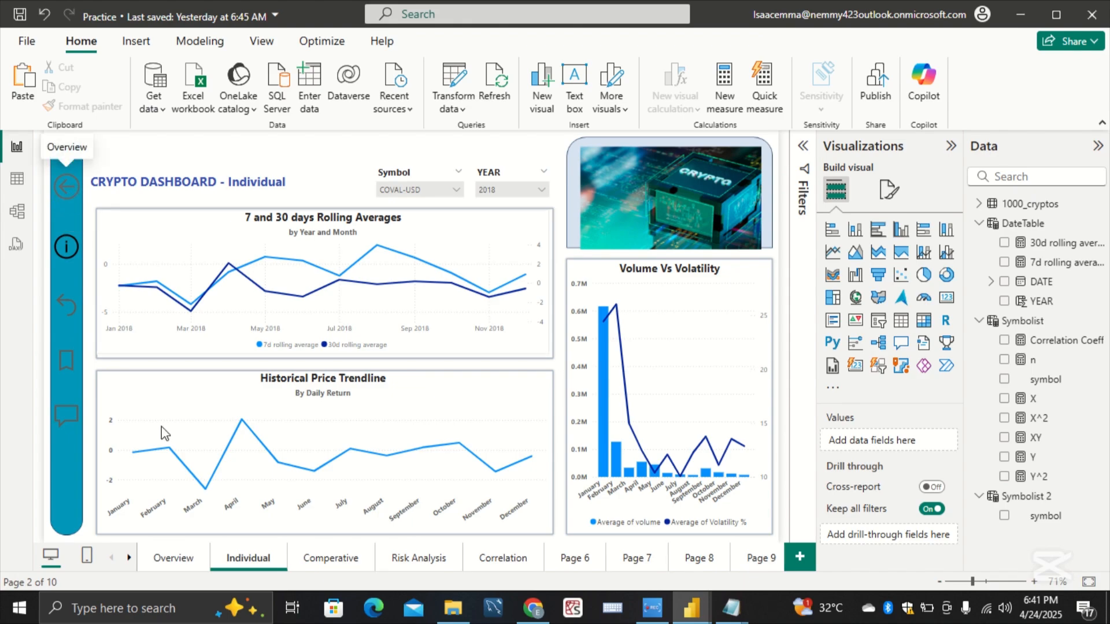
# Step: Enable the back-arrow button's action on the Comperative page as Page navigation with Overview as the destination
pyautogui.click(324, 560)
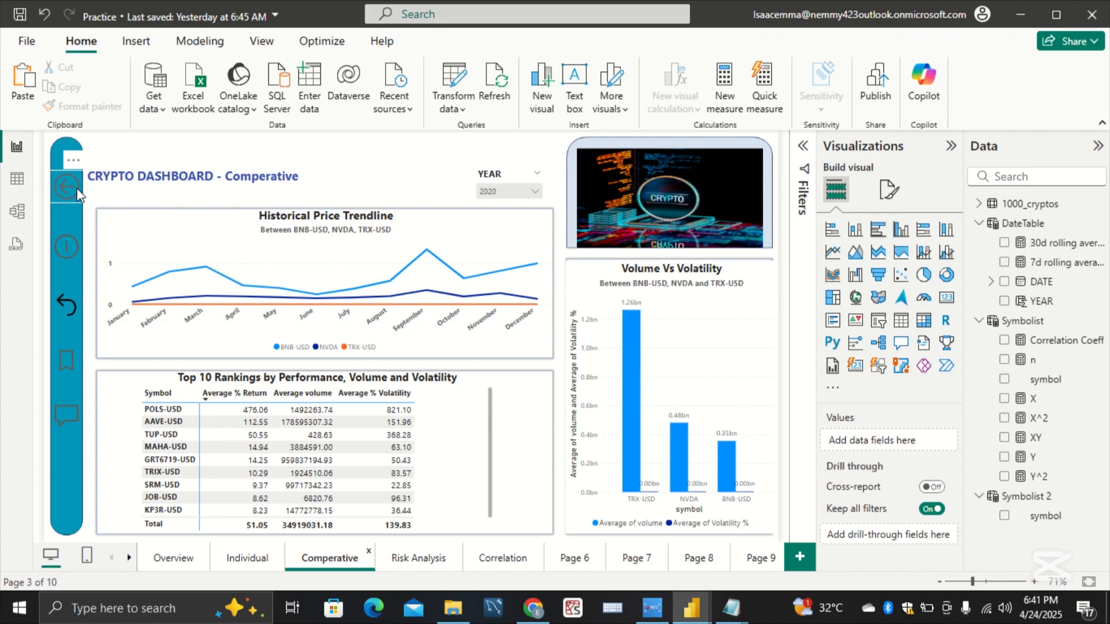
pyautogui.click(71, 188)
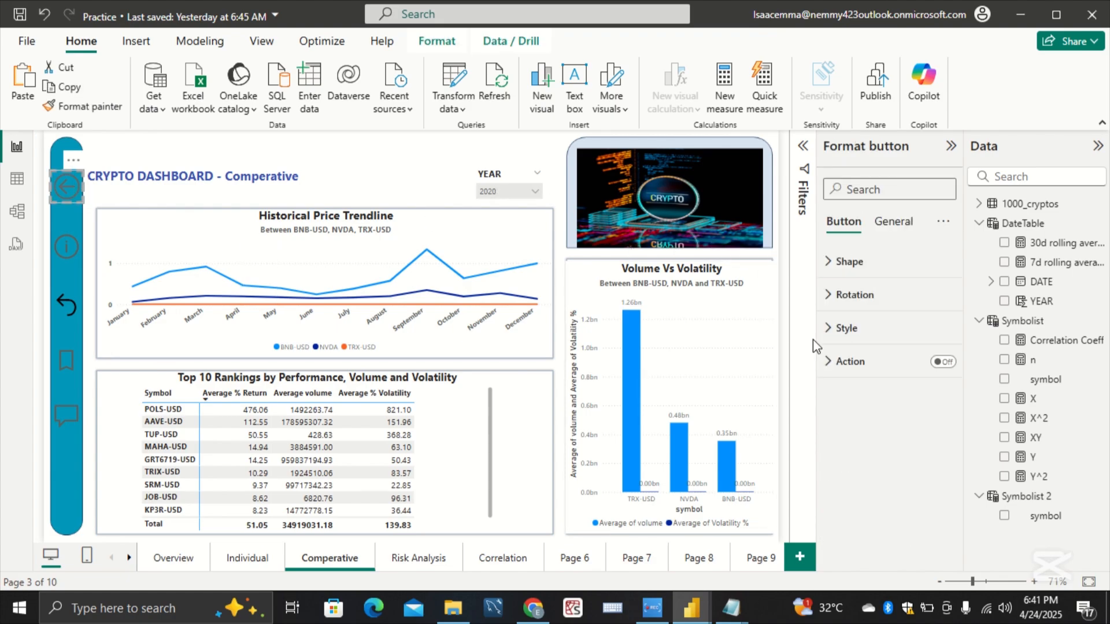
pyautogui.click(831, 367)
pyautogui.click(941, 363)
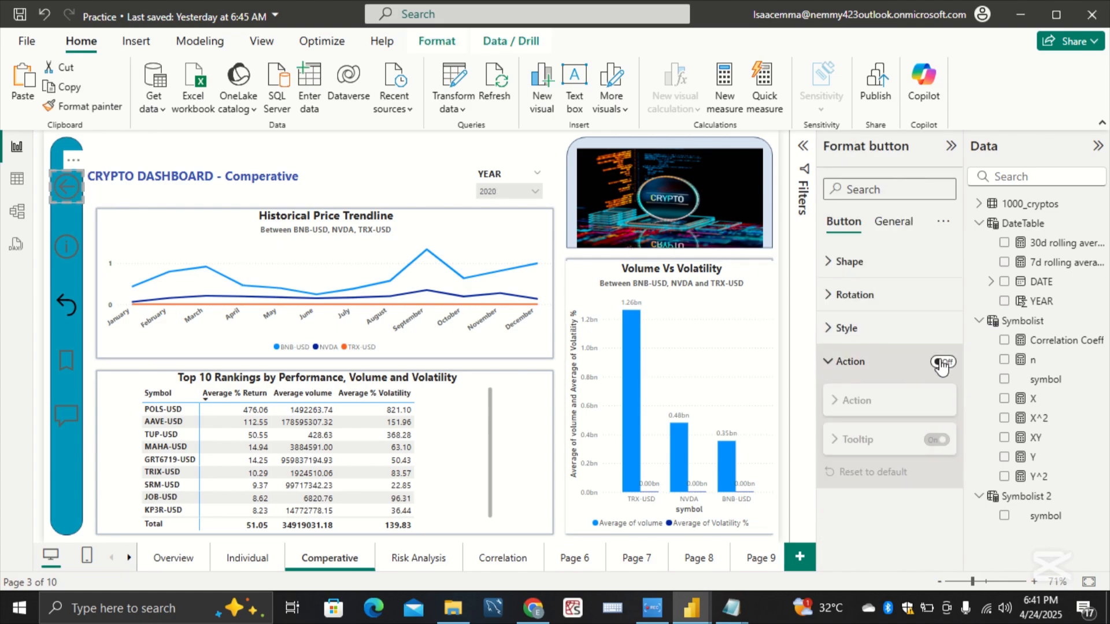
pyautogui.click(923, 443)
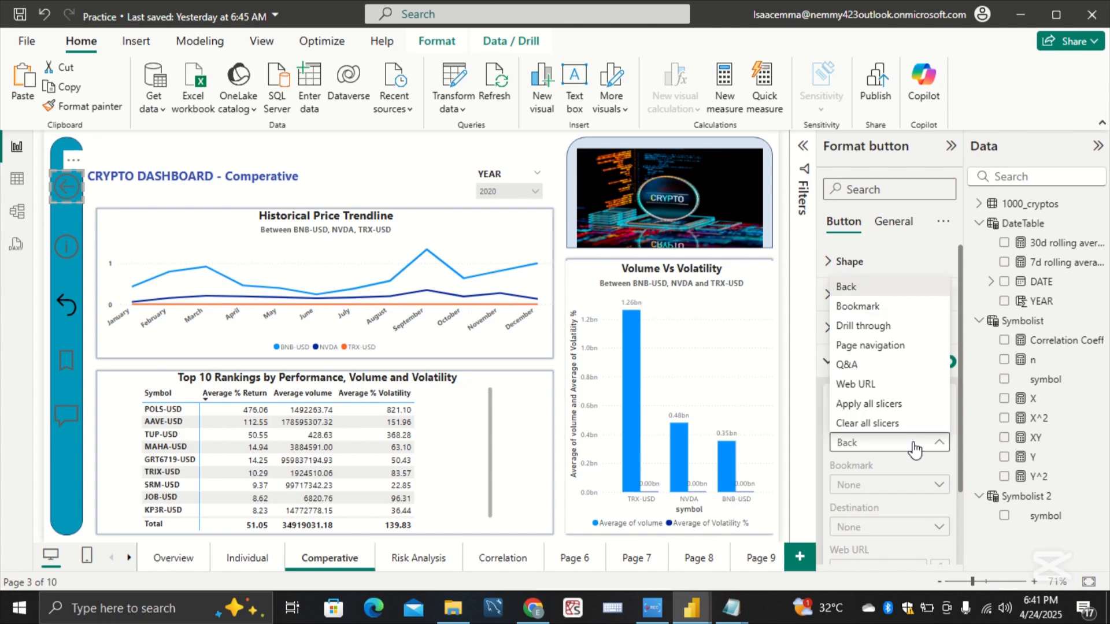
pyautogui.click(913, 345)
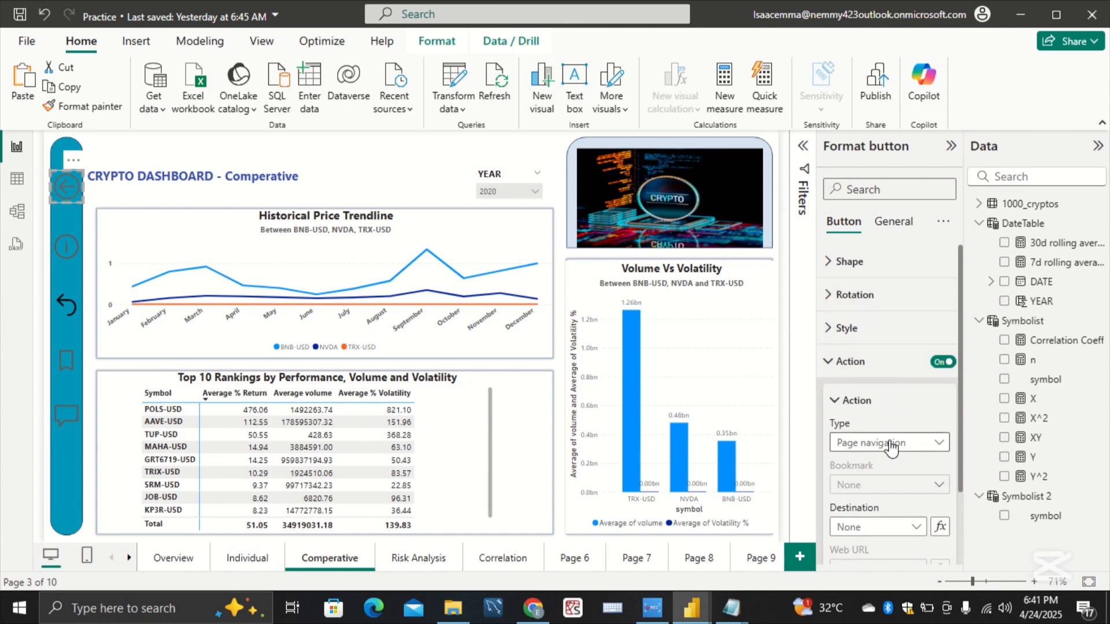
pyautogui.click(913, 526)
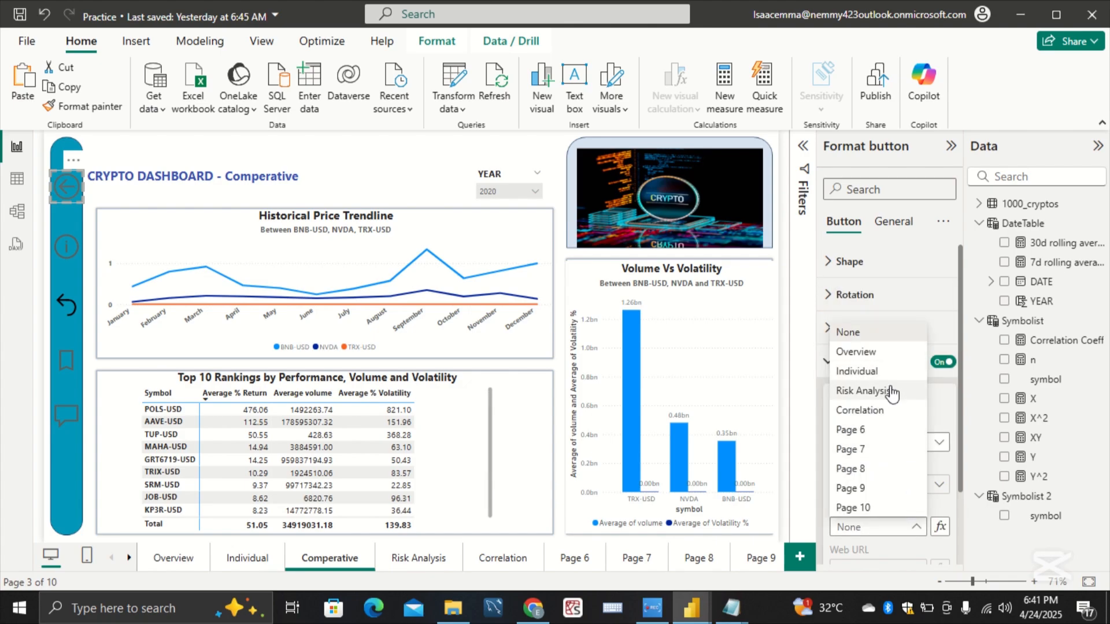
pyautogui.click(877, 354)
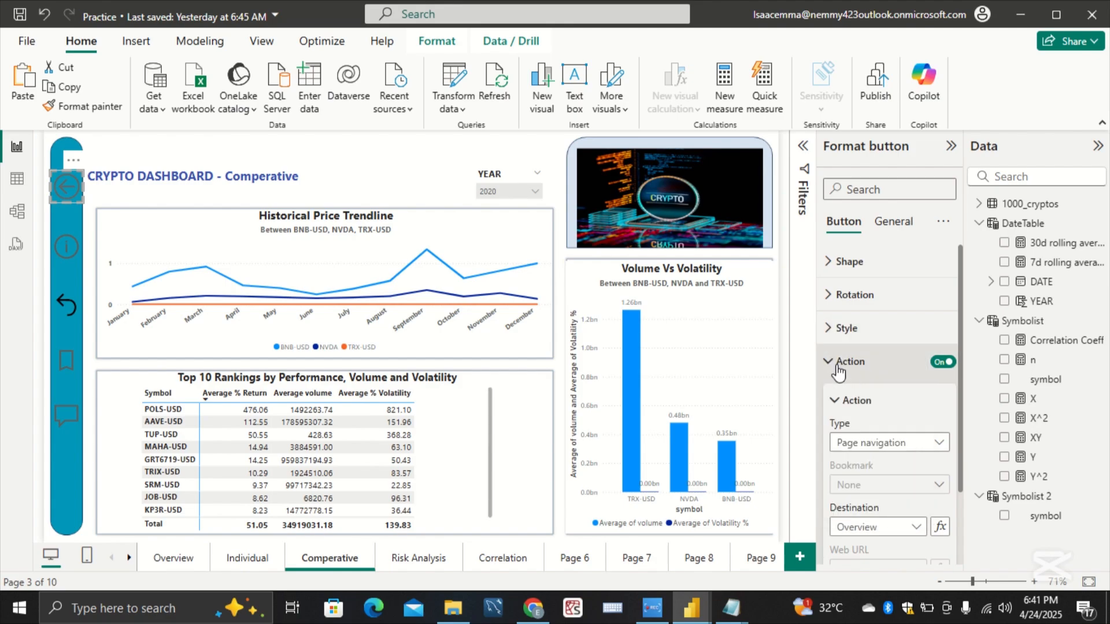
# Step: Set the back-arrow button's action tooltip text on the Comperative page to Overview
pyautogui.click(838, 370)
pyautogui.click(838, 362)
pyautogui.scroll(-2, 868, 431)
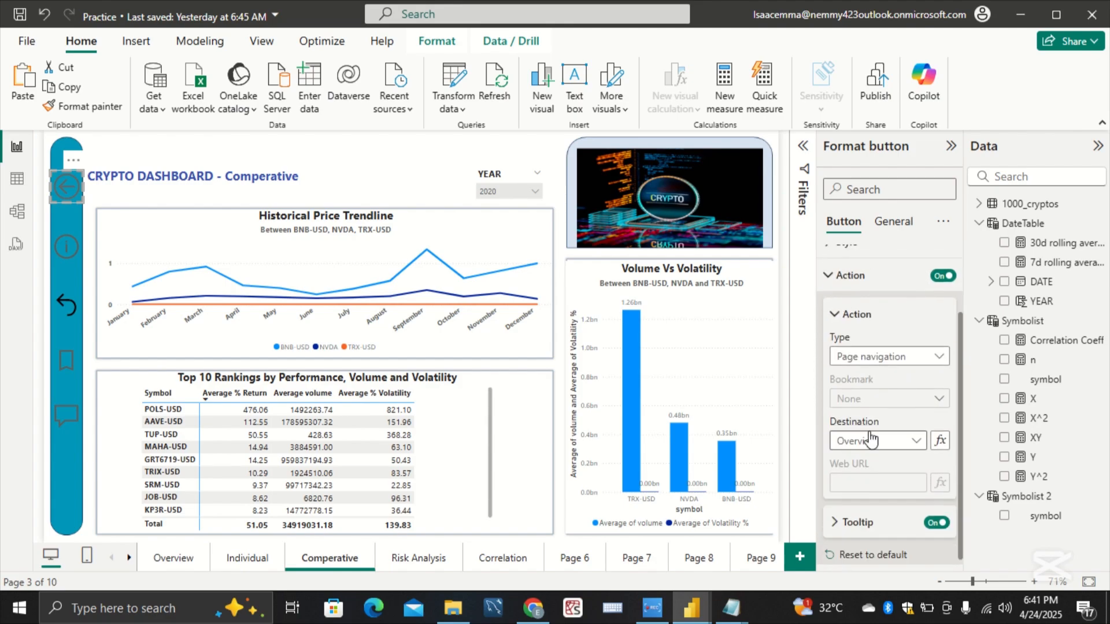
pyautogui.click(891, 526)
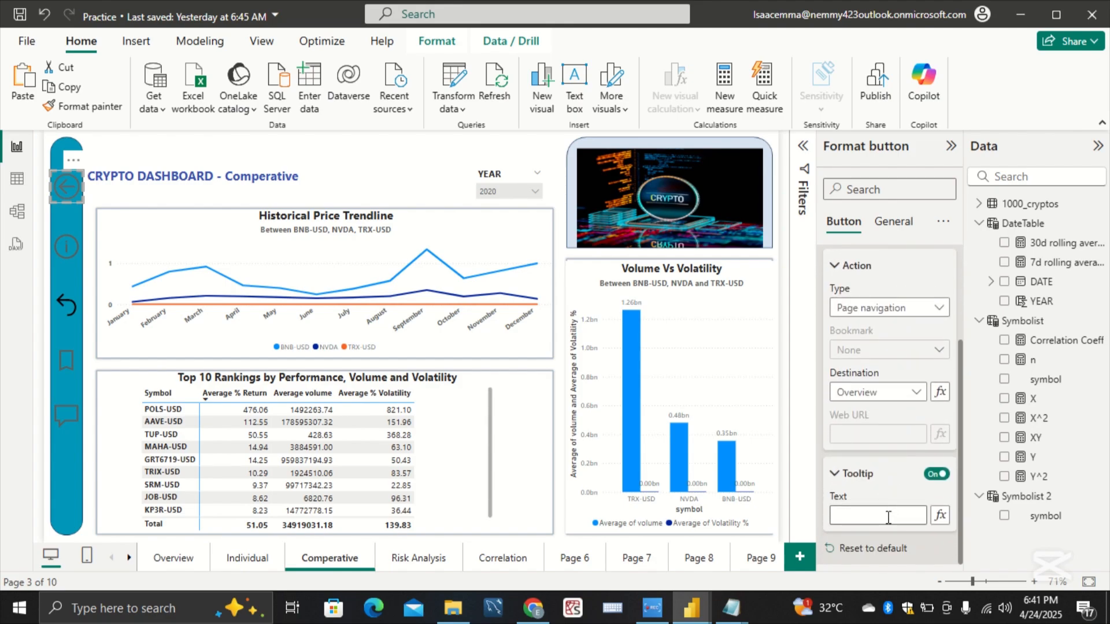
pyautogui.click(889, 518)
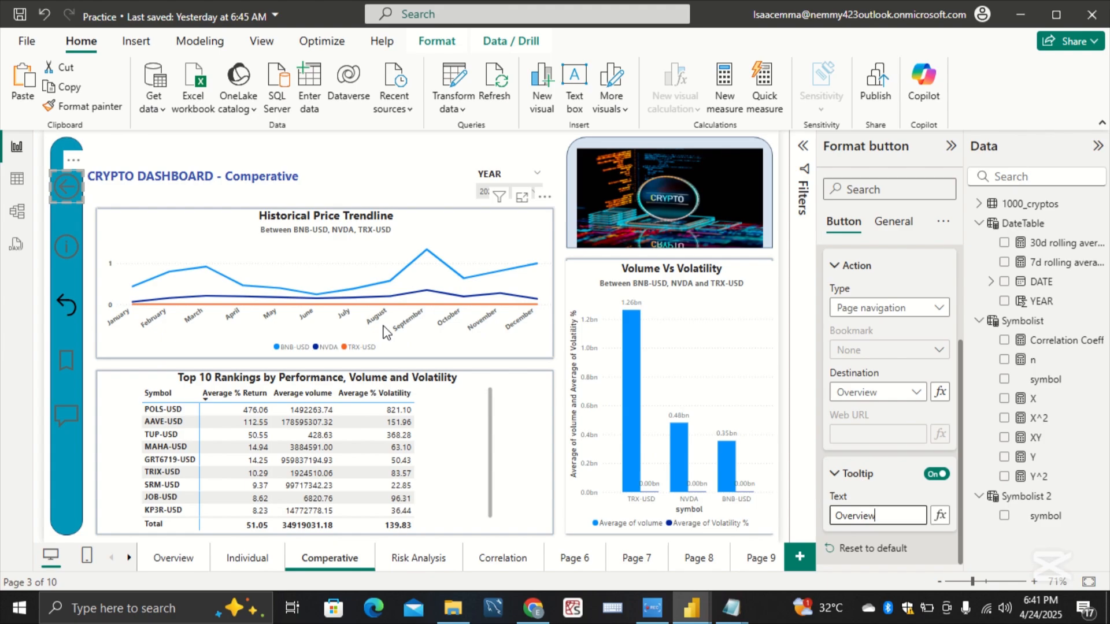
# Step: Enable the information button's action on the Comperative page as Page navigation with Individual as the destination
pyautogui.click(69, 247)
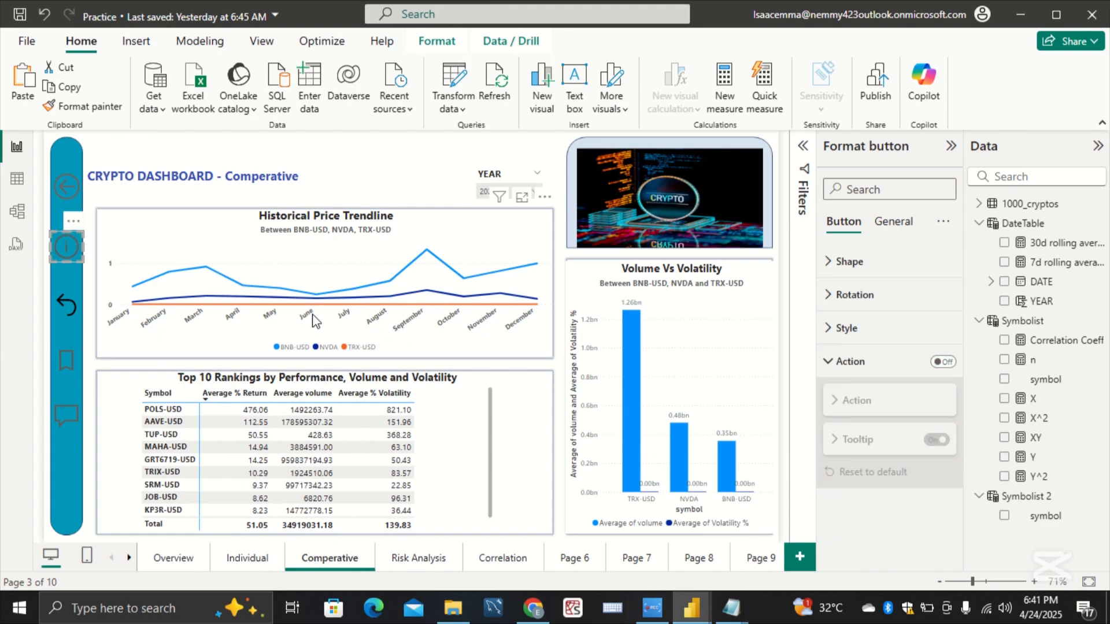
pyautogui.click(942, 362)
pyautogui.click(889, 365)
pyautogui.click(888, 365)
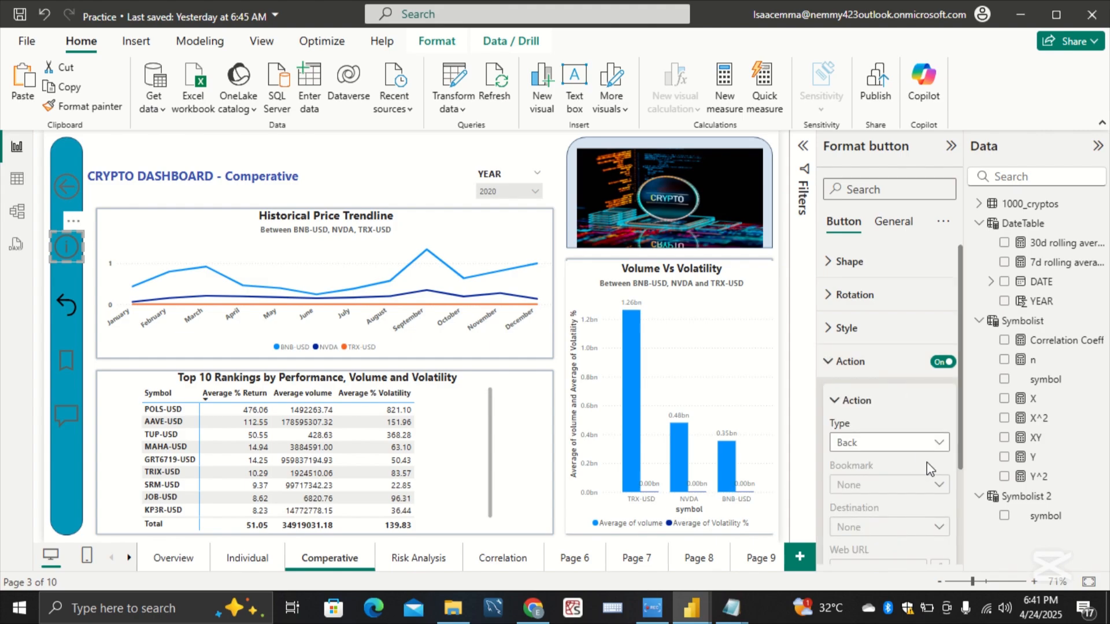
pyautogui.click(933, 443)
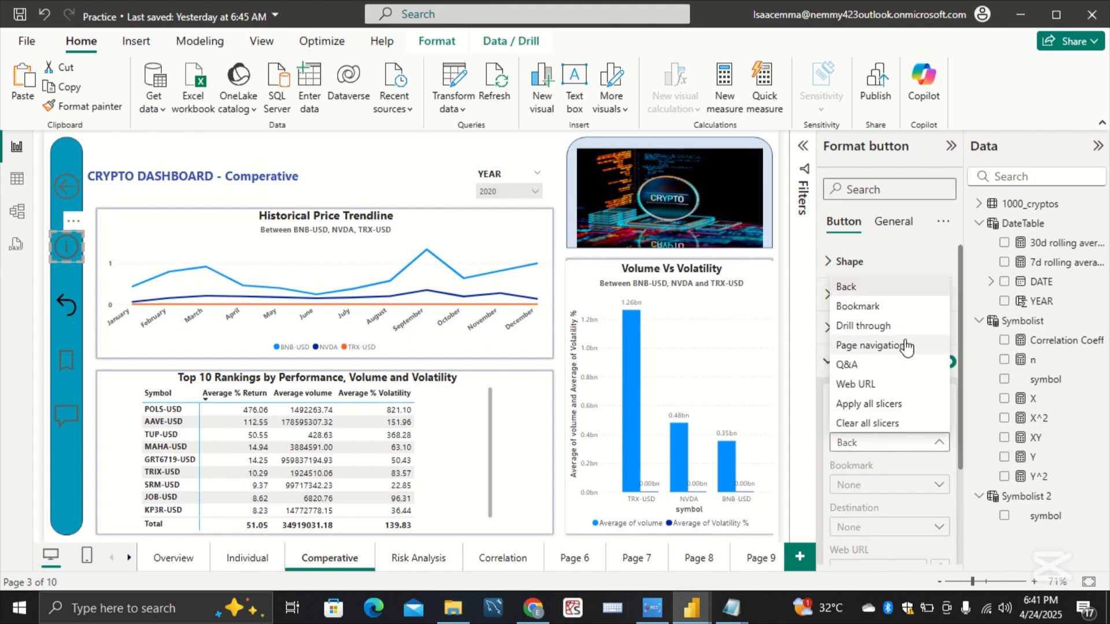
pyautogui.click(906, 346)
pyautogui.click(918, 527)
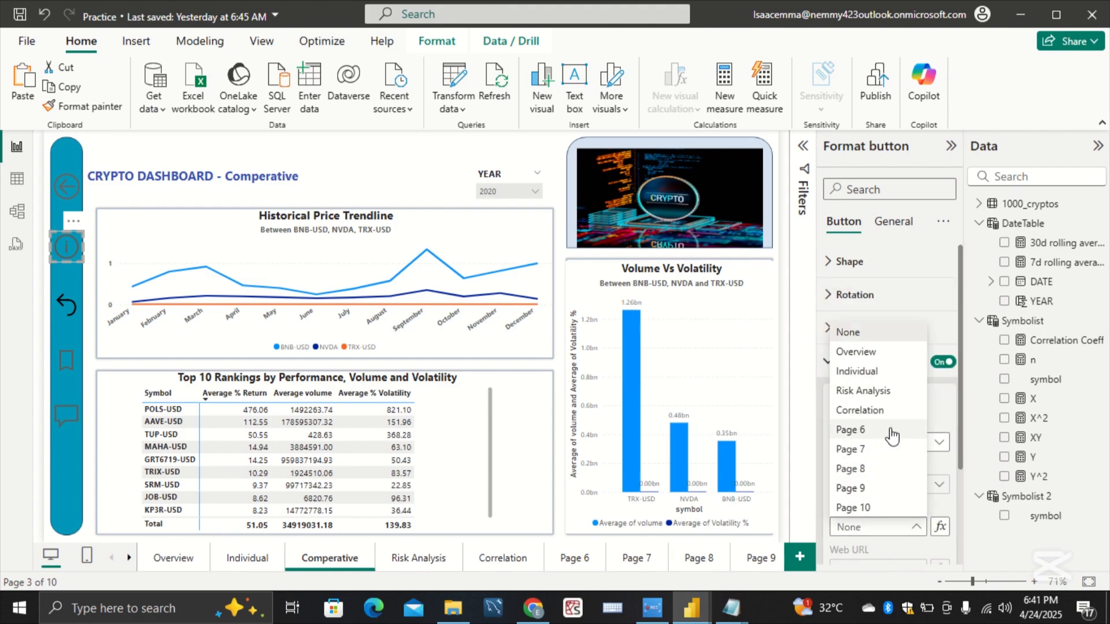
pyautogui.click(880, 380)
# Step: Set the information button's action tooltip text on the Comperative page to Individual
pyautogui.scroll(-3, 882, 542)
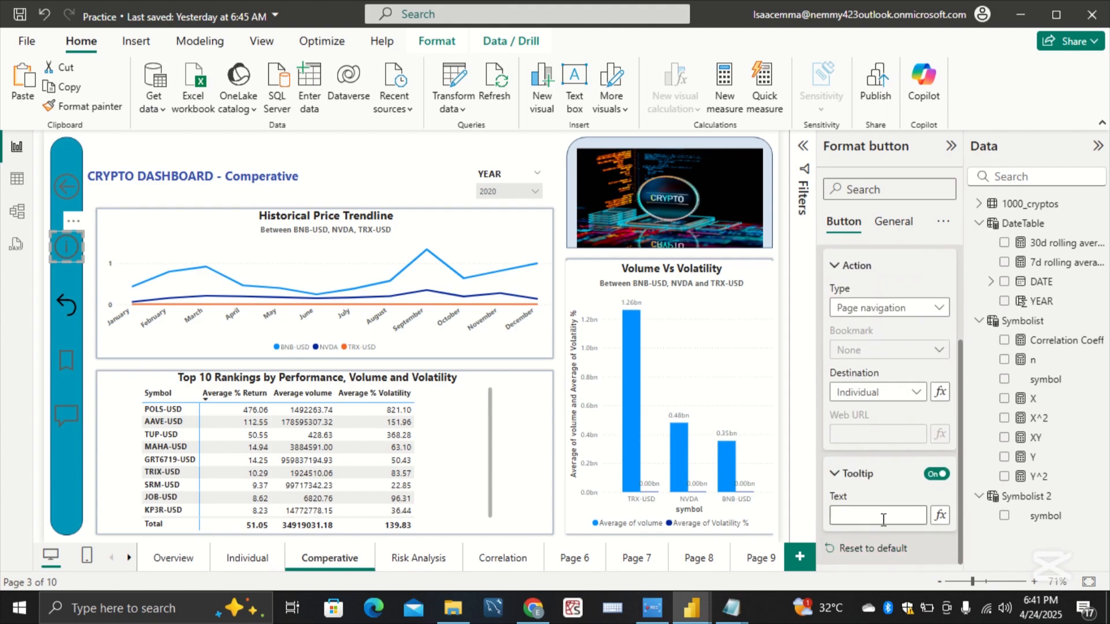
pyautogui.click(883, 519)
pyautogui.click(854, 515)
pyautogui.write('ividual')
# Step: Enable the bookmark button's action on the Comperative page as Page navigation with Risk Analysis as the destination
pyautogui.click(75, 362)
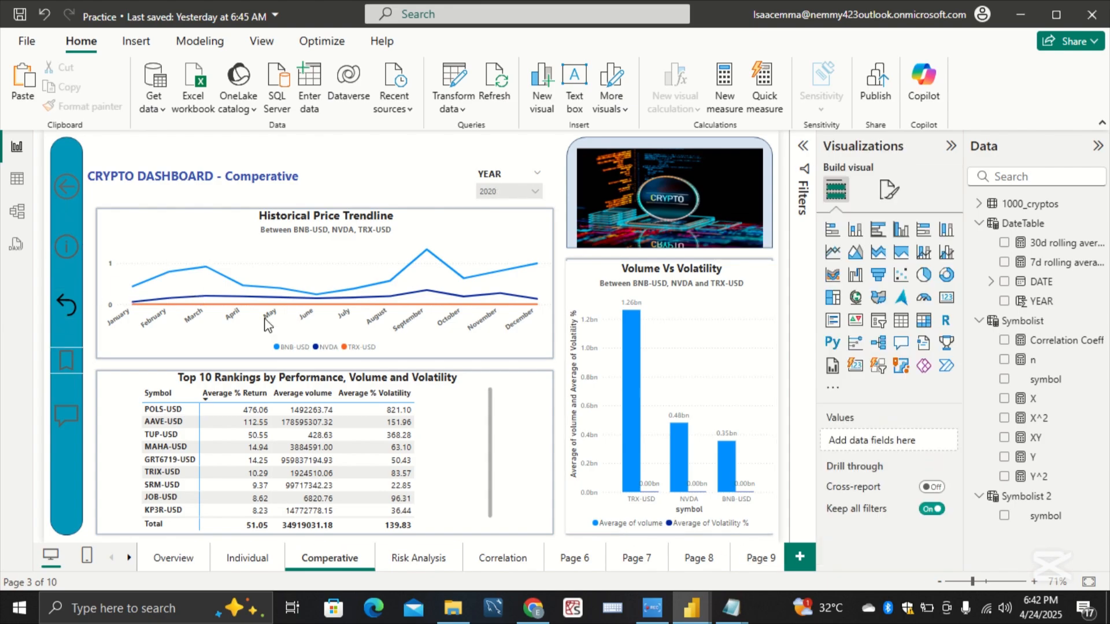
pyautogui.click(840, 335)
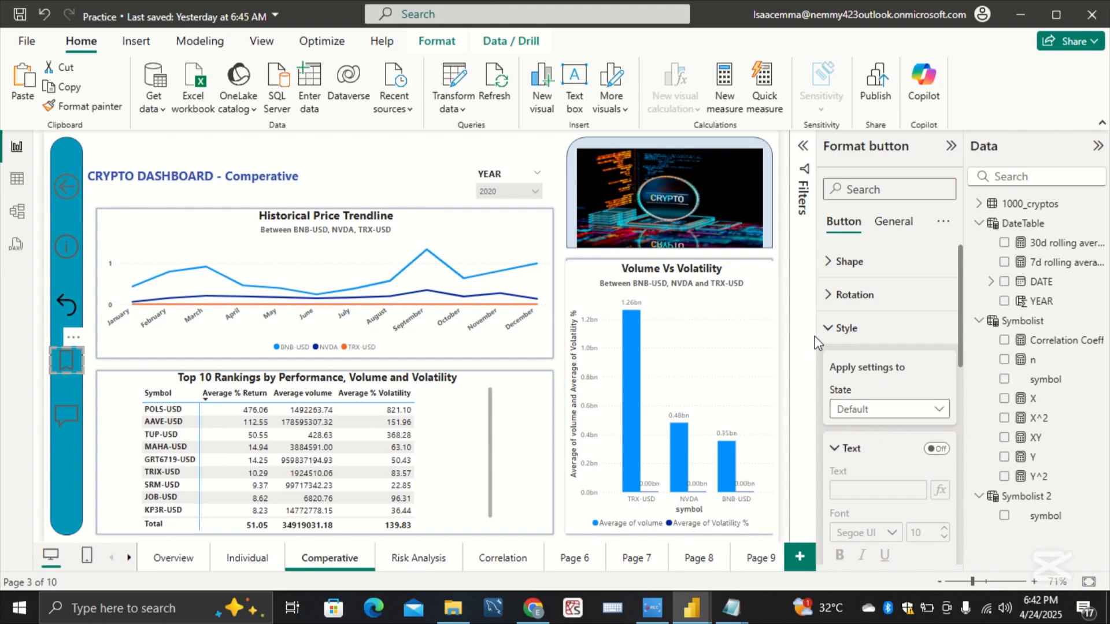
pyautogui.click(832, 328)
pyautogui.click(851, 376)
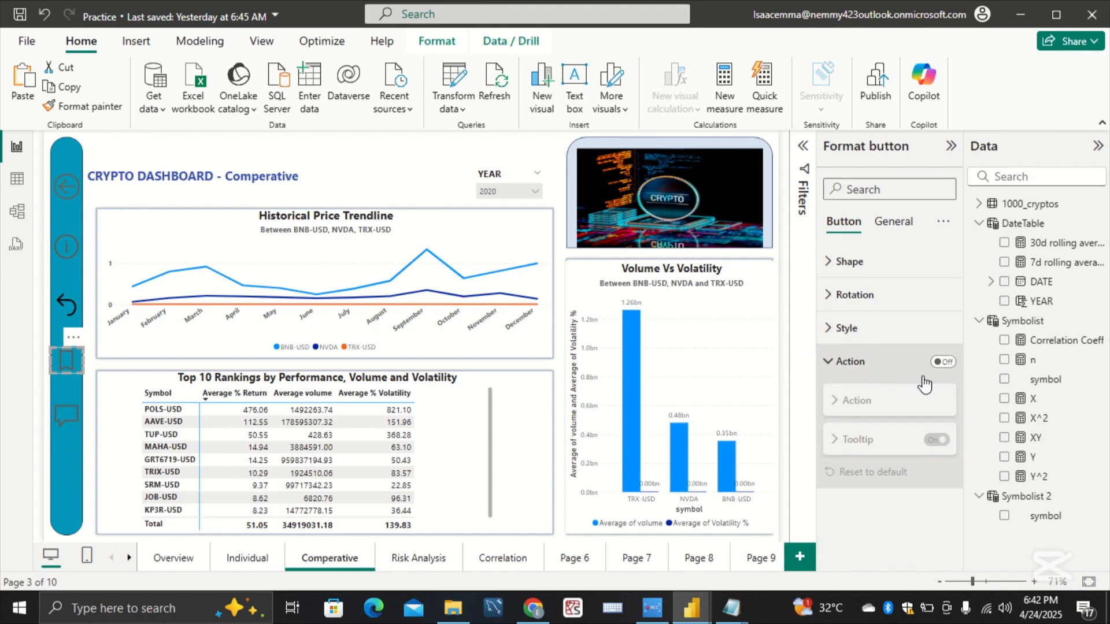
pyautogui.click(943, 362)
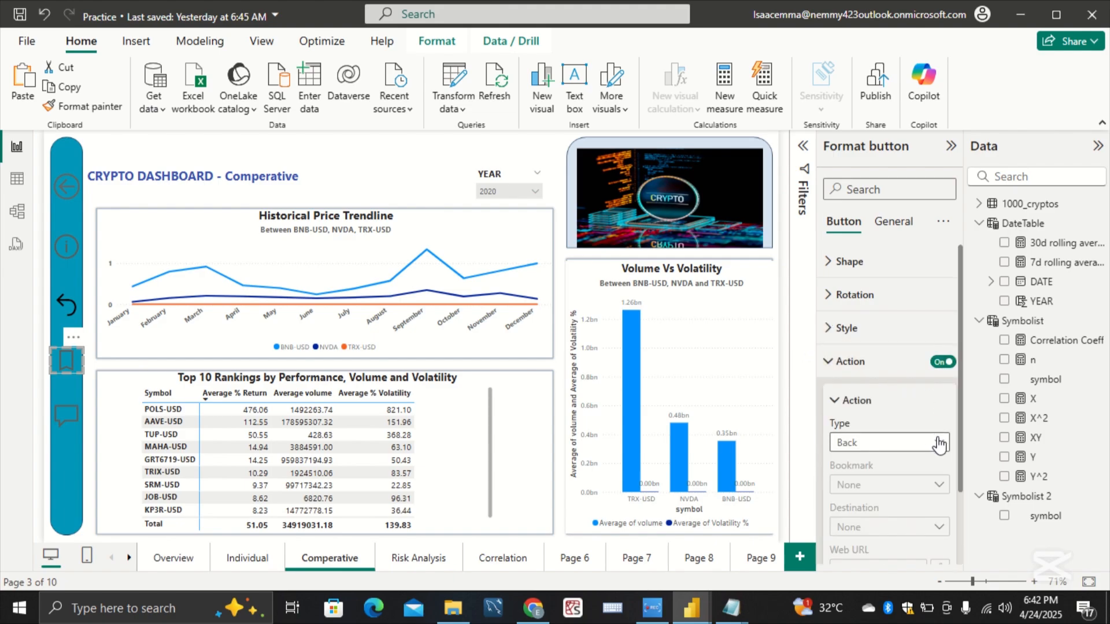
pyautogui.click(934, 443)
pyautogui.click(917, 348)
pyautogui.scroll(-2, 925, 428)
pyautogui.click(918, 442)
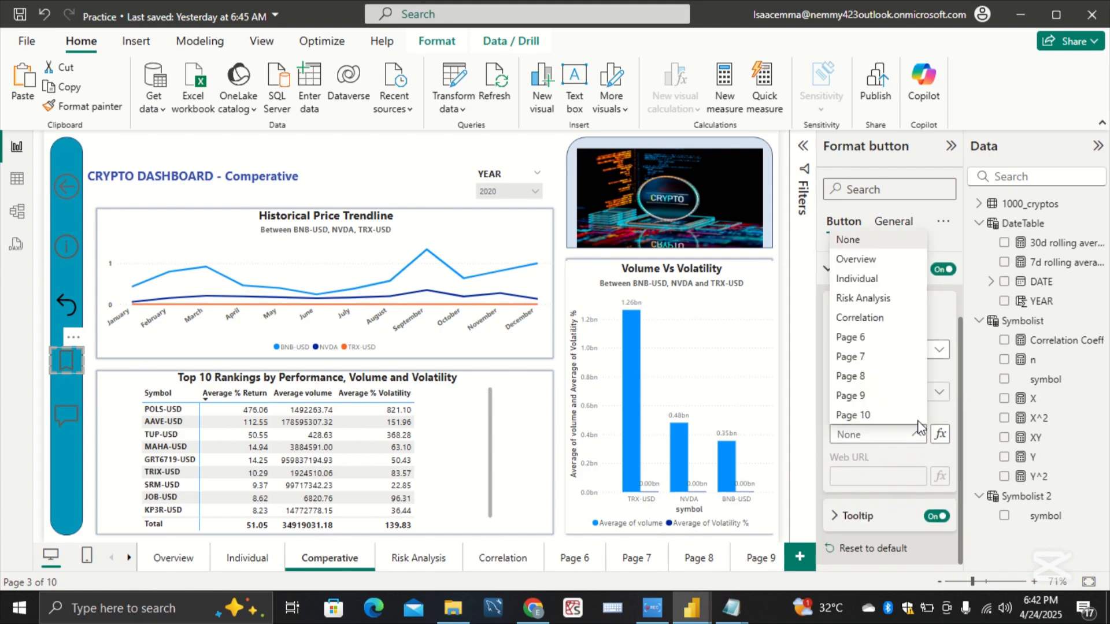
pyautogui.click(880, 293)
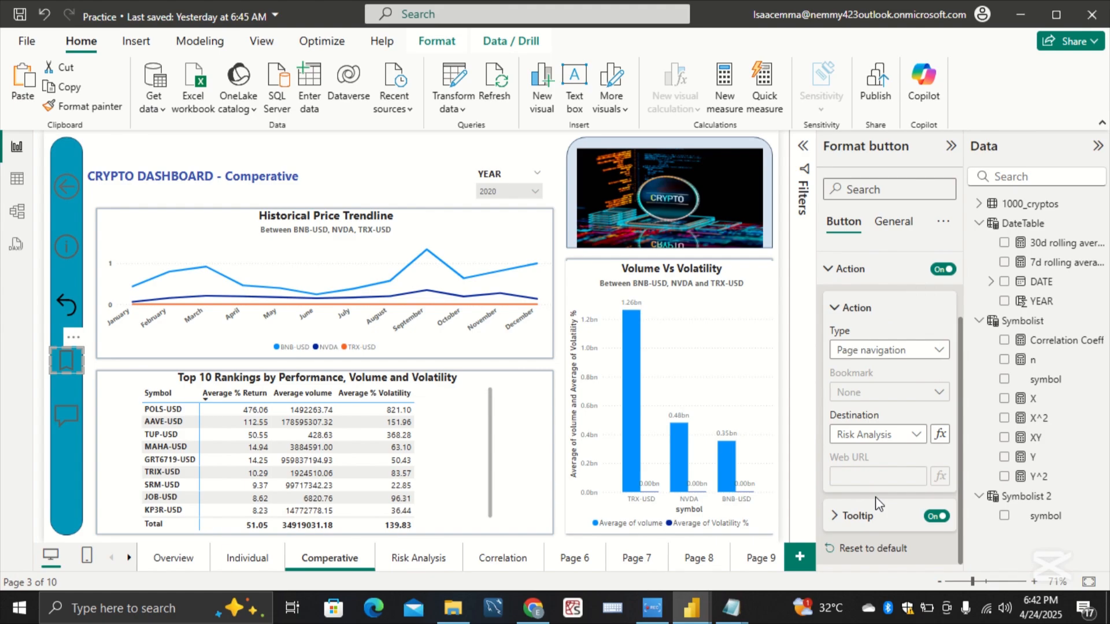
# Step: Fill in the Comperative page's bookmark button tooltip text to match its destination page
pyautogui.click(849, 514)
pyautogui.scroll(-2, 869, 514)
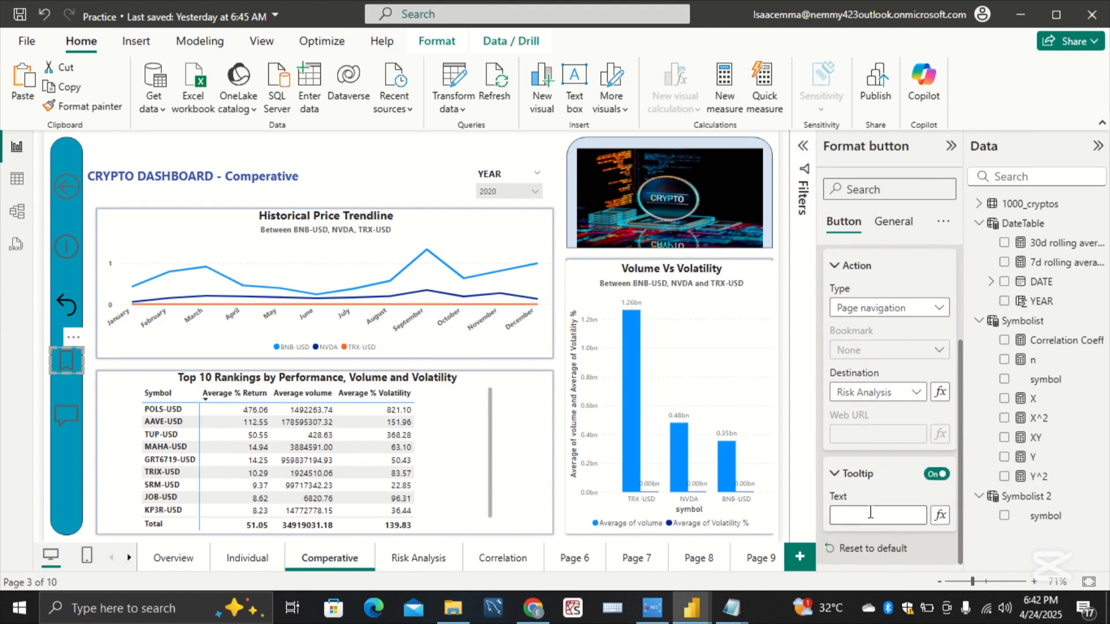
pyautogui.click(870, 512)
pyautogui.write('sk Analysis')
# Step: Enable the Q&A speech-bubble button's action on the Comperative page as Page navigation with Correlation as the destination
pyautogui.click(82, 413)
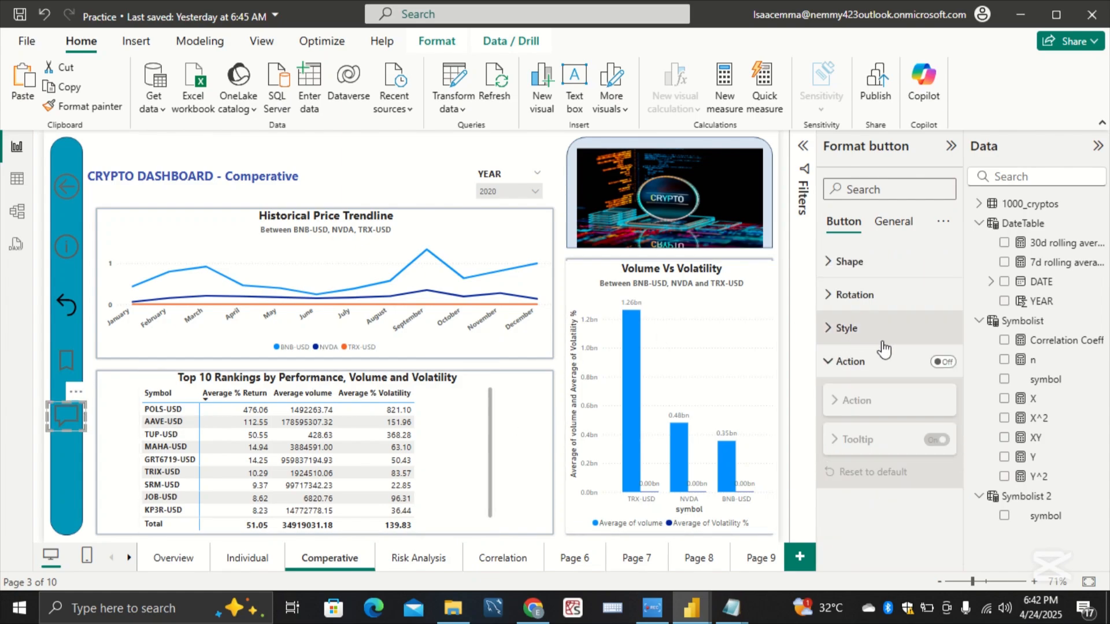
pyautogui.click(944, 362)
pyautogui.click(944, 362)
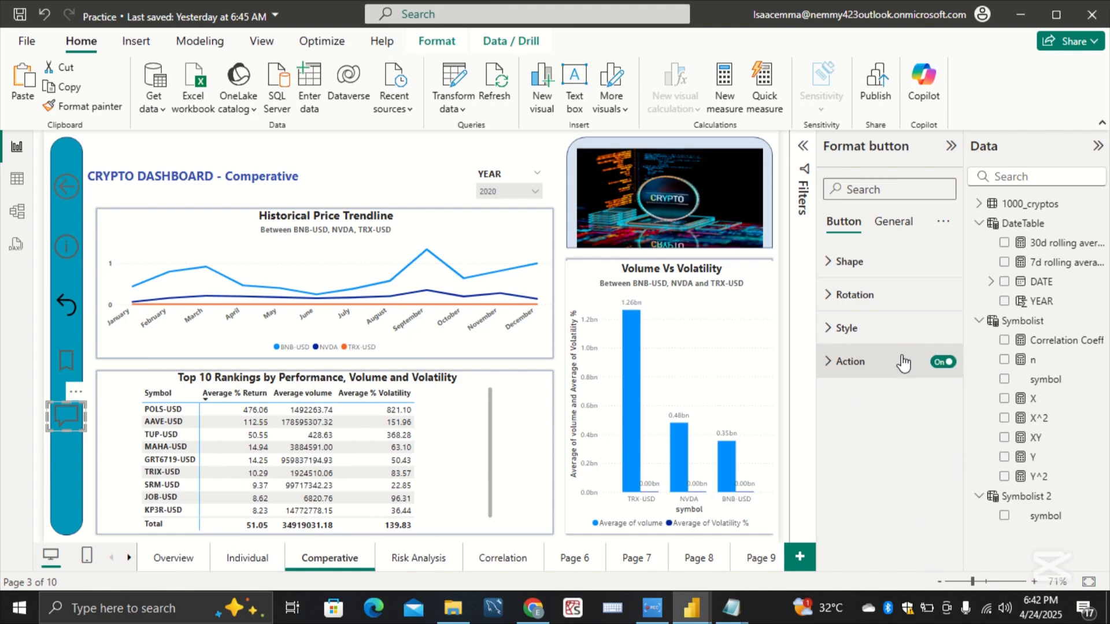
pyautogui.click(922, 452)
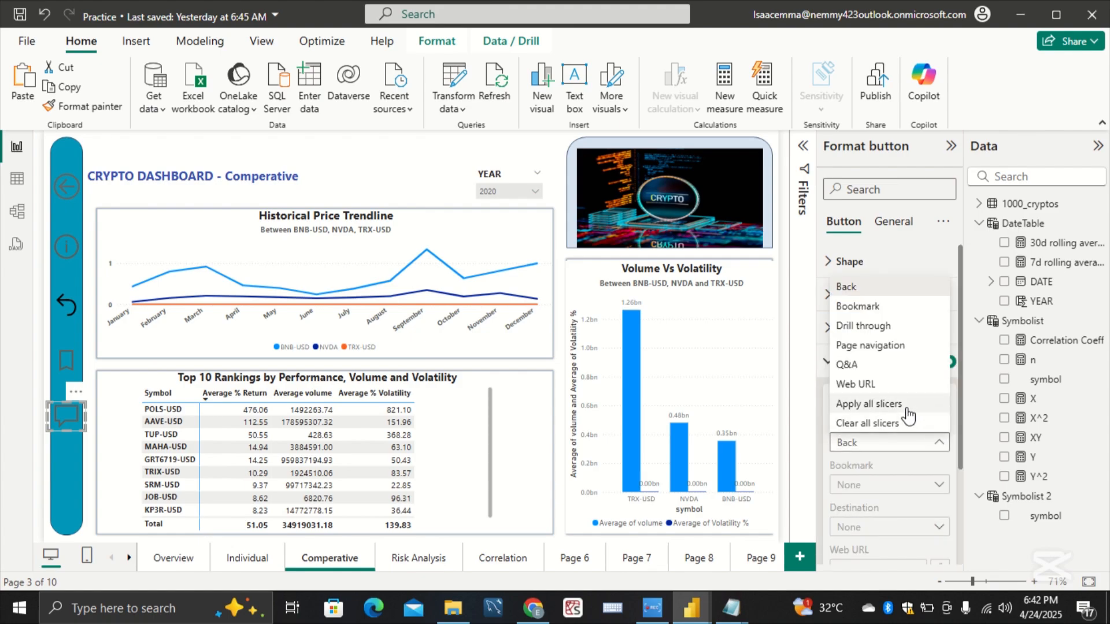
pyautogui.click(893, 349)
pyautogui.click(919, 526)
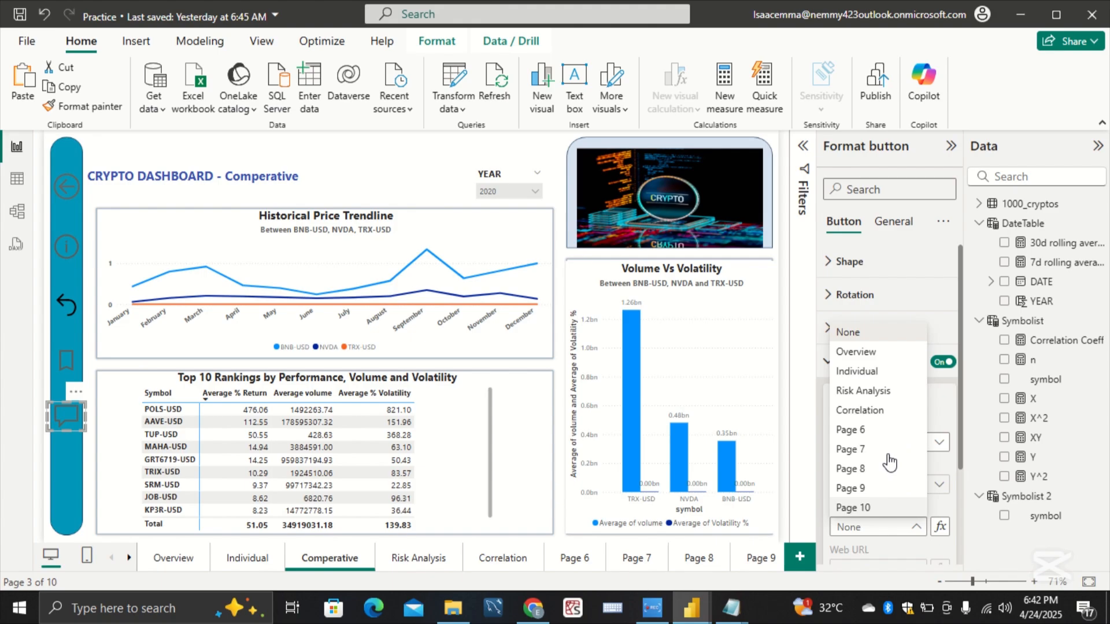
pyautogui.click(880, 410)
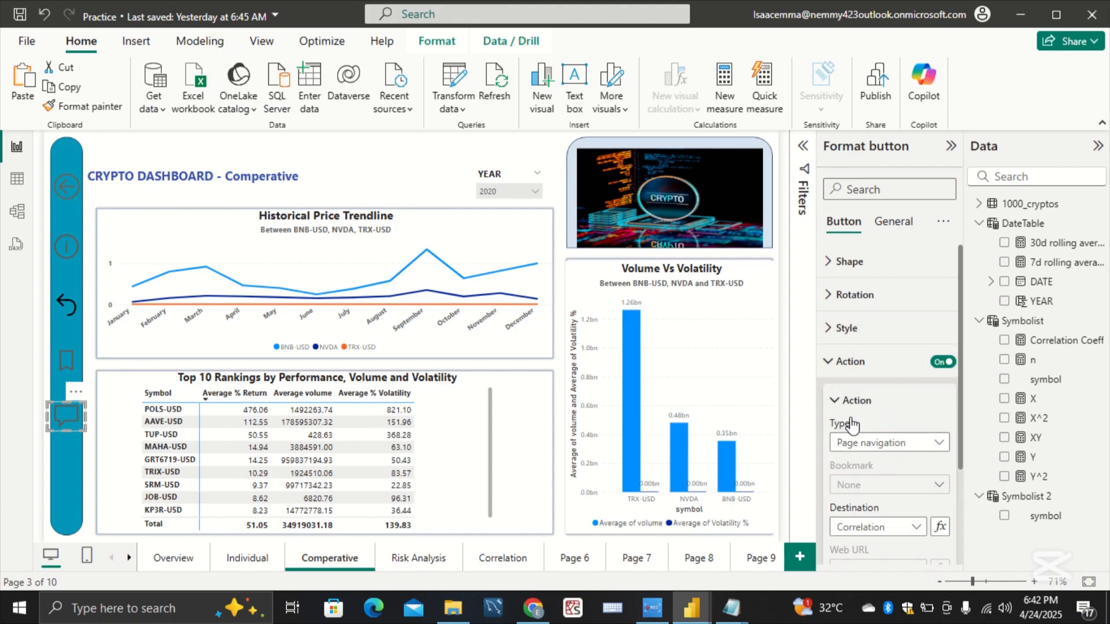
# Step: Set the speech-bubble button's action tooltip text on the Comperative page to Correlation, correcting its spelling
pyautogui.scroll(-3, 867, 503)
pyautogui.click(873, 514)
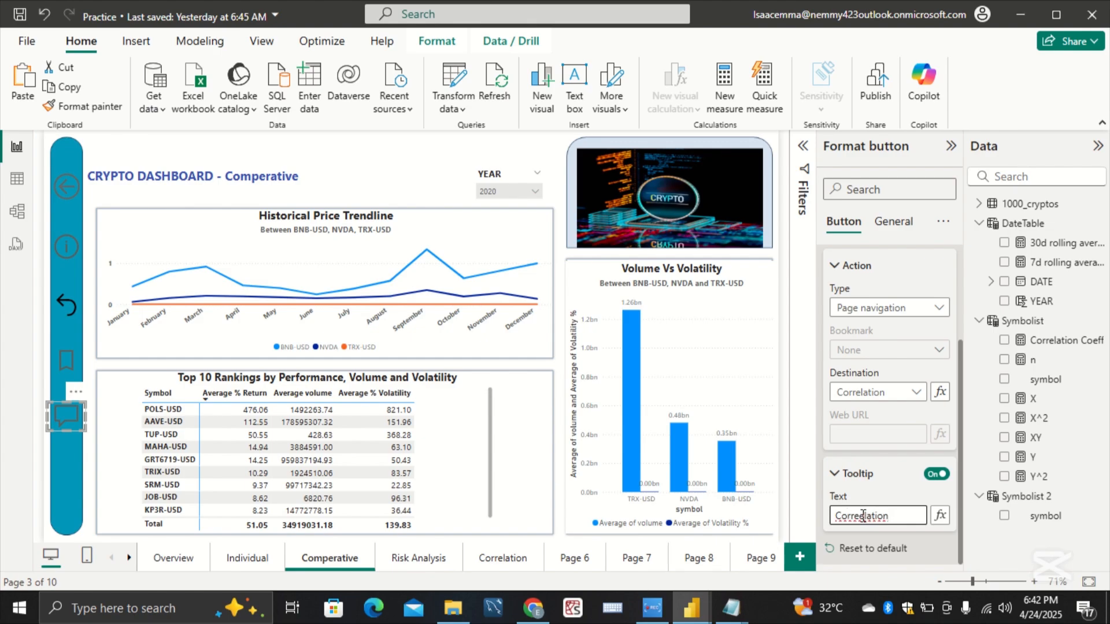
pyautogui.click(861, 516)
pyautogui.press('BackSpace')
pyautogui.click(855, 481)
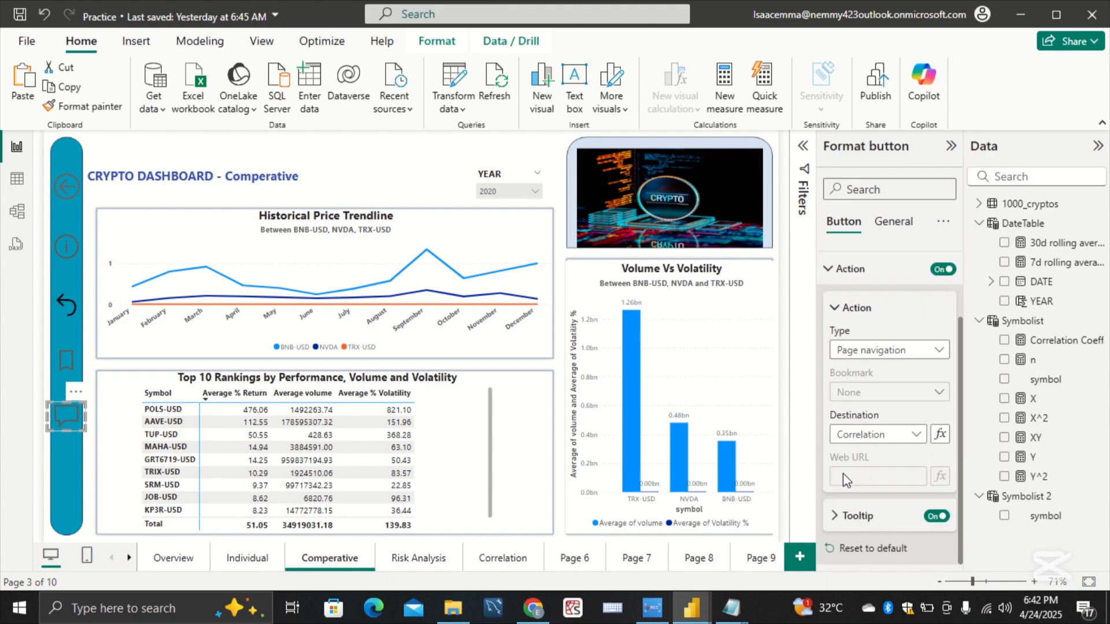
pyautogui.scroll(2, 843, 473)
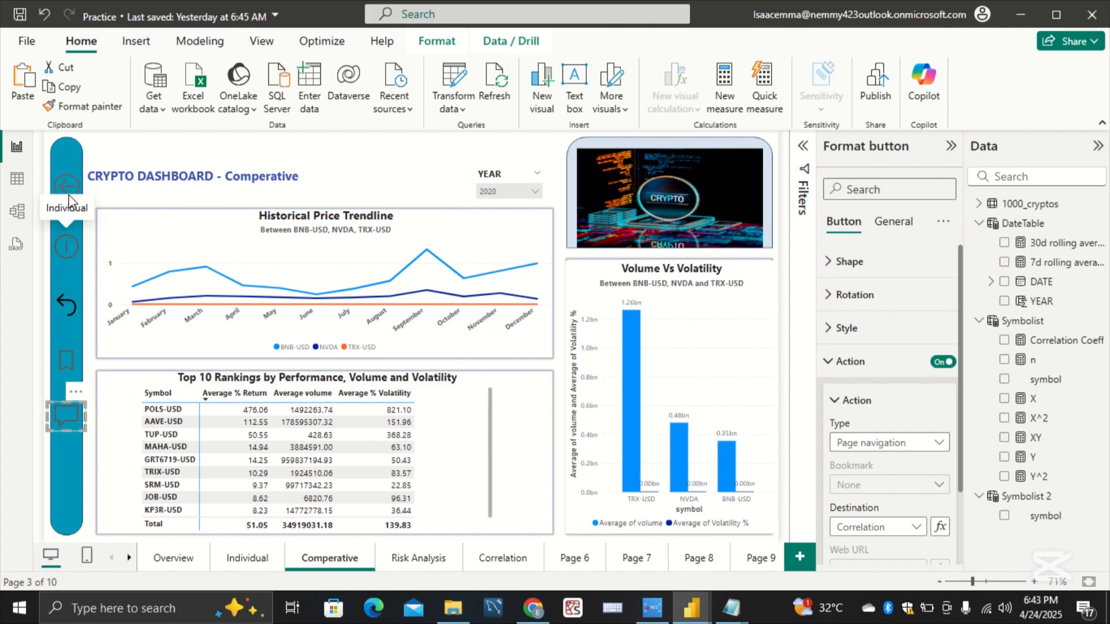
# Step: Enable the back-arrow button's action on the Risk Analysis page as Page navigation with Overview as the destination
pyautogui.click(414, 570)
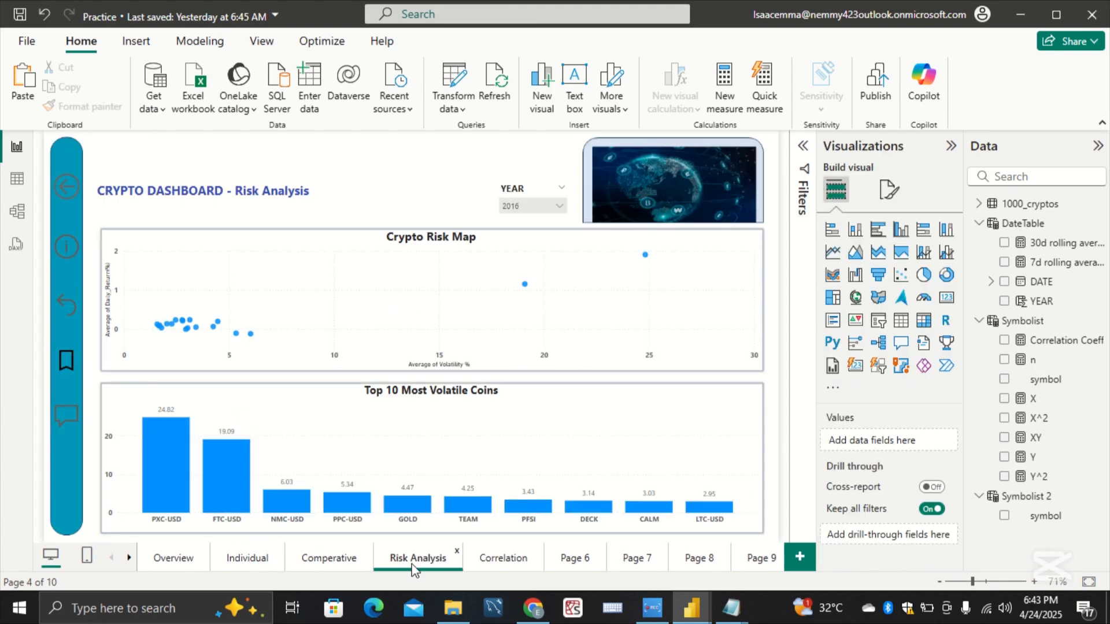
pyautogui.click(65, 193)
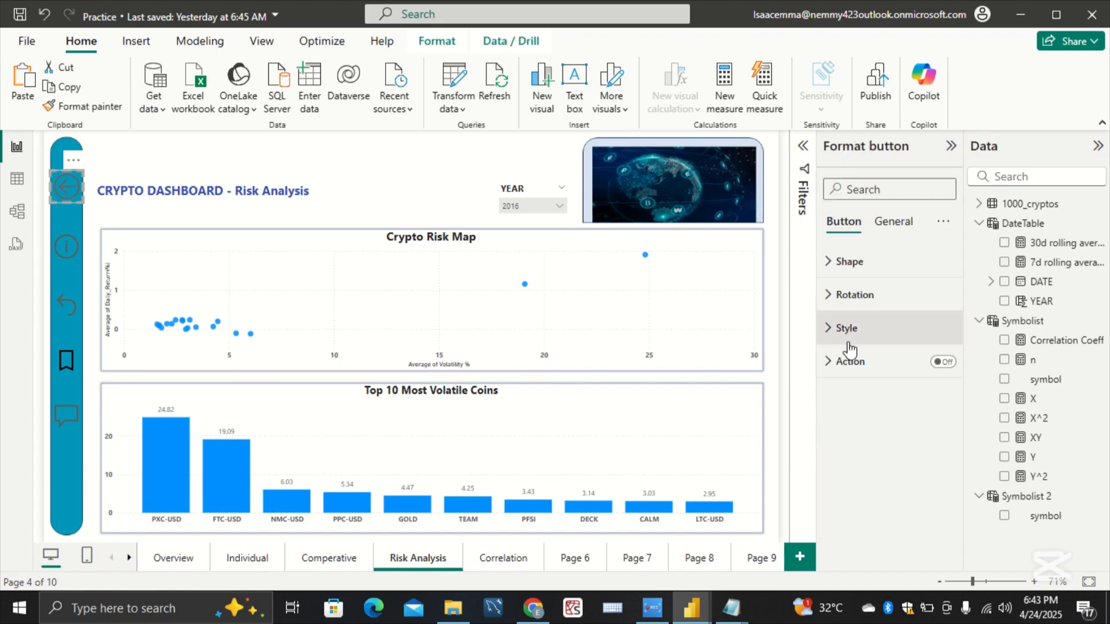
pyautogui.click(941, 362)
pyautogui.click(894, 370)
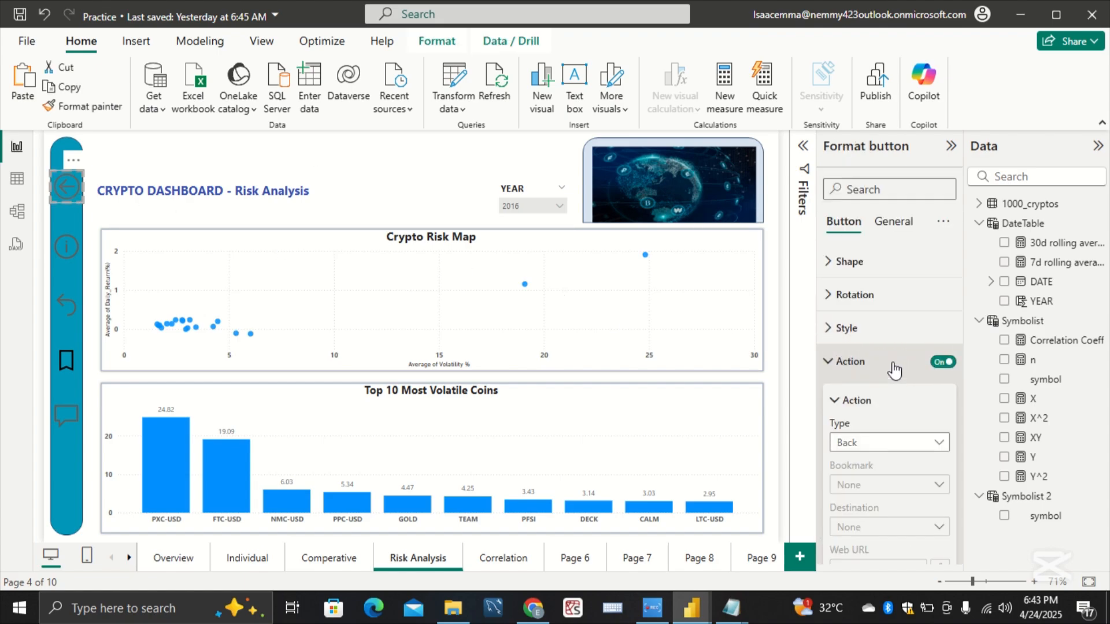
pyautogui.click(929, 444)
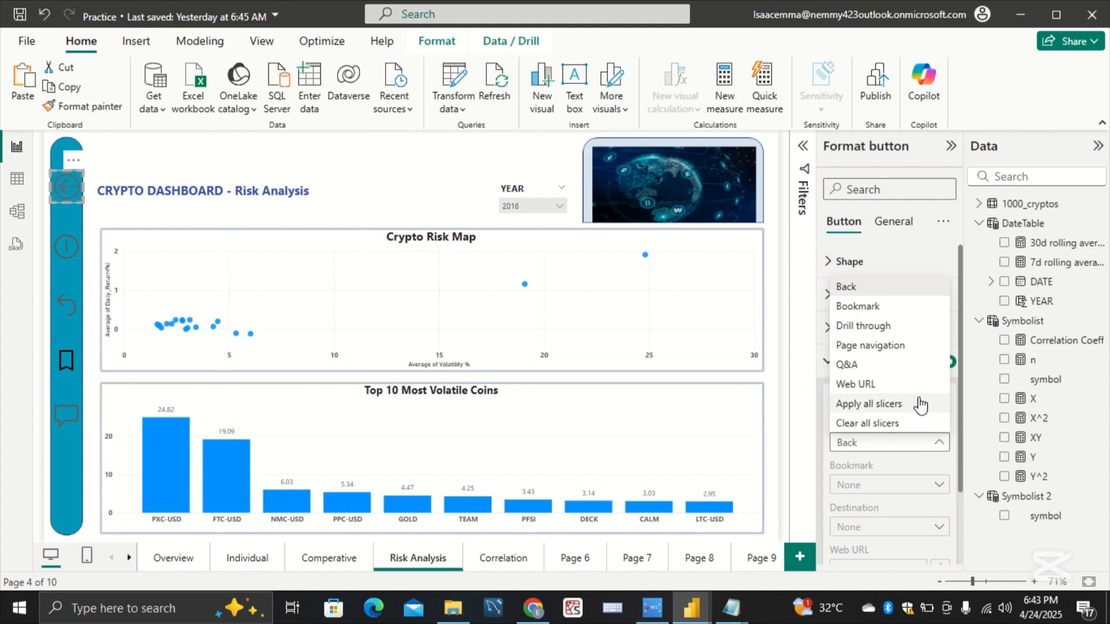
pyautogui.click(906, 345)
pyautogui.scroll(-3, 919, 443)
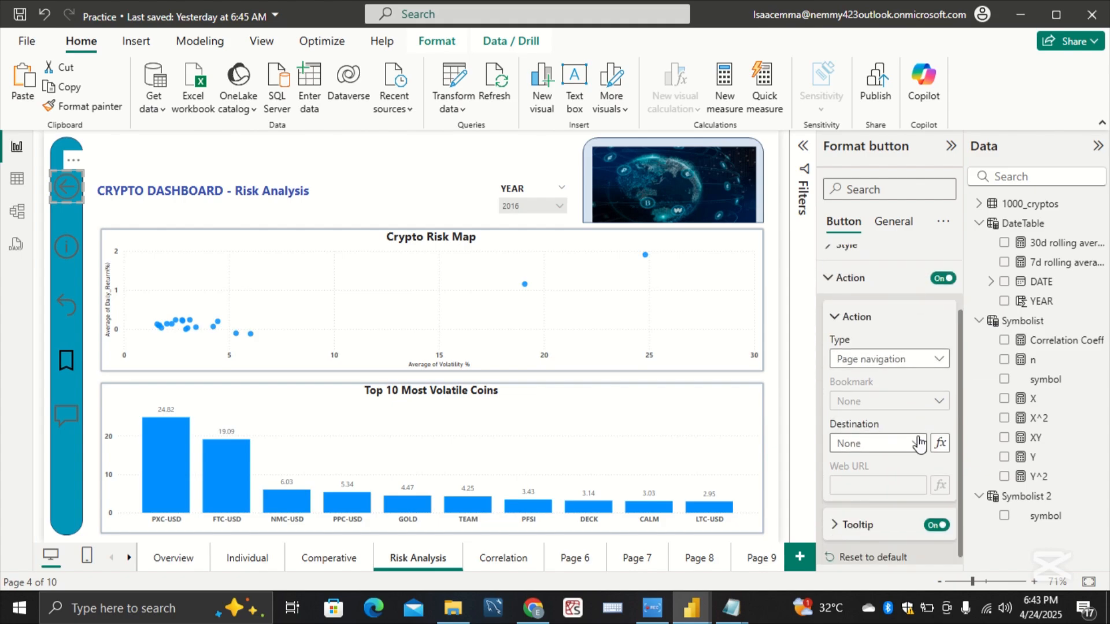
pyautogui.click(918, 443)
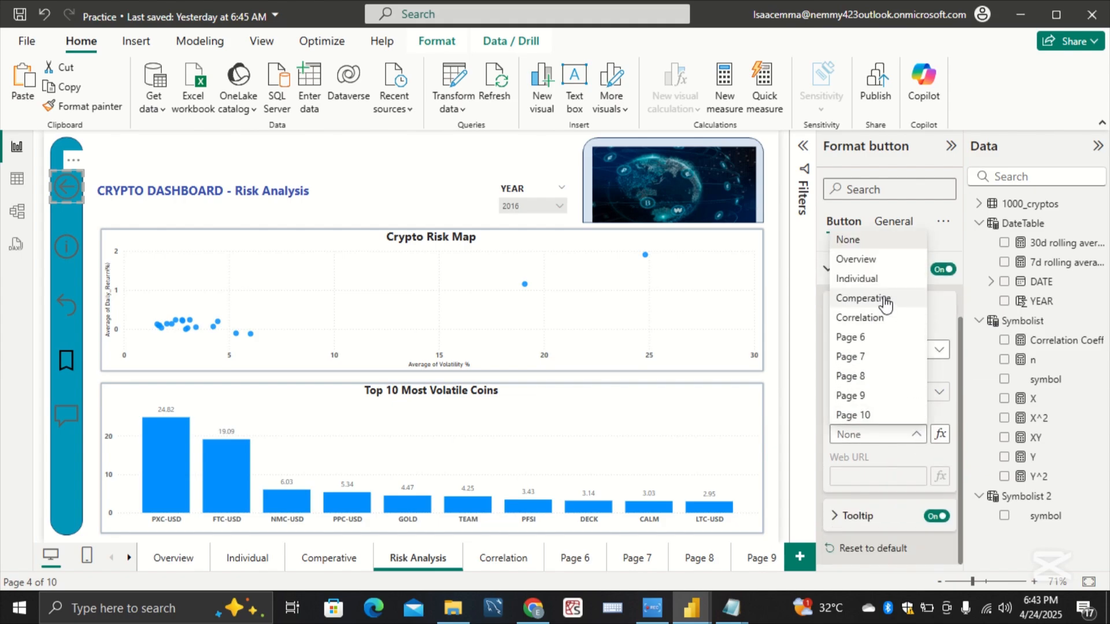
pyautogui.click(888, 262)
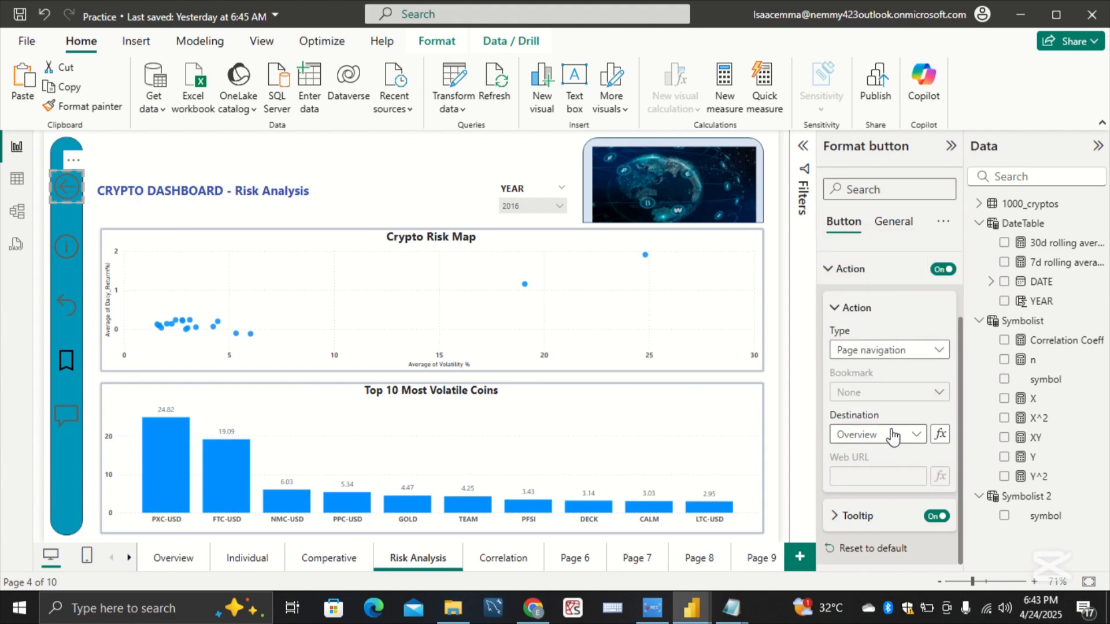
# Step: Set the back-arrow button's action tooltip text on the Risk Analysis page to Overview
pyautogui.click(854, 516)
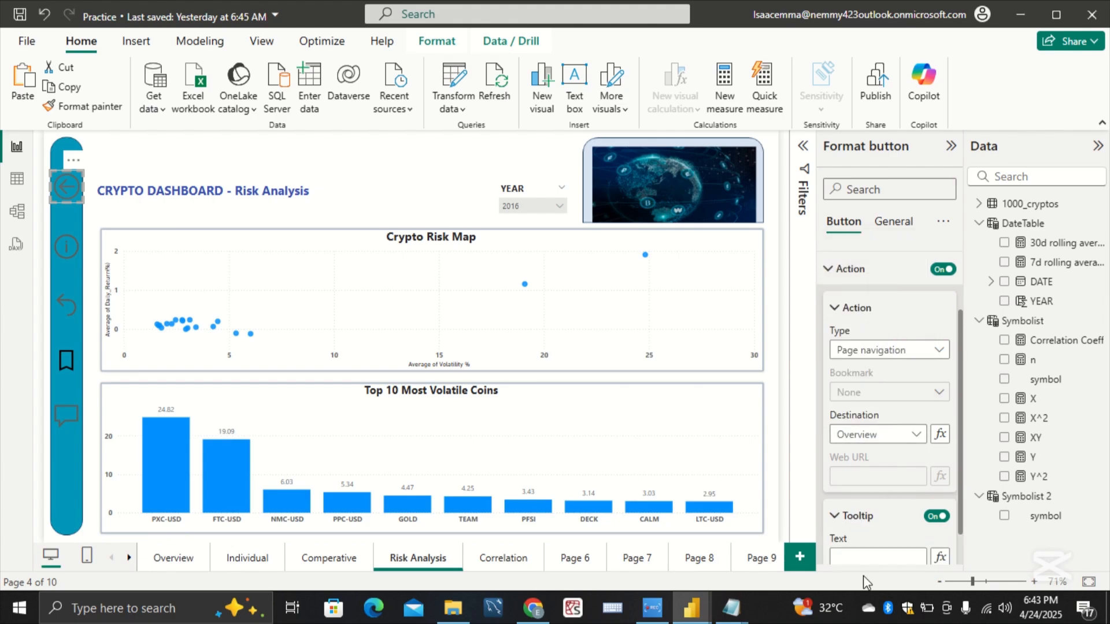
pyautogui.click(880, 552)
pyautogui.write('Overview')
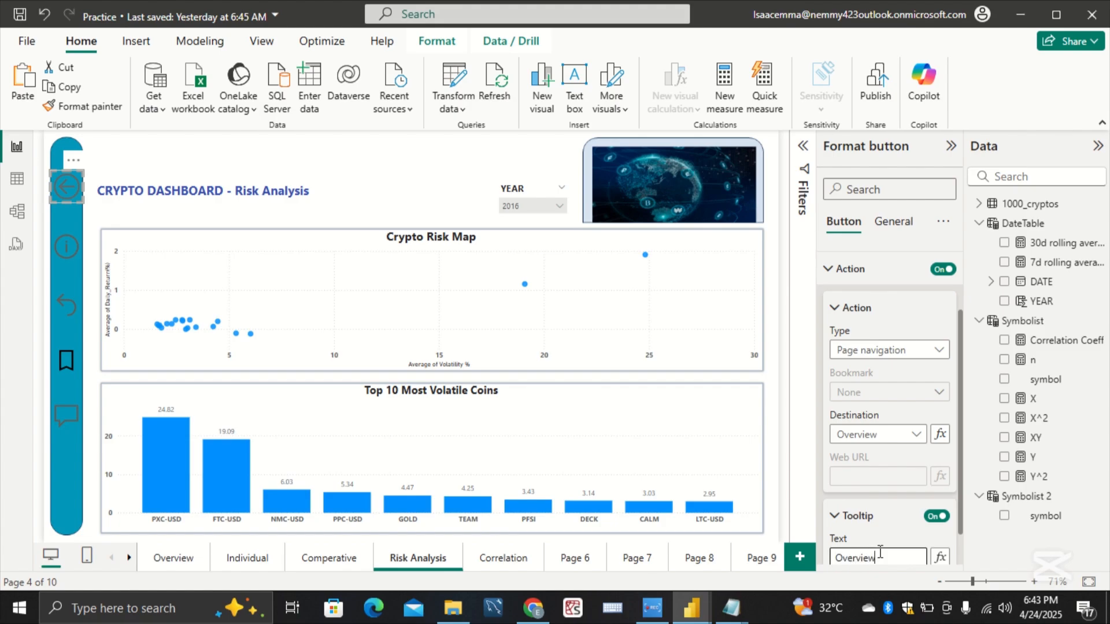
# Step: Enable the information button's action on the Risk Analysis page and set its type to Page navigation
pyautogui.click(74, 254)
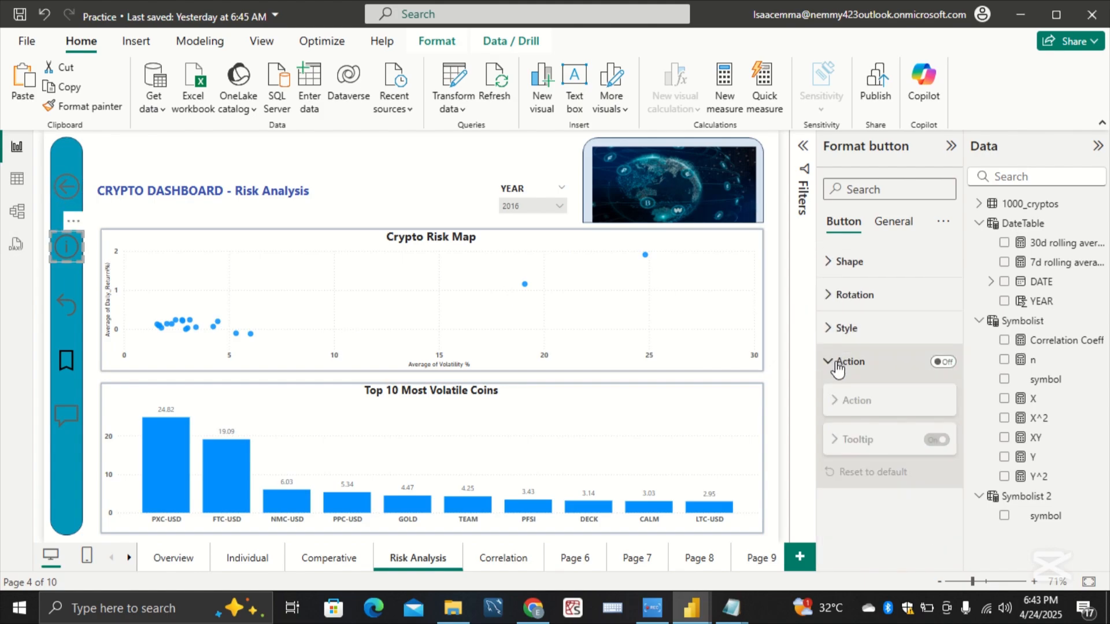
pyautogui.click(943, 362)
pyautogui.click(943, 362)
pyautogui.click(859, 365)
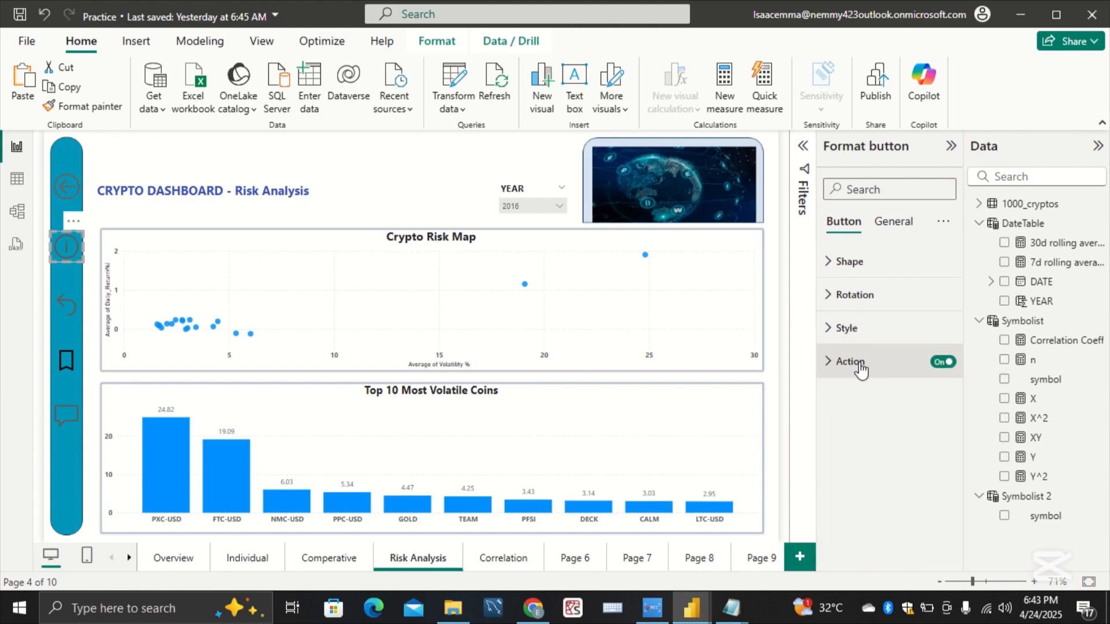
pyautogui.click(859, 365)
pyautogui.click(895, 443)
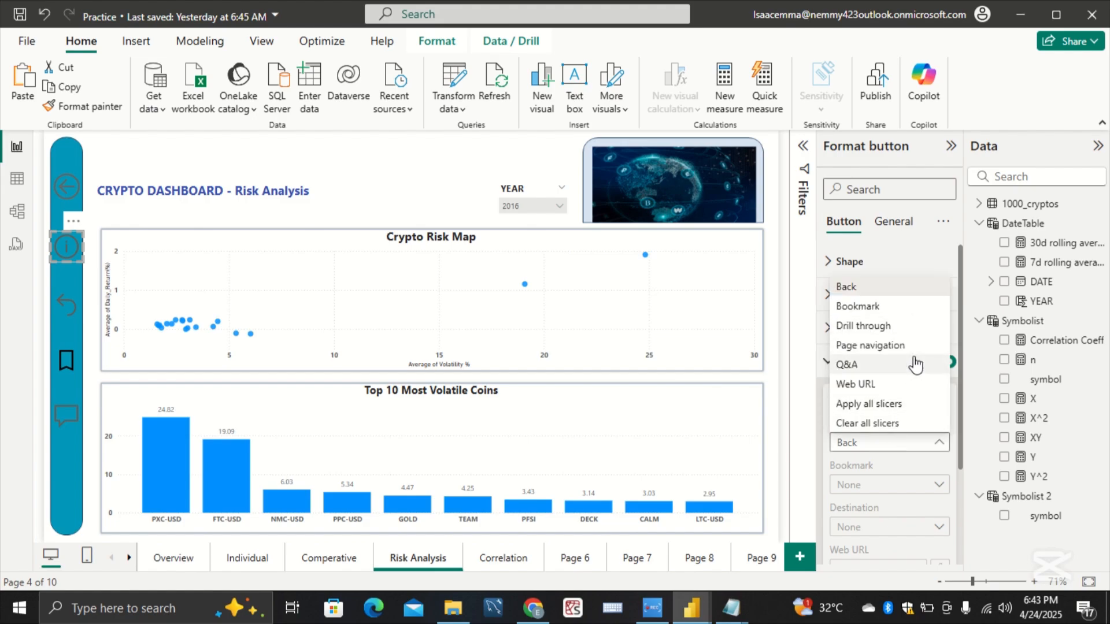
pyautogui.click(910, 442)
pyautogui.scroll(-3, 910, 442)
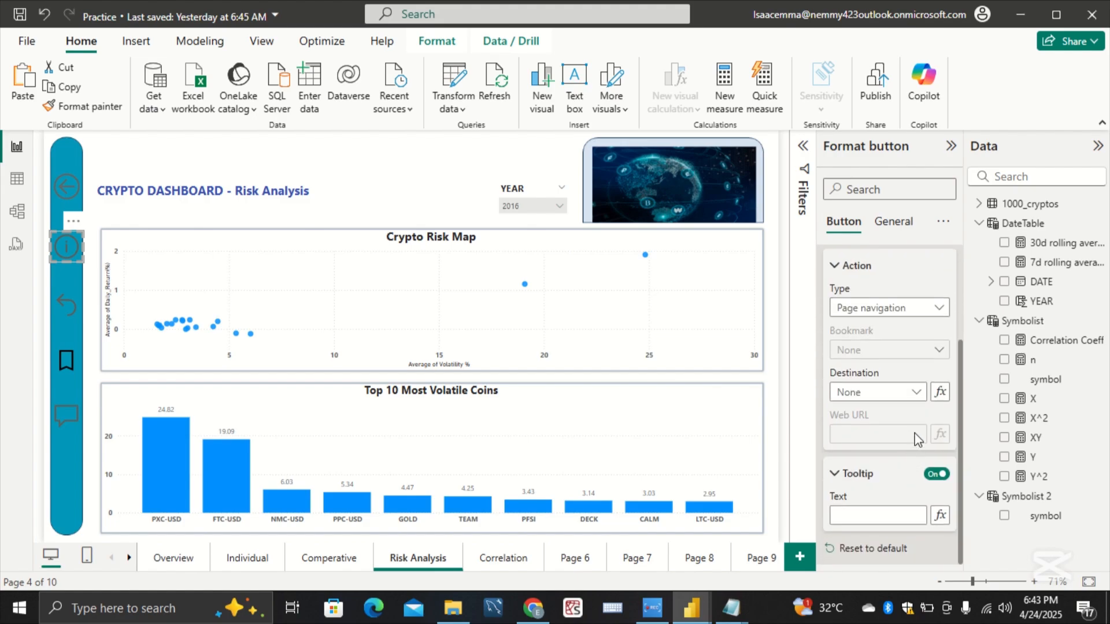
# Step: Set the Risk Analysis page's information button destination to Individual and its tooltip text to Individual
pyautogui.click(918, 398)
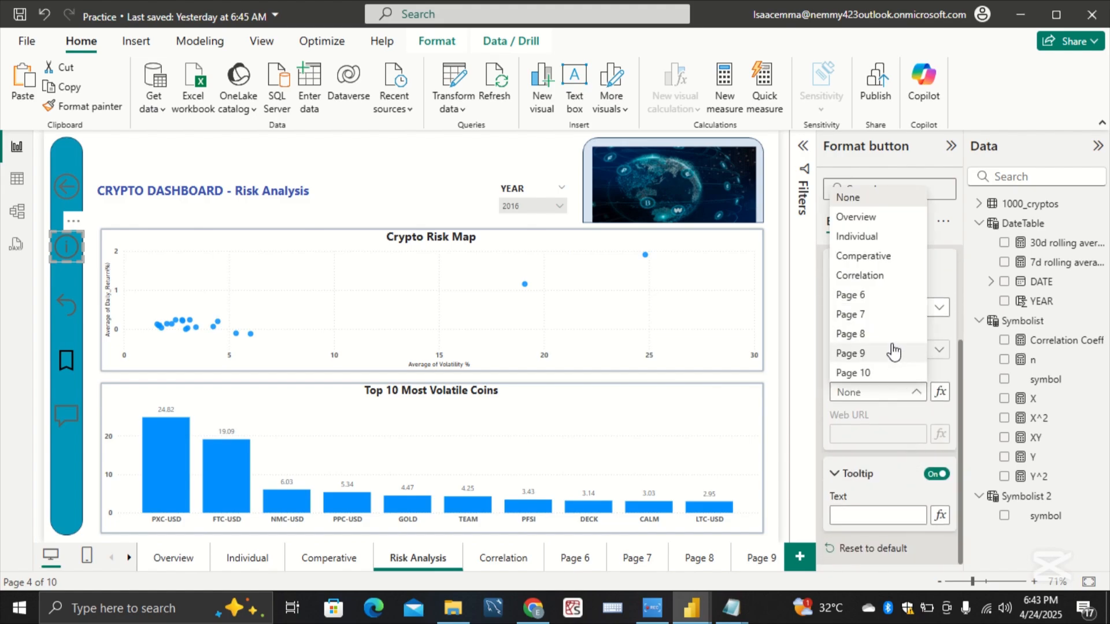
pyautogui.click(886, 236)
pyautogui.click(887, 513)
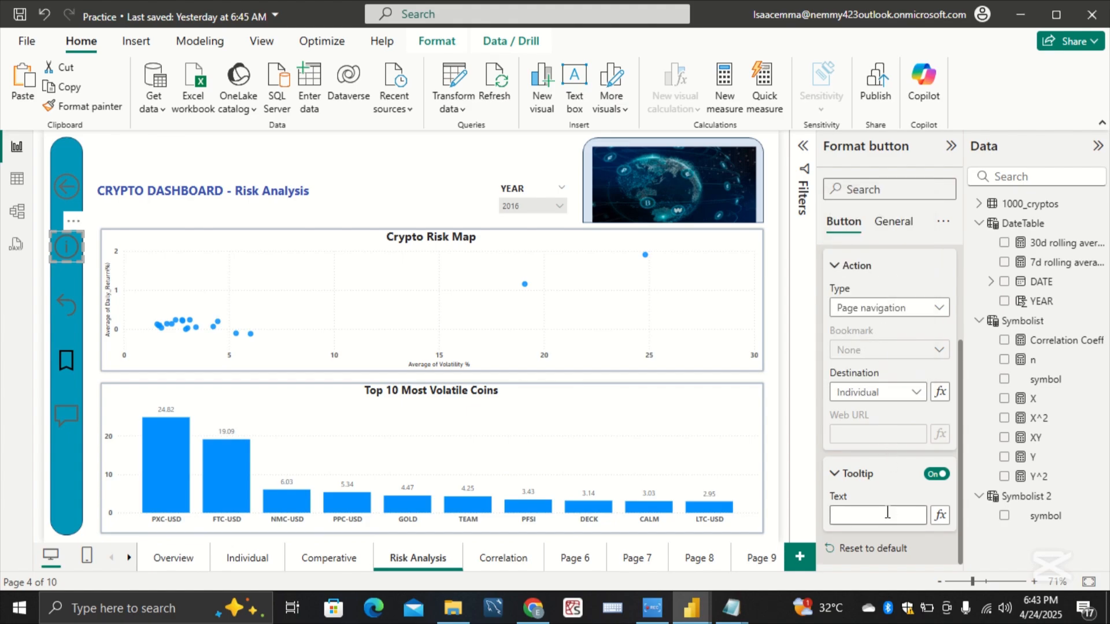
pyautogui.write('Individual')
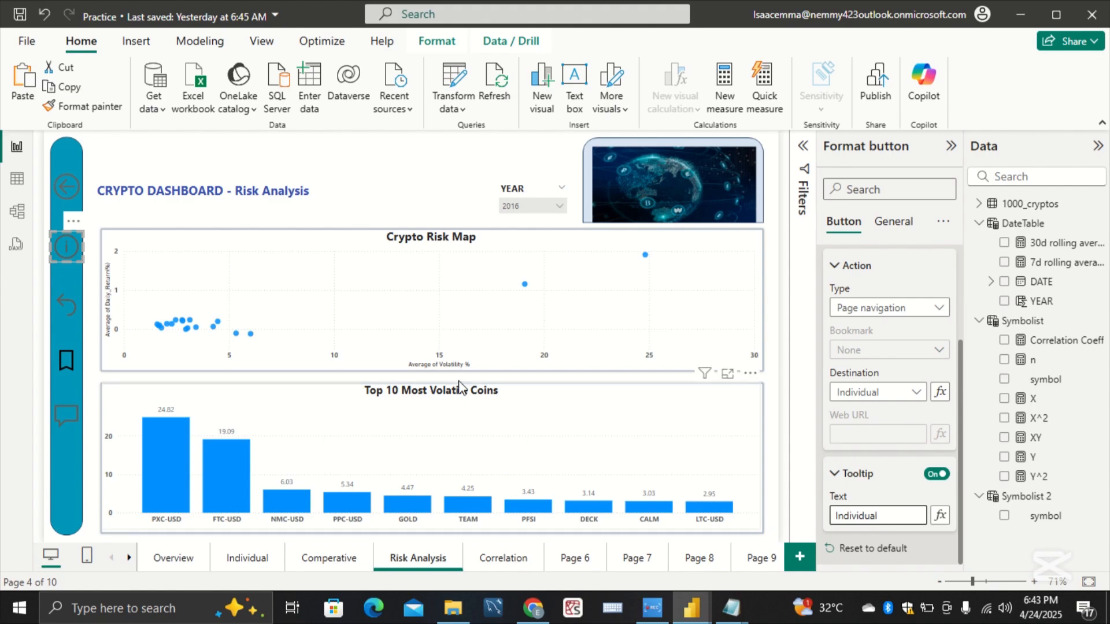
# Step: Enable the curved-arrow reset button's action on the Risk Analysis page as Page navigation with Comperative as the destination
pyautogui.click(74, 298)
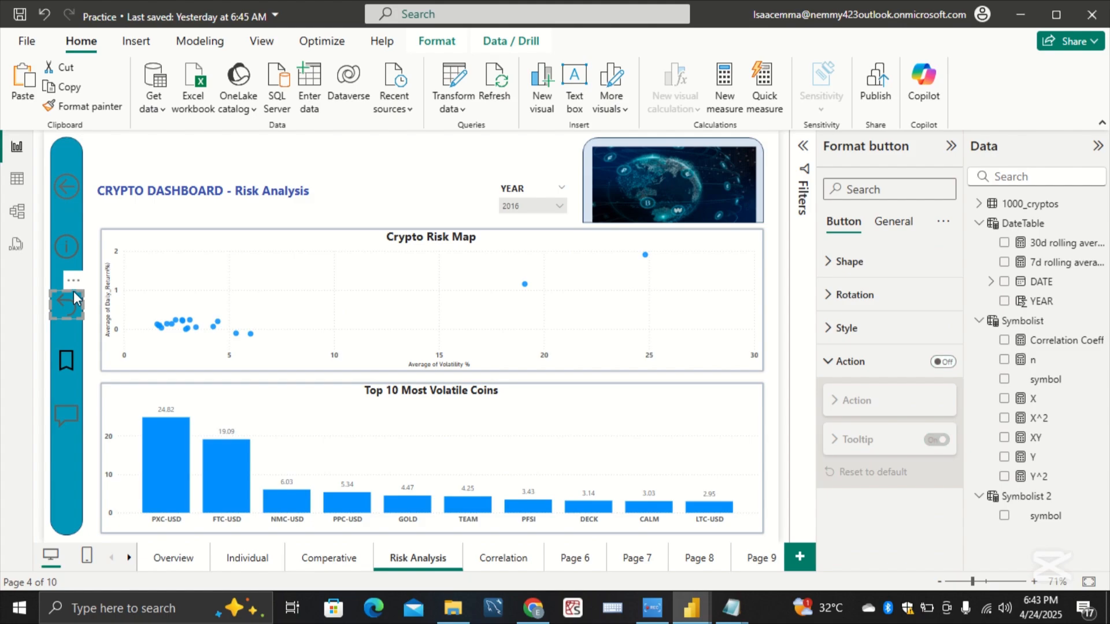
pyautogui.click(944, 362)
pyautogui.click(906, 444)
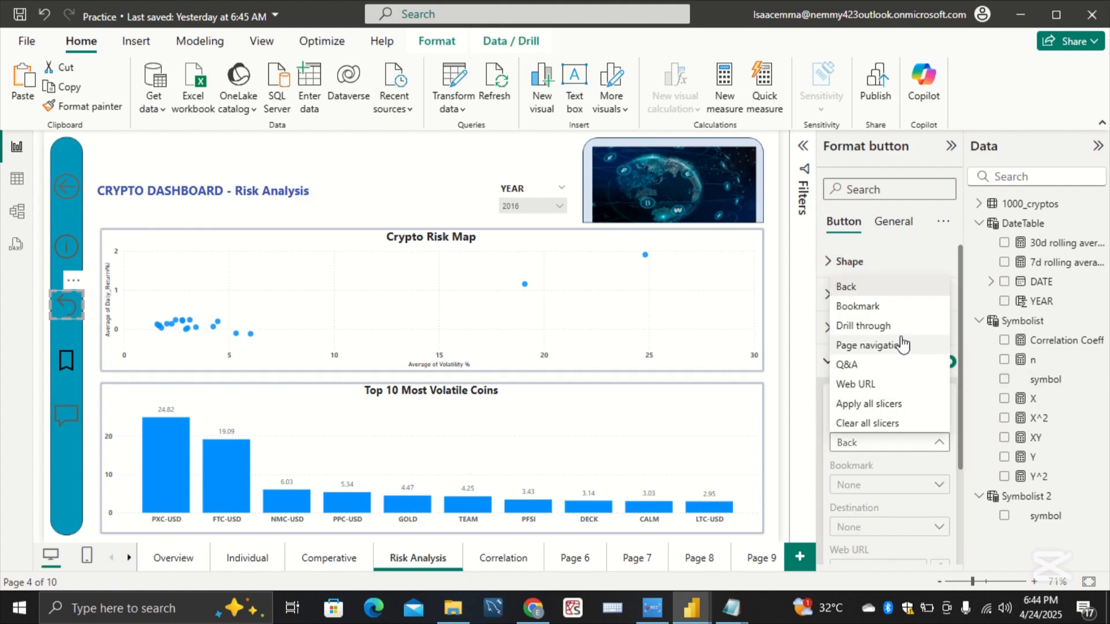
pyautogui.click(851, 345)
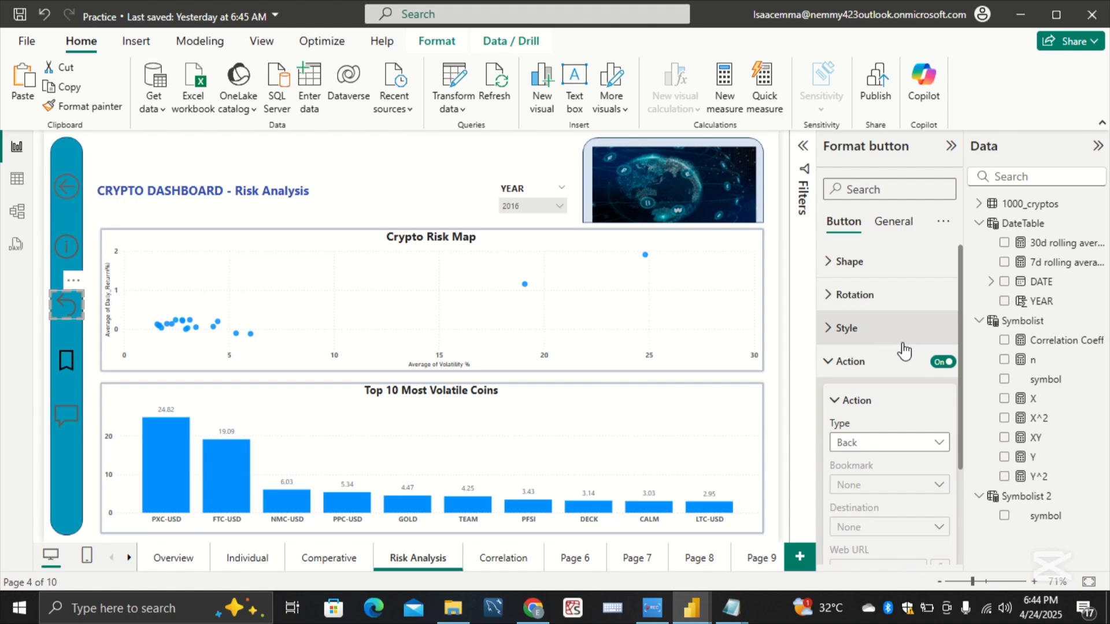
pyautogui.click(914, 527)
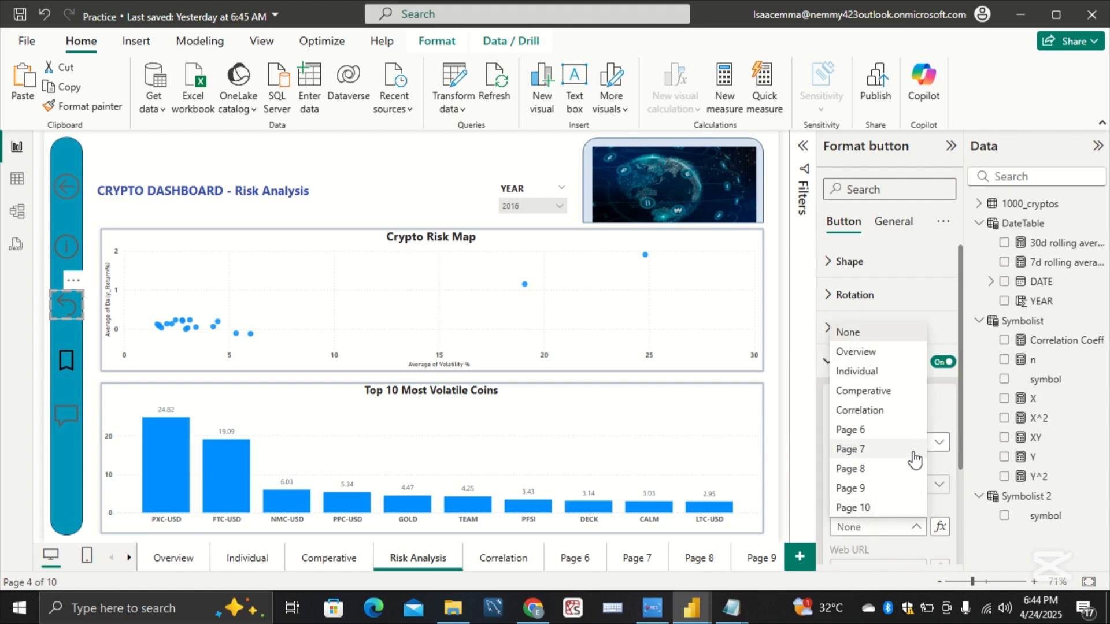
pyautogui.click(902, 393)
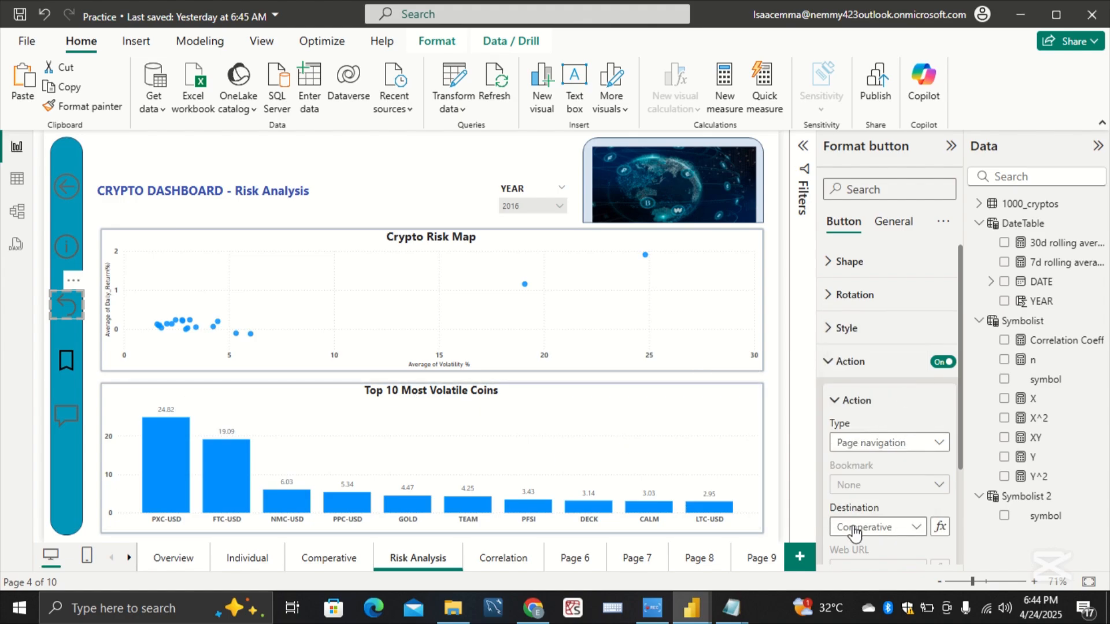
# Step: Set the curved-arrow reset button's action tooltip text on the Risk Analysis page to Comperative
pyautogui.scroll(-3, 873, 526)
pyautogui.click(882, 522)
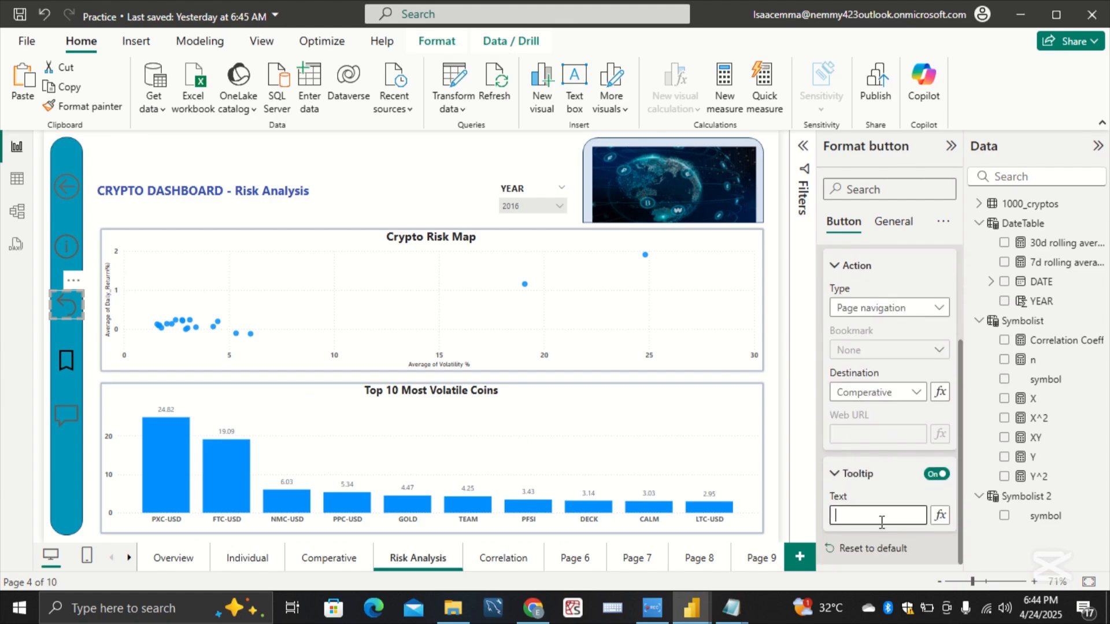
pyautogui.write('Comperative')
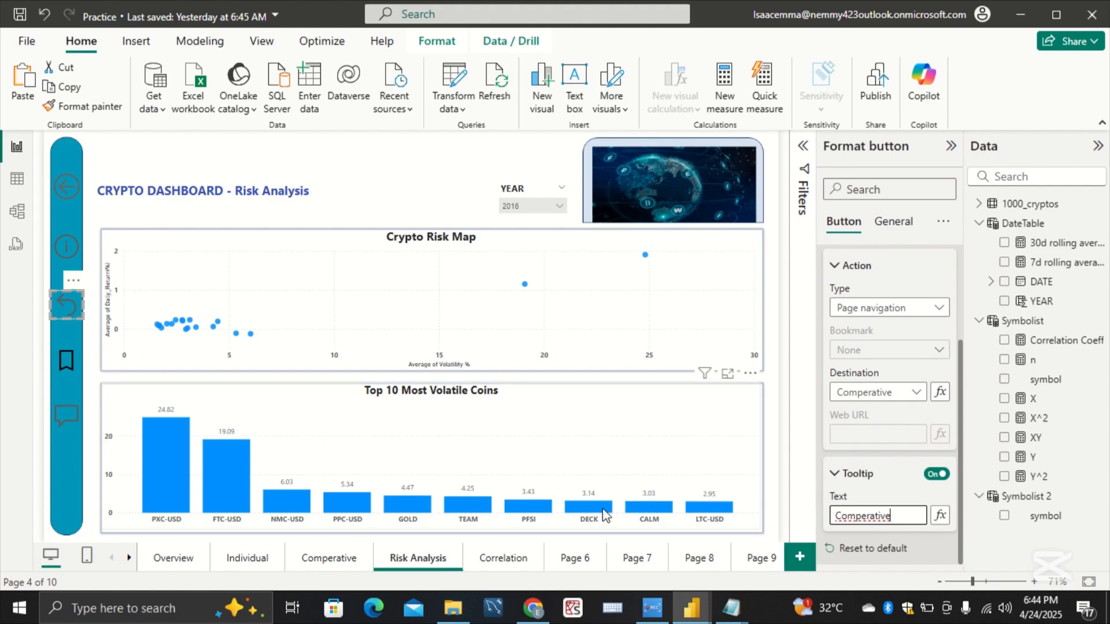
# Step: Enable the Q&A speech-bubble button's action on the Risk Analysis page as Page navigation with Correlation as the destination
pyautogui.click(69, 421)
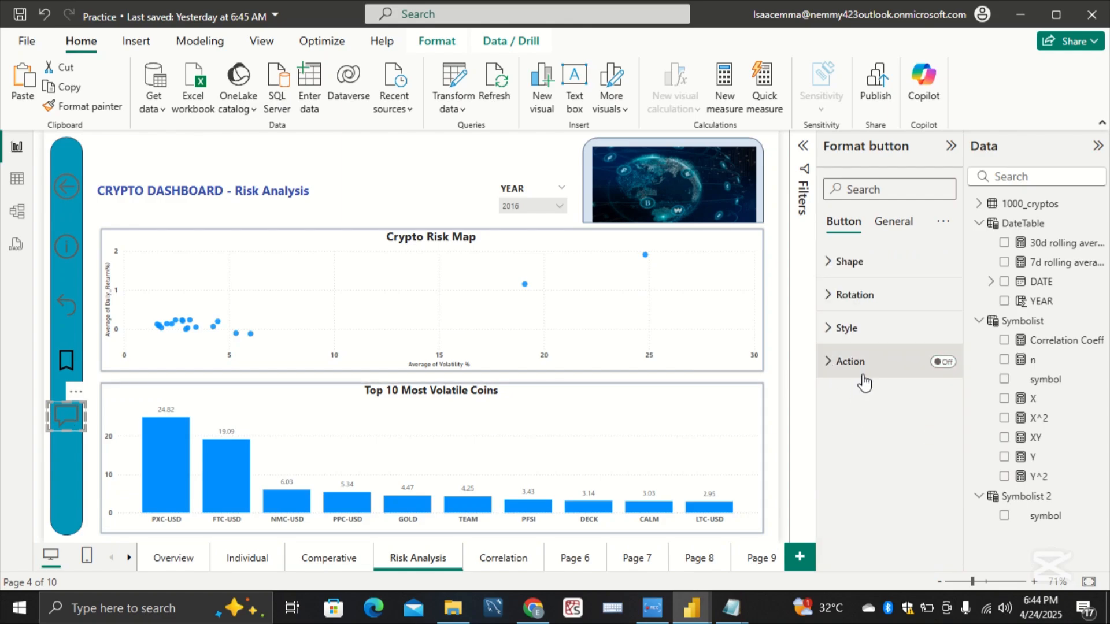
pyautogui.click(925, 361)
pyautogui.click(947, 364)
pyautogui.click(932, 399)
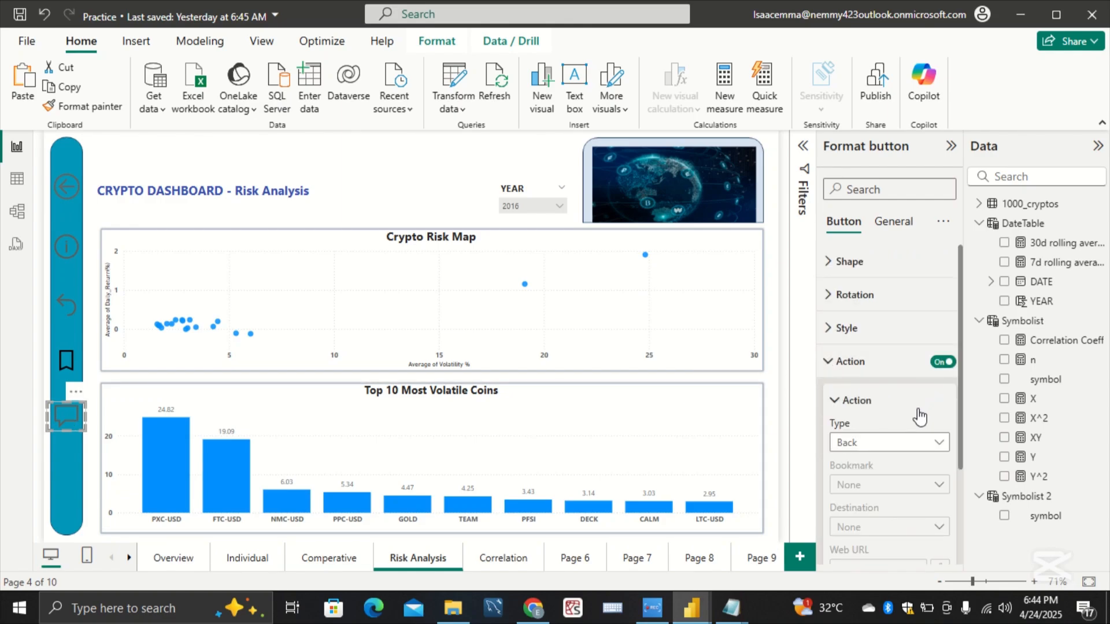
pyautogui.click(920, 443)
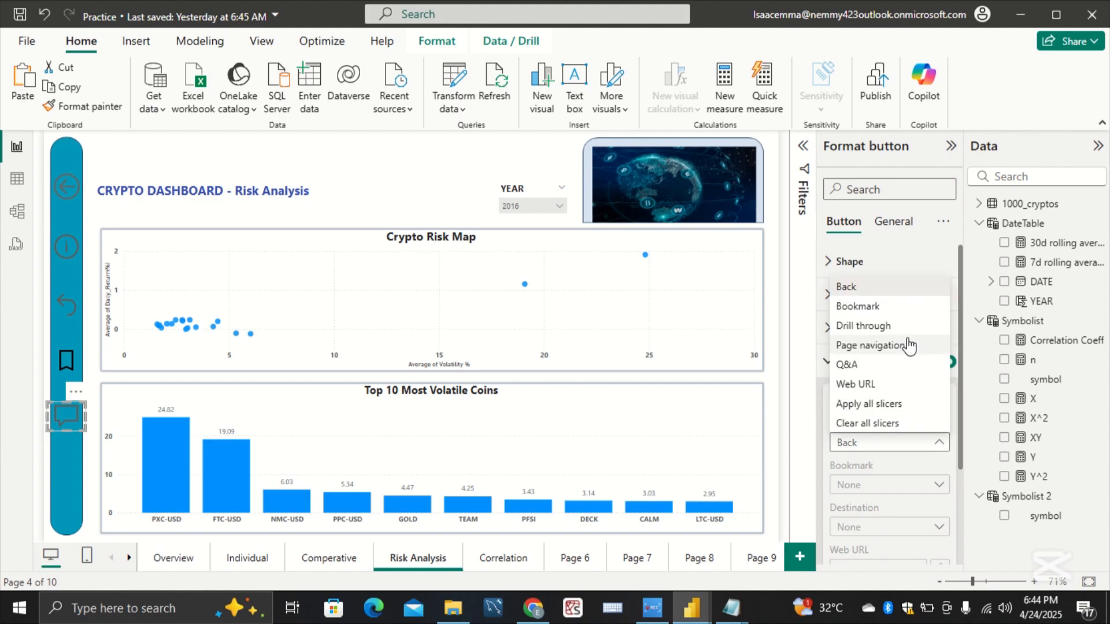
pyautogui.click(870, 345)
pyautogui.click(884, 527)
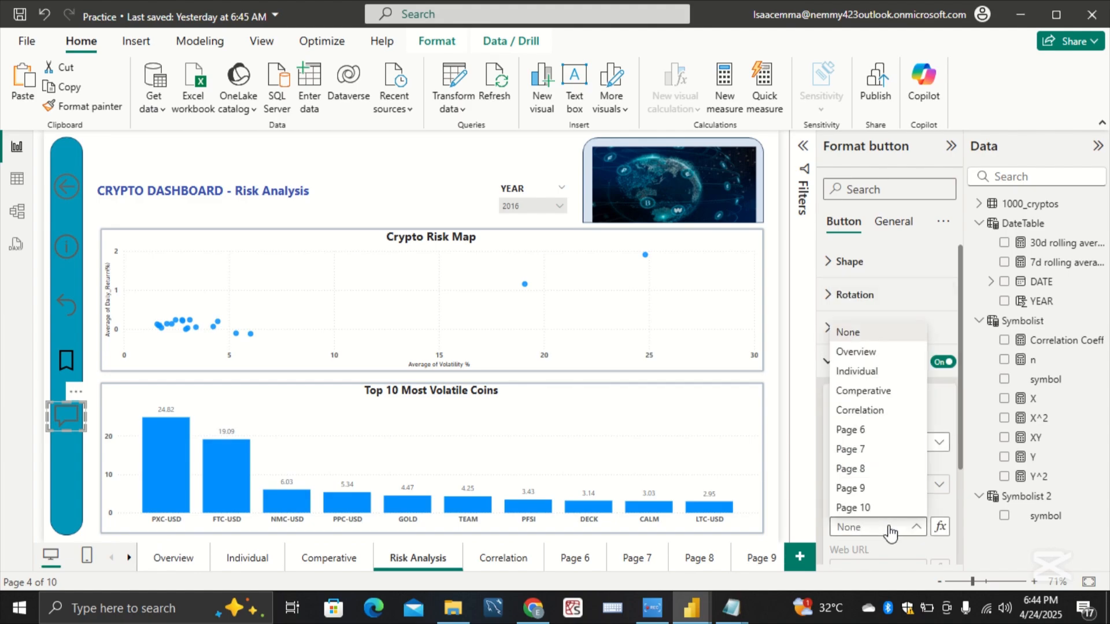
pyautogui.click(898, 412)
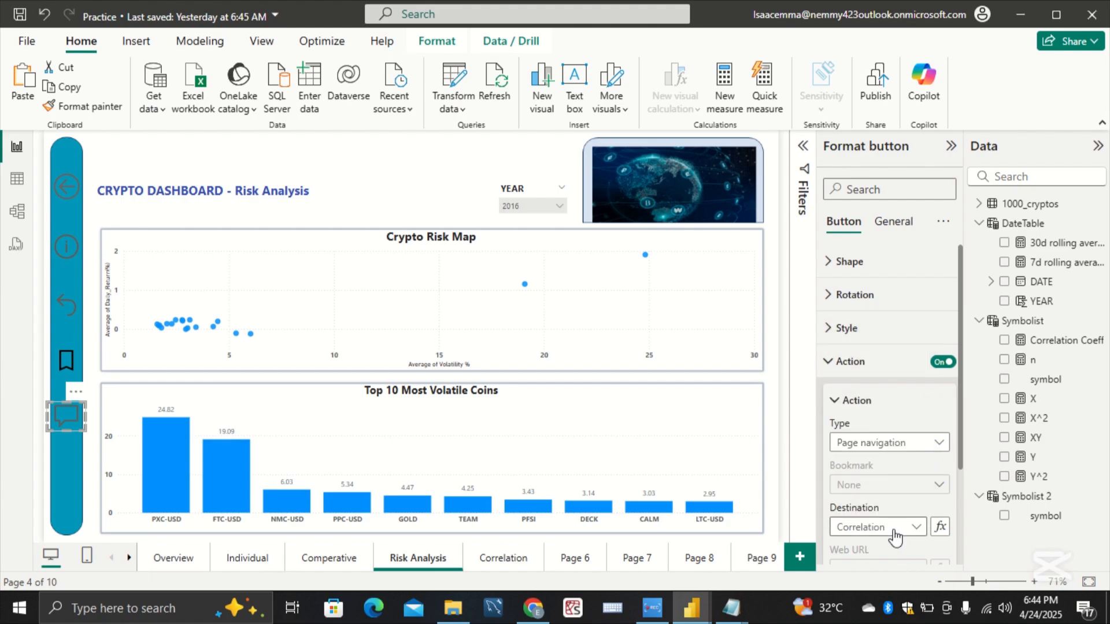
# Step: Set the speech-bubble button's action tooltip text on the Risk Analysis page to Correlation
pyautogui.scroll(-3, 893, 529)
pyautogui.click(909, 513)
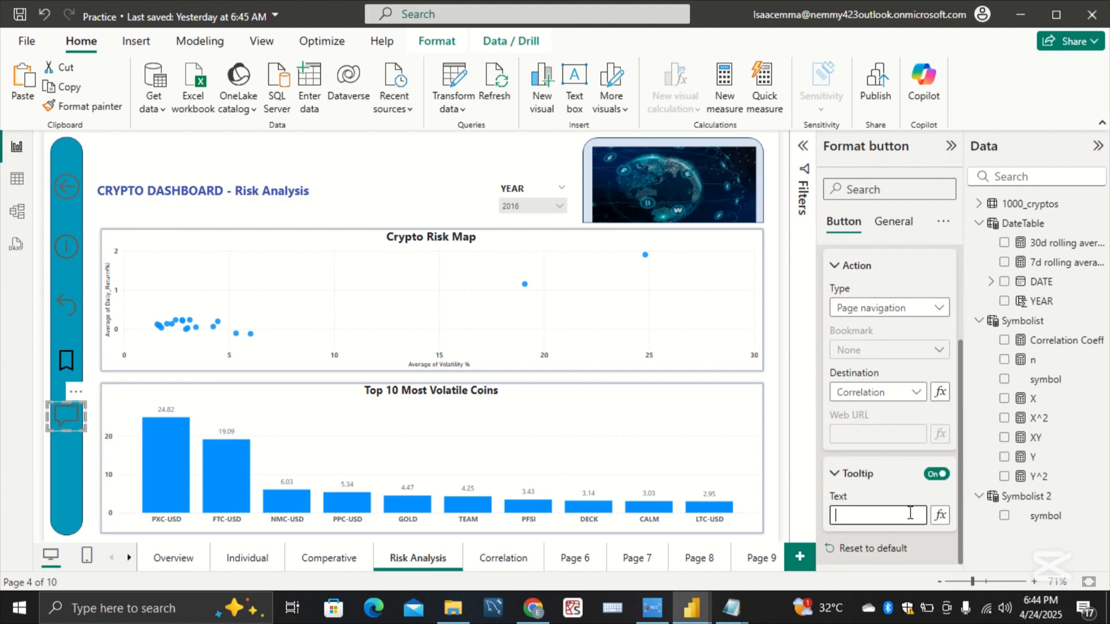
pyautogui.write('Correlation')
# Step: Enable the back-arrow button's action on the Correlation page as Page navigation with Overview as the destination
pyautogui.click(508, 560)
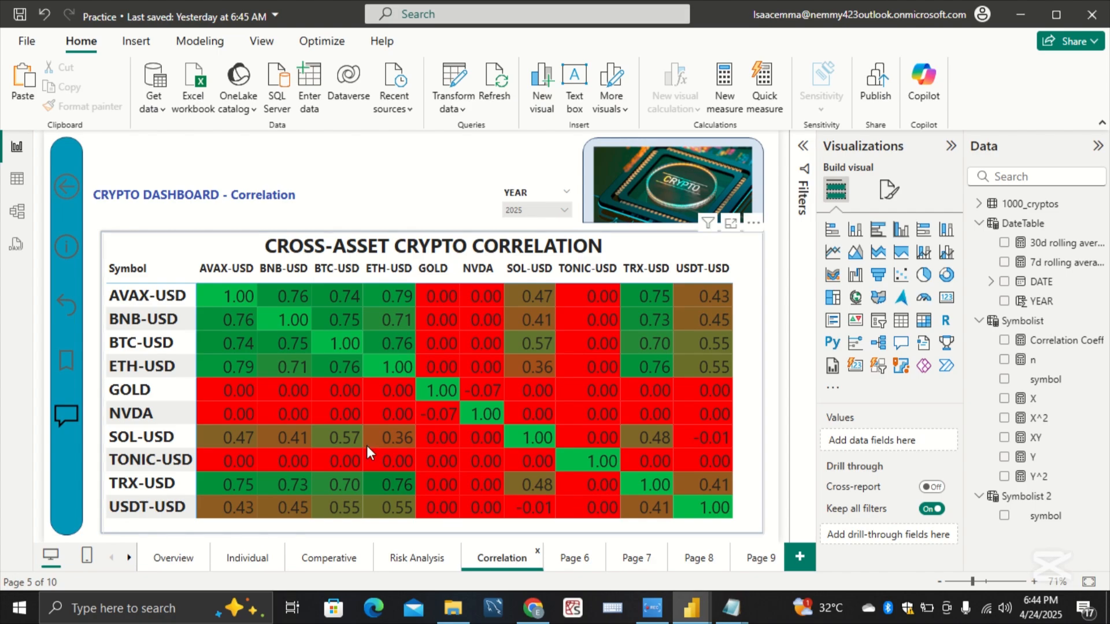
pyautogui.click(64, 188)
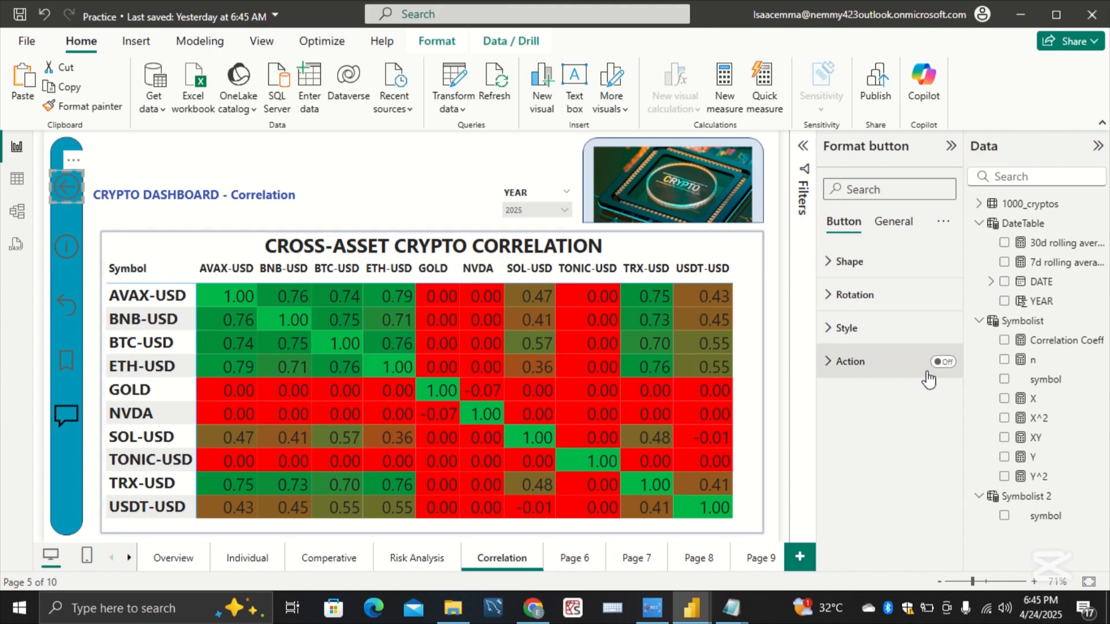
pyautogui.click(942, 362)
pyautogui.click(839, 364)
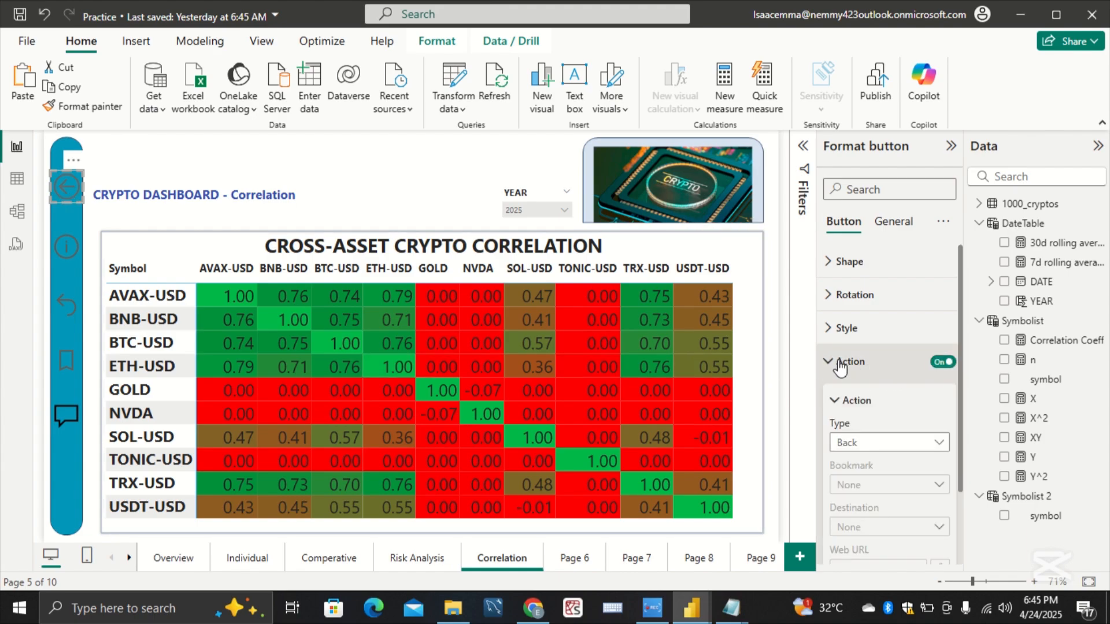
pyautogui.click(895, 440)
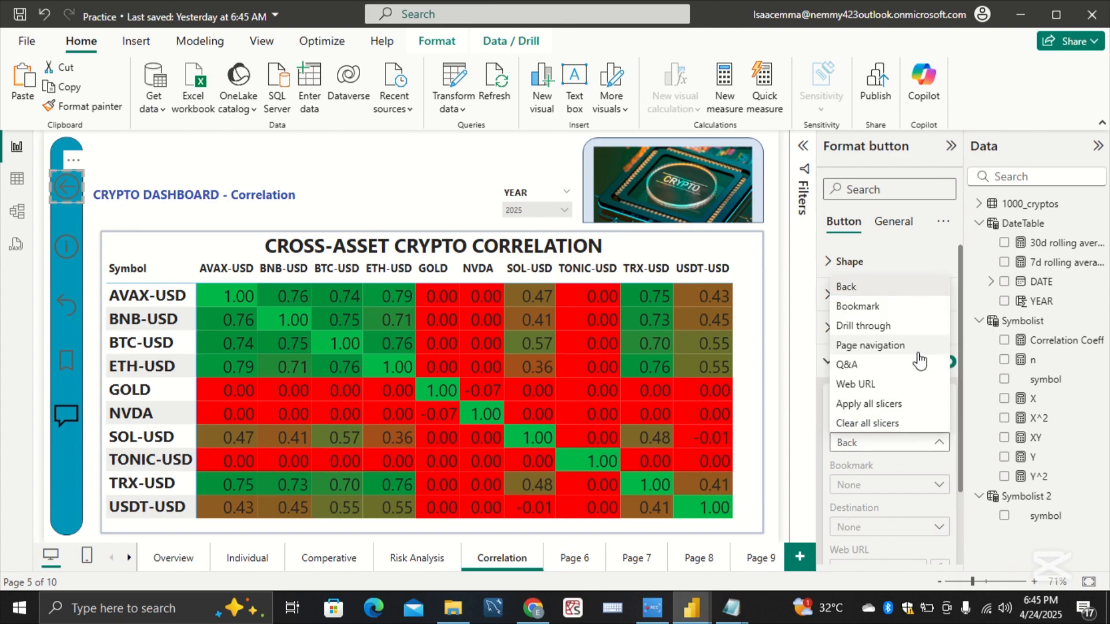
pyautogui.click(870, 346)
pyautogui.scroll(-2, 902, 421)
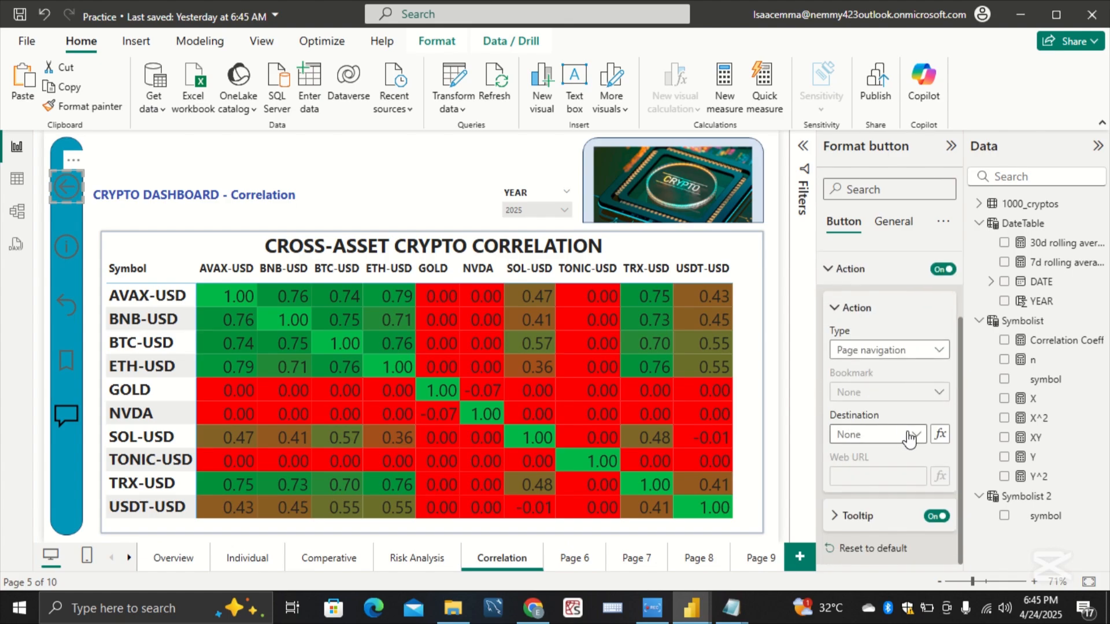
pyautogui.click(905, 436)
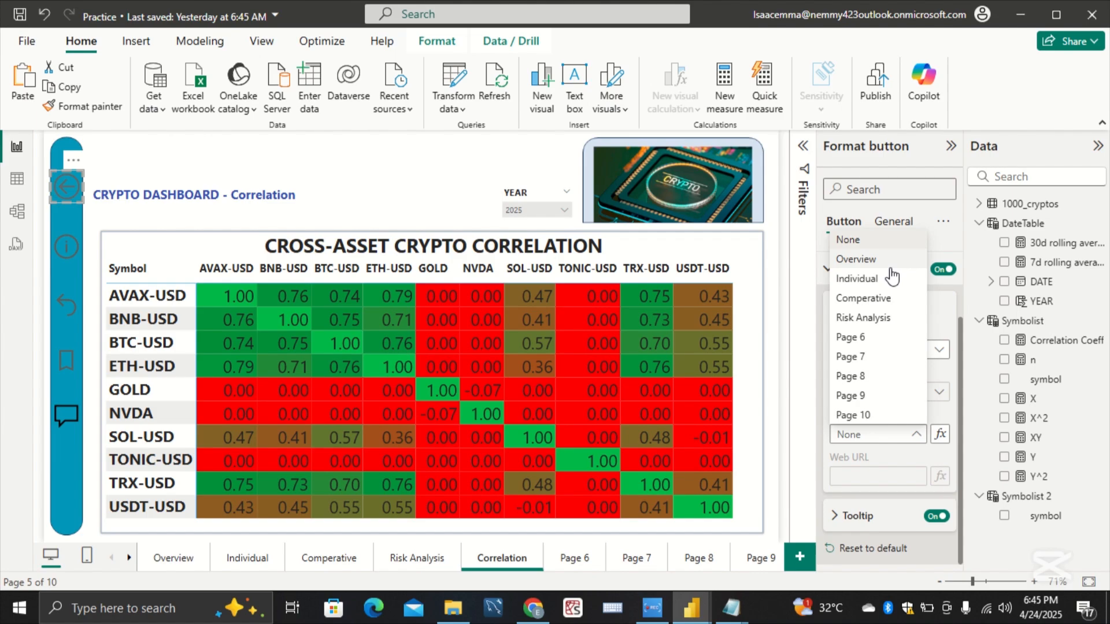
pyautogui.click(861, 259)
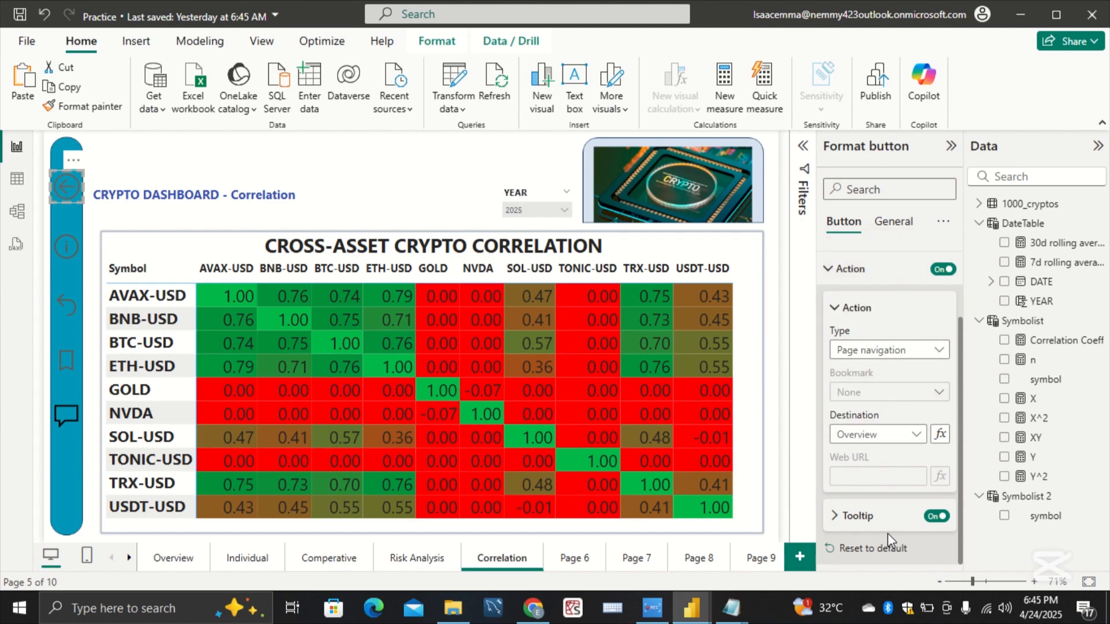
# Step: Set the back-arrow button's action tooltip text on the Correlation page to Overview
pyautogui.click(848, 519)
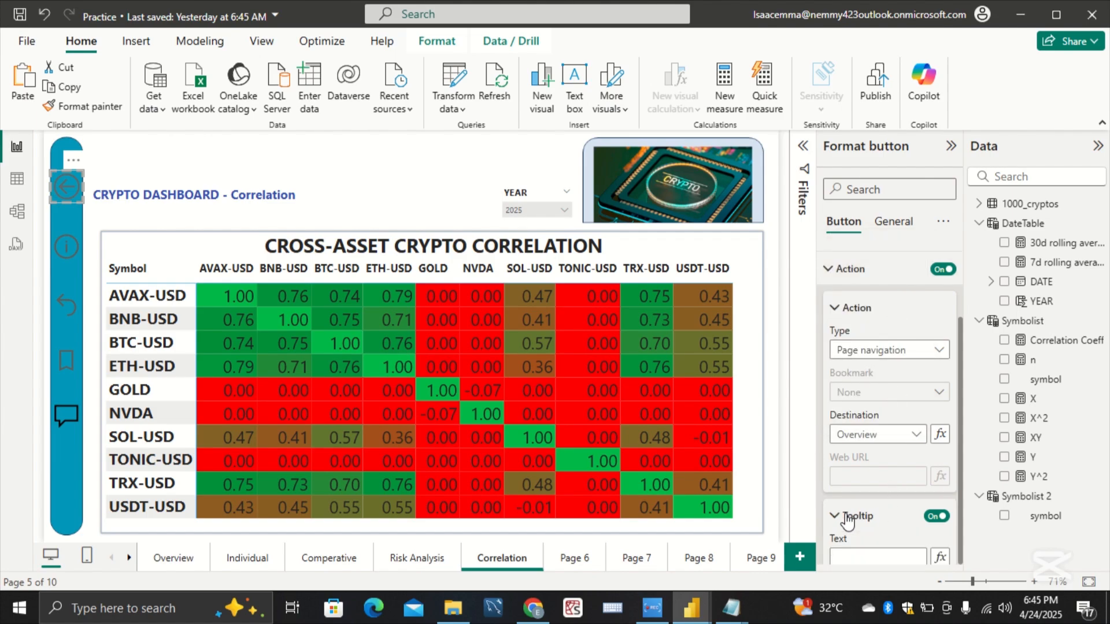
pyautogui.scroll(-1, 848, 519)
pyautogui.click(848, 516)
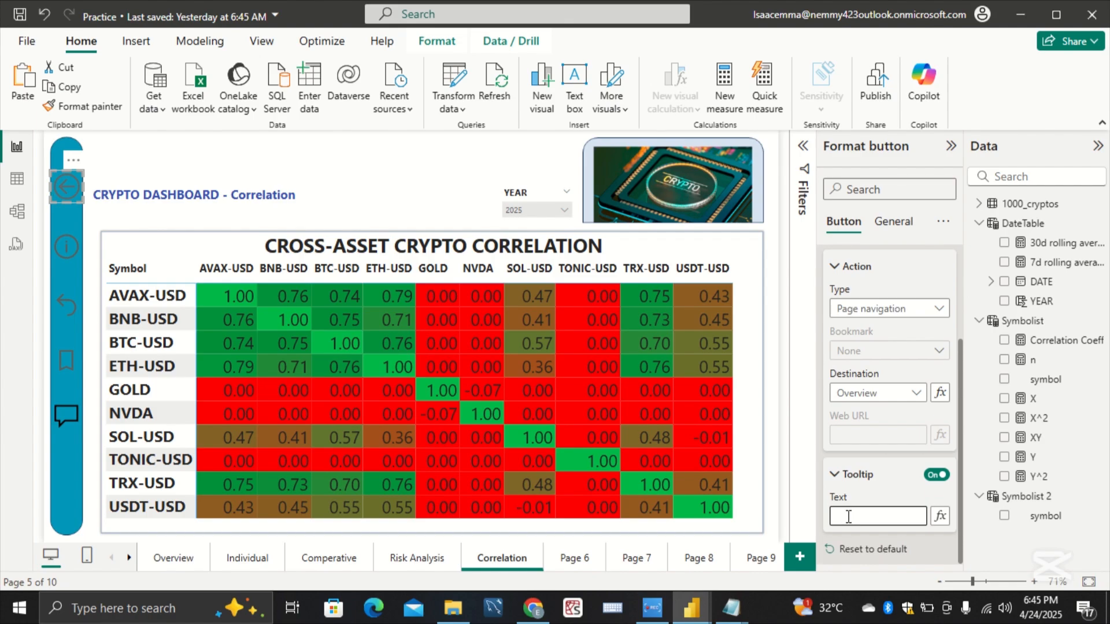
pyautogui.write('Overview')
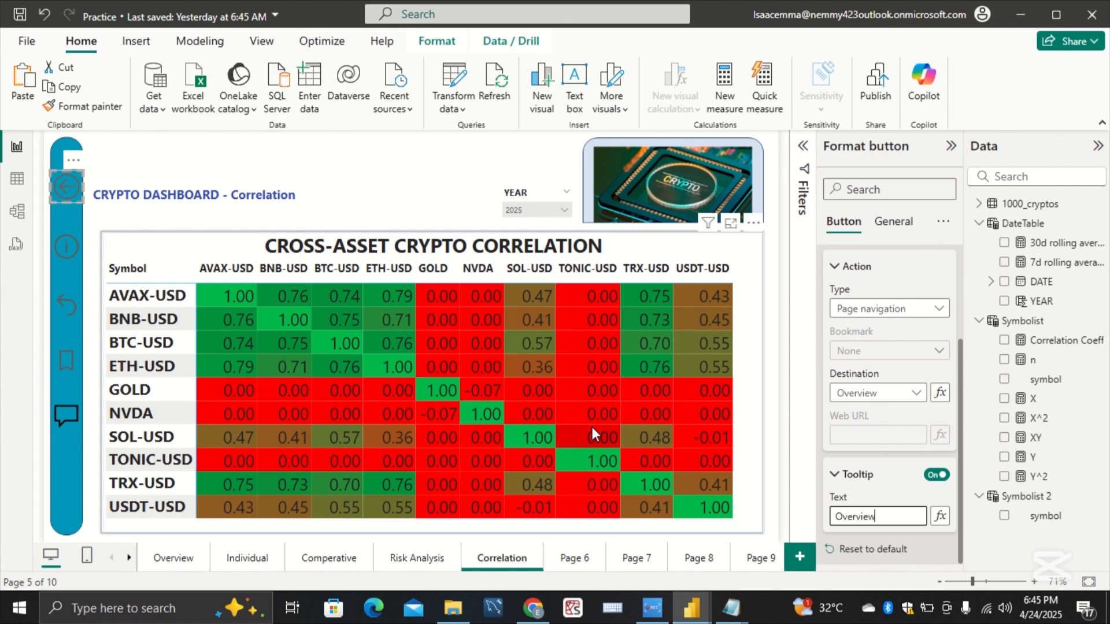
# Step: Enable the information button's action on the Correlation page as Page navigation with Individual as the destination
pyautogui.click(75, 246)
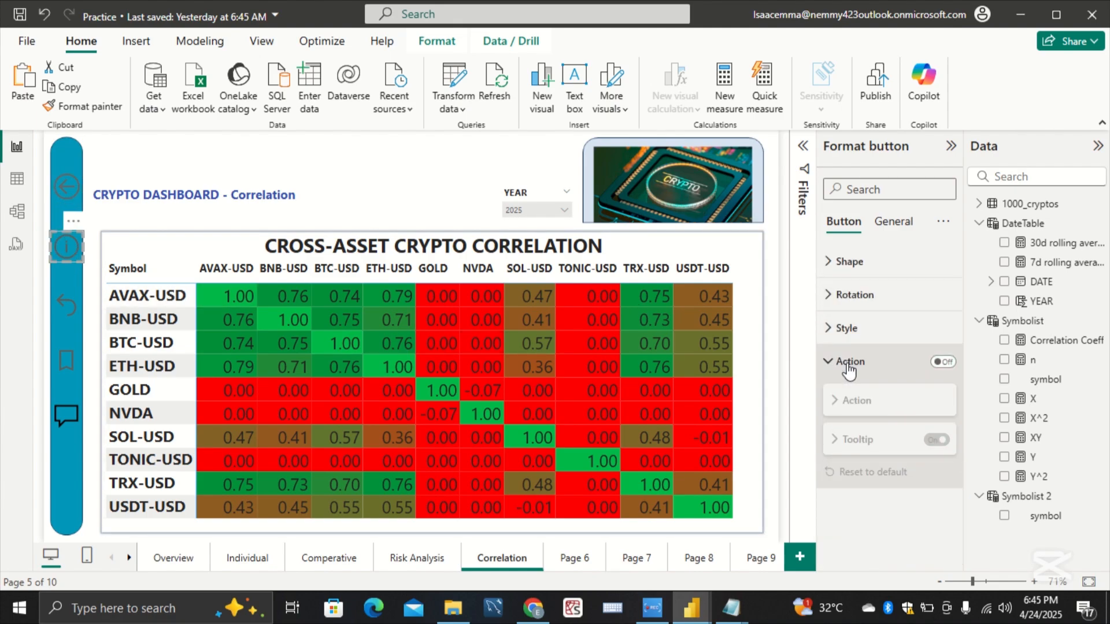
pyautogui.click(942, 362)
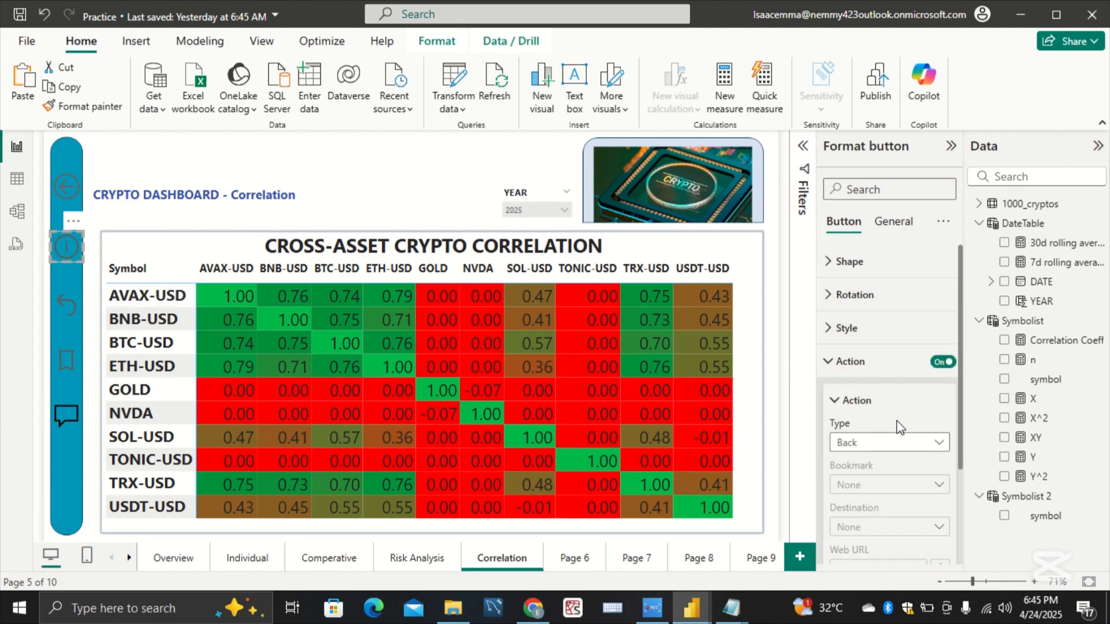
pyautogui.click(902, 443)
pyautogui.click(910, 461)
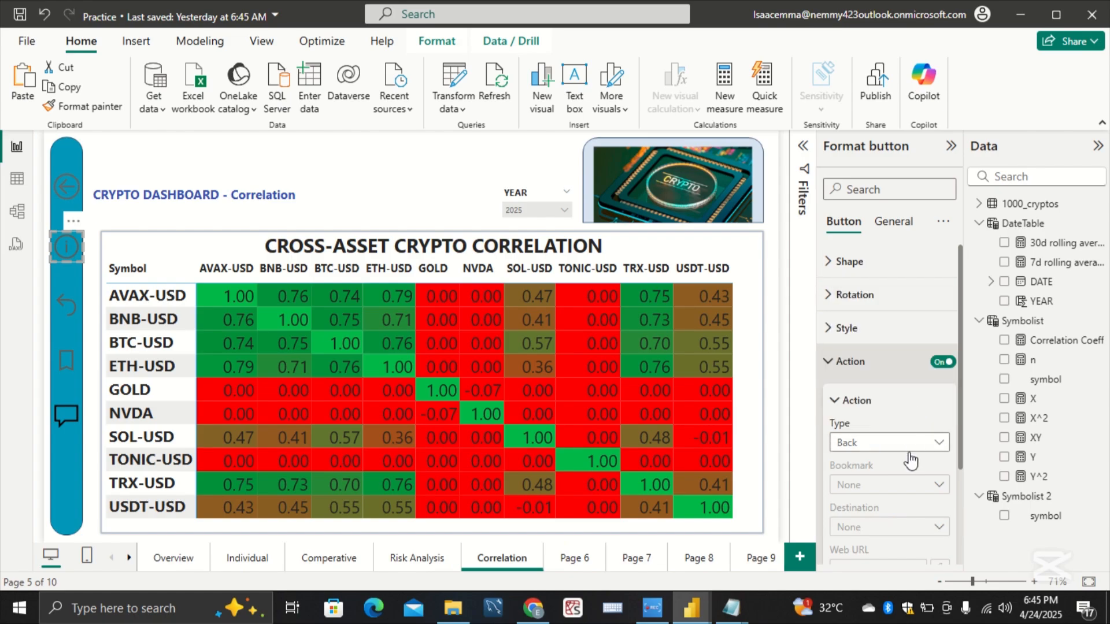
pyautogui.click(906, 526)
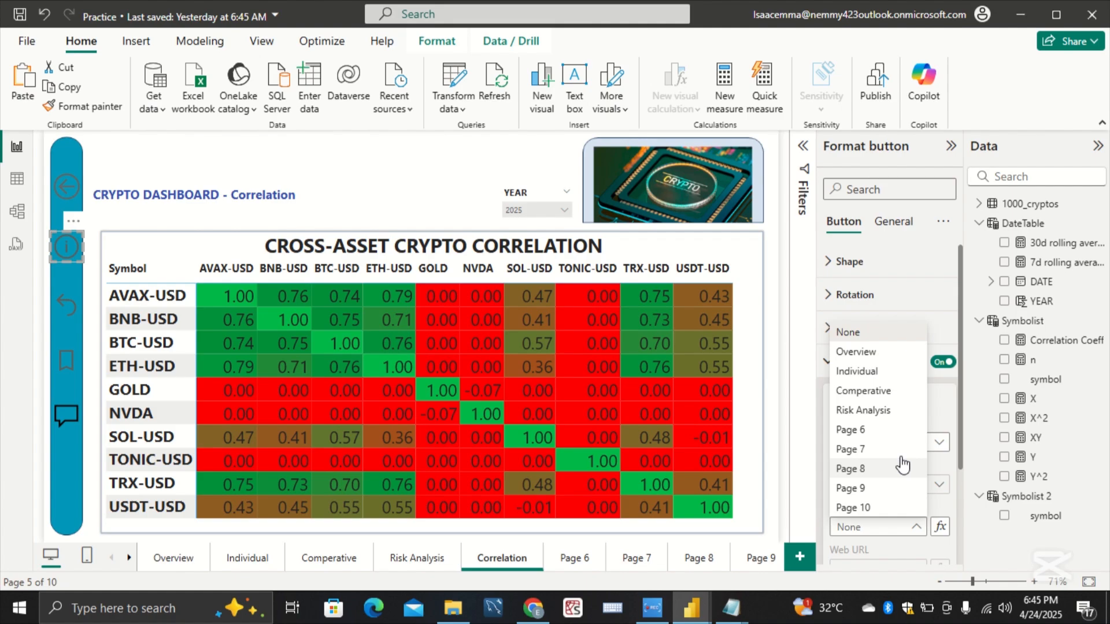
pyautogui.click(893, 373)
# Step: Set the information button's action tooltip text on the Correlation page to Individual
pyautogui.scroll(-2, 909, 446)
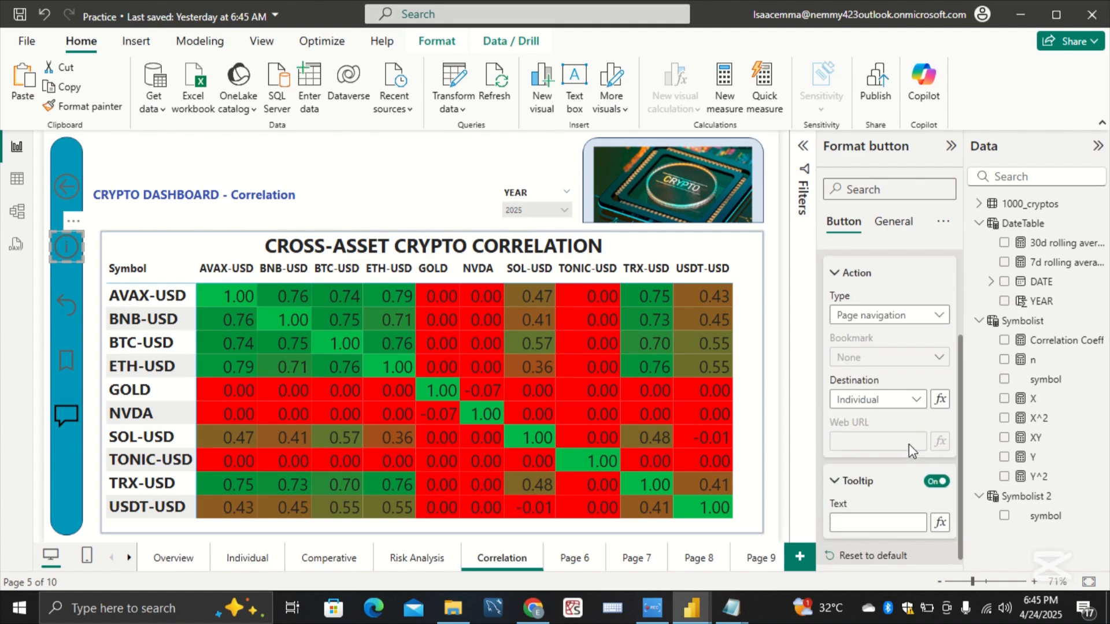
pyautogui.scroll(-1, 908, 448)
pyautogui.click(887, 516)
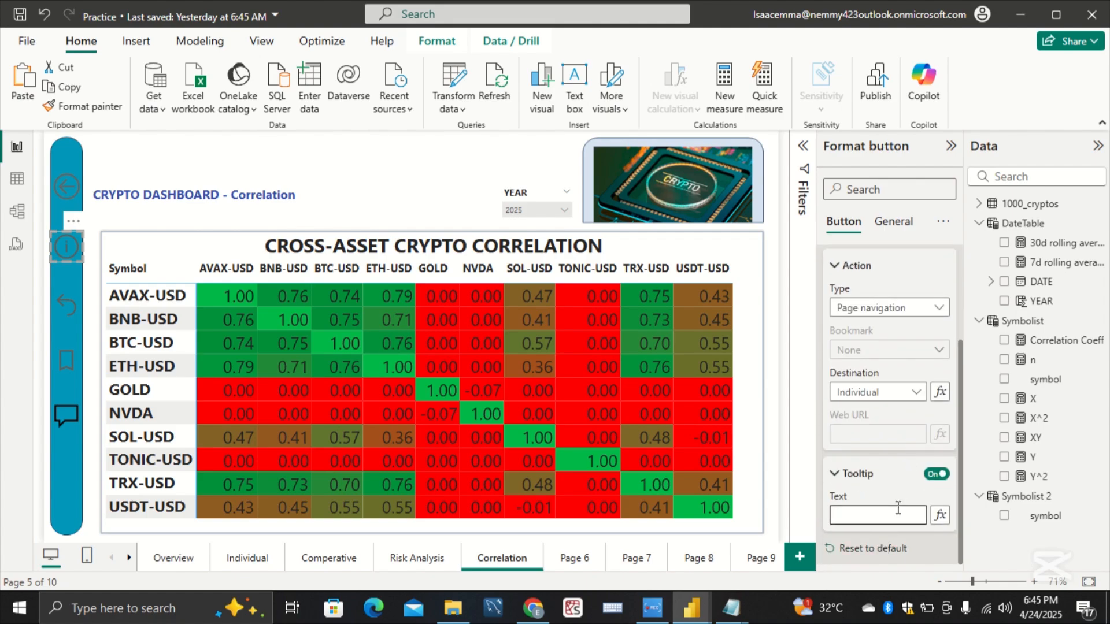
pyautogui.write('Individual')
# Step: Enable the curved-arrow reset button's action on the Correlation page as Page navigation with Comperative as the destination
pyautogui.click(74, 306)
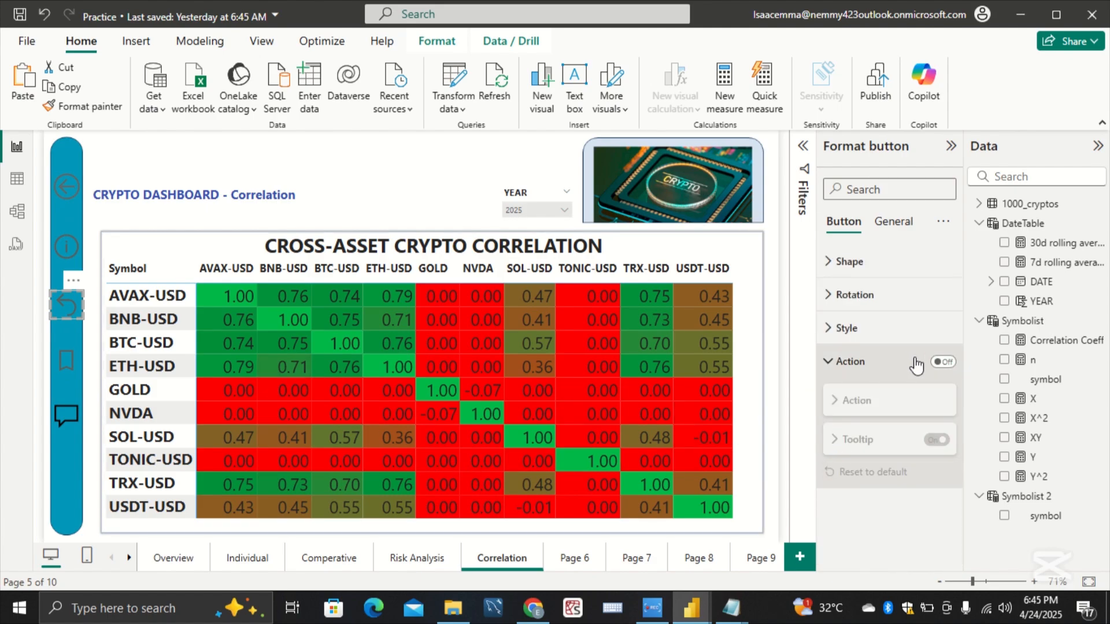
pyautogui.click(945, 363)
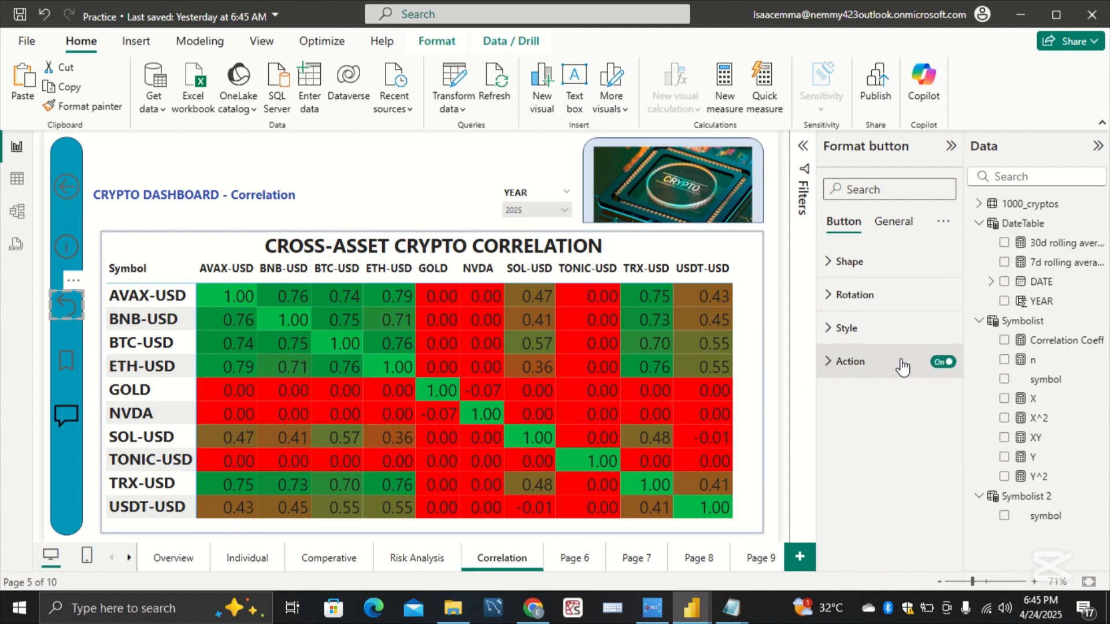
pyautogui.click(918, 447)
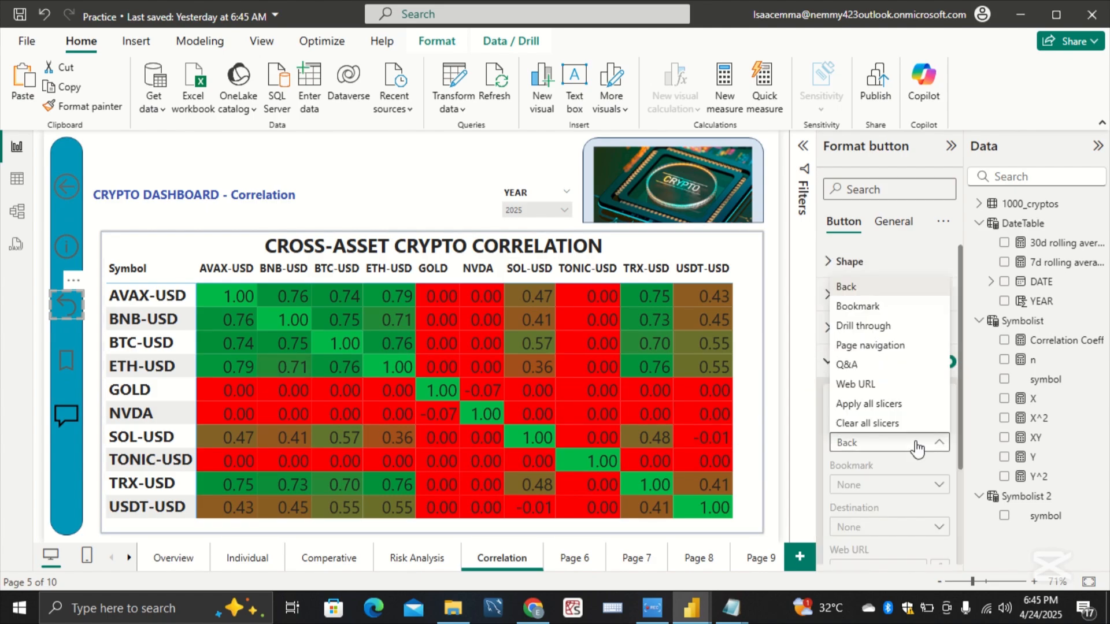
pyautogui.click(879, 345)
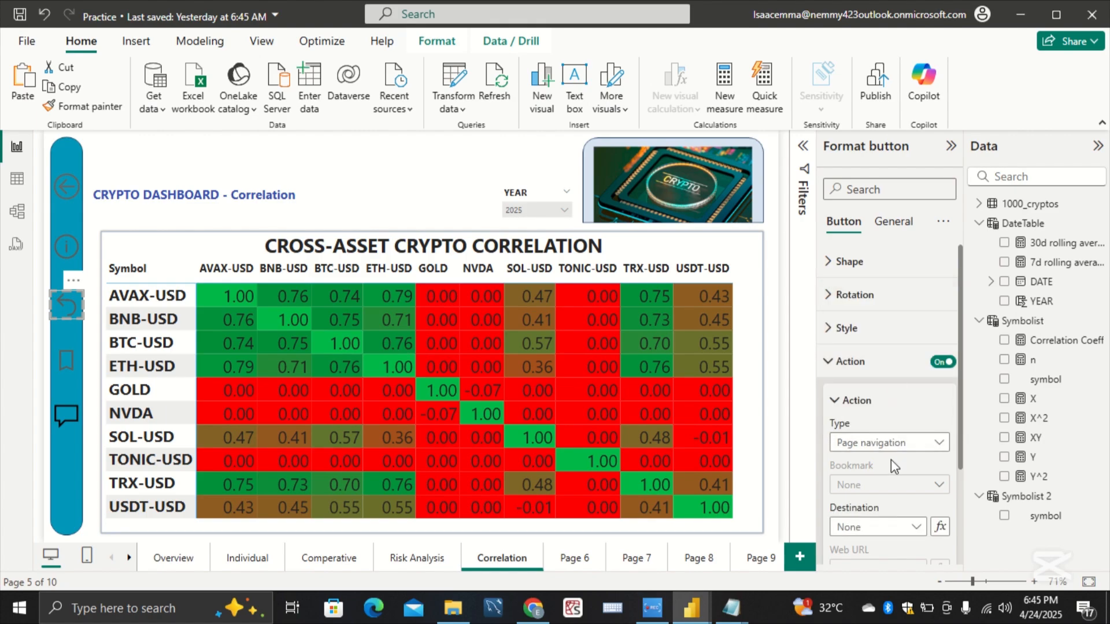
pyautogui.click(909, 526)
pyautogui.click(902, 391)
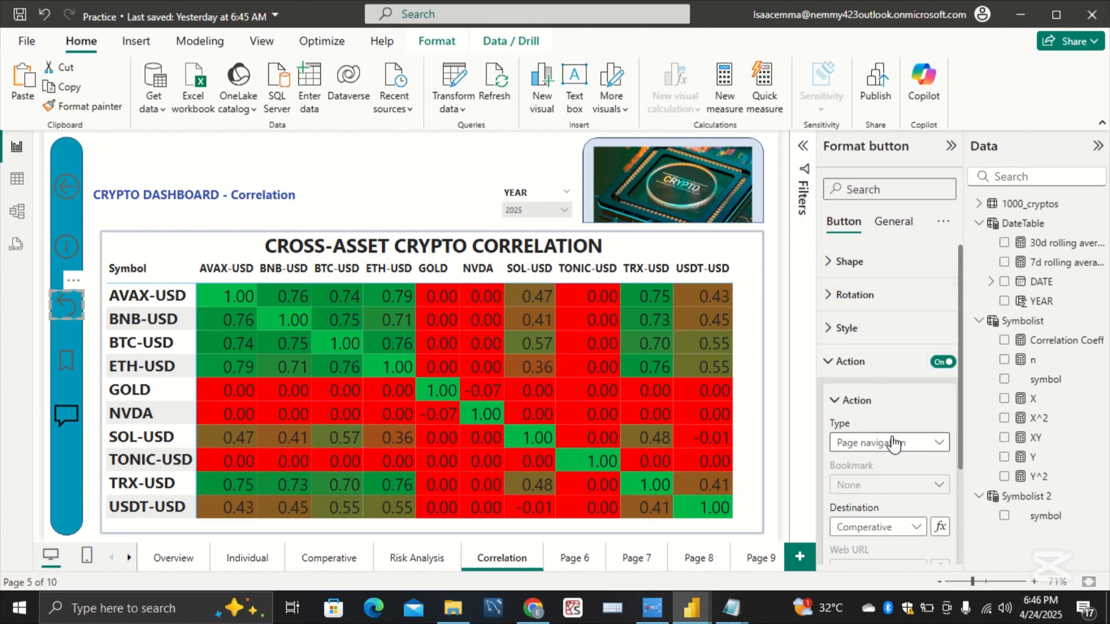
# Step: Set the curved-arrow reset button's action tooltip text on the Correlation page to Comperative
pyautogui.scroll(-3, 895, 442)
pyautogui.click(888, 512)
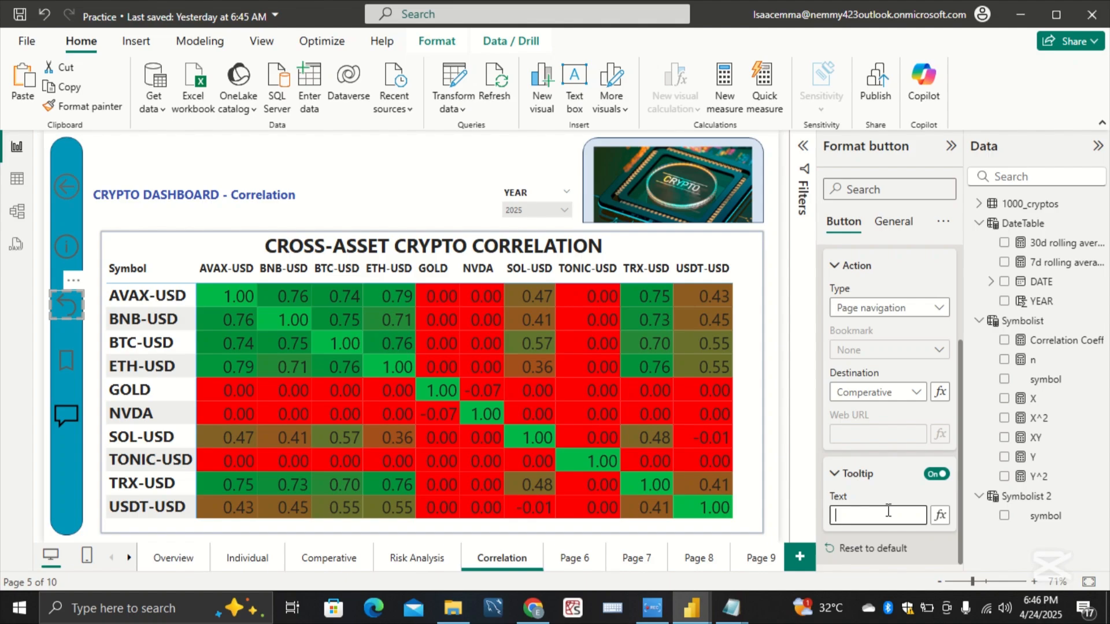
pyautogui.write('Comperative')
# Step: Enable the bookmark button's action on the Correlation page as Page navigation with Risk Analysis as the destination
pyautogui.click(70, 360)
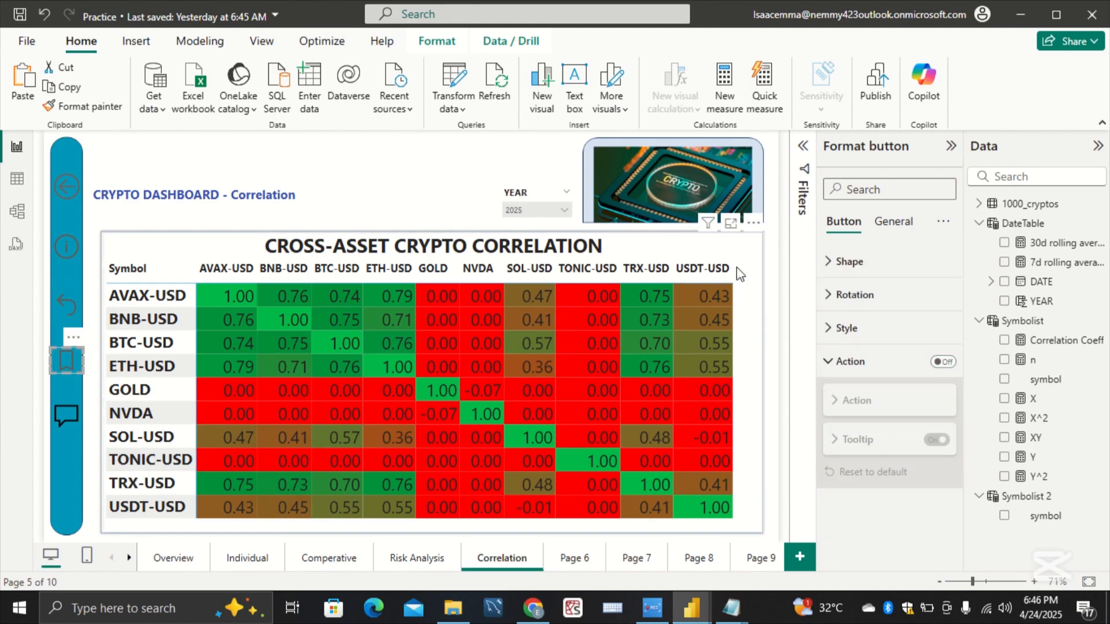
pyautogui.click(942, 362)
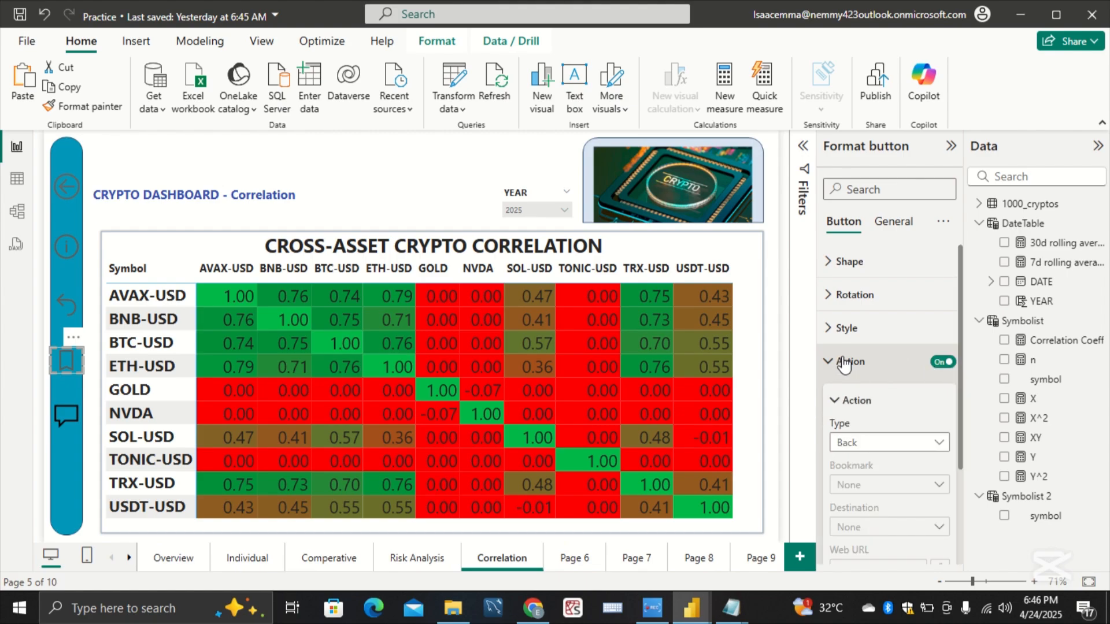
pyautogui.click(882, 442)
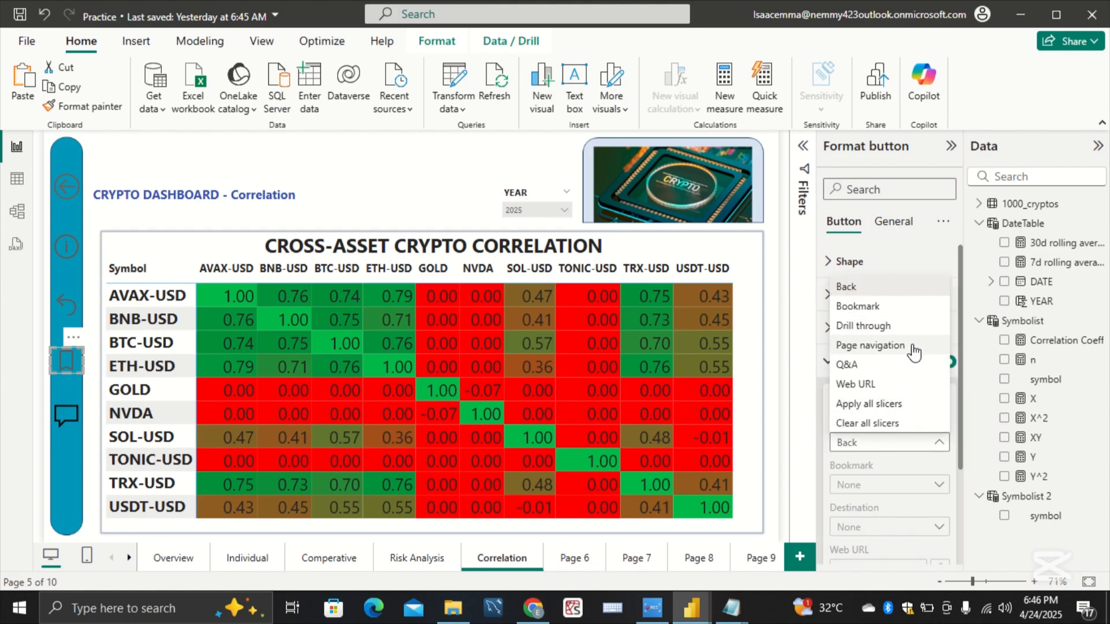
pyautogui.click(913, 347)
pyautogui.scroll(-3, 895, 453)
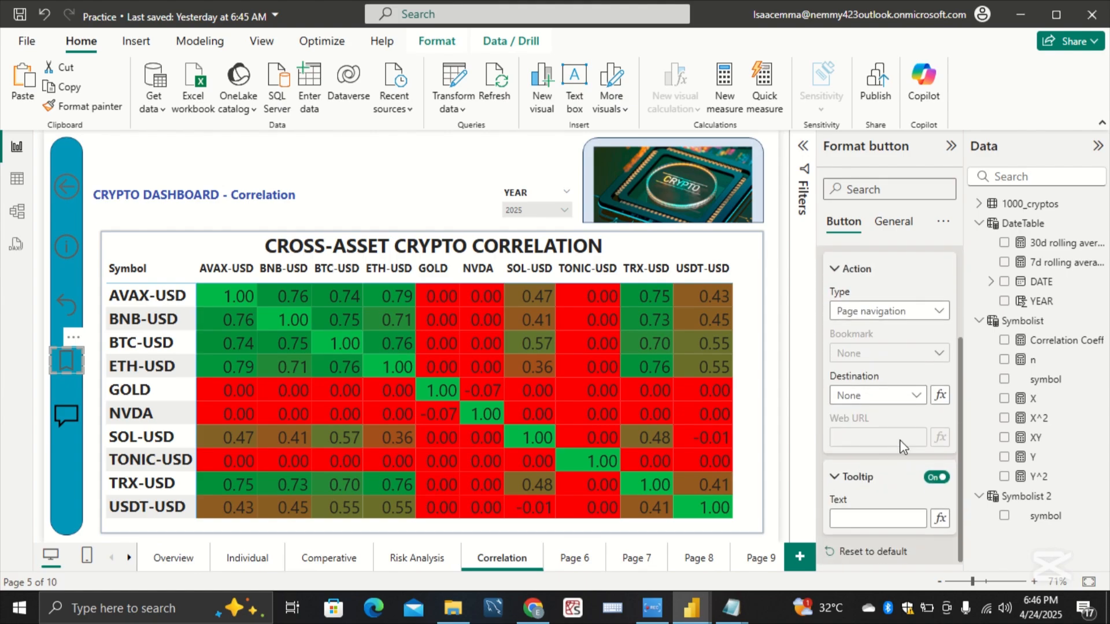
pyautogui.click(916, 396)
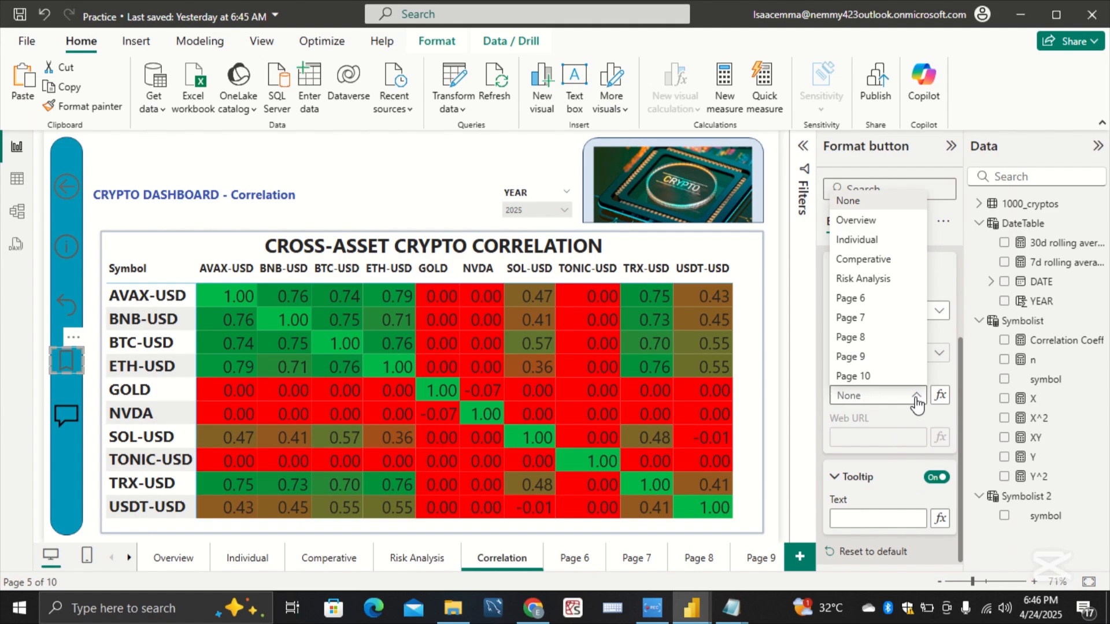
pyautogui.click(890, 280)
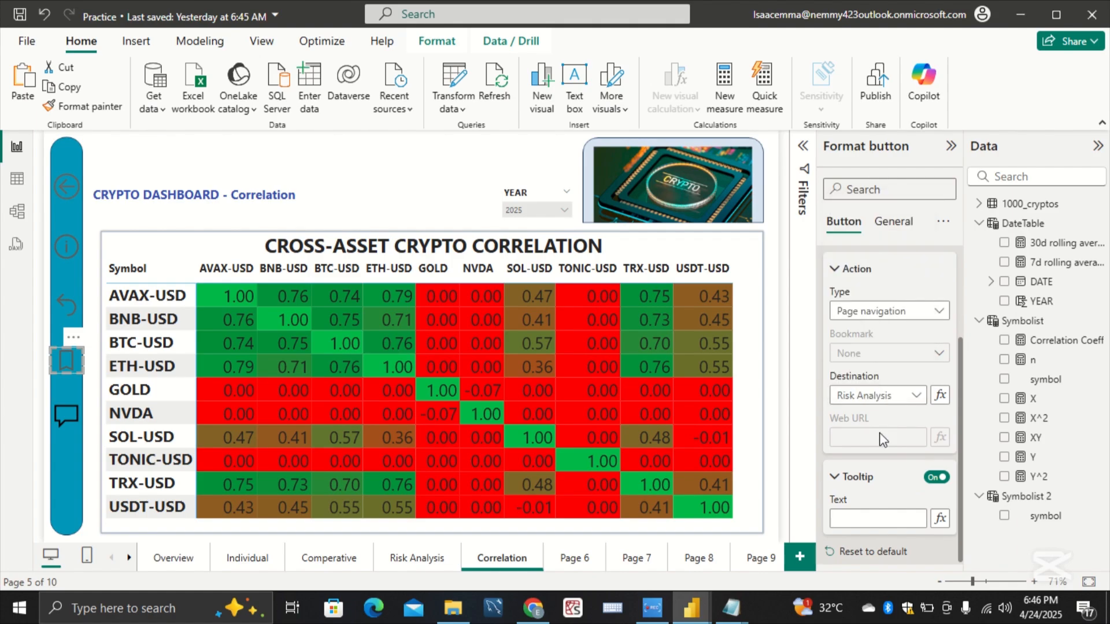
# Step: Set the bookmark button's action tooltip text on the Correlation page to Risk Analysis
pyautogui.click(892, 520)
pyautogui.write('isk Analysis')
# Step: Test the sidebar navigation from Overview through the Individual, Comperative, Risk Analysis and Correlation pages using their icon buttons
pyautogui.click(174, 559)
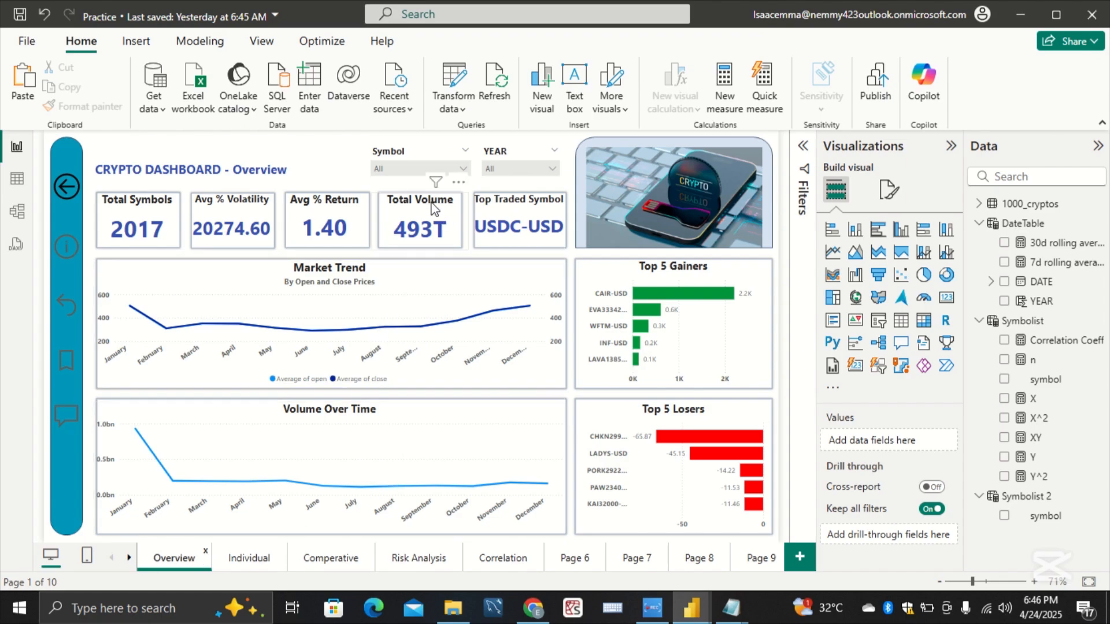
pyautogui.keyDown('ctrl'); pyautogui.click(70, 247); pyautogui.keyUp('ctrl')
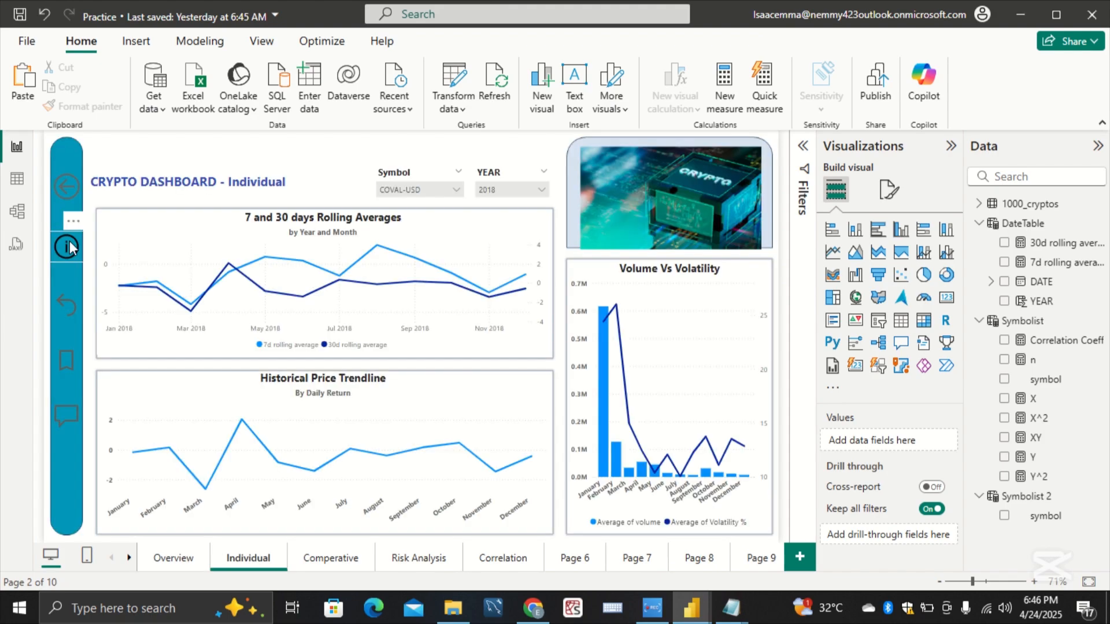
pyautogui.keyDown('ctrl'); pyautogui.click(70, 310); pyautogui.keyUp('ctrl')
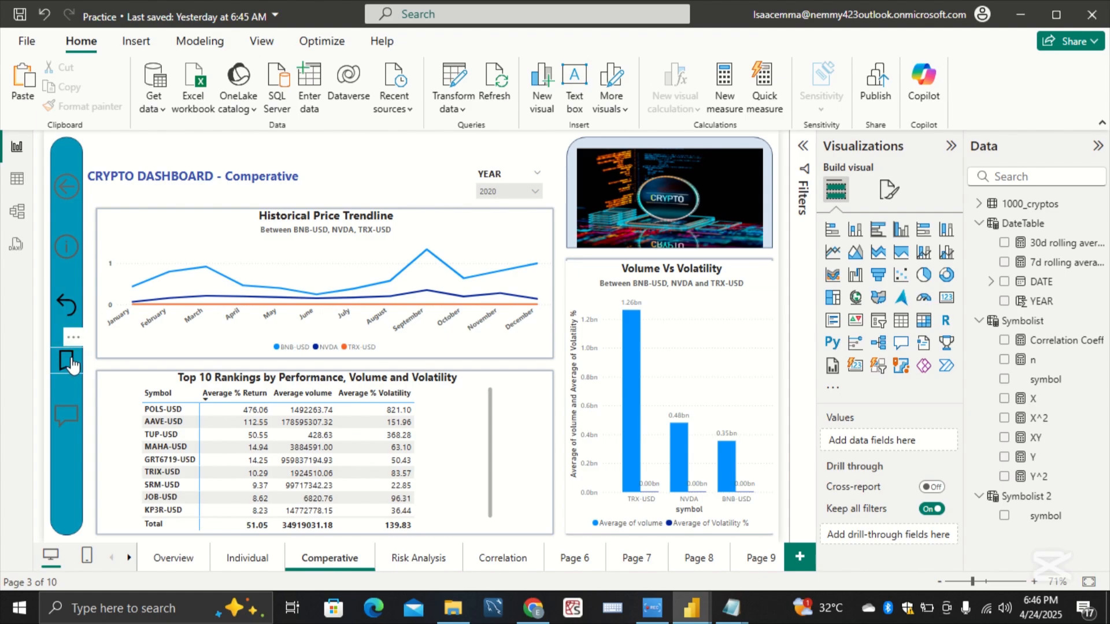
pyautogui.keyDown('ctrl'); pyautogui.click(69, 362); pyautogui.keyUp('ctrl')
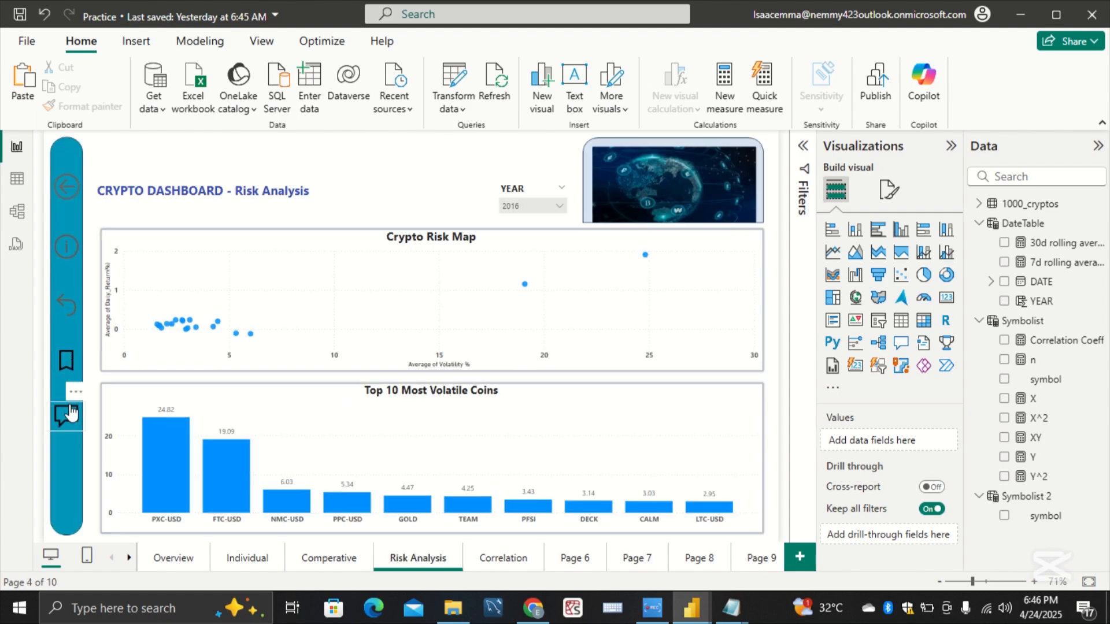
pyautogui.keyDown('ctrl'); pyautogui.click(70, 413); pyautogui.keyUp('ctrl')
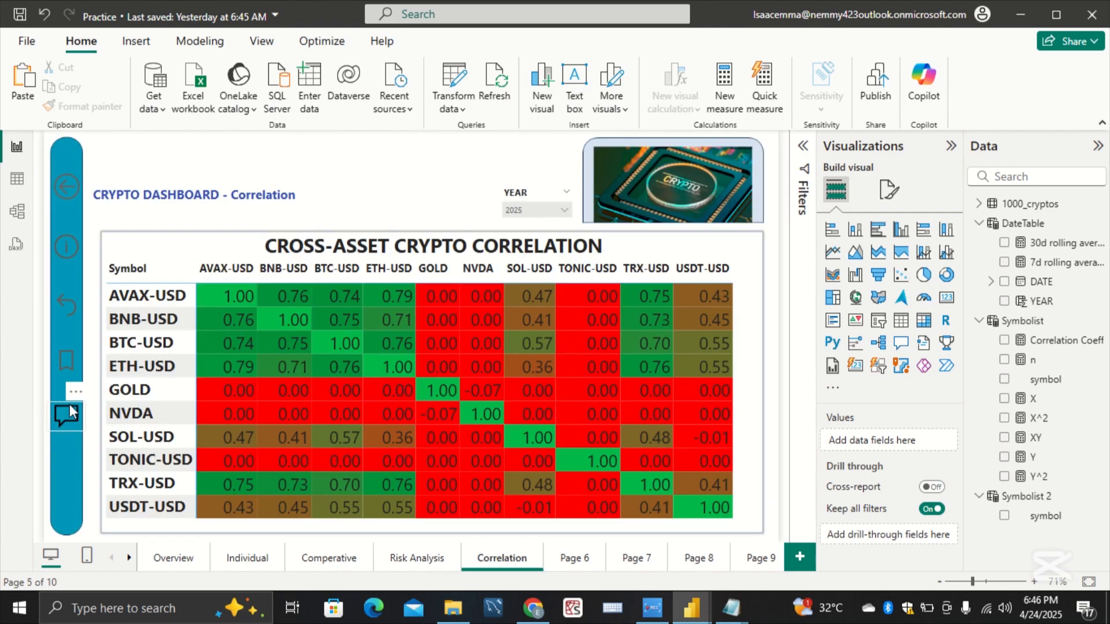
# Step: Go to the Individual page through the sidebar, try ABT-USD in the Symbol slicer, and clear the slicer's selection
pyautogui.keyDown('ctrl'); pyautogui.click(68, 257); pyautogui.keyUp('ctrl')
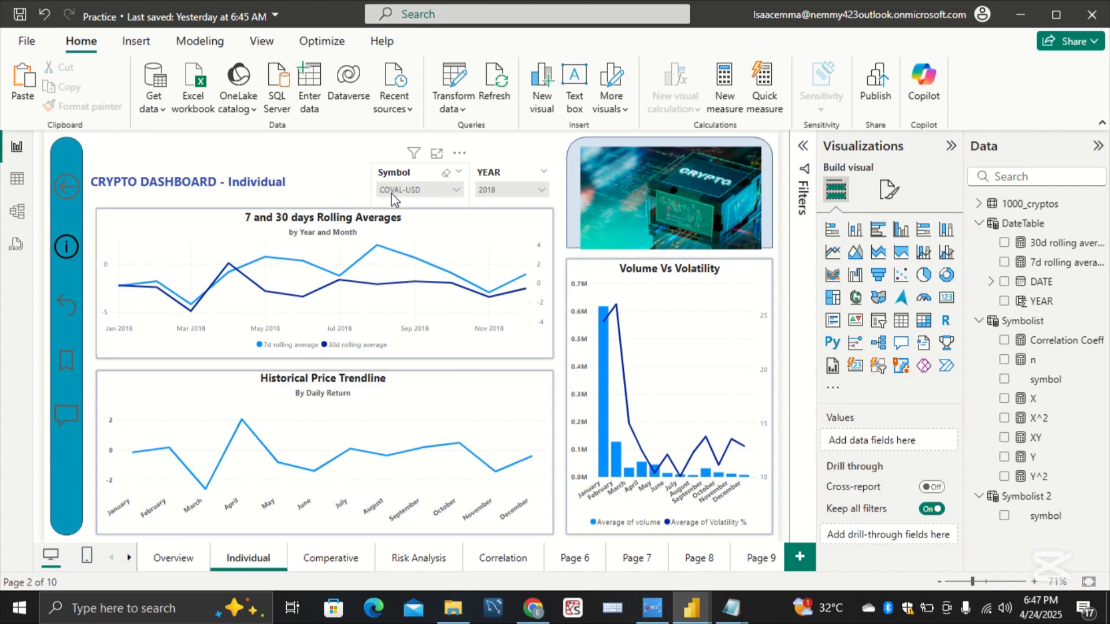
pyautogui.click(422, 192)
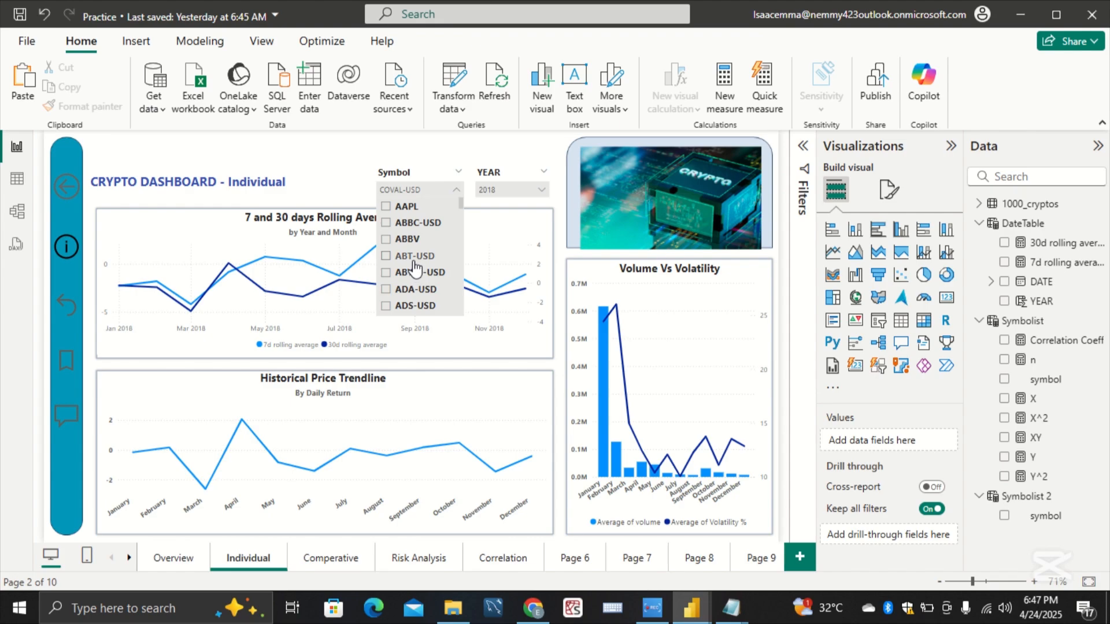
pyautogui.click(414, 257)
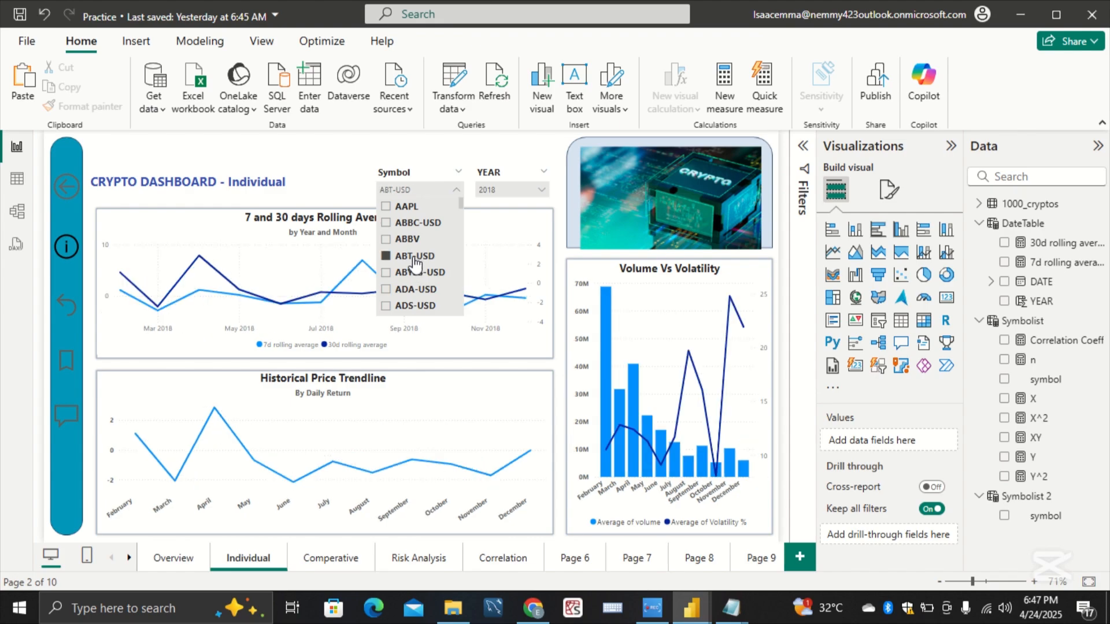
pyautogui.click(414, 257)
pyautogui.click(457, 186)
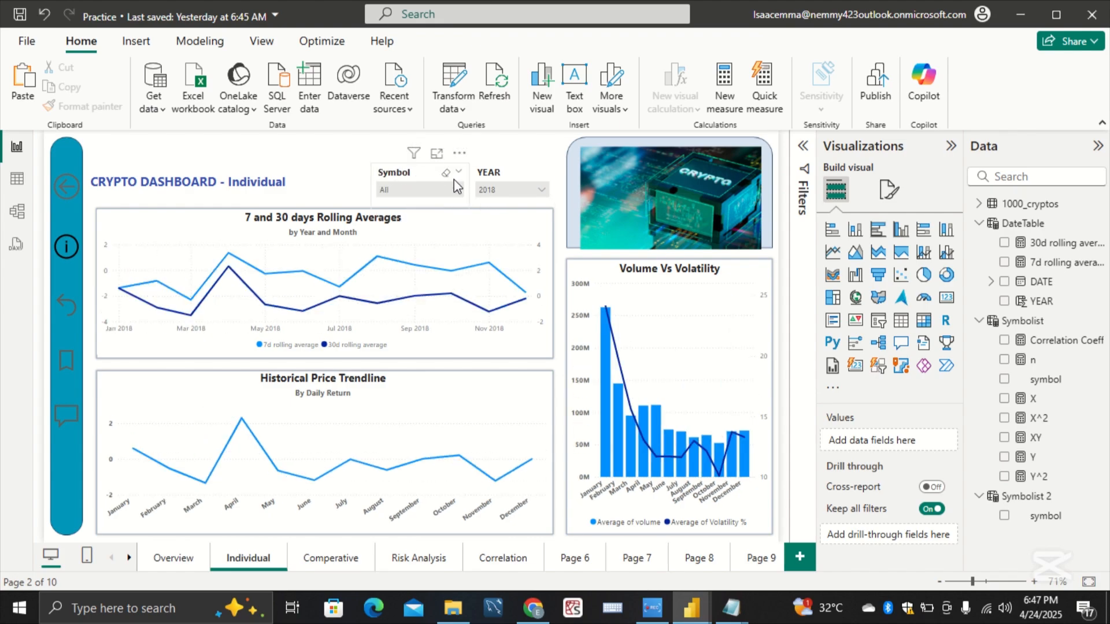
# Step: Clear the 2018 selection in the YEAR slicer on the Individual page and inspect the 7 and 30 days Rolling Averages chart
pyautogui.click(502, 190)
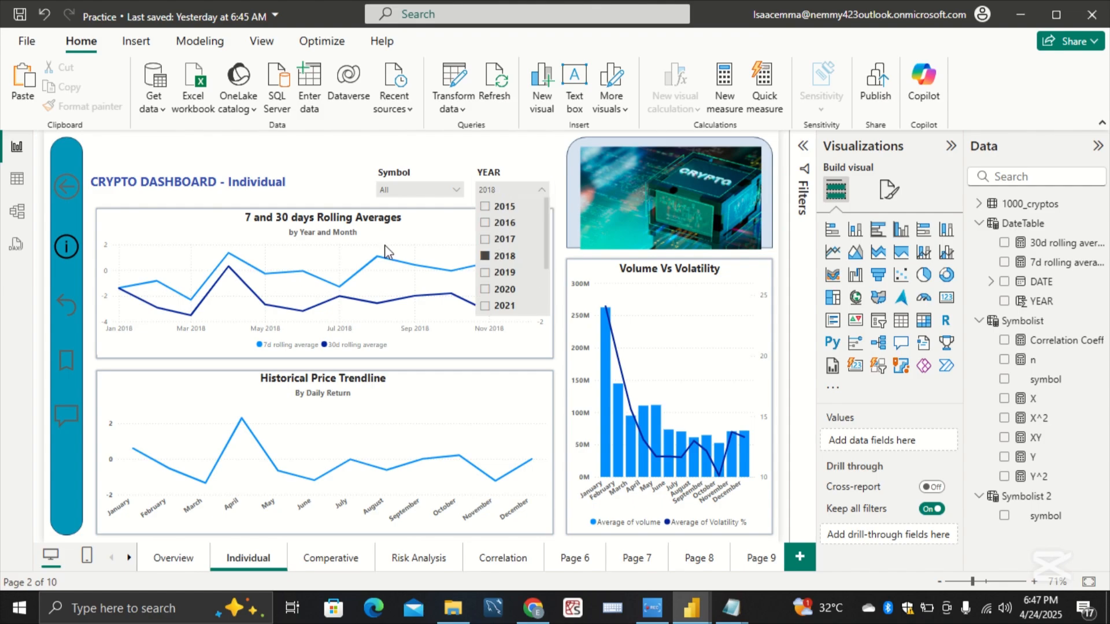
pyautogui.click(314, 169)
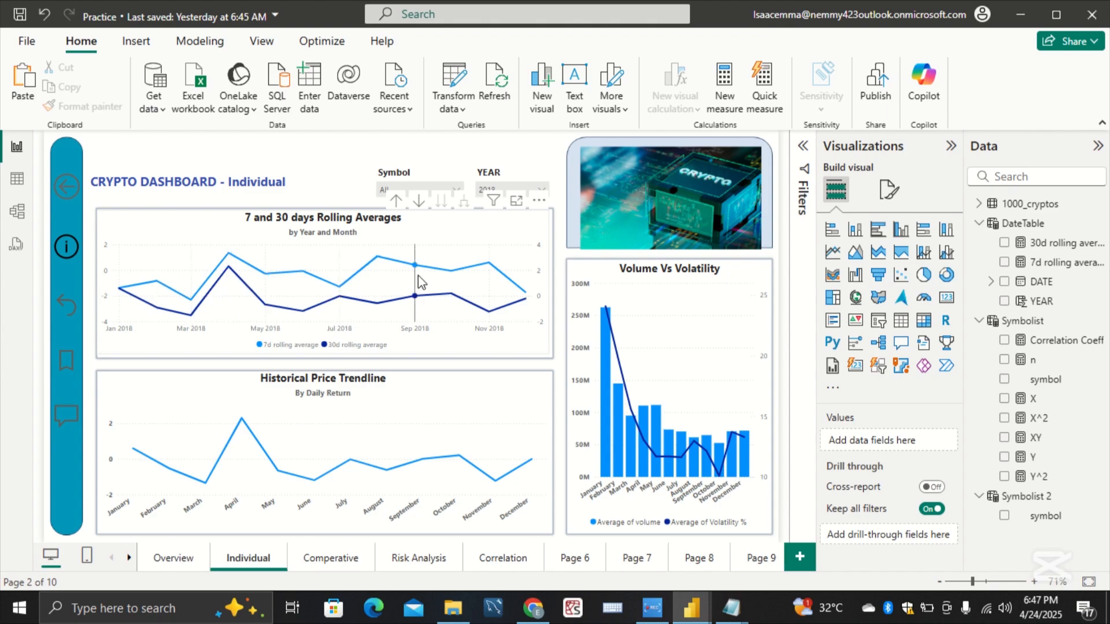
pyautogui.moveTo(430, 282)
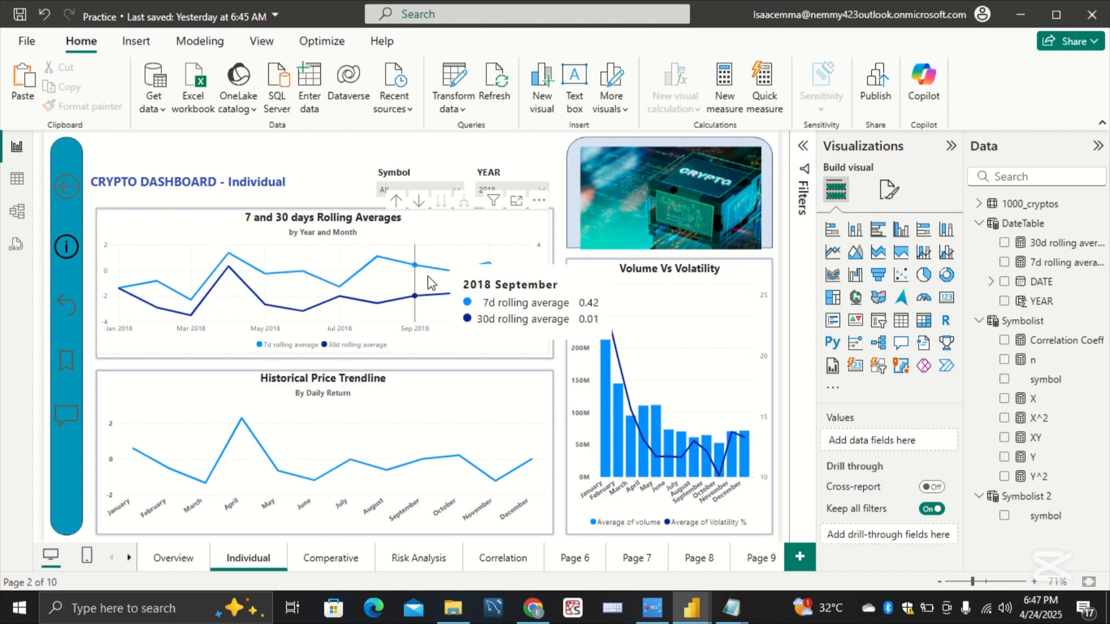
pyautogui.click(494, 190)
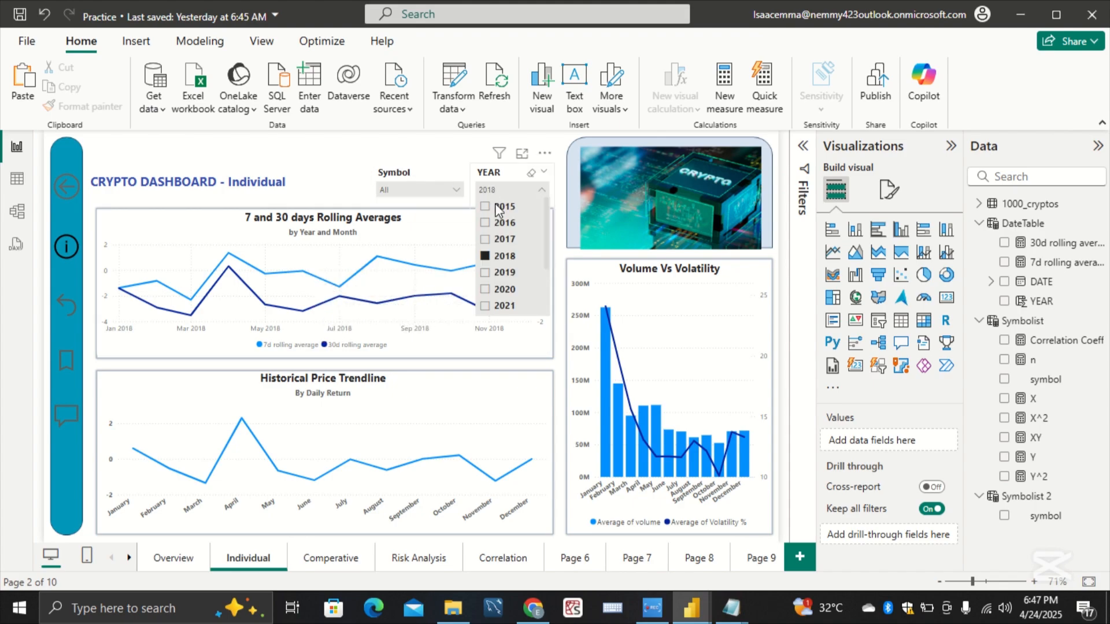
pyautogui.click(501, 255)
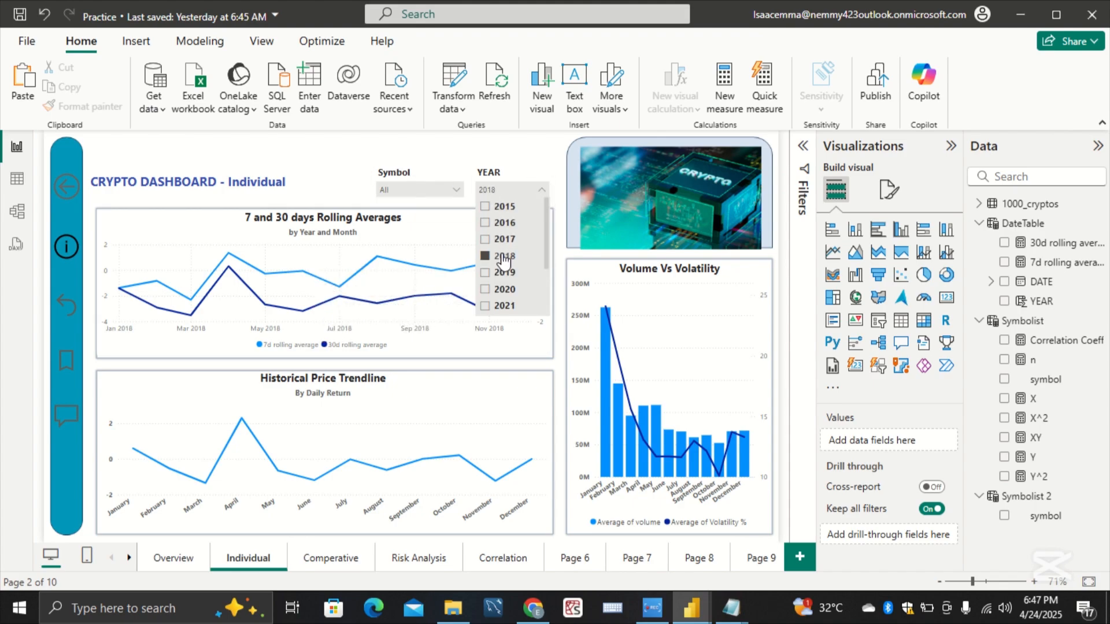
pyautogui.click(332, 172)
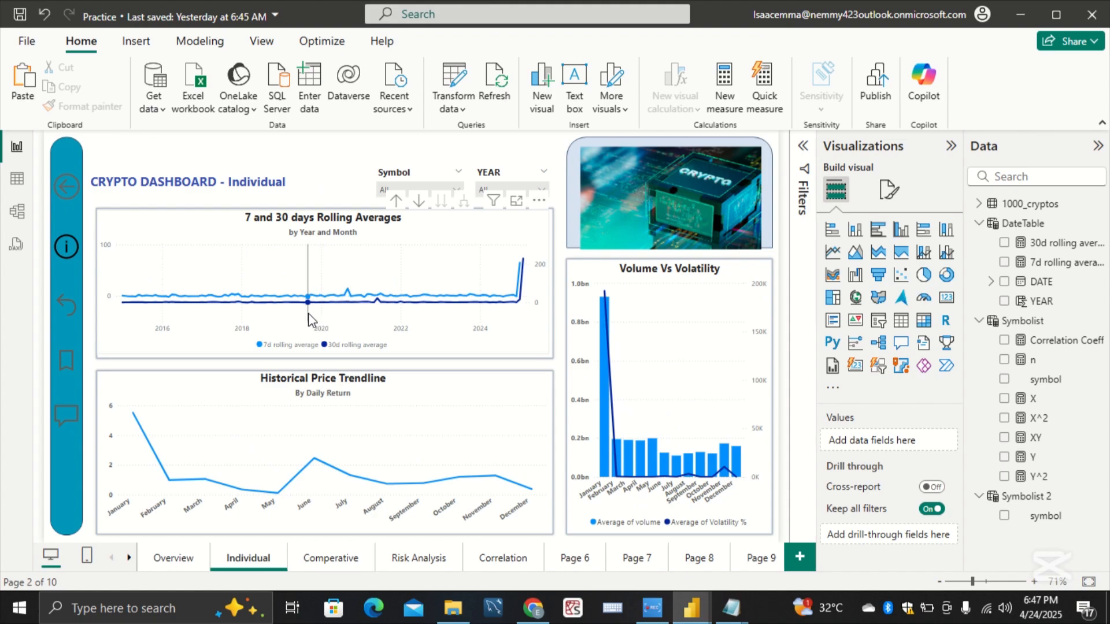
pyautogui.moveTo(205, 316)
pyautogui.moveTo(466, 315)
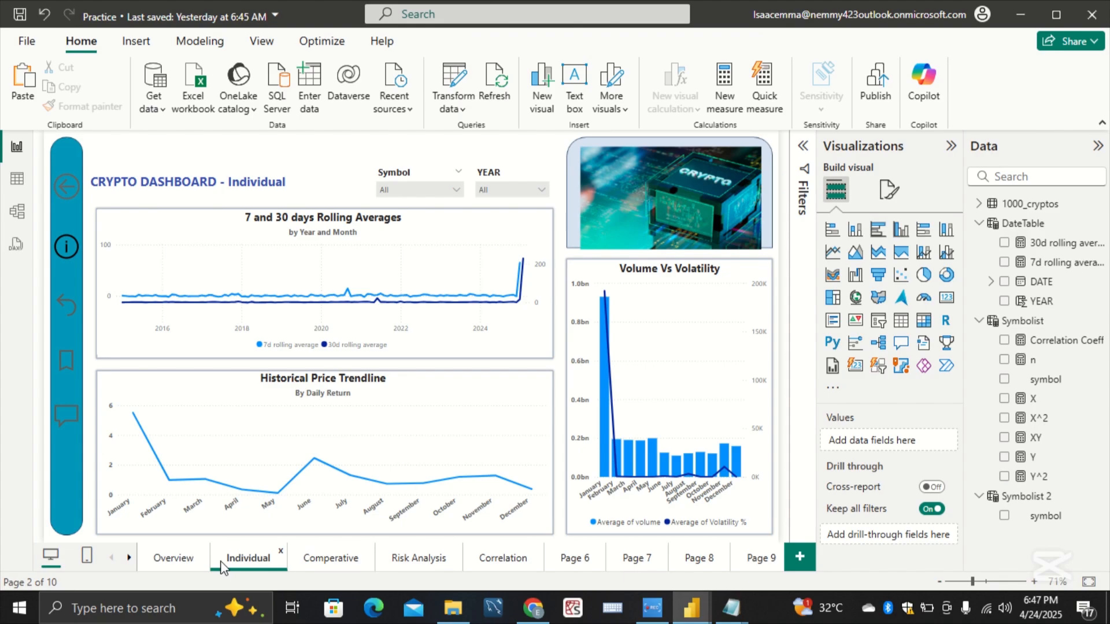
# Step: Check the curved-arrow and bookmark sidebar buttons on the Individual page, and follow the speech-bubble button to the Correlation page
pyautogui.click(63, 311)
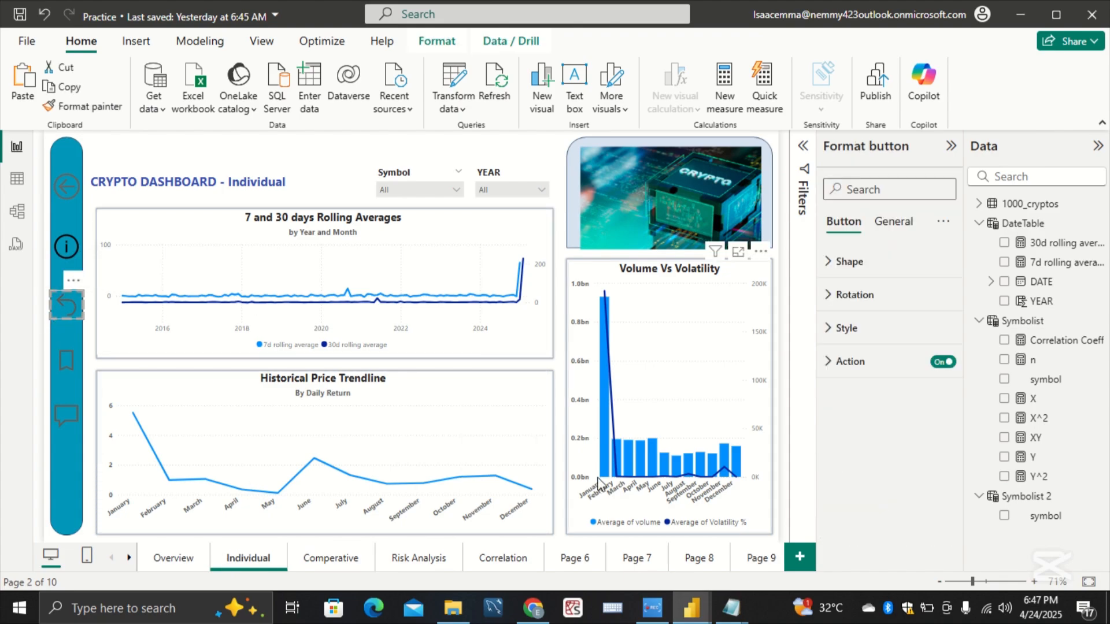
pyautogui.click(66, 361)
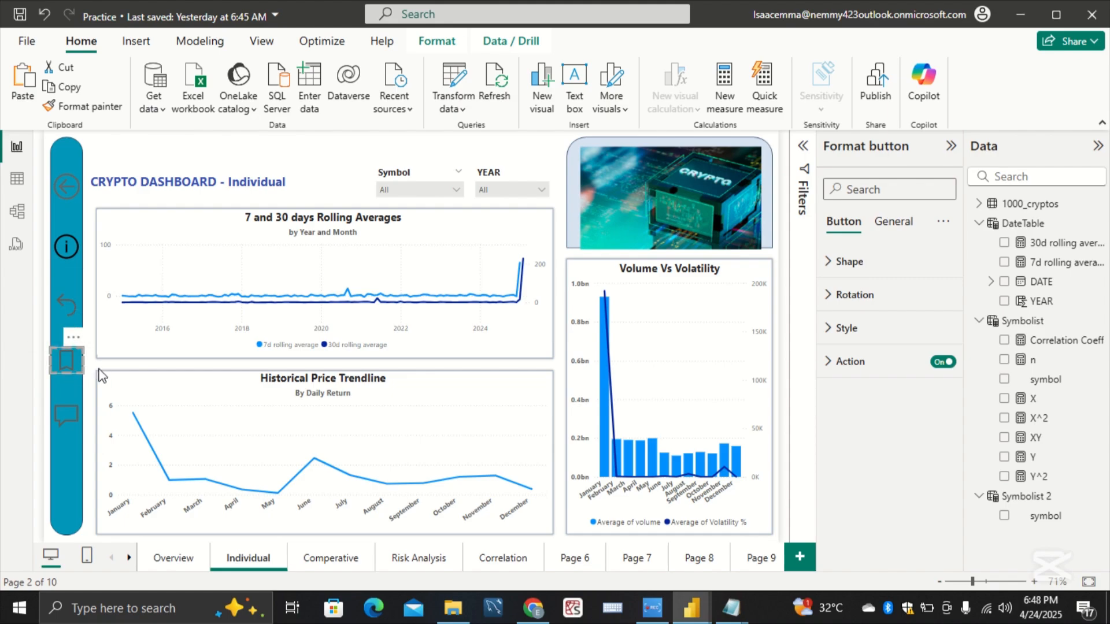
pyautogui.click(57, 417)
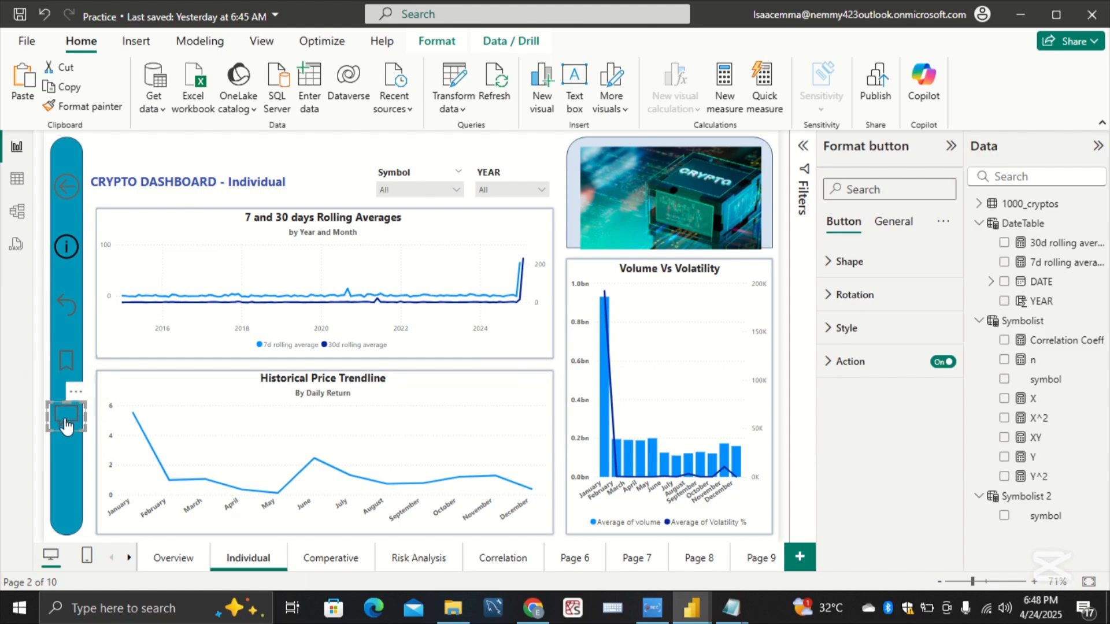
pyautogui.keyDown('ctrl'); pyautogui.click(67, 427); pyautogui.keyUp('ctrl')
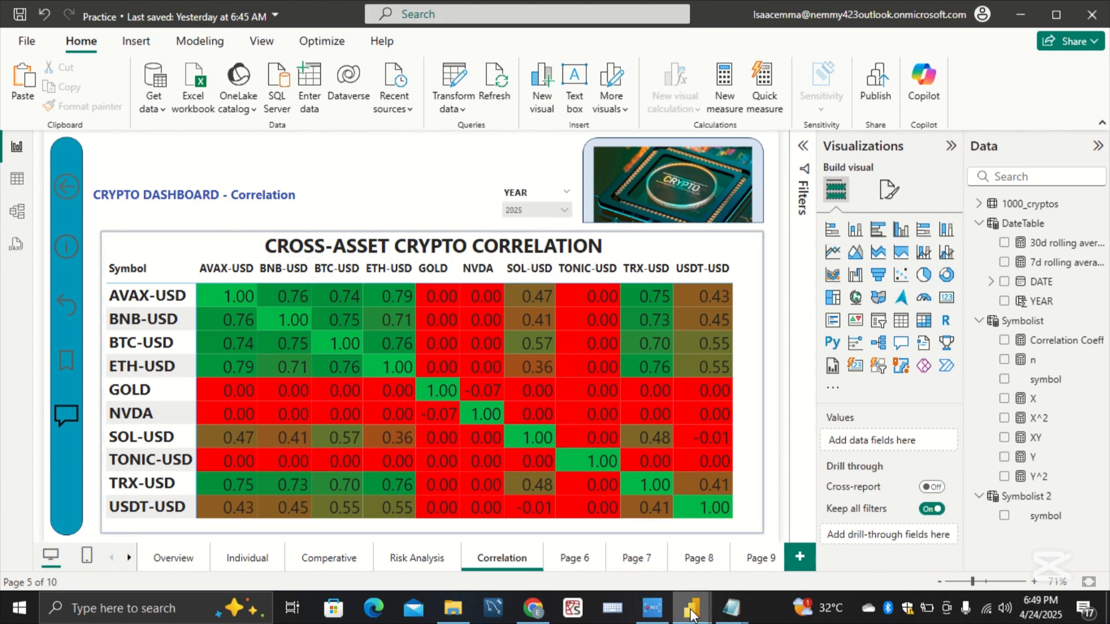
pyautogui.click(652, 608)
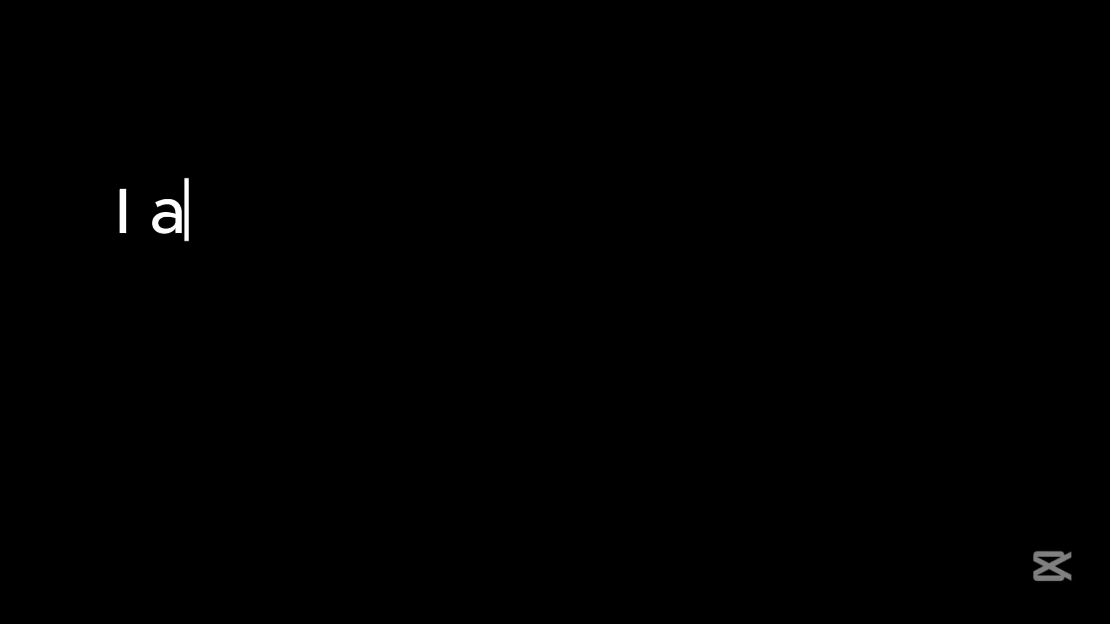